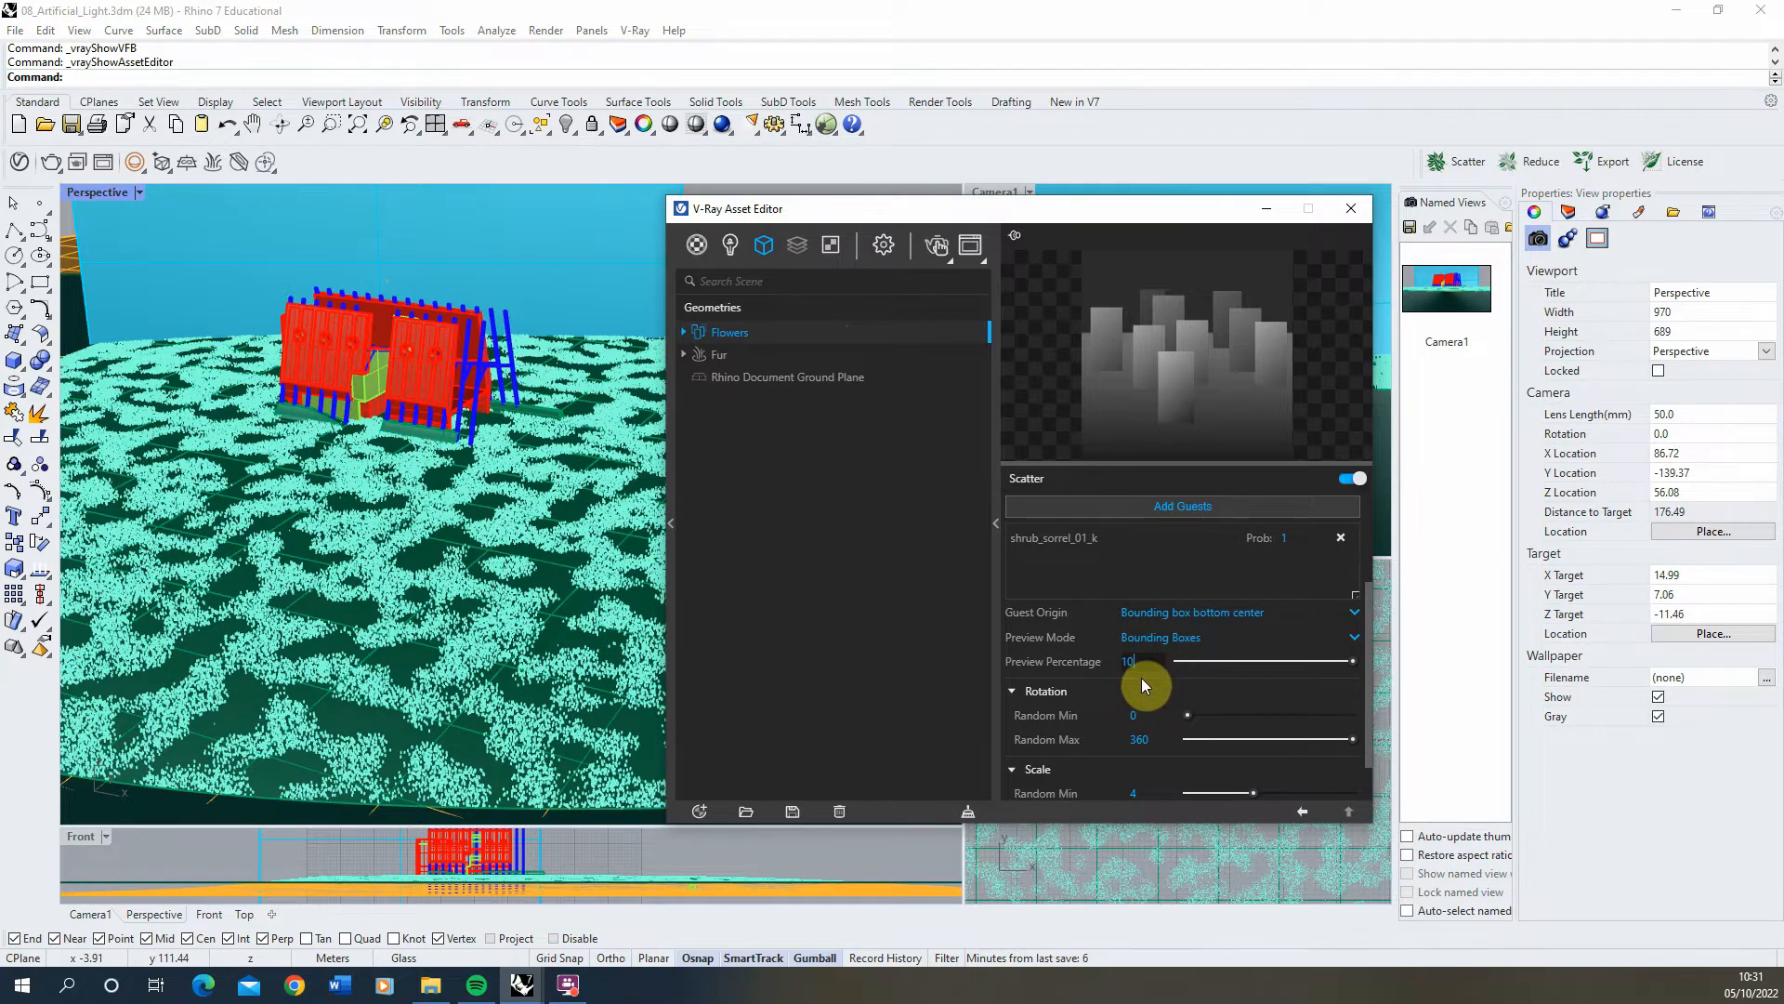
Step: Set the Flowers scatter's preview percentage to 10 and minimise the V-Ray Asset Editor
key("Return")
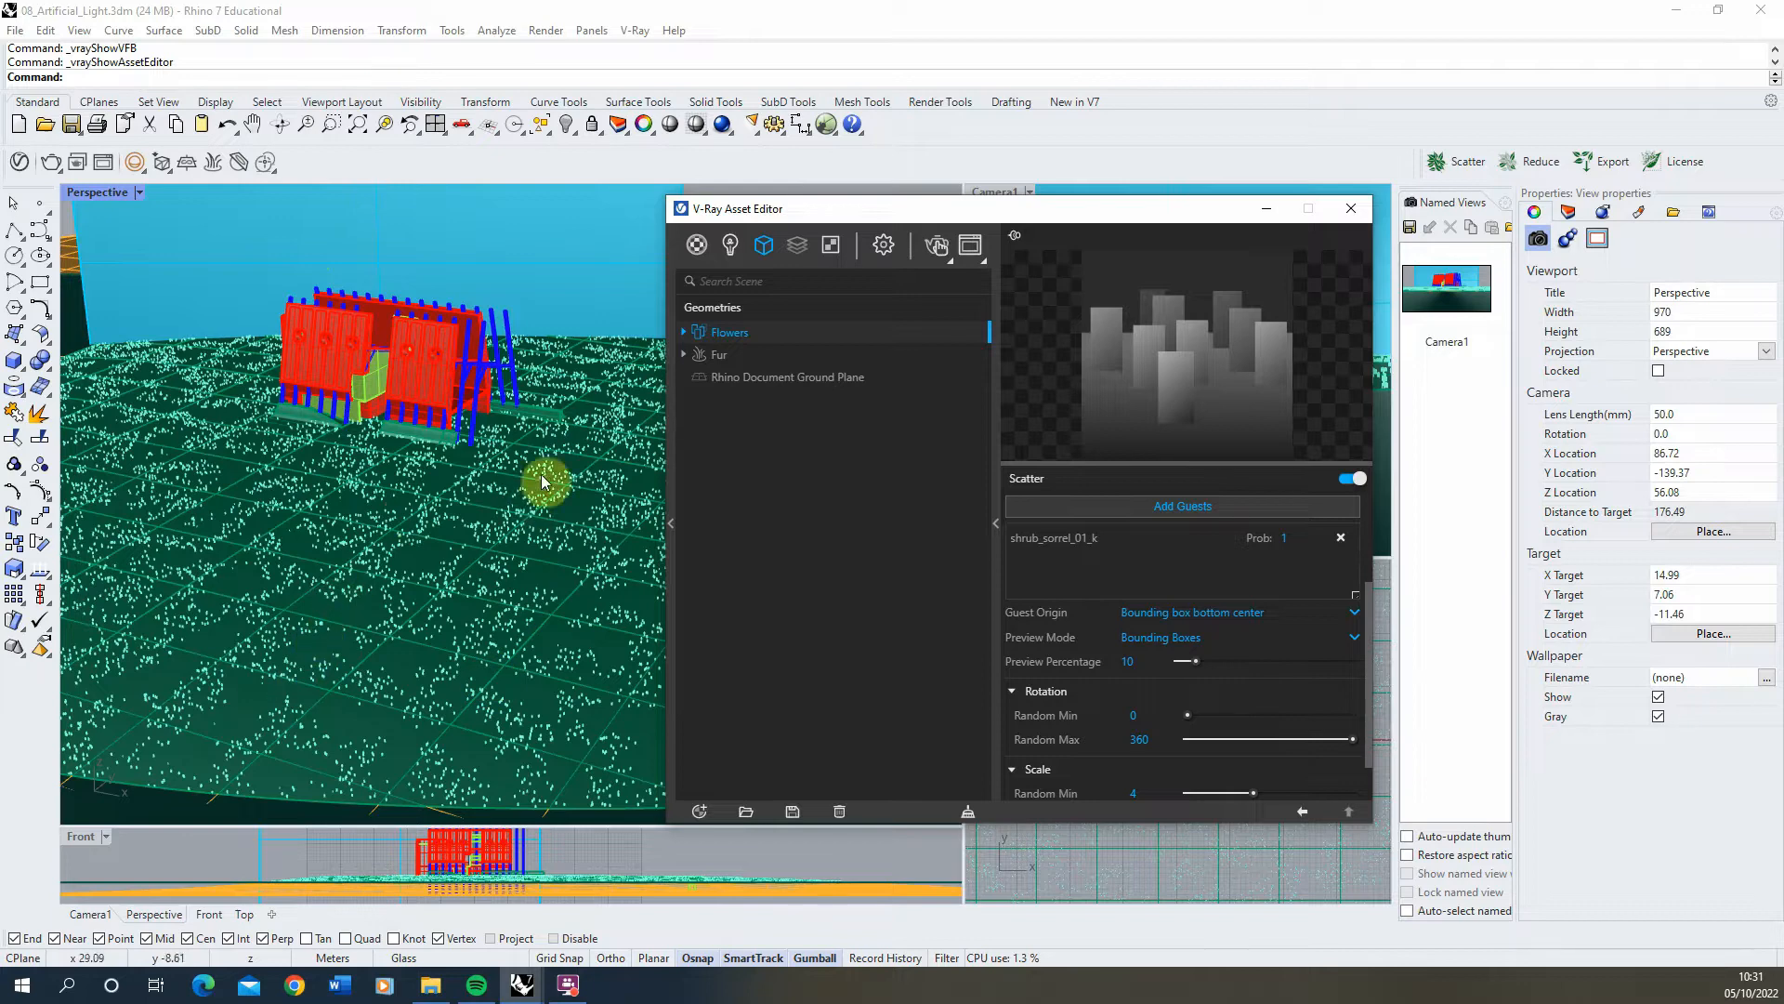
left_click(1266, 208)
right_click_drag(427, 502, 421, 391)
scroll(321, 434, "up", 4)
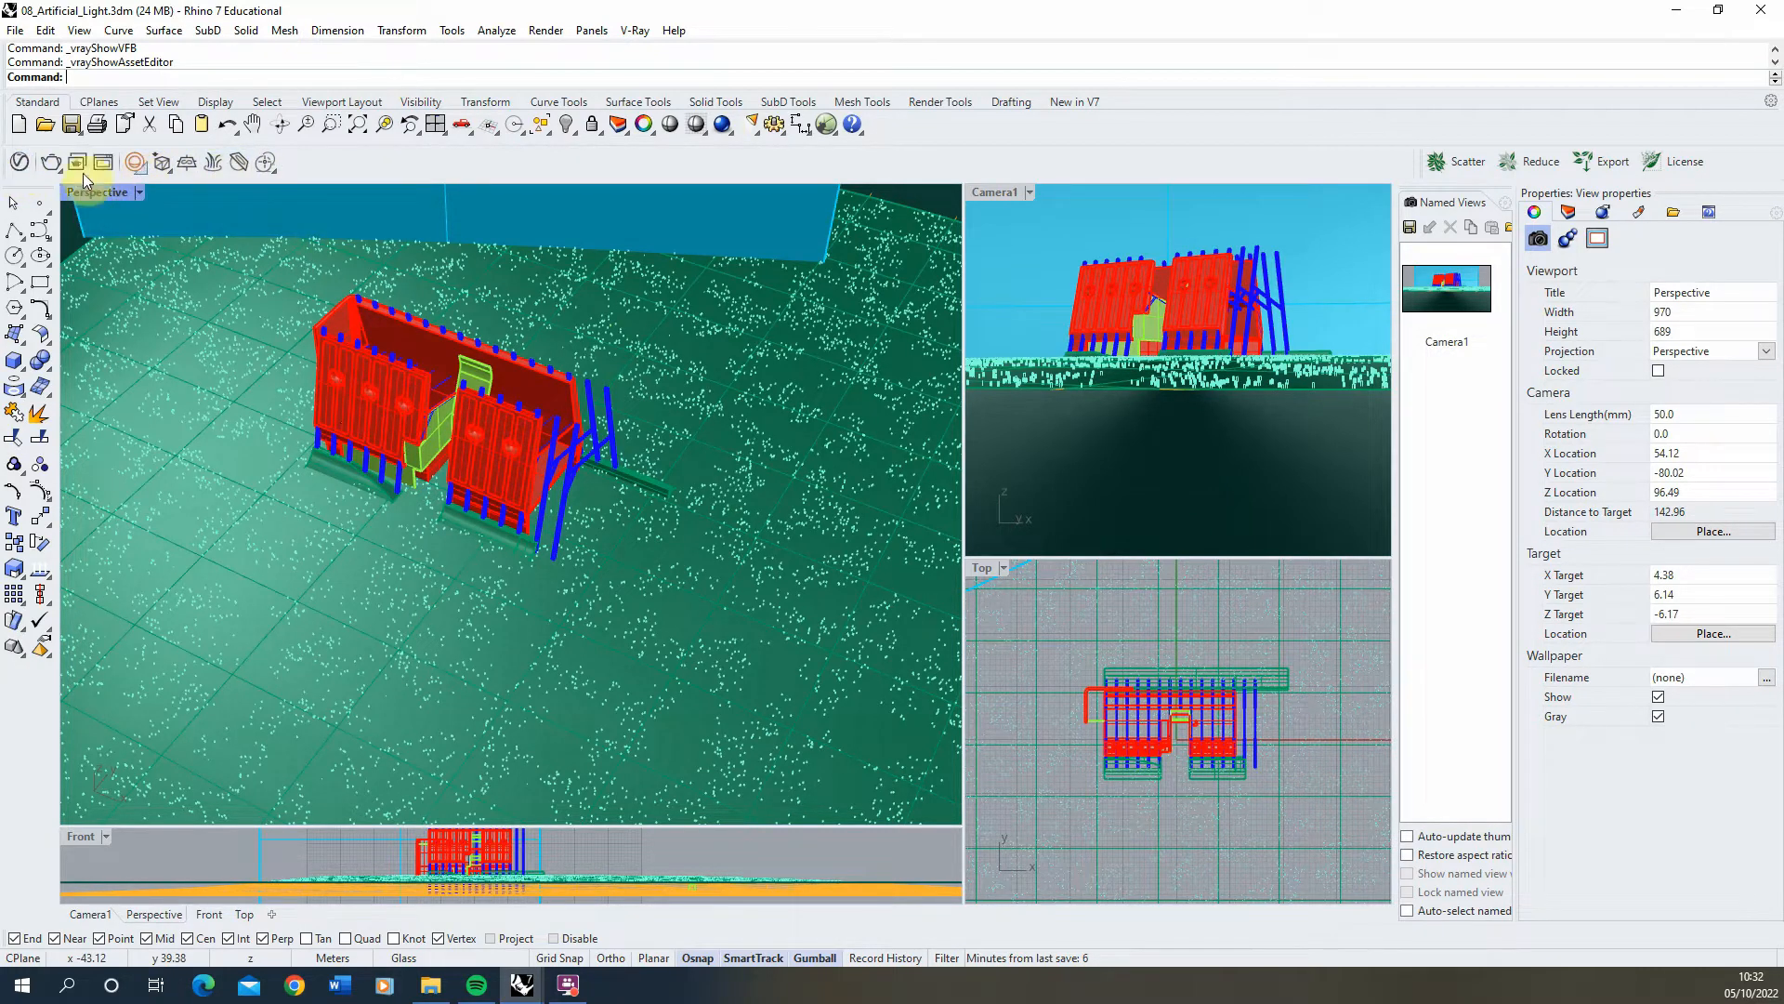
left_click(635, 31)
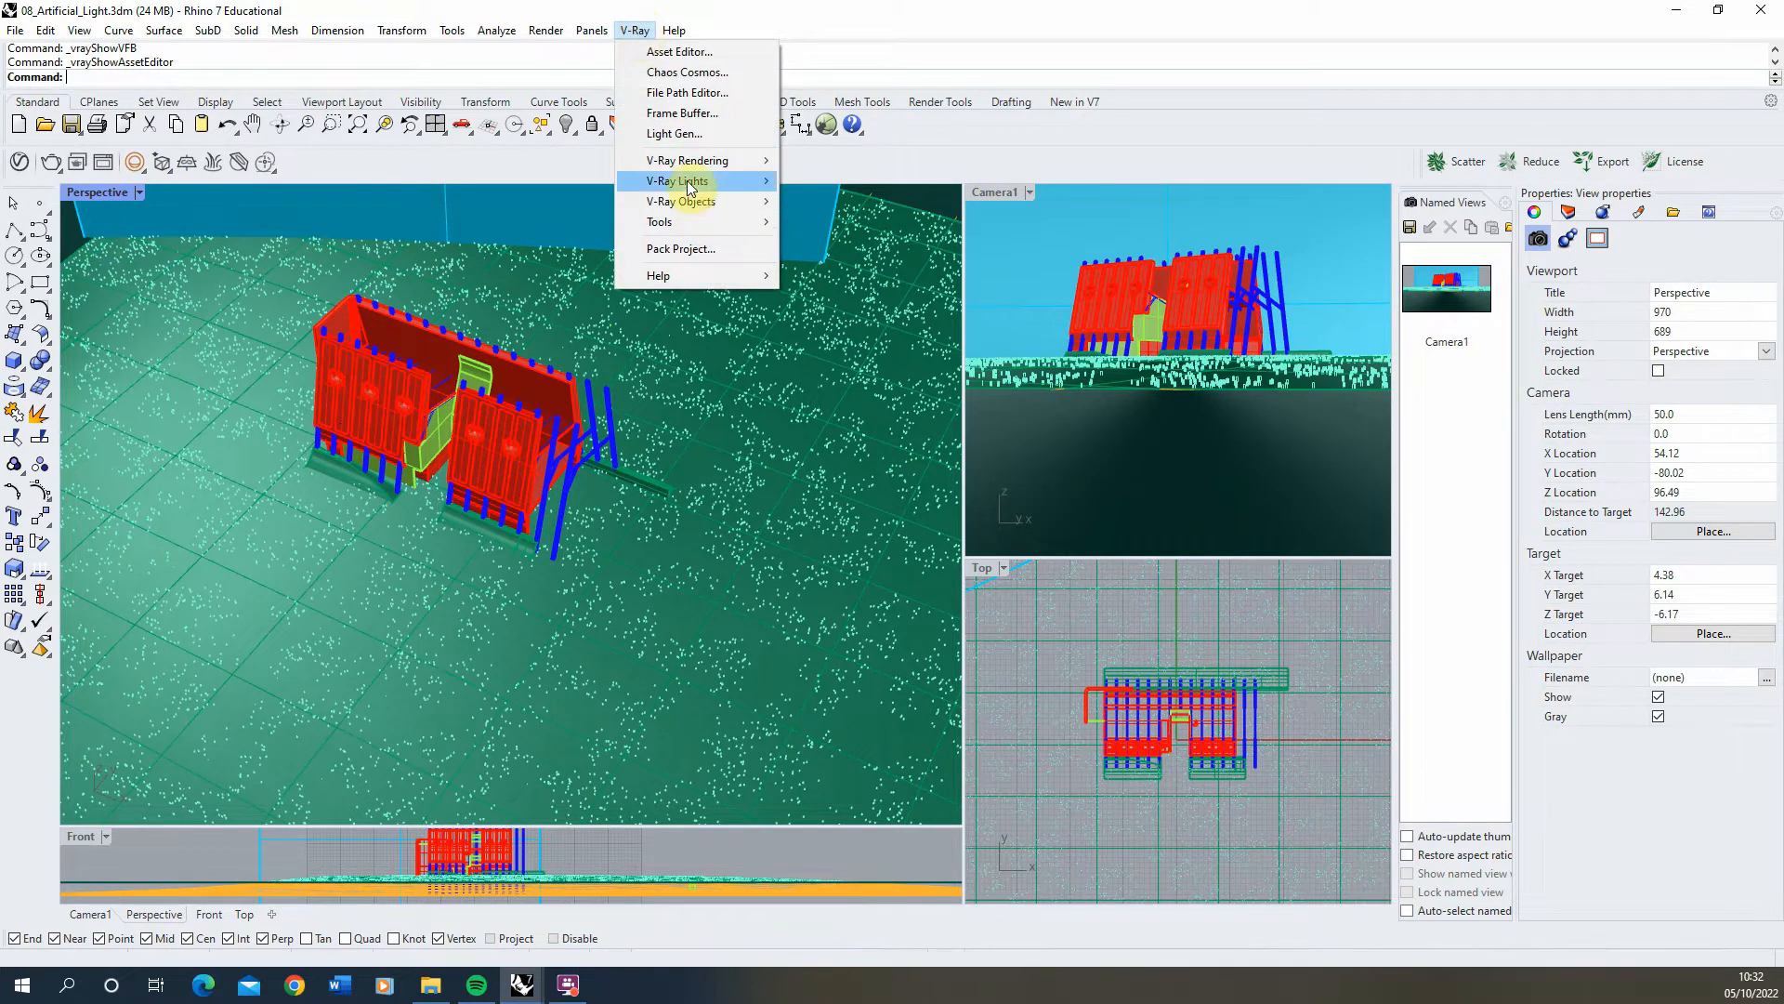
mouse_move(691, 189)
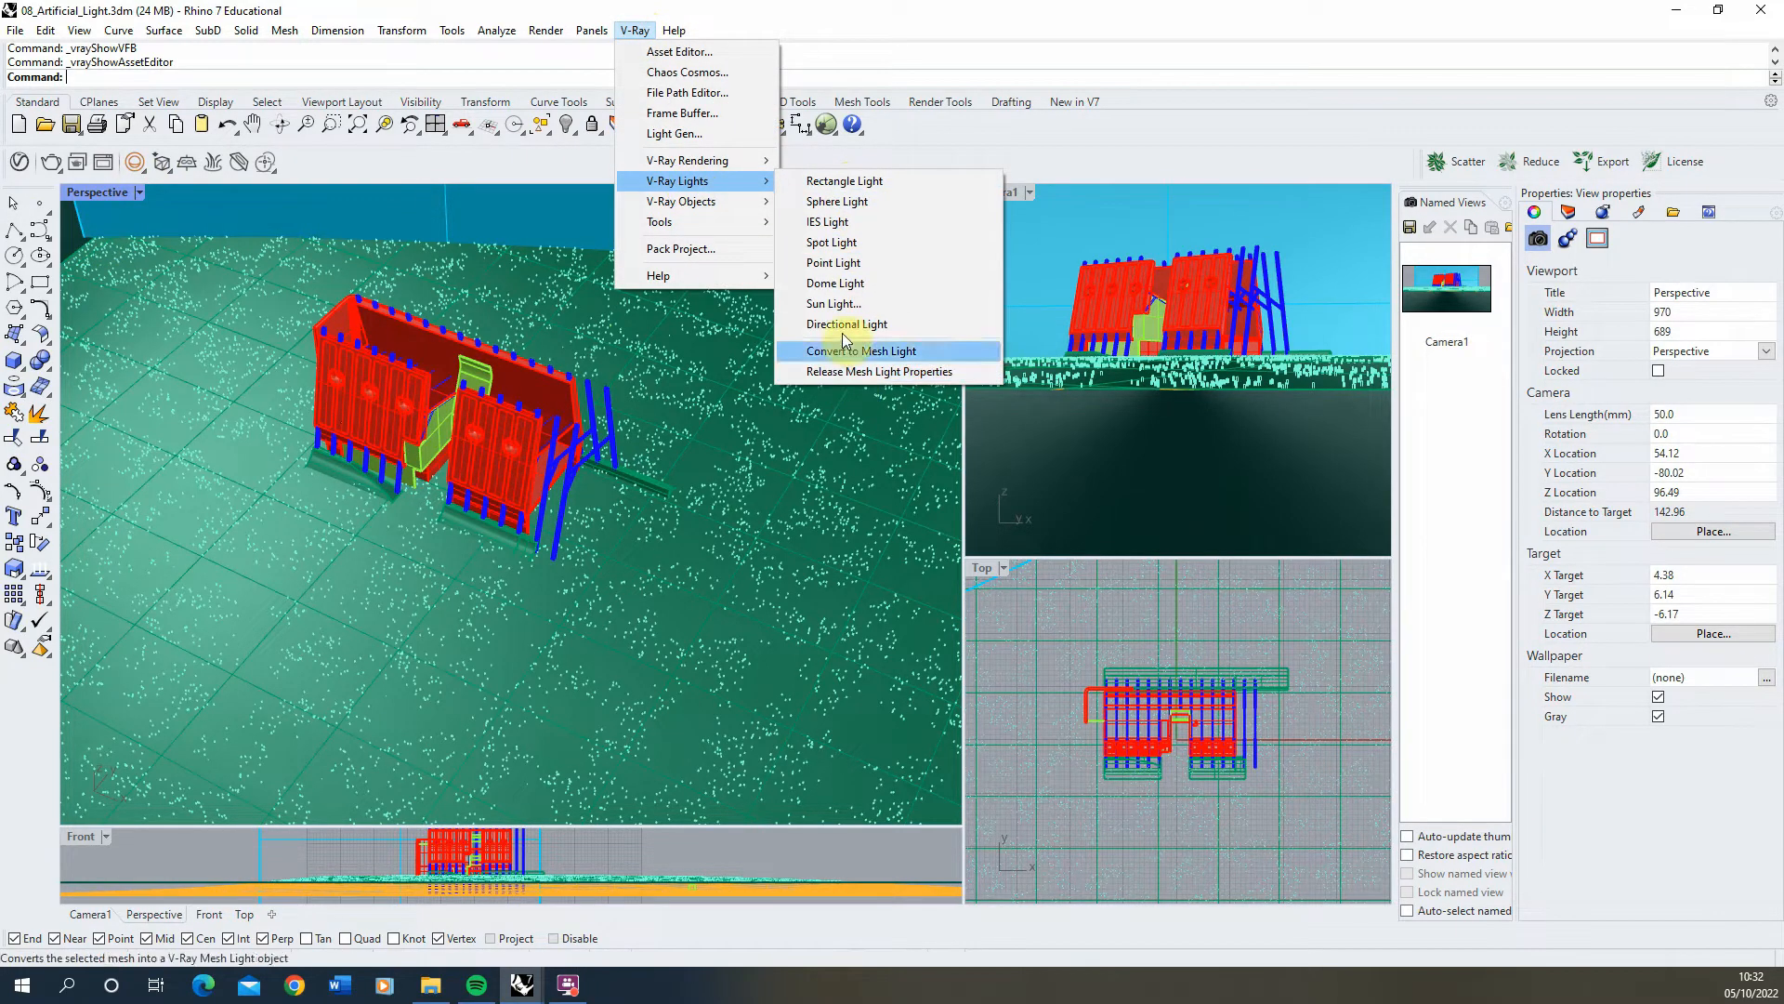
left_click(945, 154)
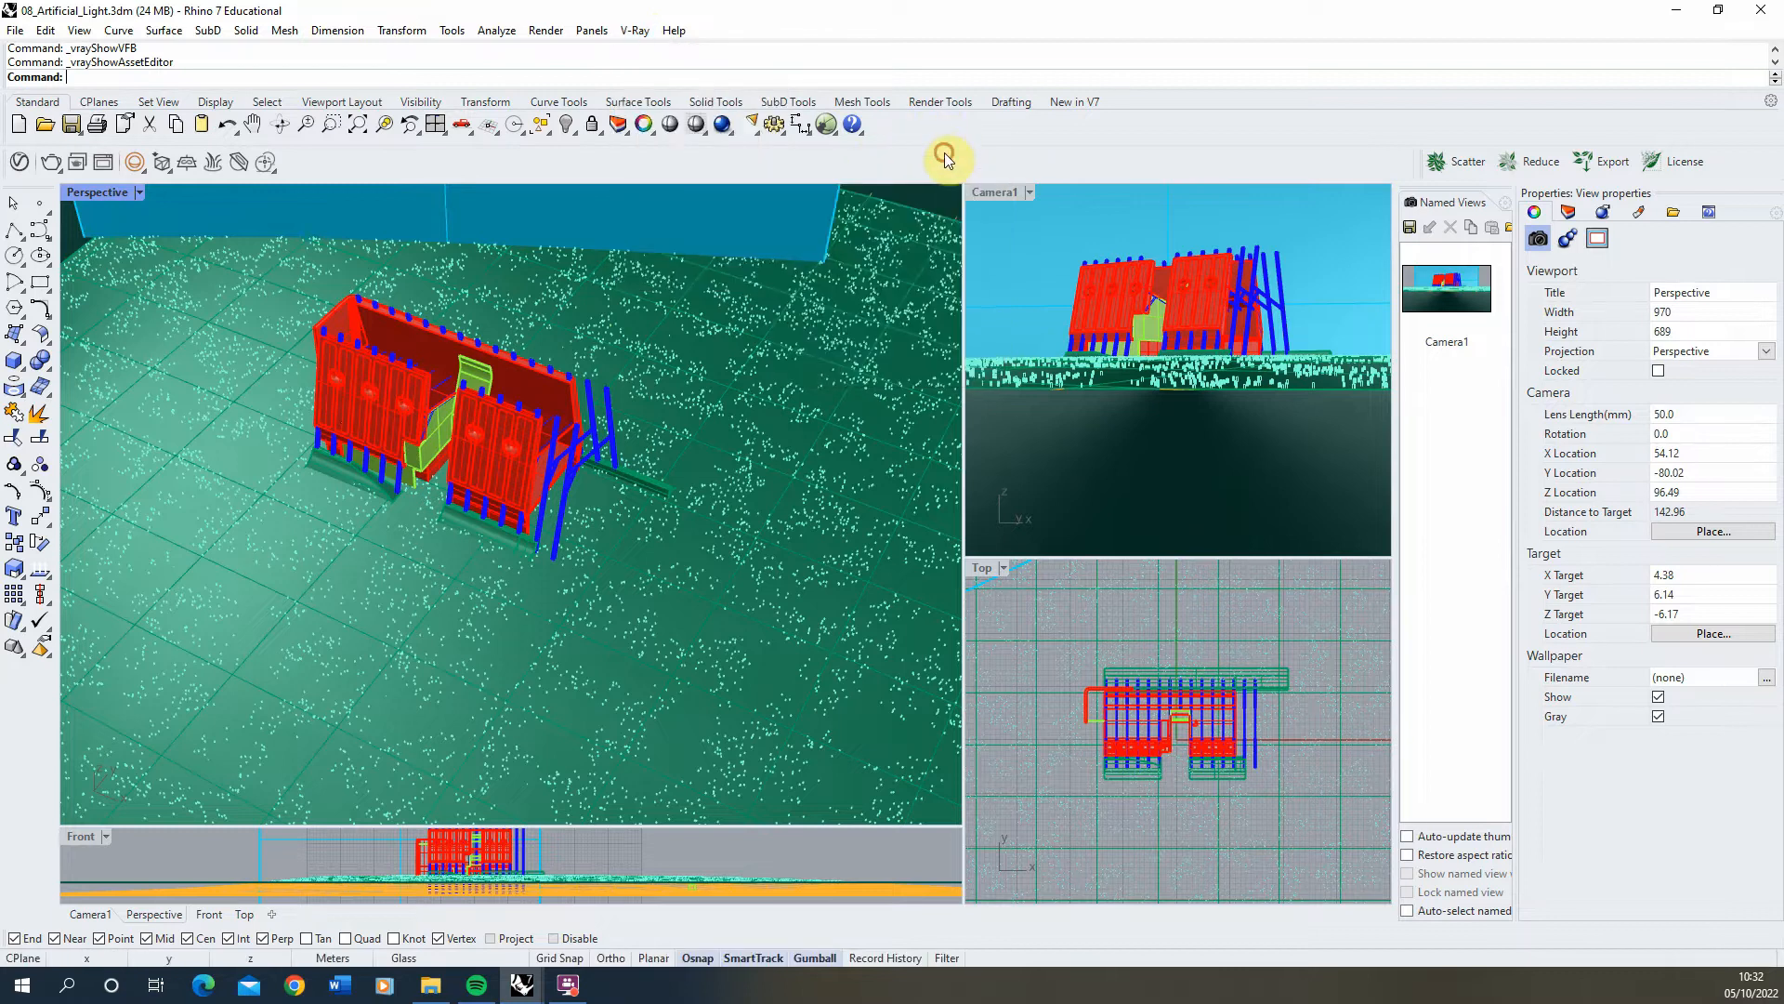
Step: Create a V-Ray sphere light with a radius of about 1.1 m on the ground in the gap between the two red volumes
left_click(139, 170)
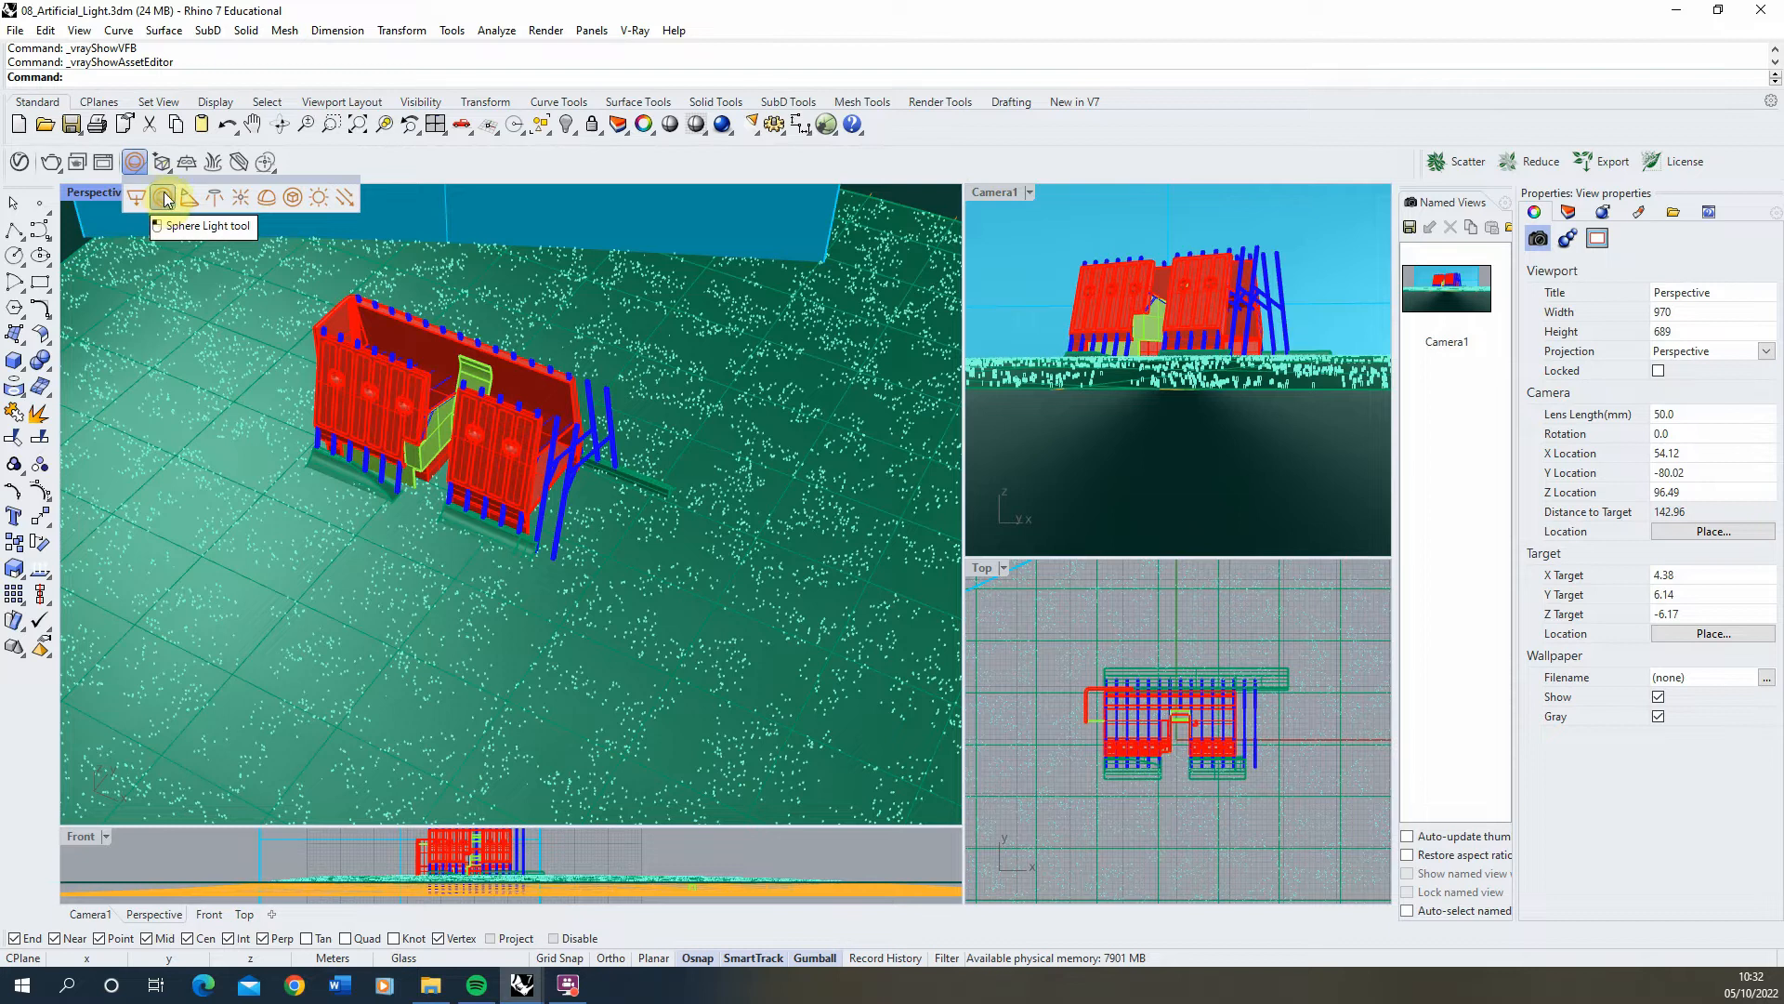
left_click(164, 200)
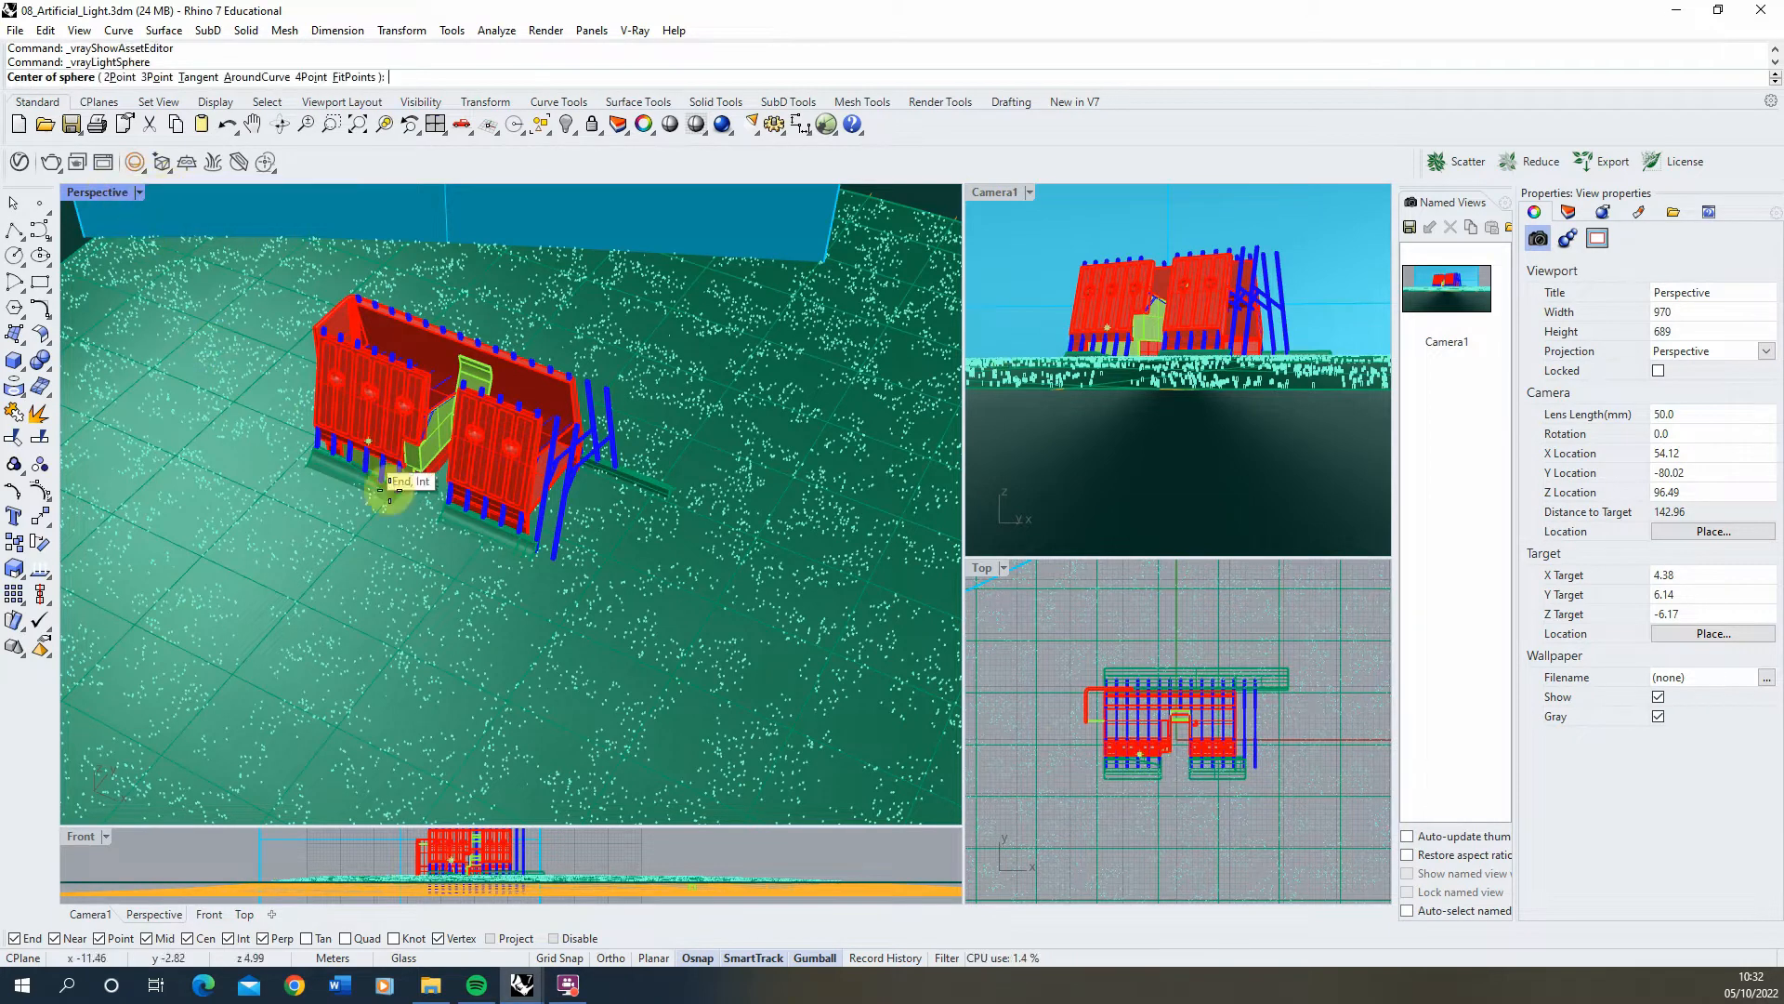
right_click_drag(390, 509, 477, 473)
scroll(476, 473, "up", 5)
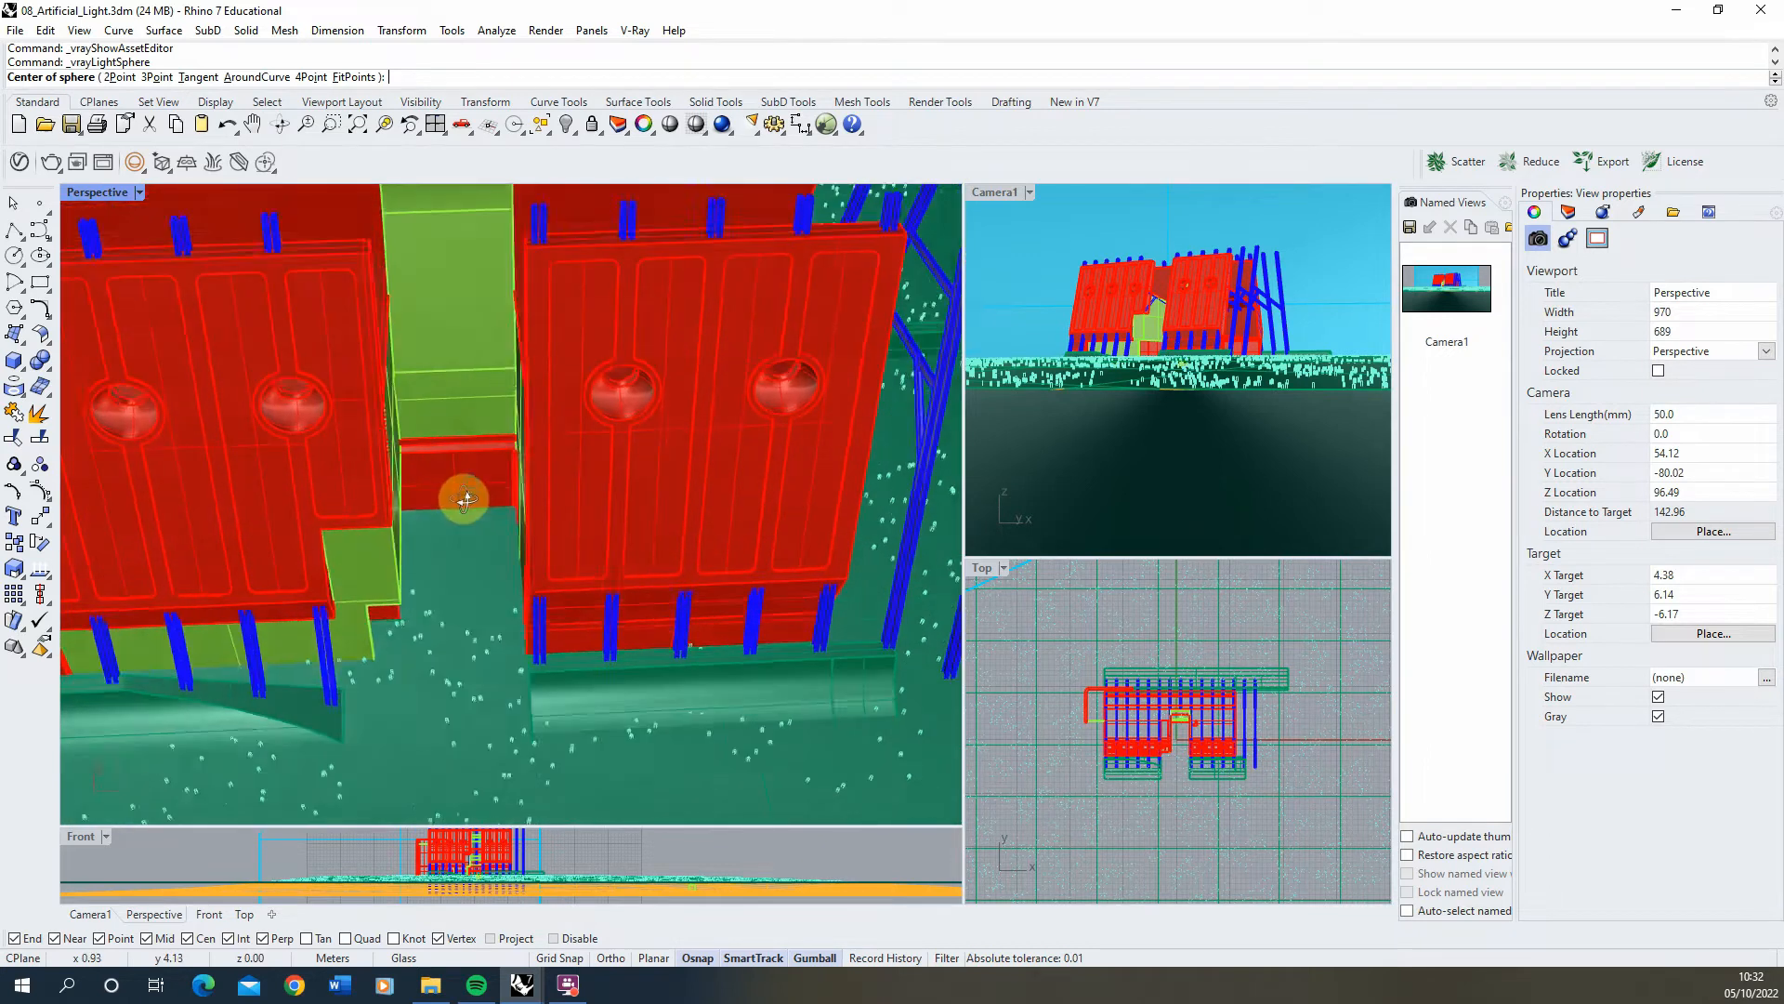
left_click(458, 591)
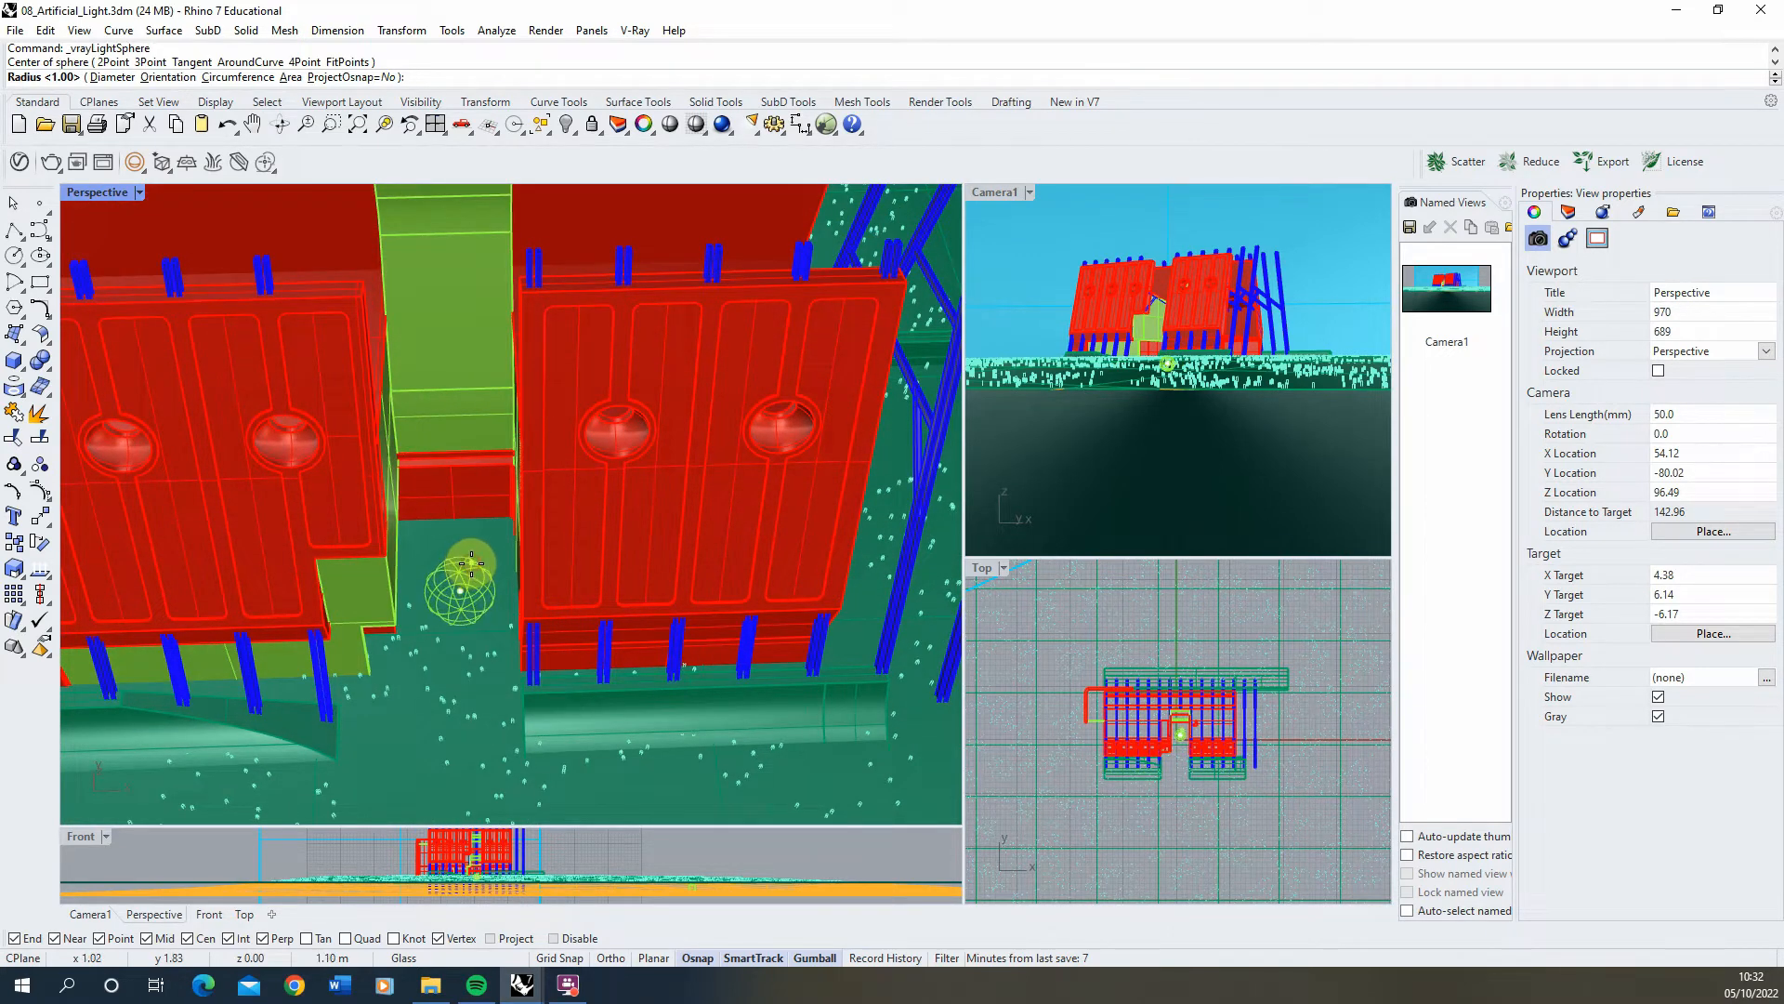
left_click(471, 567)
Step: Raise the sphere light above the ground and move it forward to the front of the gap between the red volumes
left_click(458, 582)
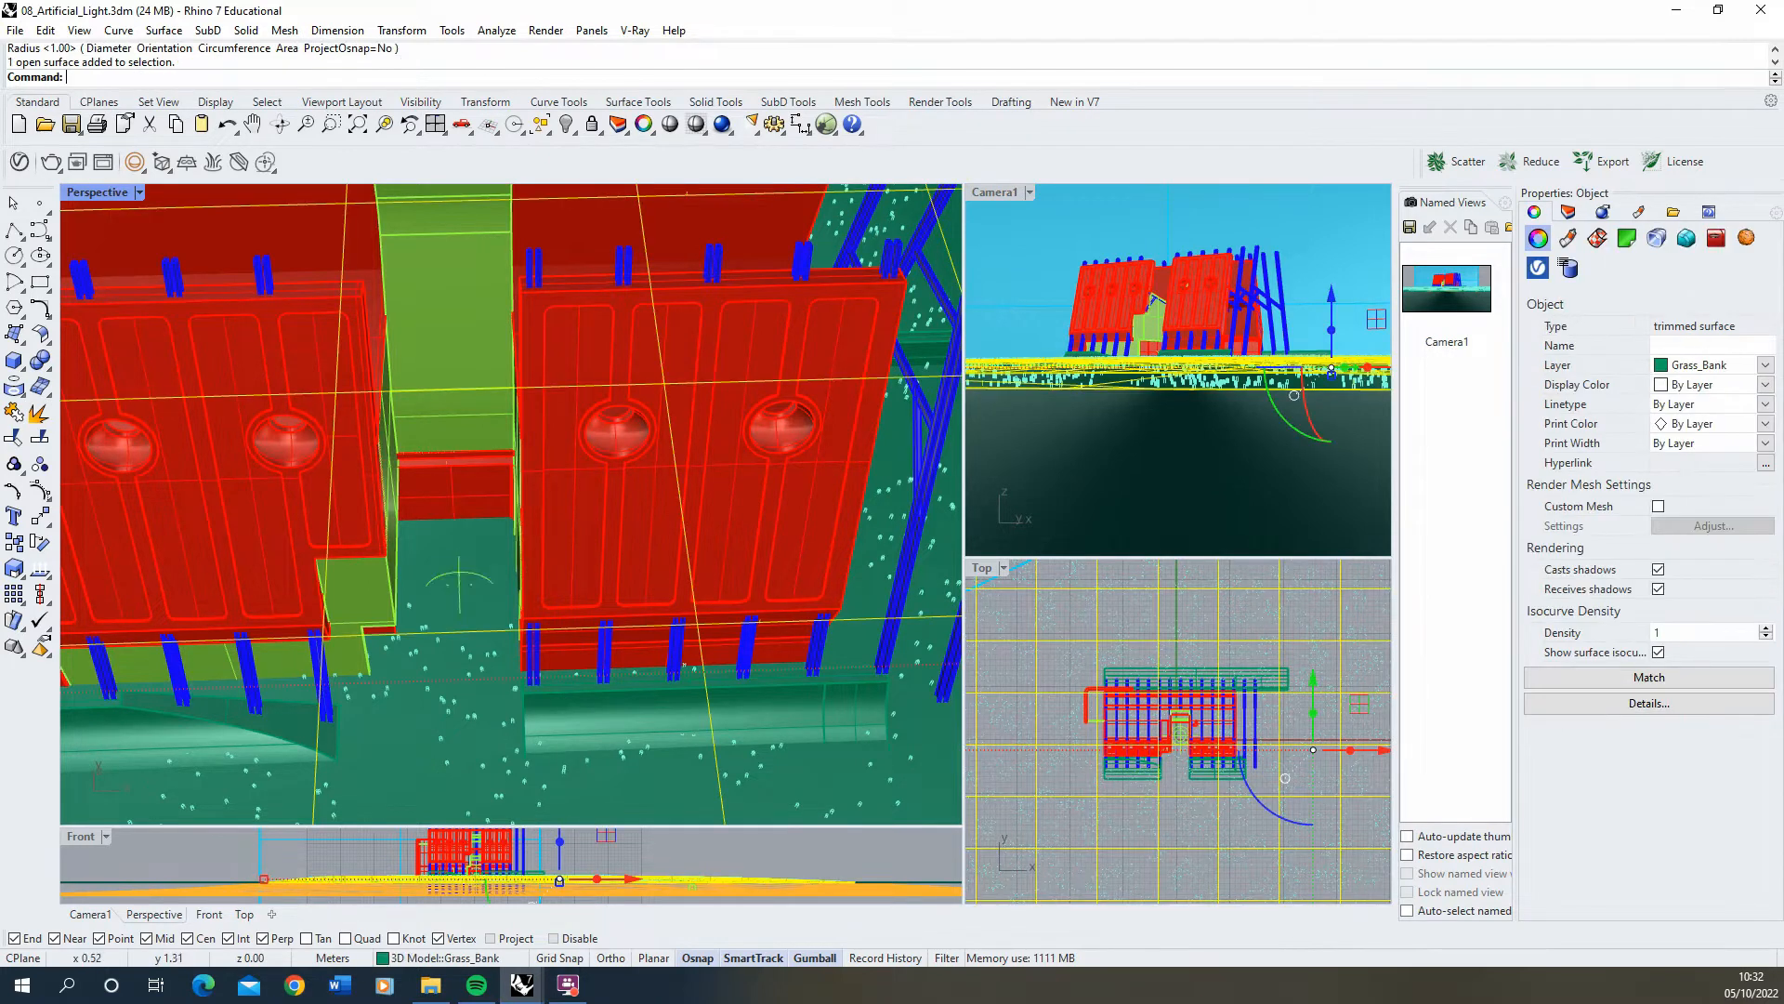
left_click(459, 584)
right_click_drag(460, 584, 454, 355)
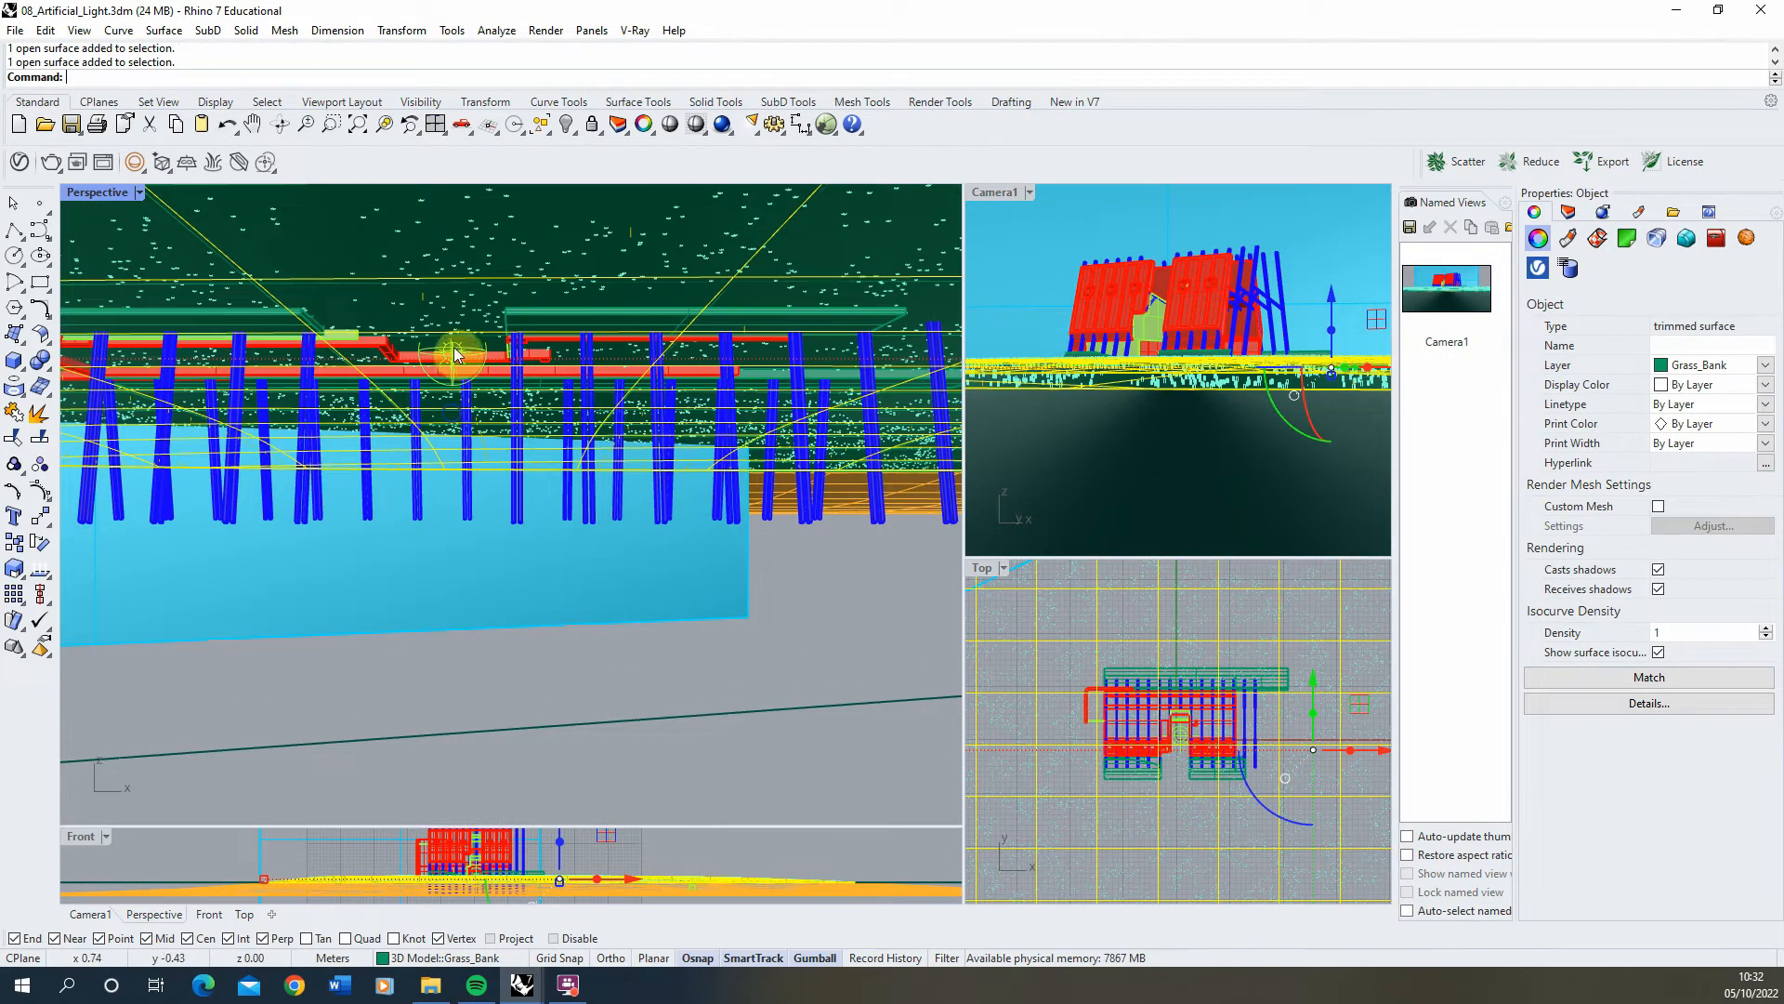
left_click(455, 355)
scroll(455, 362, "up", 3)
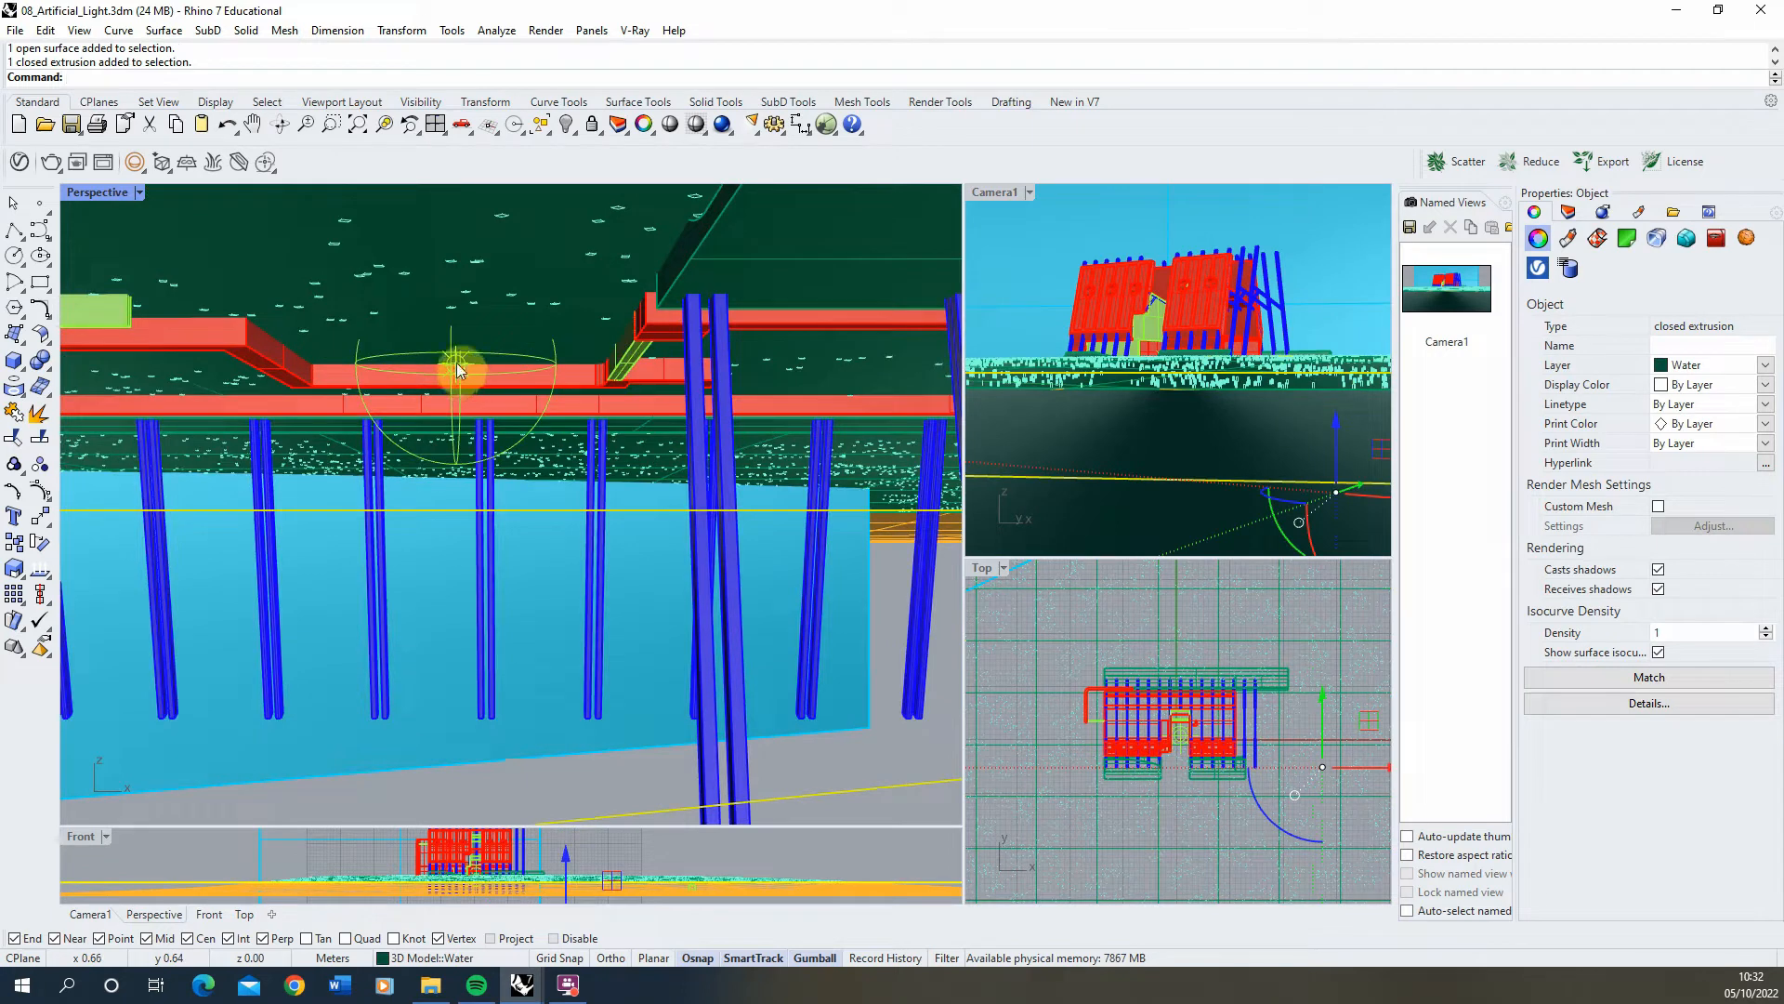
left_click(455, 362)
right_click_drag(446, 374, 432, 378)
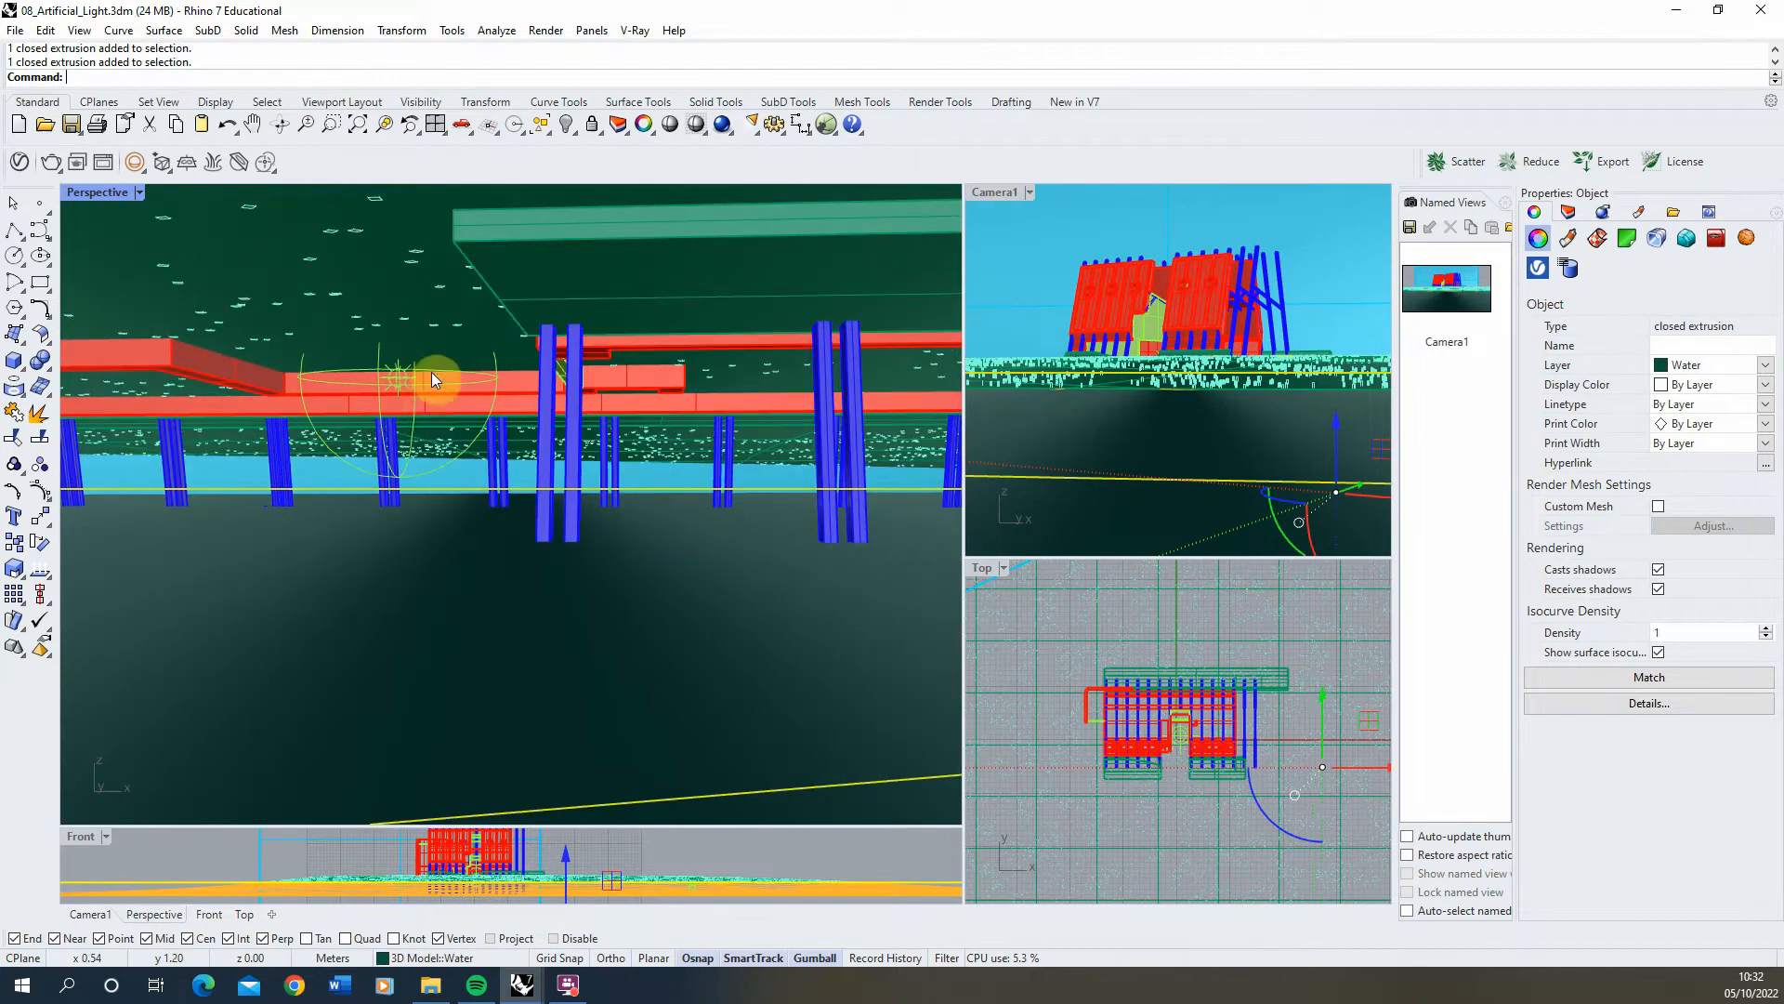
left_click(394, 380)
scroll(409, 381, "up", 6)
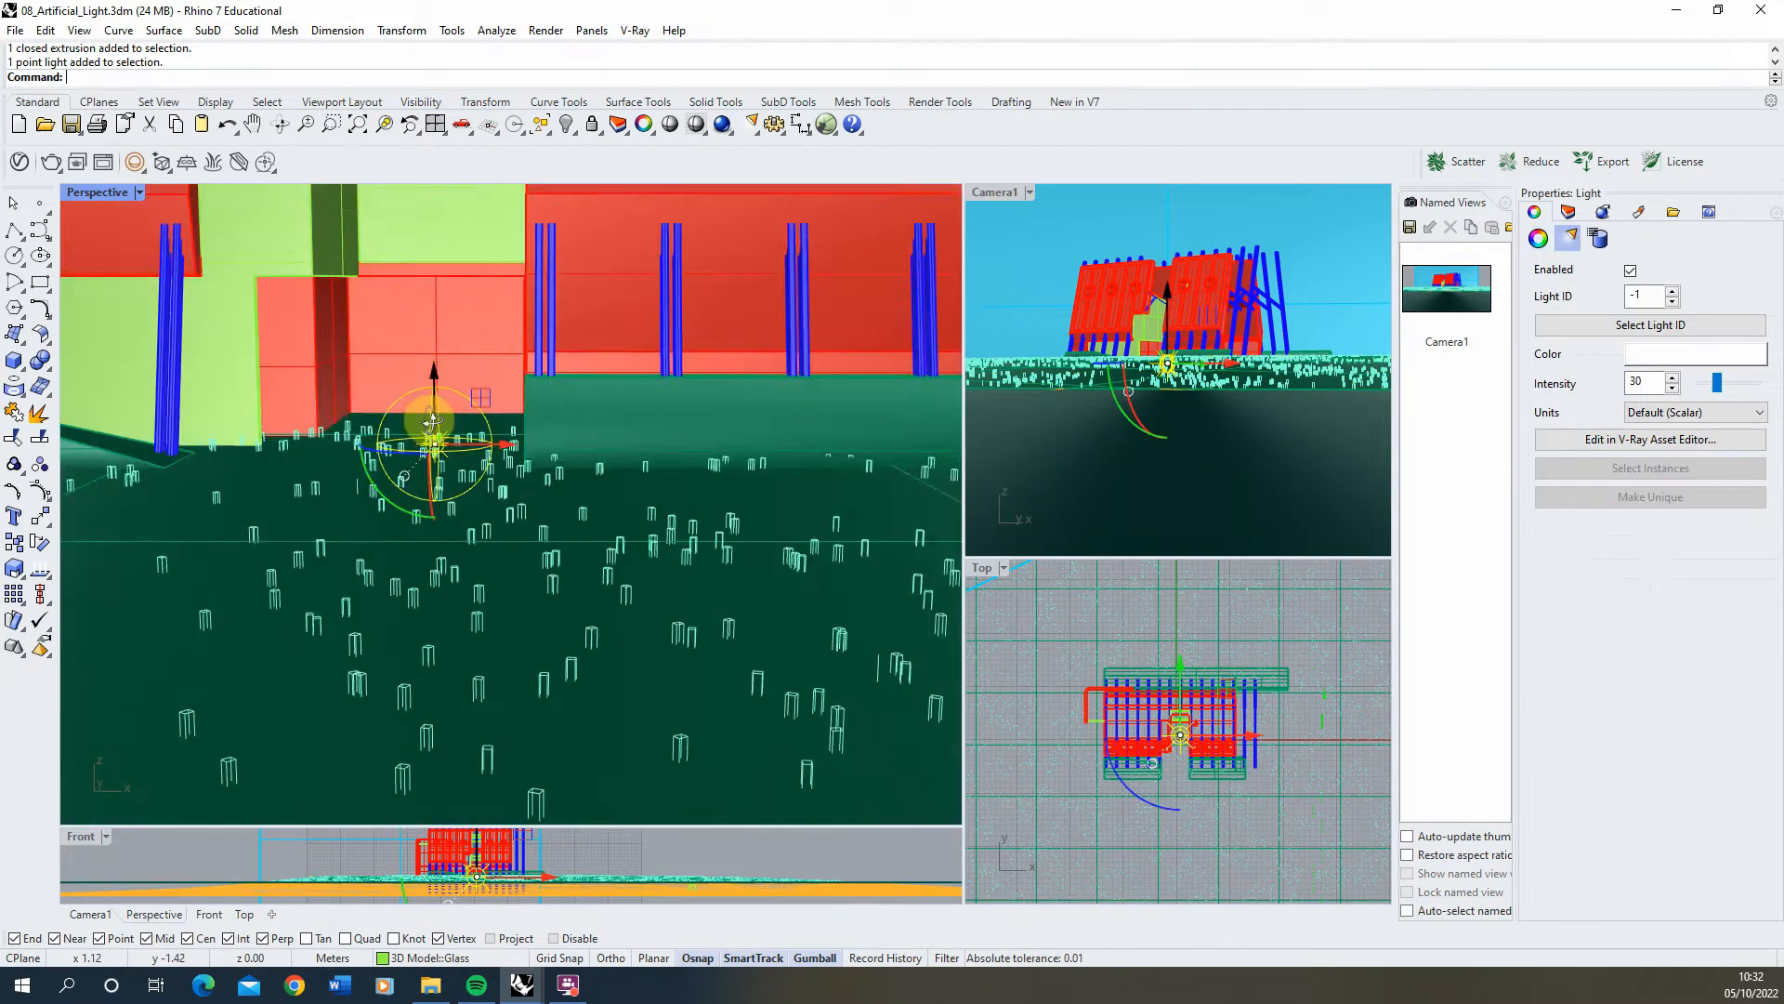
left_click_drag(442, 434, 439, 288)
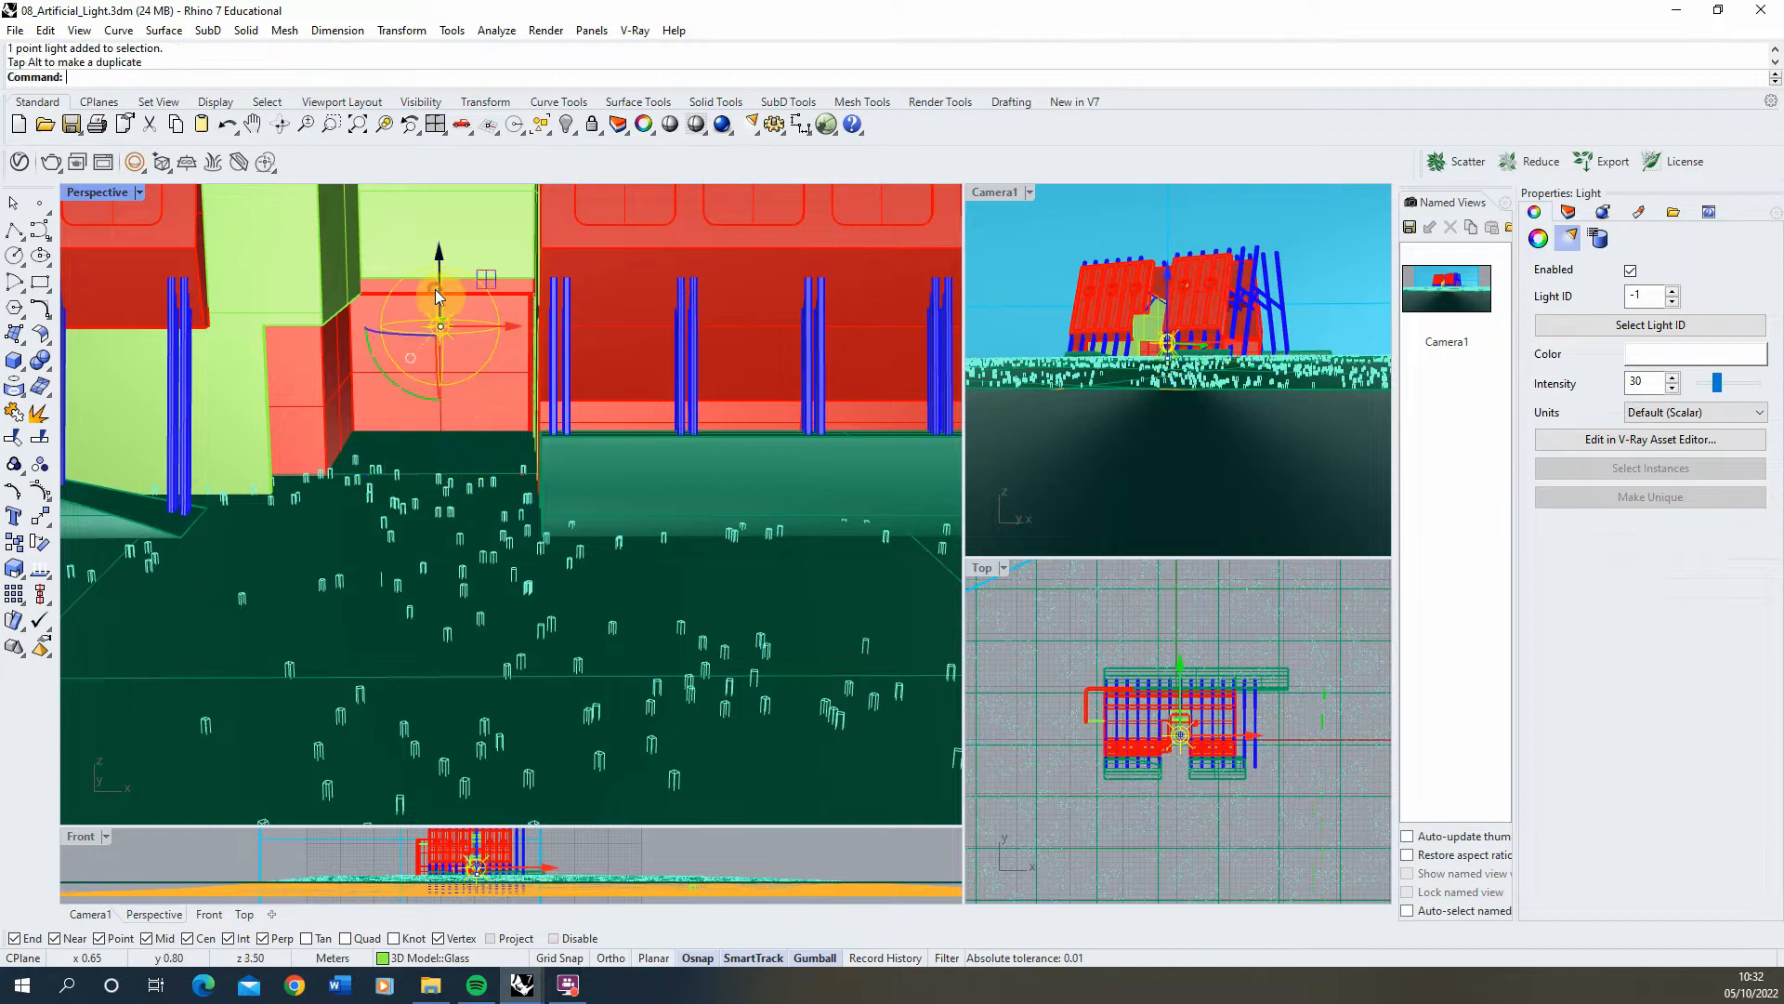
right_click_drag(435, 288, 437, 427)
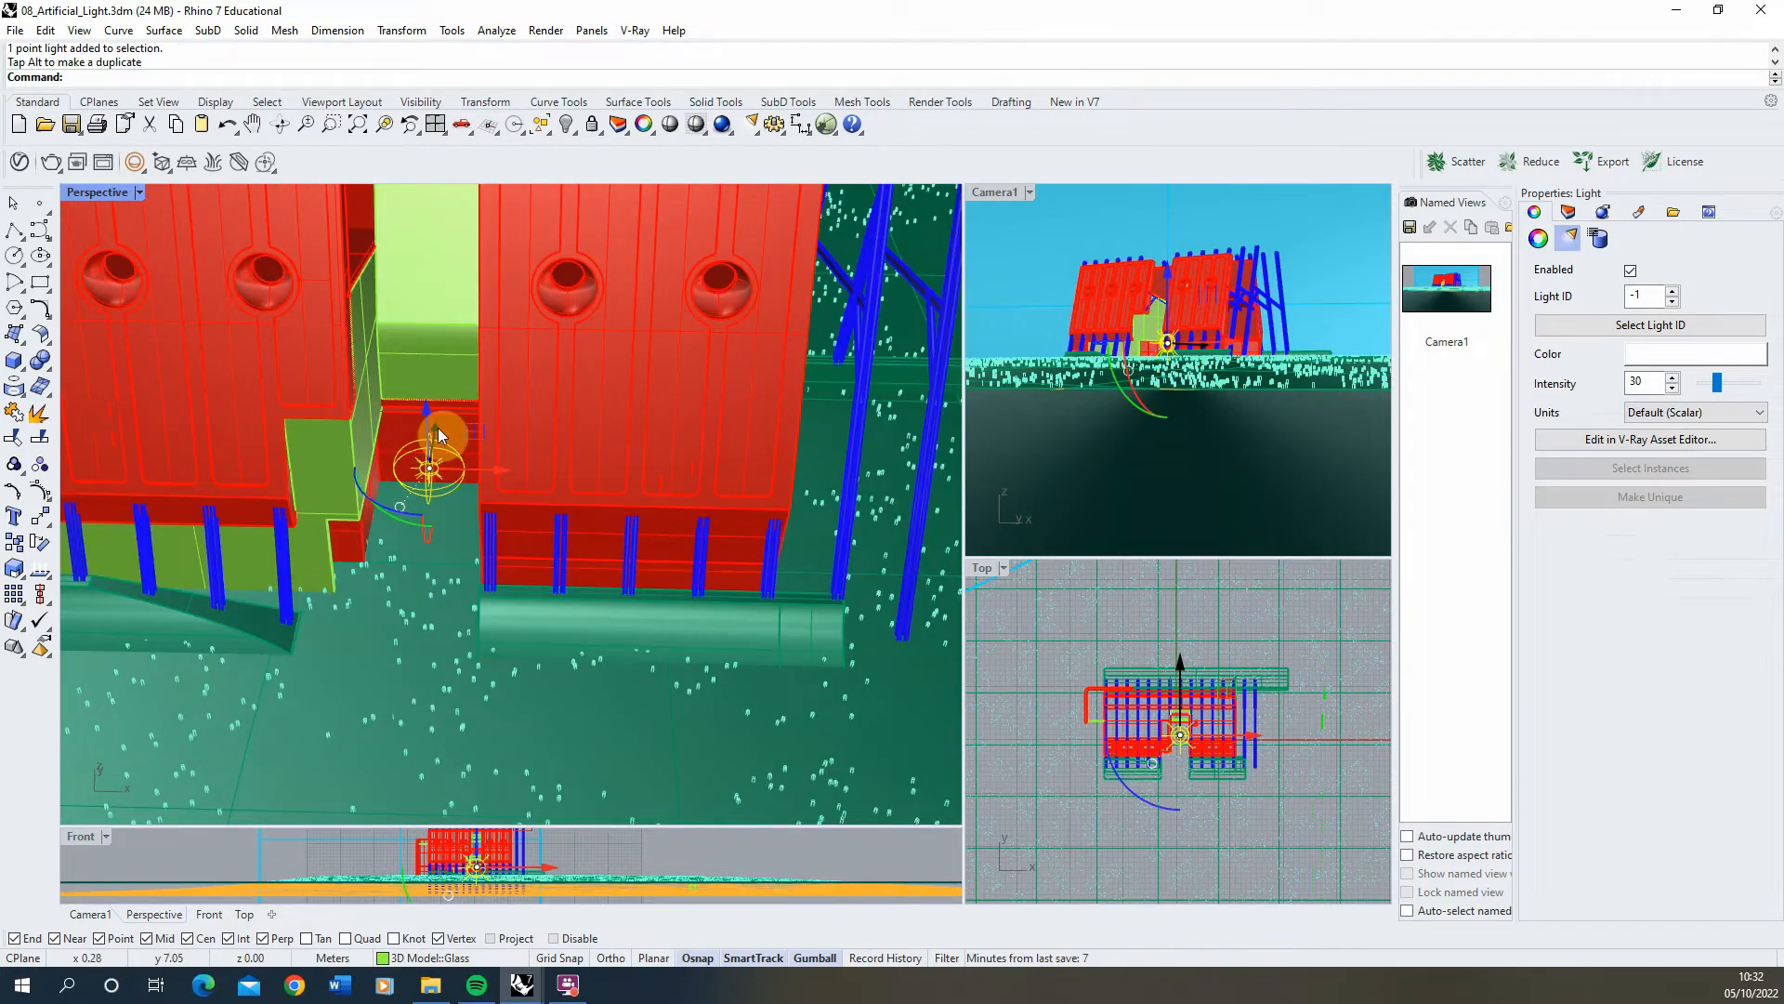
left_click_drag(437, 427, 424, 591)
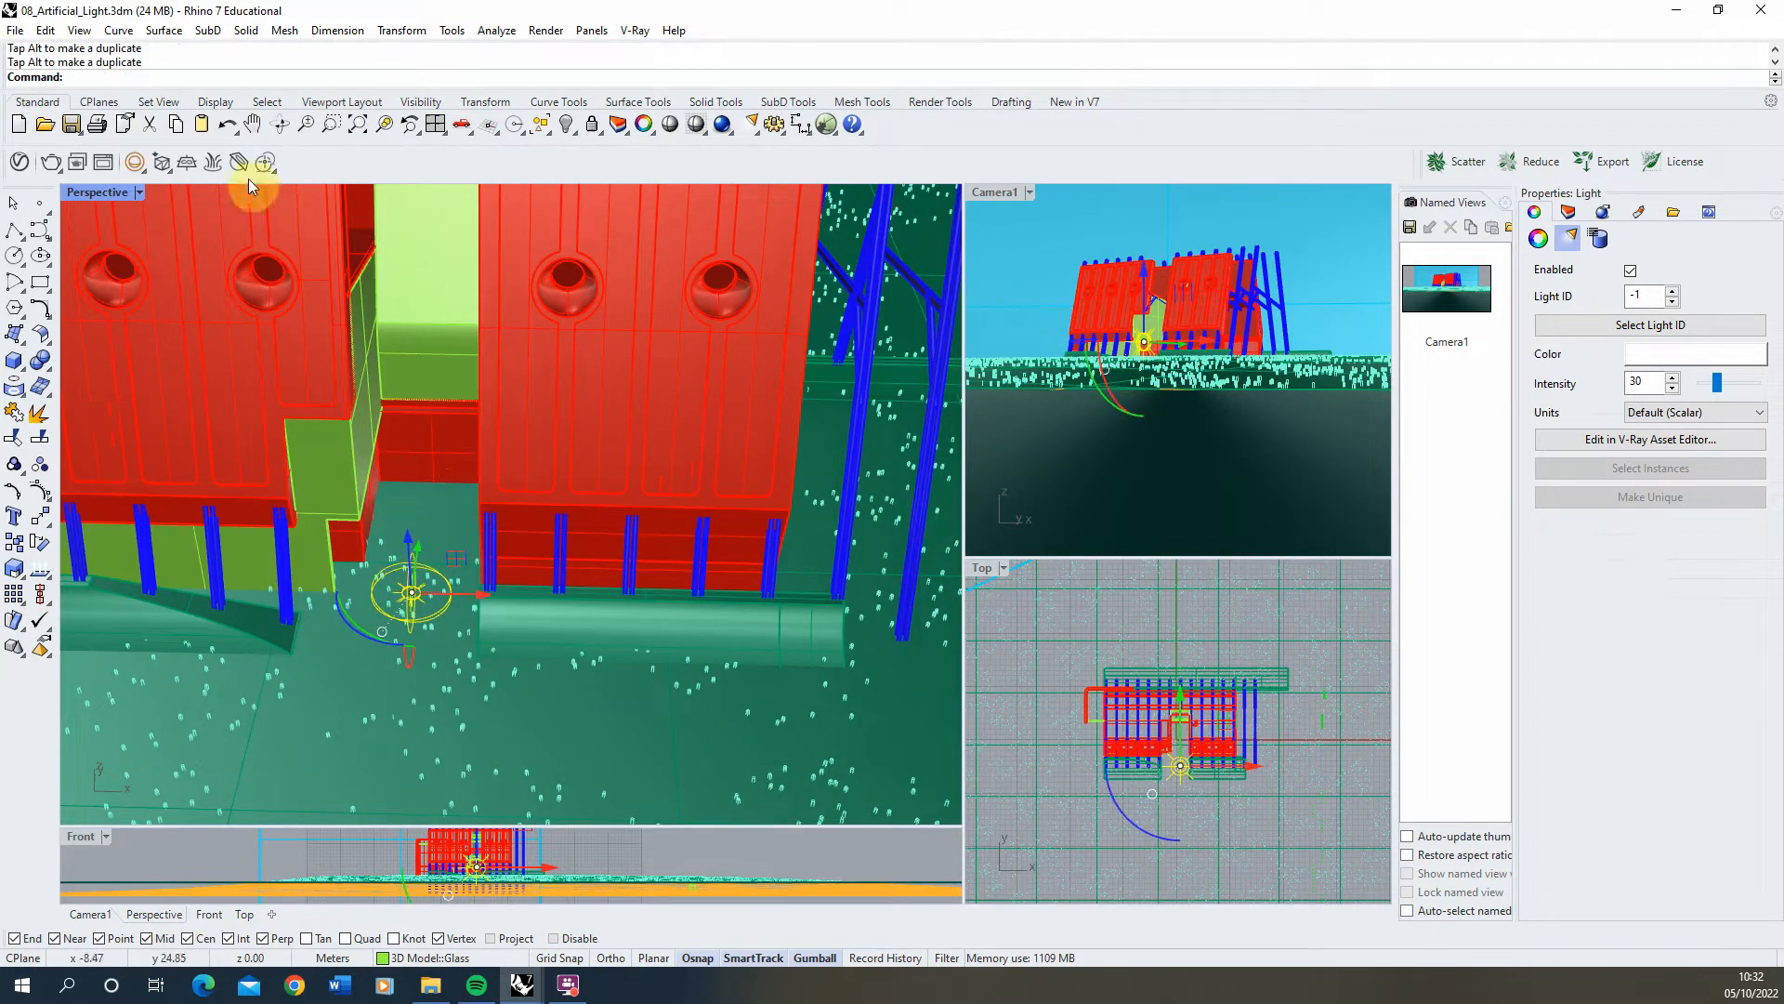
Step: Open the V-Ray Frame Buffer and start an interactive render of the Camera1 view
left_click(104, 162)
left_click_drag(609, 233, 536, 232)
left_click_drag(1111, 345, 877, 359)
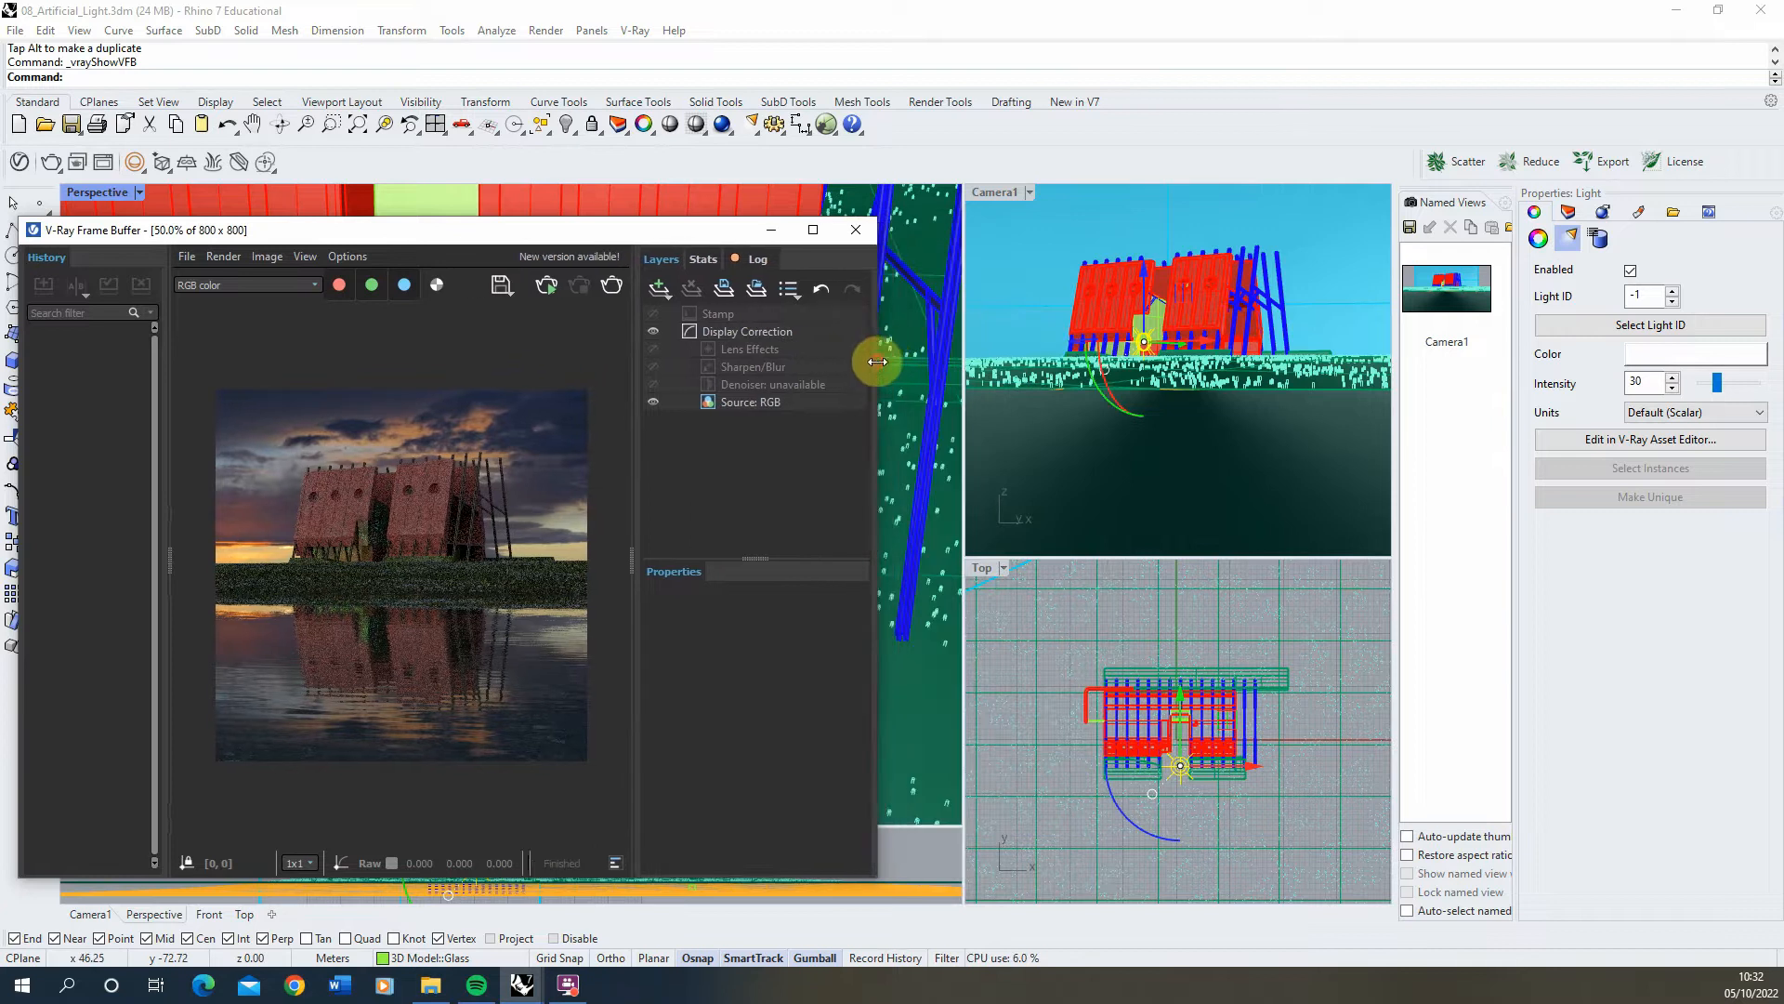
left_click_drag(574, 257, 587, 203)
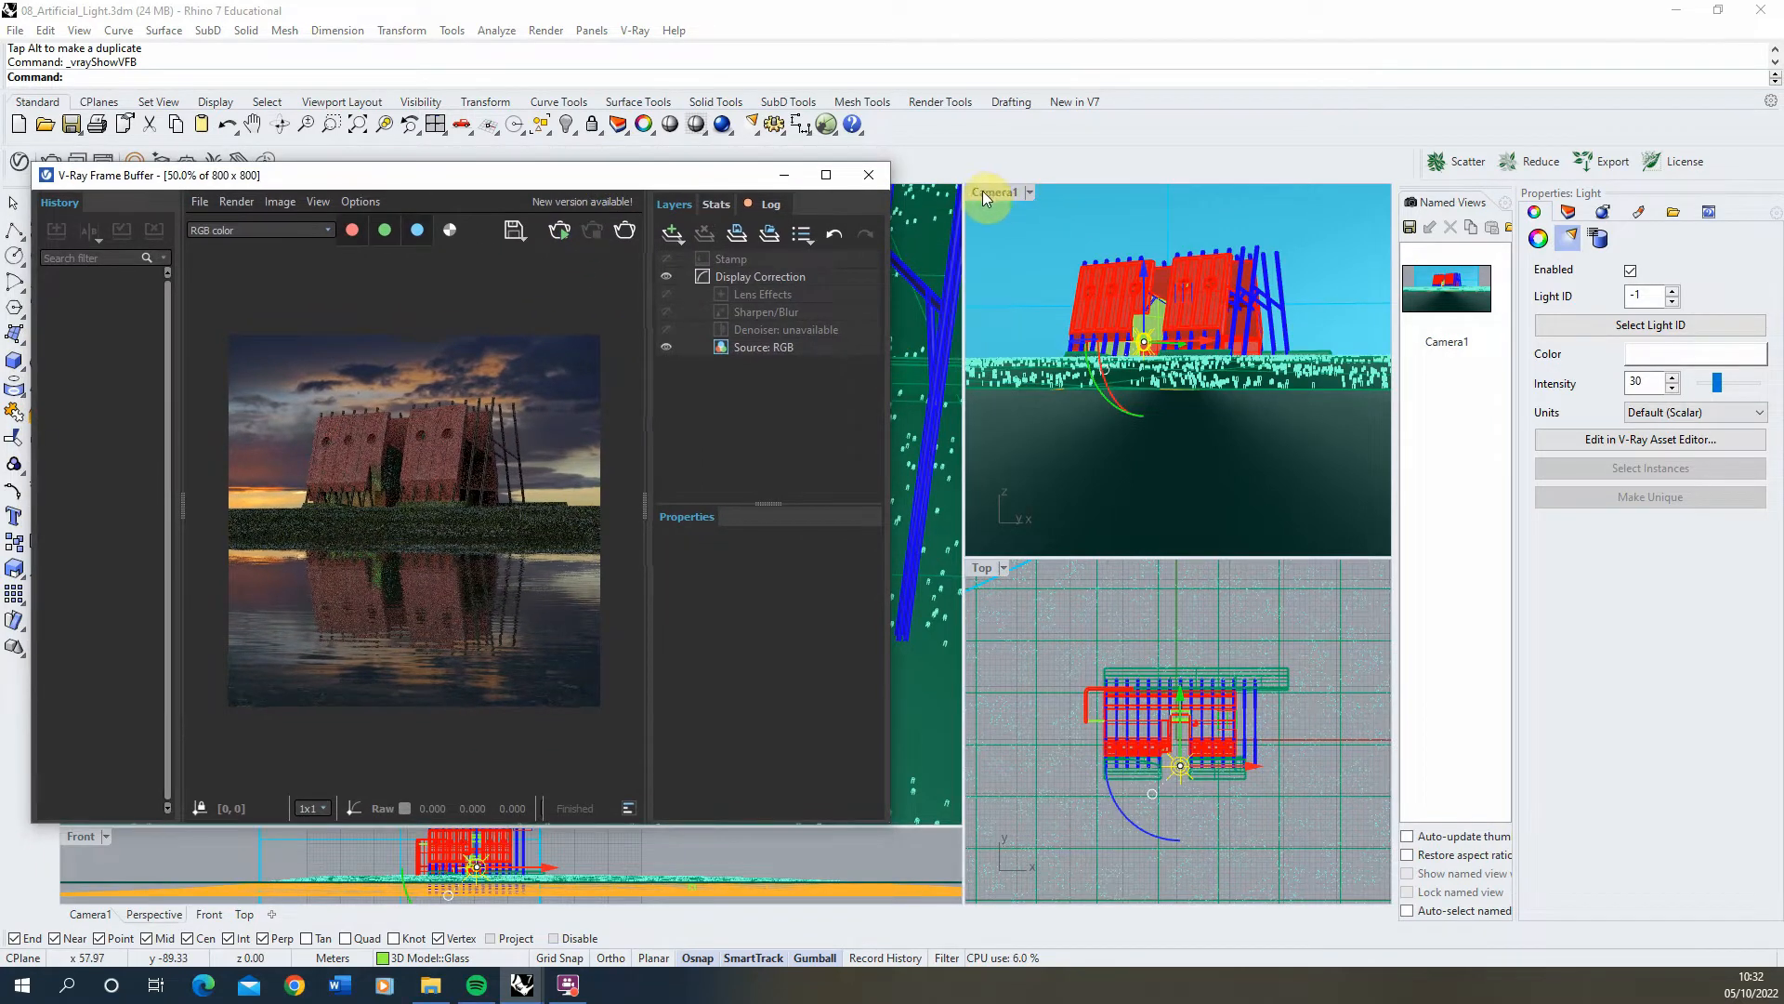
left_click(1065, 223)
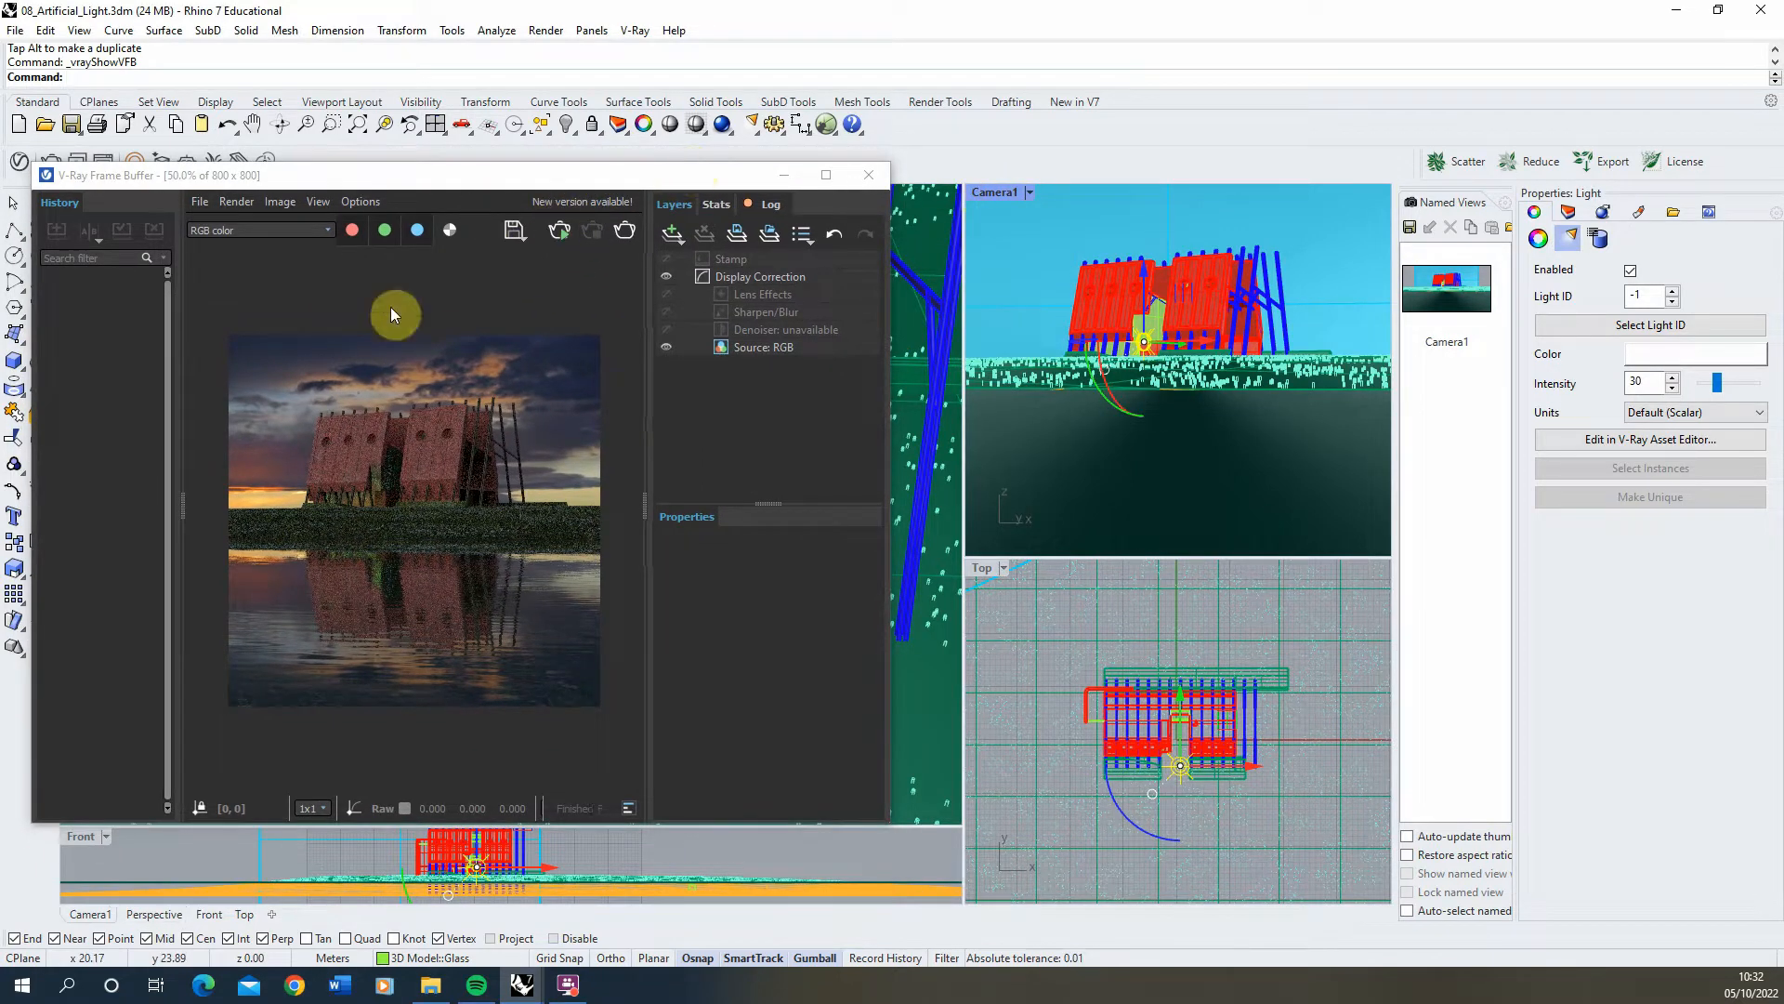
left_click(559, 234)
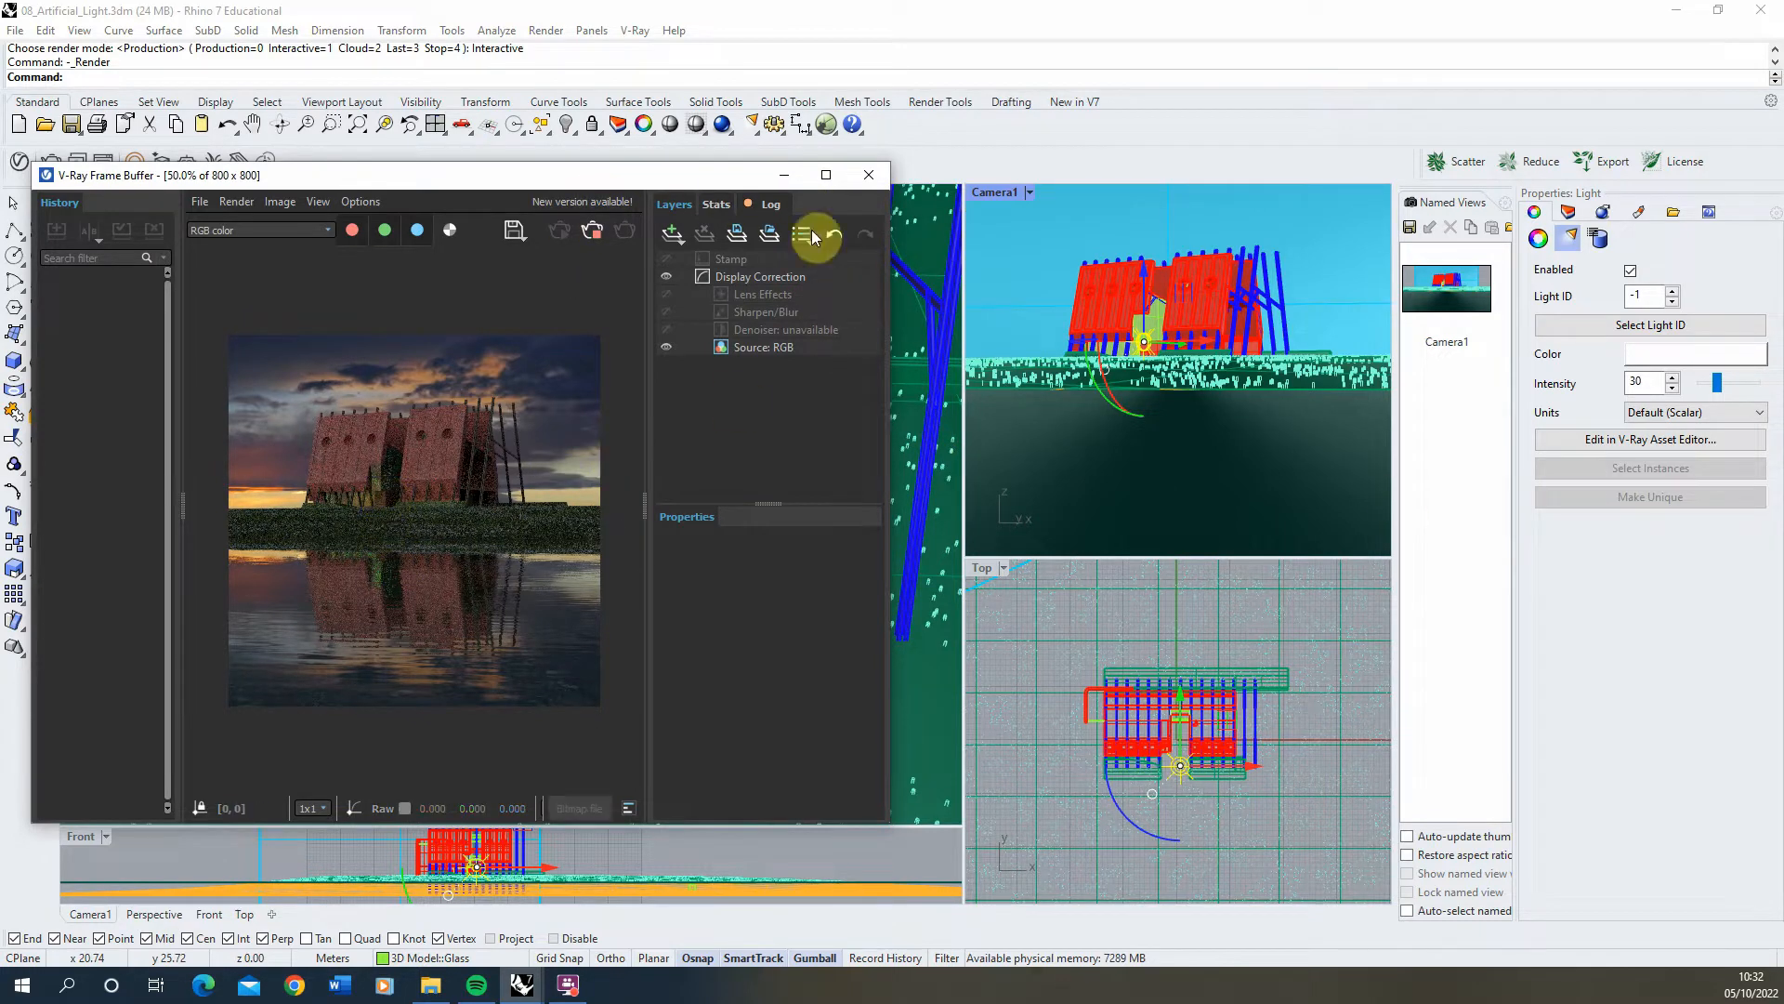
Step: Examine the sphere light's glow on the building and its reflection in the render at 100% zoom
left_click_drag(600, 178, 826, 169)
left_click_drag(941, 170, 1256, 151)
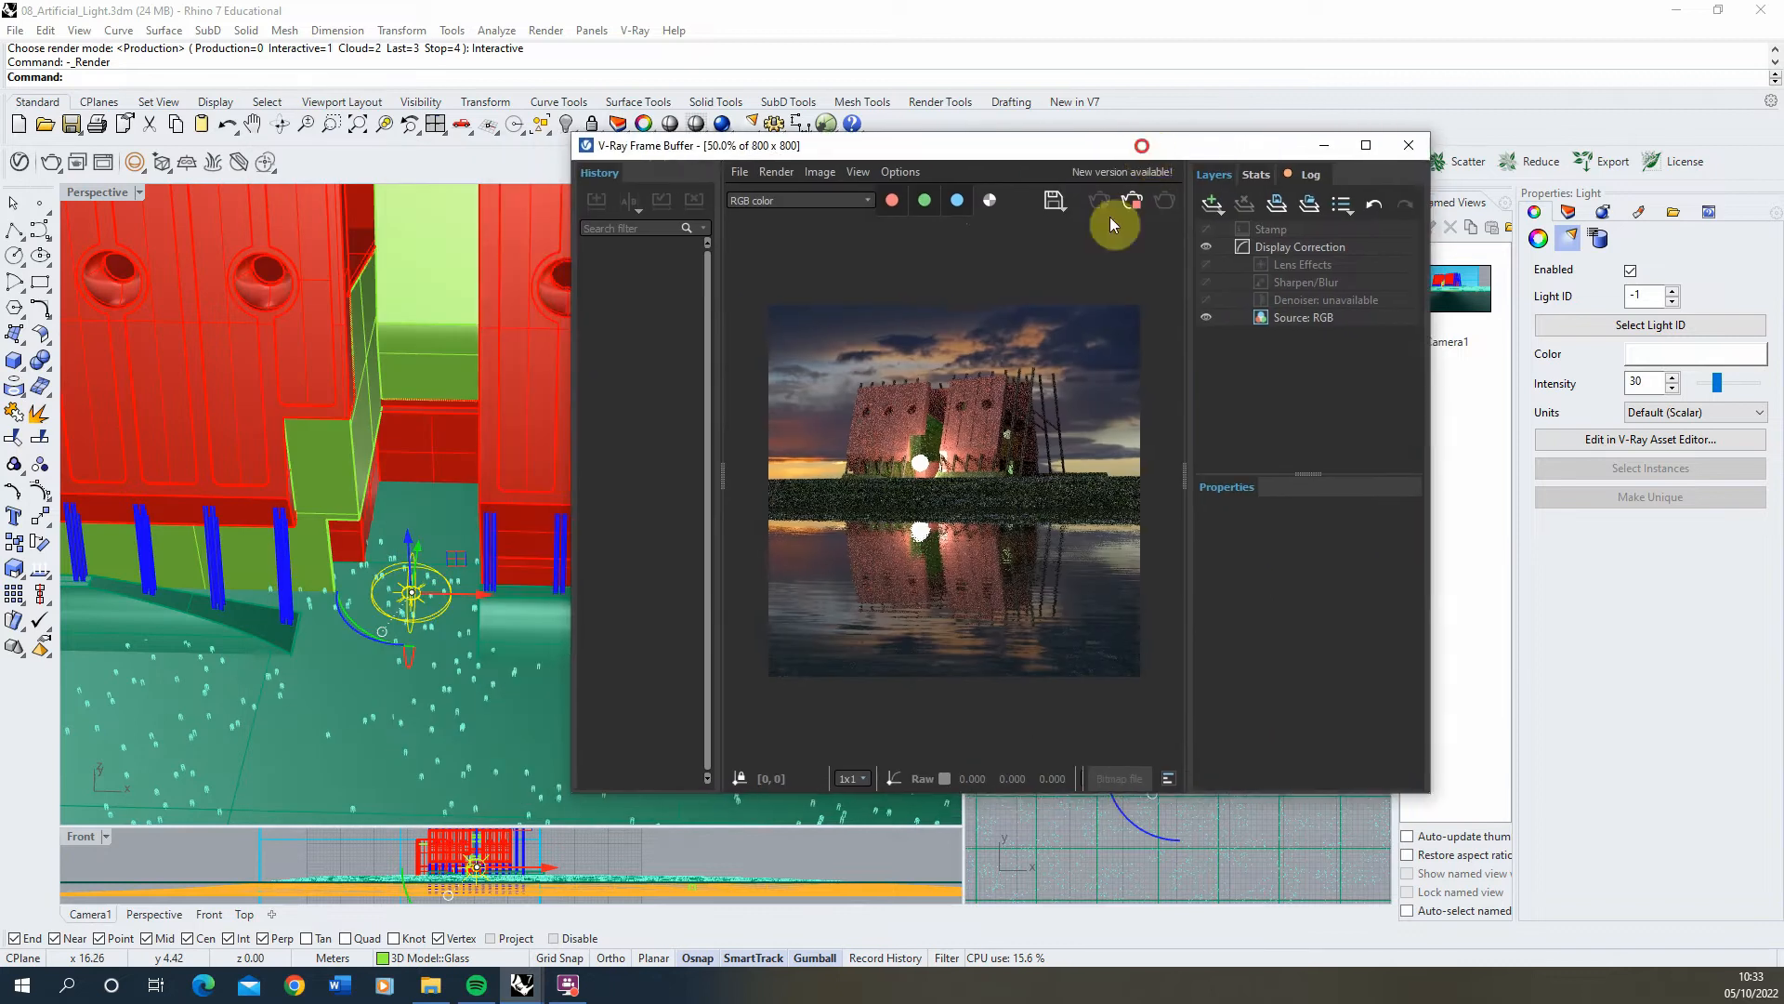
scroll(922, 461, "up", 2)
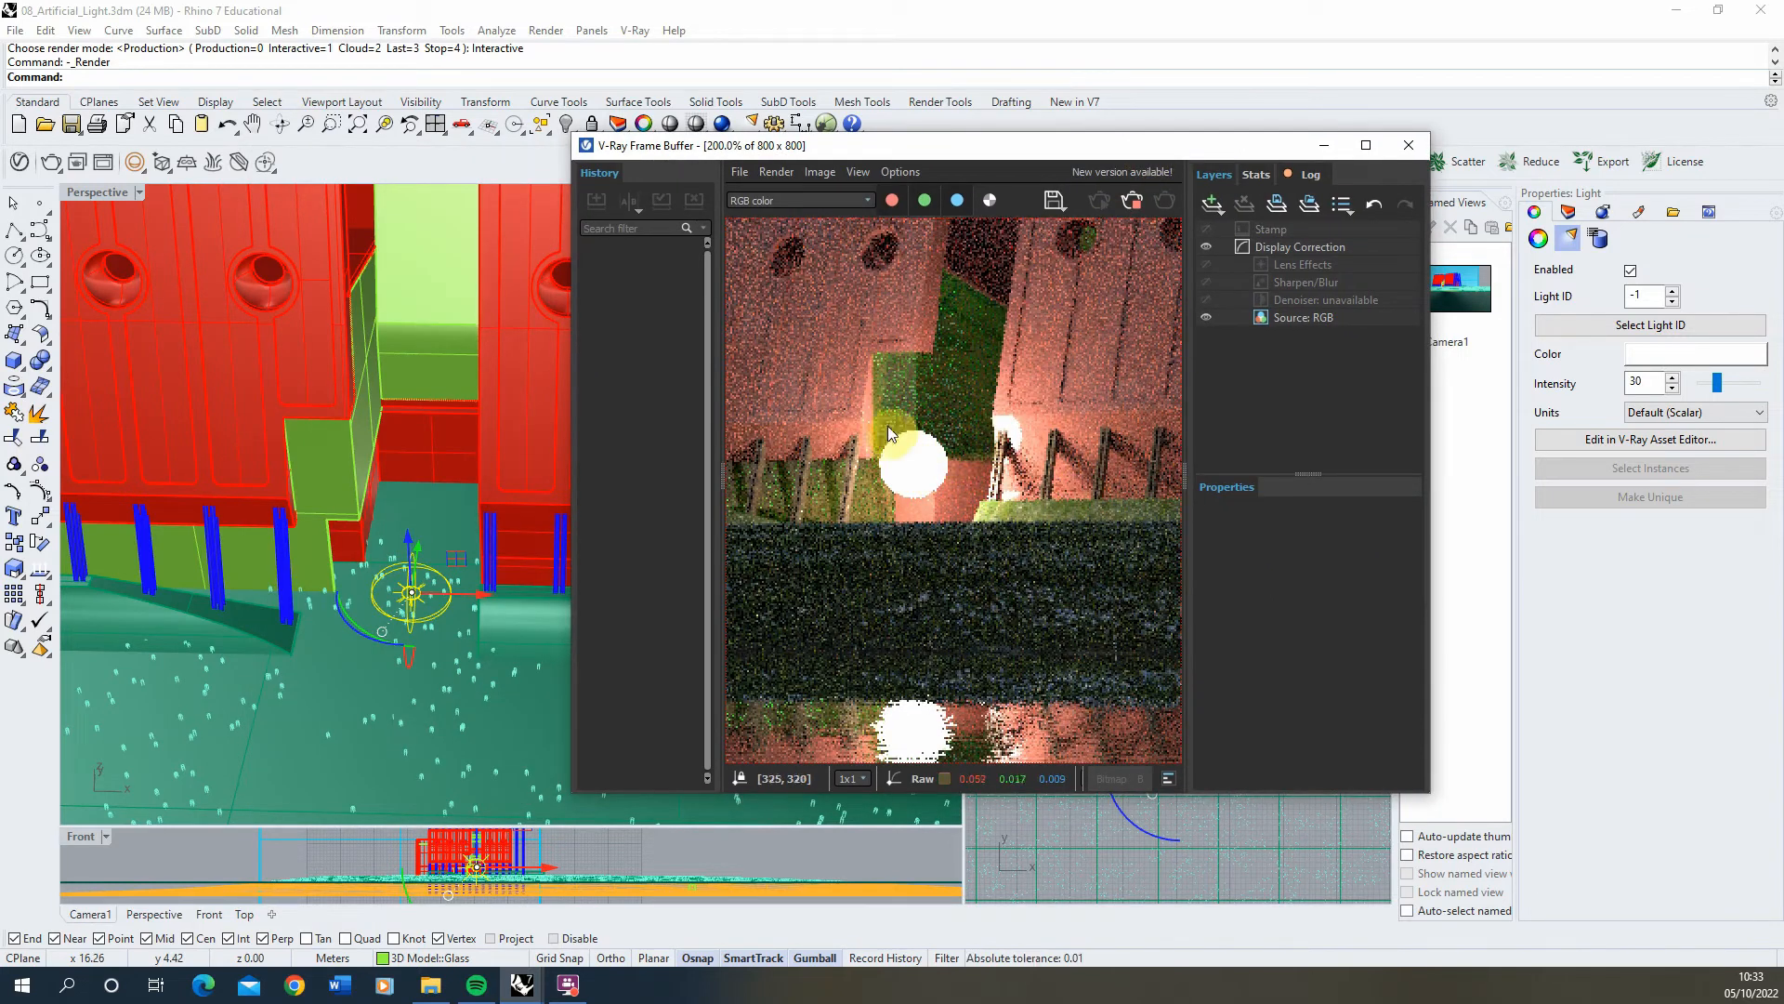
scroll(975, 489, "down", 1)
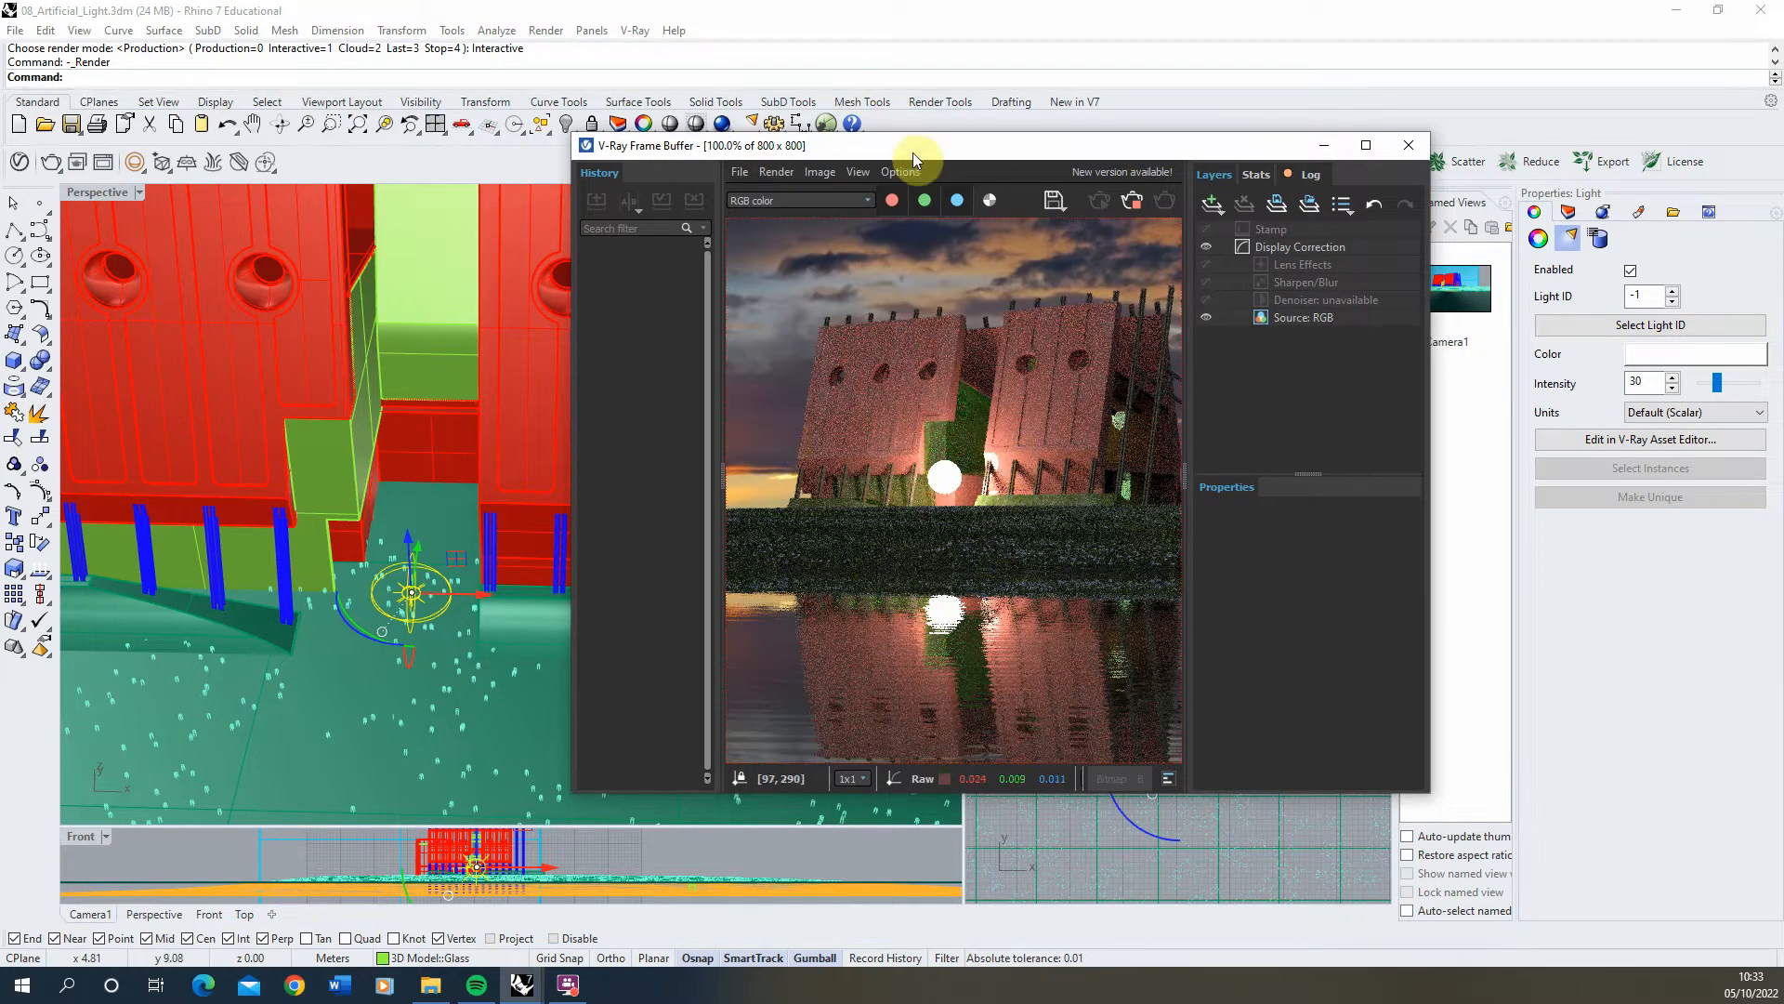
Step: Open the Sphere Light's settings in the V-Ray Asset Editor and arrange it side by side with the frame buffer
left_click_drag(913, 152, 1111, 180)
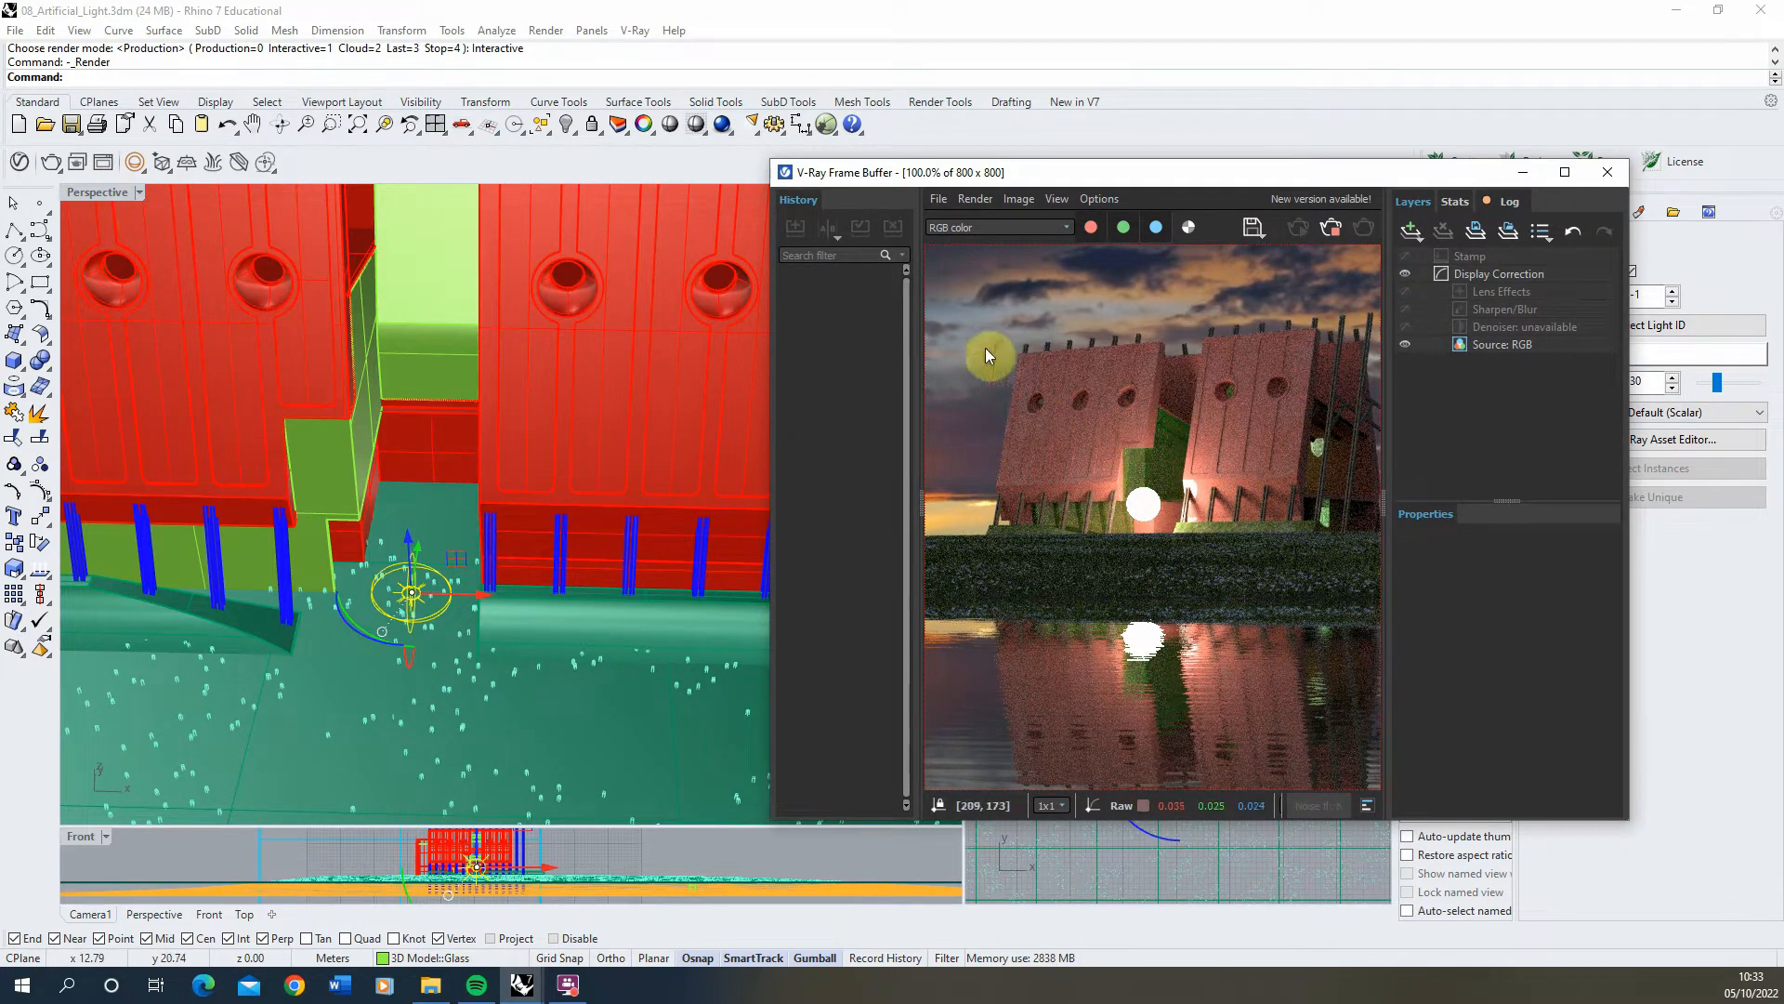
left_click(20, 164)
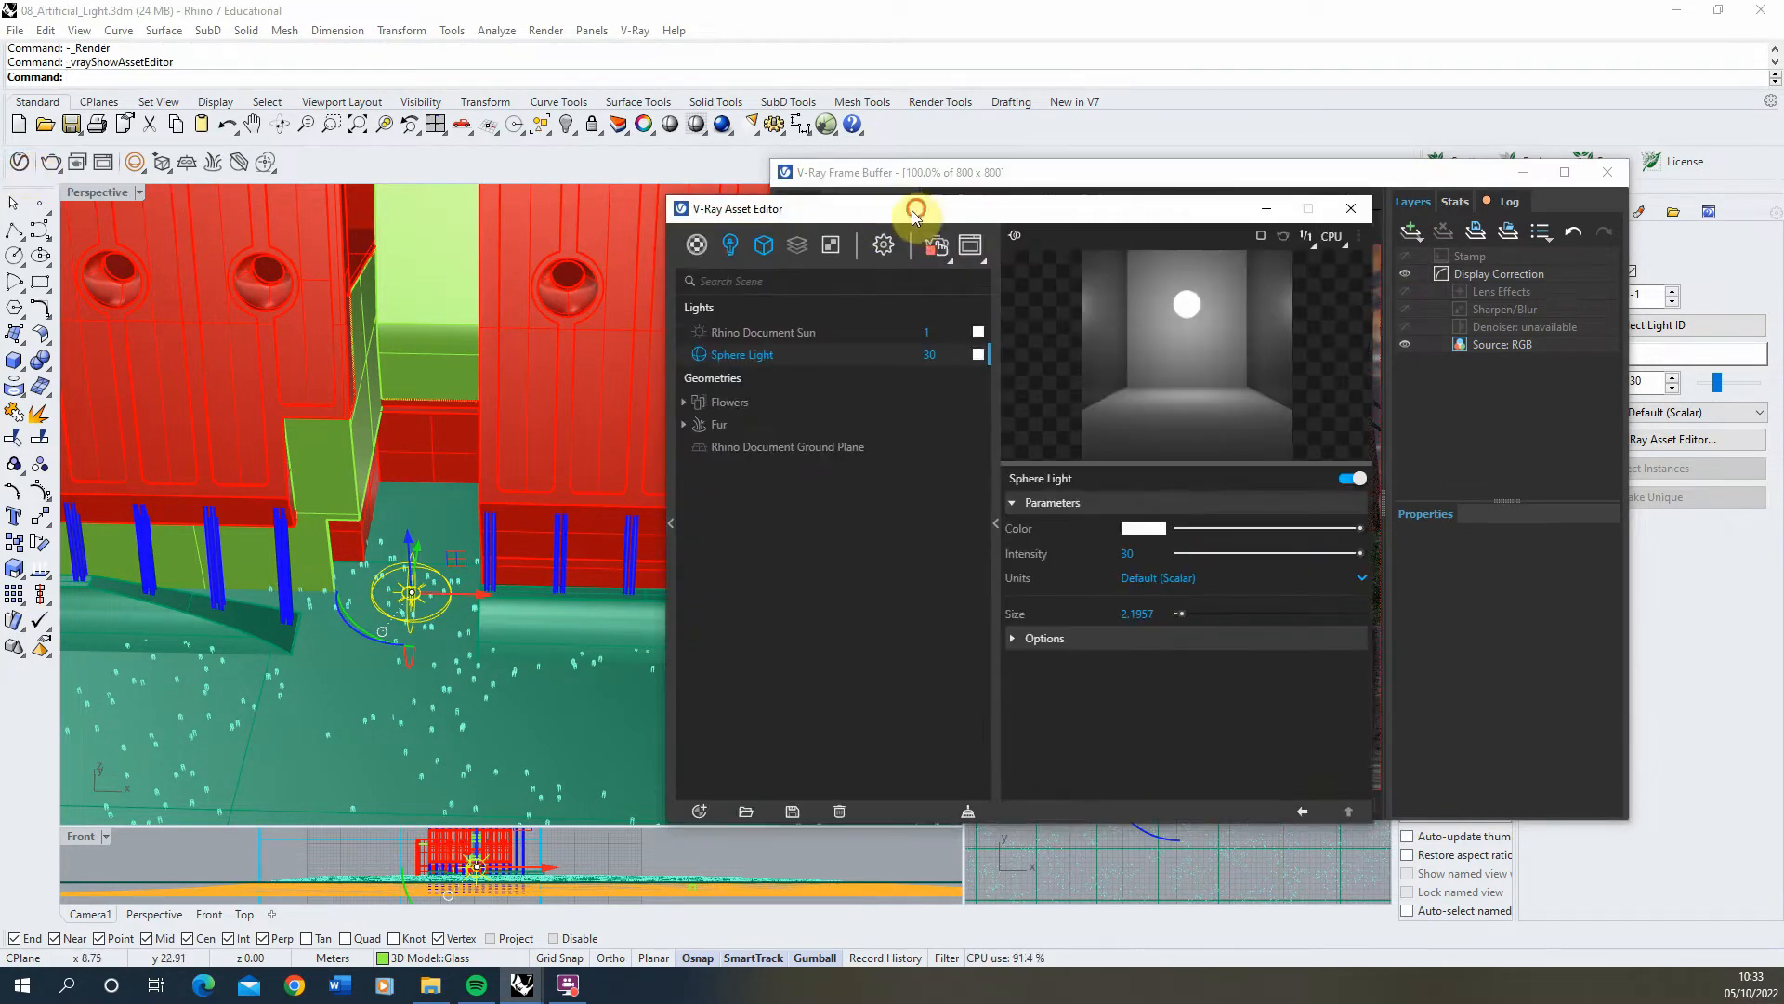
left_click_drag(916, 214, 305, 191)
left_click_drag(967, 172, 1028, 188)
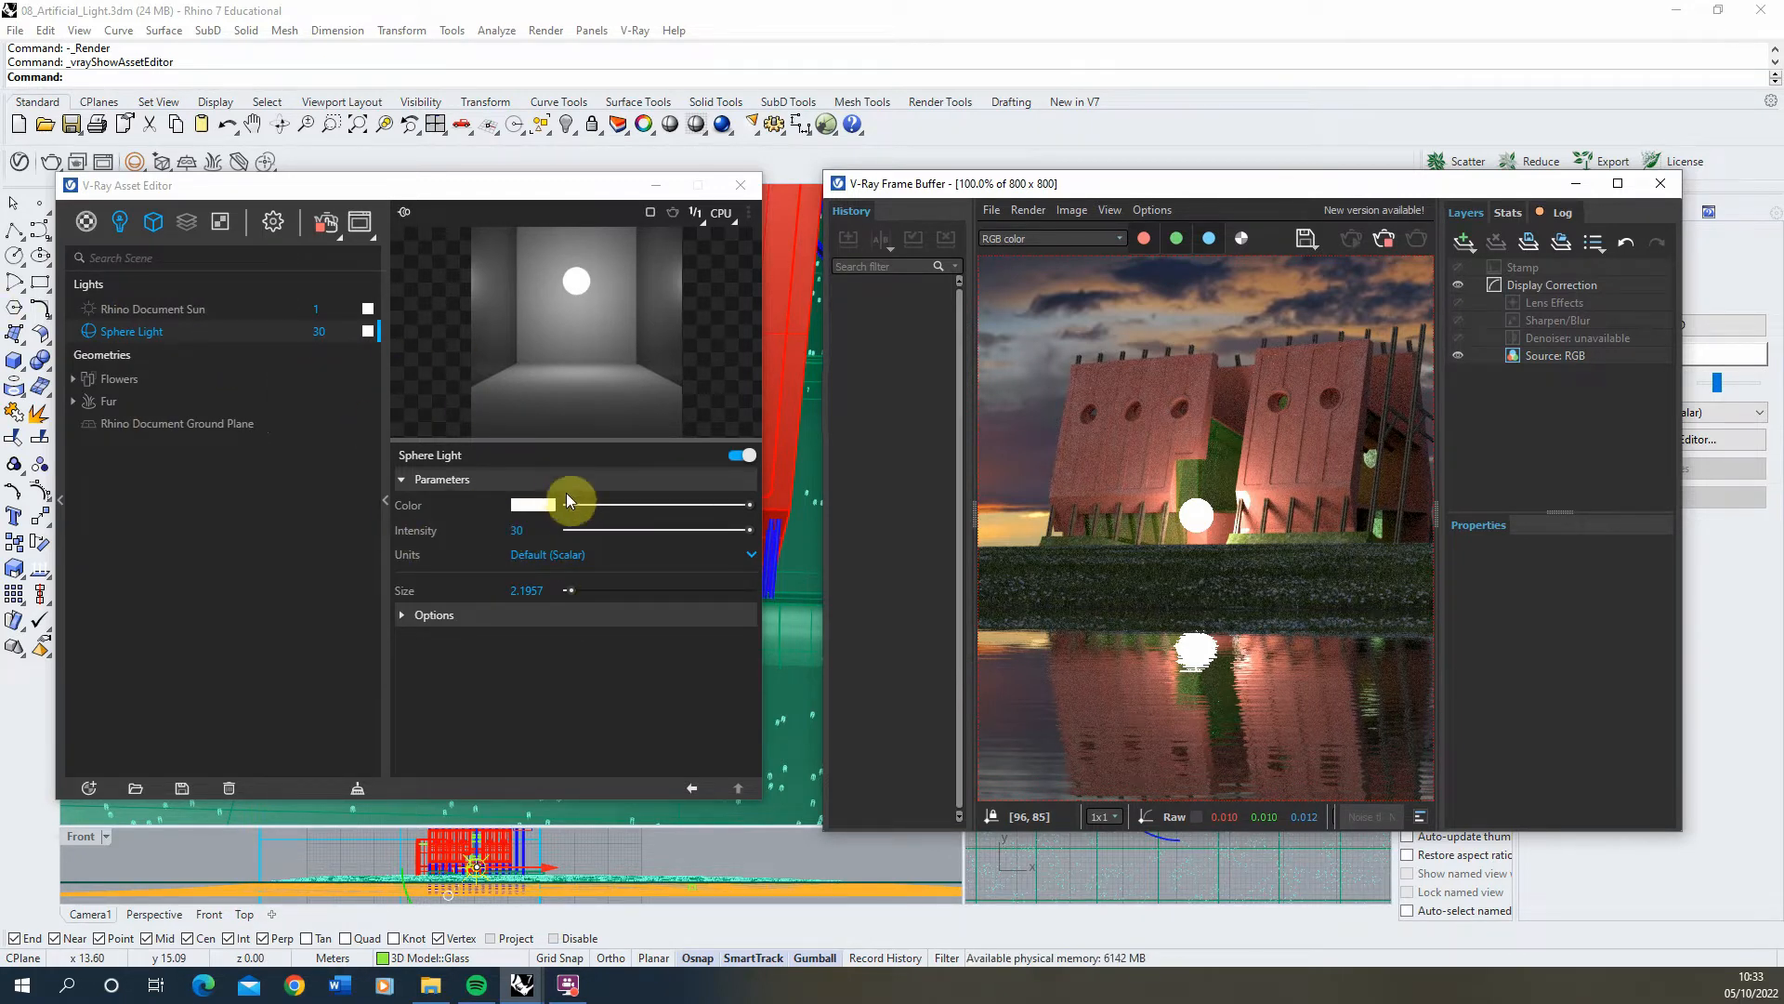
Step: Set the sphere light's colour to a pale warm white with hue 0.11 and saturation about 0.12
left_click(540, 504)
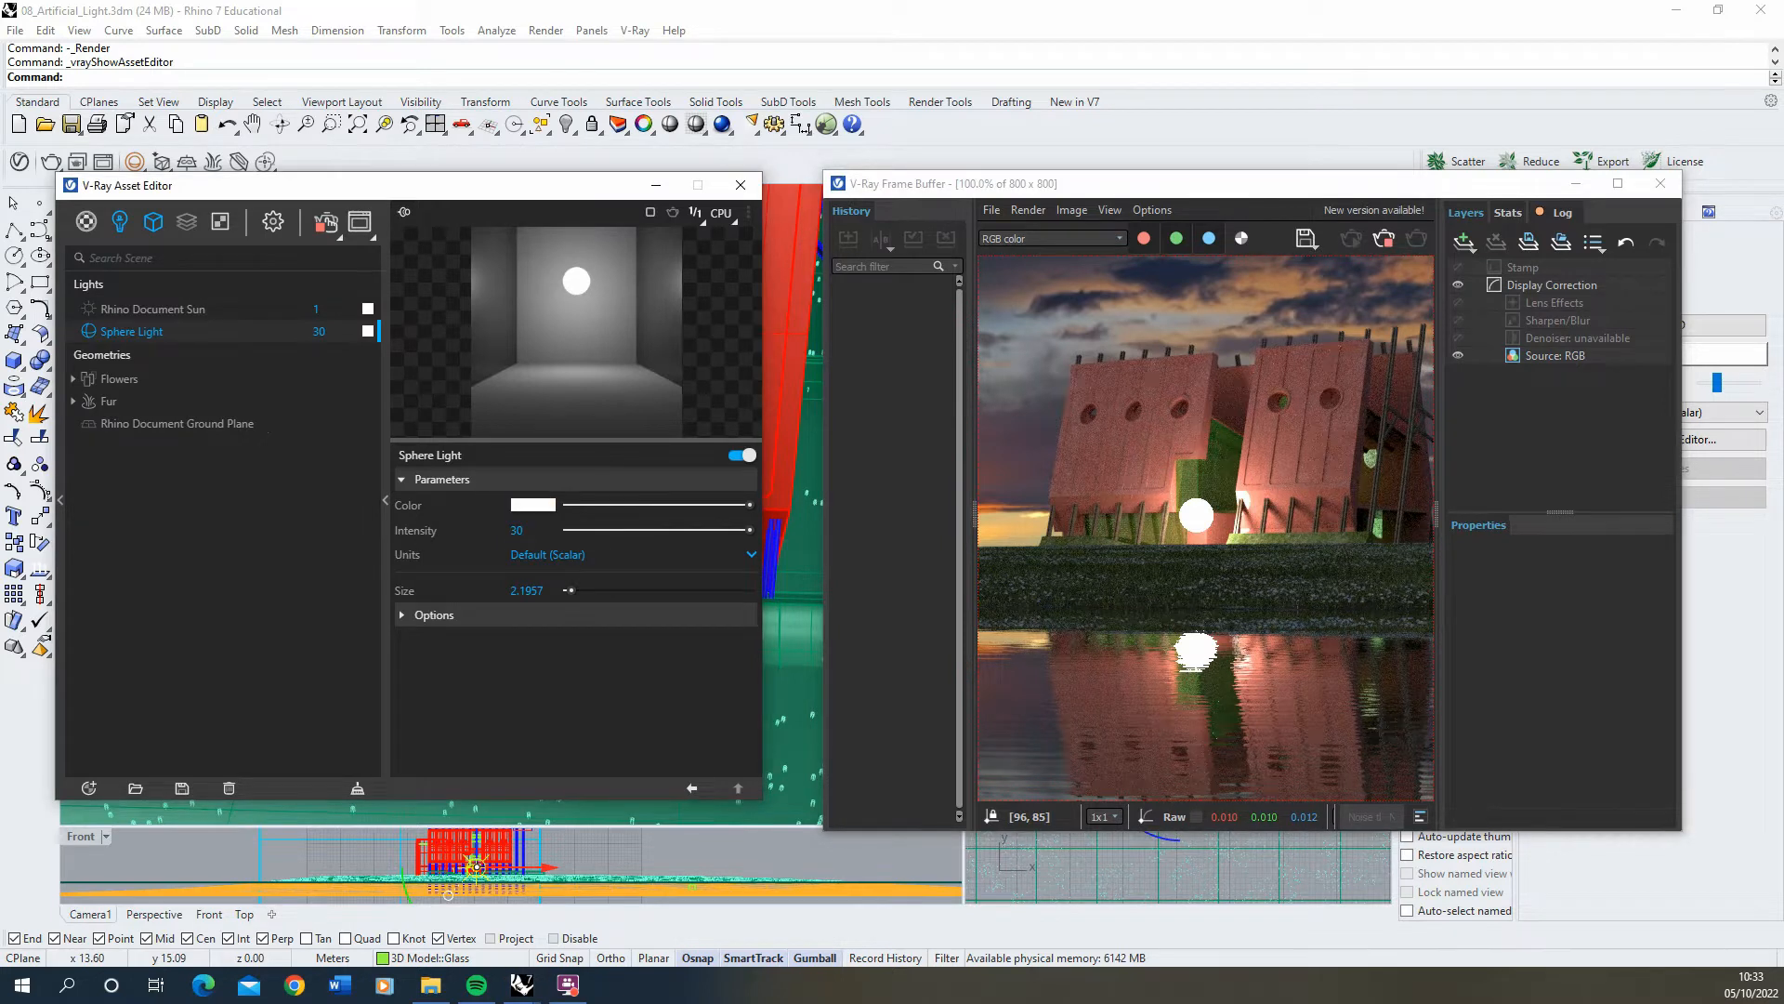
left_click_drag(75, 437, 585, 481)
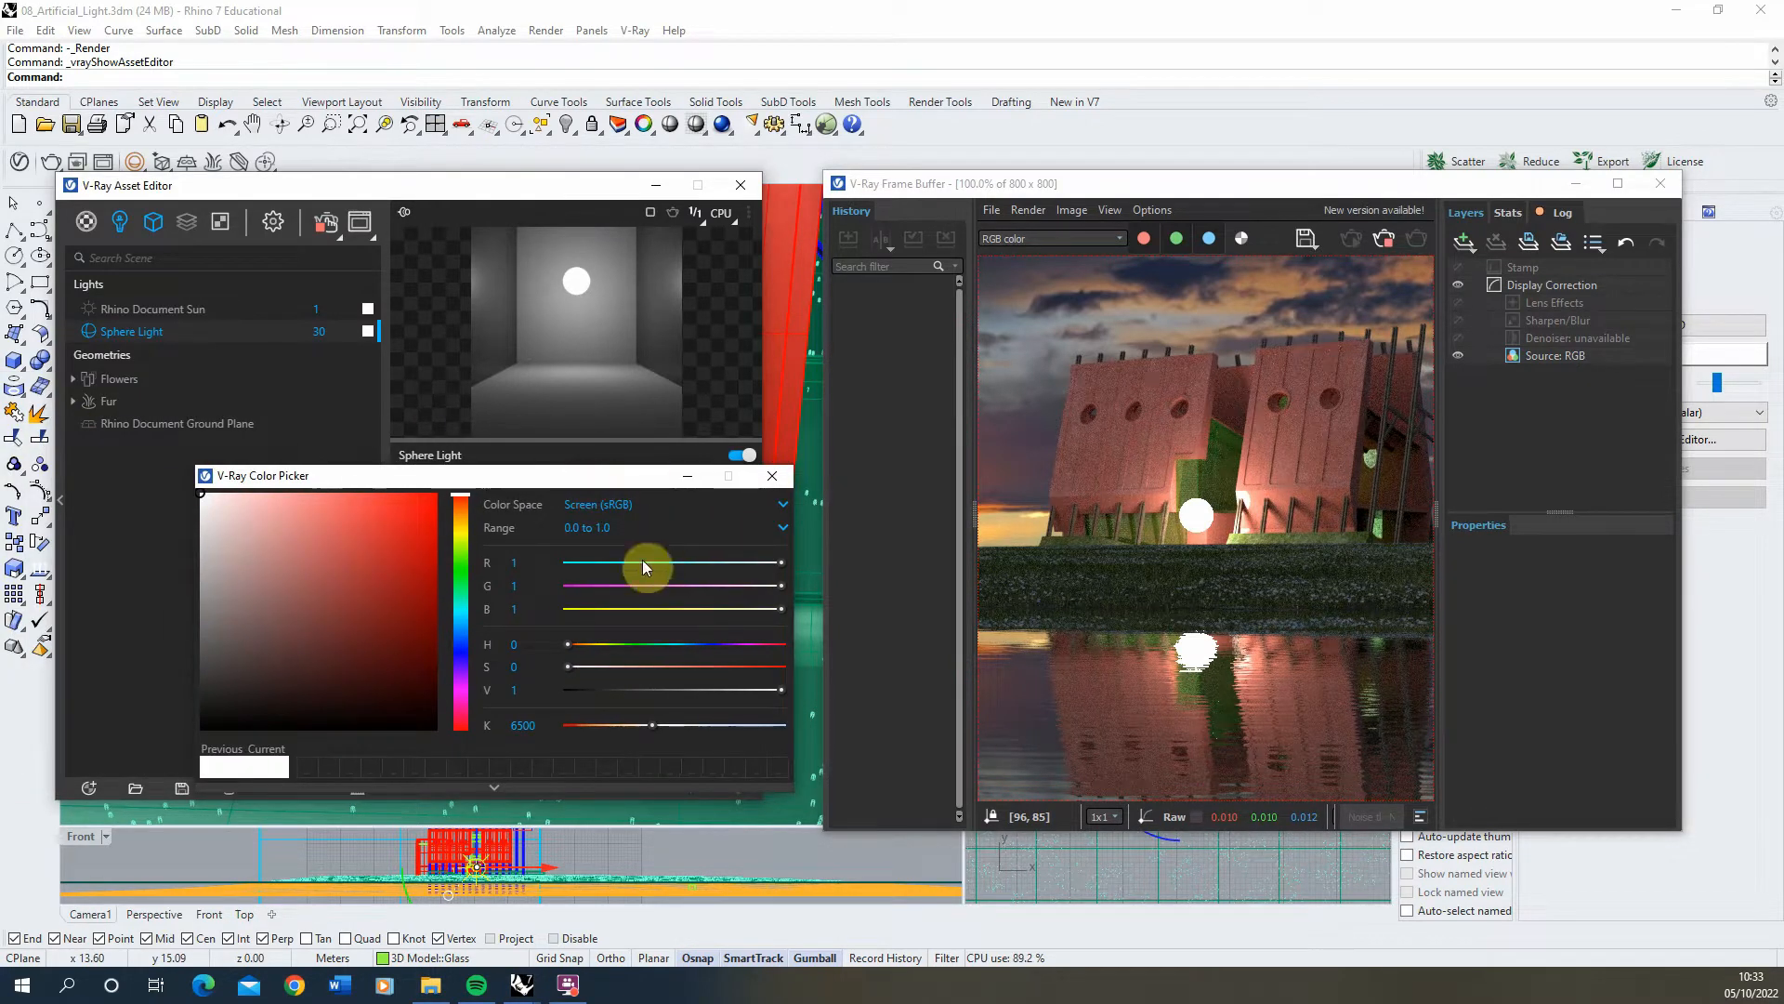
left_click(461, 523)
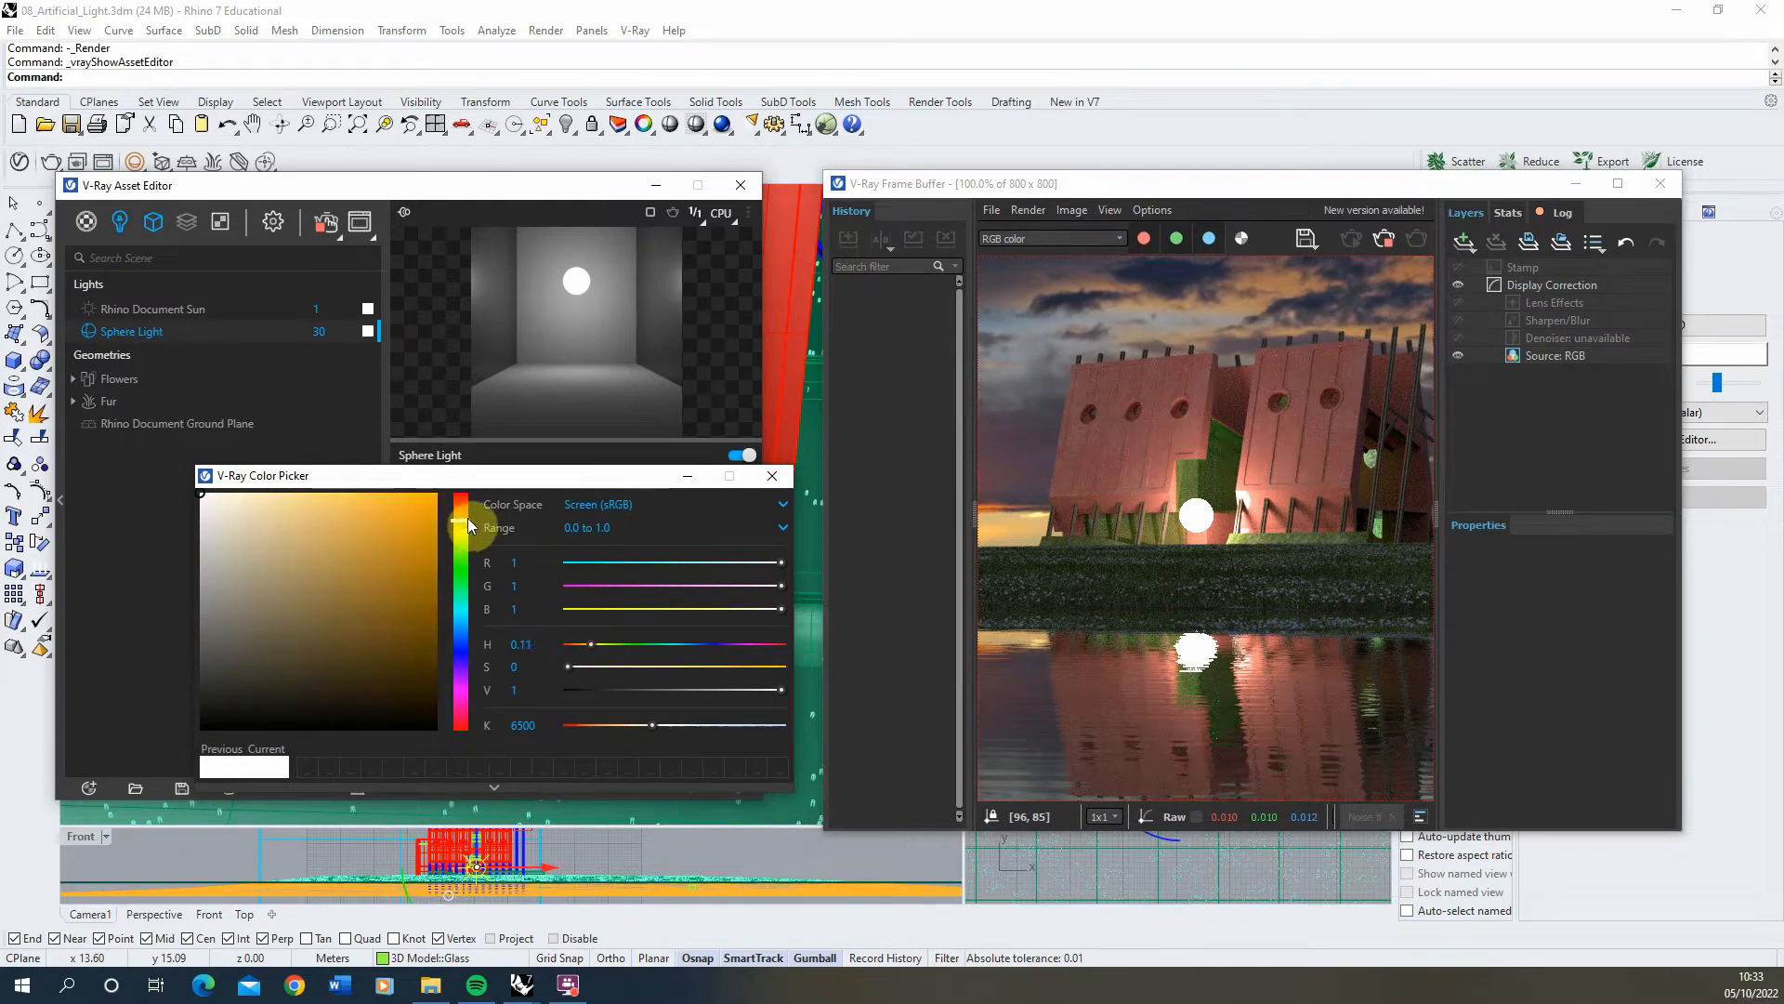
left_click_drag(214, 500, 213, 493)
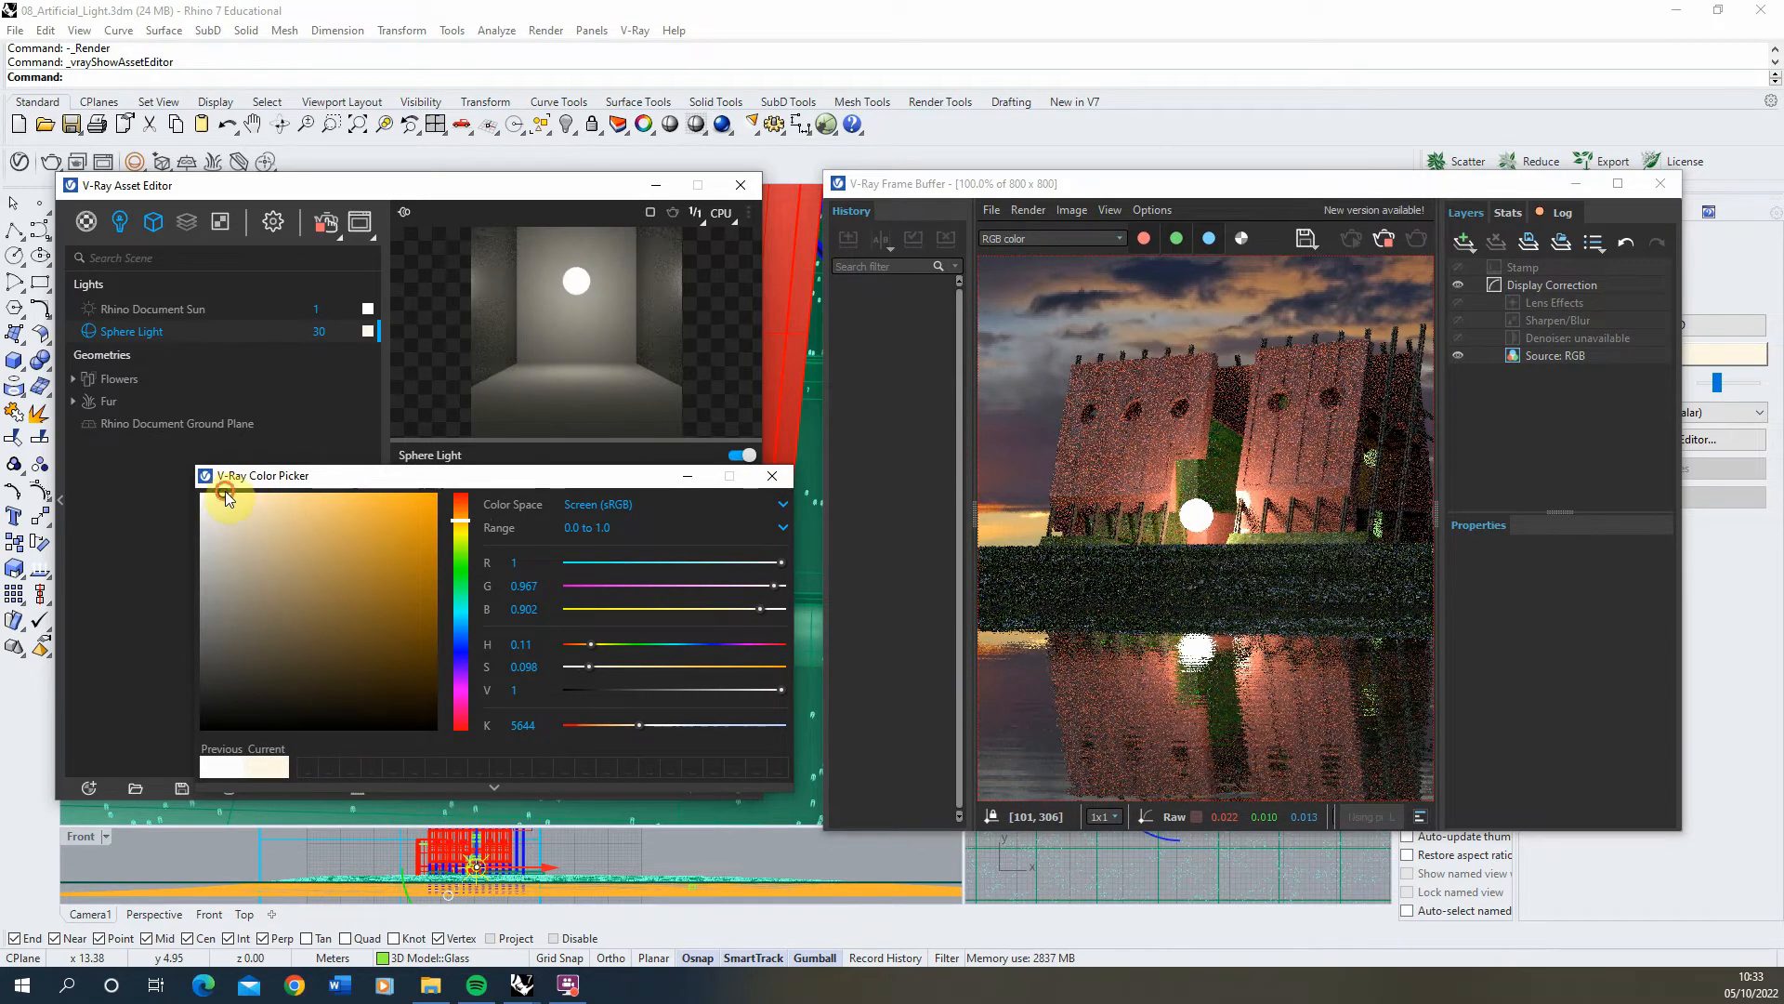
left_click_drag(225, 493, 398, 490)
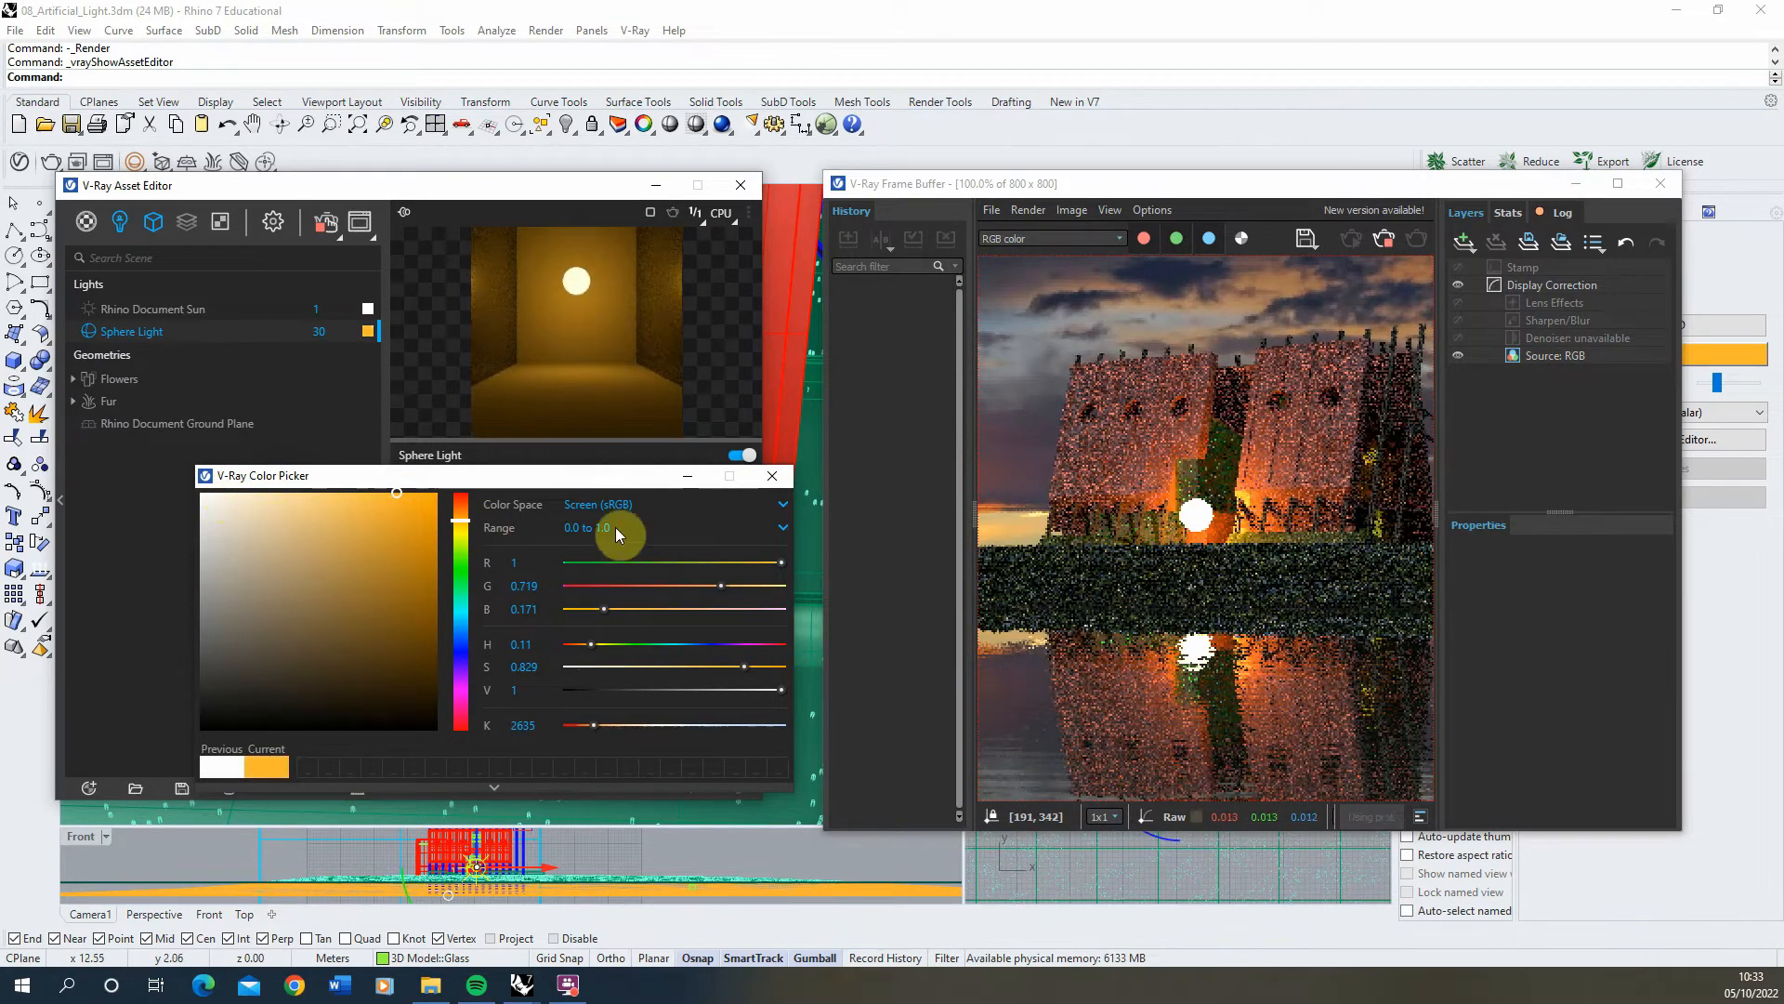
left_click(236, 494)
left_click(228, 493)
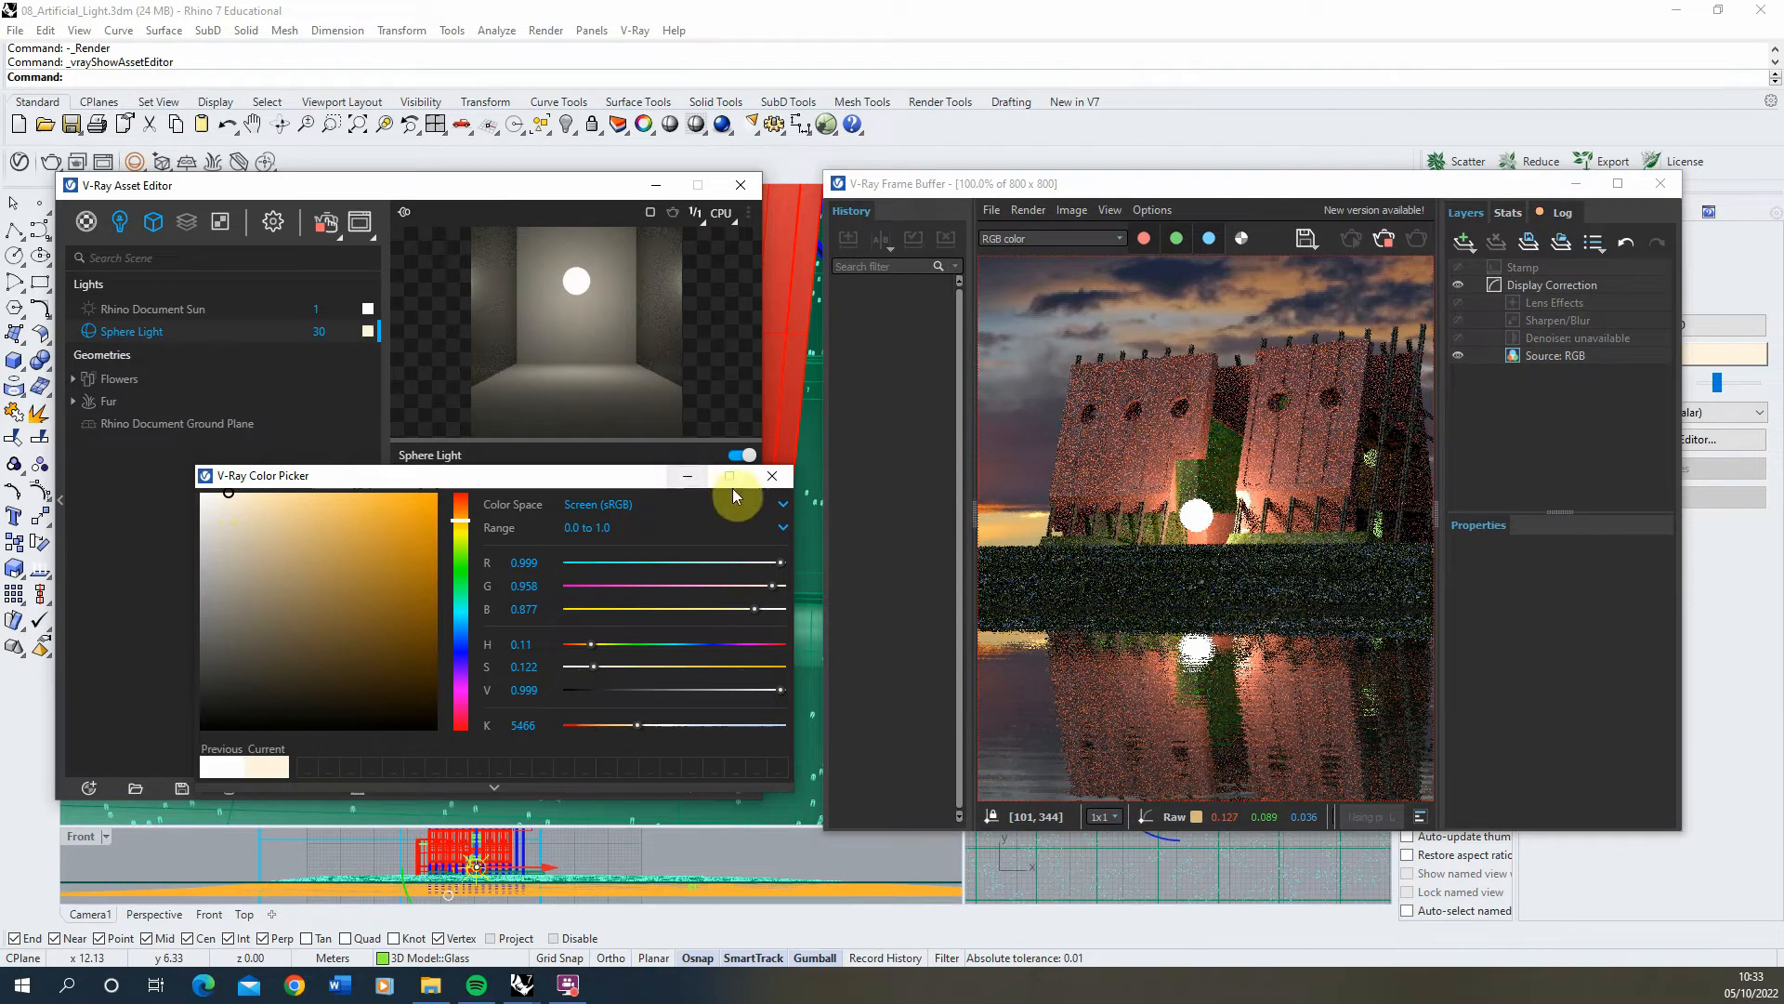
left_click(770, 475)
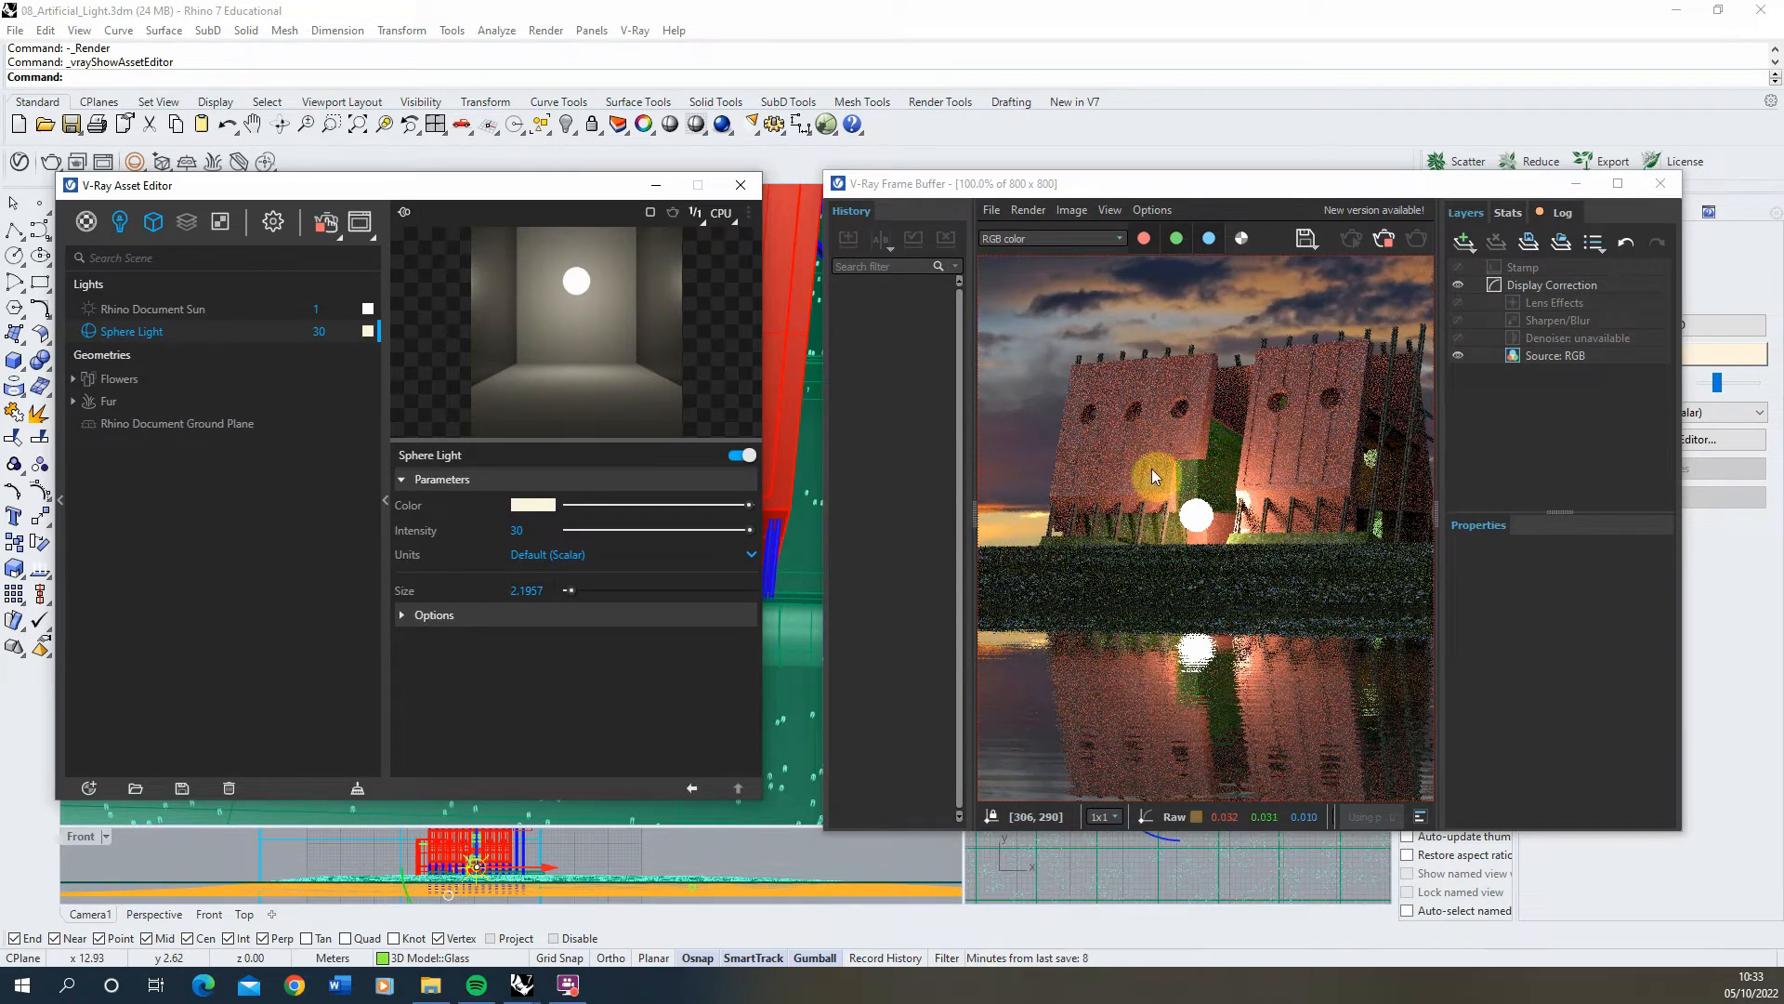
Step: Set the sphere light's intensity to 10 and move the light inside the left building block in the Perspective view
left_click(546, 531)
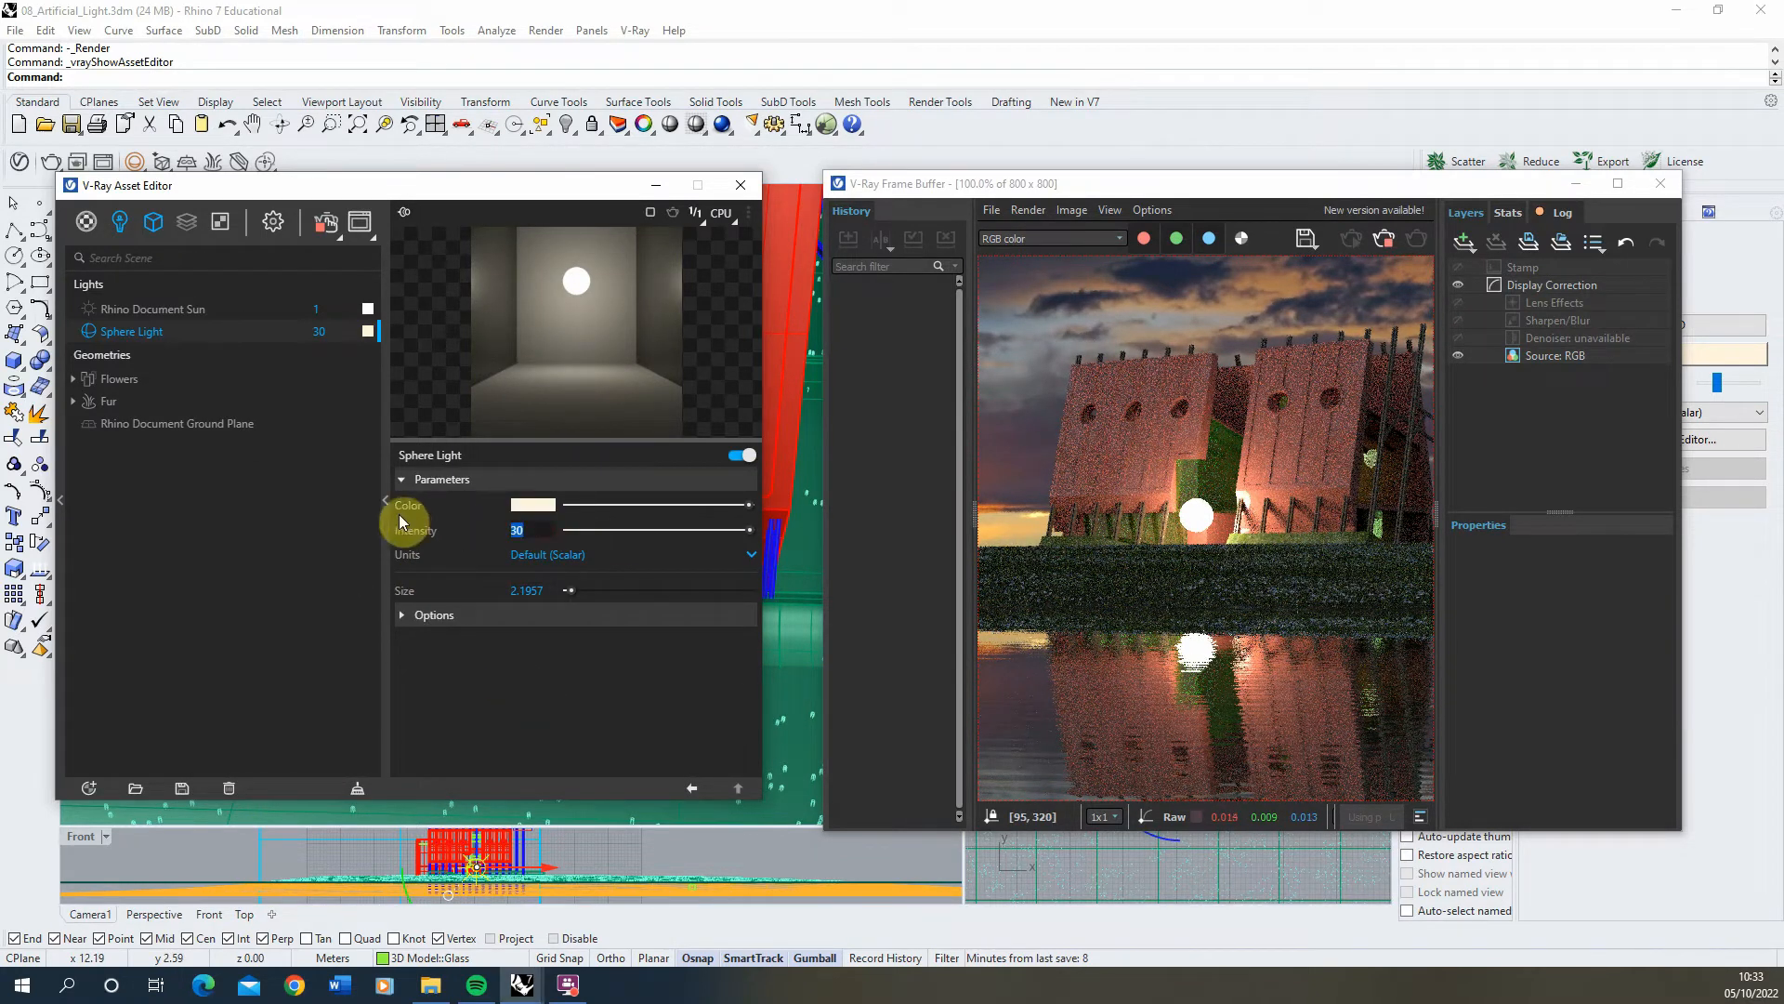
type("10")
key("Return")
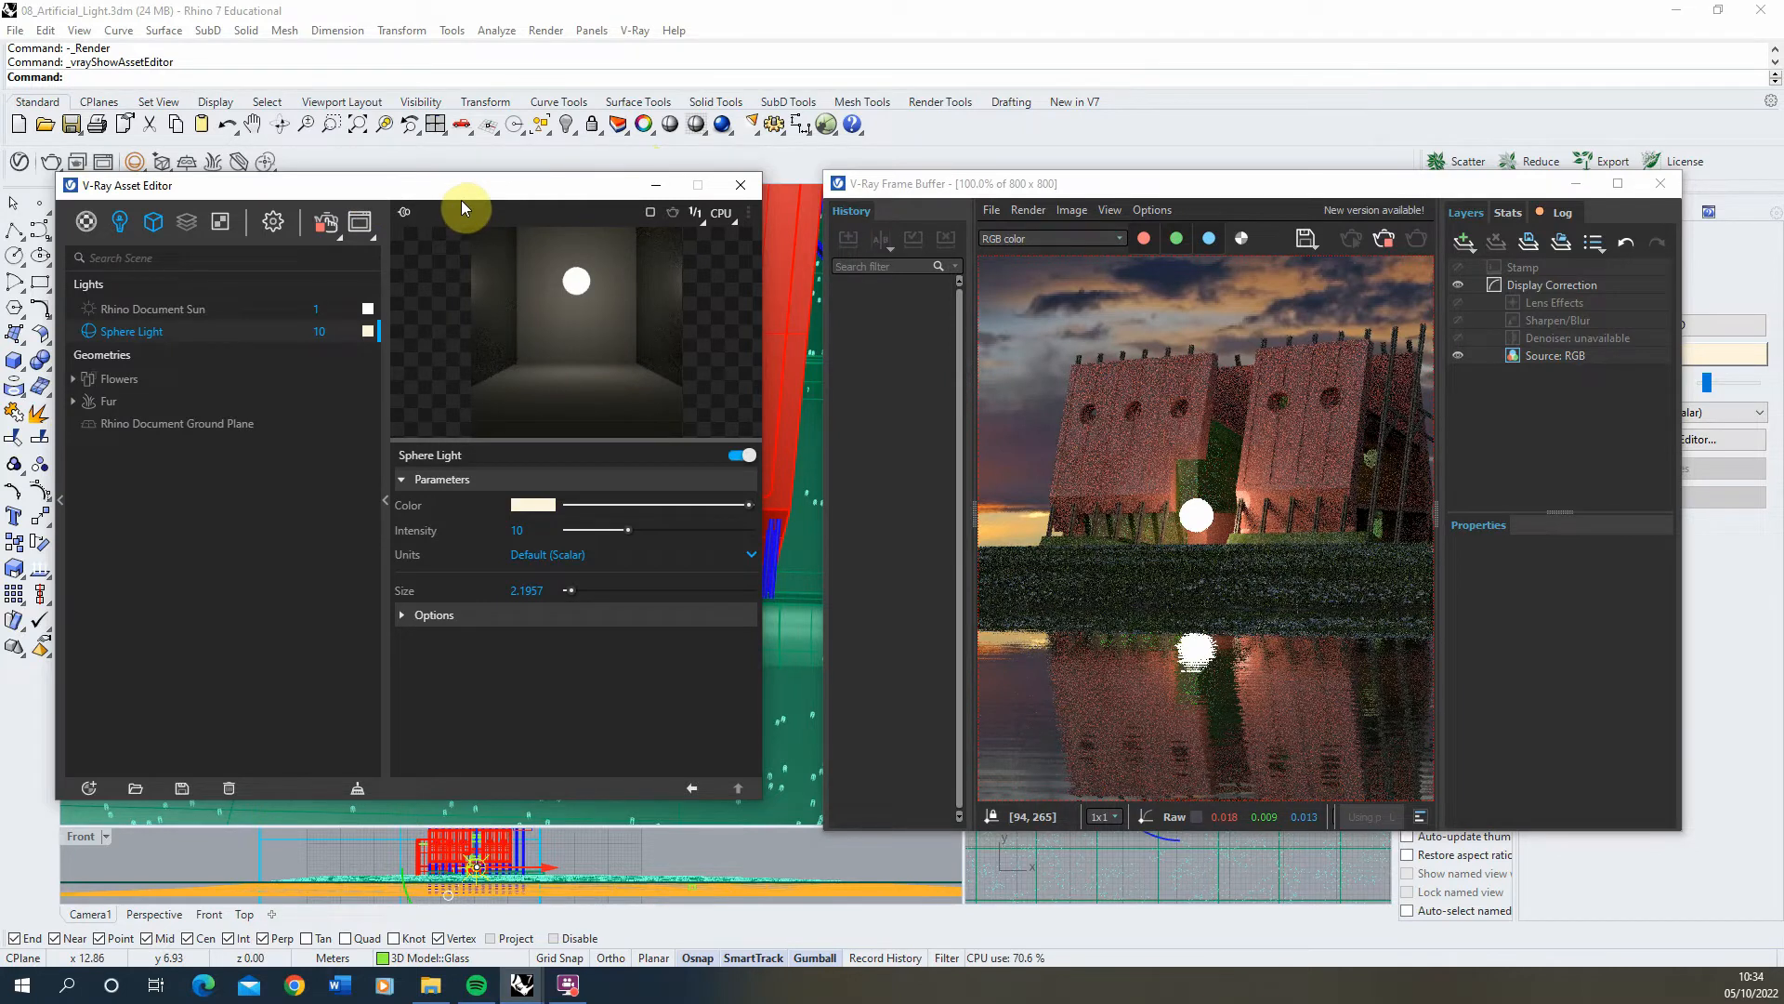
left_click(655, 185)
left_click_drag(415, 555, 285, 403)
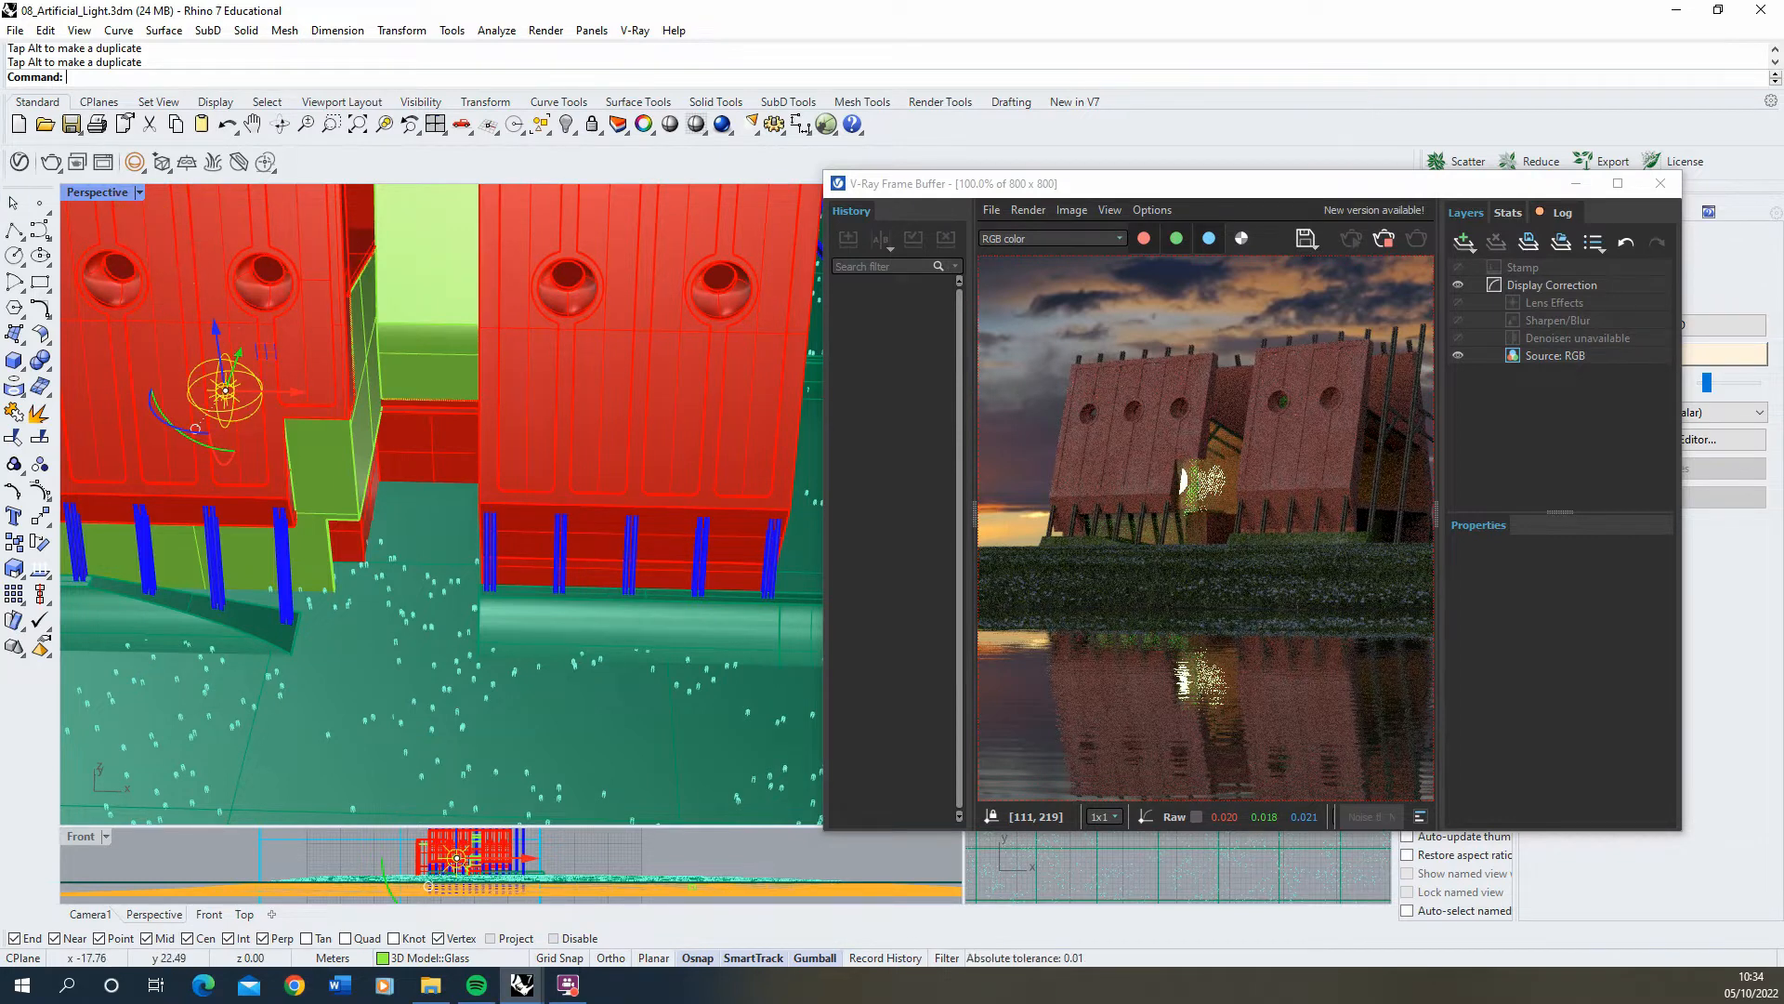
Step: Make the sphere light invisible through its options in the V-Ray Asset Editor
left_click(20, 163)
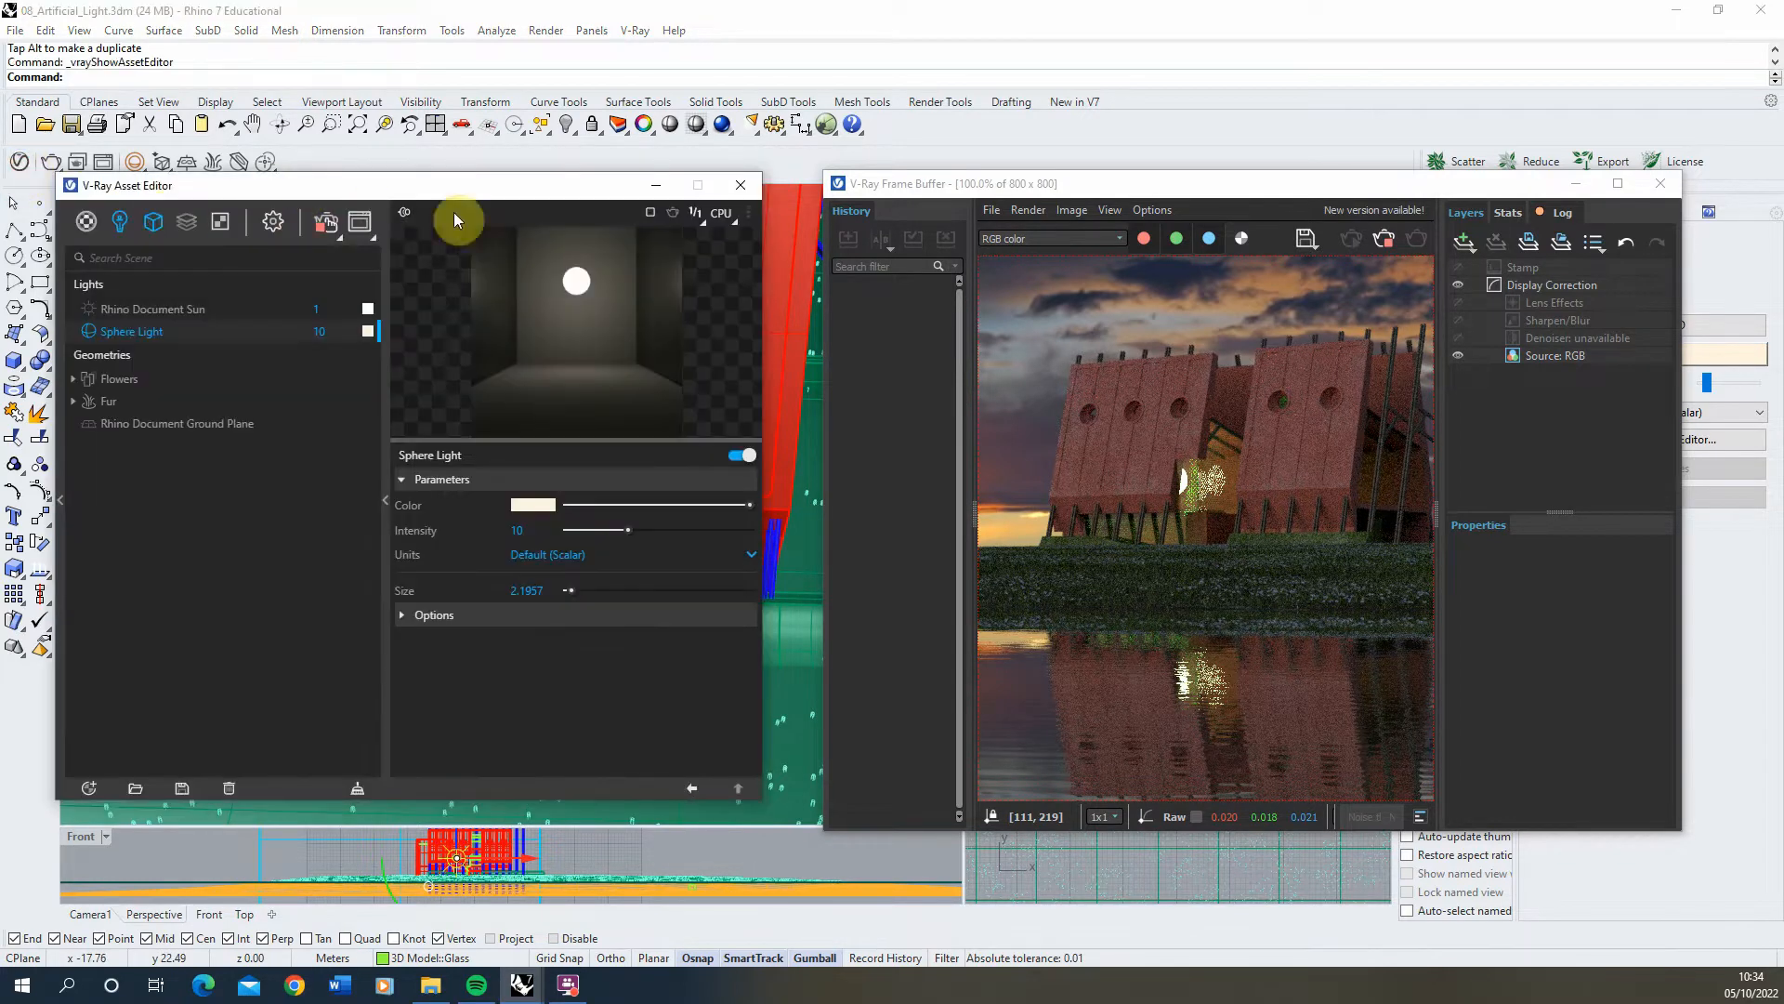
left_click(458, 614)
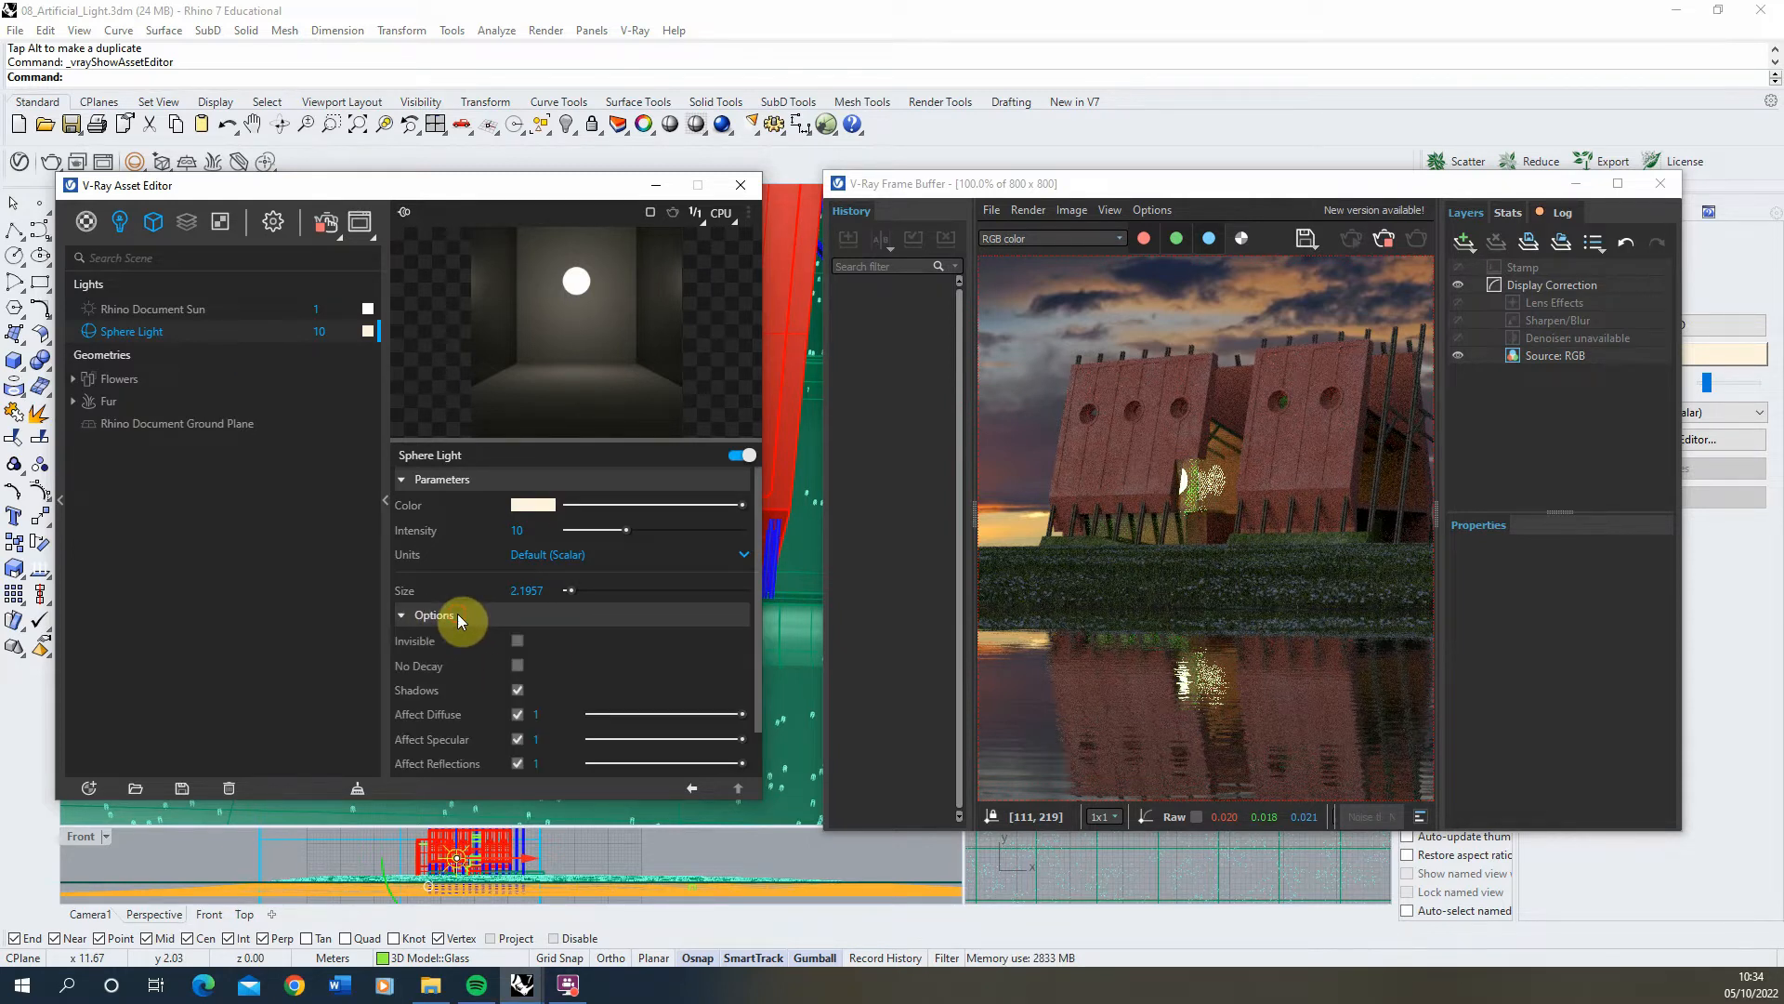
left_click(518, 642)
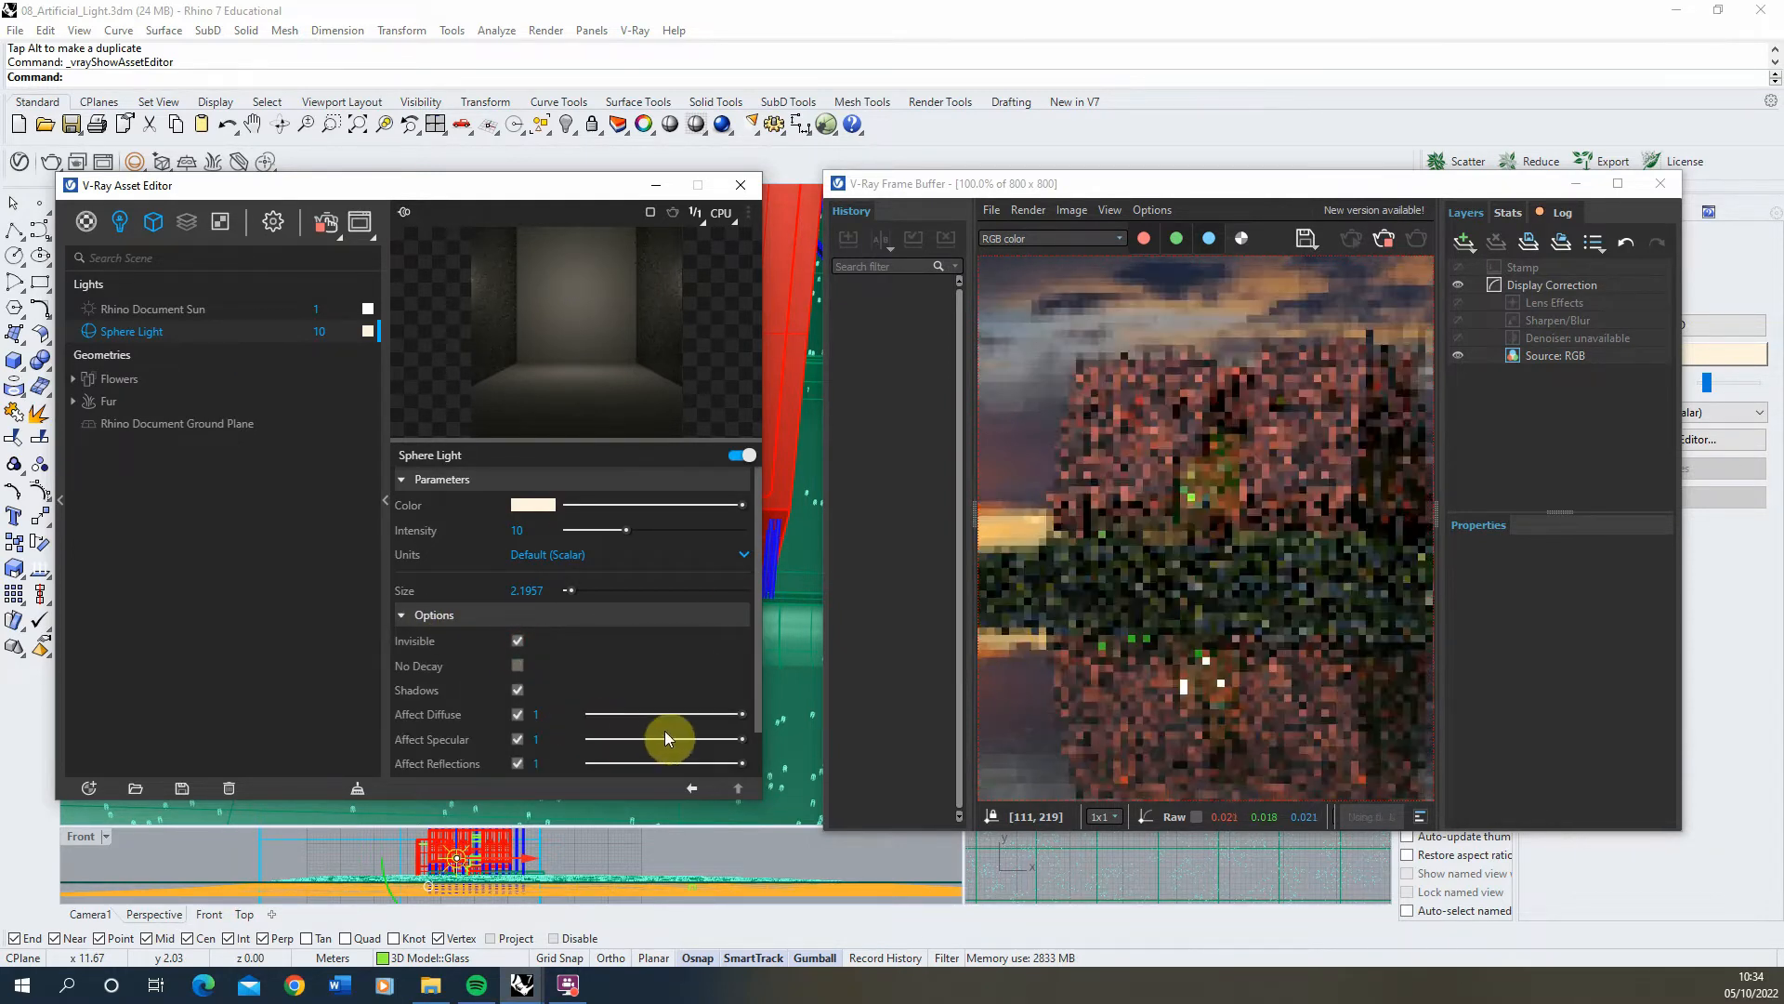
Step: Turn off Affect Reflections for the sphere light, toggling it to compare the water reflection in the render
left_click_drag(758, 559, 756, 604)
left_click(518, 718)
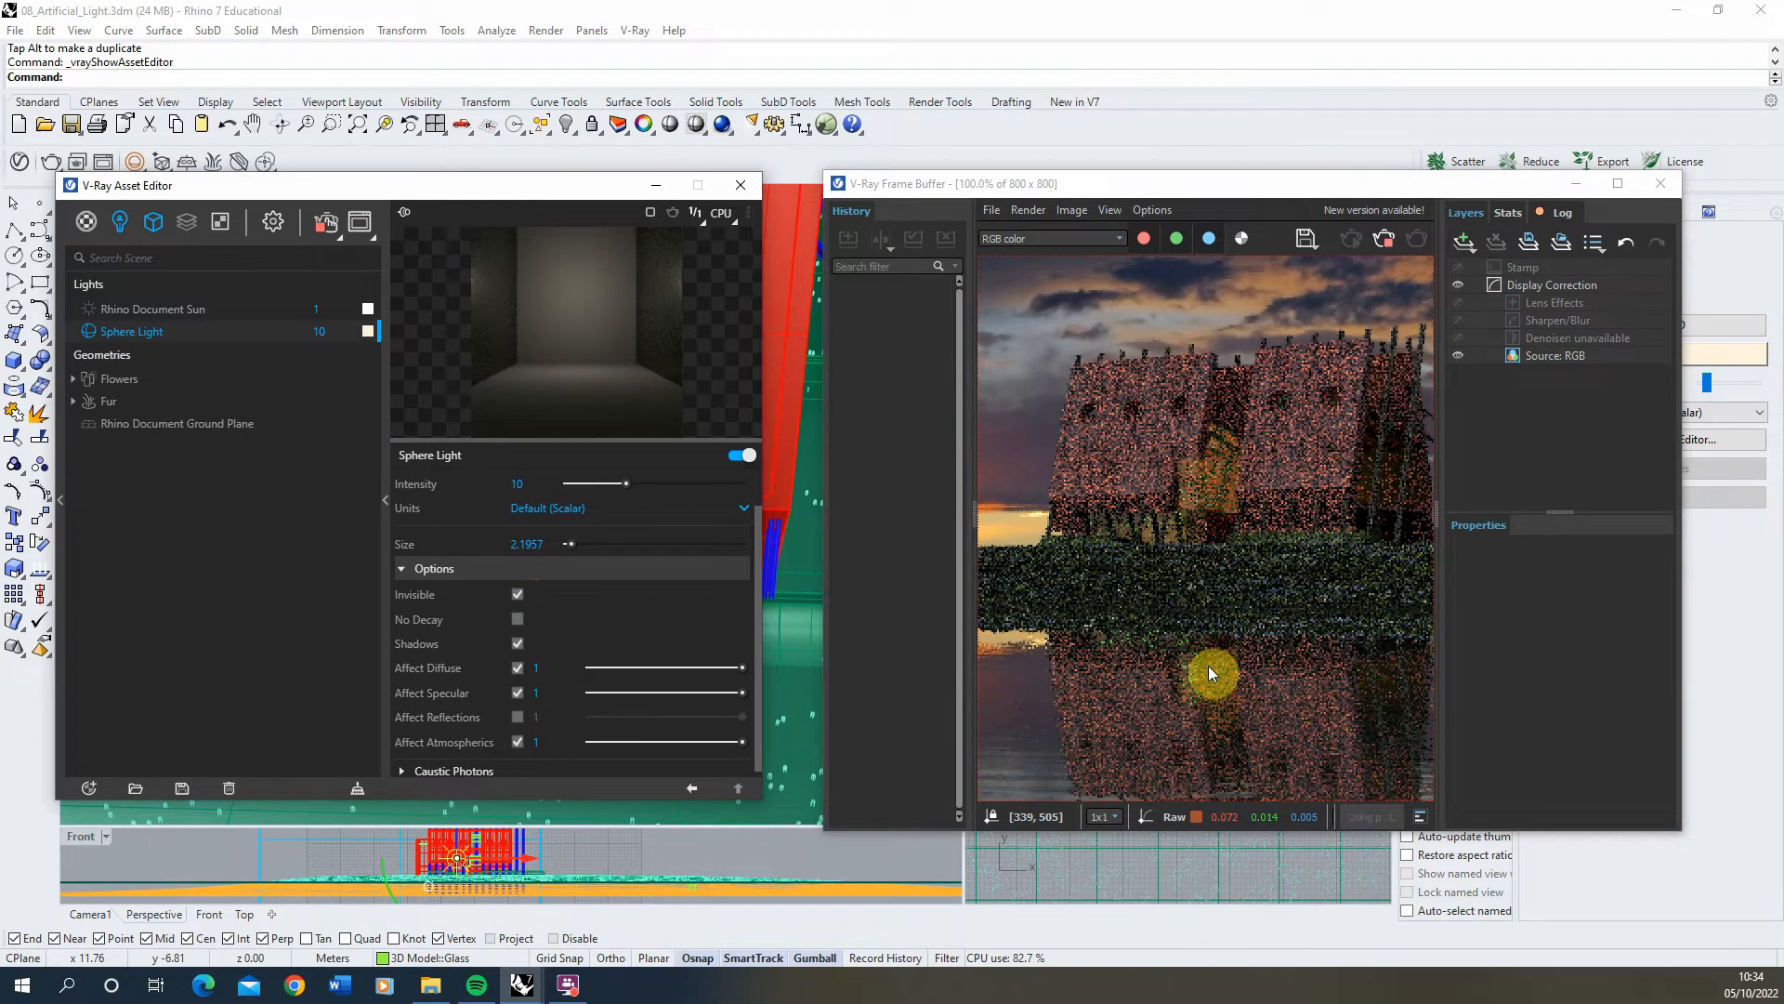
left_click(517, 717)
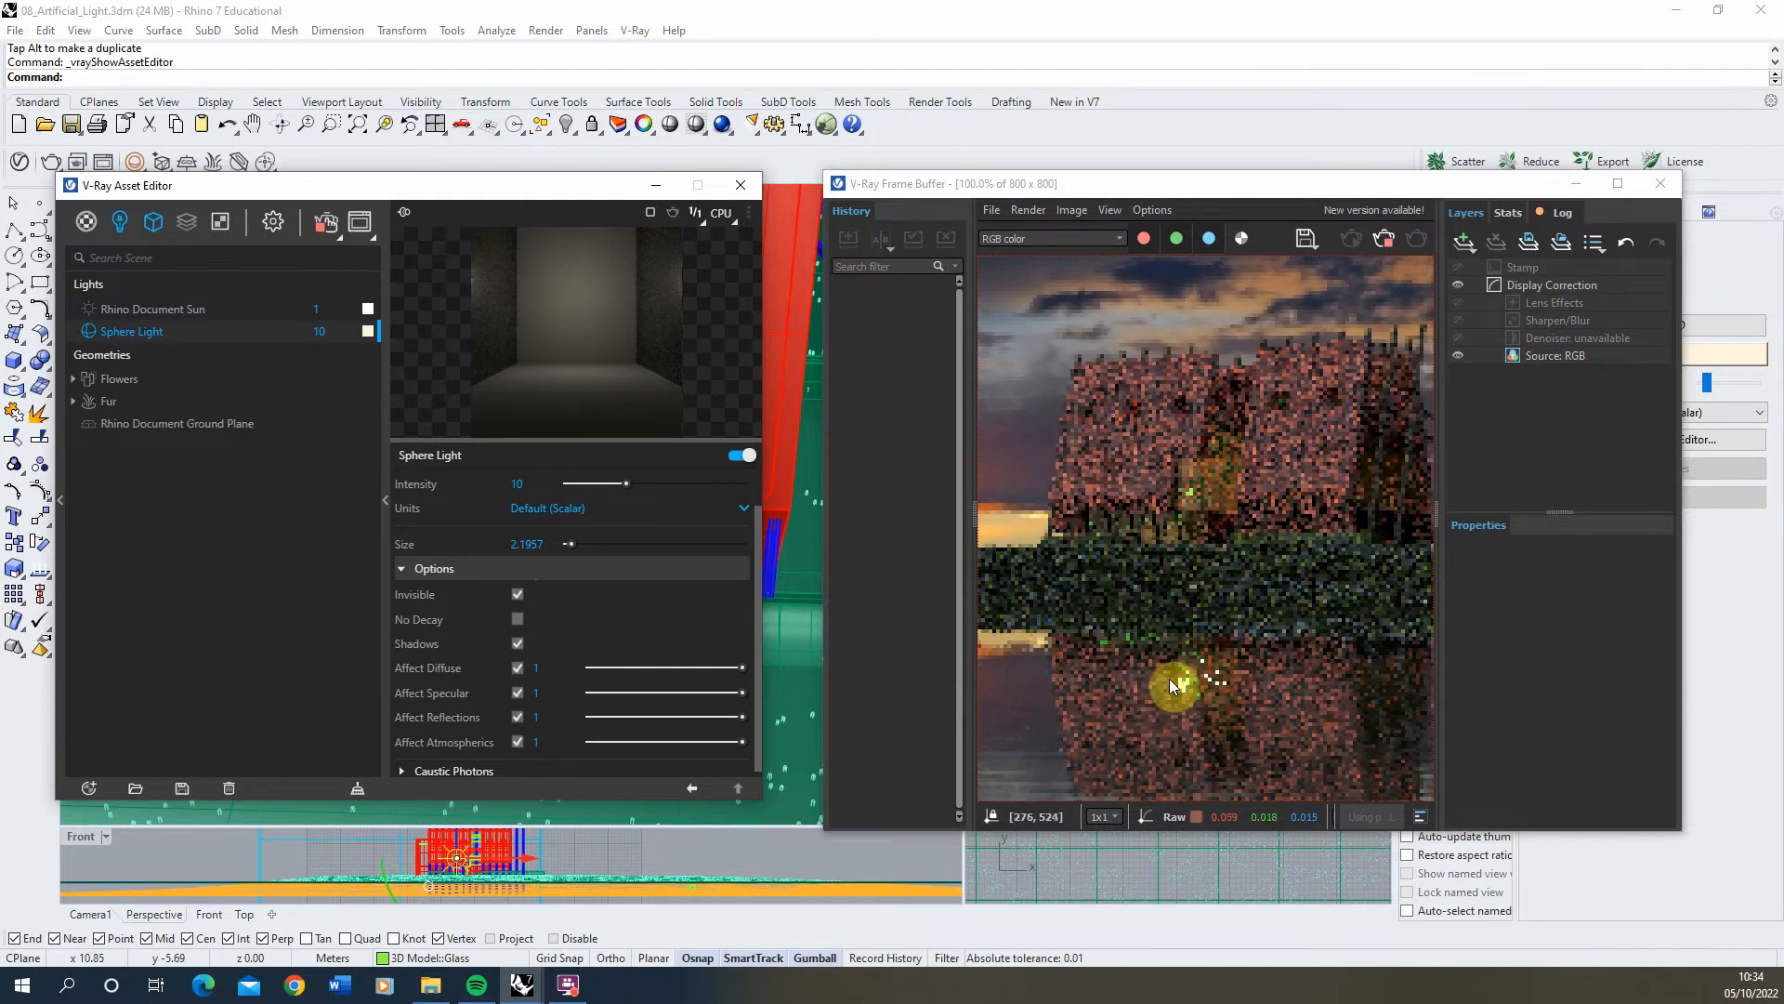
left_click(518, 717)
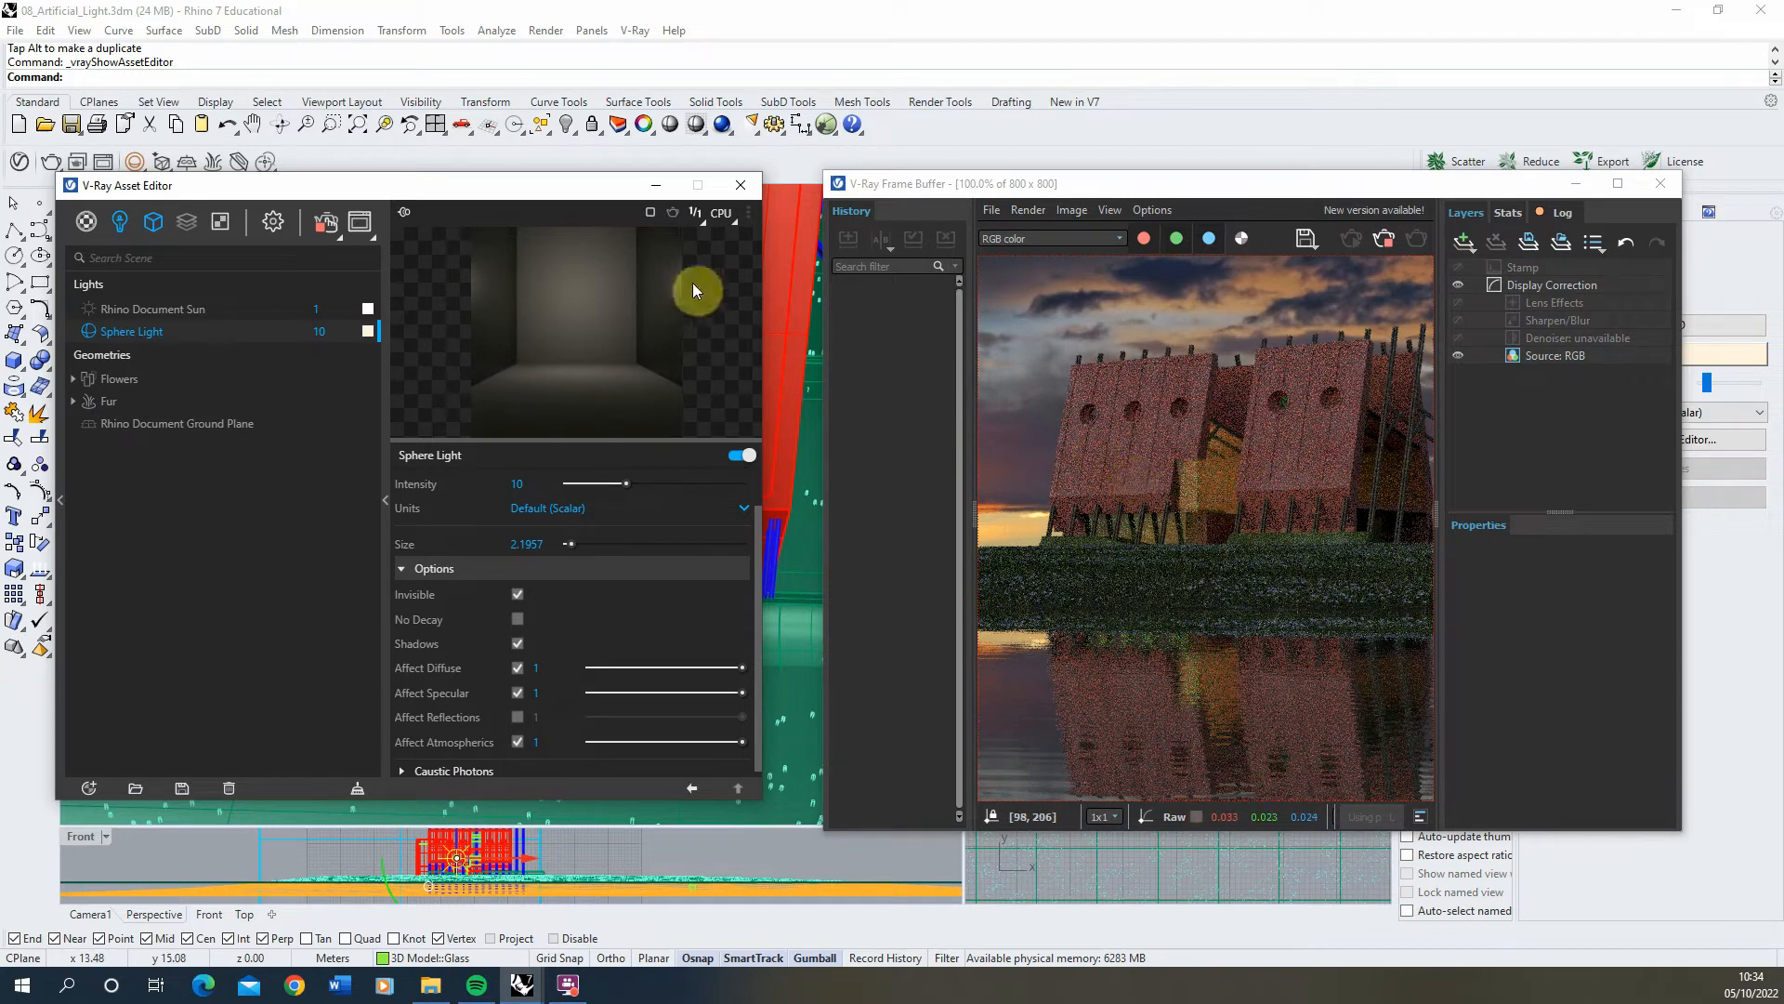
Step: Copy the sphere light from the left building block across to the right block in the Perspective view
left_click(655, 186)
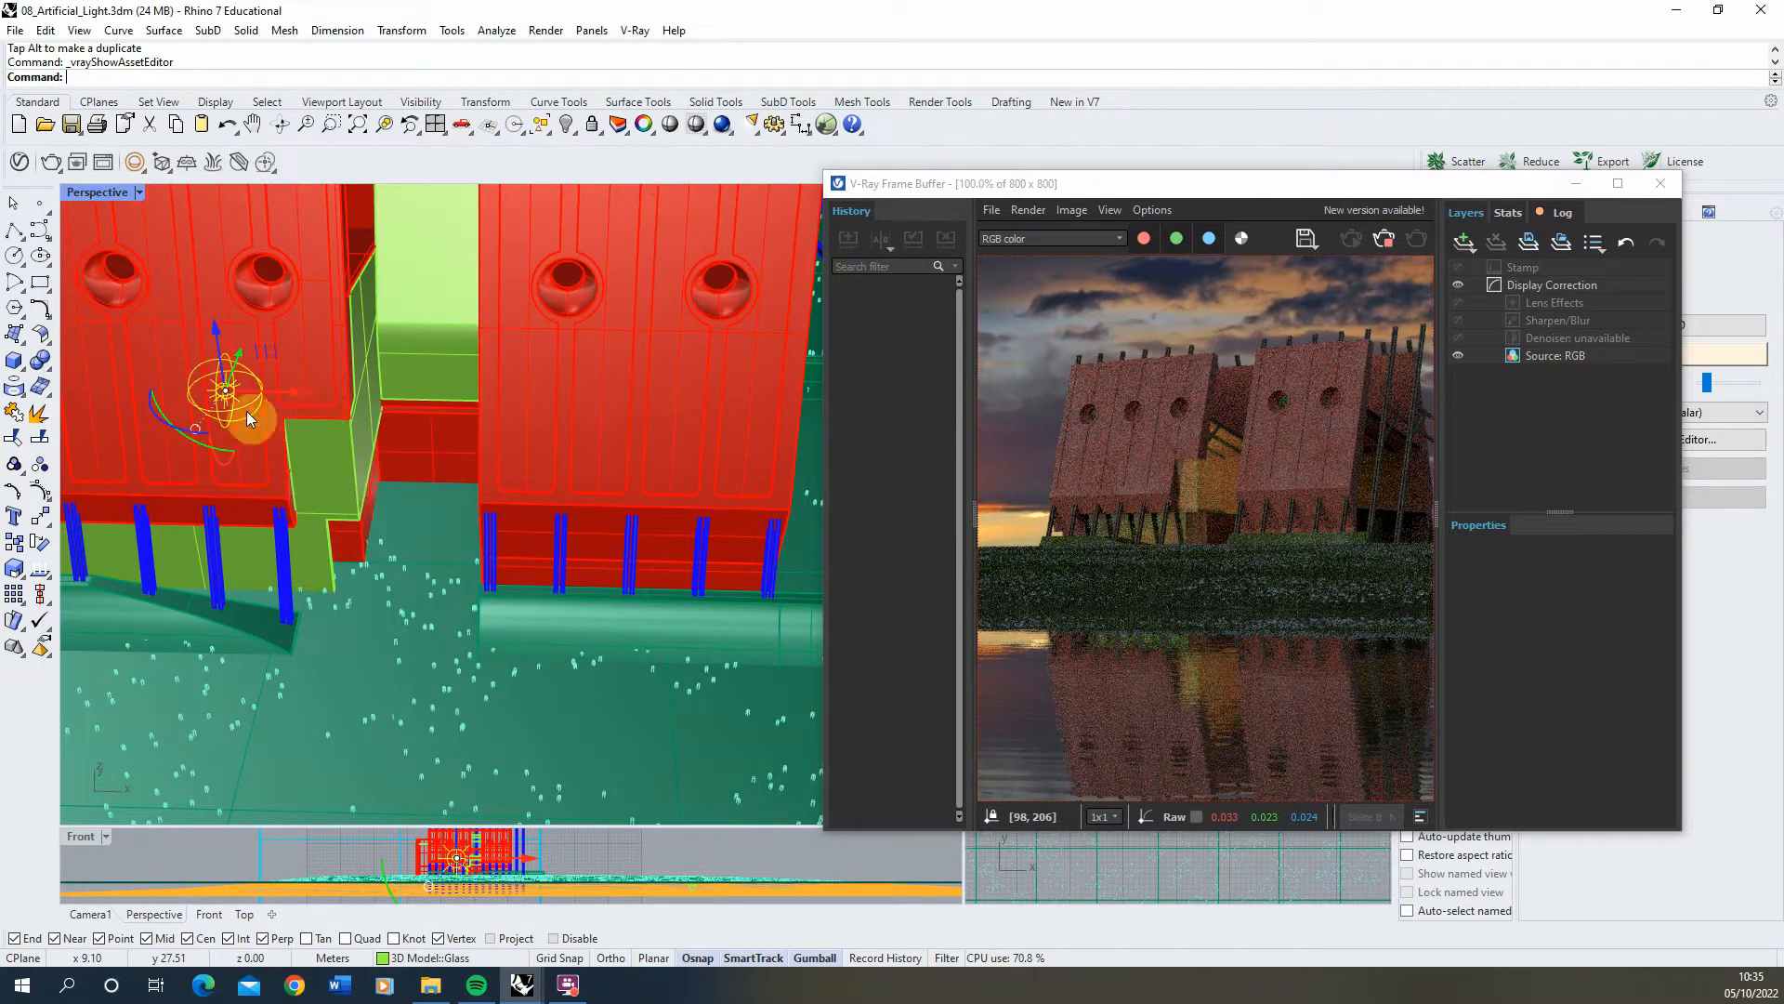
left_click(17, 550)
left_click(208, 700)
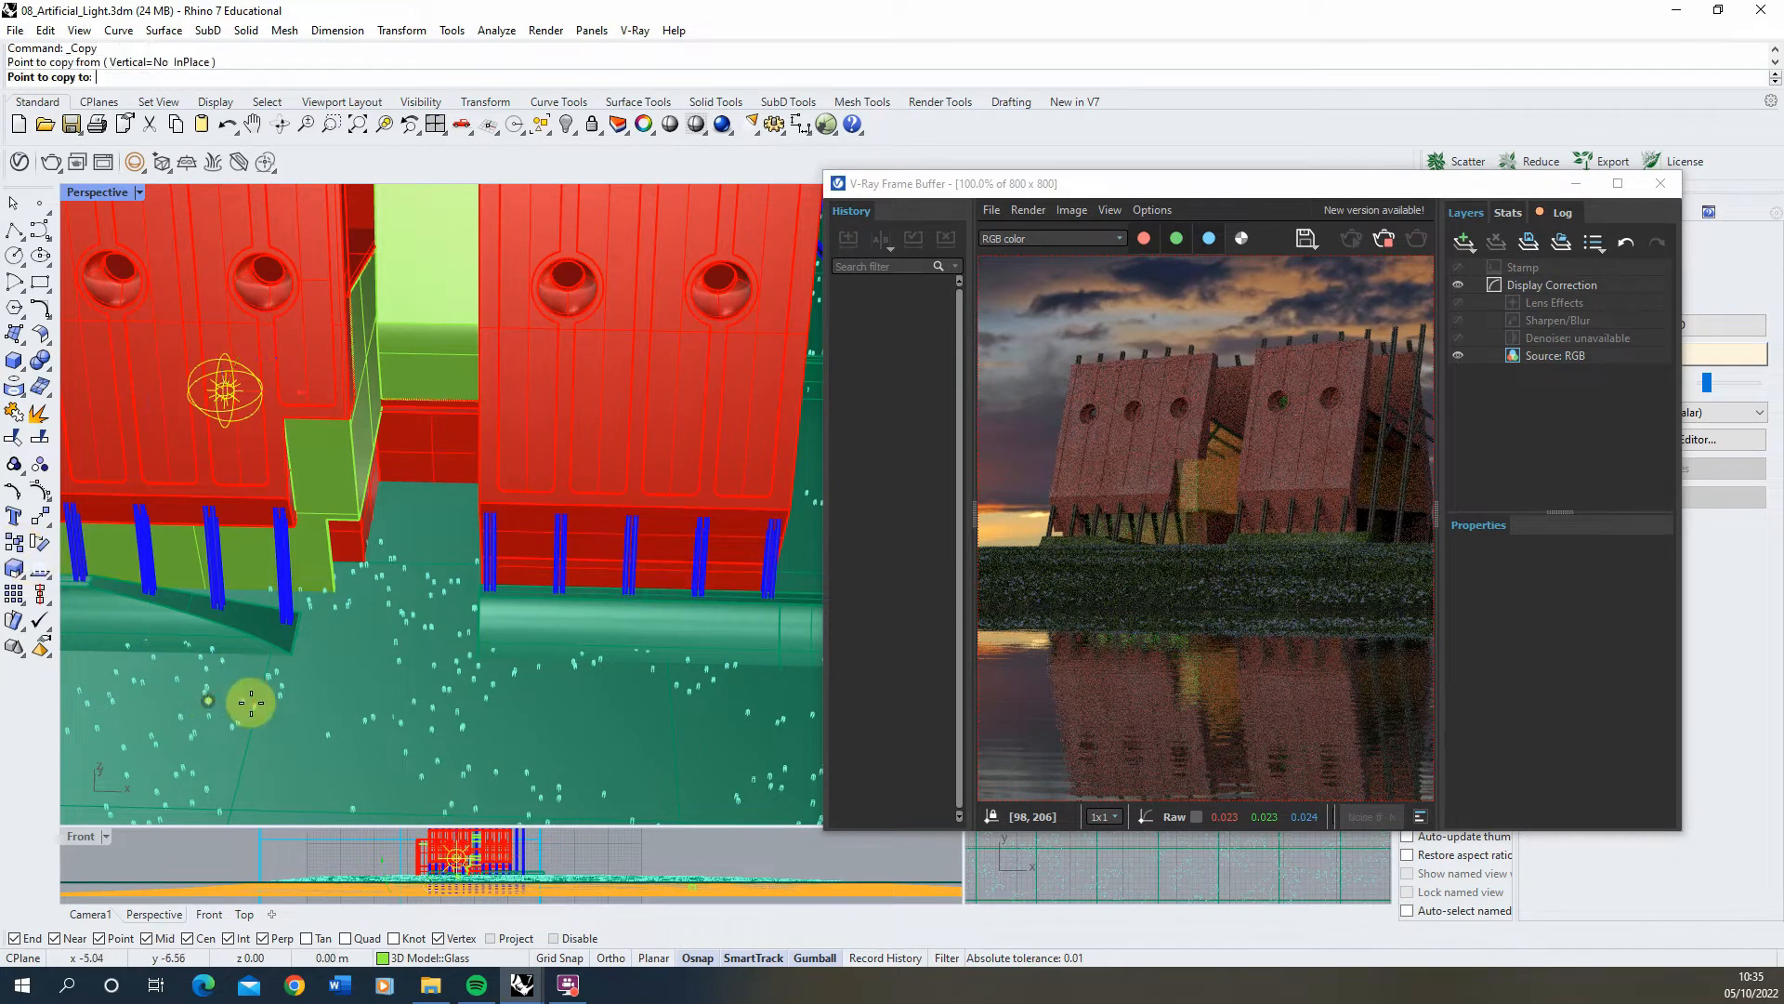
left_click(603, 715)
key("Return")
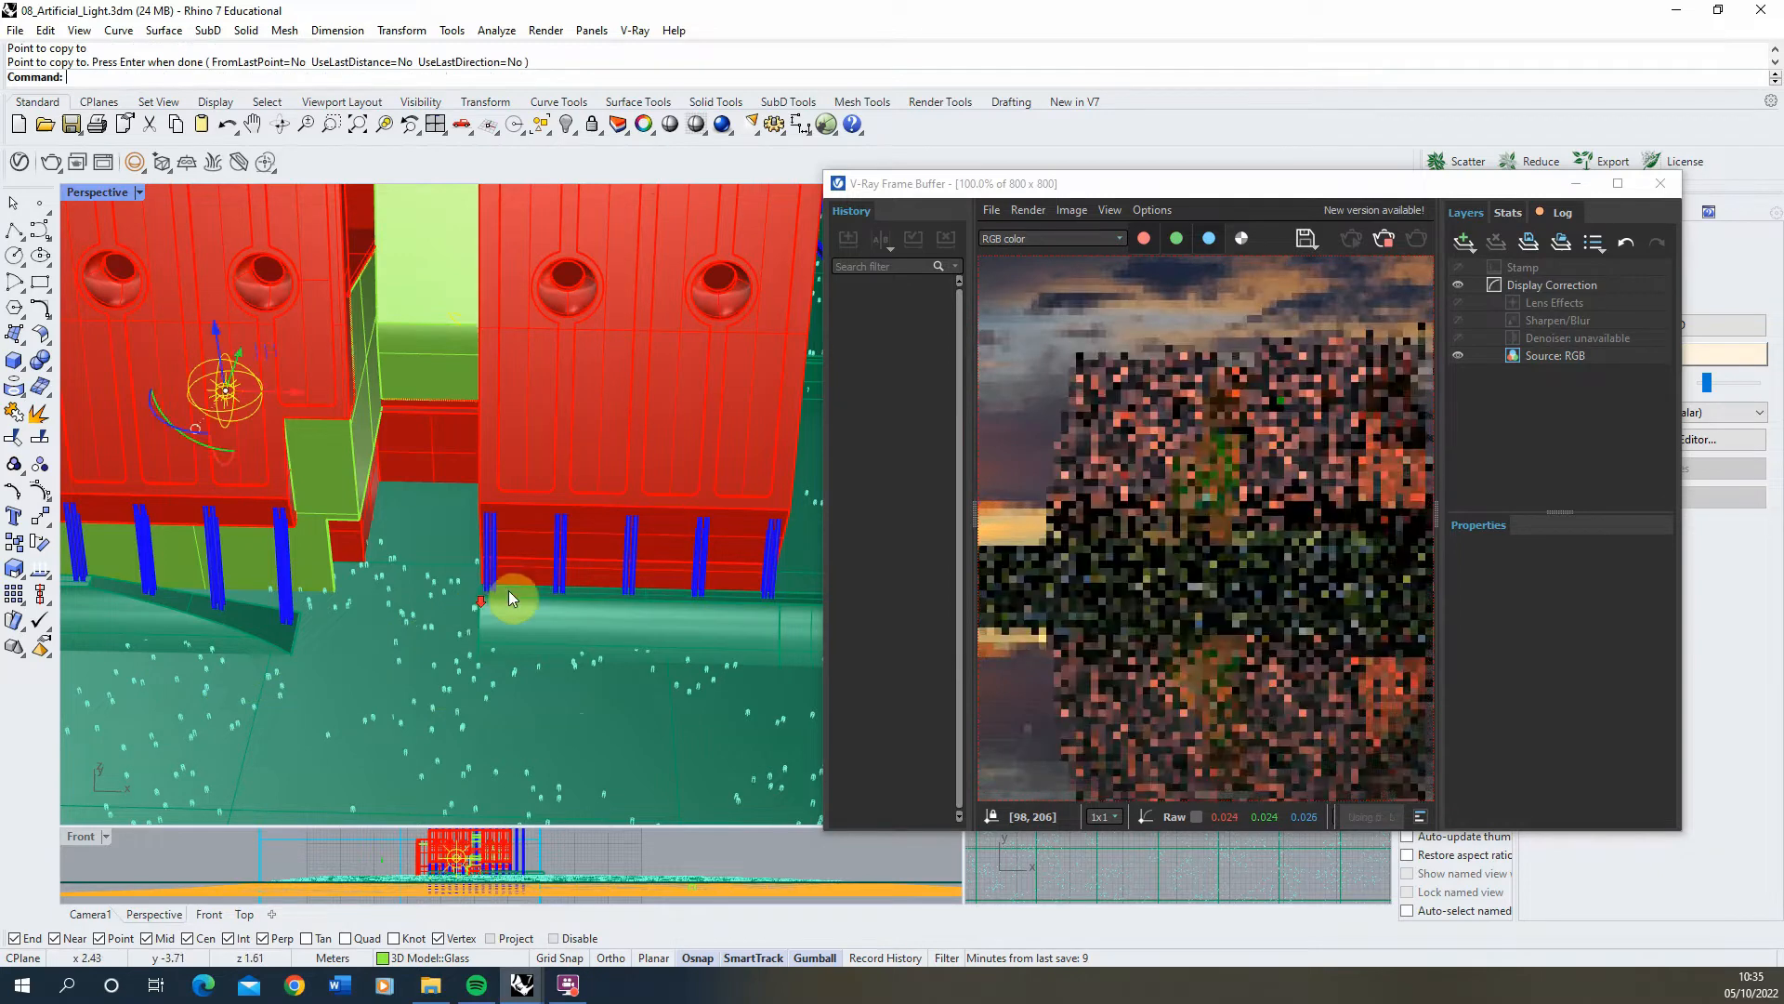
Step: Select the copied sphere light and shift it slightly along the red axis inside the right building block
scroll(510, 589, "down", 5)
right_click_drag(509, 590, 550, 448)
left_click(381, 395)
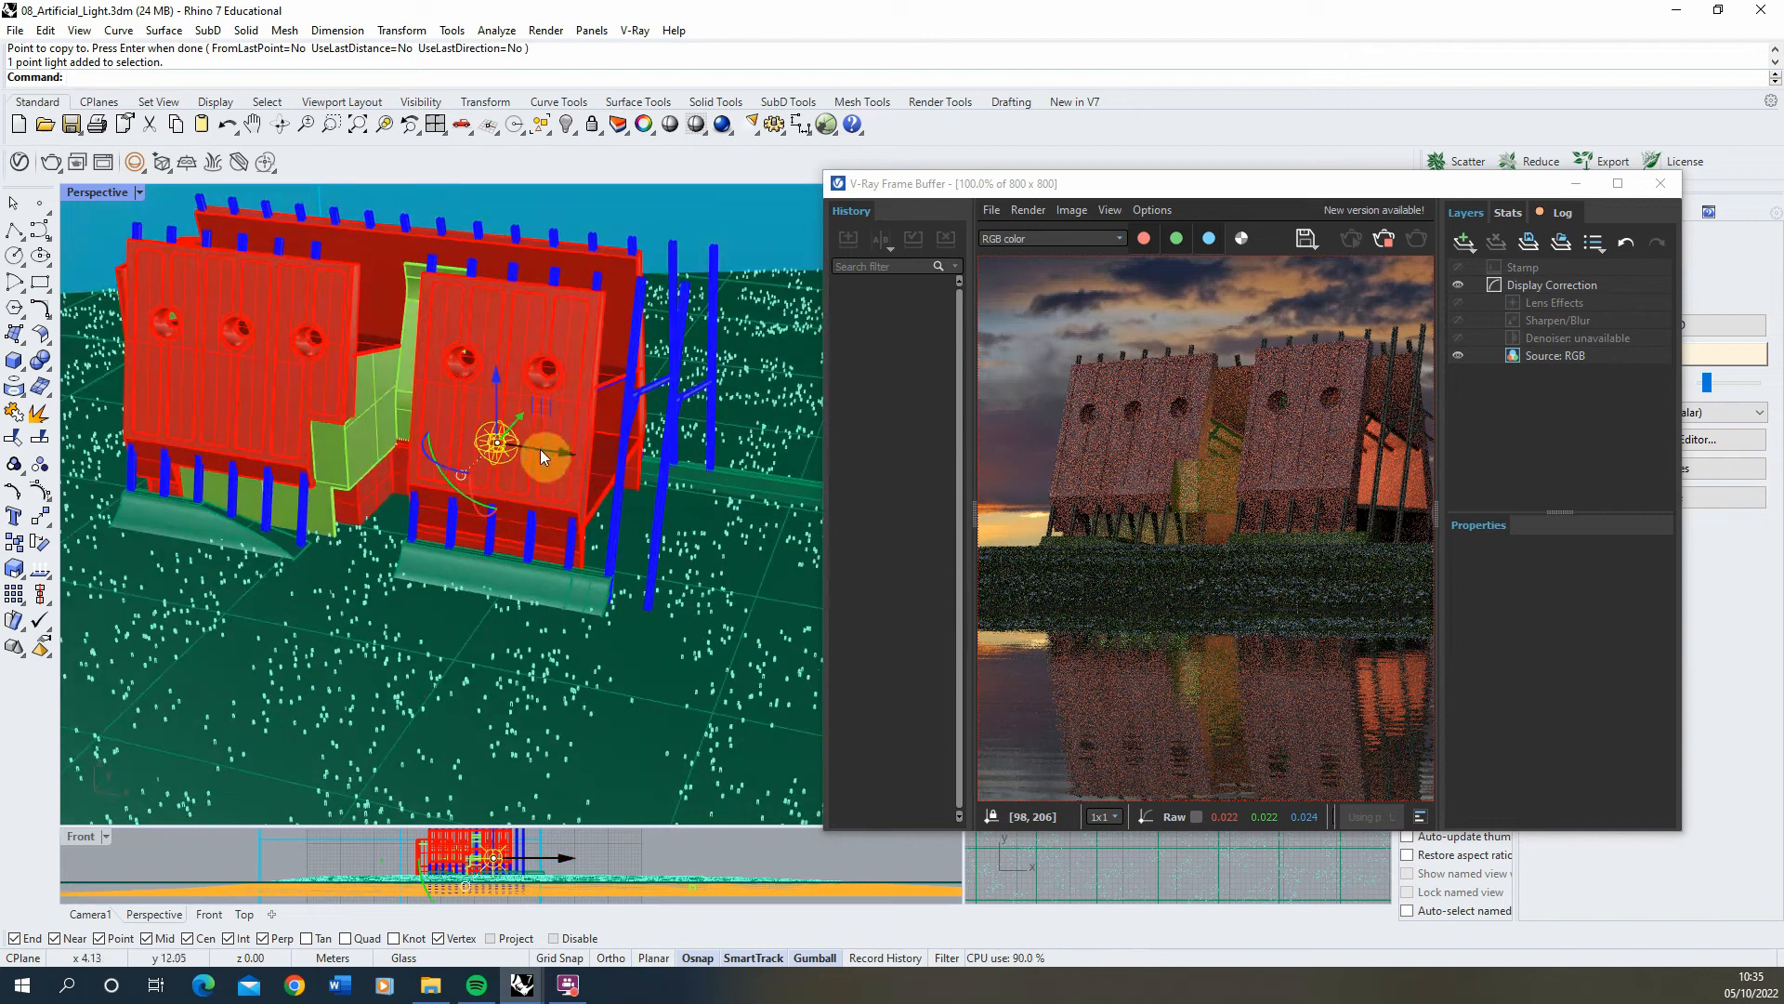
mouse_move(539, 449)
left_mouse_down()
mouse_move(565, 453)
mouse_move(541, 468)
left_mouse_up()
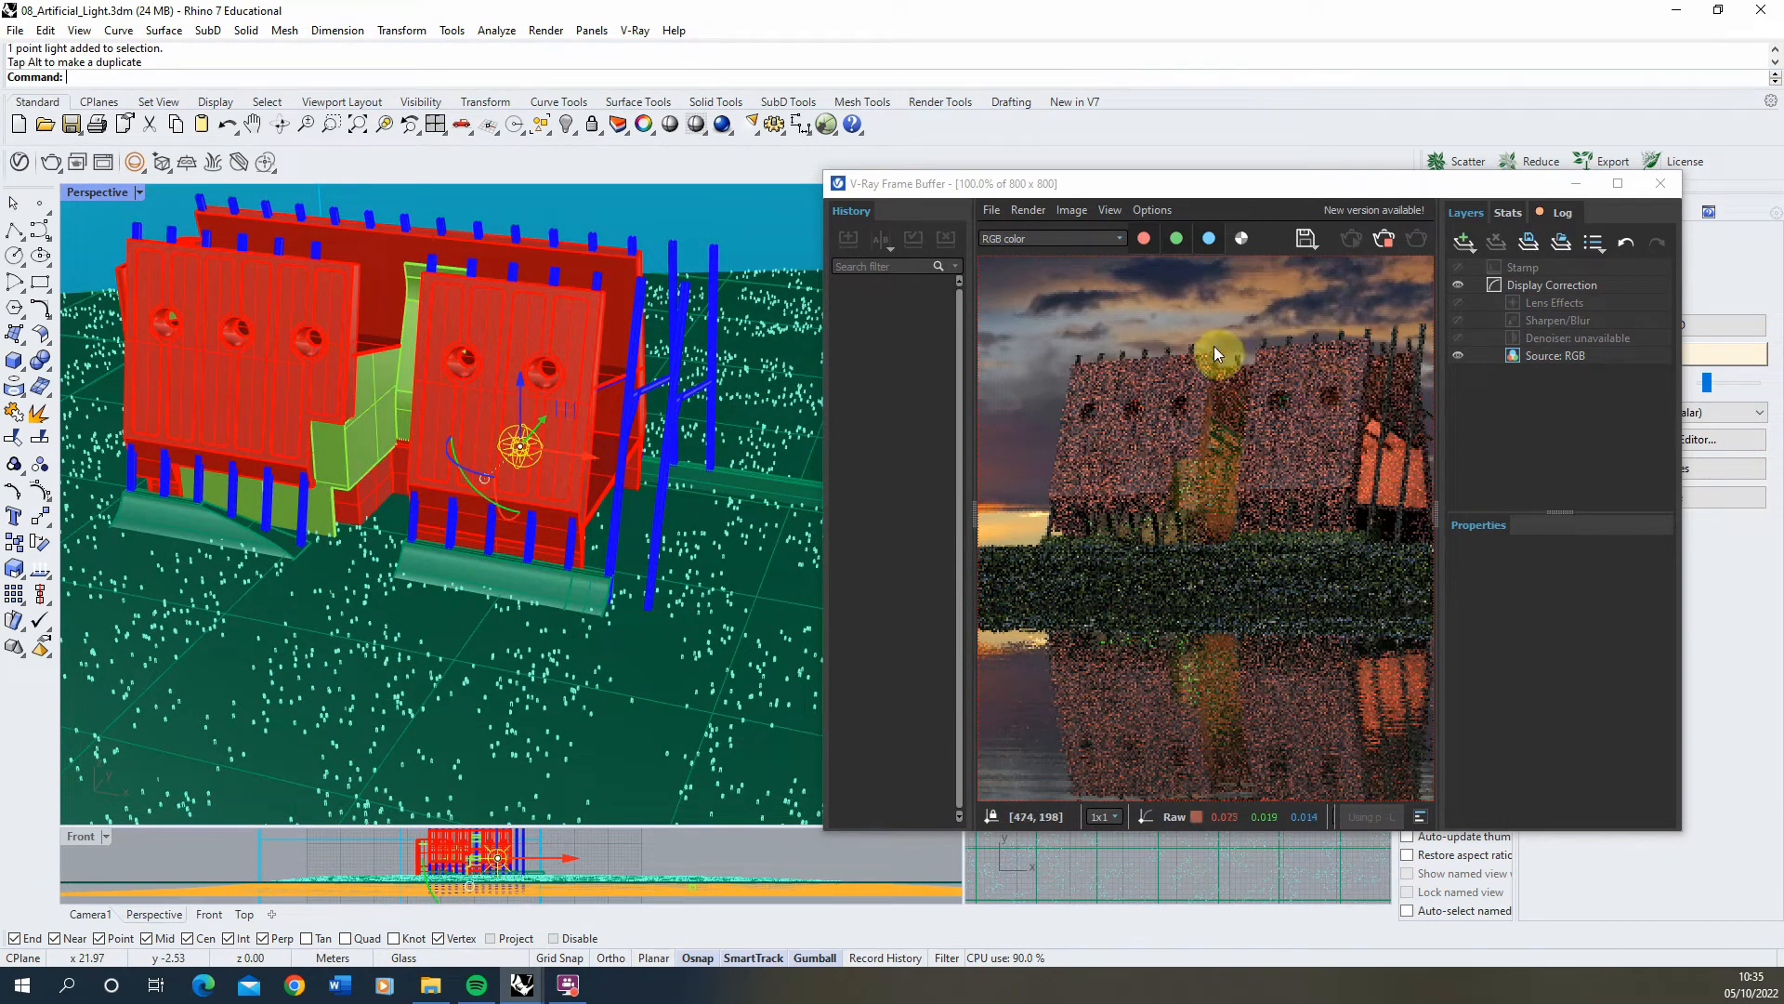
scroll(1279, 493, "down", 2)
scroll(1279, 488, "up", 2)
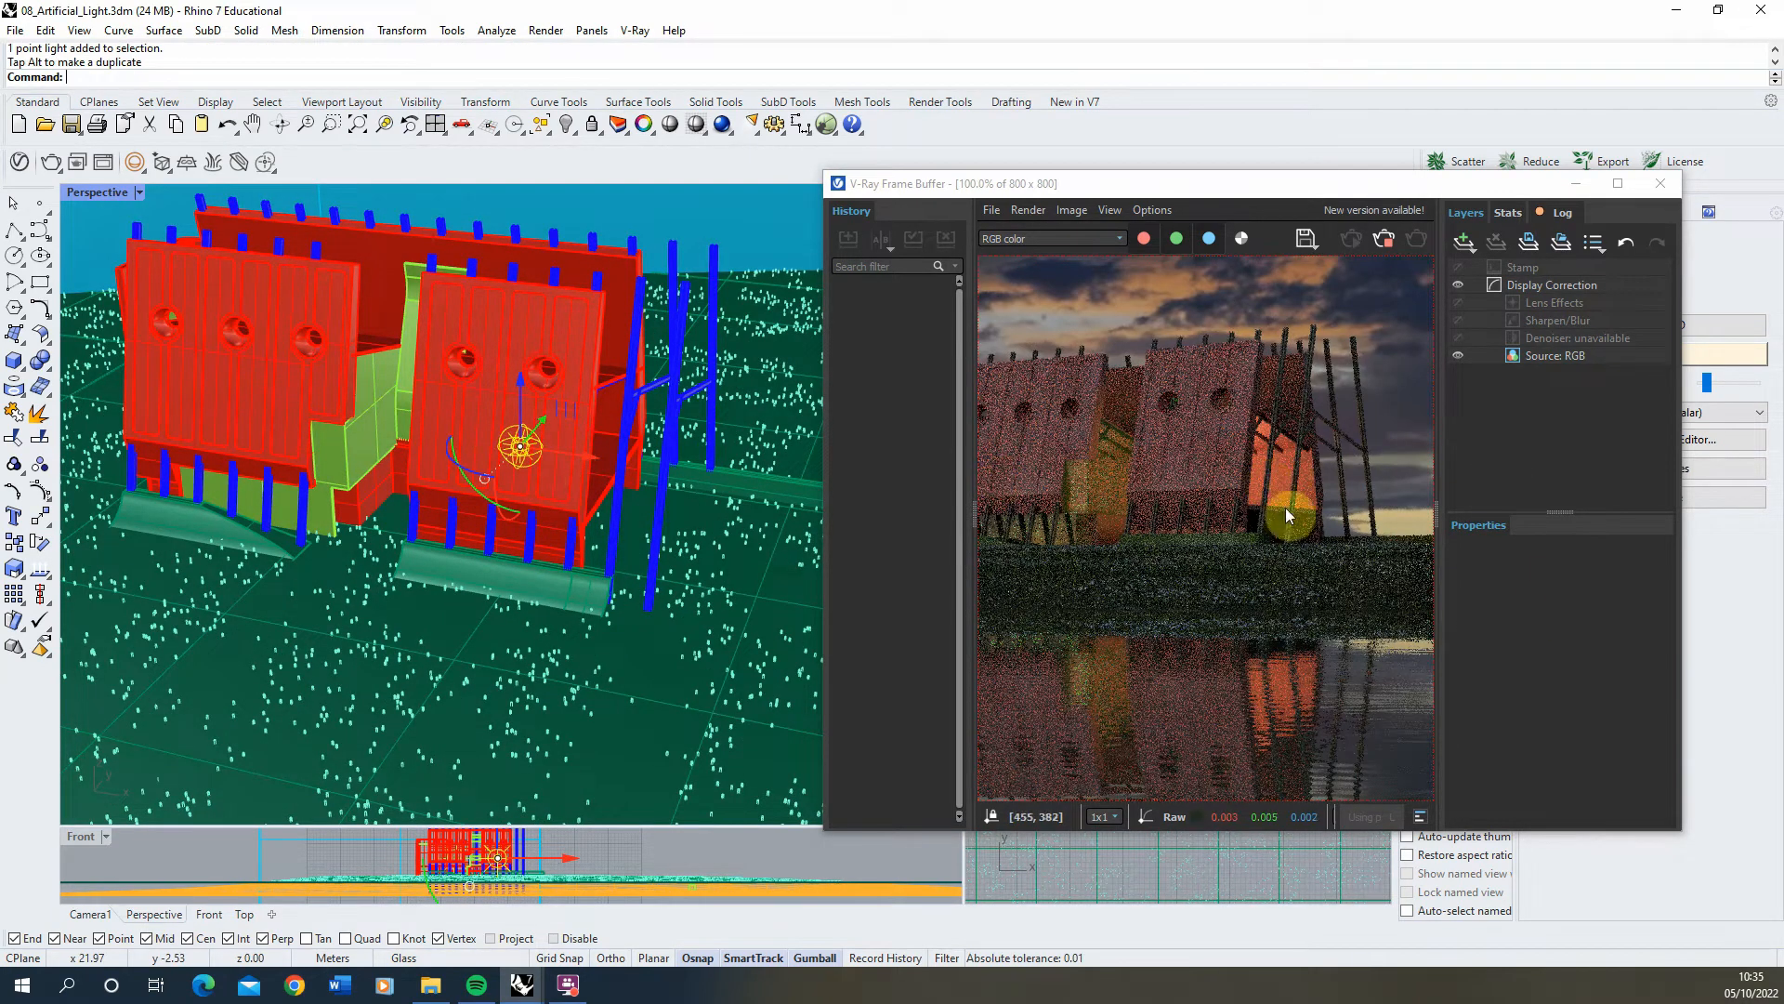
Step: Try the sphere light's intensity at 20, and settle on 15 while checking the lit areas in the render
left_click(18, 162)
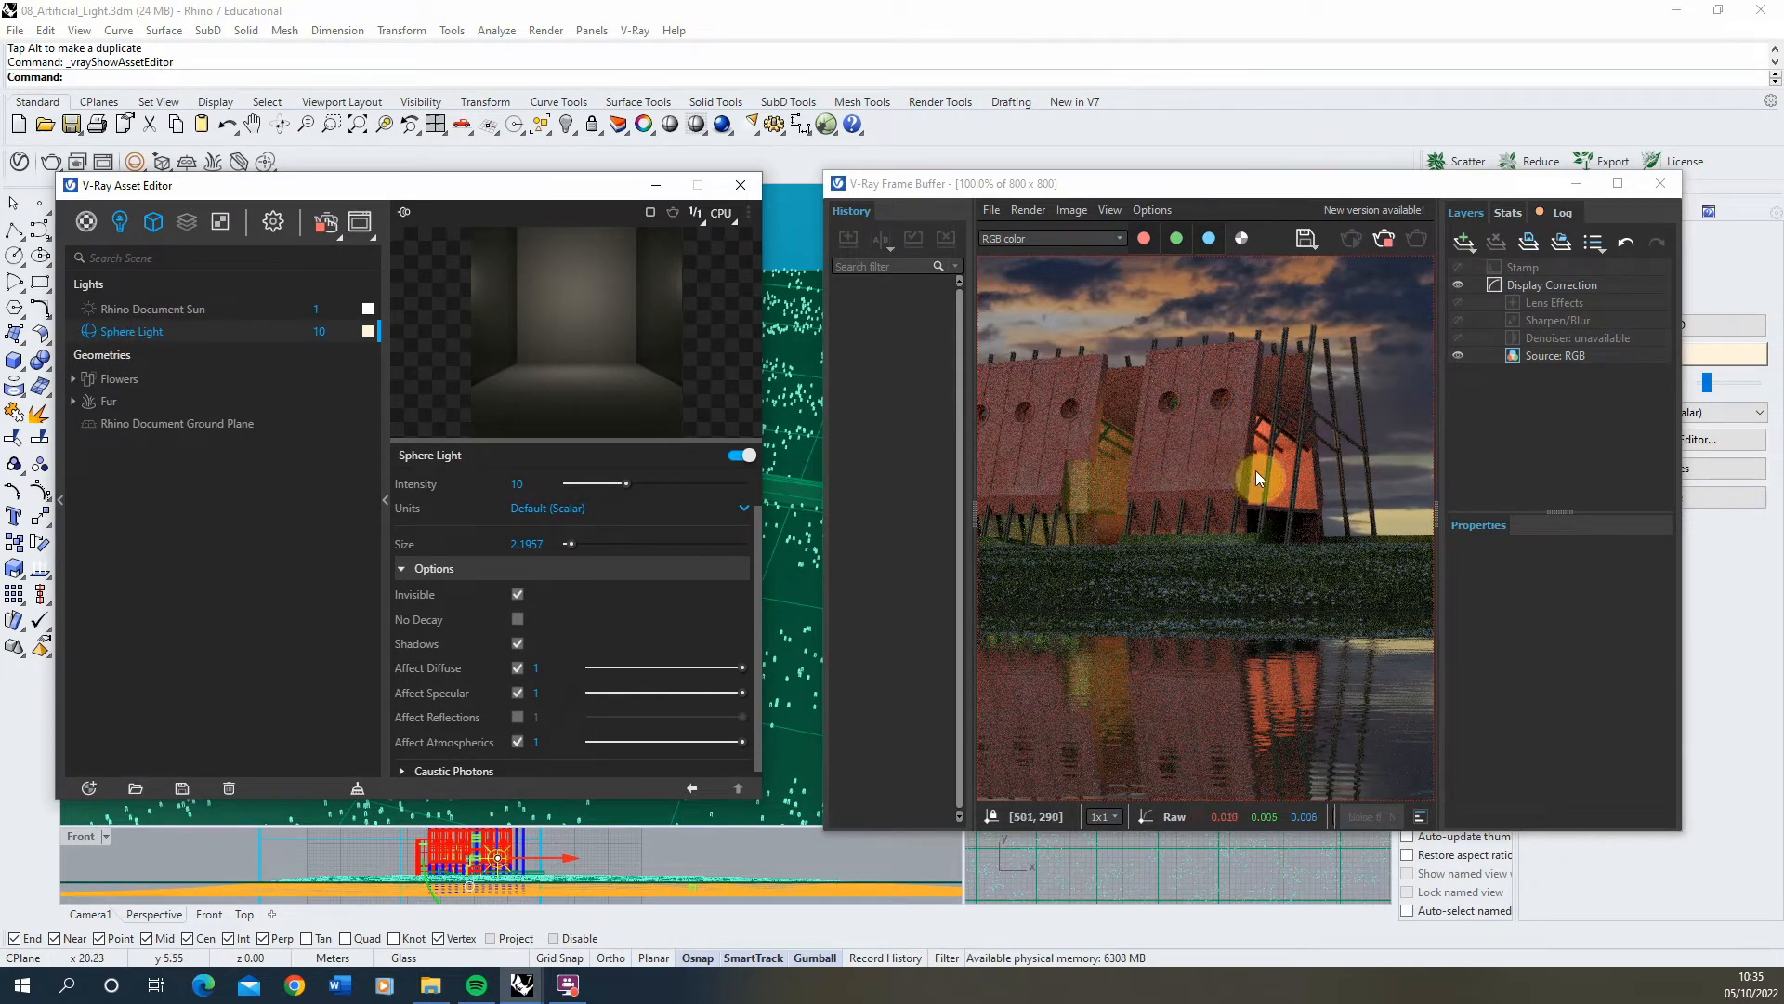
left_click(539, 483)
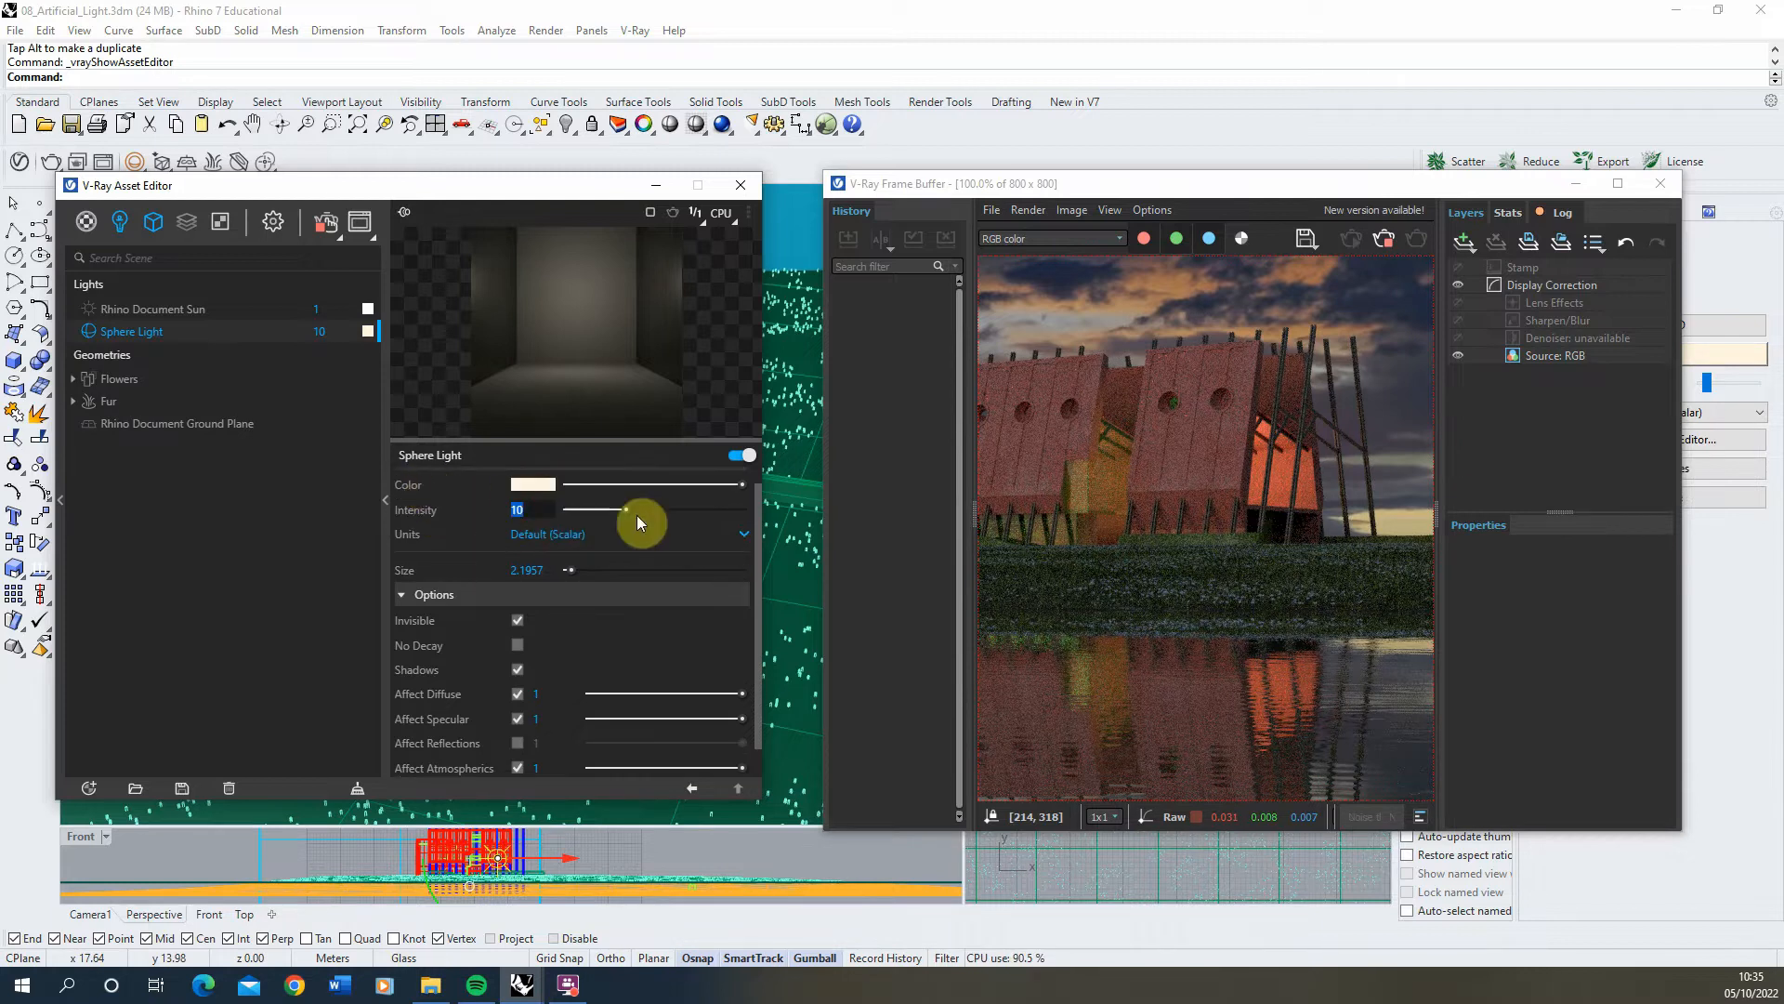
type("20")
key("Return")
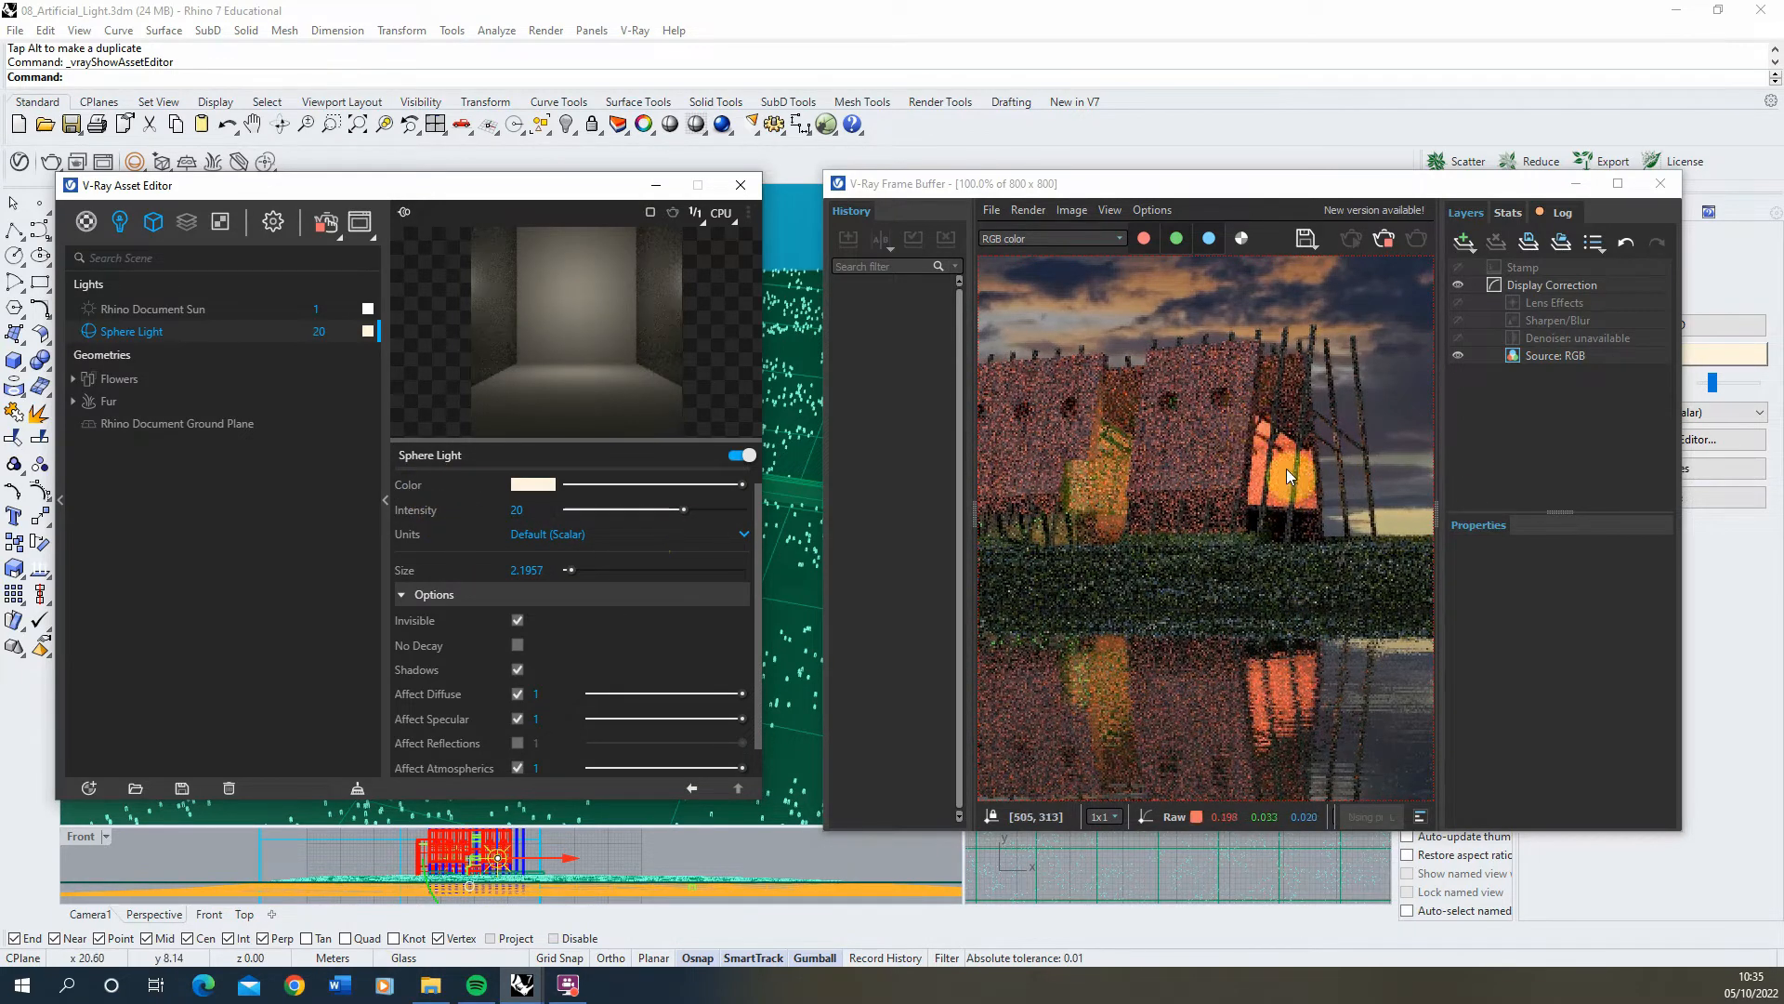
double_click(538, 508)
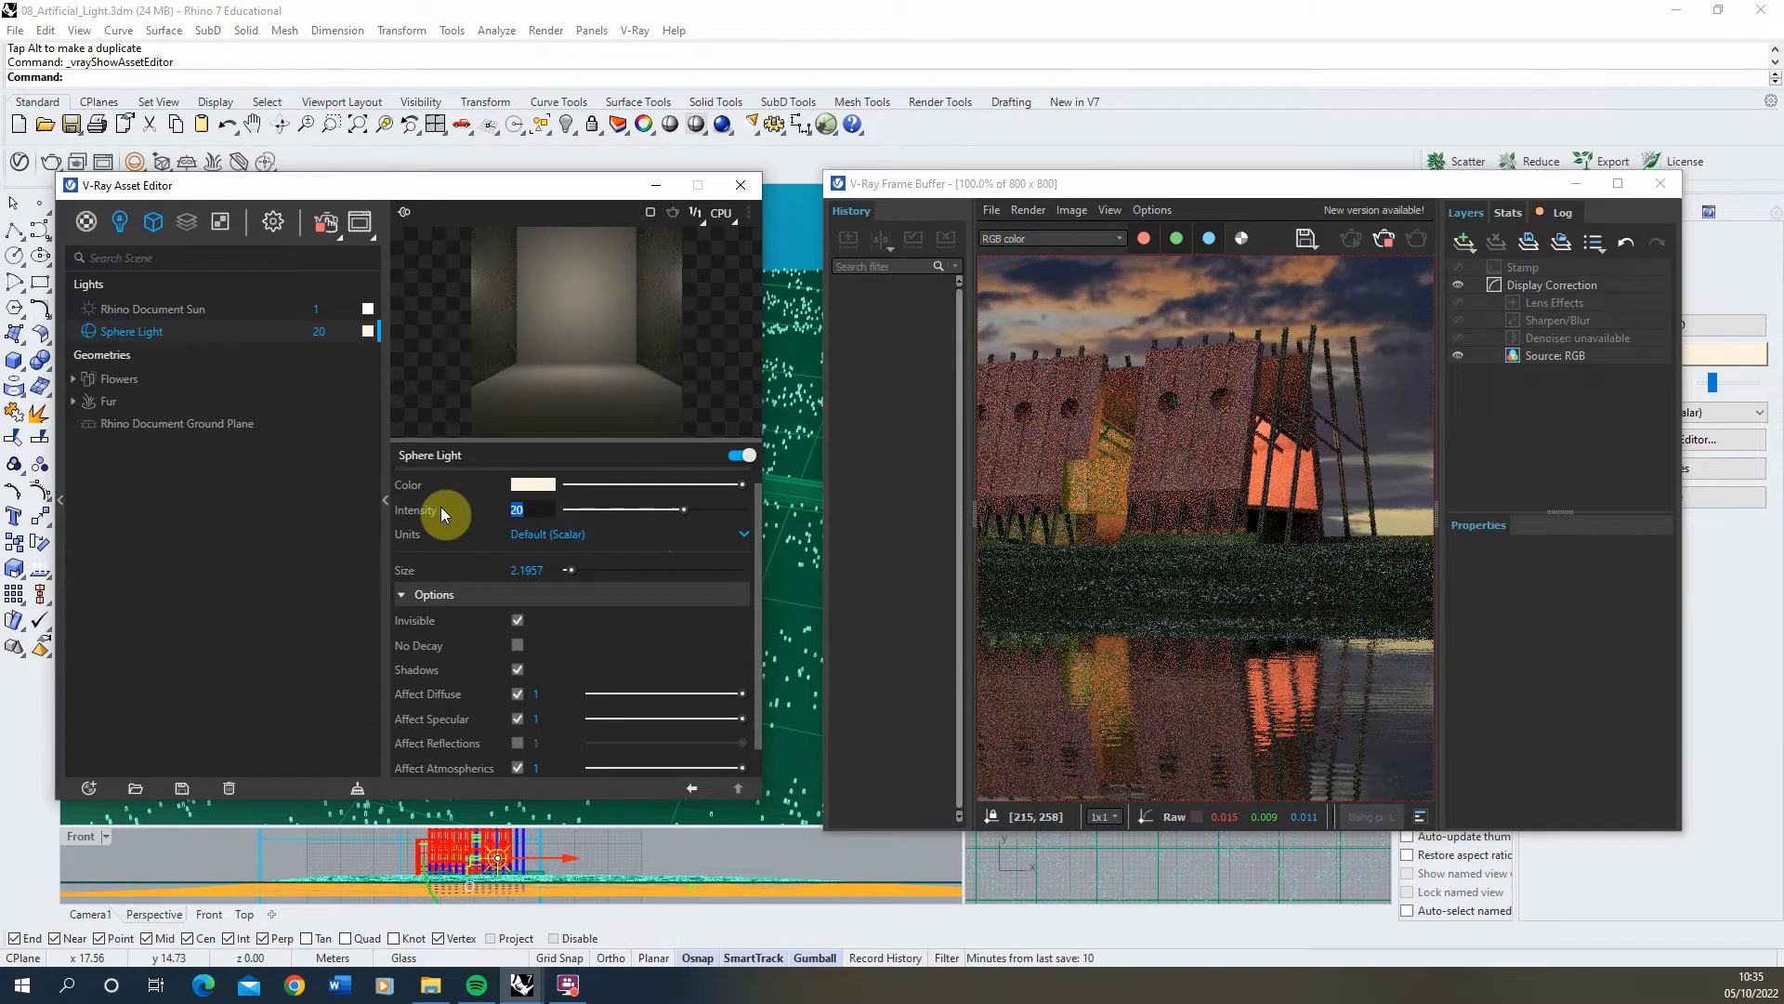
type("15")
key("Return")
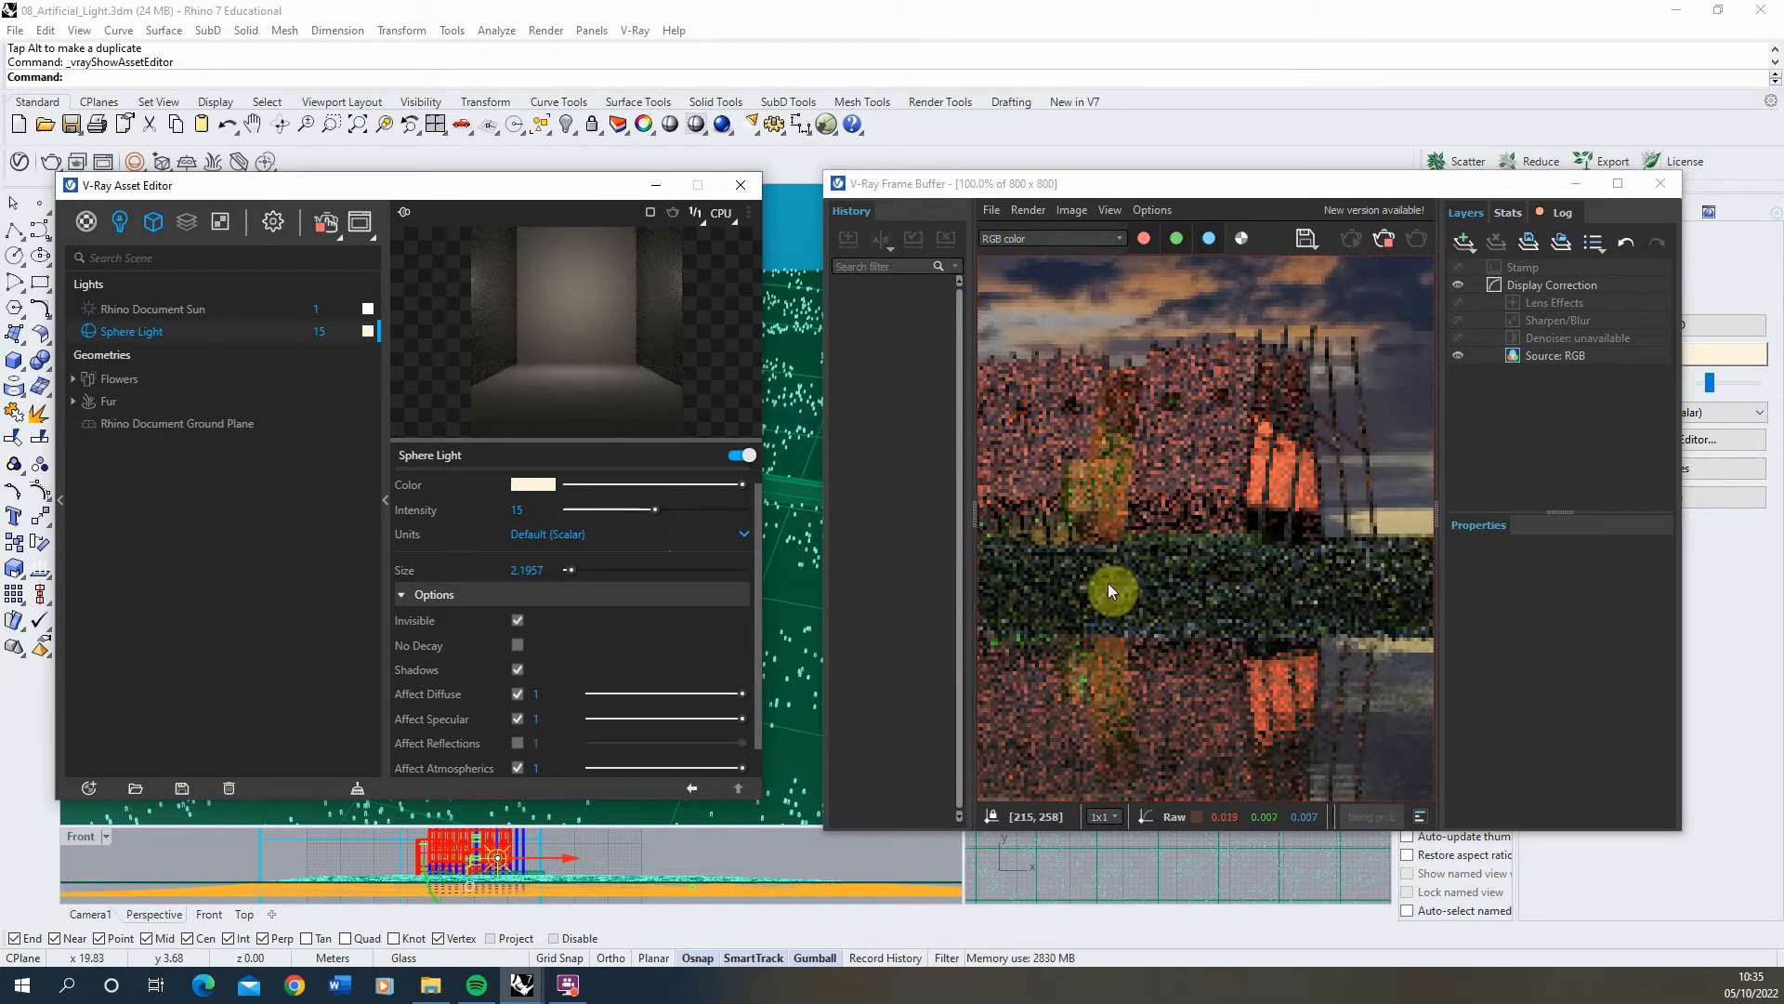
scroll(1372, 476, "down", 1)
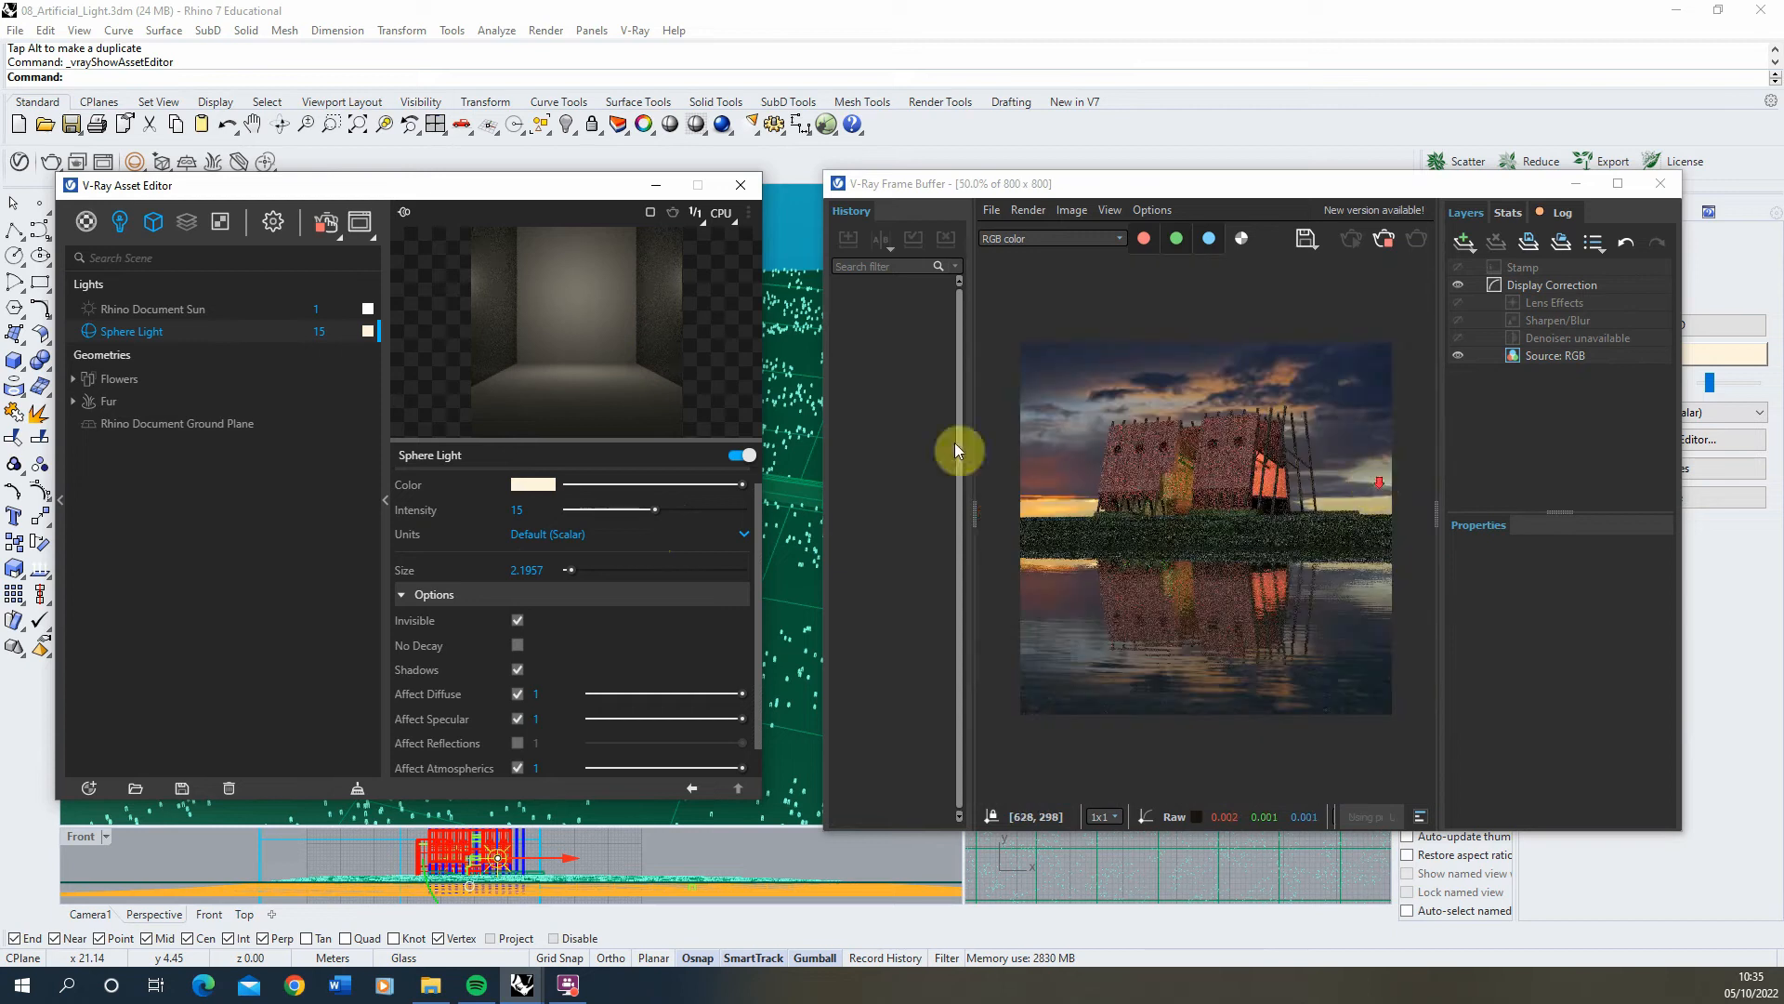
scroll(1180, 478, "up", 2)
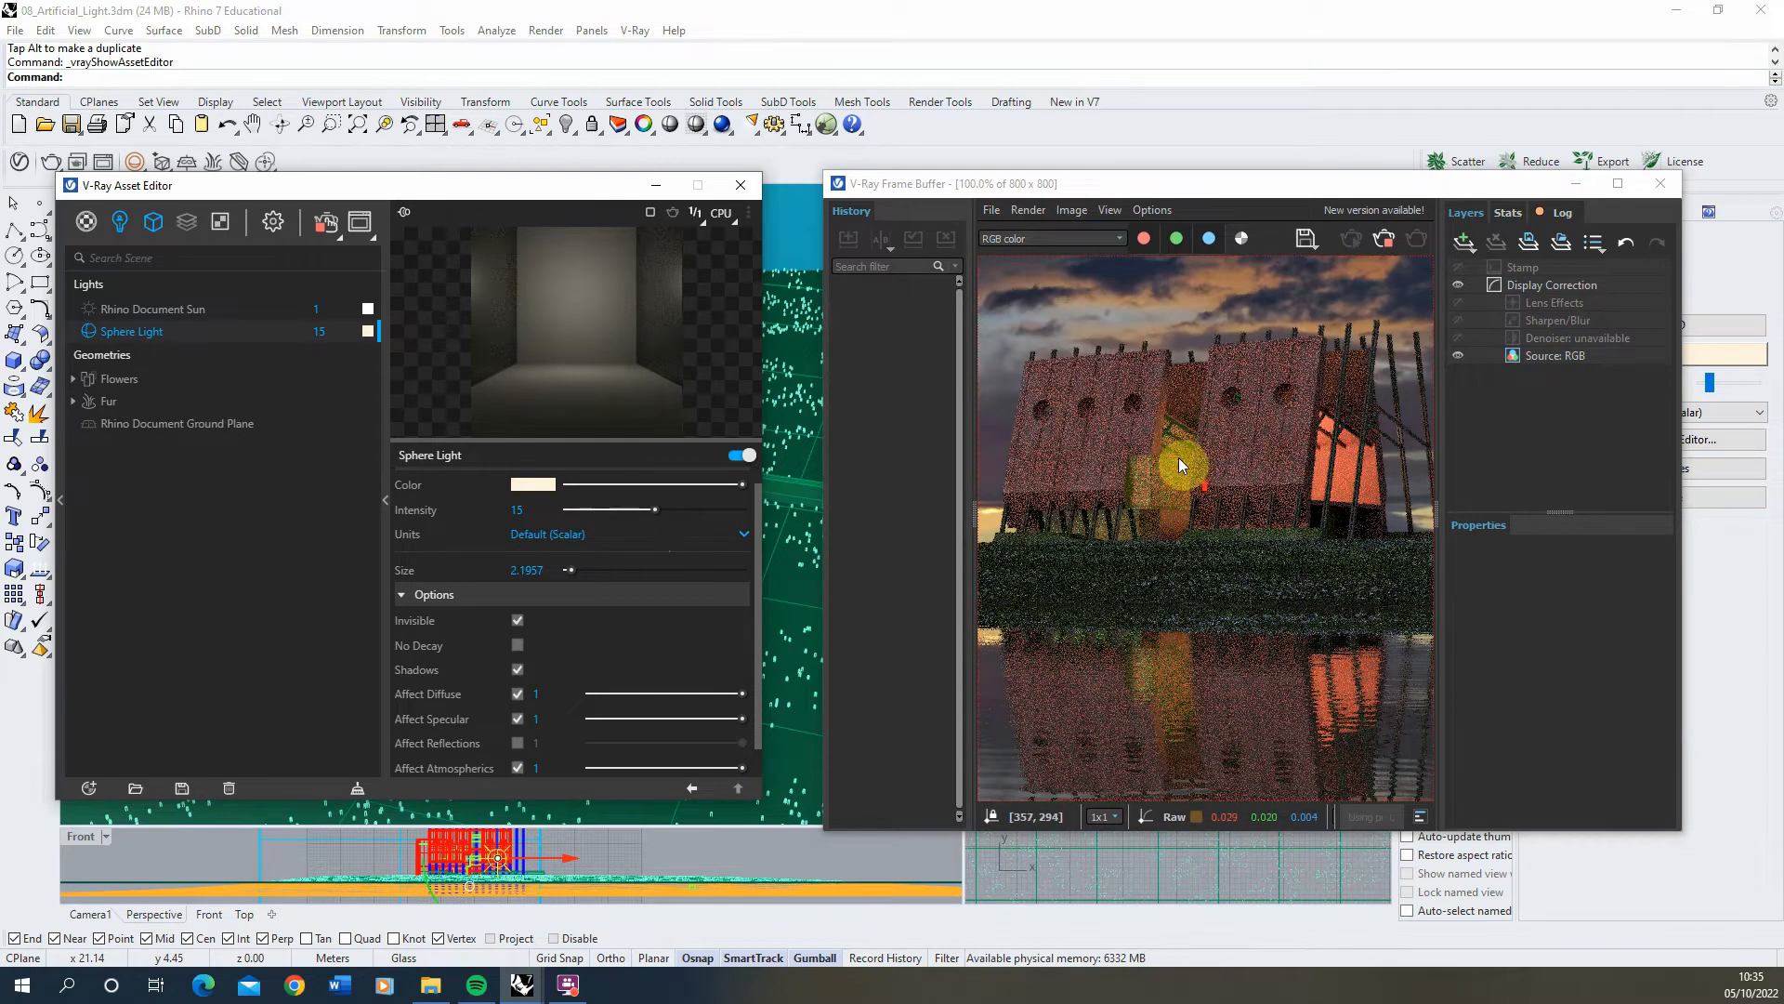
scroll(1160, 478, "down", 1)
scroll(1160, 479, "up", 1)
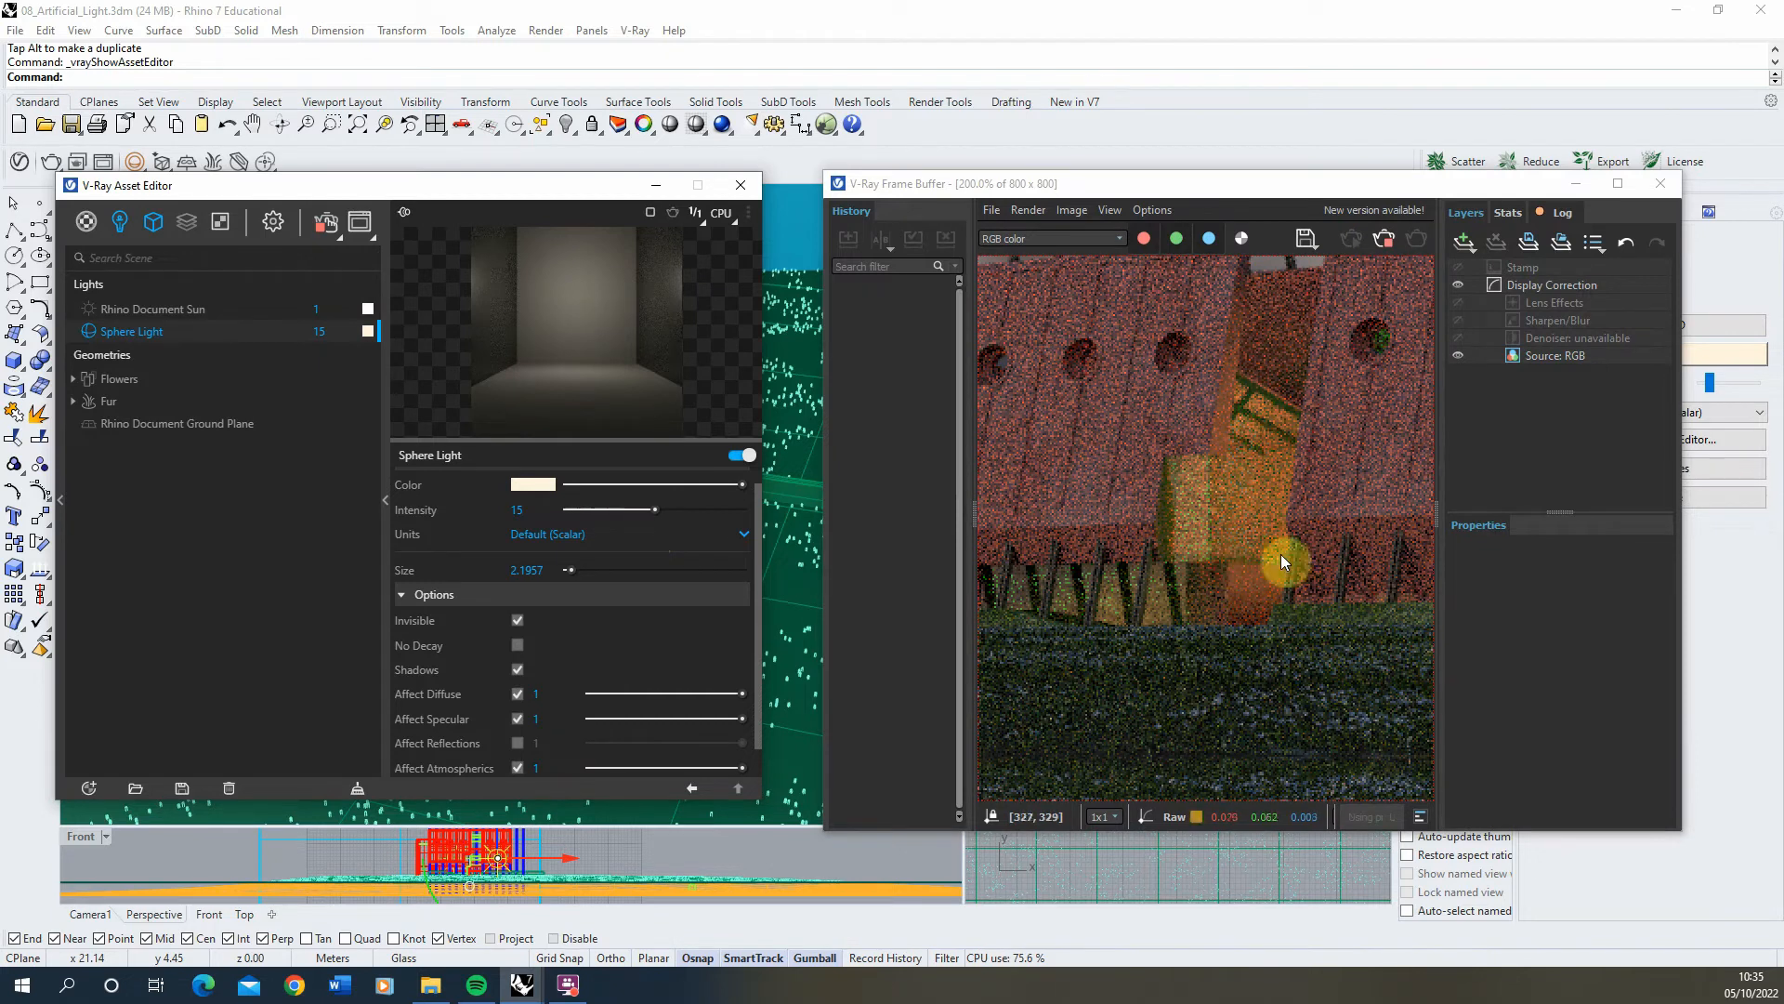
scroll(1056, 455, "down", 1)
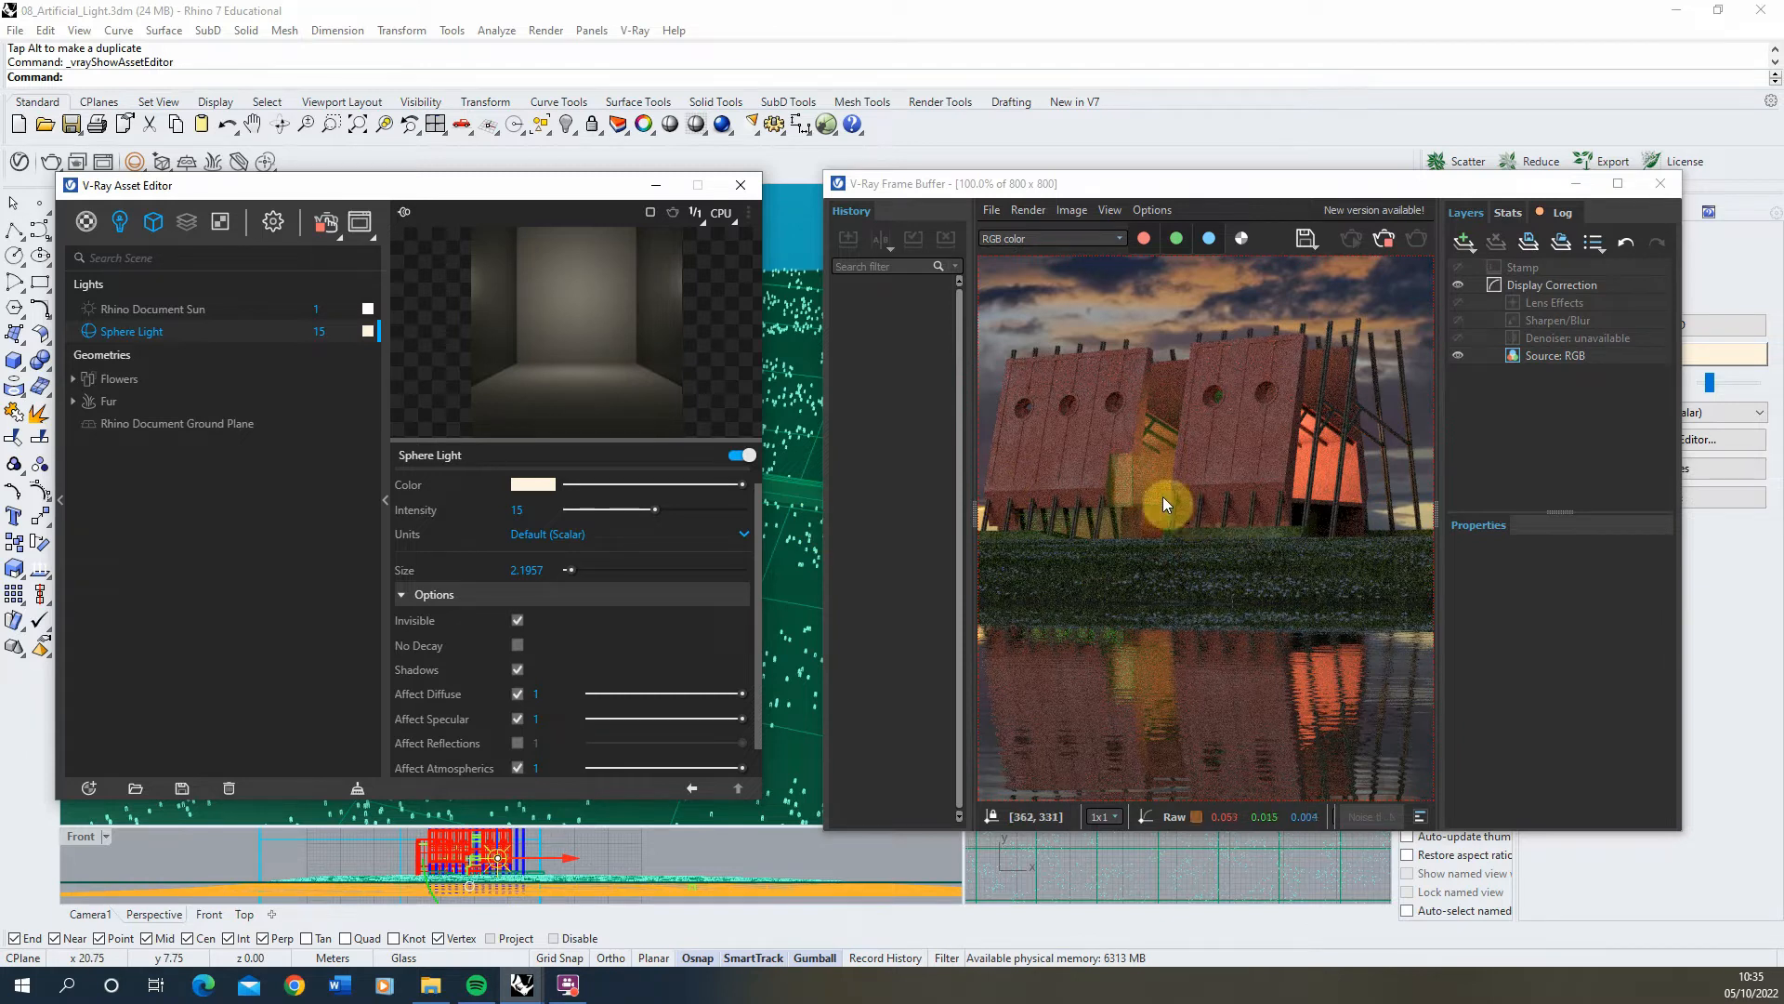
Step: Set the Glass material's refraction colour to a light green with hue 0.298, saturation 0.497 and value 0.898
left_click(85, 225)
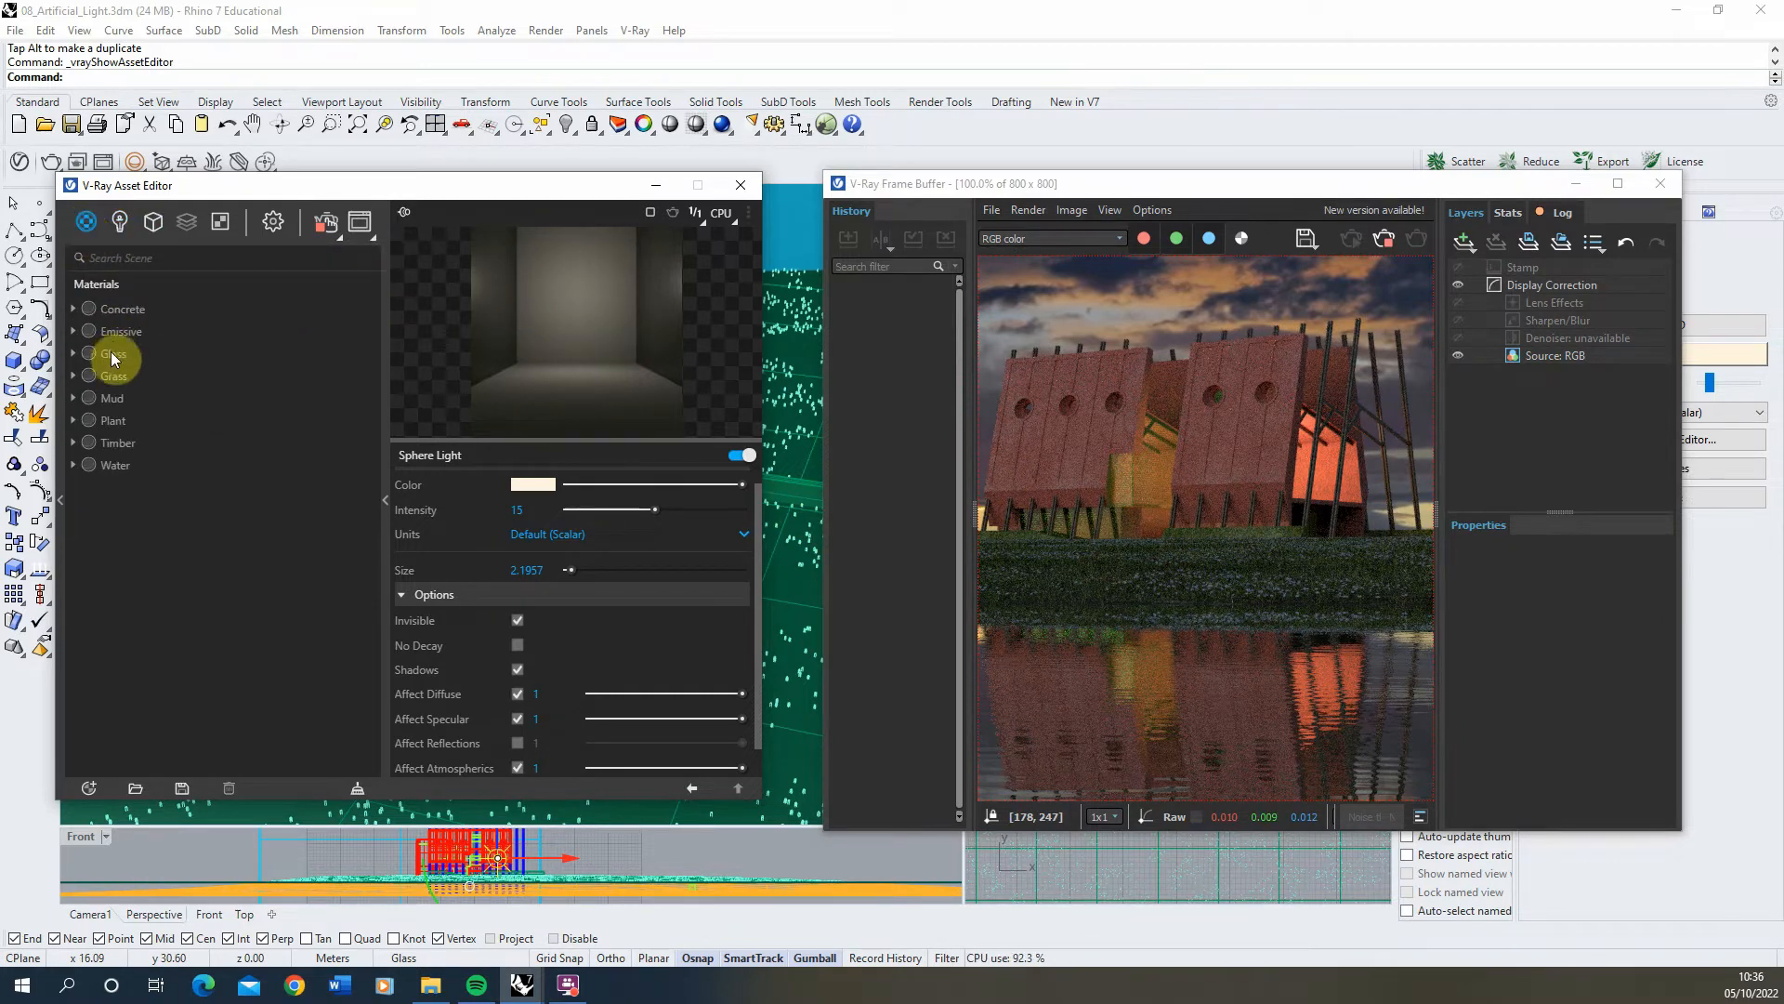
left_click(111, 354)
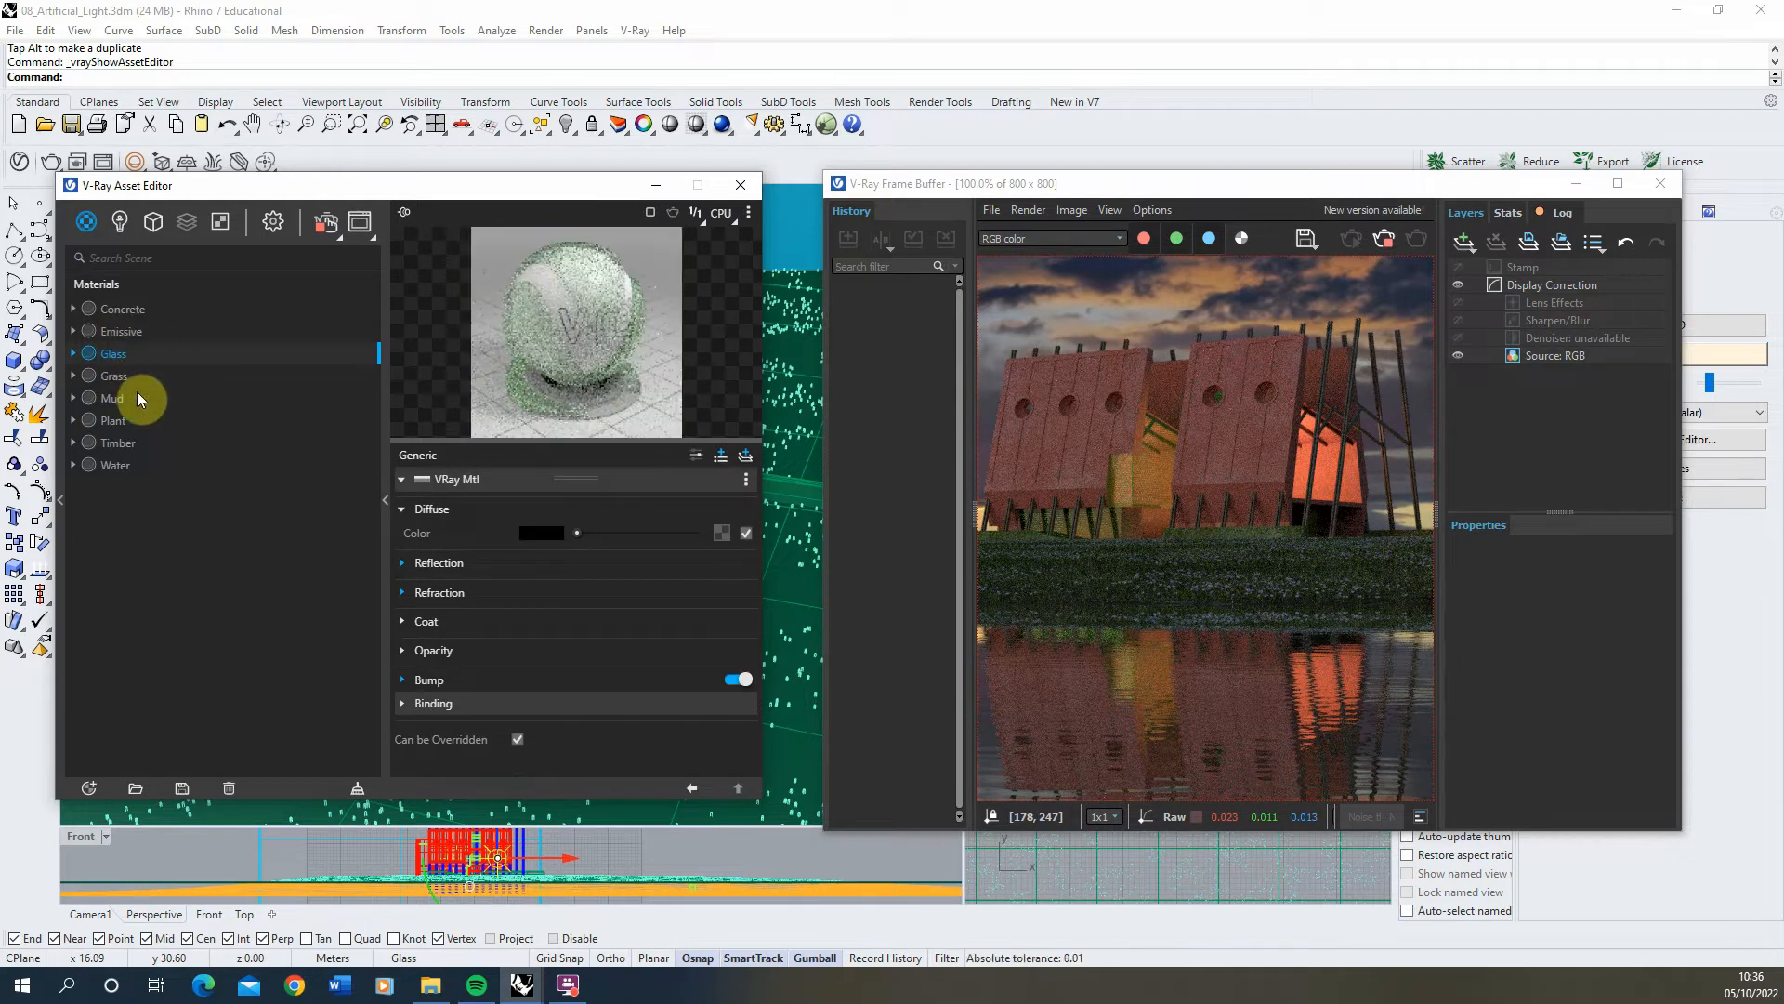
left_click(470, 596)
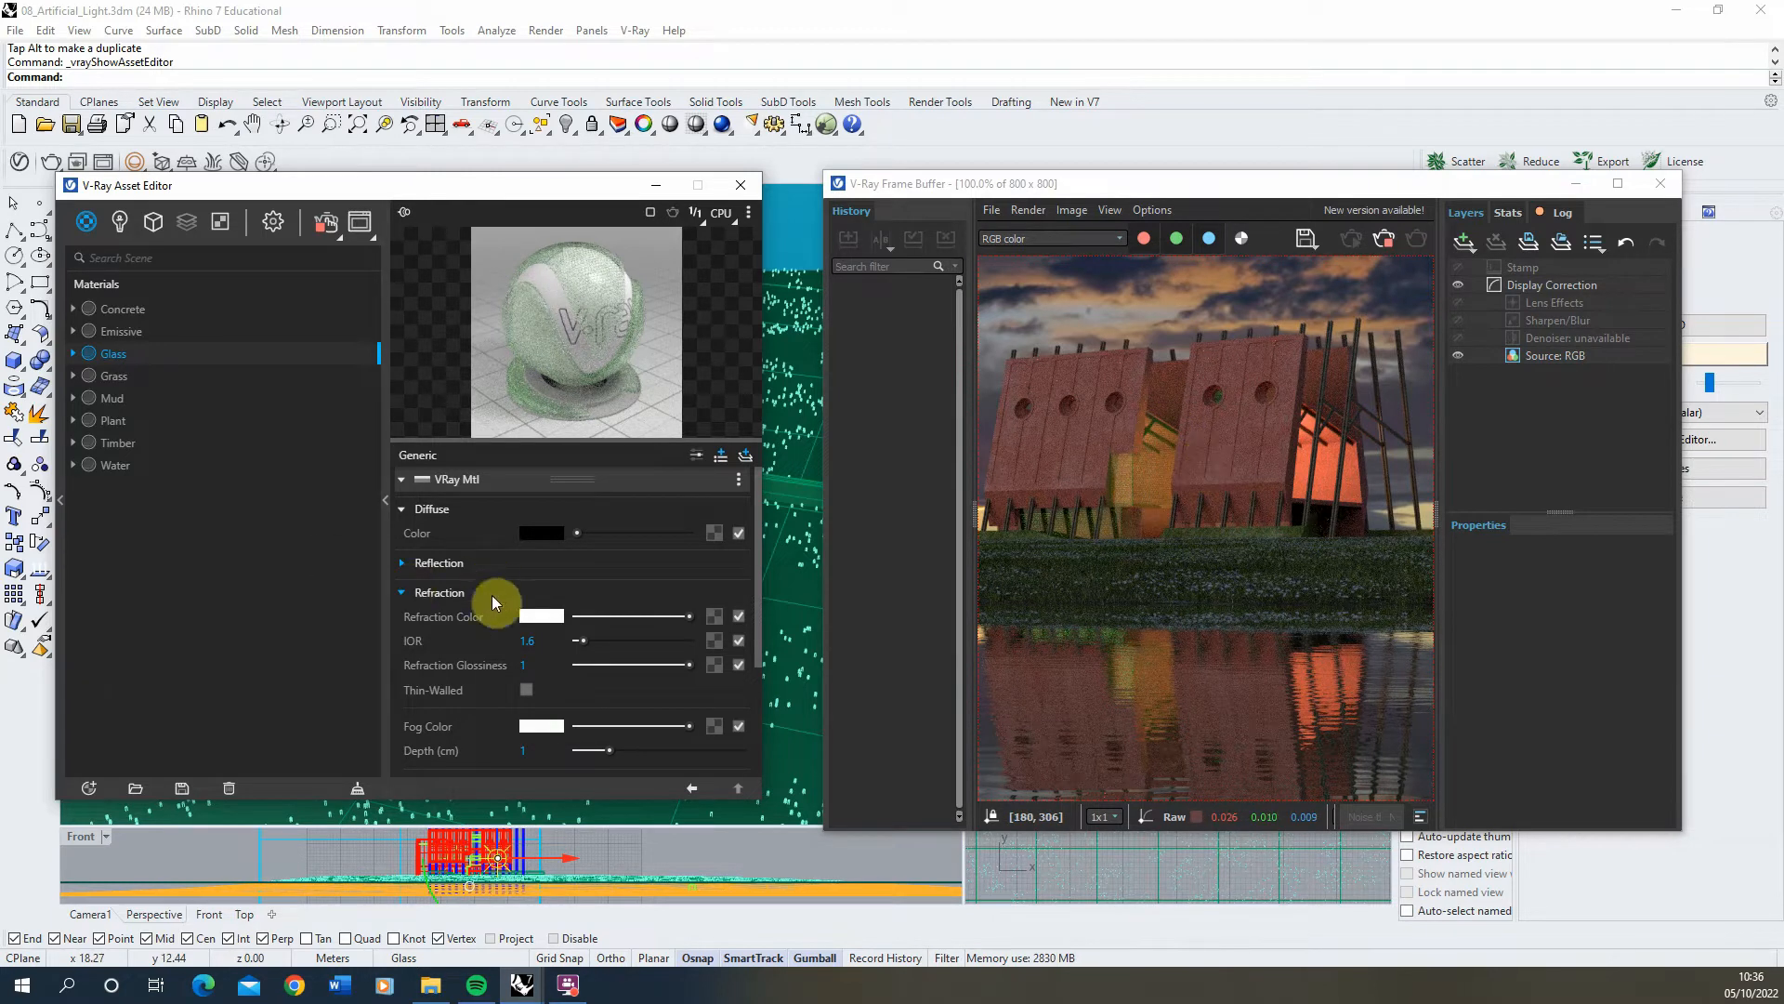
left_click(525, 618)
left_click_drag(459, 522, 461, 569)
left_click(344, 530)
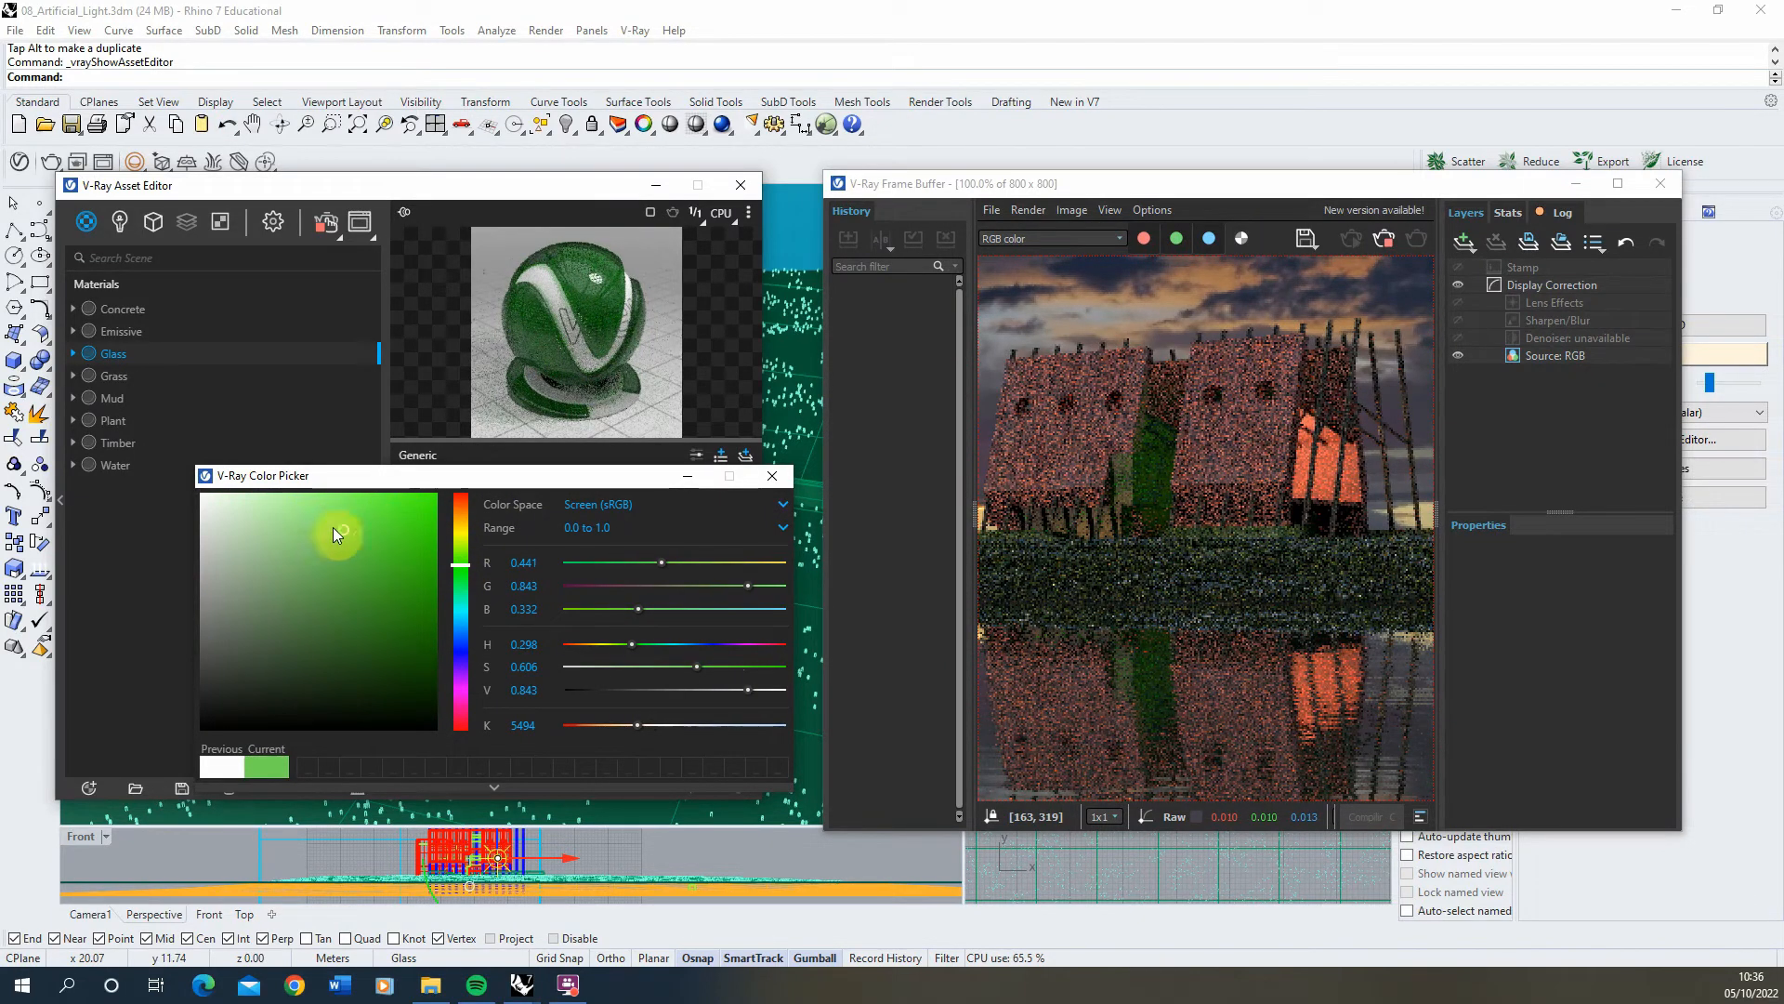
left_click(318, 522)
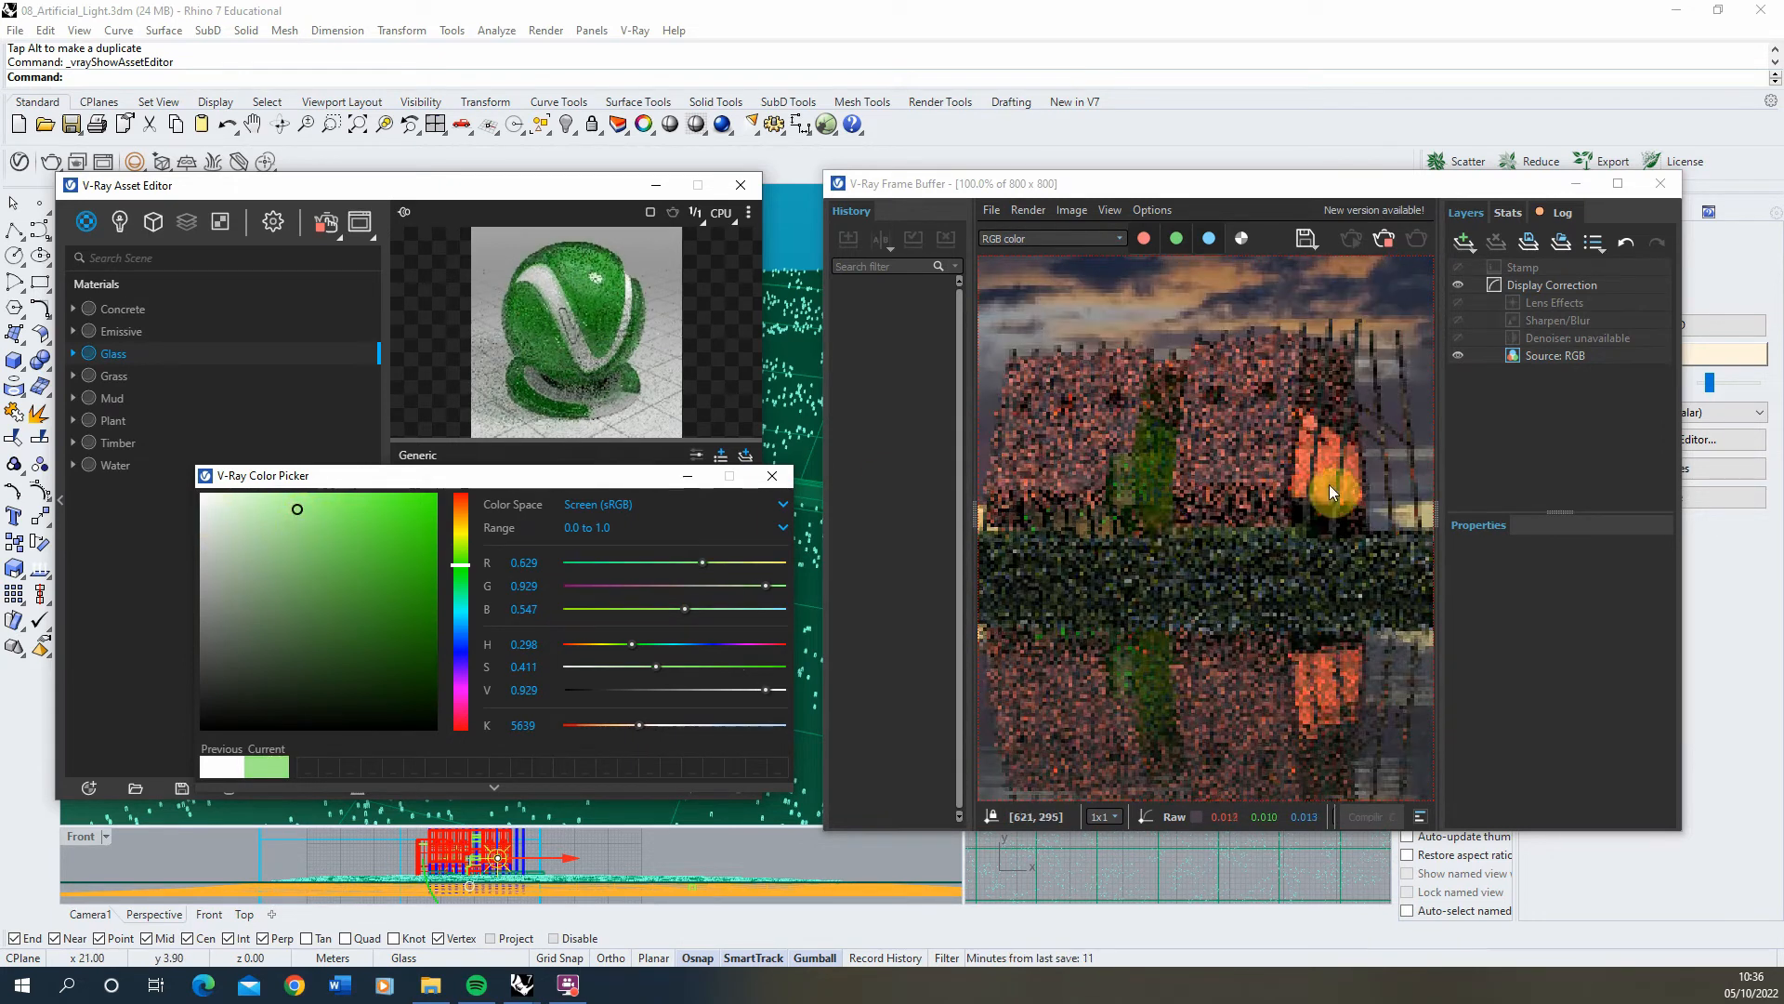
left_click(317, 517)
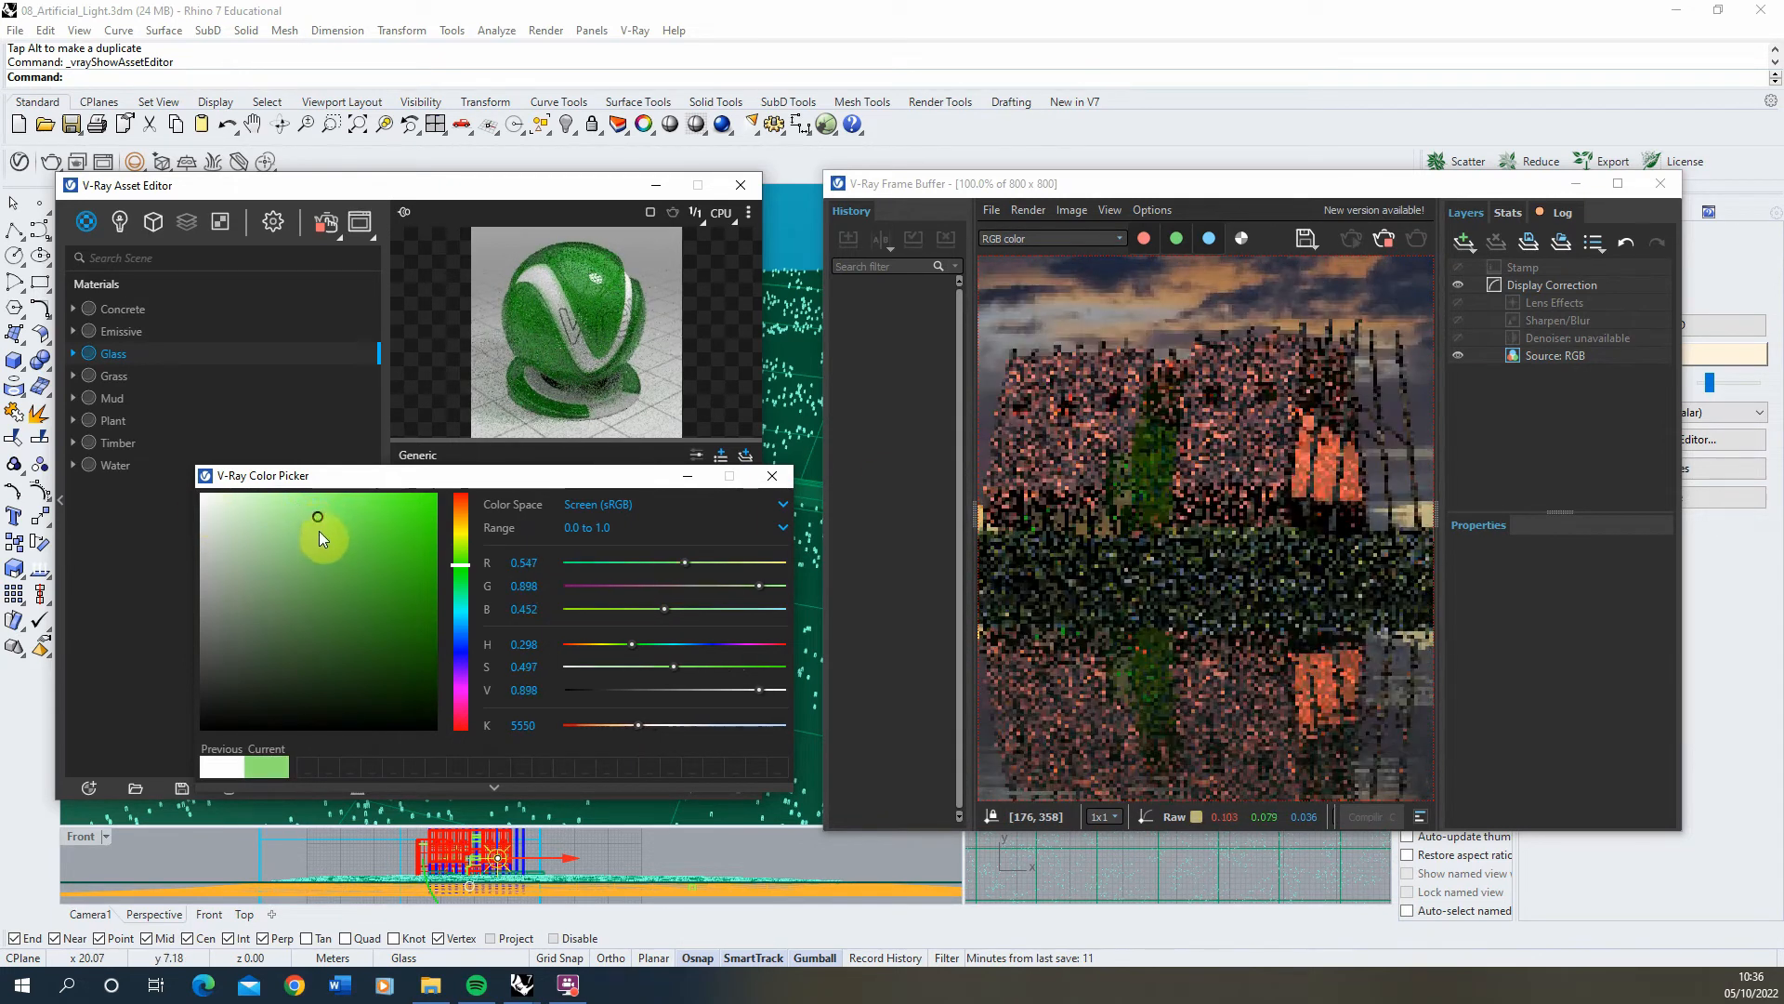
scroll(1062, 462, "up", 2)
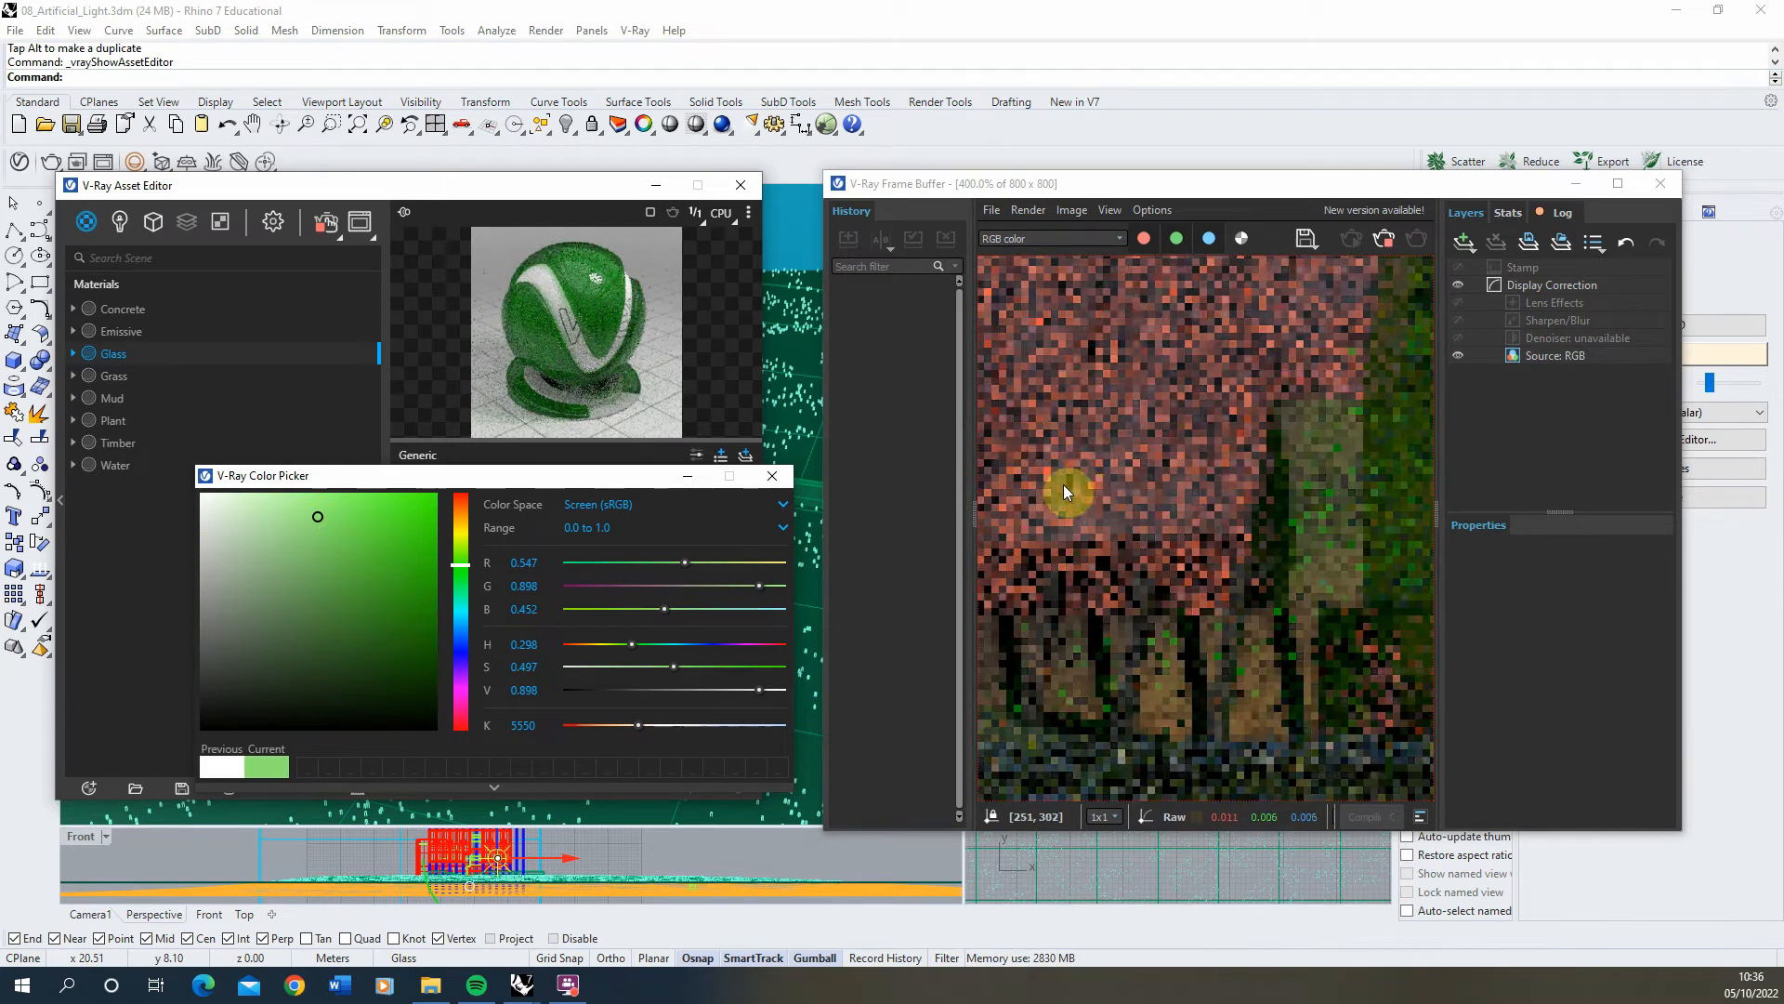
scroll(1063, 488, "down", 2)
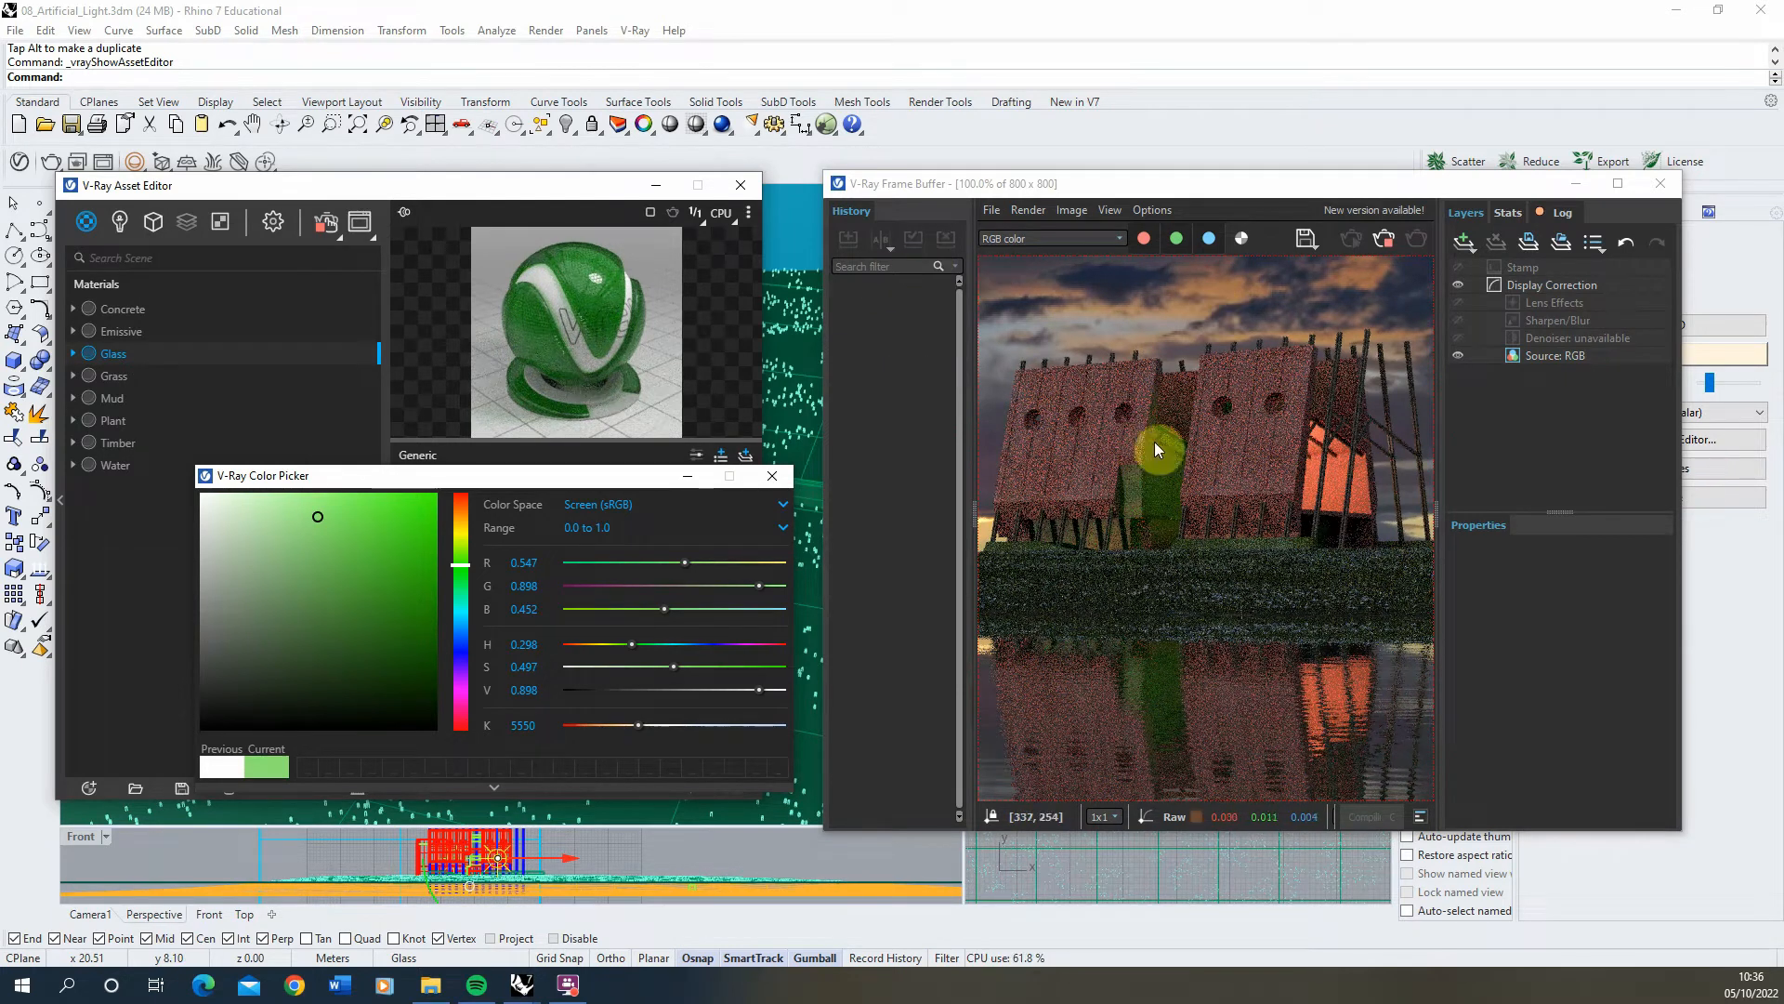
scroll(1155, 450, "down", 1)
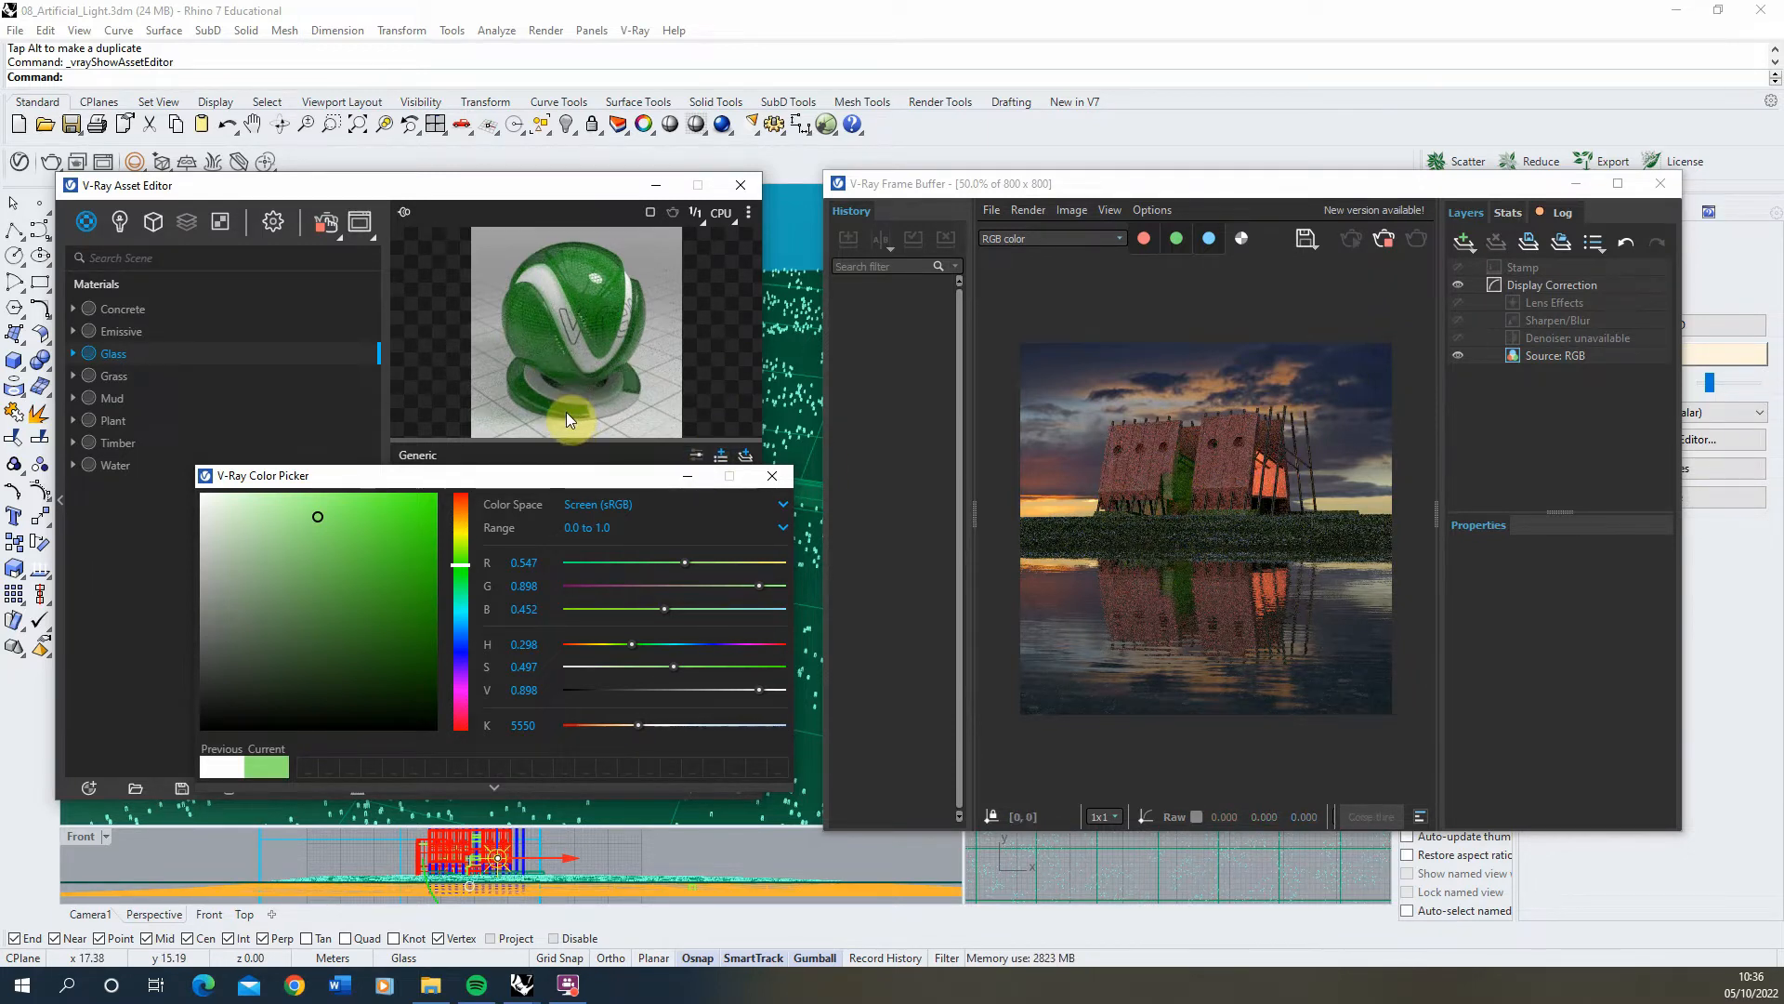
Step: Place a V-Ray sphere light with a radius of about 1.1 m on the ground in the gap between the two building blocks
left_click(689, 477)
left_click(654, 185)
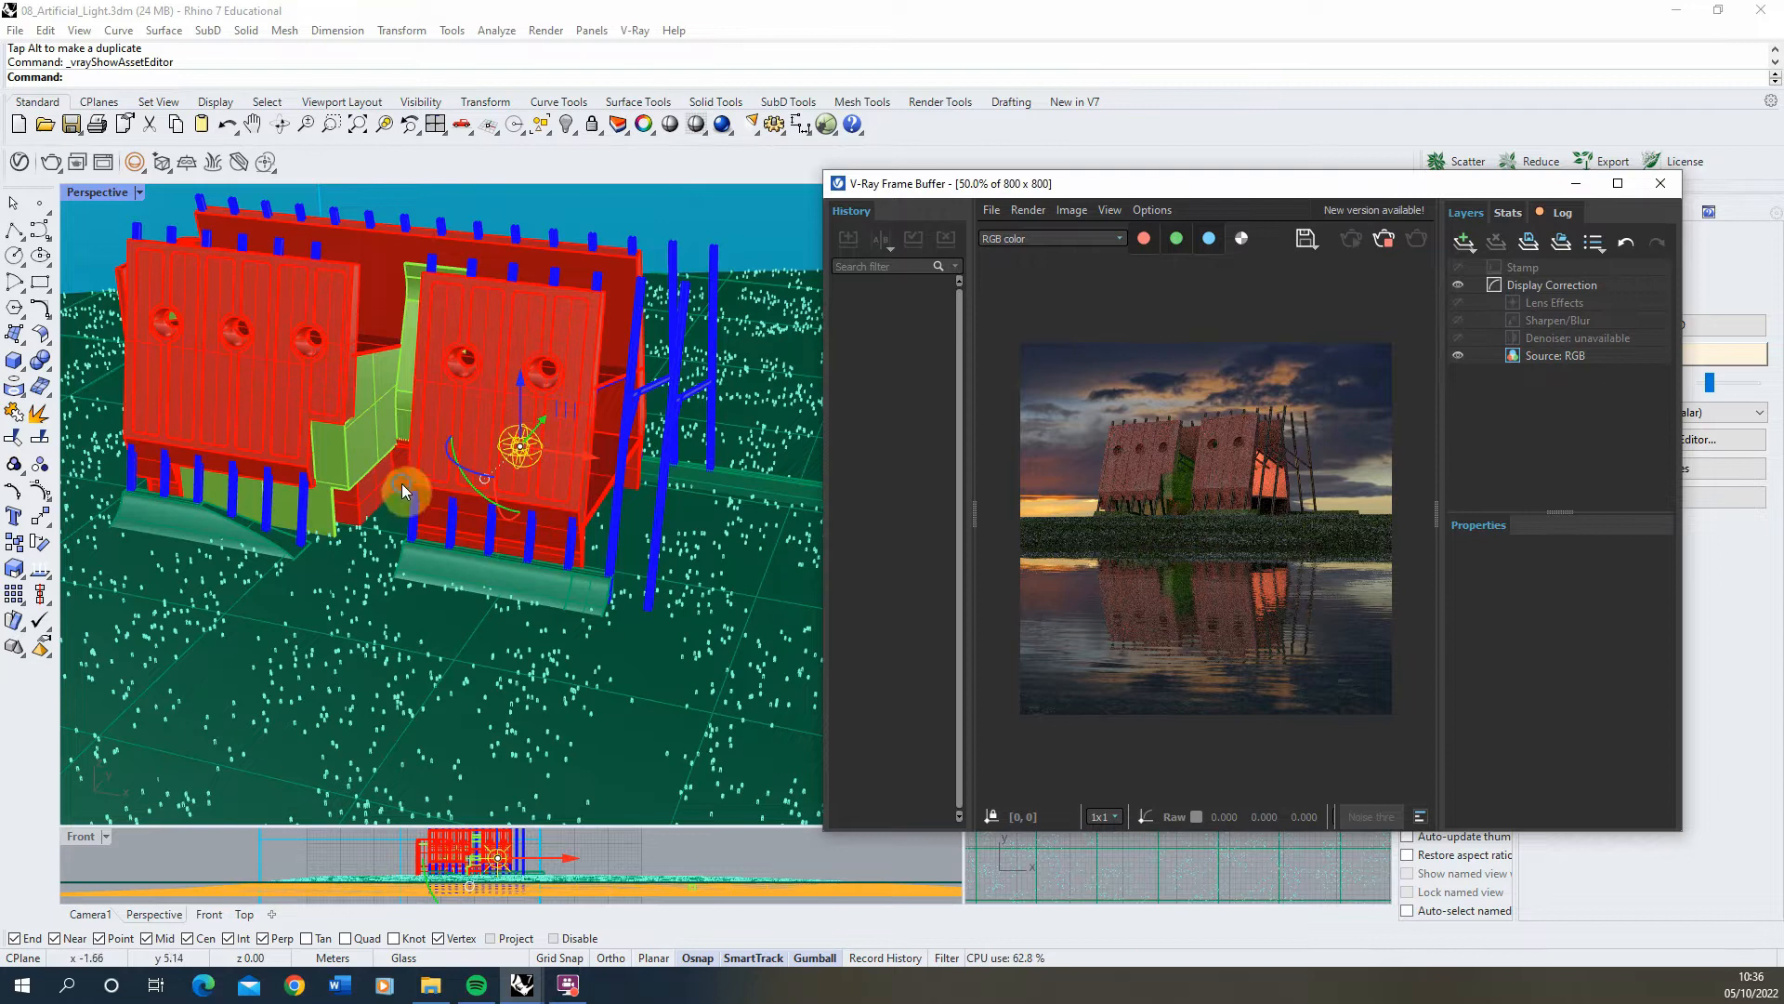
right_click_drag(402, 488, 471, 562)
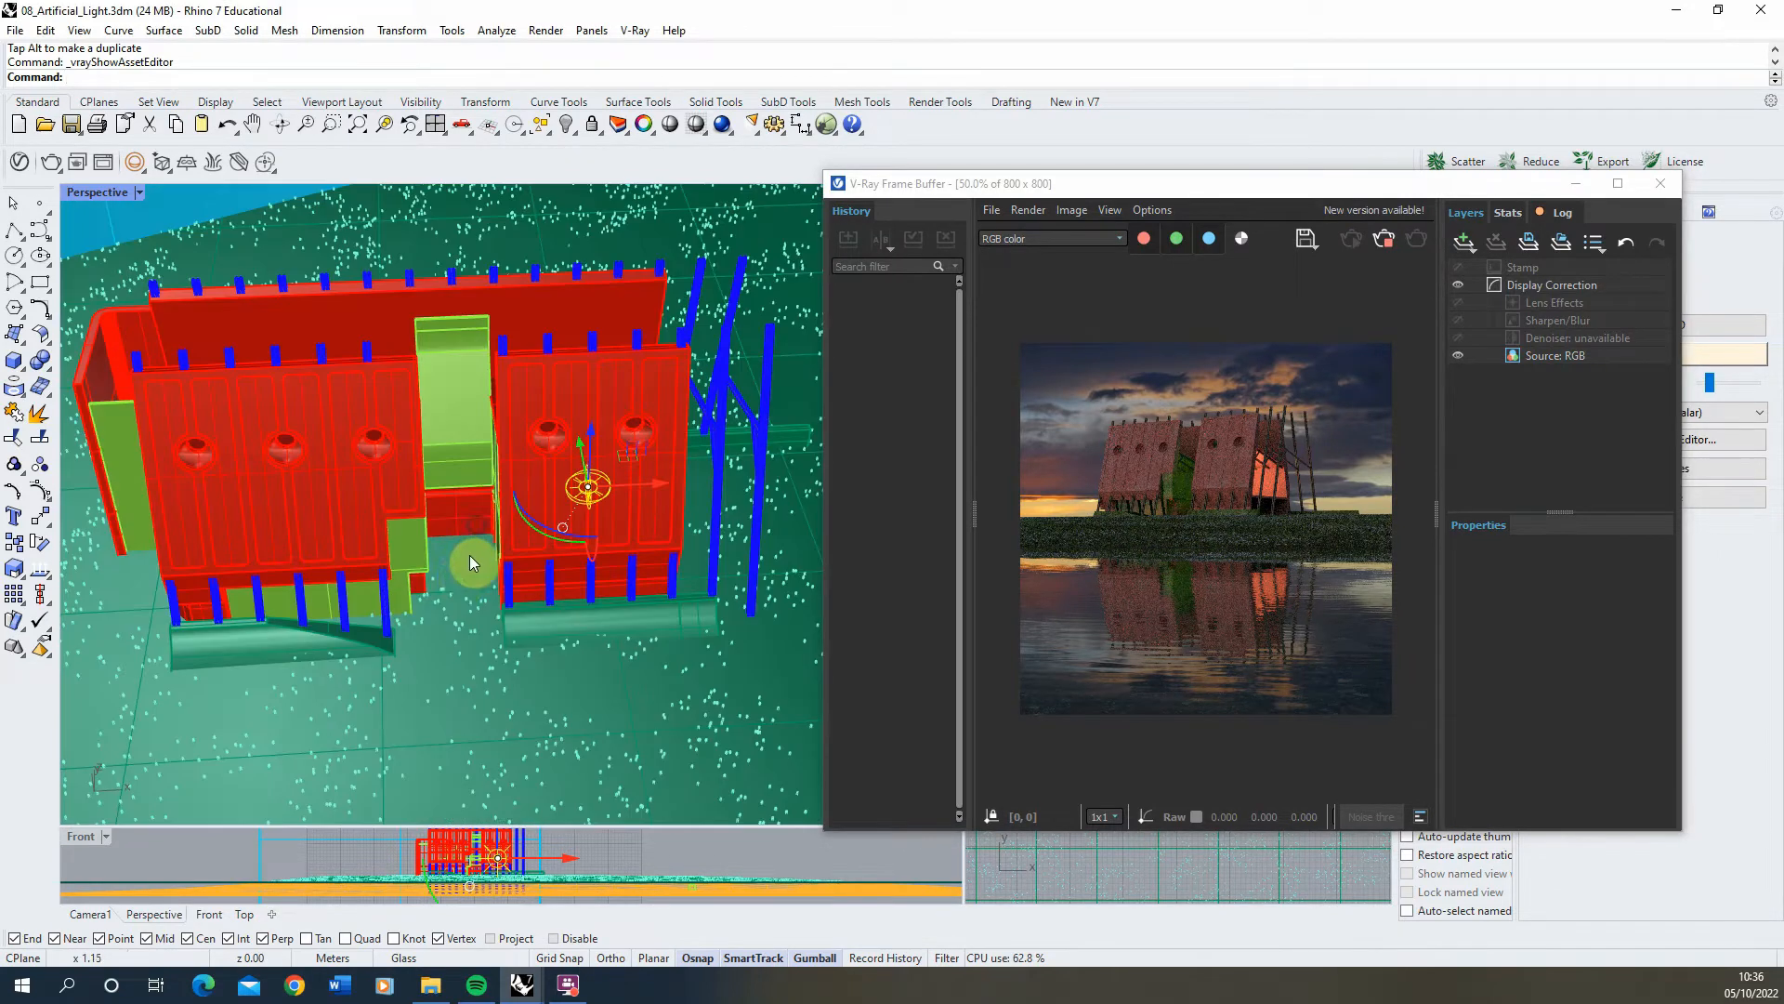
left_click(134, 166)
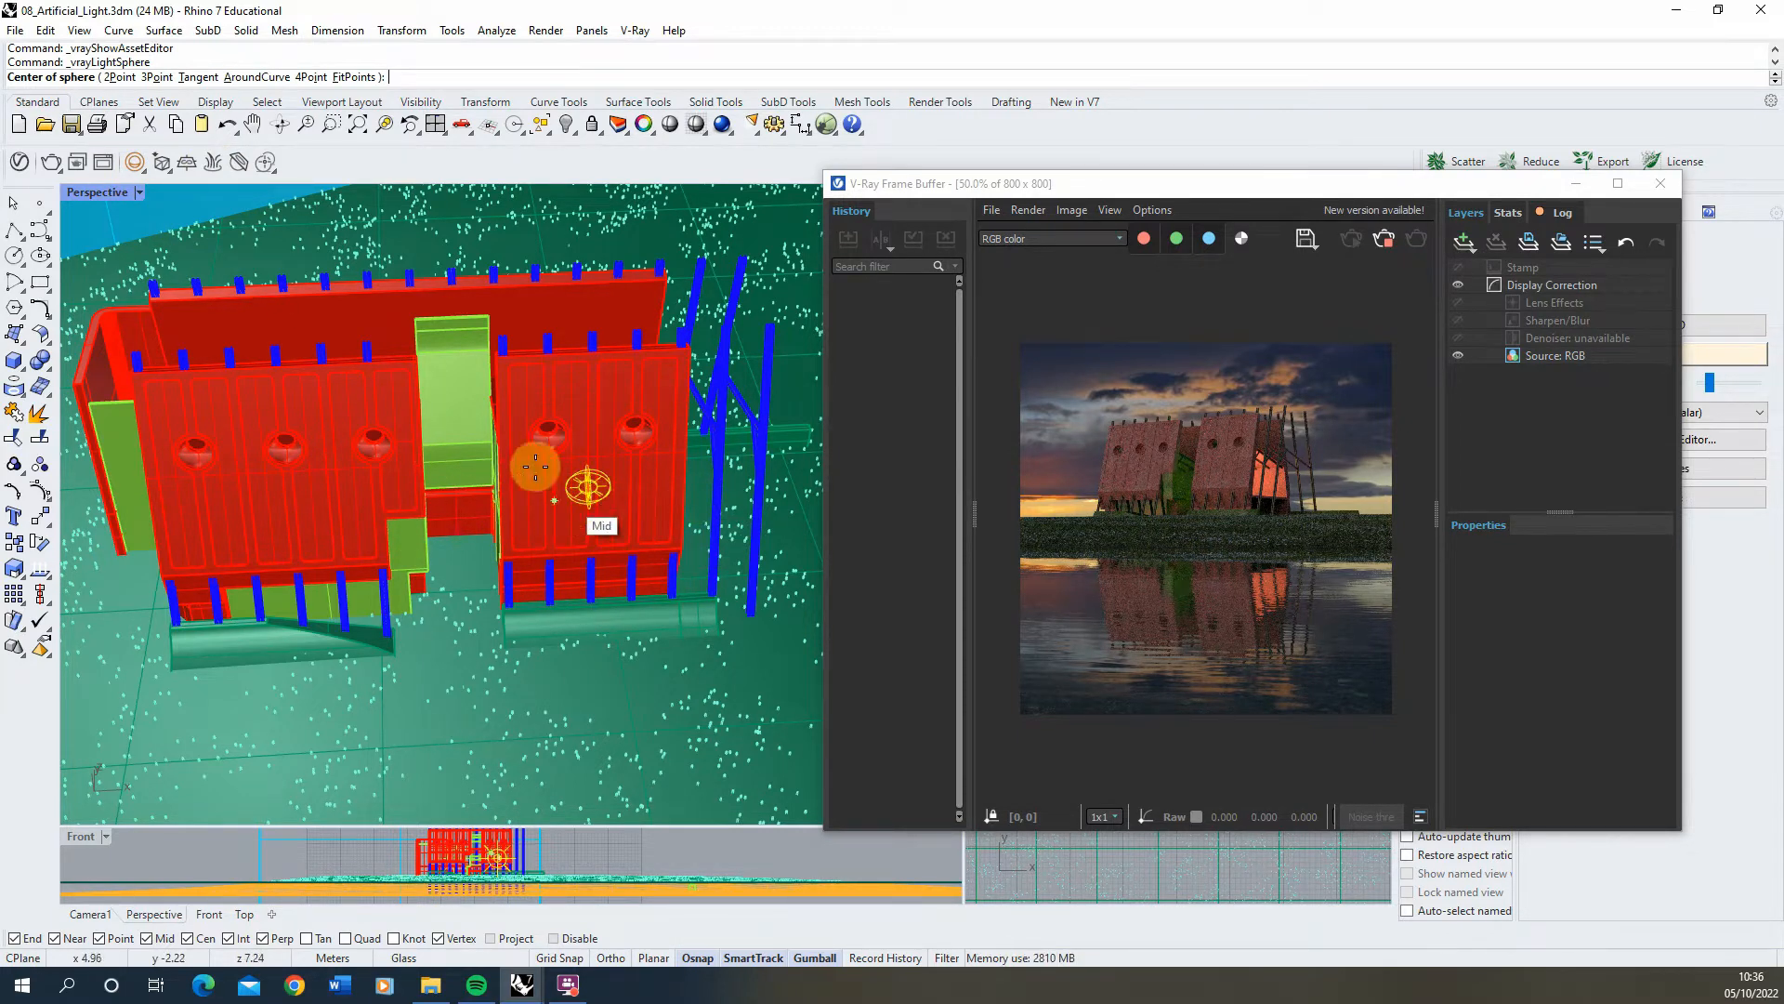
scroll(458, 558, "up", 5)
left_click(455, 564)
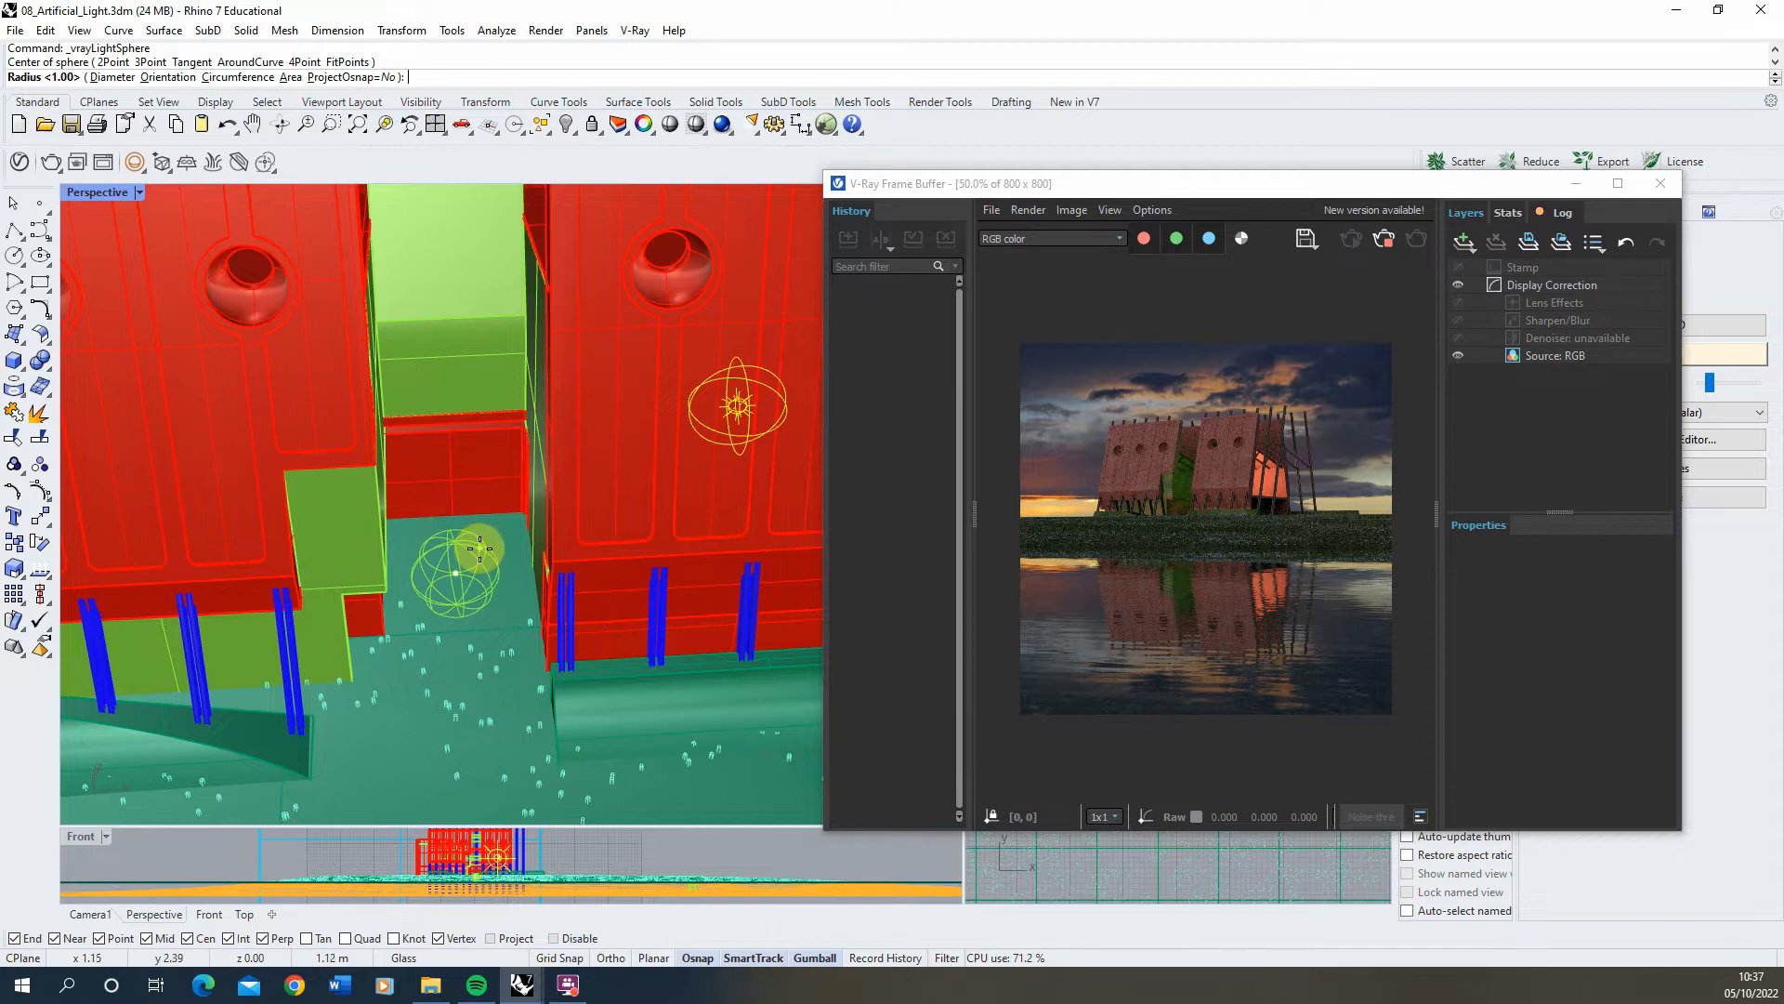
left_click(466, 560)
Step: Select the new sphere light and raise it vertically into the glazed atrium between the blocks, checking it in the render
left_click(456, 565)
left_click(456, 566)
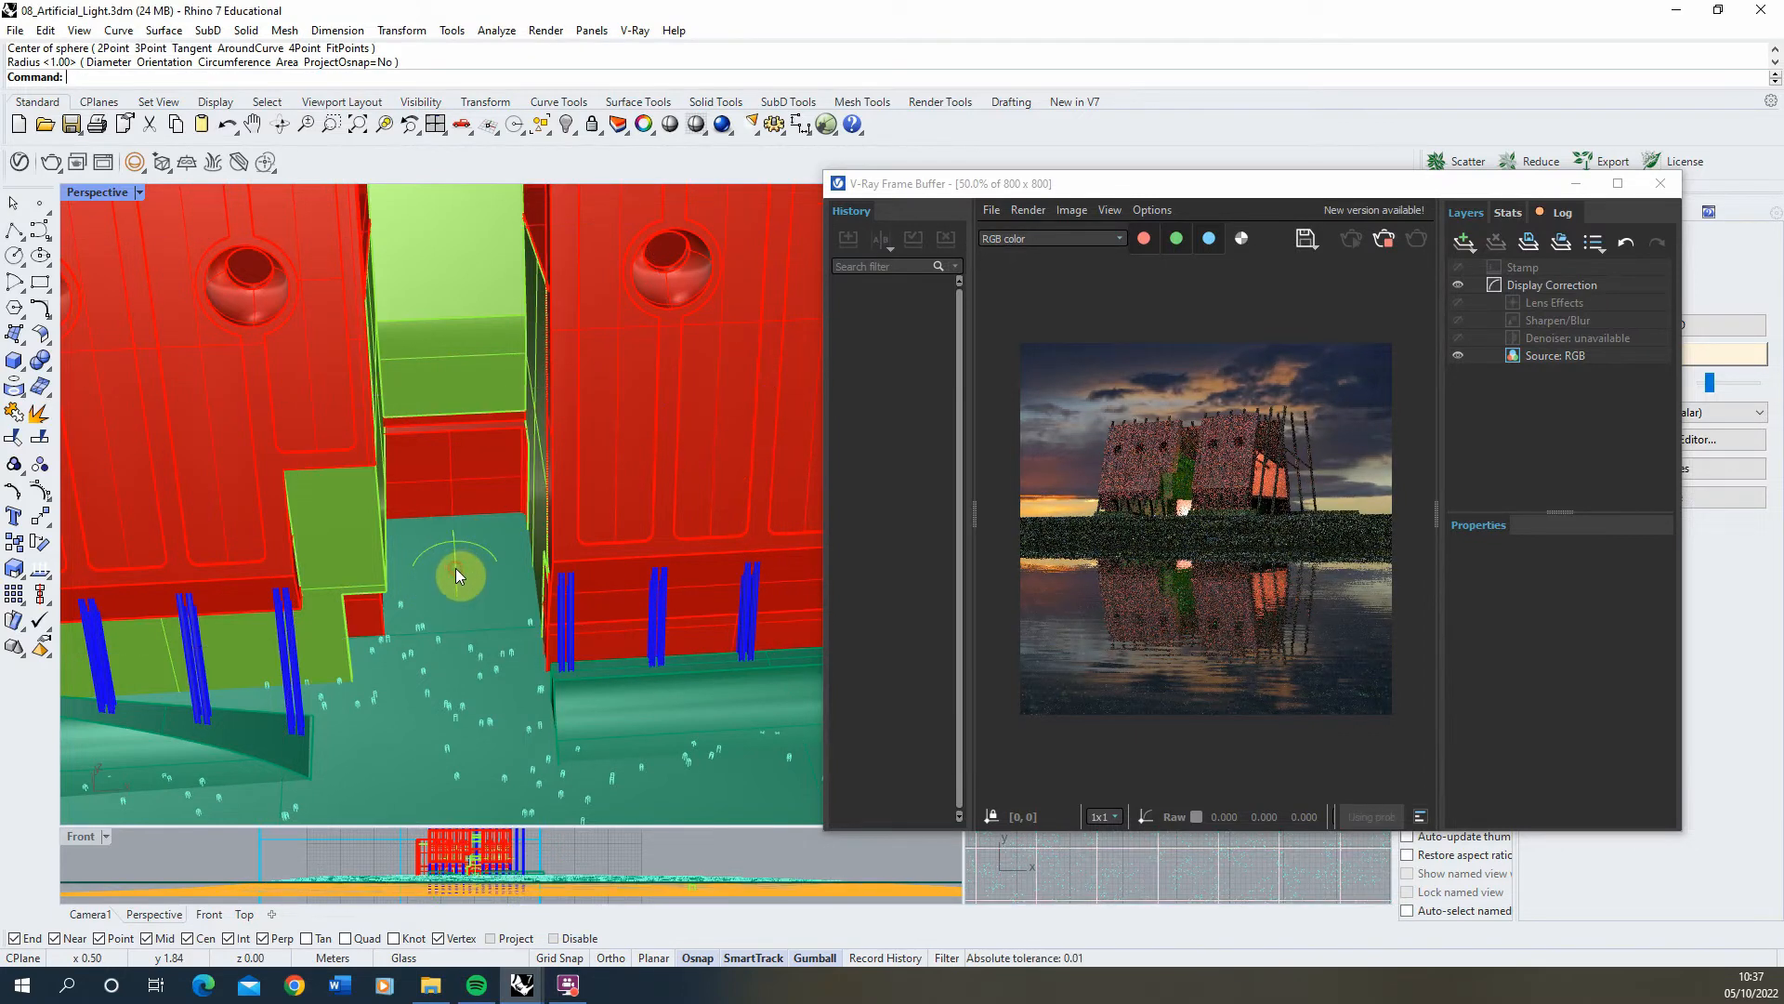
left_click(456, 567)
left_click(502, 632)
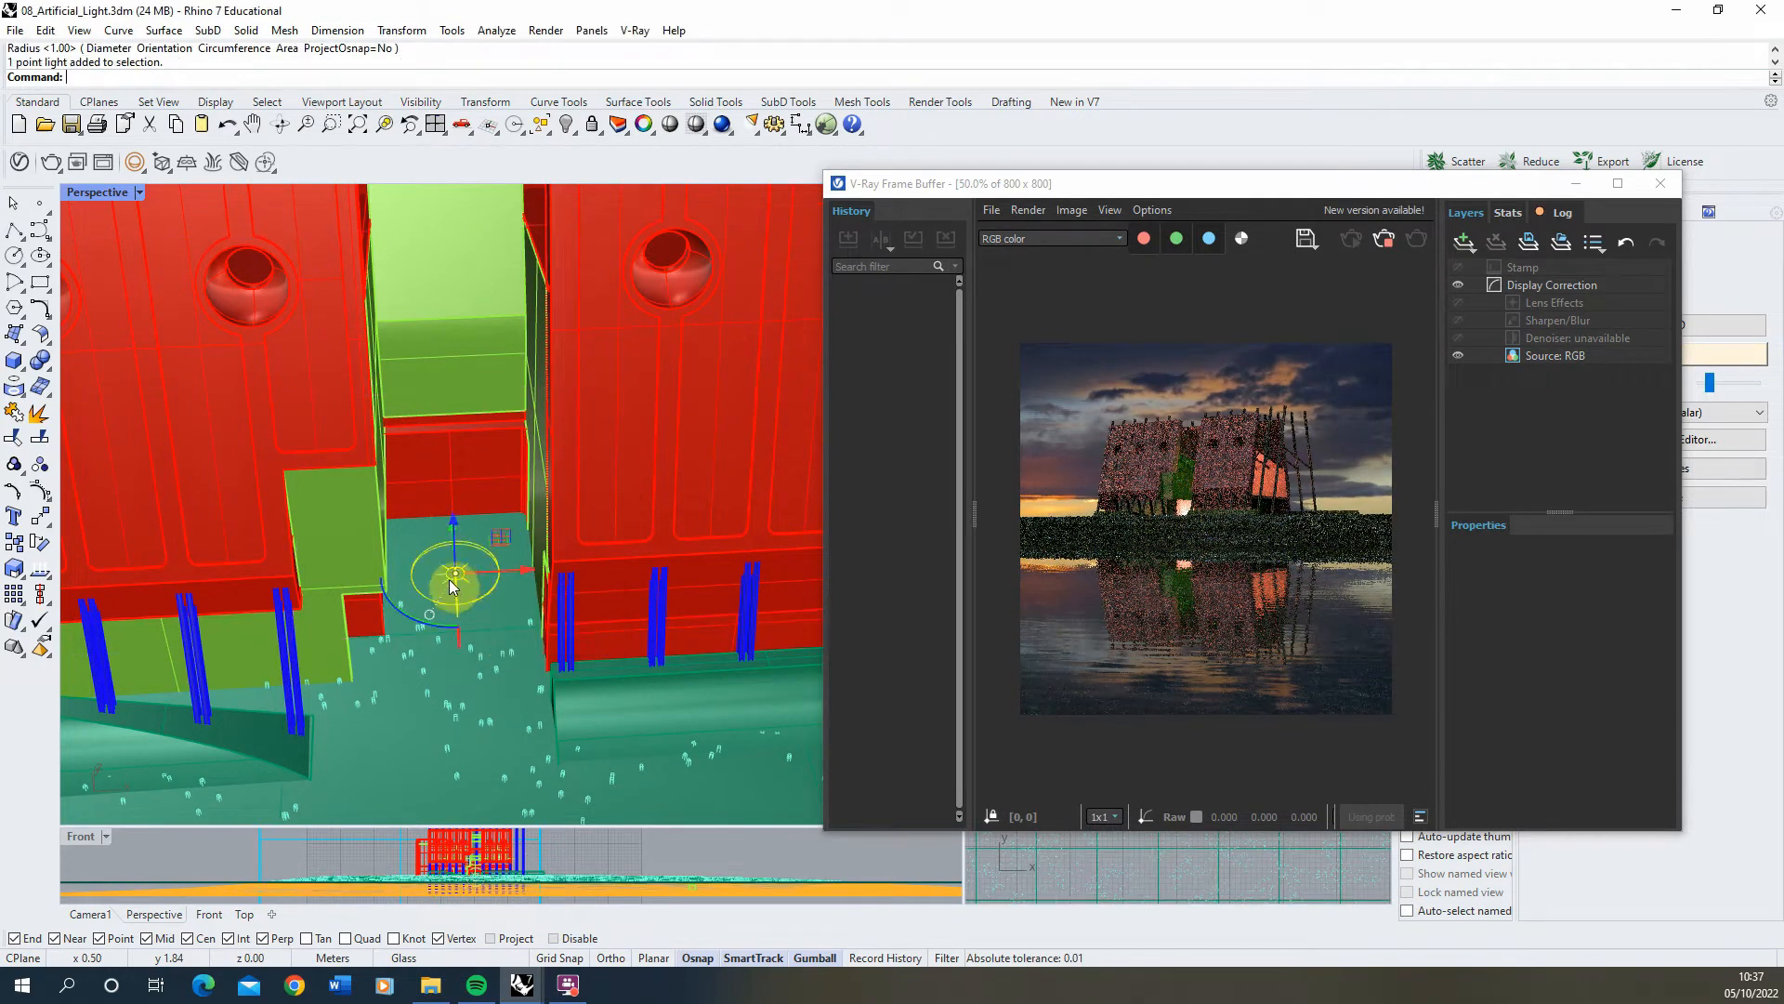
scroll(448, 544, "up", 2)
left_click_drag(443, 471, 433, 284)
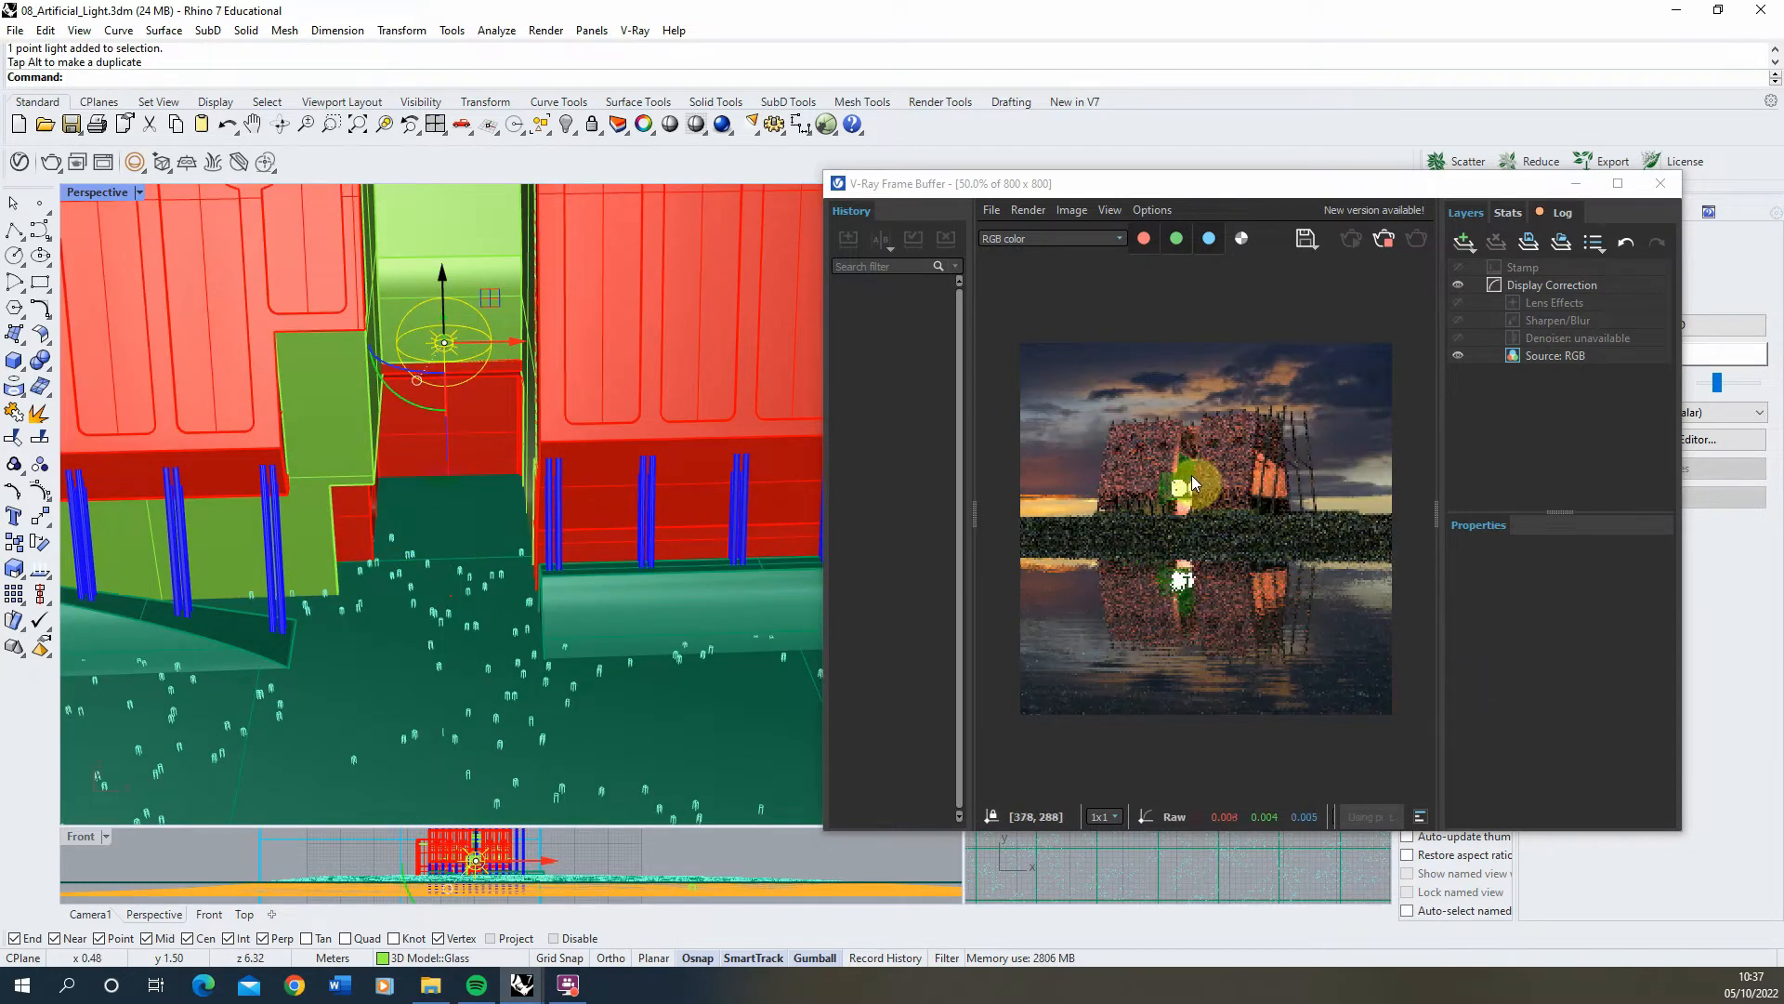
scroll(1188, 486, "up", 2)
scroll(1204, 555, "down", 1)
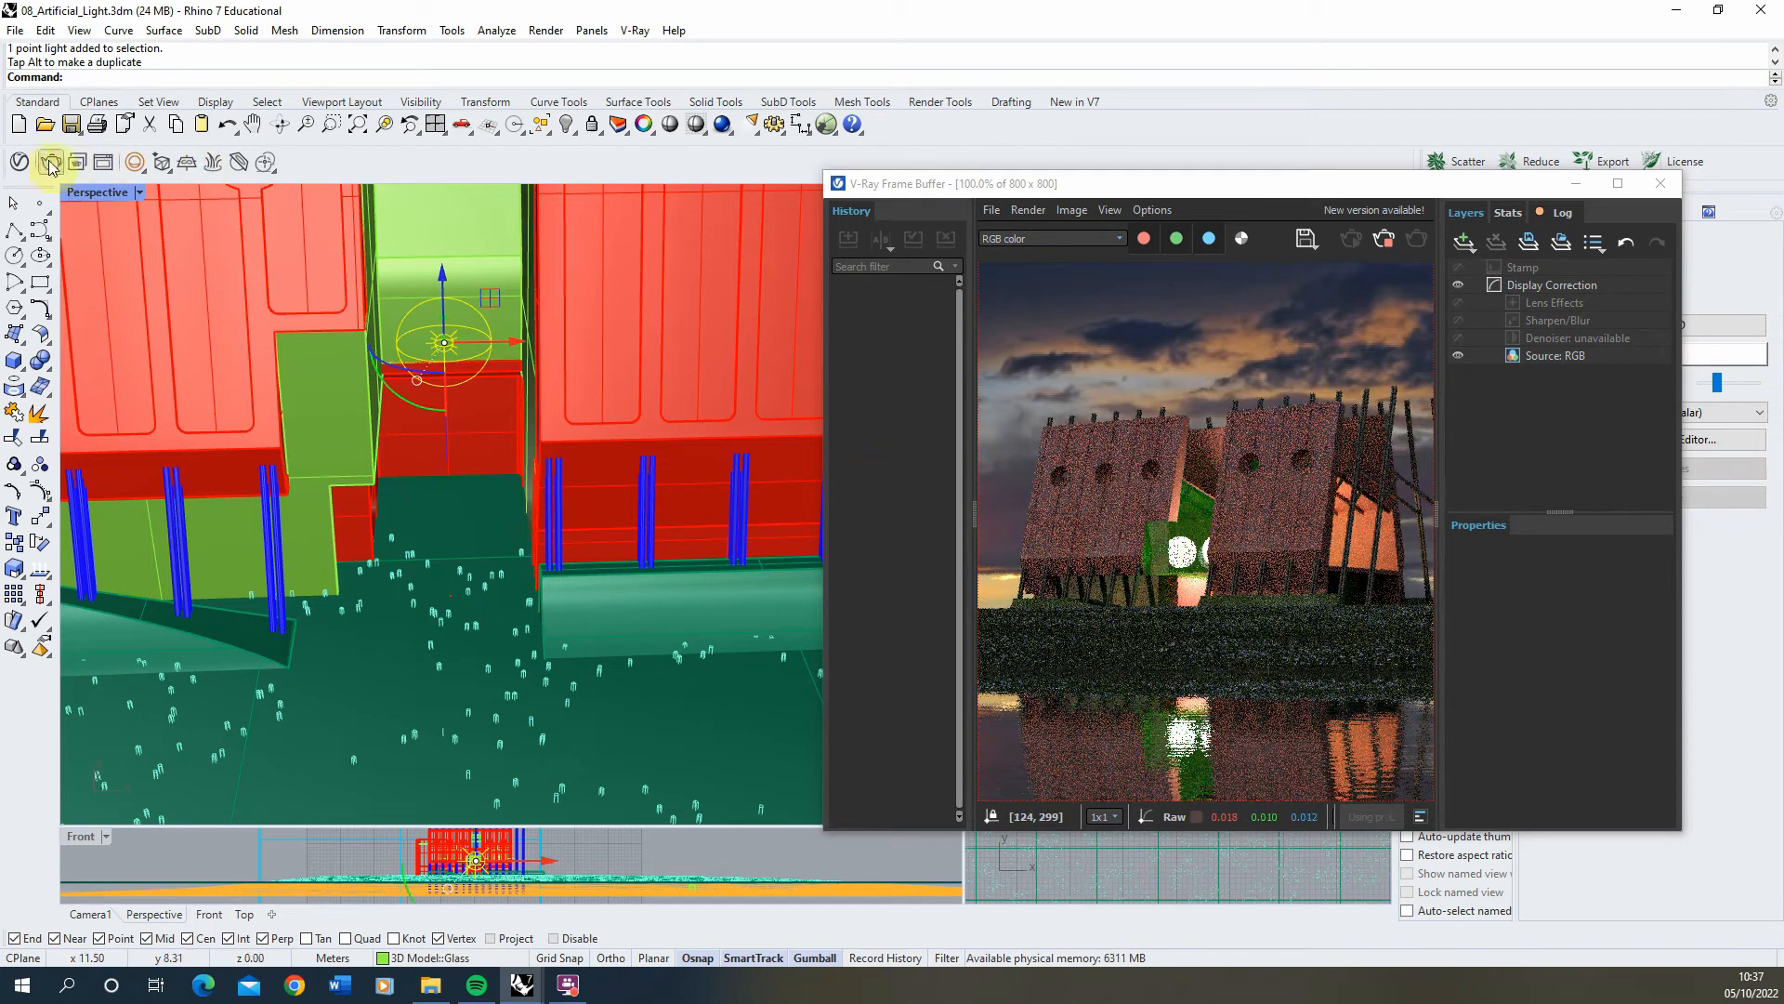
Step: Rename the new sphere light asset Sphere Light#1 as Atrium
left_click(50, 163)
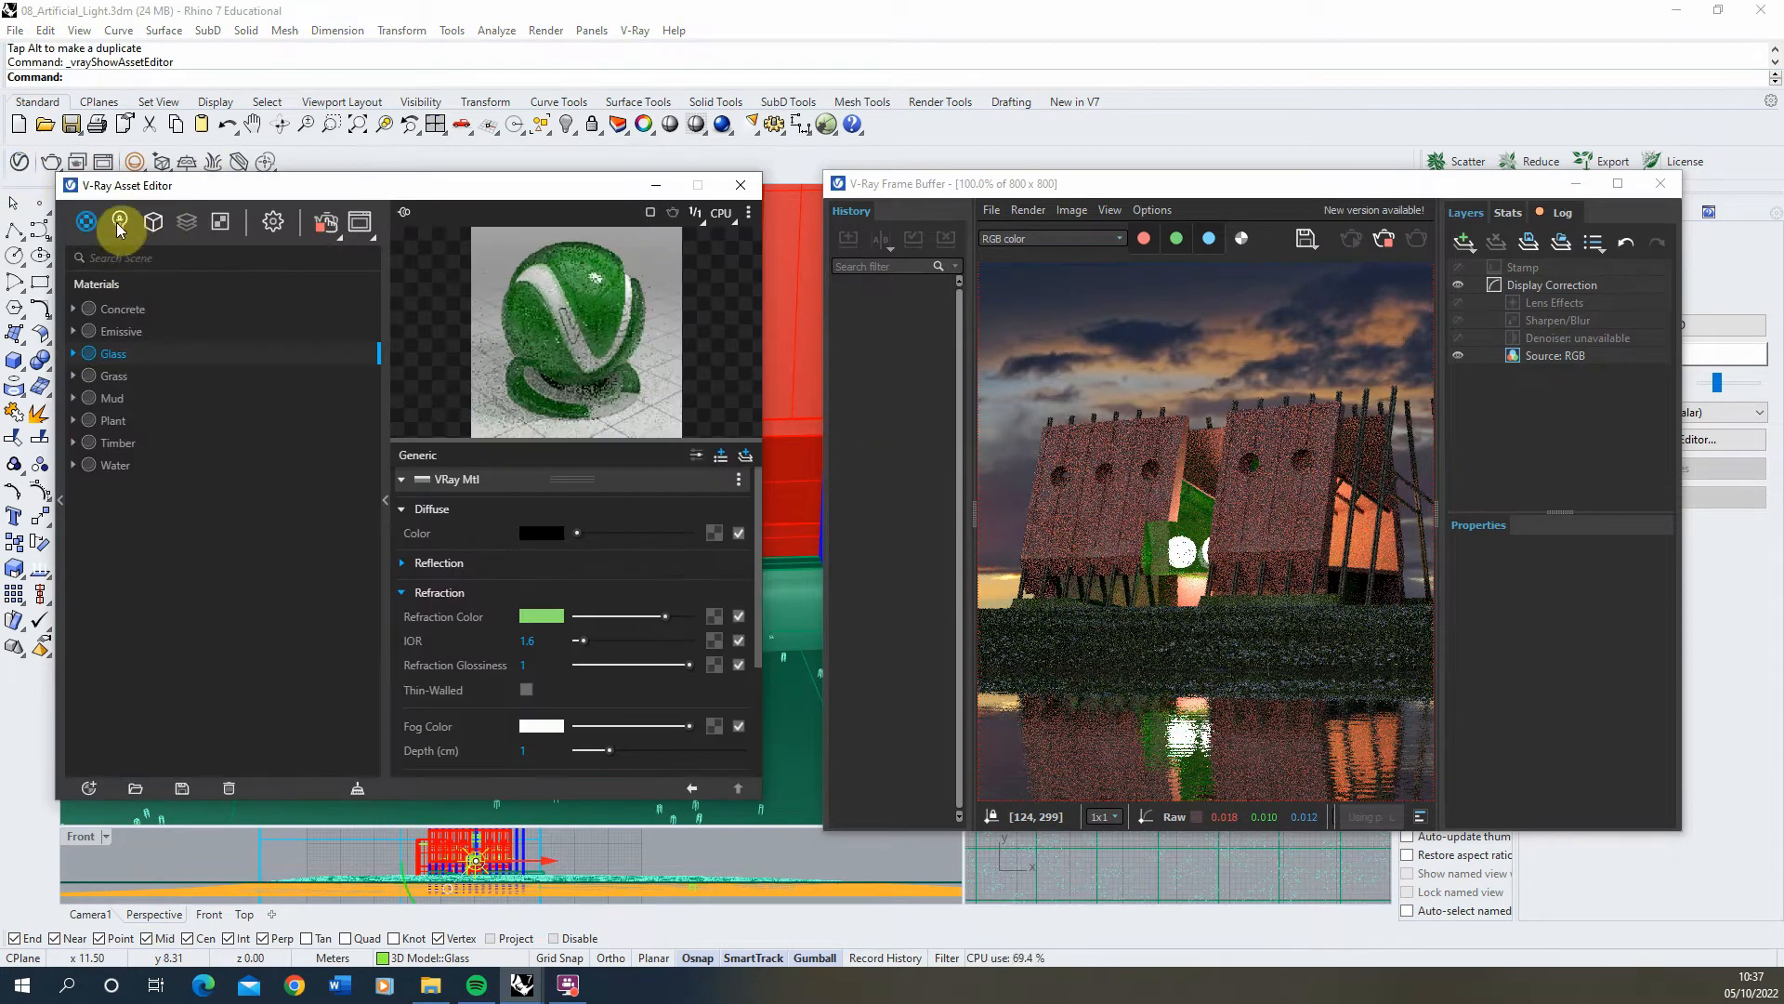
left_click(119, 223)
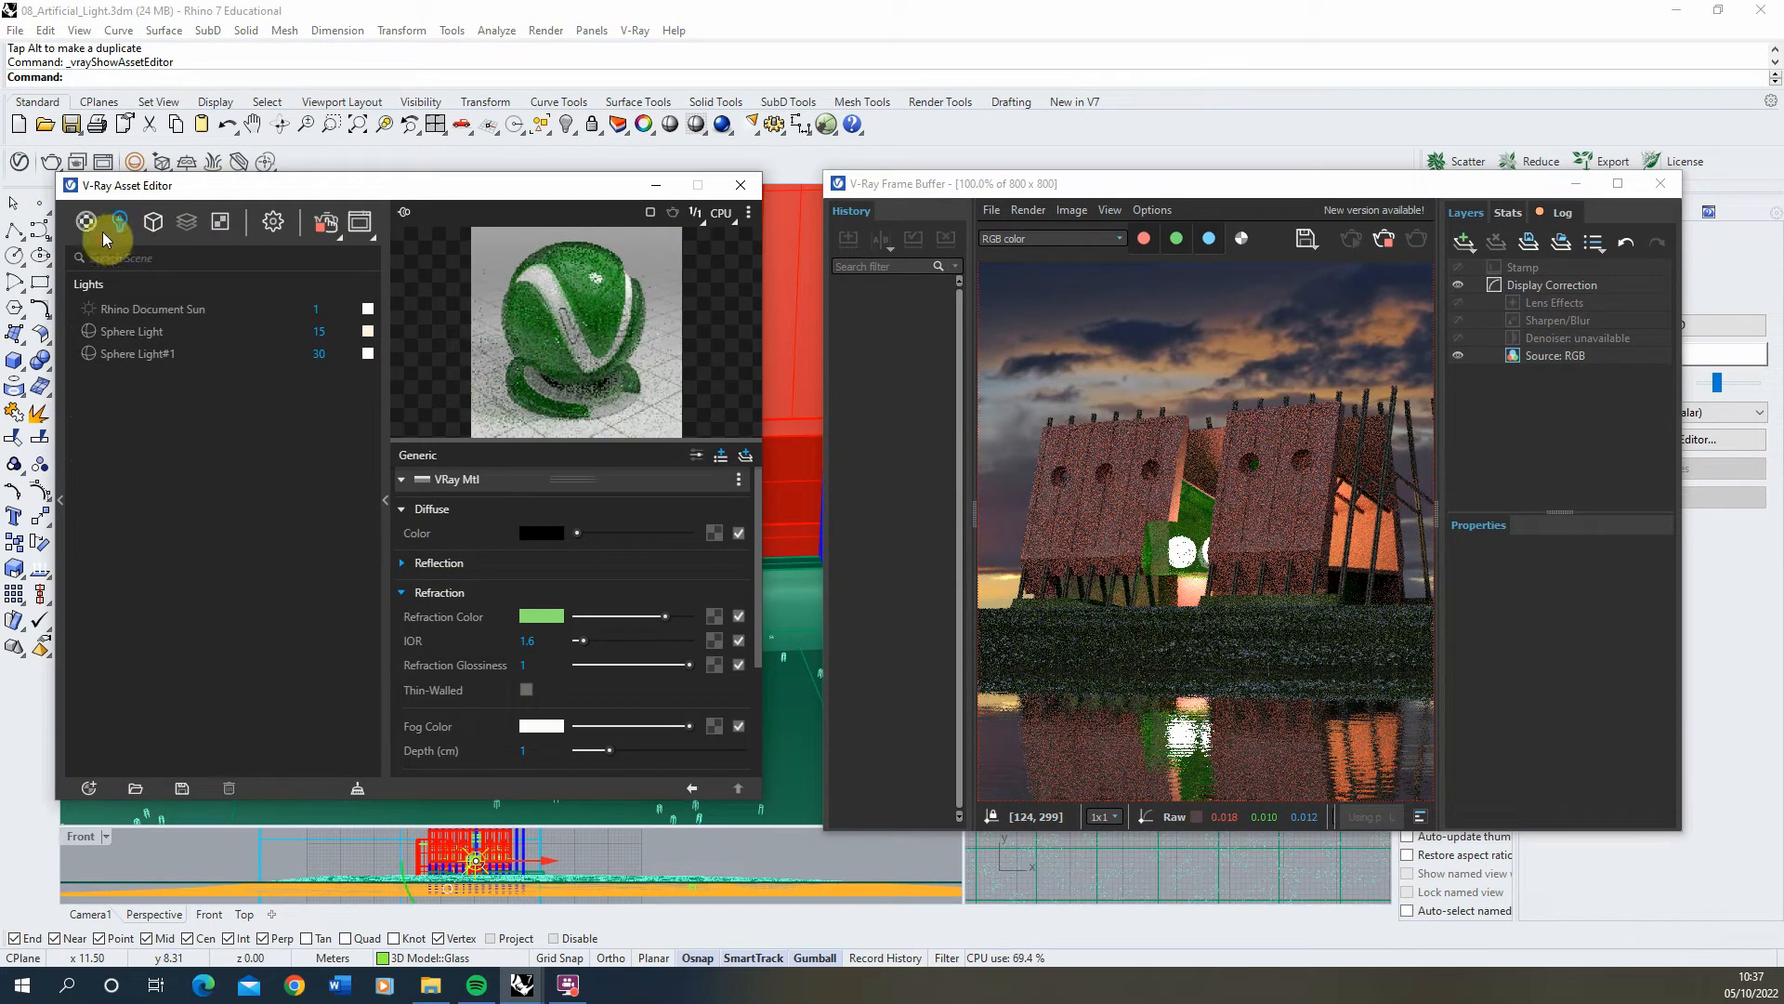
left_click(154, 353)
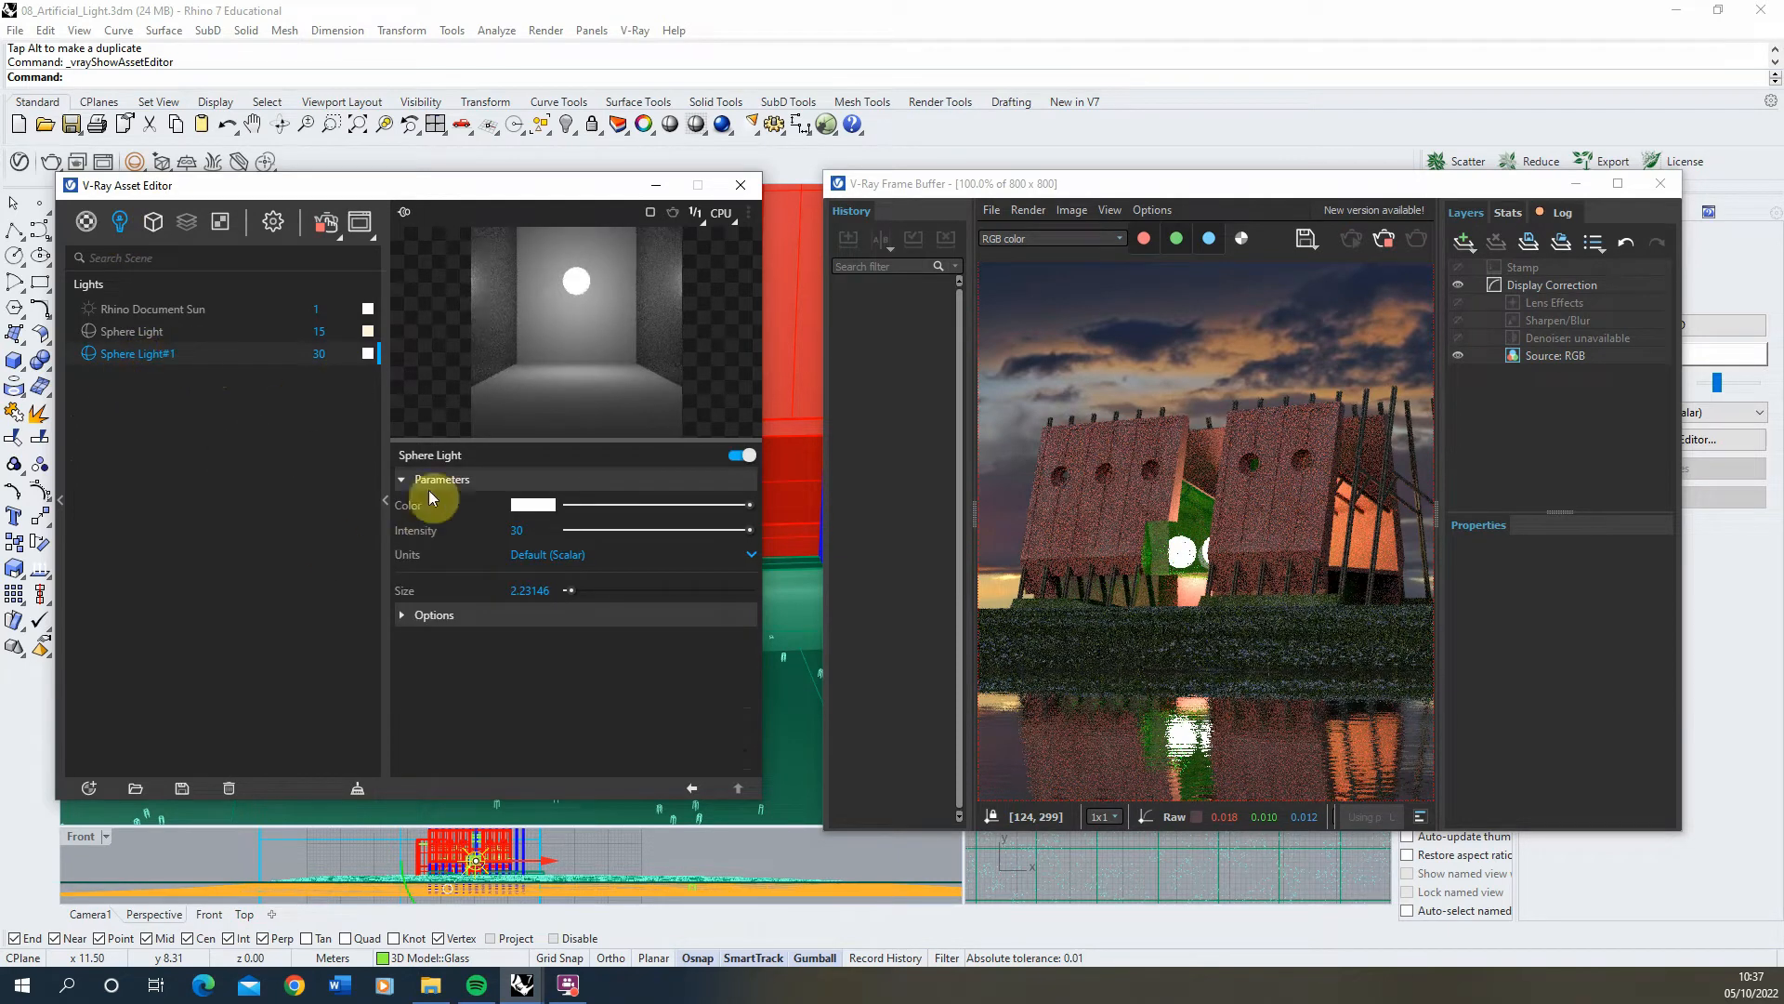
double_click(153, 354)
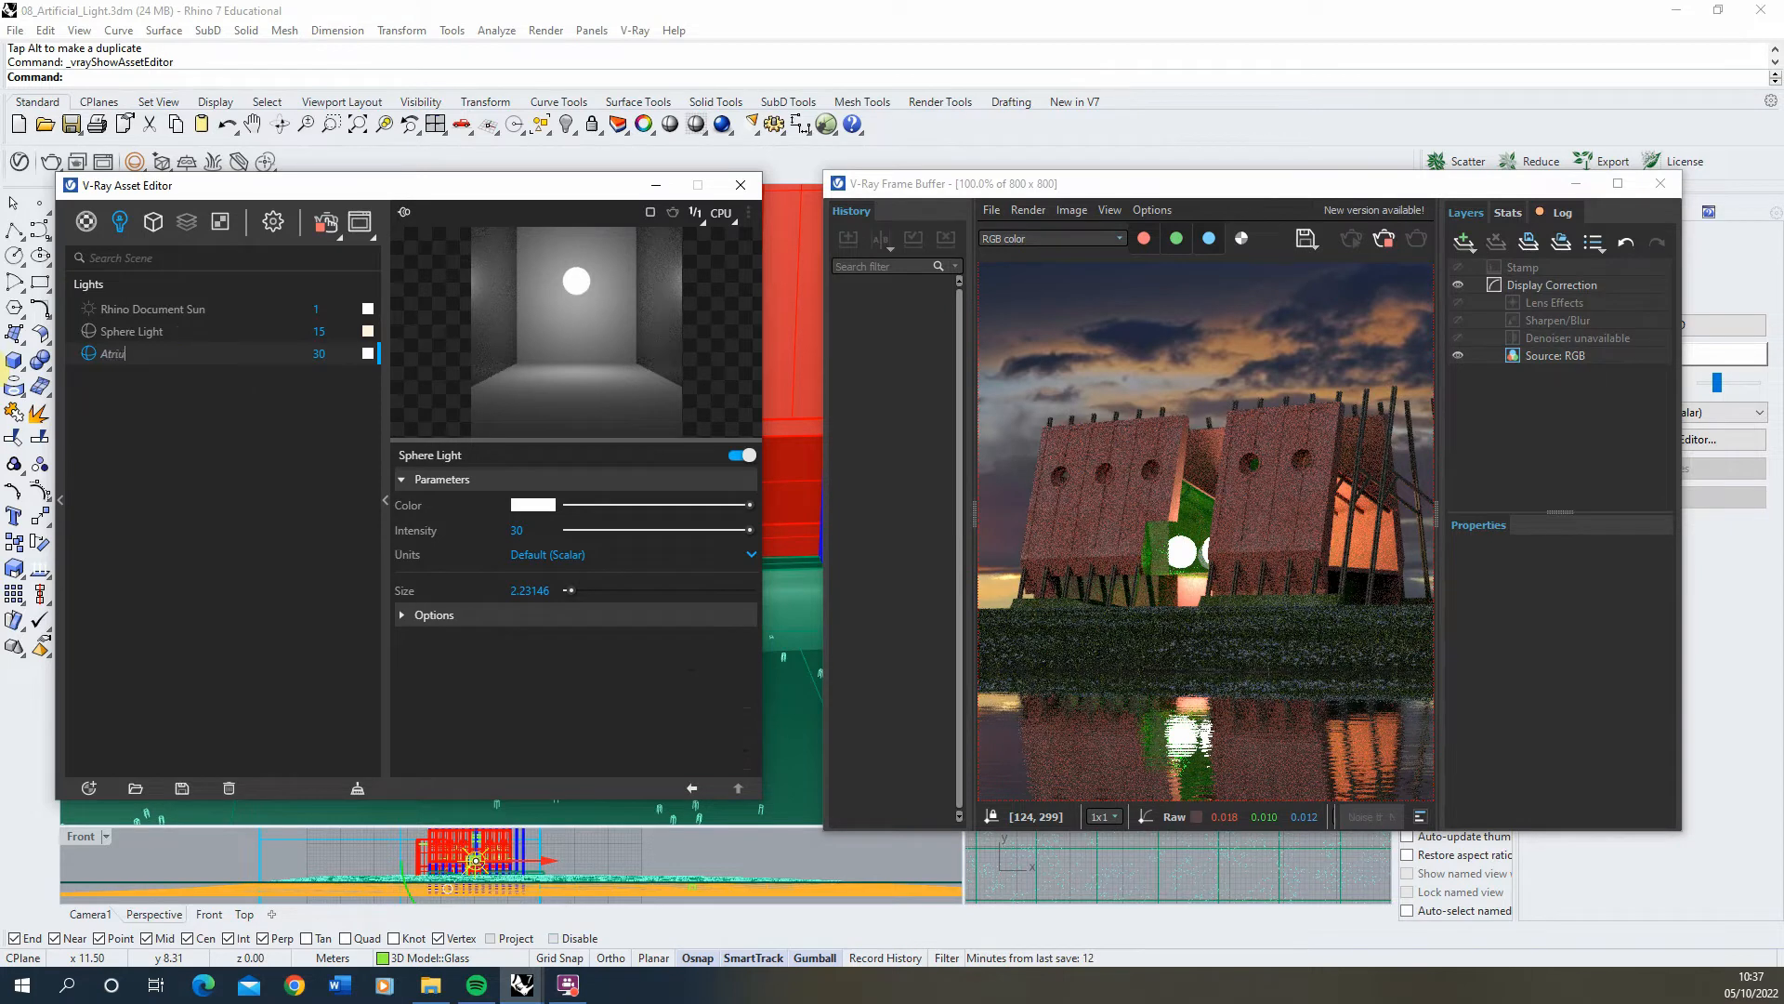
key("Return")
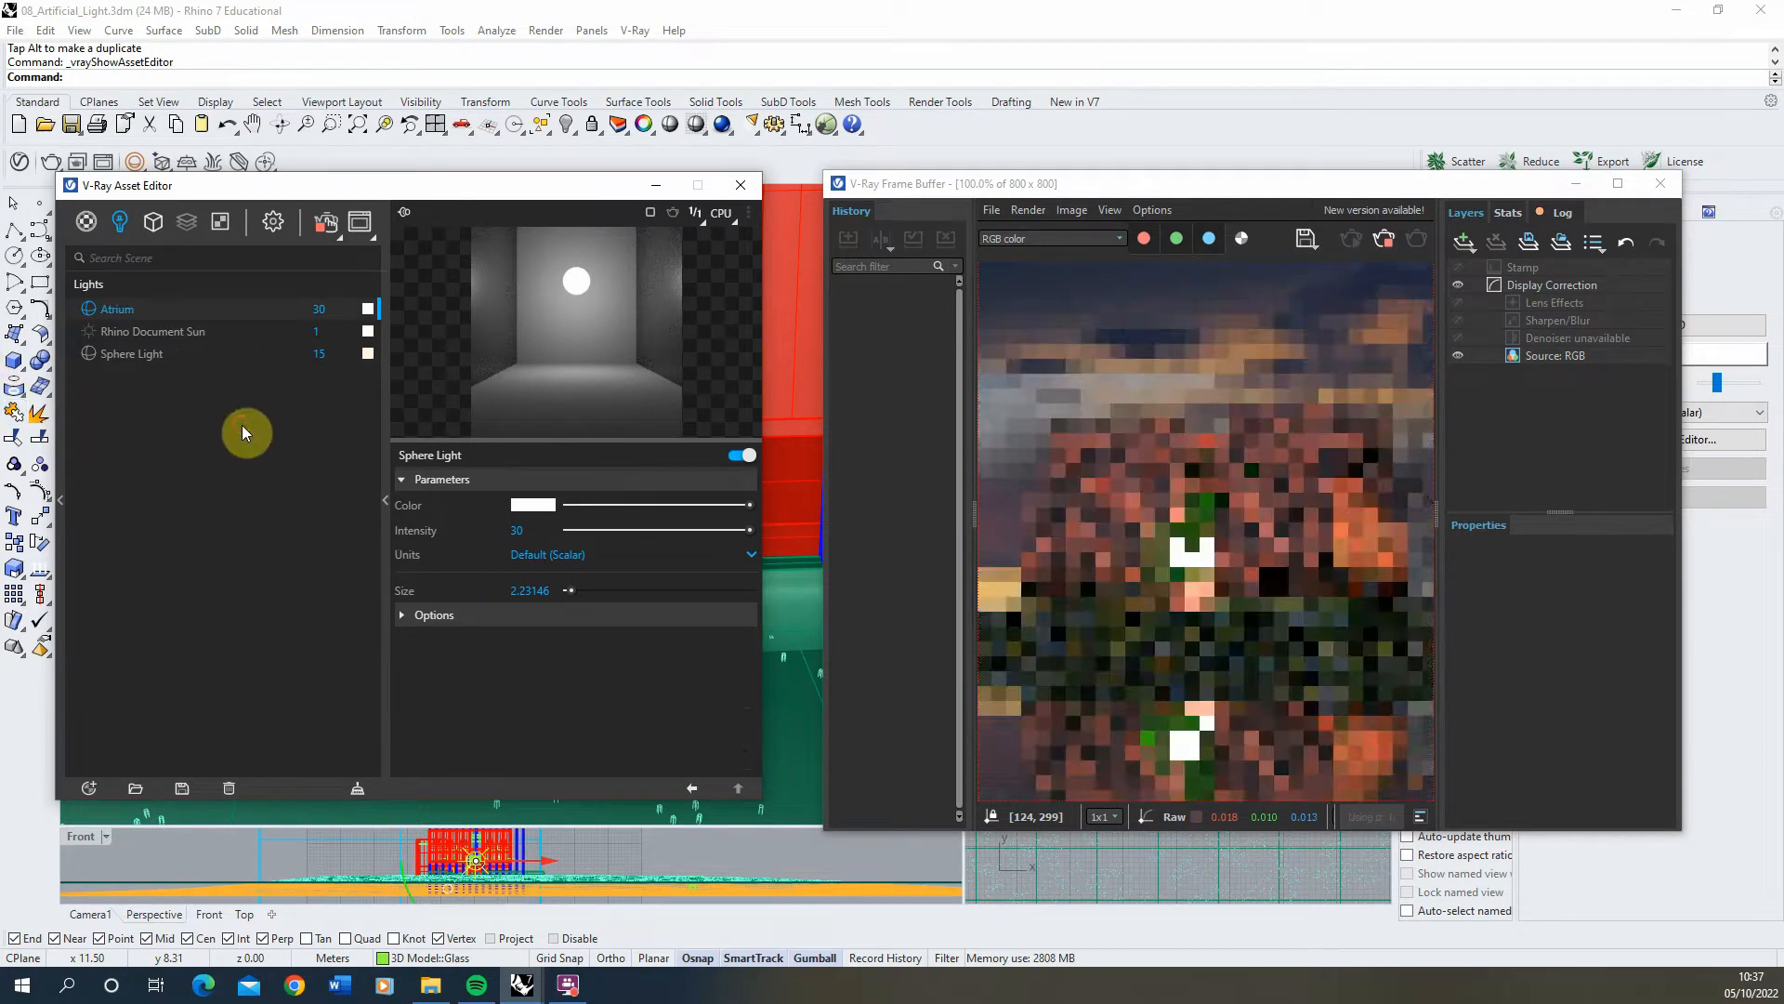
Step: Make the Atrium light invisible and turn off its Affect Reflections option
left_click(433, 615)
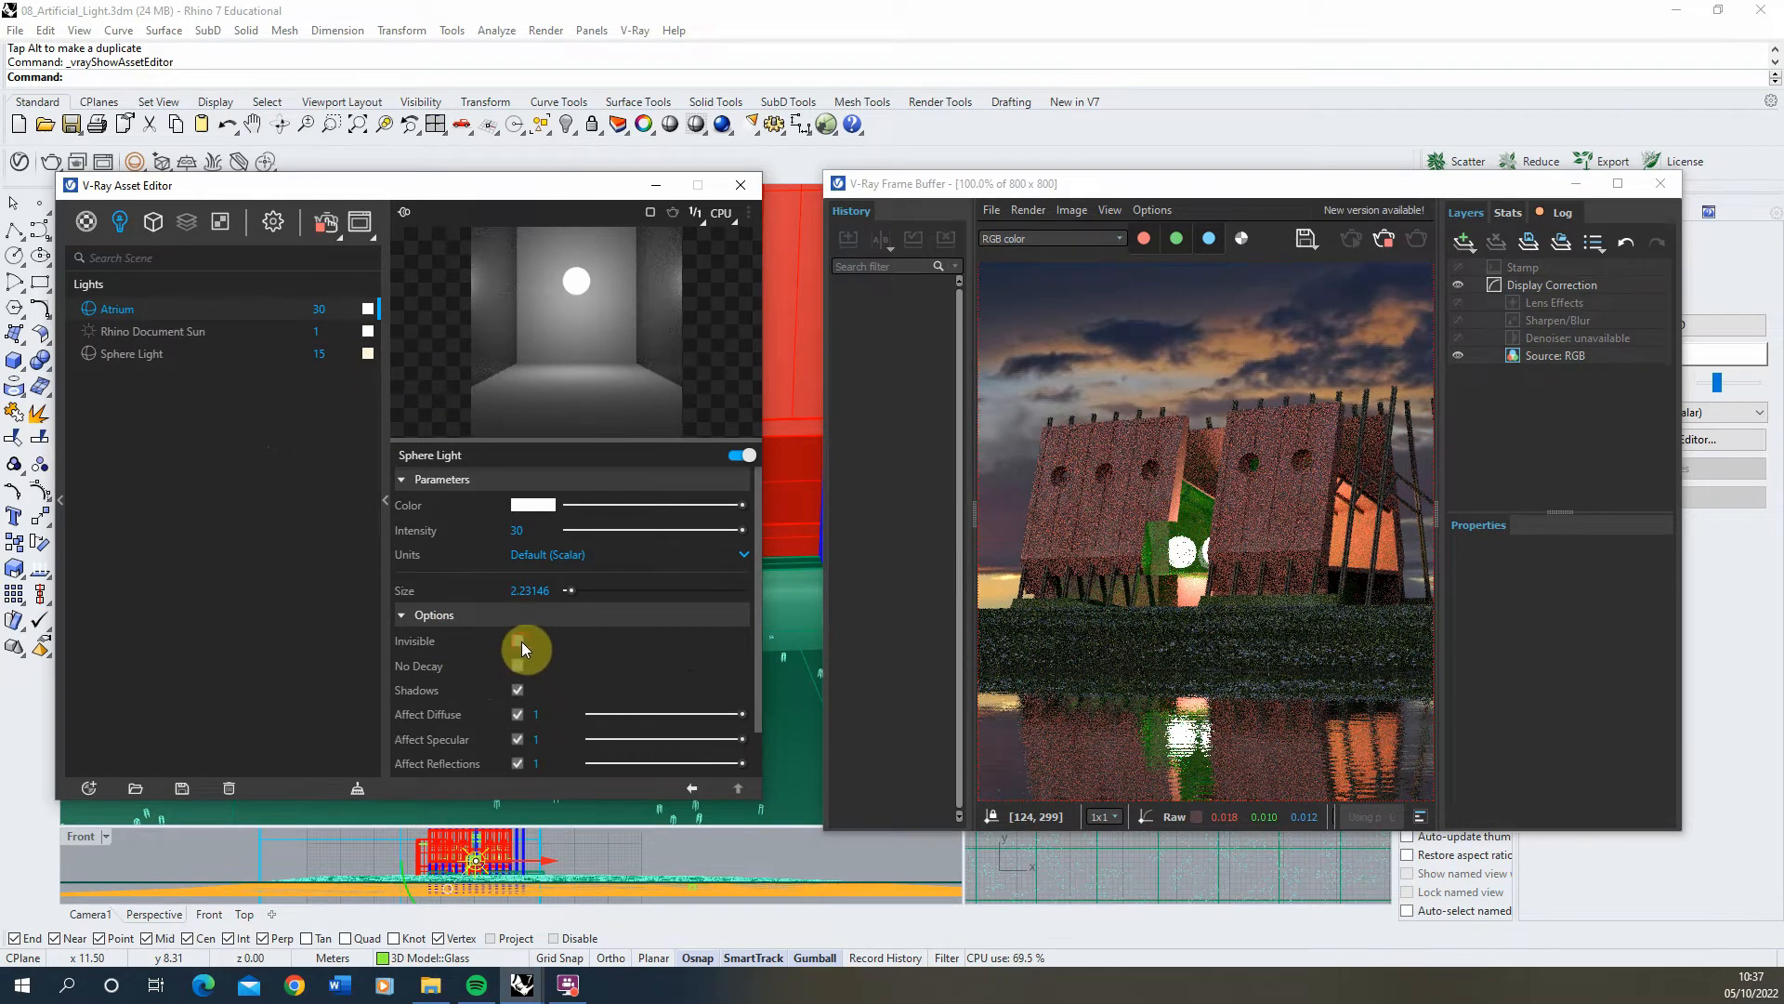
left_click(518, 641)
left_click(517, 763)
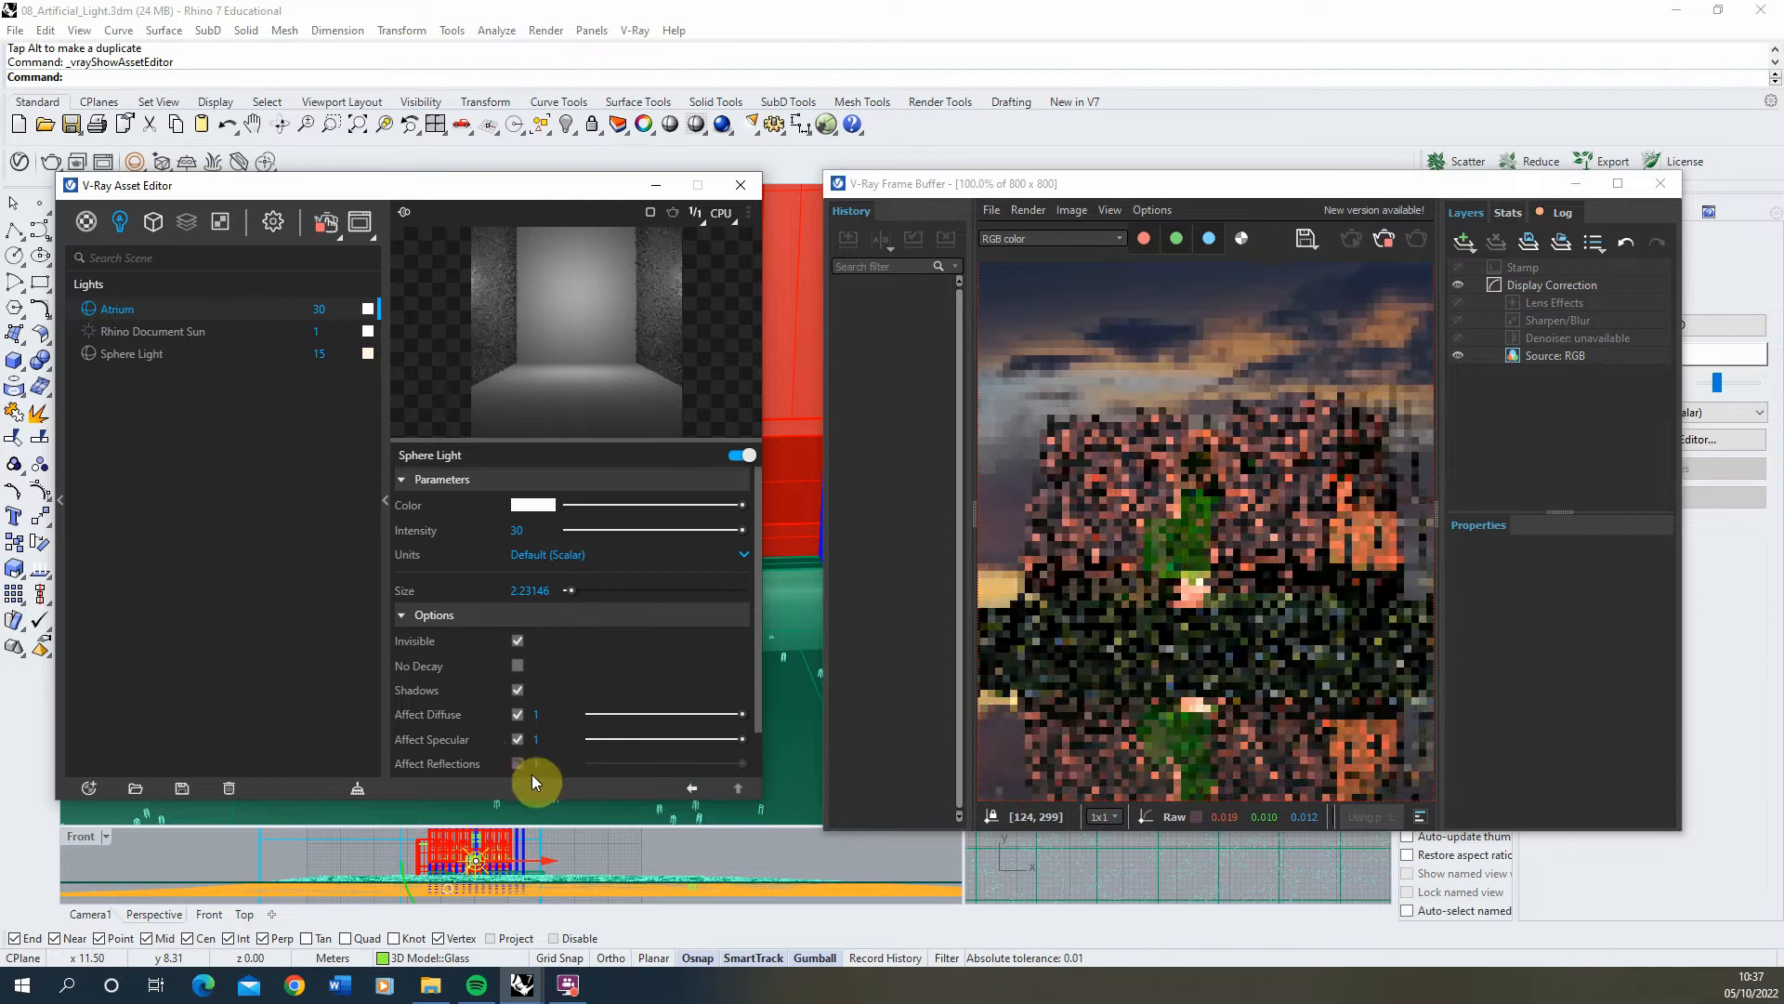
Step: Set the Atrium light's colour to a warm cream with hue 0.098, saturation 0.18 and value 1, and its intensity to 10
left_click(517, 506)
left_click_drag(462, 498, 467, 522)
left_click_drag(258, 500, 243, 490)
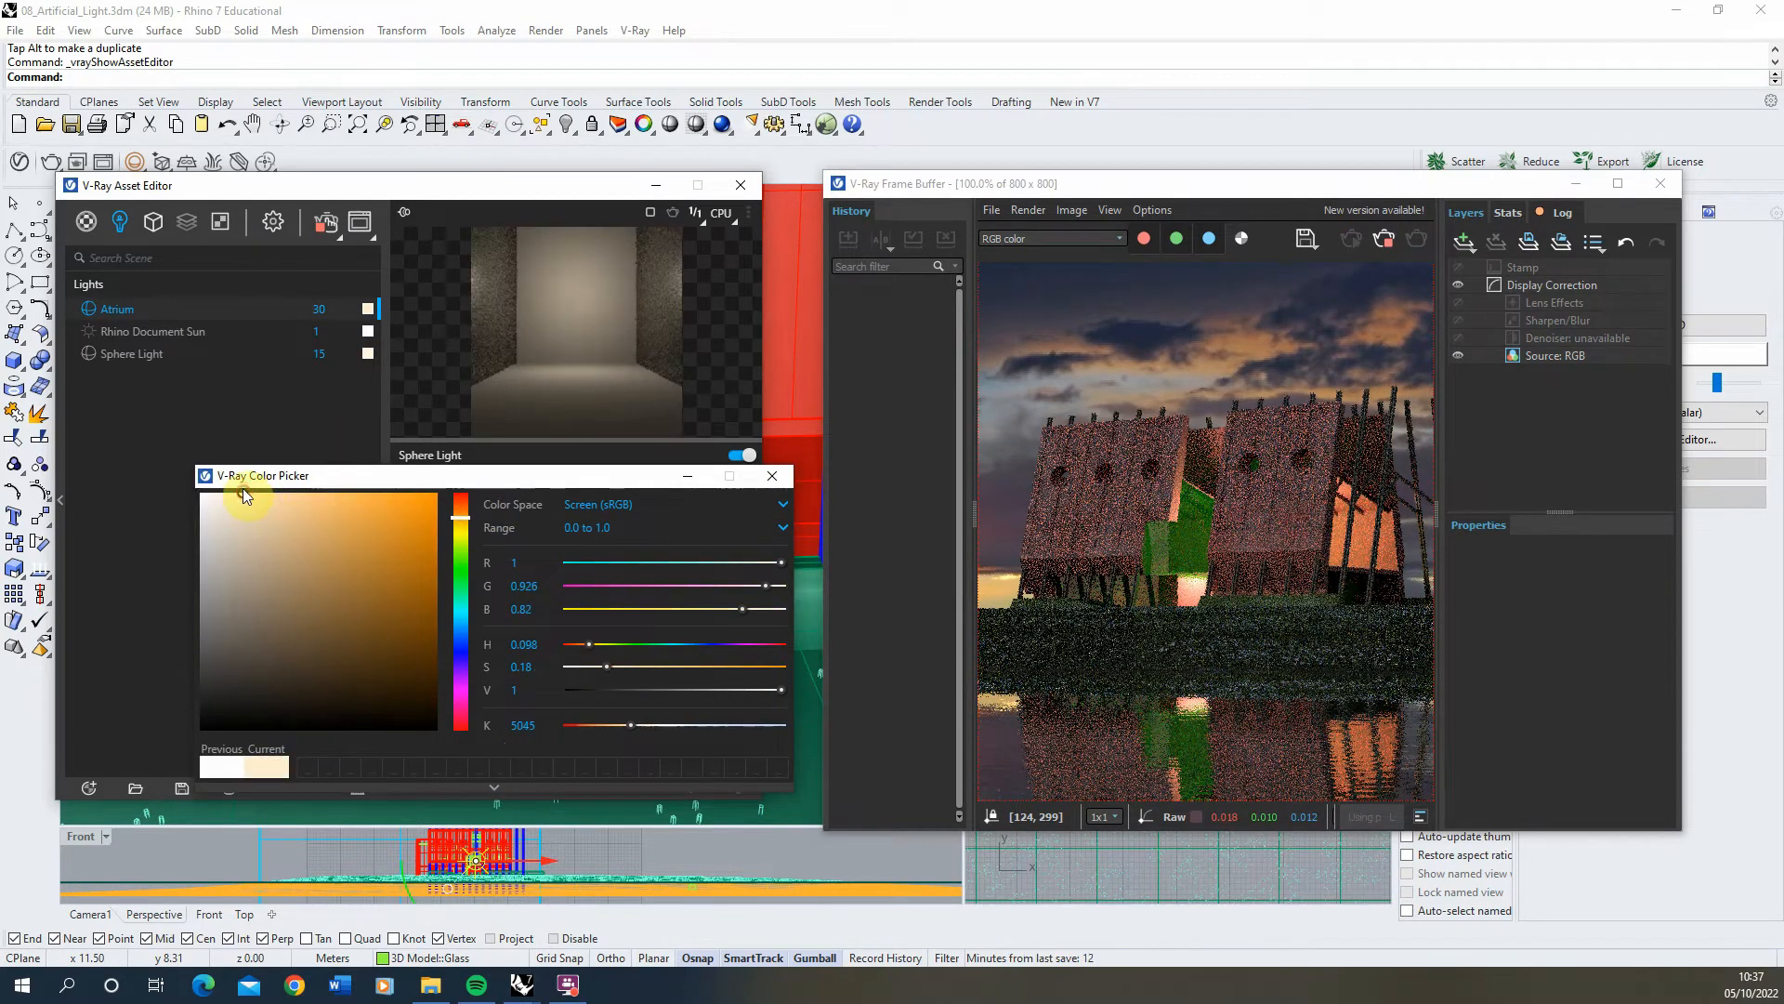
left_click(765, 478)
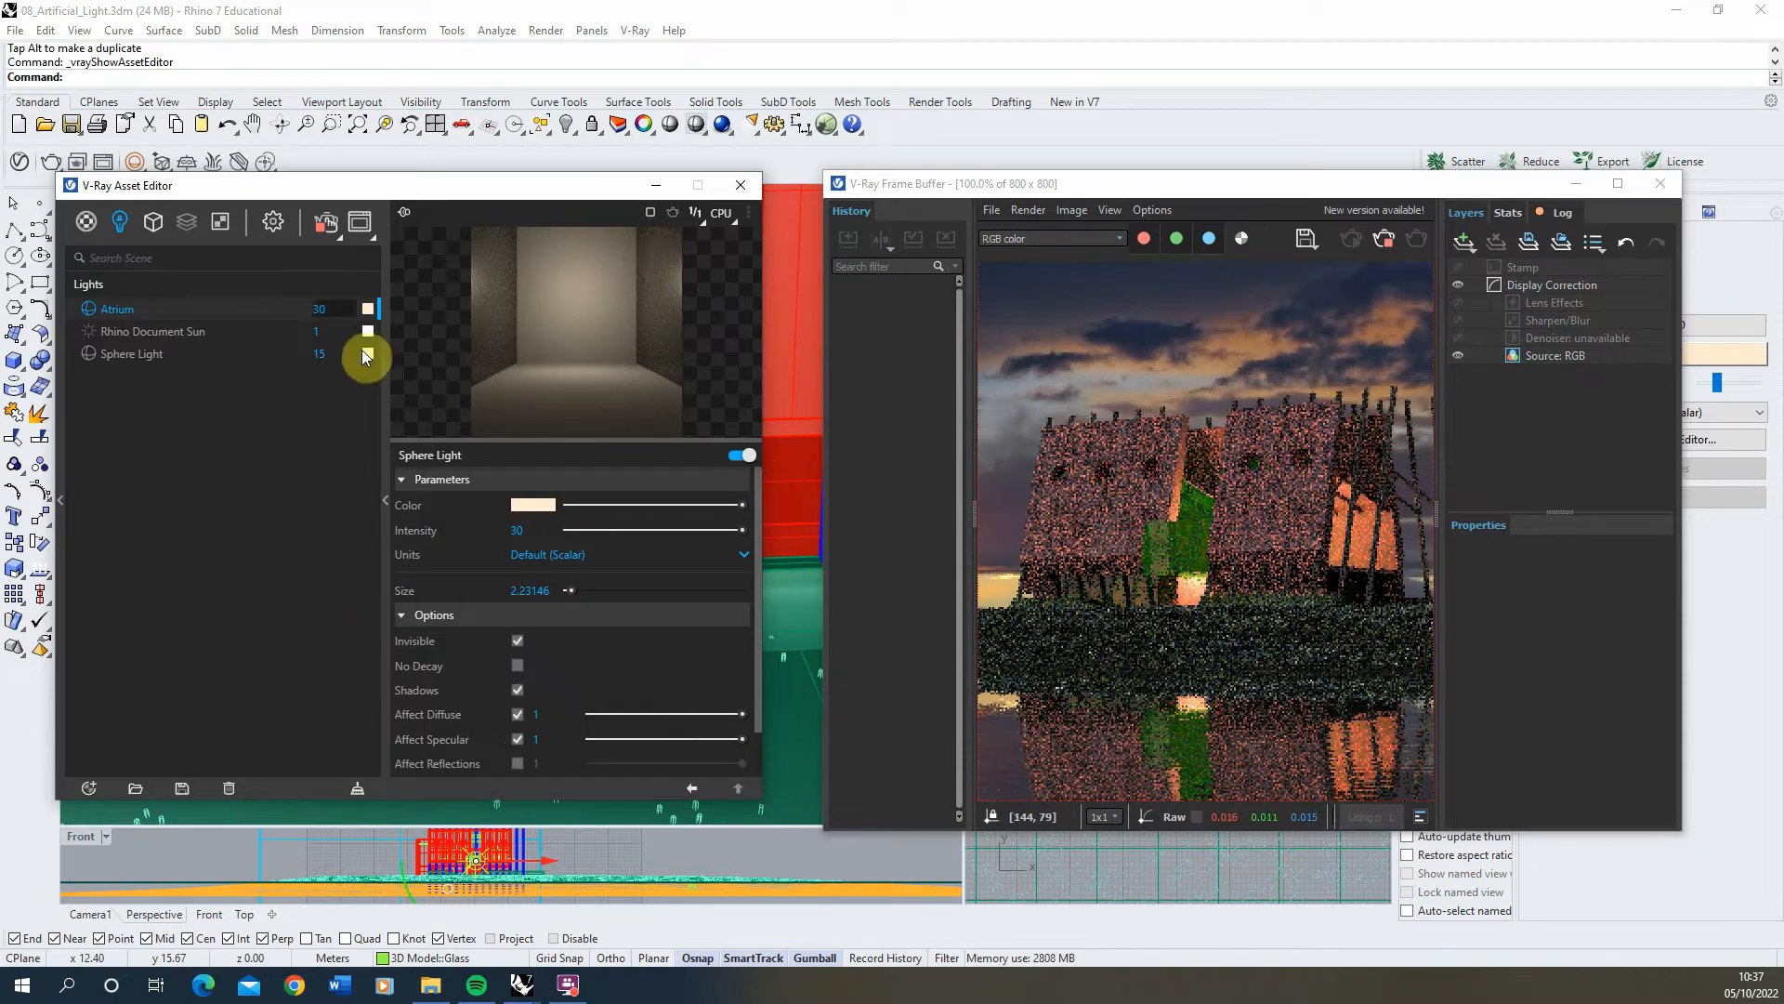
left_click_drag(533, 536, 389, 524)
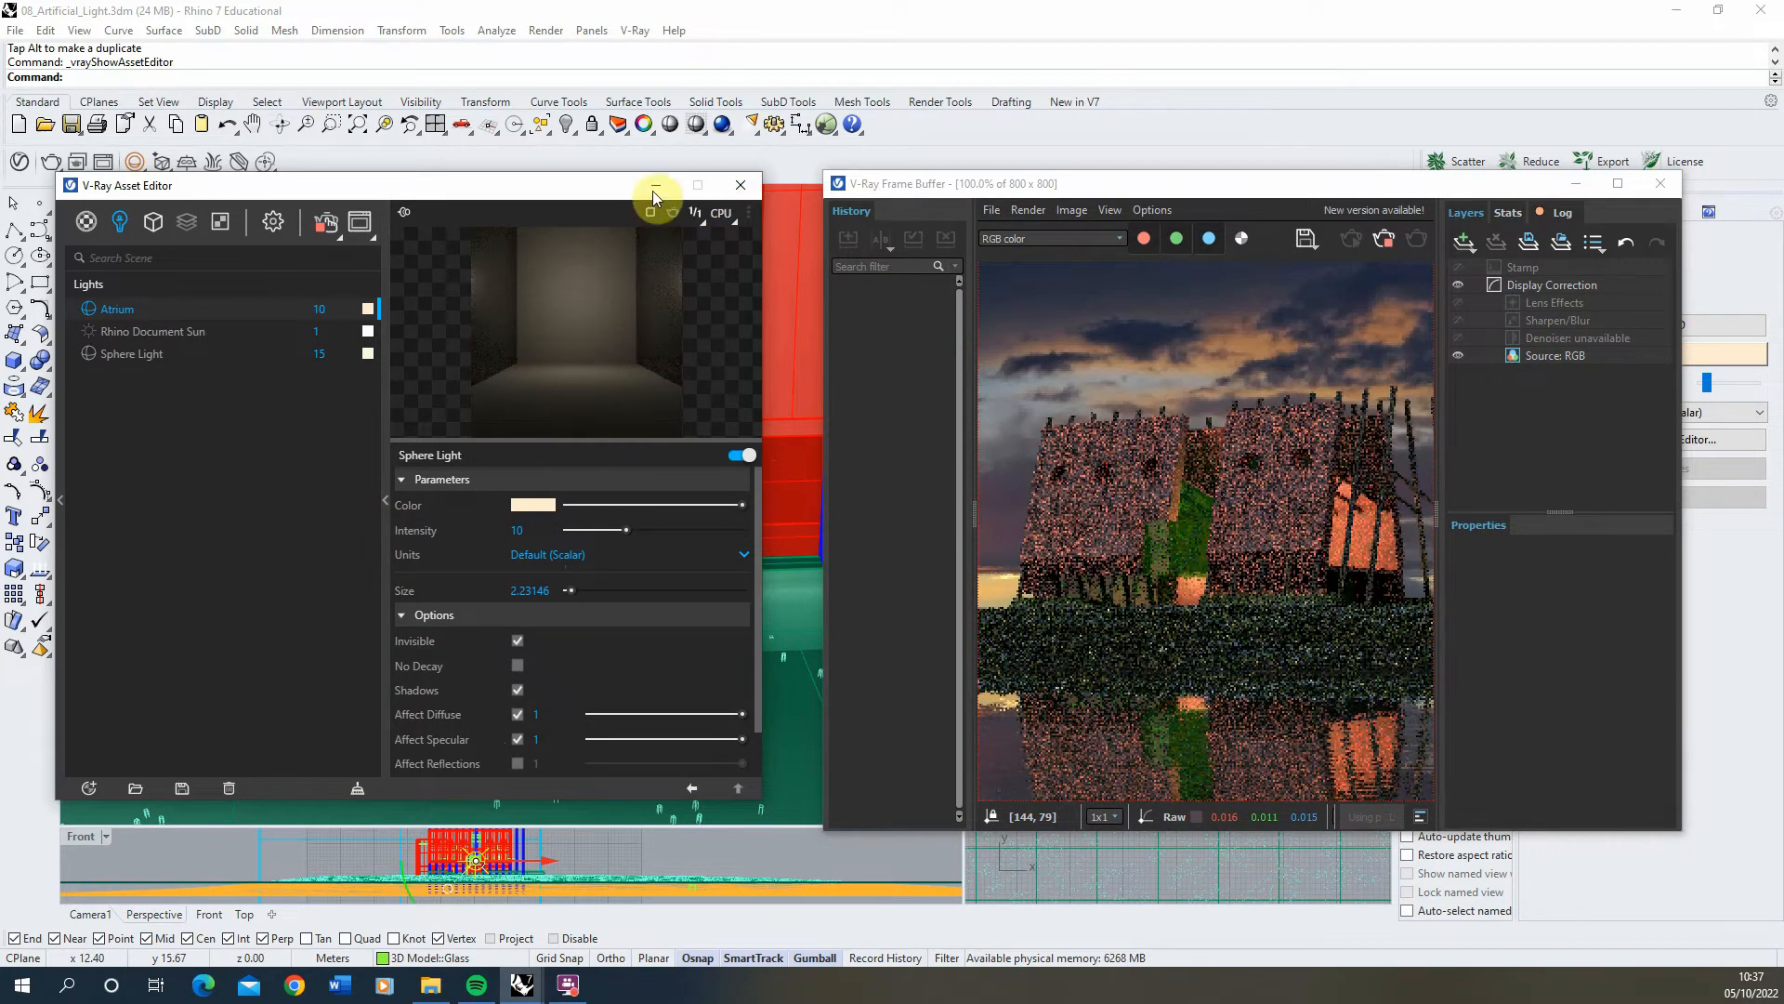
left_click(655, 185)
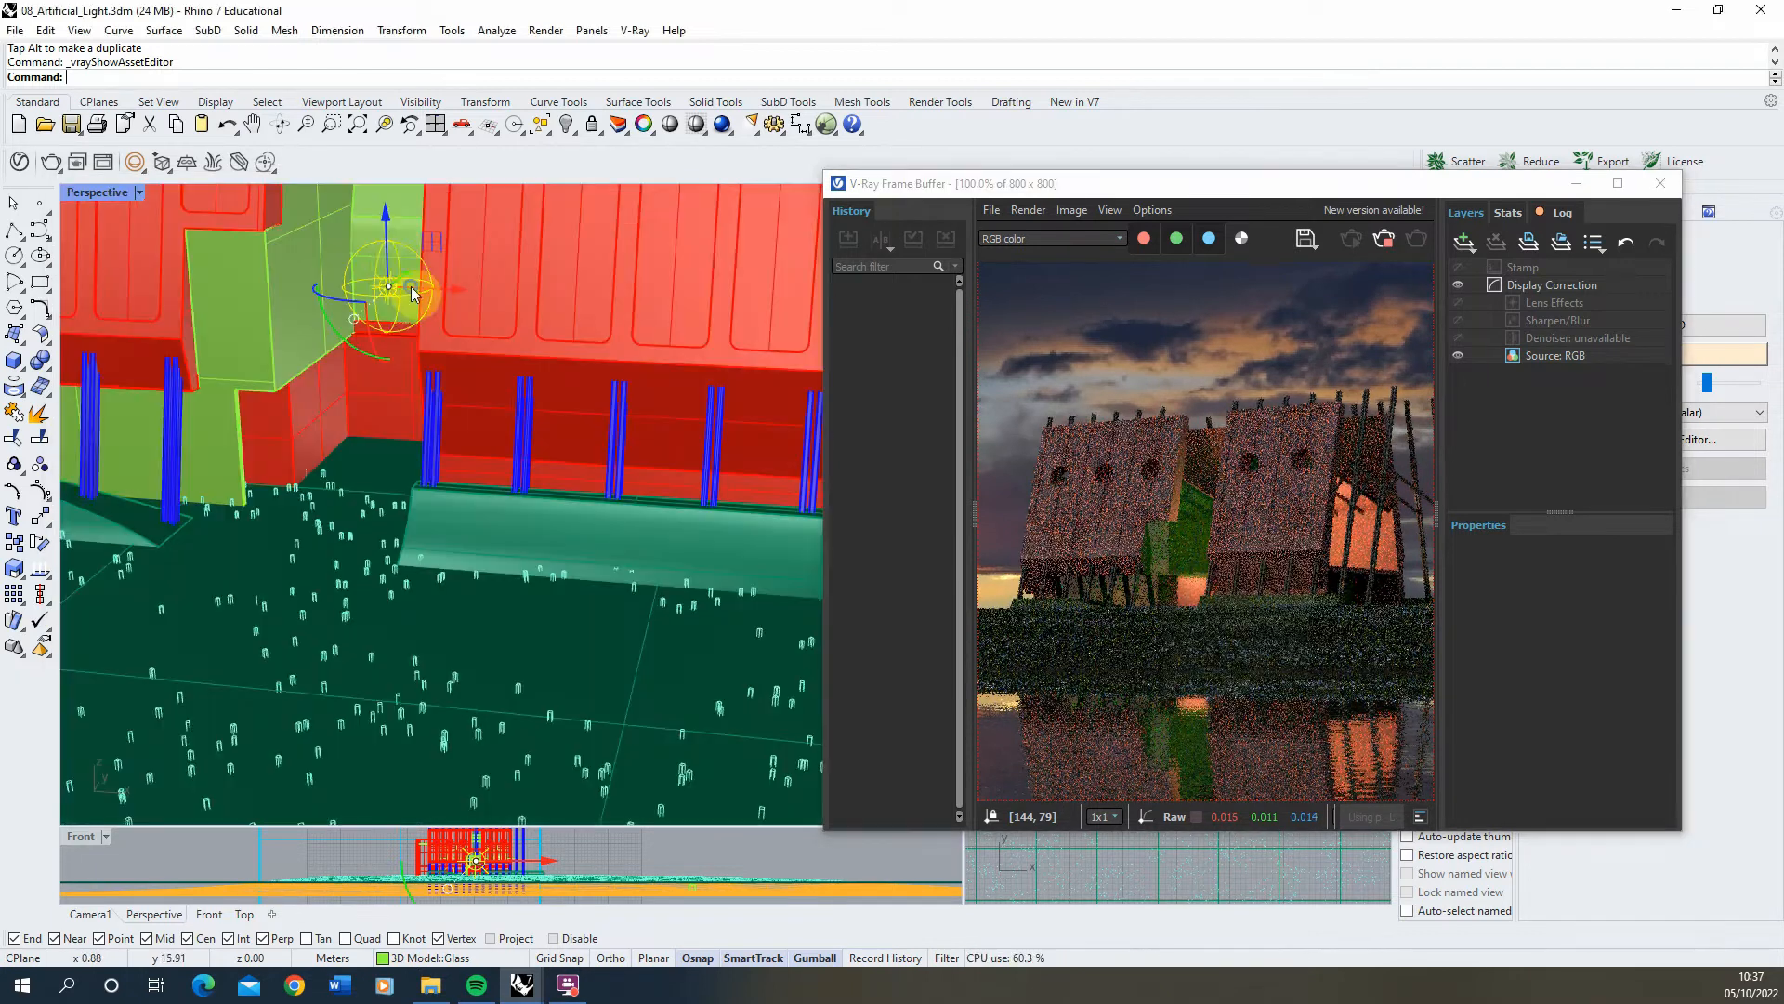
Step: Nudge the Atrium sphere light slightly higher in the gap between the building blocks and check the glow in the render
left_click_drag(414, 294, 394, 256)
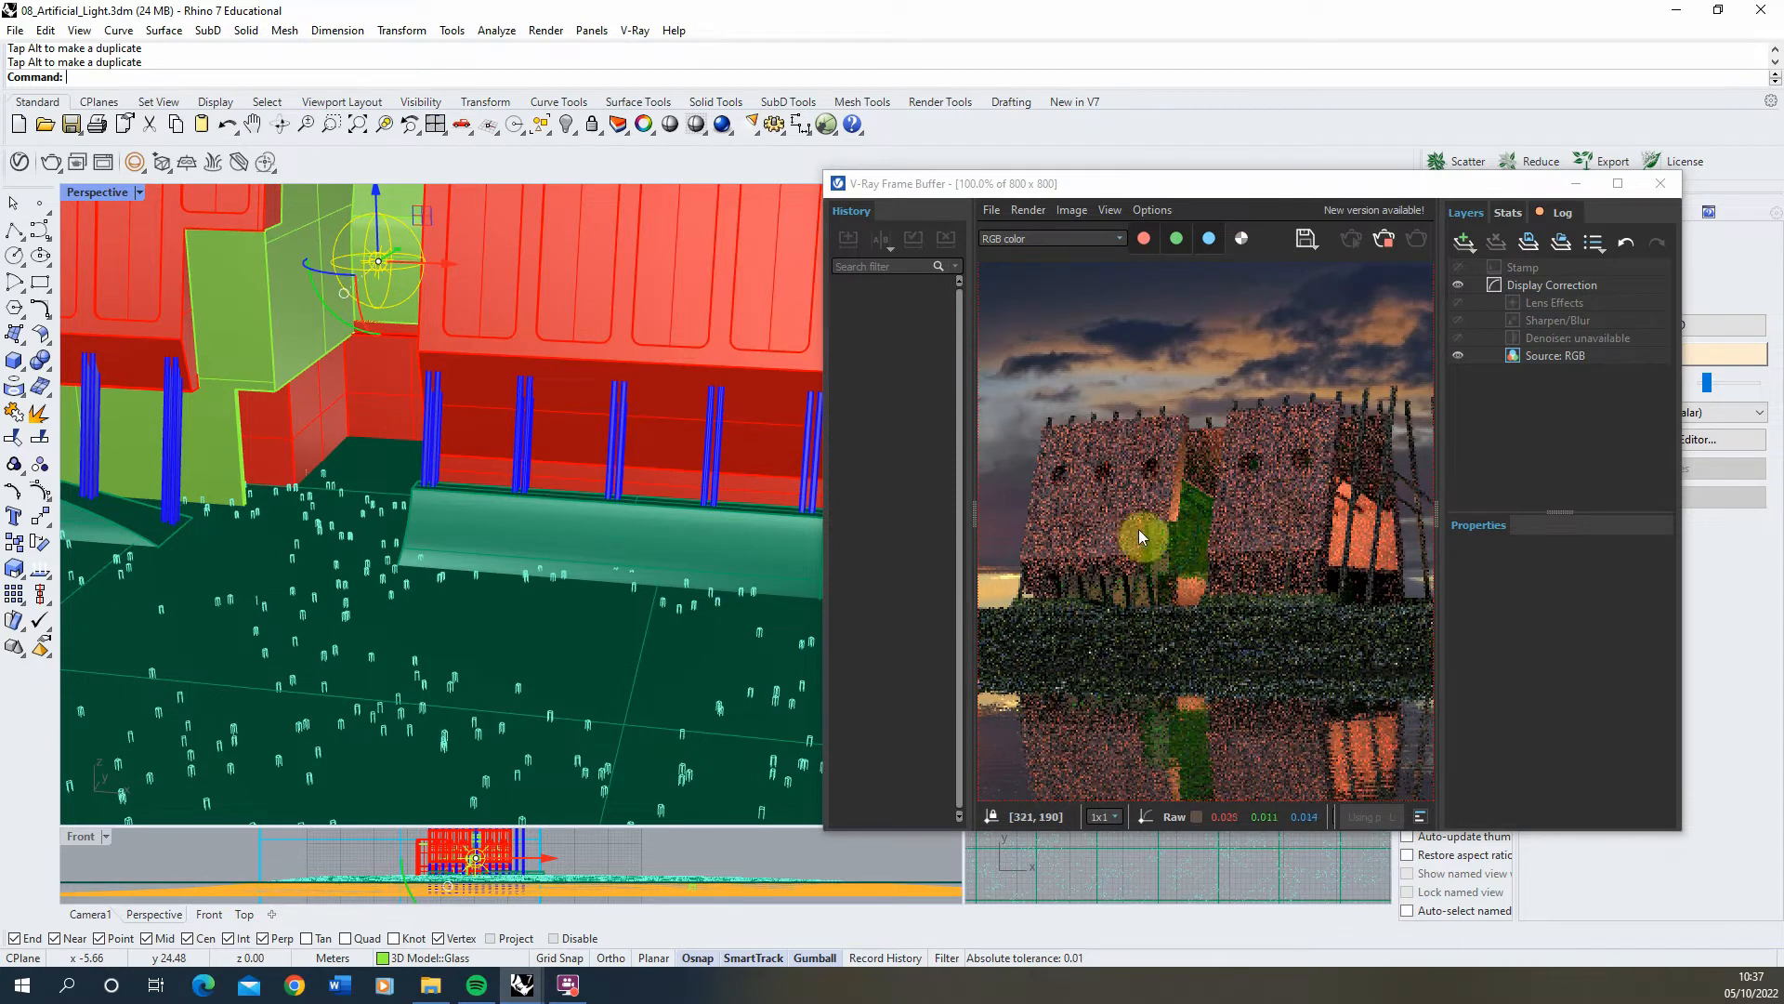
left_click_drag(384, 234, 384, 216)
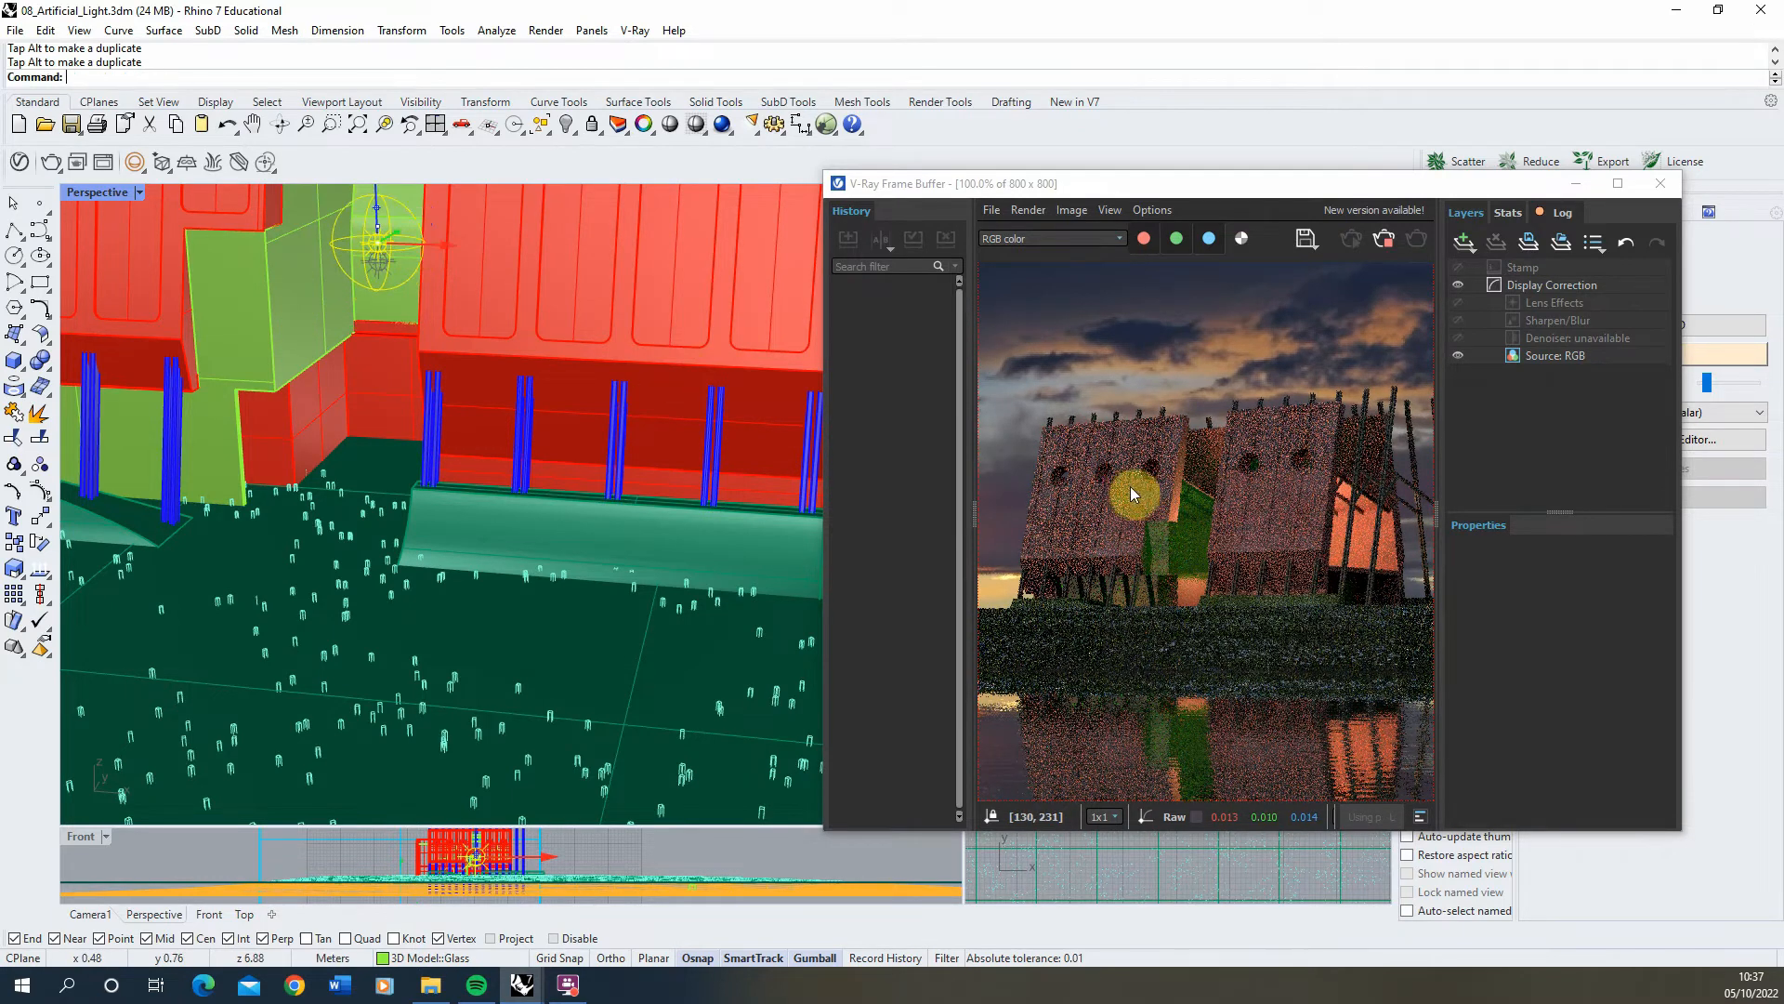
scroll(1235, 554, "down", 2)
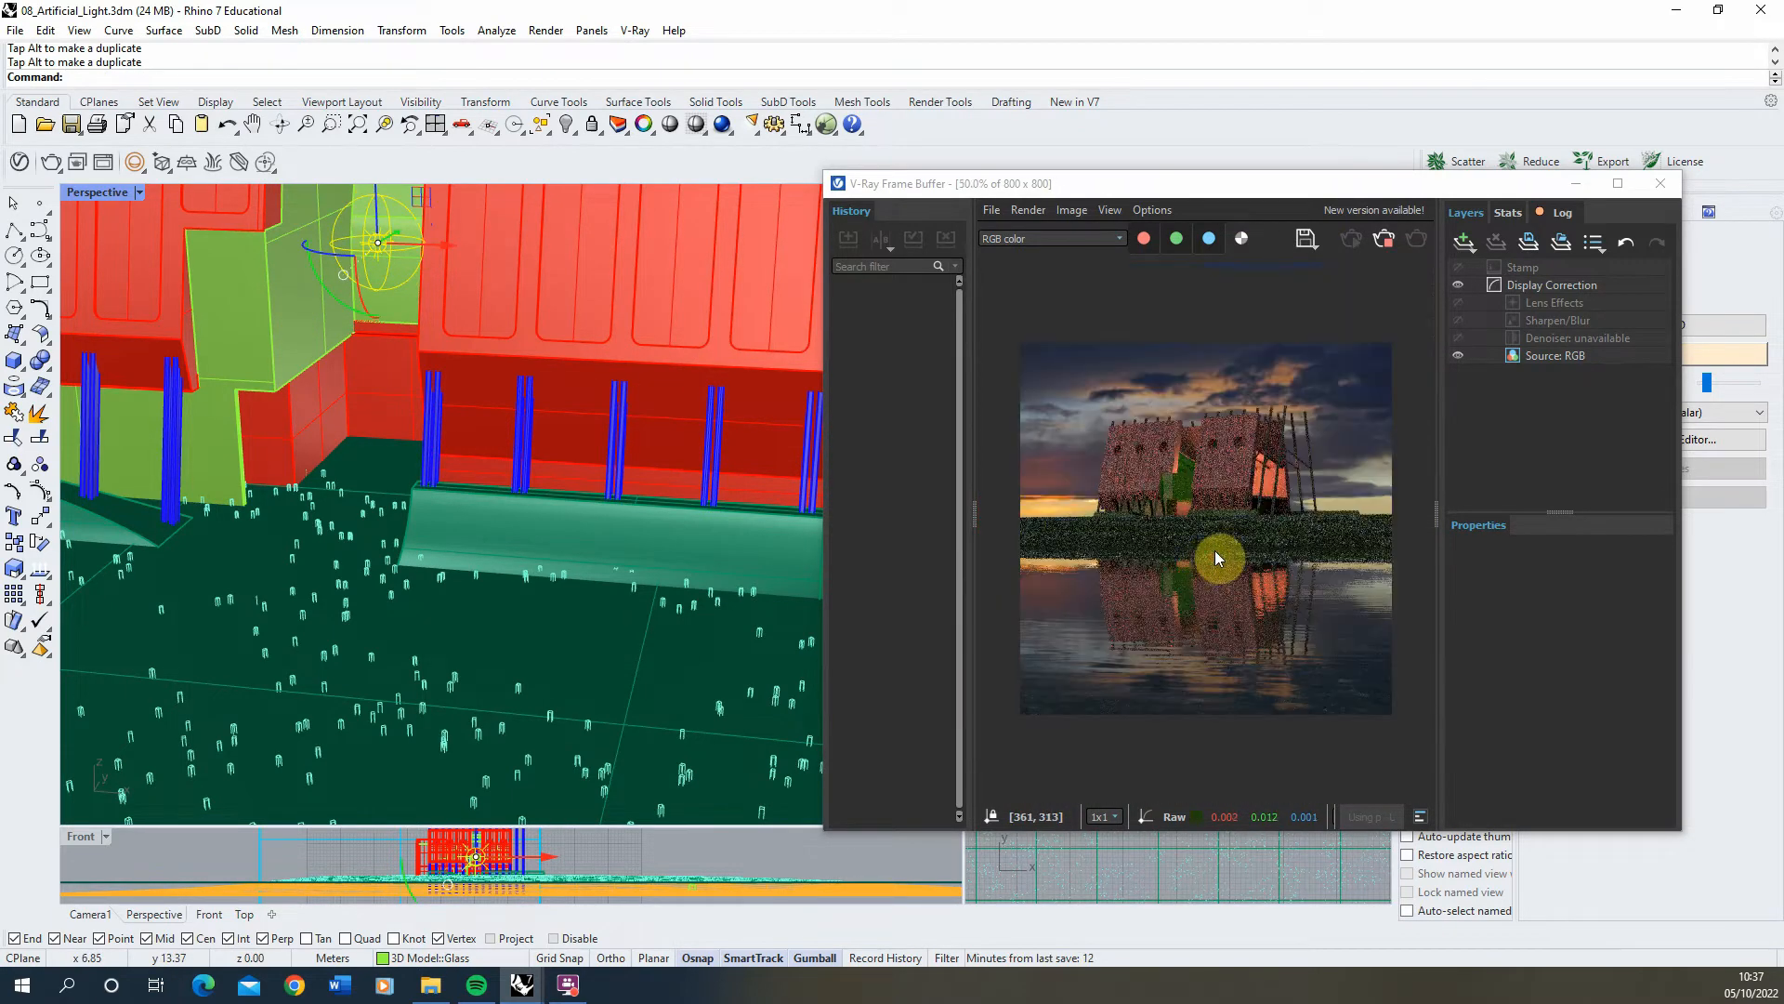
scroll(1214, 550, "up", 2)
scroll(1232, 556, "down", 1)
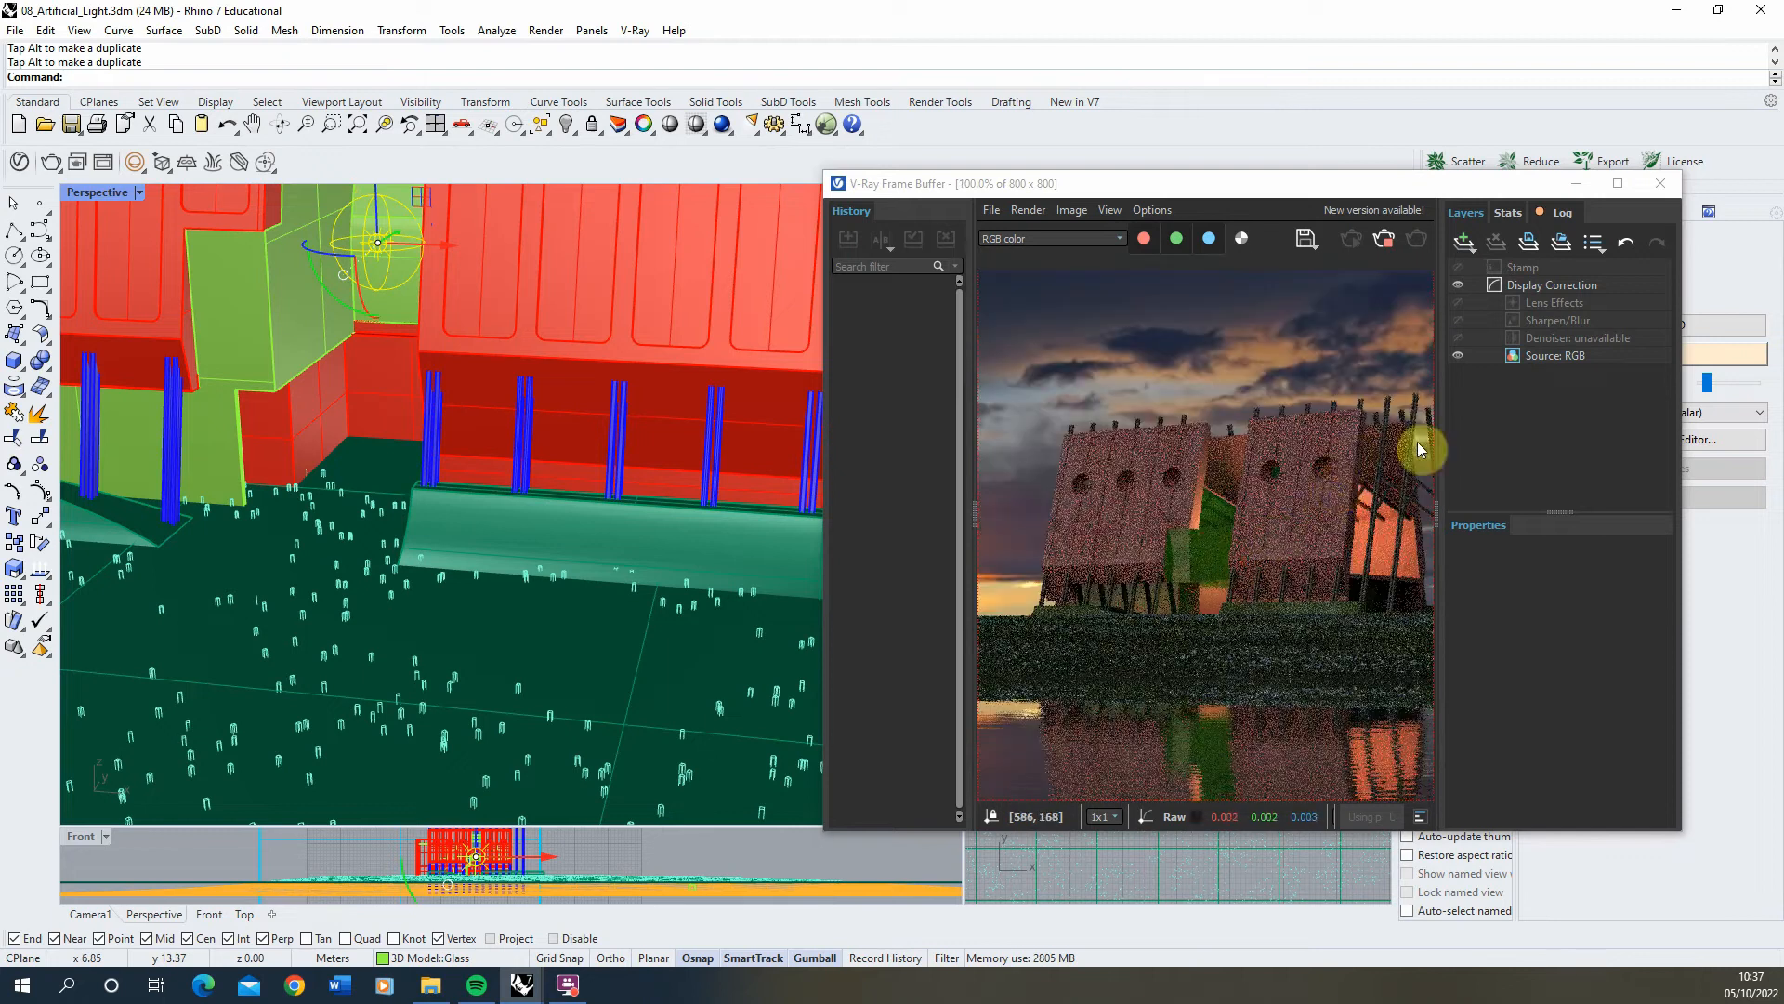
scroll(1301, 515, "down", 2)
scroll(1083, 431, "up", 2)
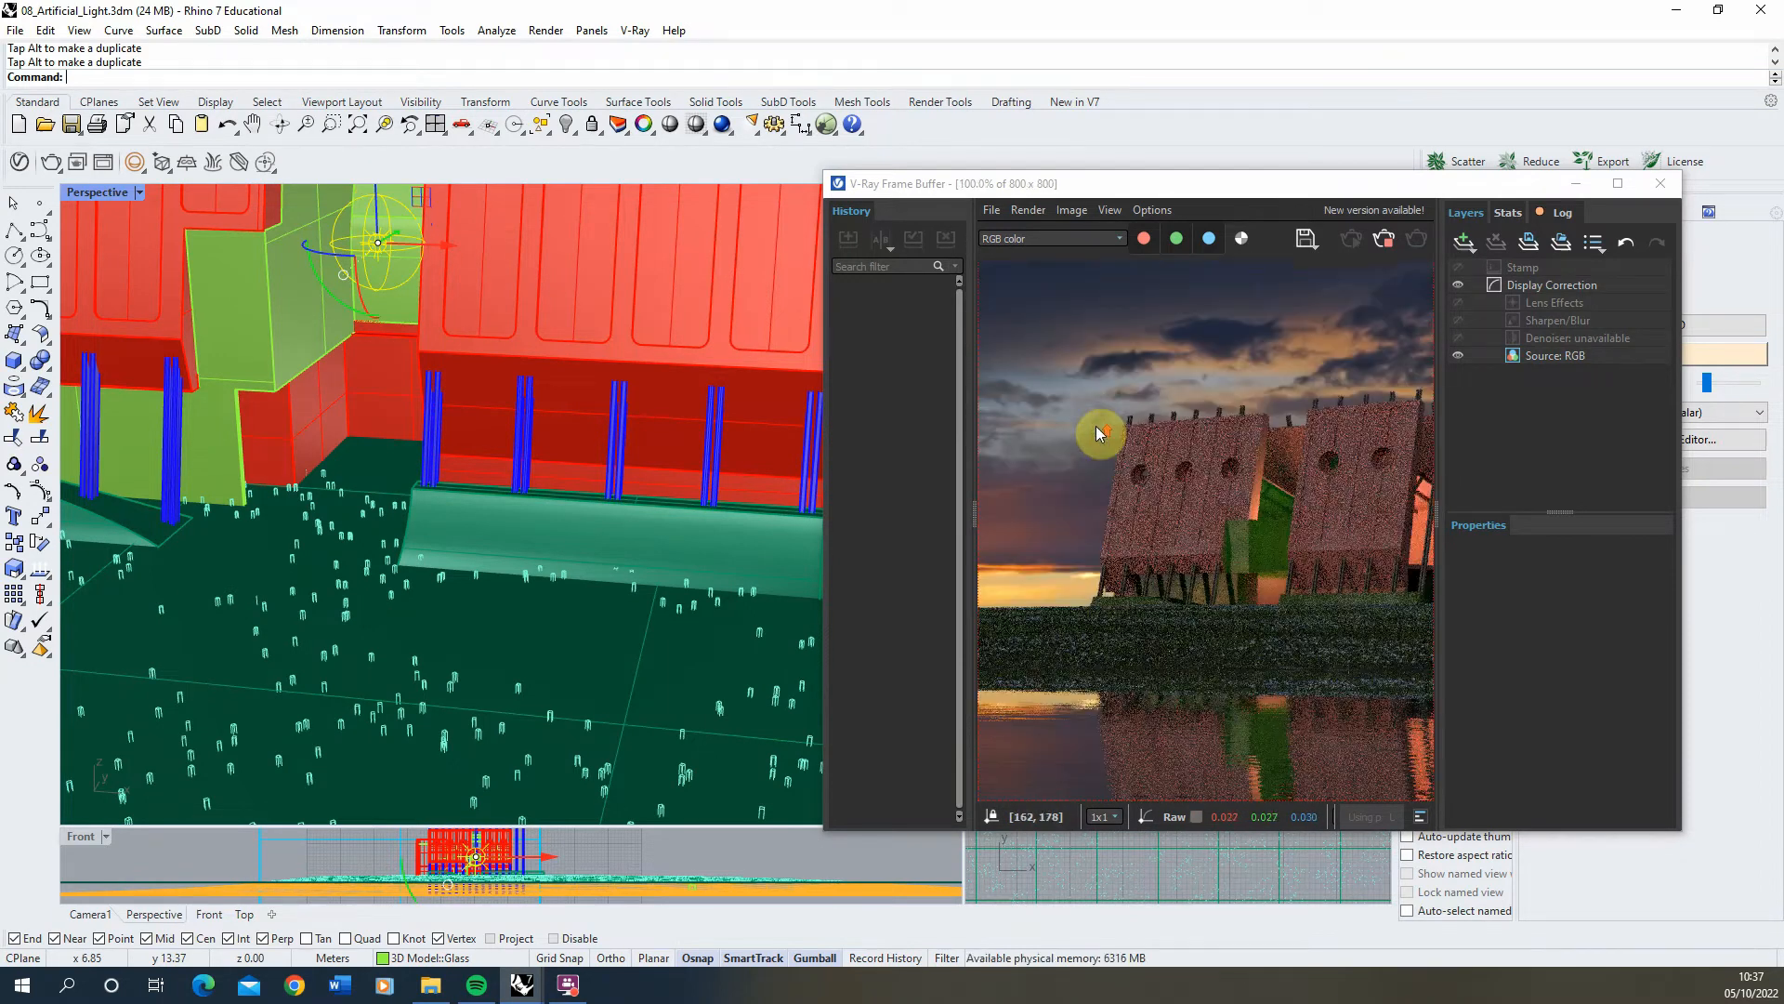
scroll(1172, 552, "down", 1)
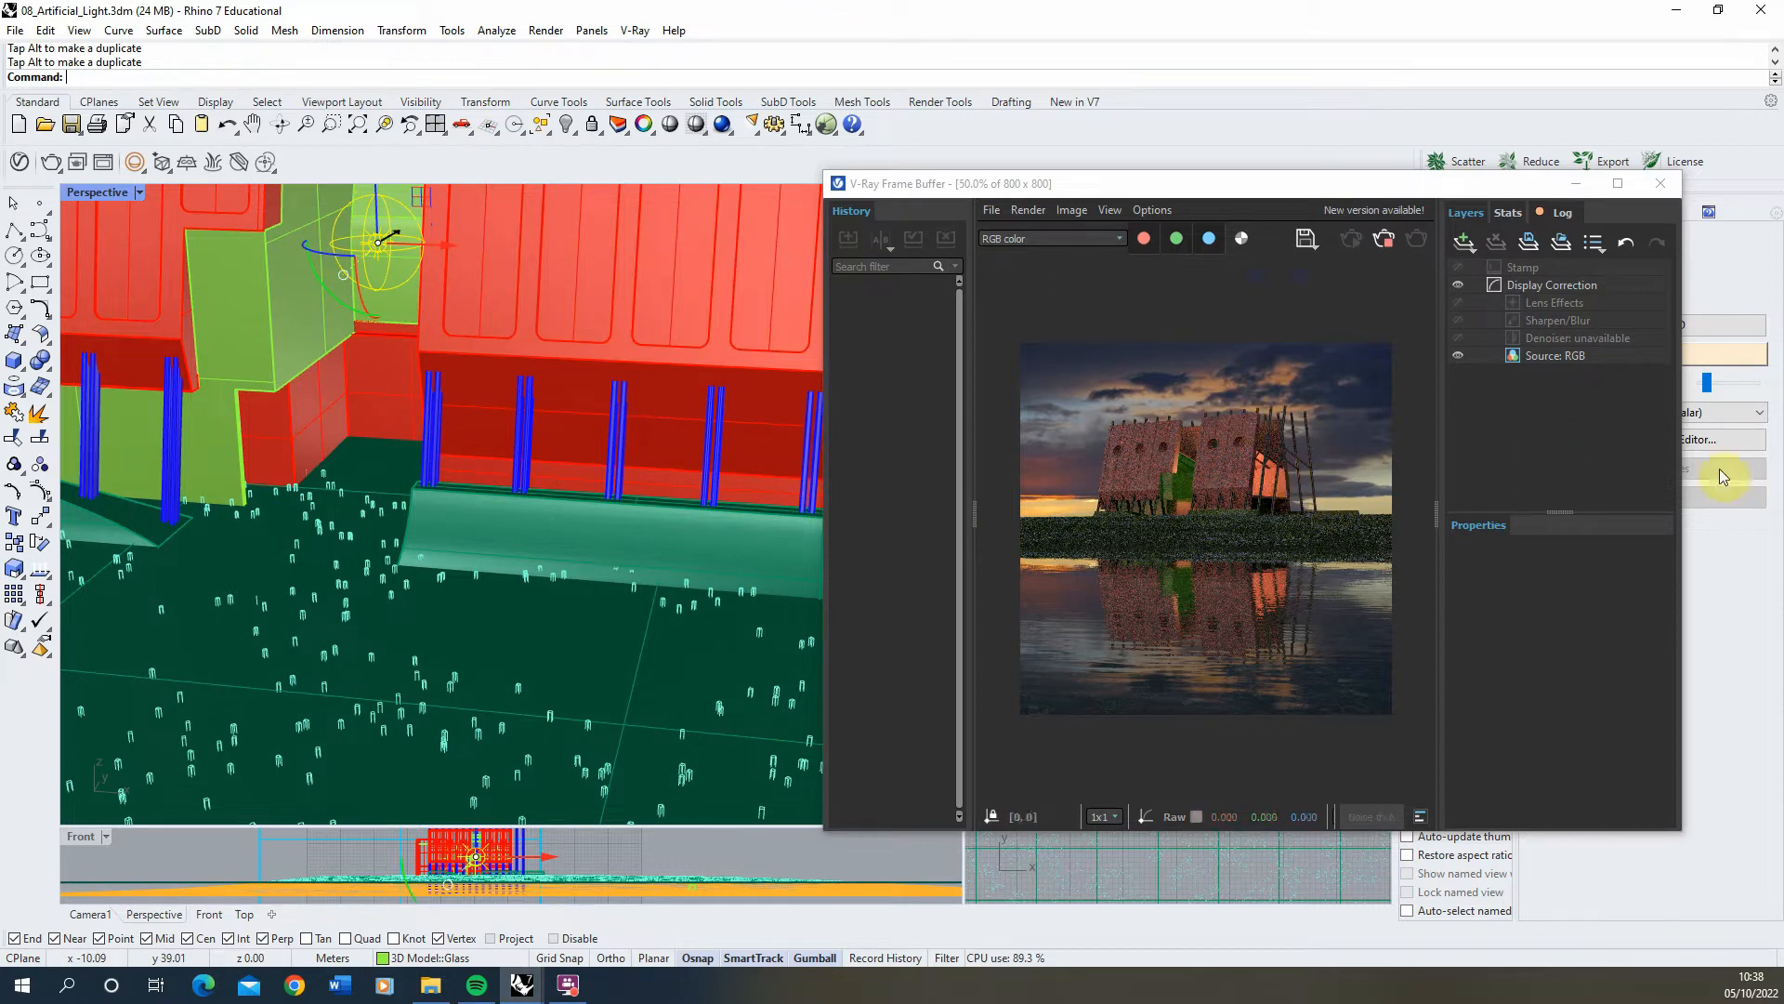
Step: Draw a V-Ray rectangle light about 8.5 m by 0.9 m on the ground in front of the left building block
scroll(506, 631, "down", 4)
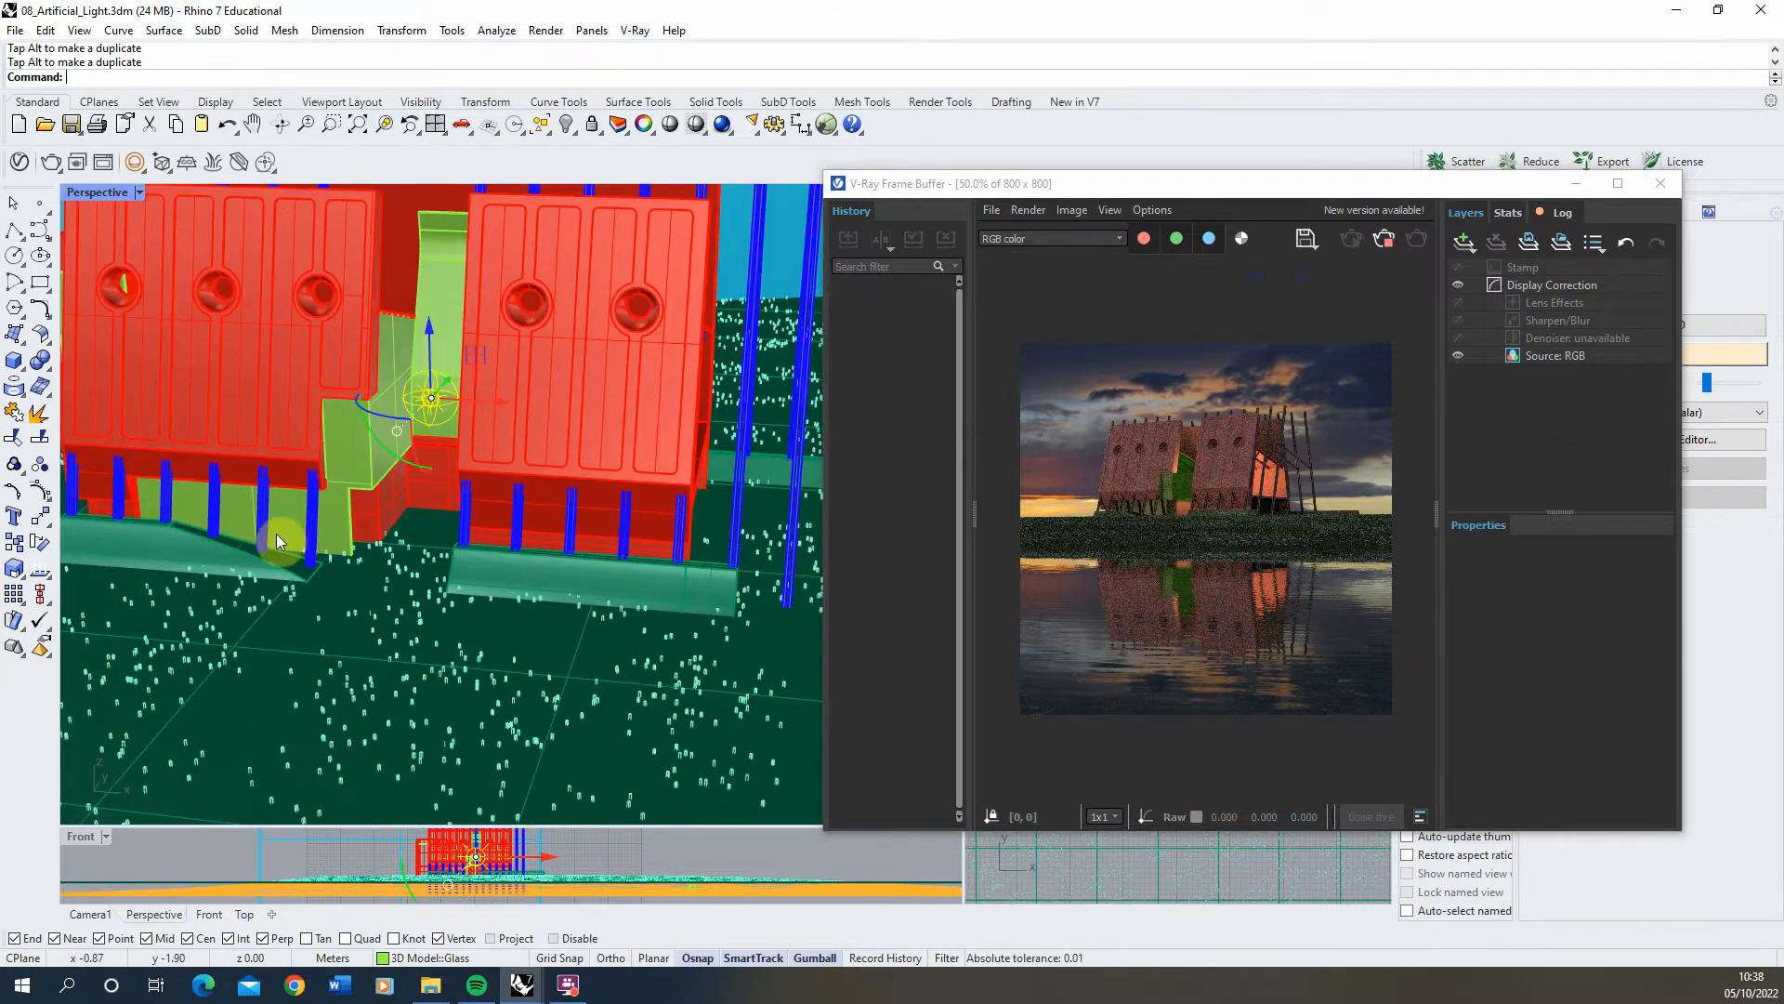
scroll(179, 499, "up", 4)
scroll(189, 500, "down", 1)
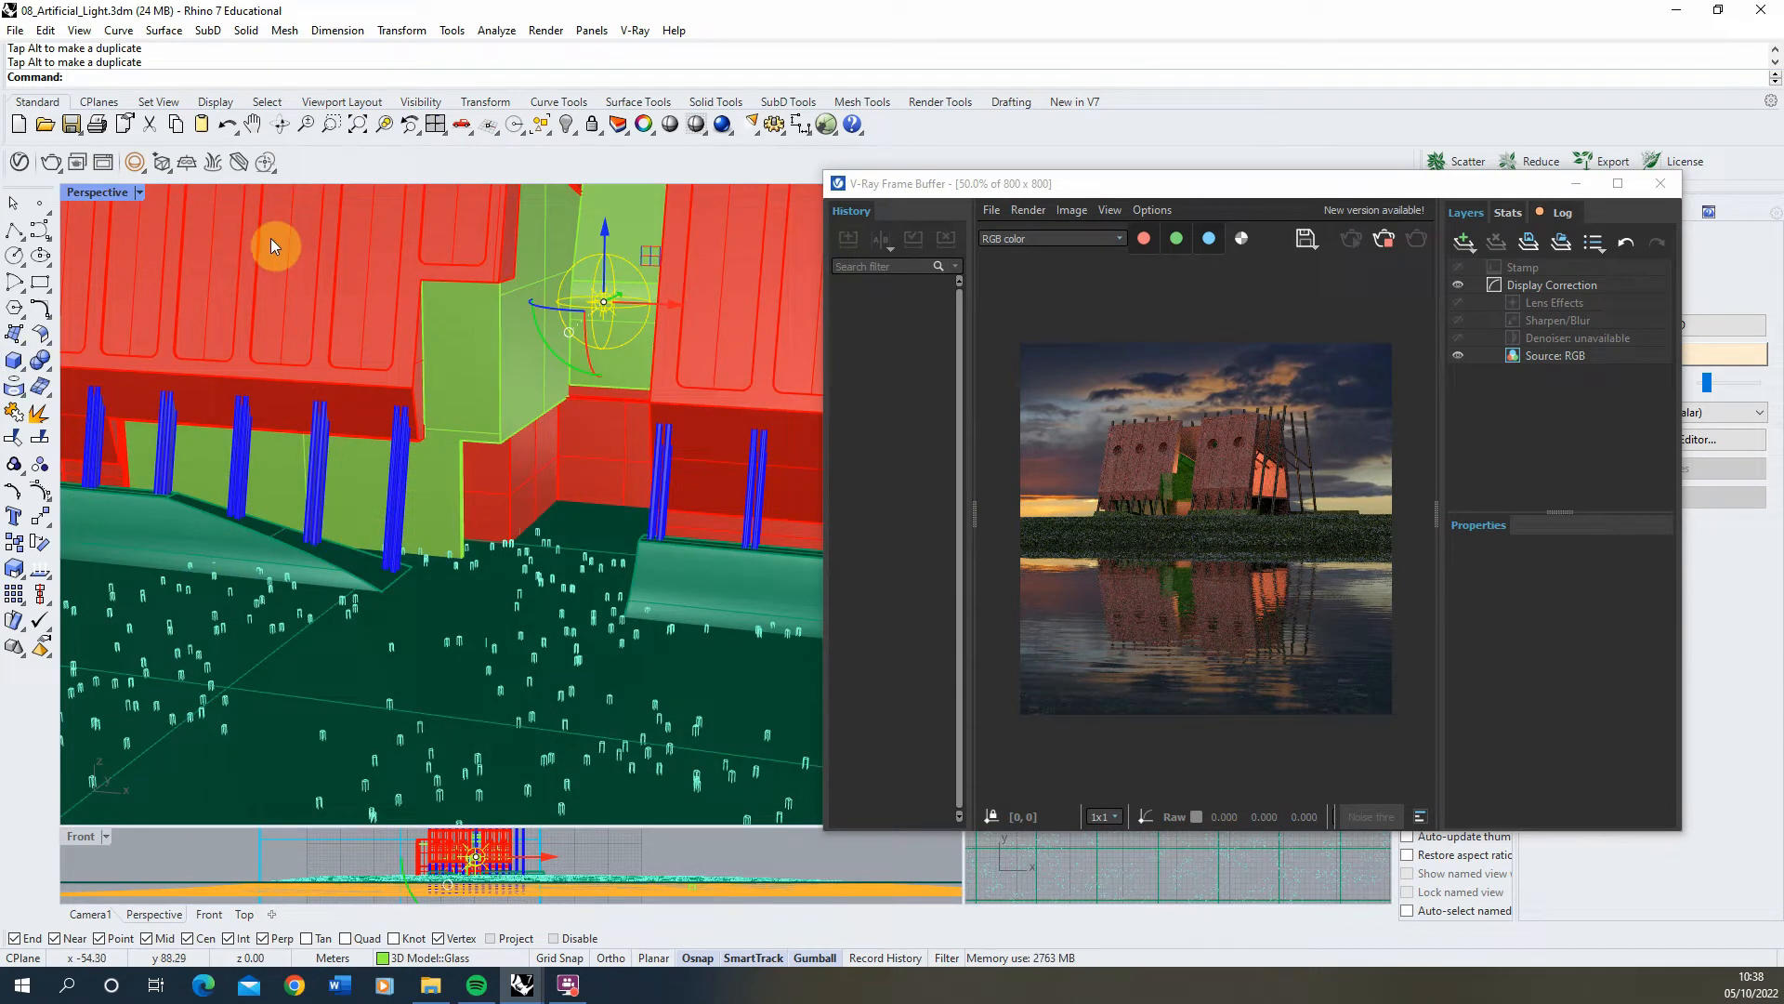
left_click(145, 173)
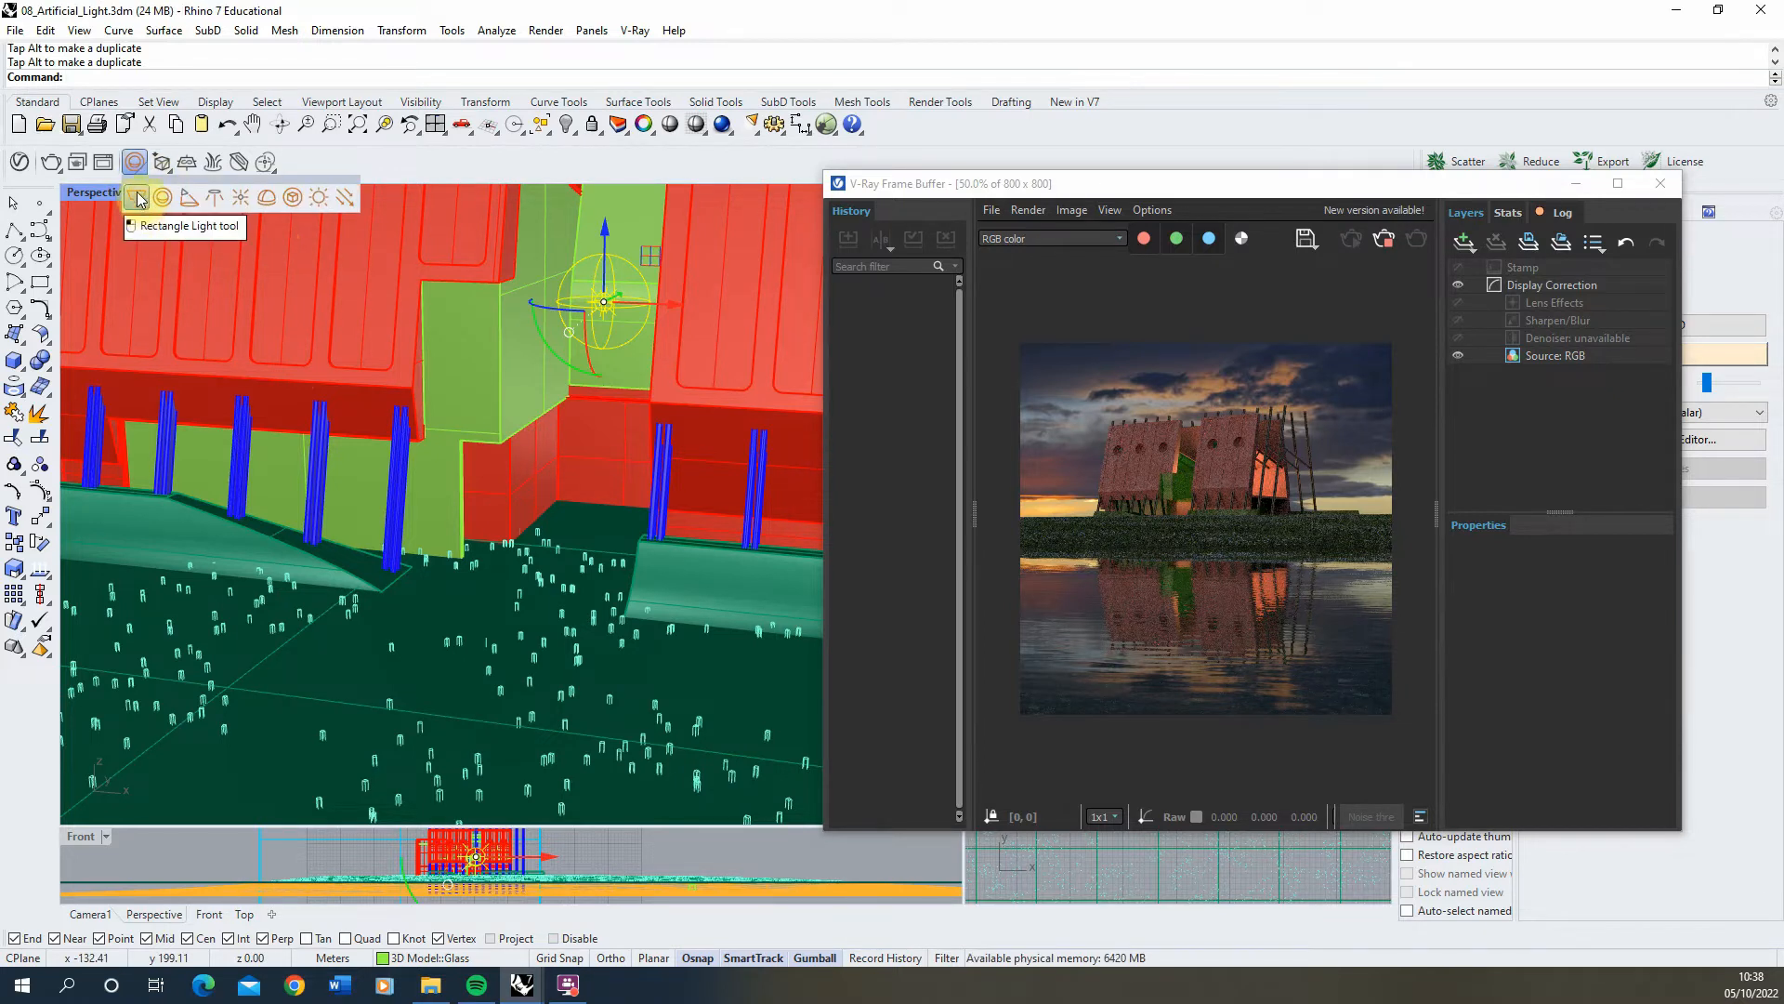
left_click(138, 201)
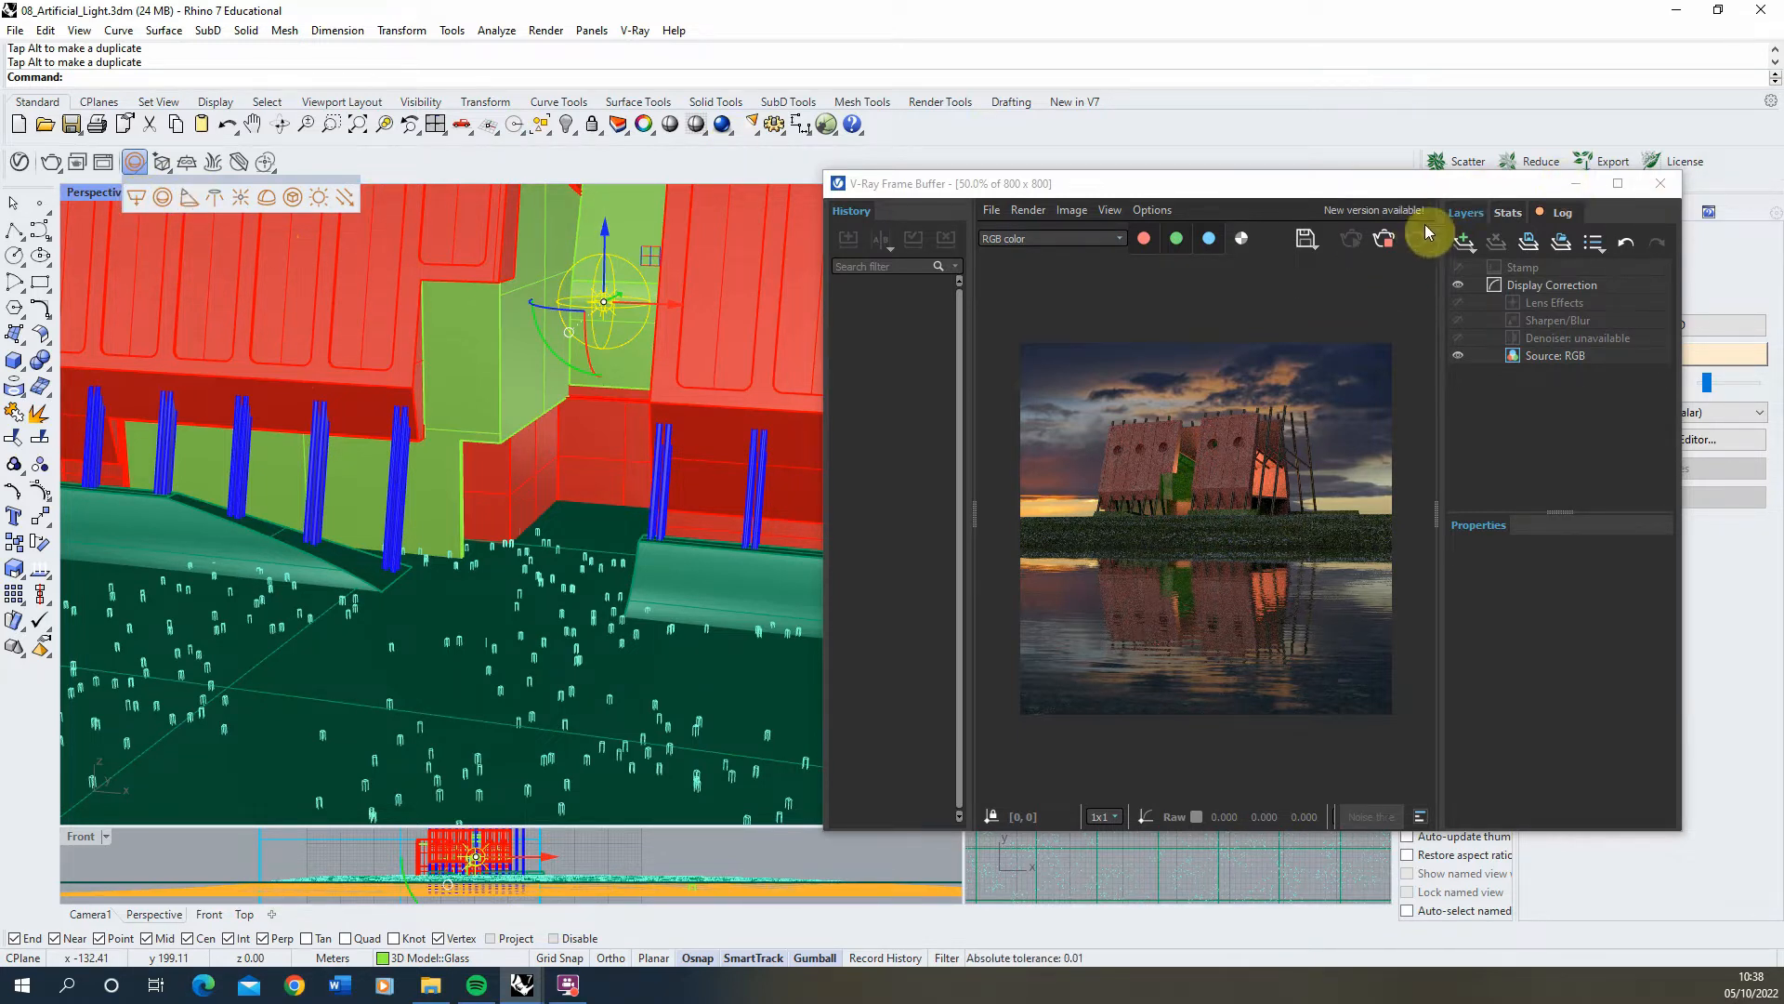
left_click(1574, 189)
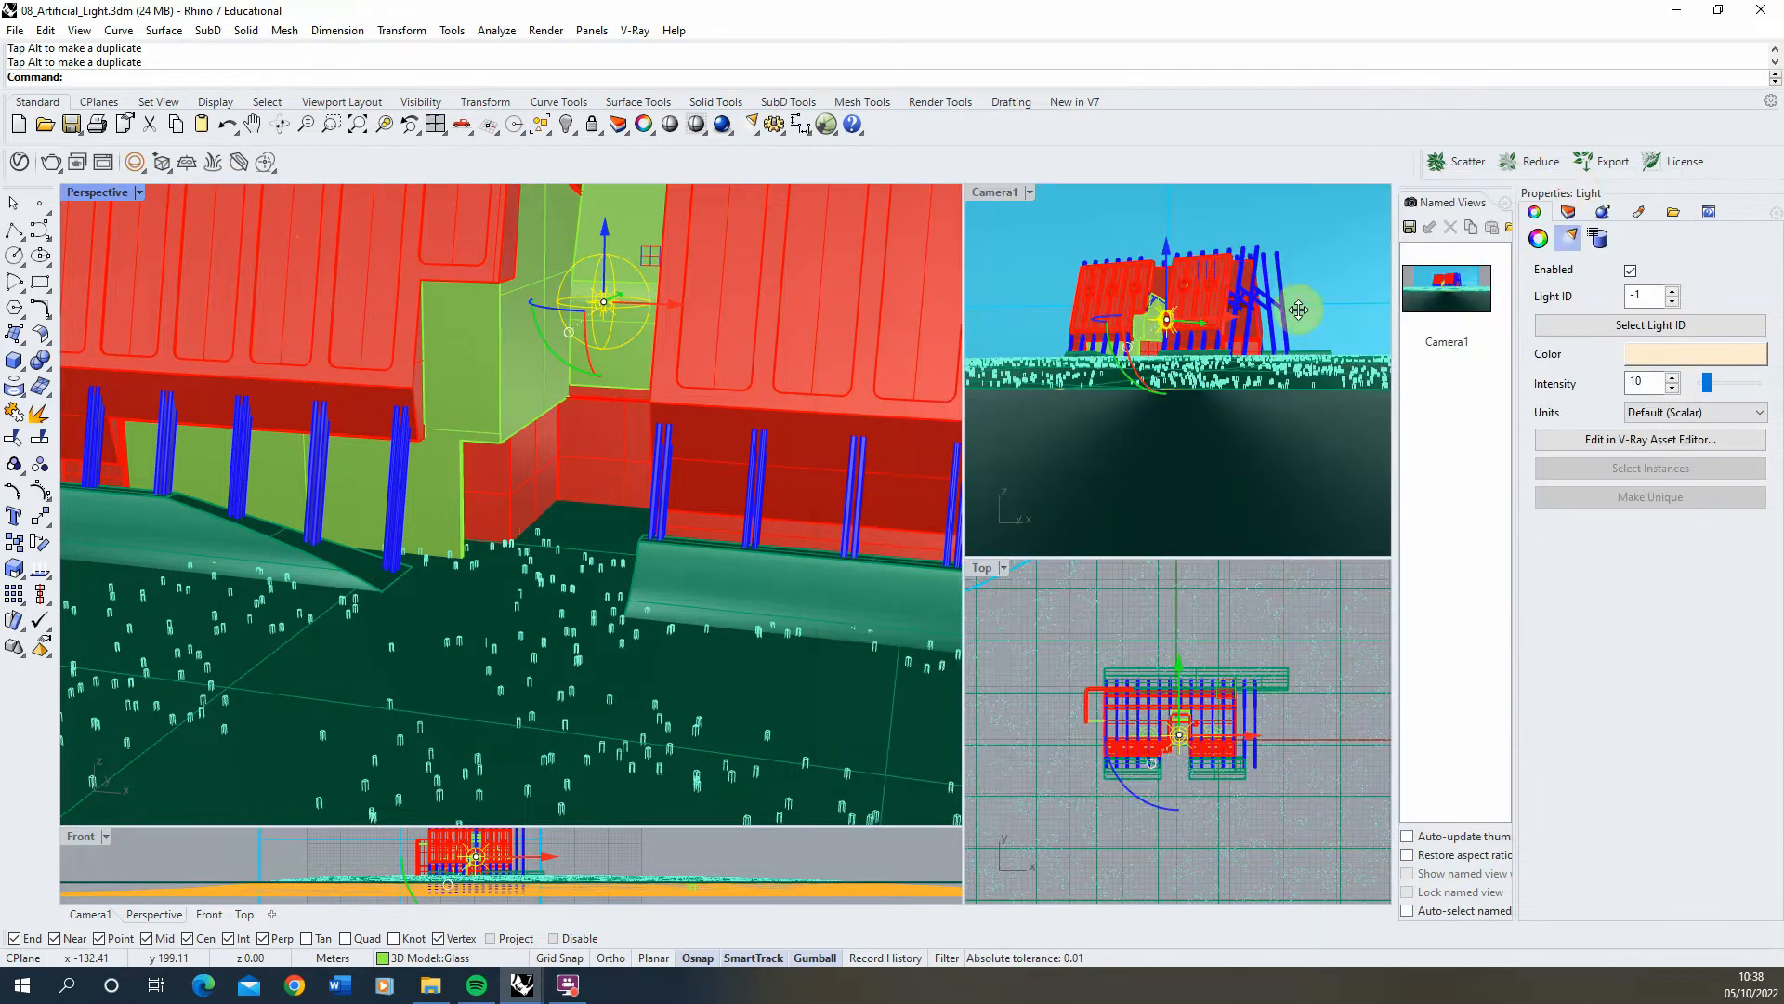
left_click(139, 175)
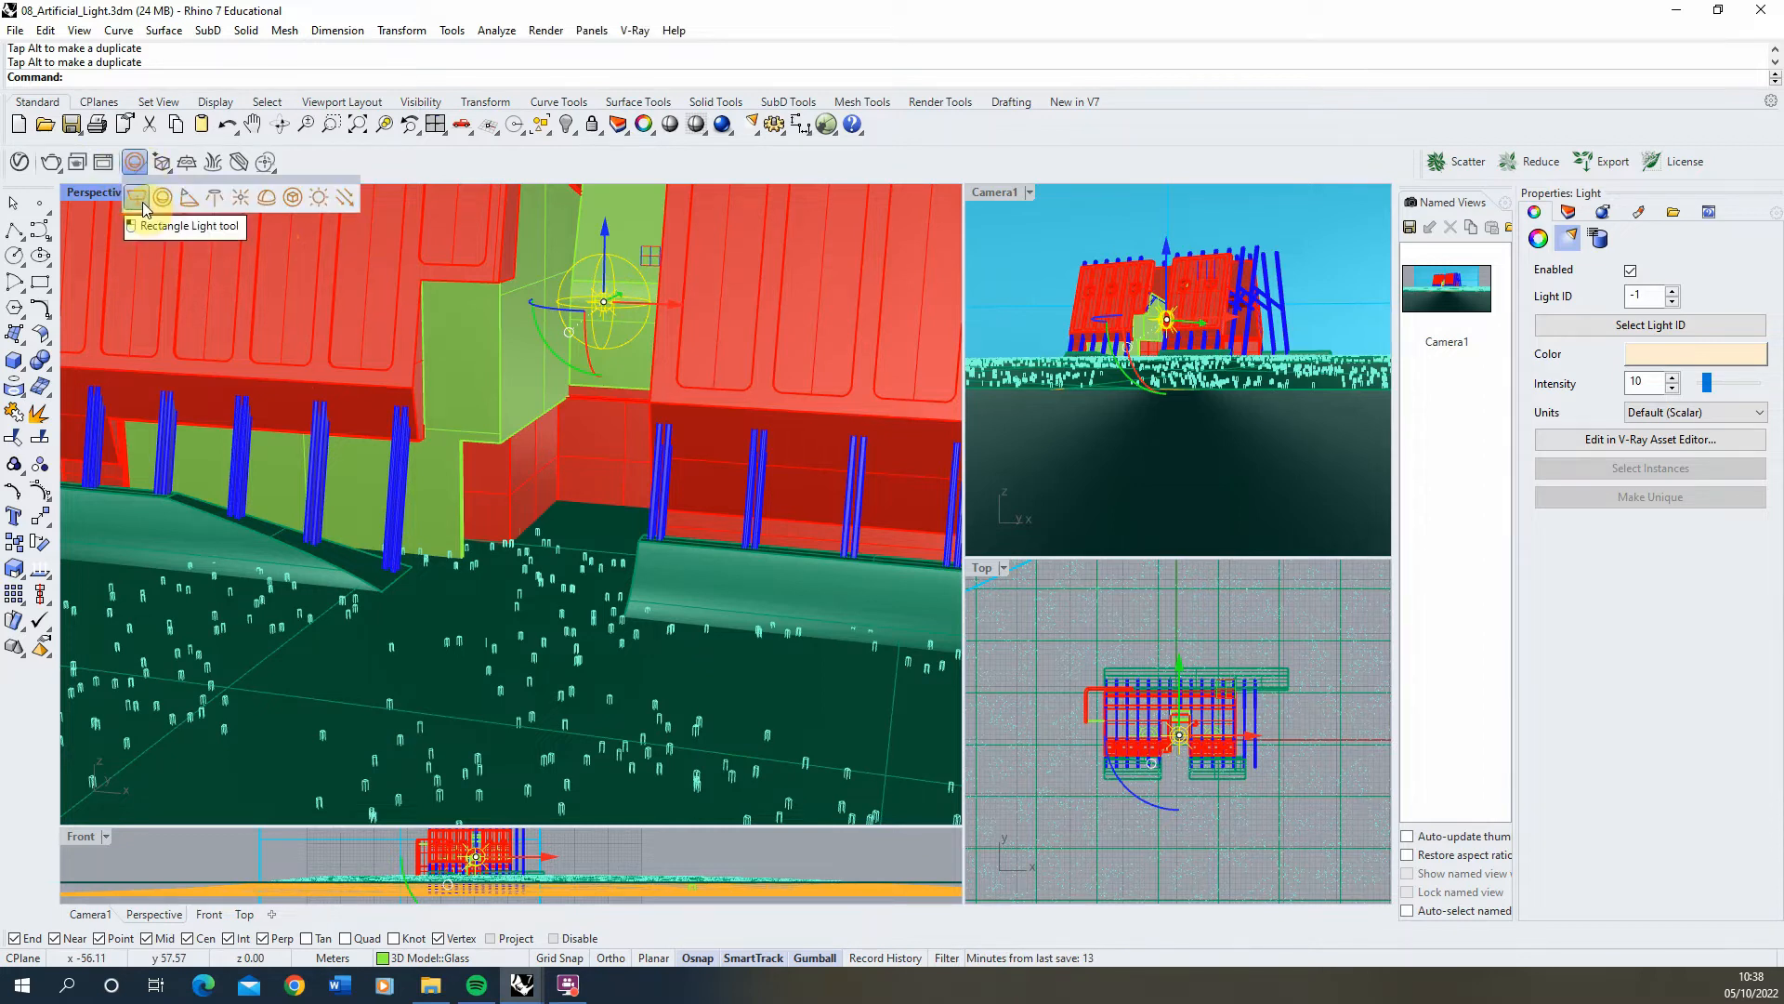
left_click(144, 200)
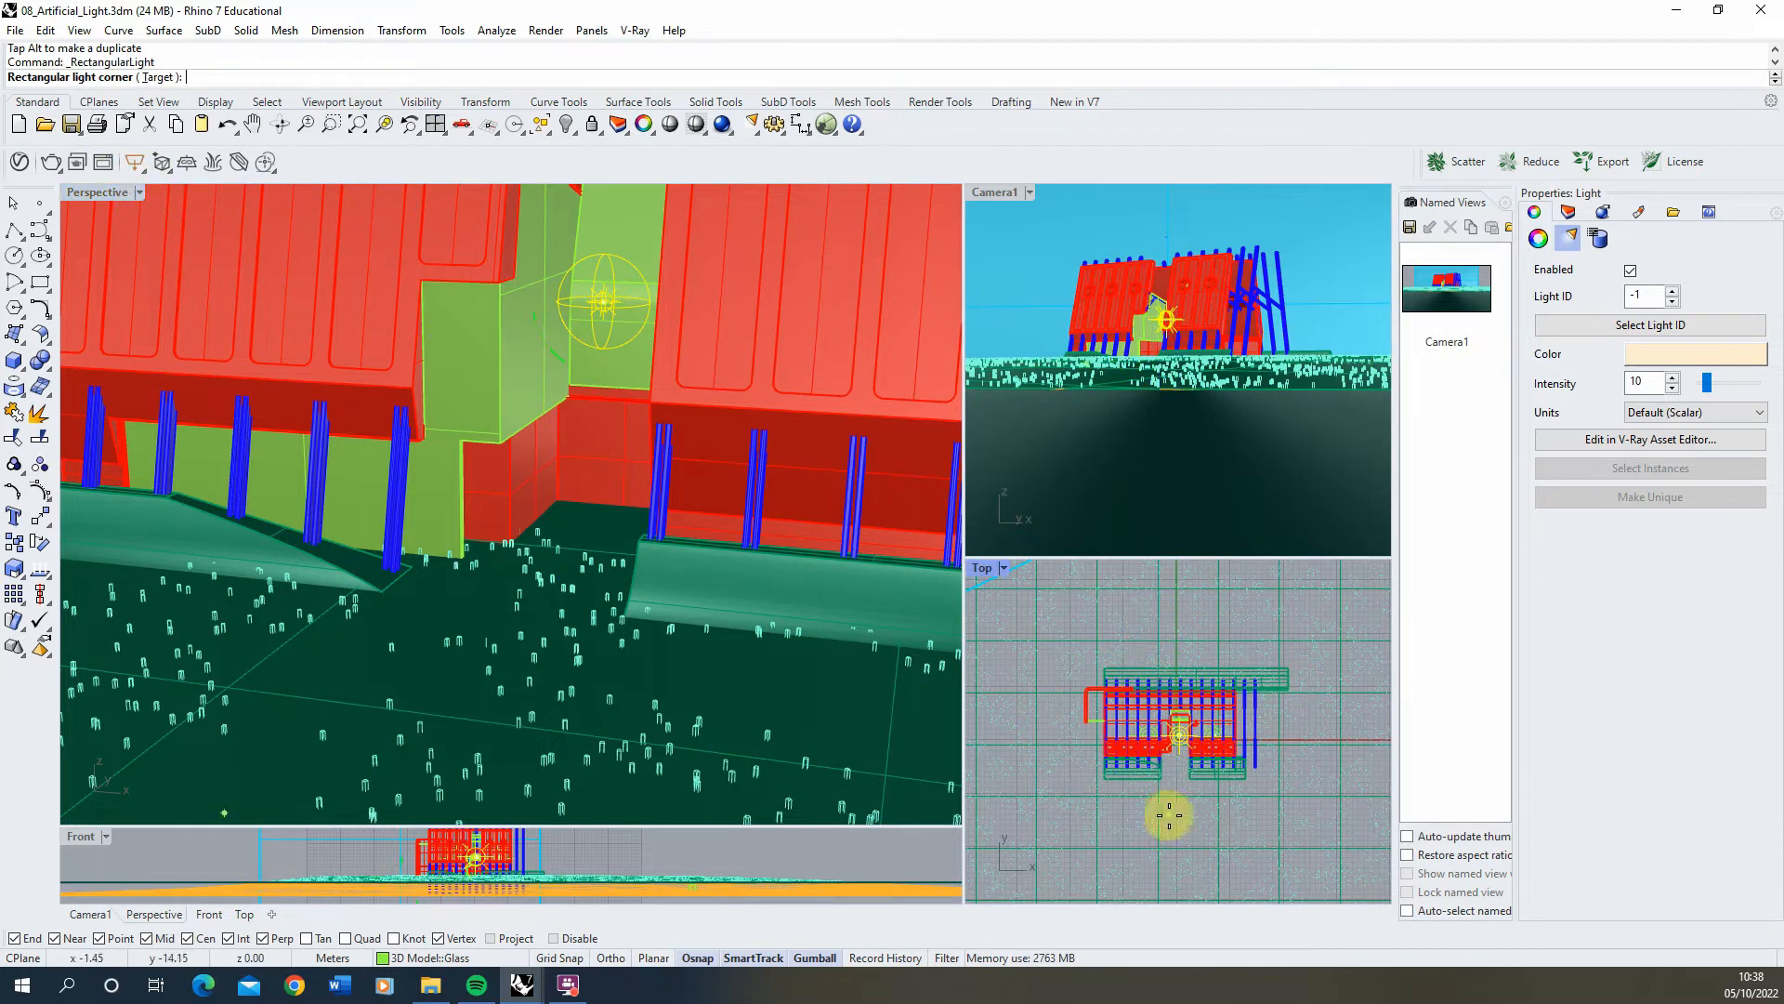
scroll(1127, 809, "up", 5)
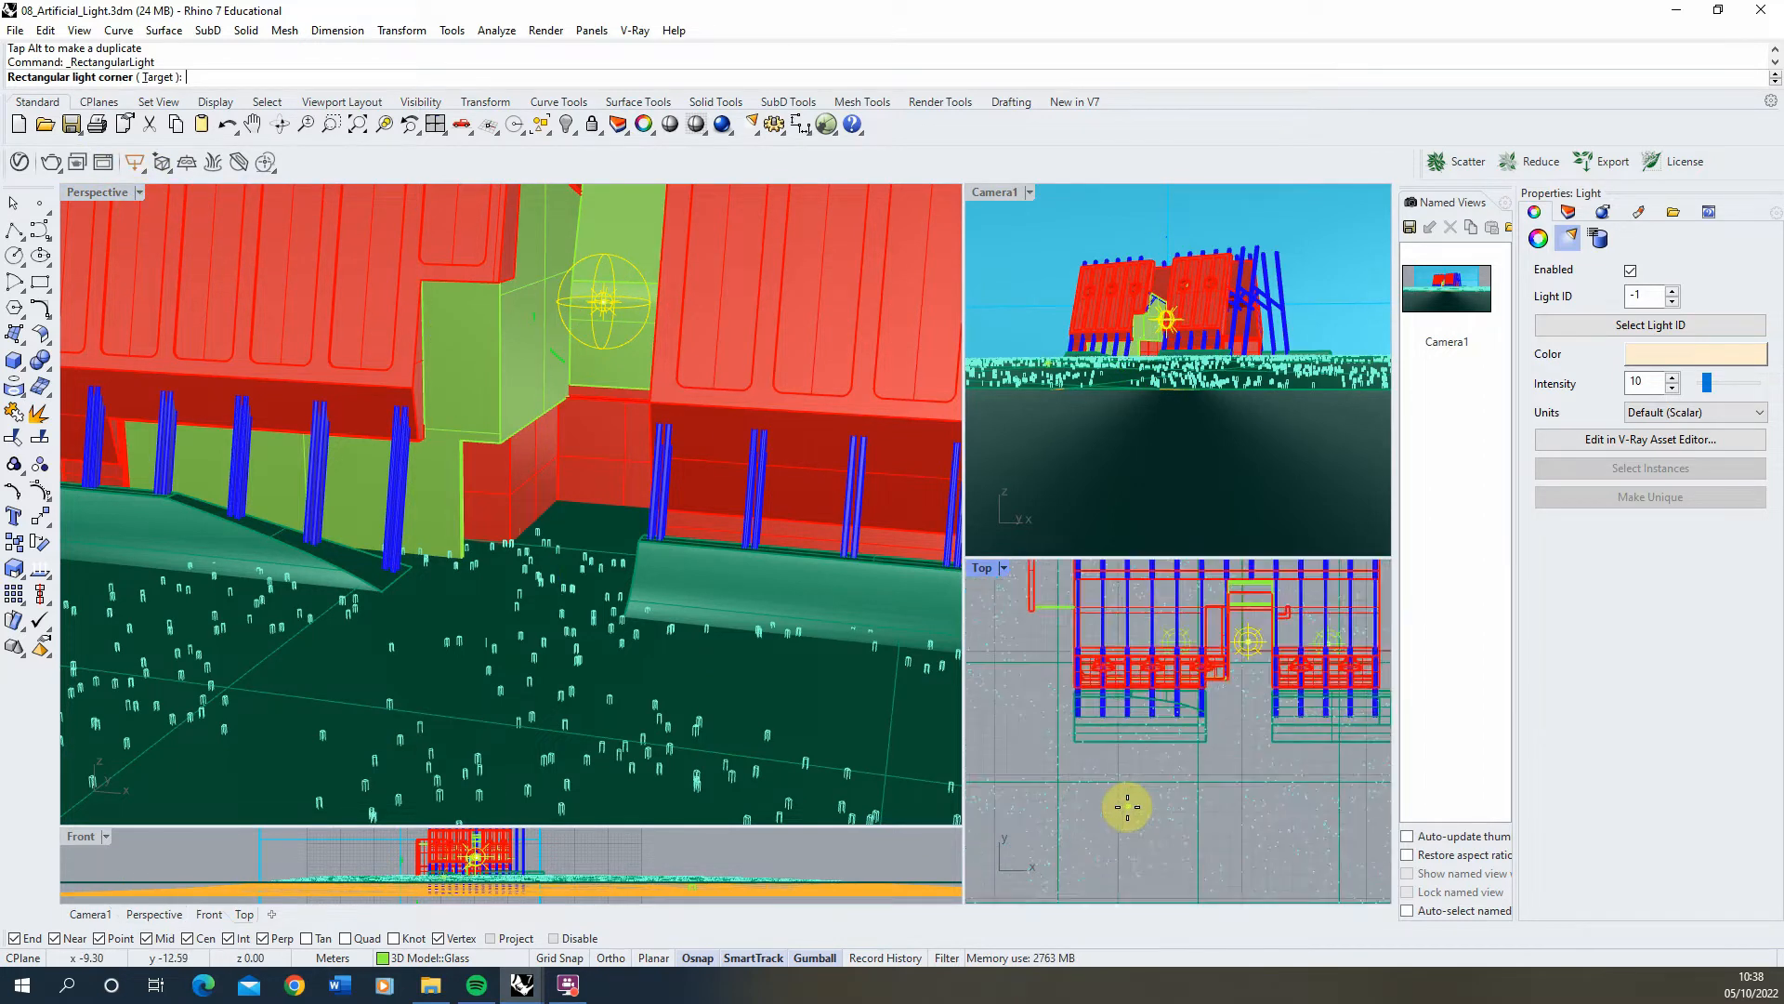
left_click(1079, 753)
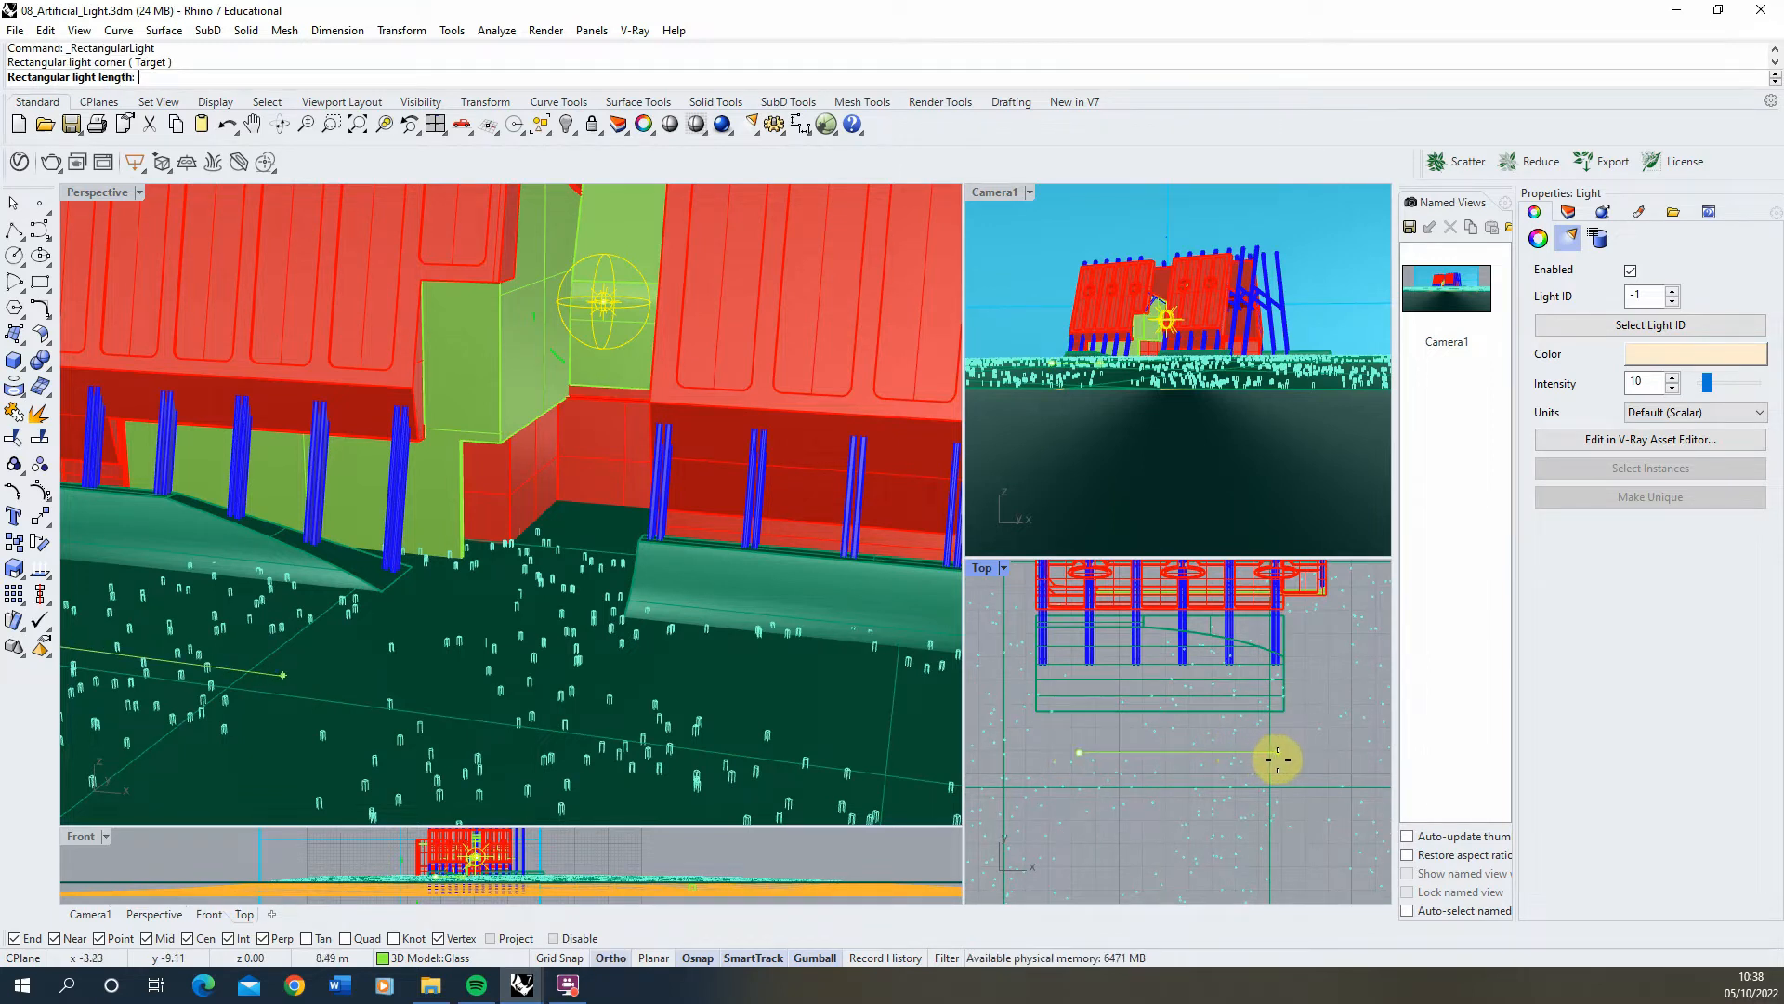
left_click(1278, 759)
scroll(1276, 734, "up", 3)
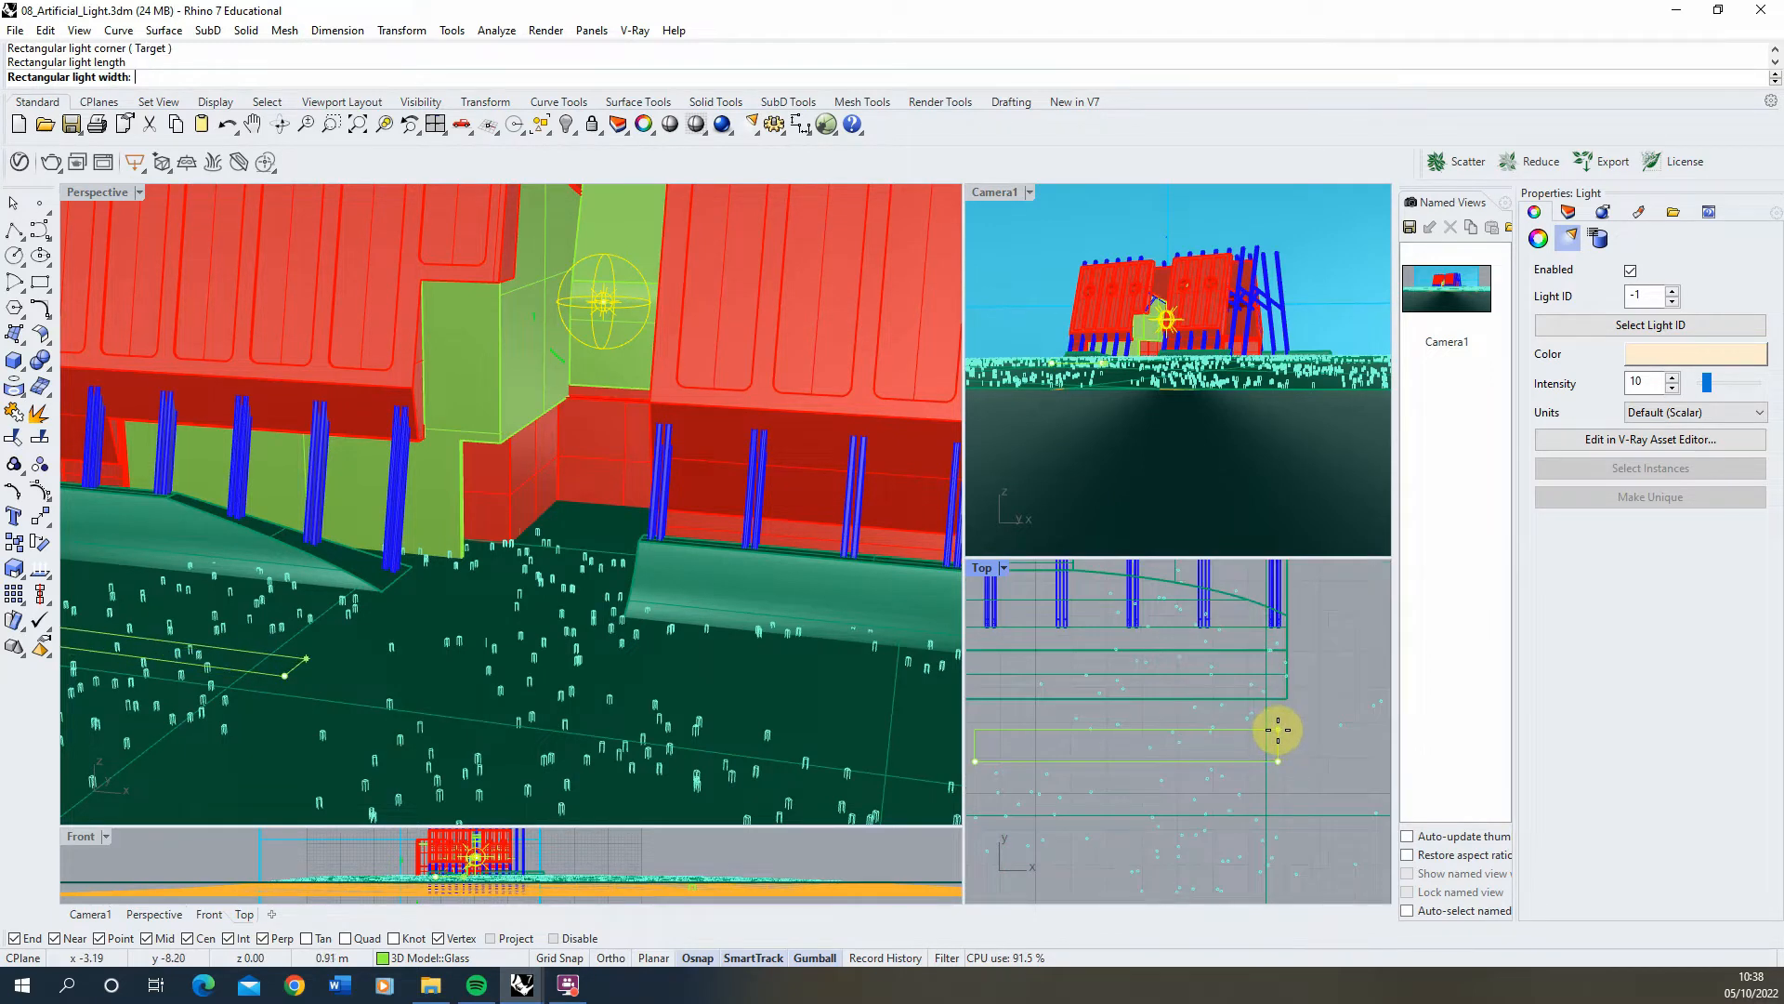
left_click(1277, 739)
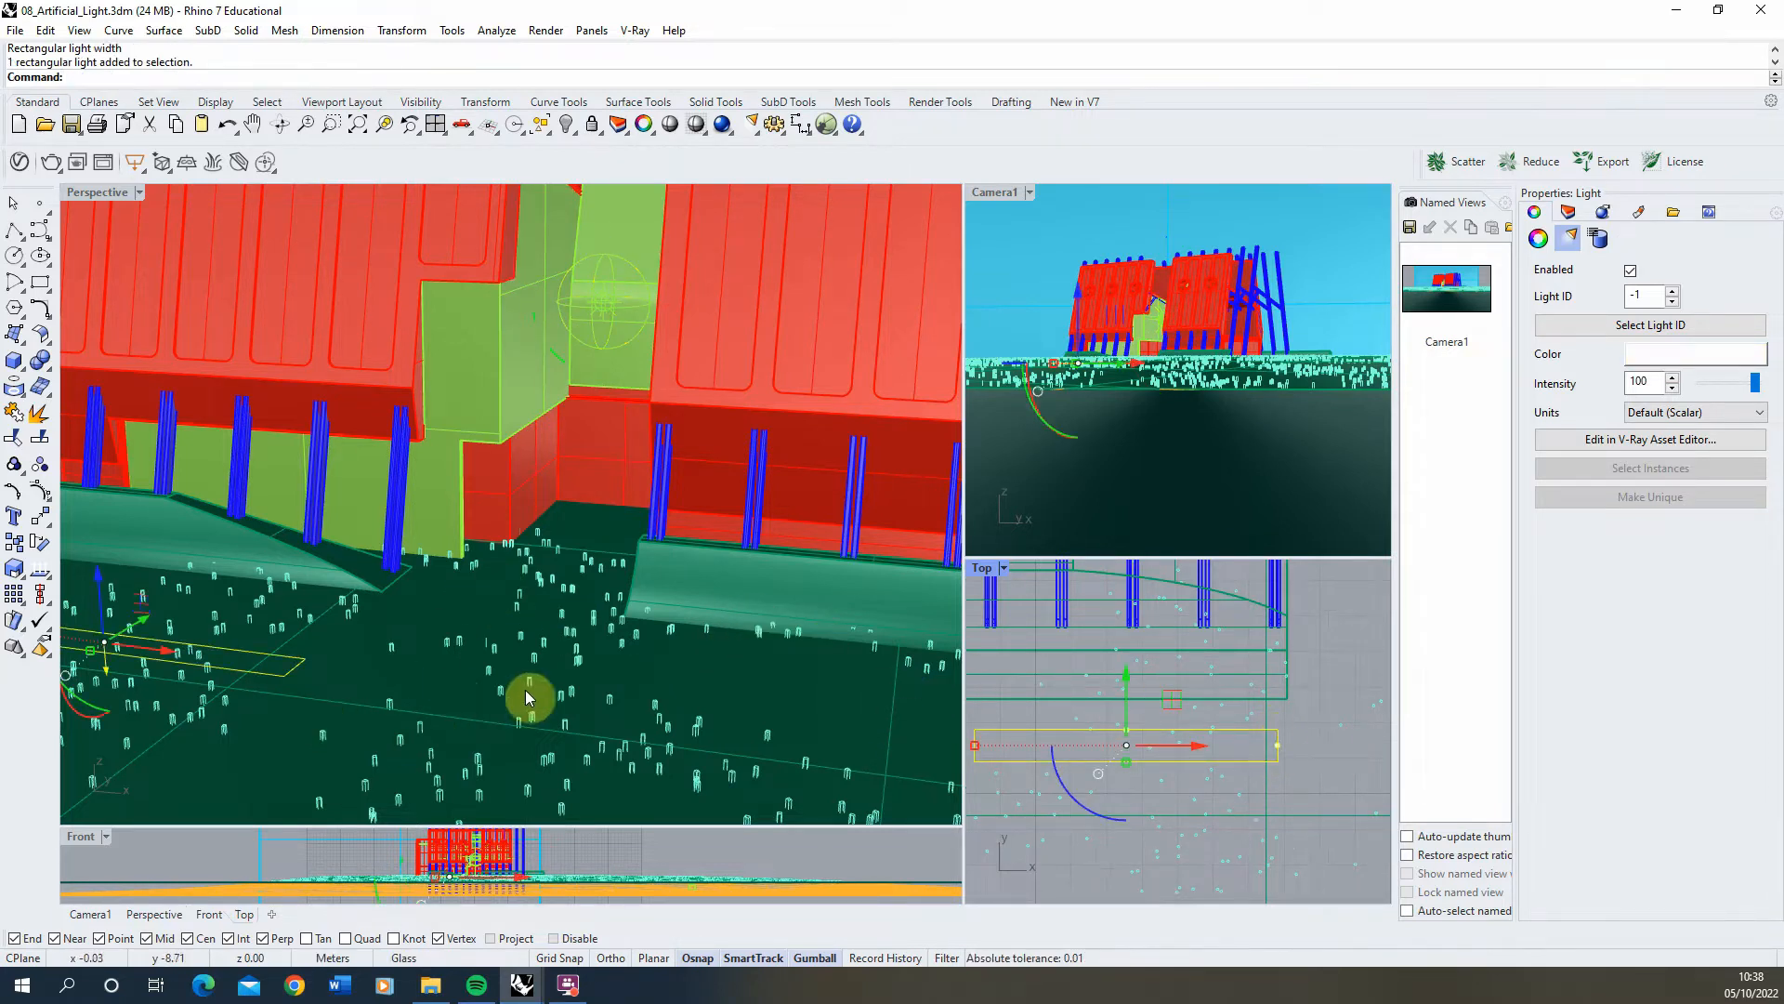
Step: Bring back the V-Ray Frame Buffer and move the rectangle light under the left building block, beside the green glass wall
scroll(531, 698, "down", 3)
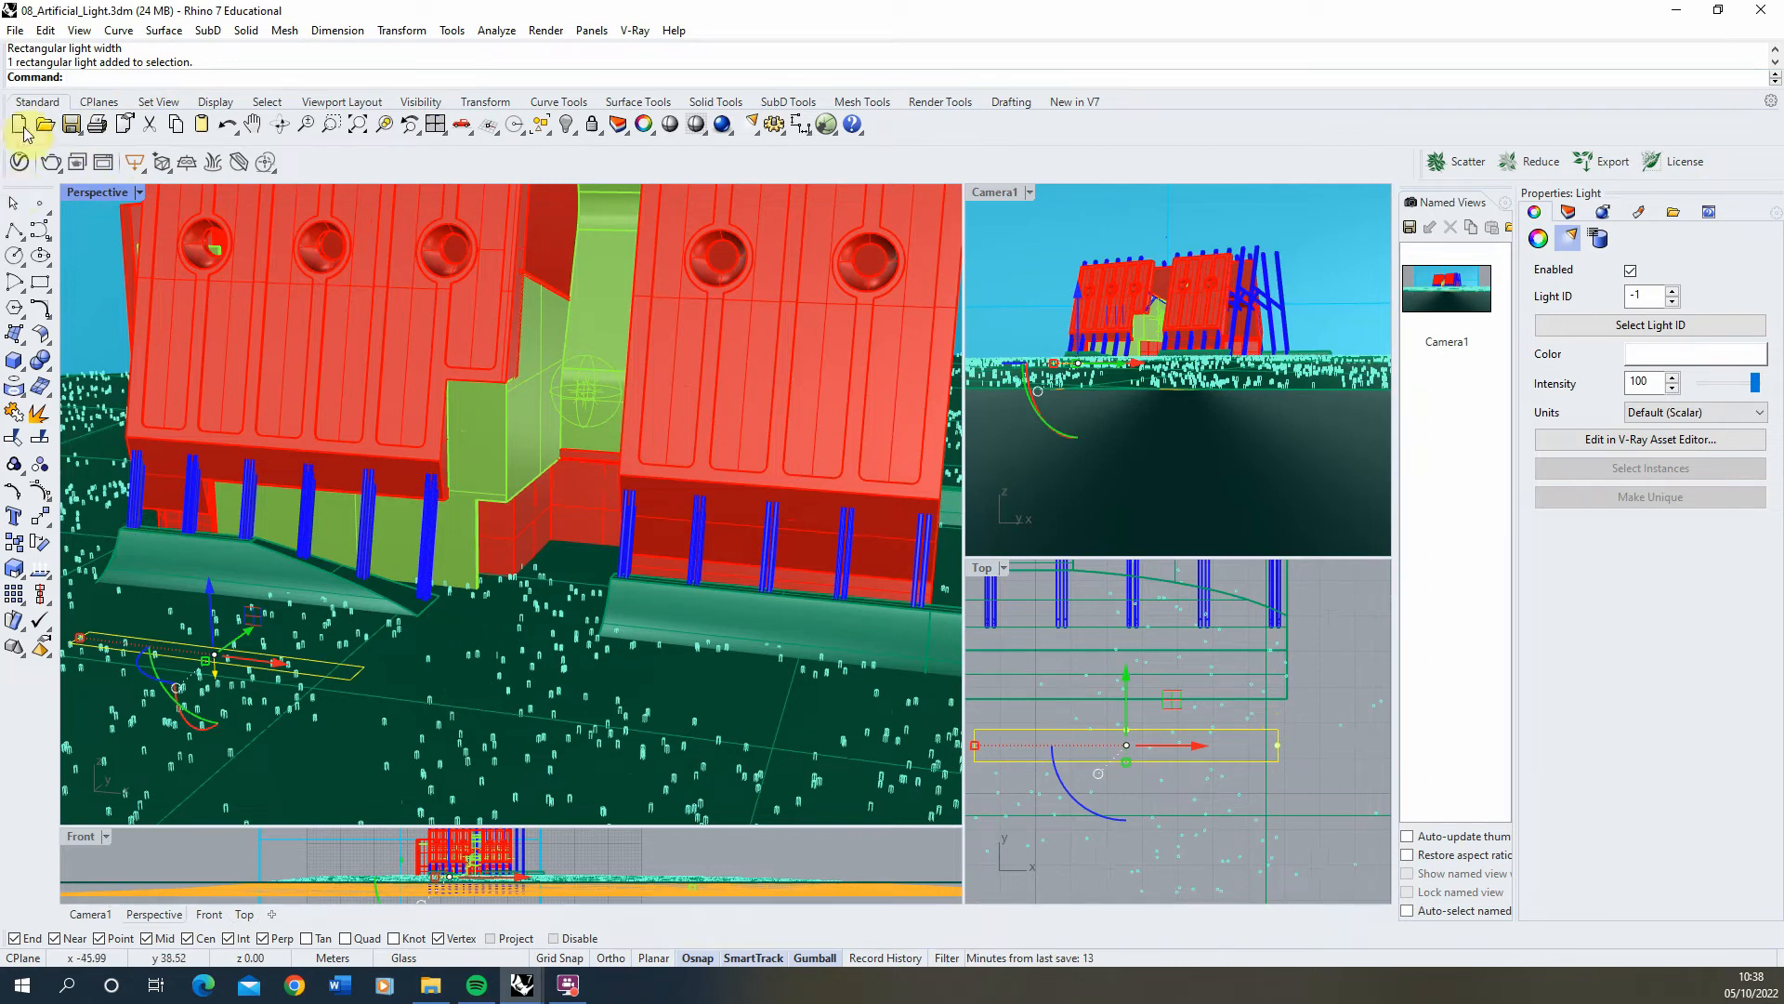
left_click(104, 164)
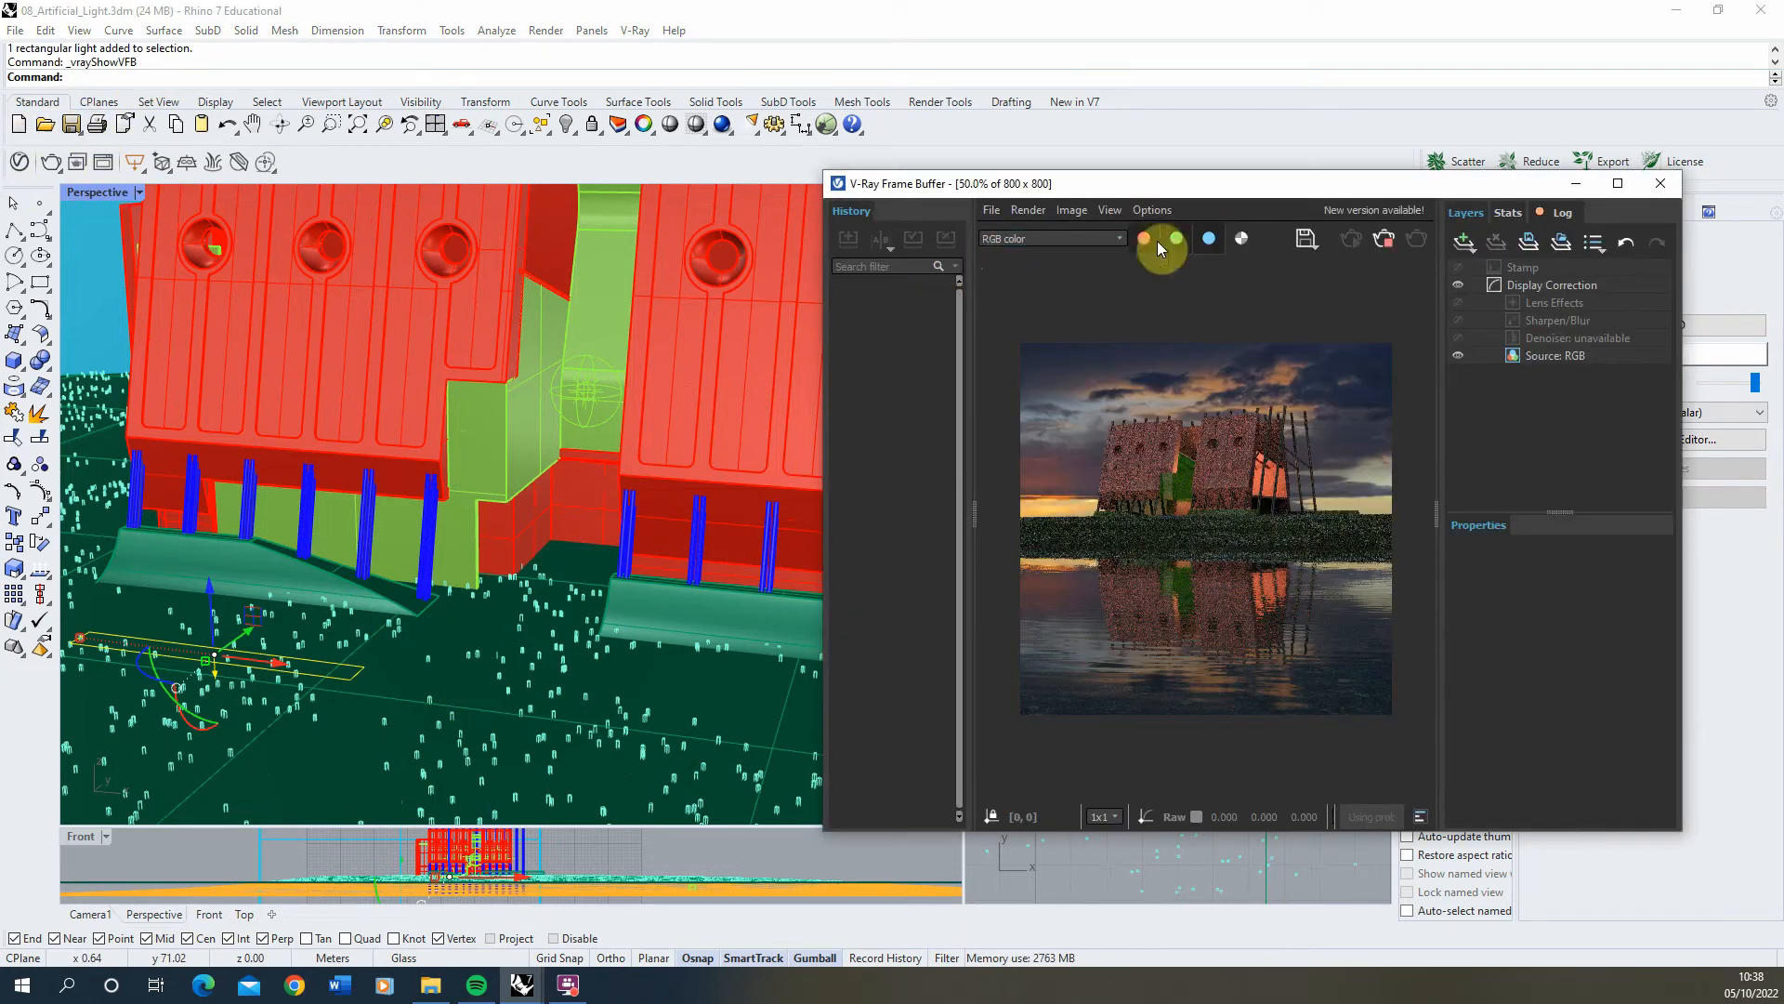
scroll(174, 660, "up", 3)
left_click_drag(248, 643, 394, 529)
right_click_drag(583, 526, 384, 523)
scroll(384, 523, "up", 8)
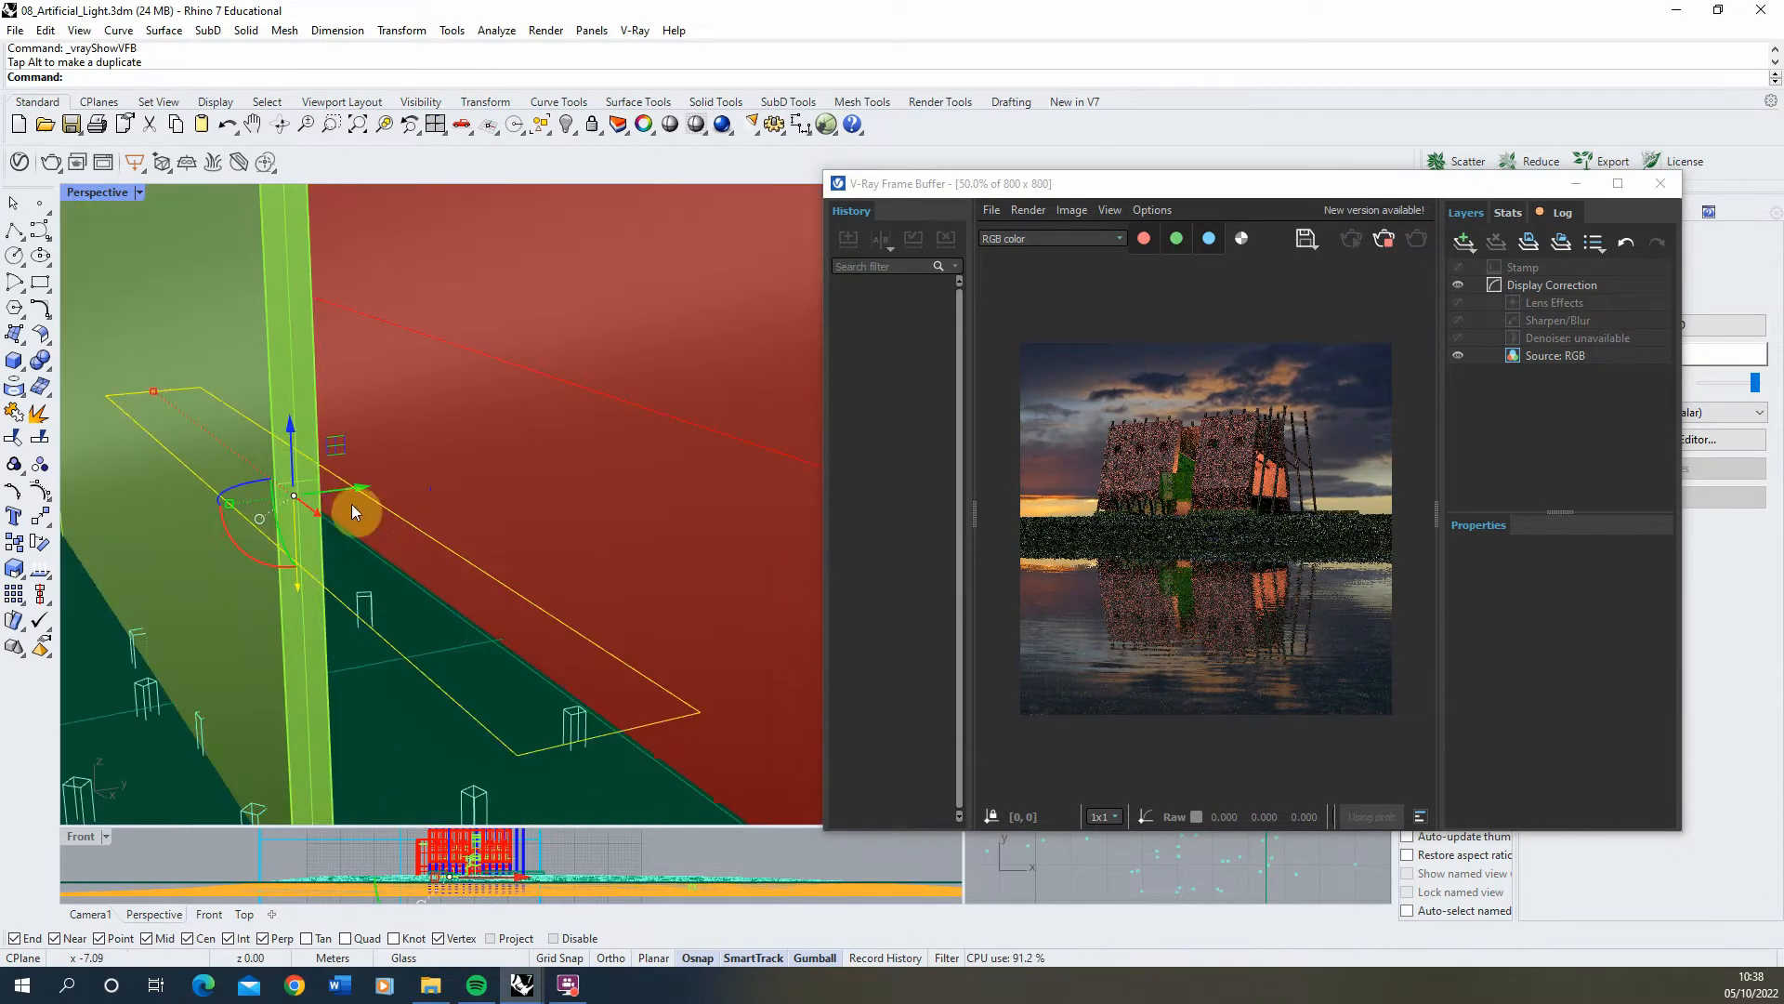
left_click_drag(342, 490, 270, 511)
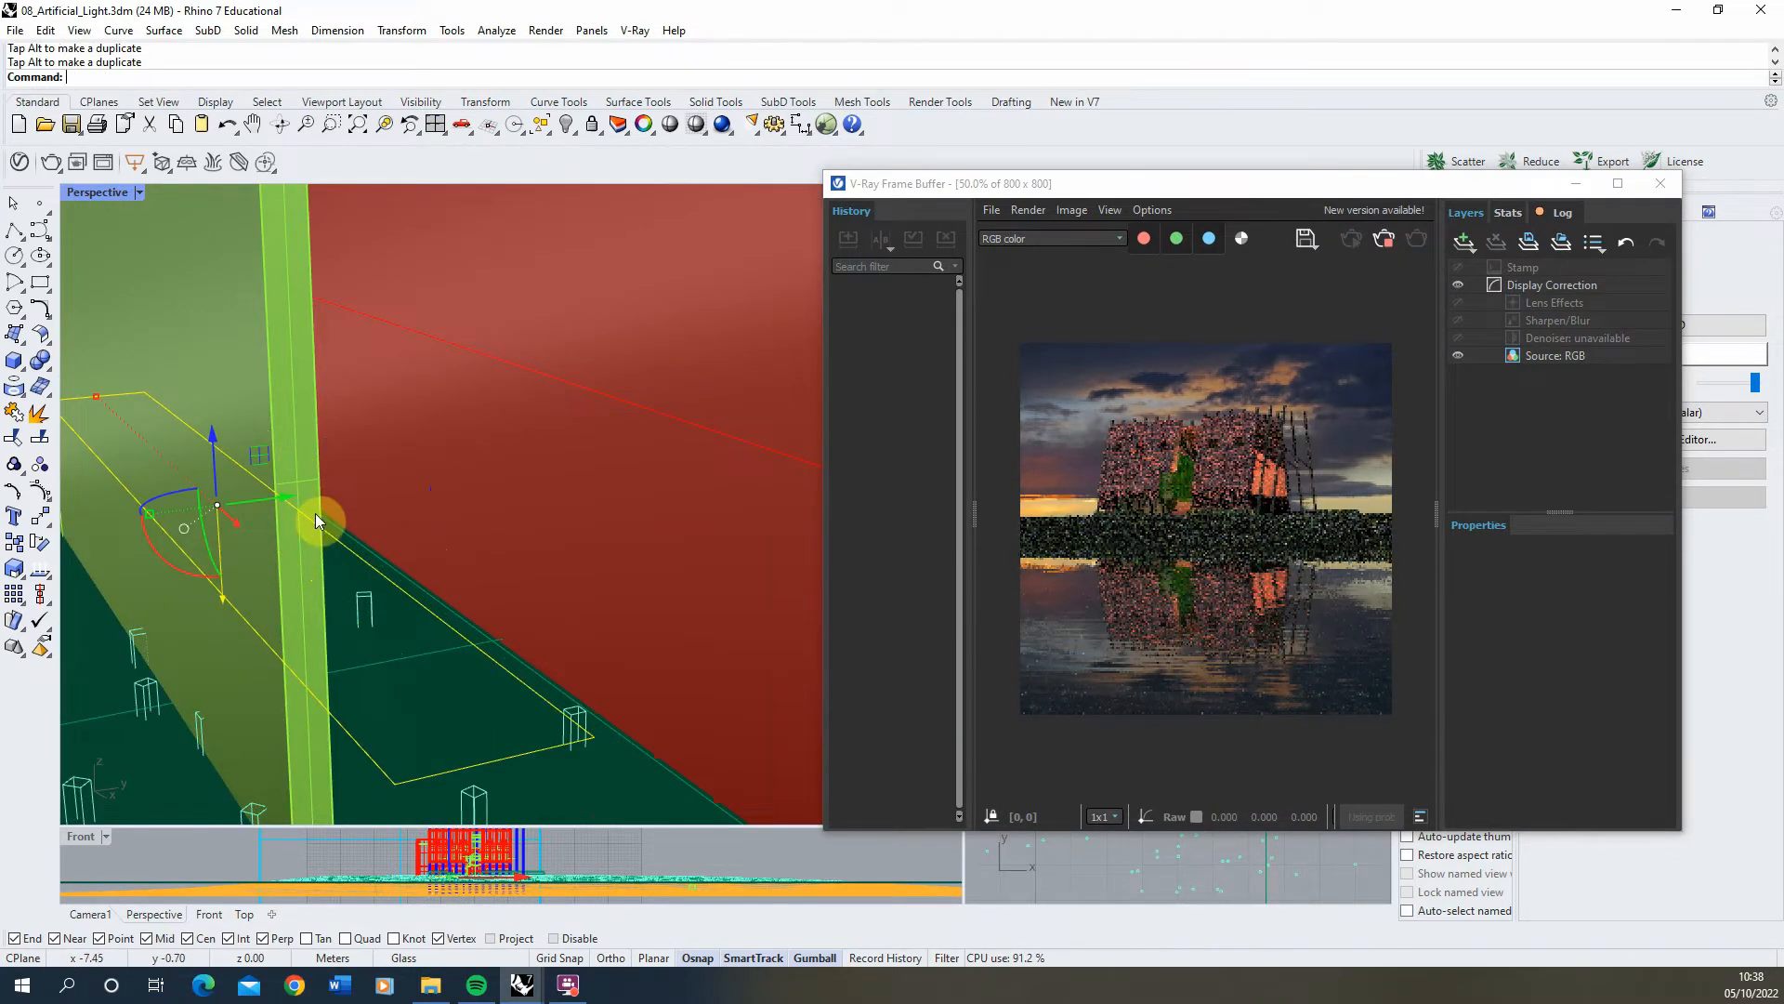
scroll(316, 513, "down", 3)
Step: Raise the rectangle light to just below the underside of the left block and inspect its glow in the render
left_click(383, 127)
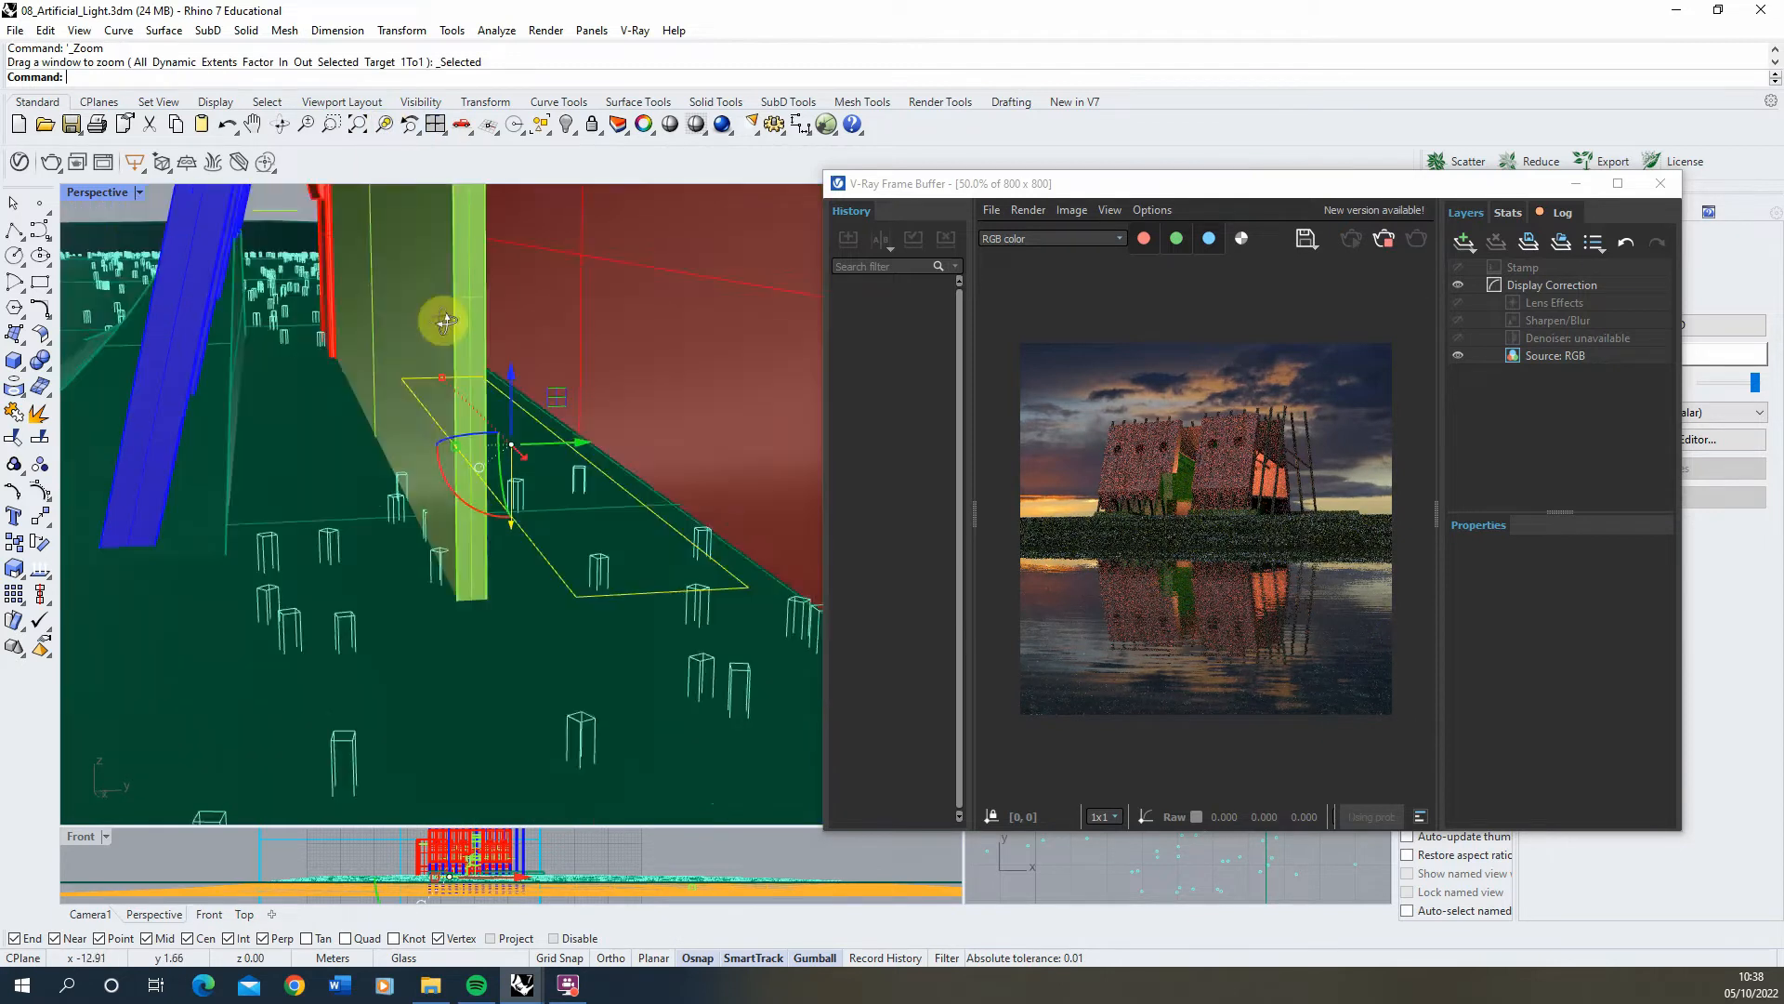
right_click_drag(449, 346, 470, 462)
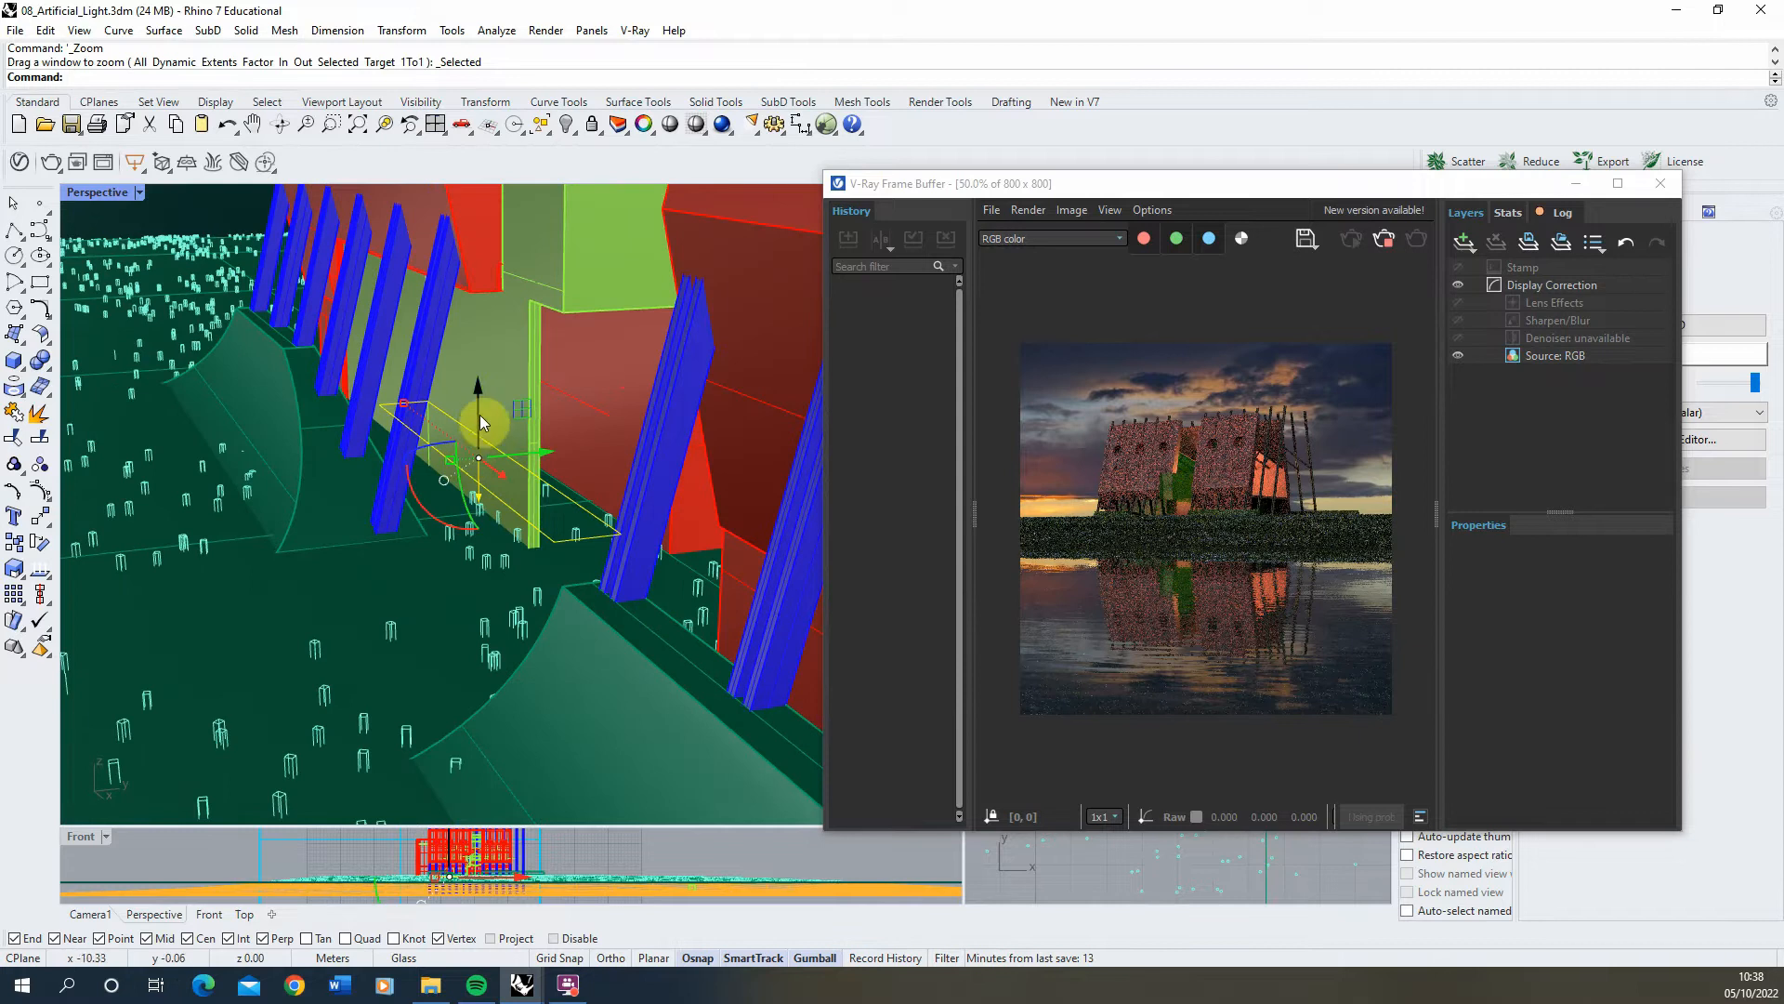
left_click_drag(482, 414, 477, 238)
scroll(477, 238, "up", 5)
mouse_move(492, 268)
right_mouse_down()
mouse_move(494, 243)
mouse_move(462, 255)
right_mouse_up()
left_click_drag(476, 252, 476, 215)
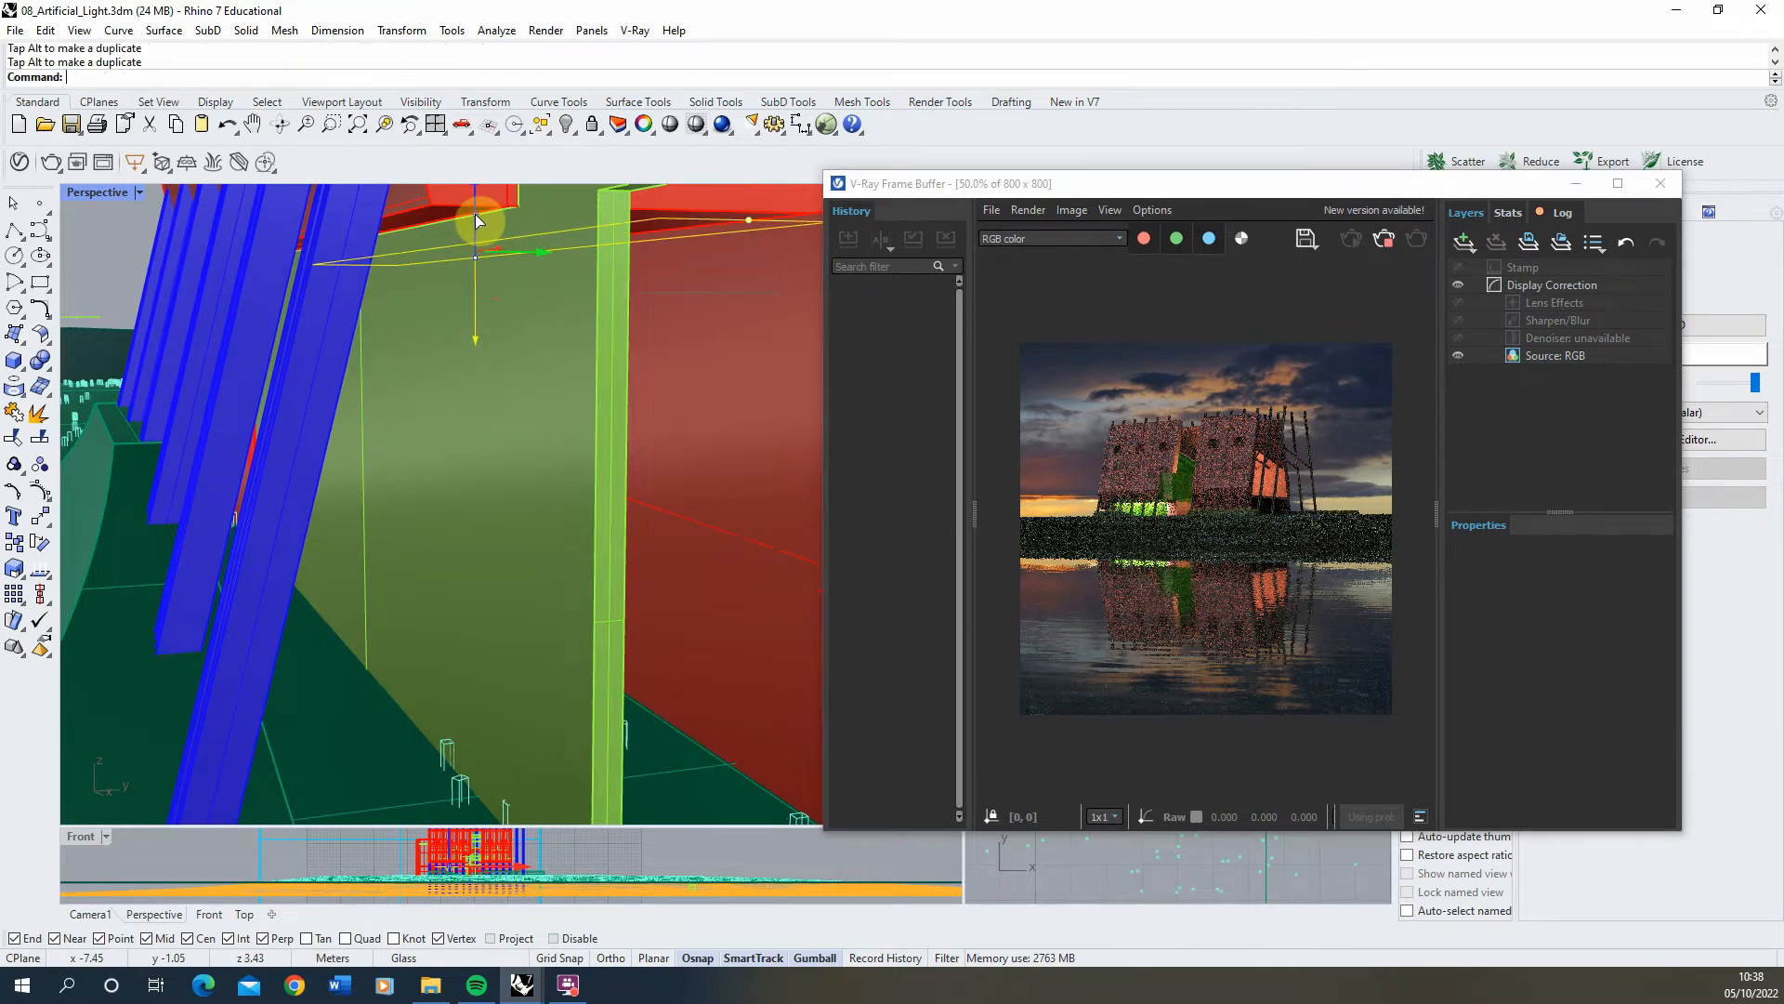
scroll(1128, 507, "up", 2)
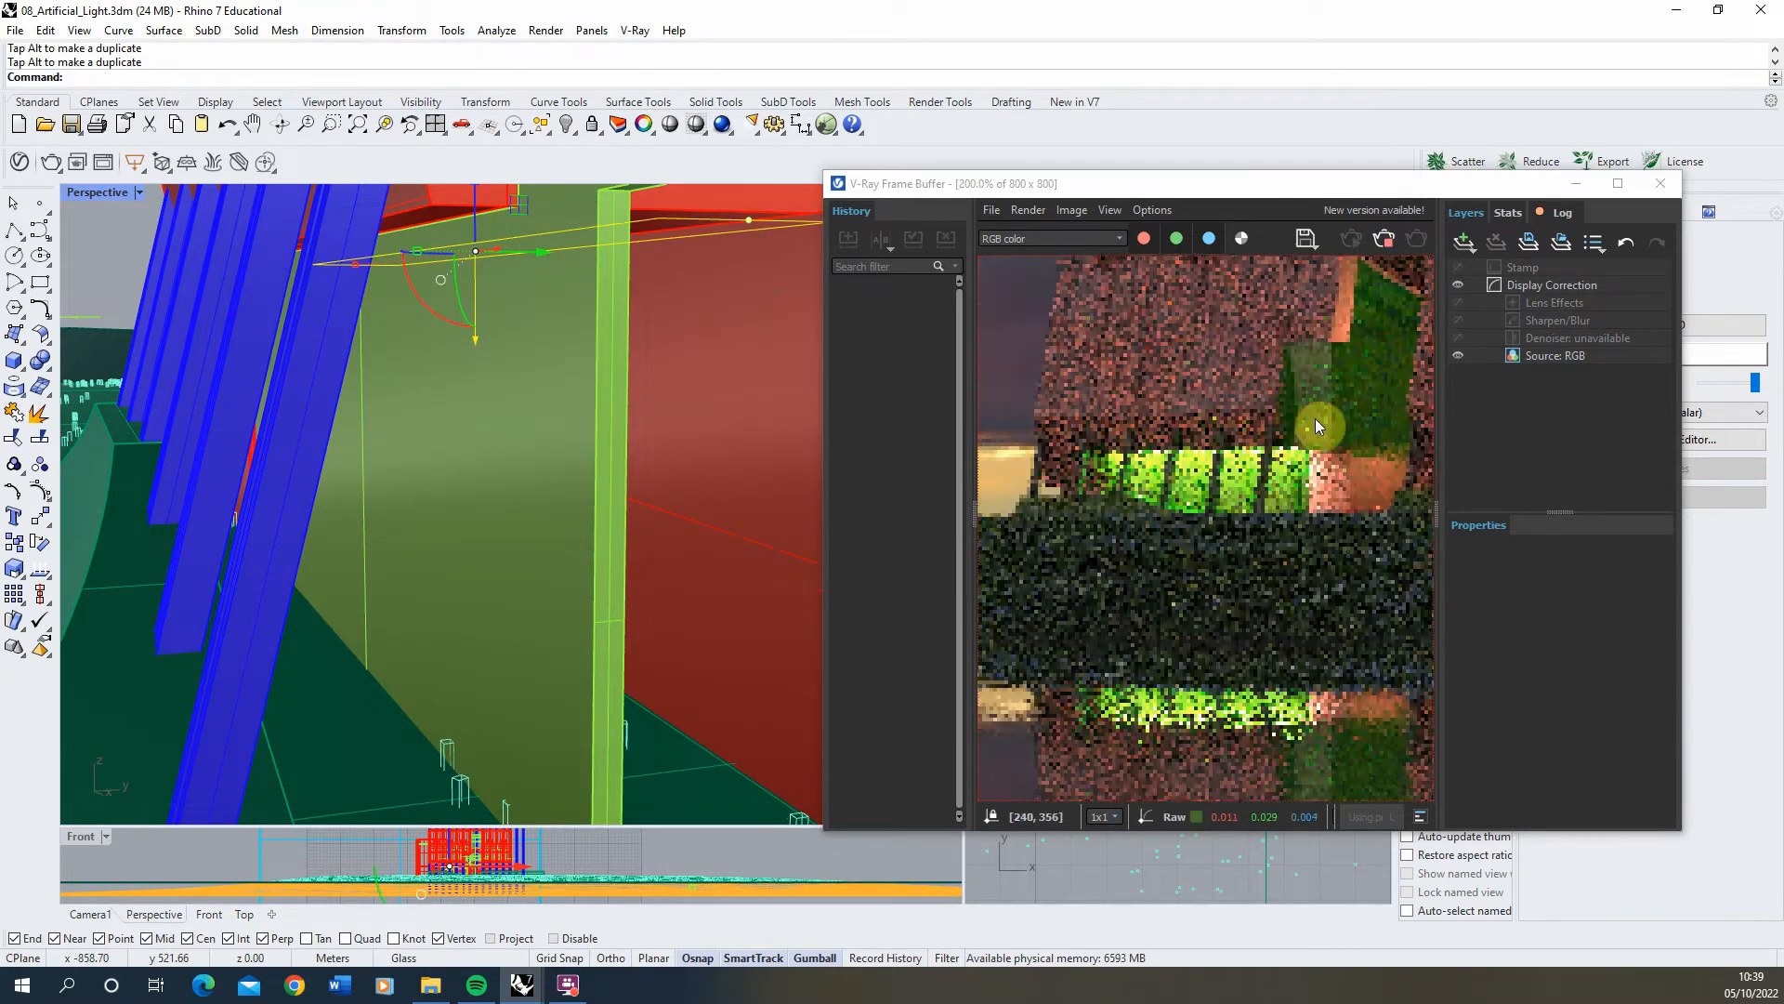
scroll(1356, 451, "down", 1)
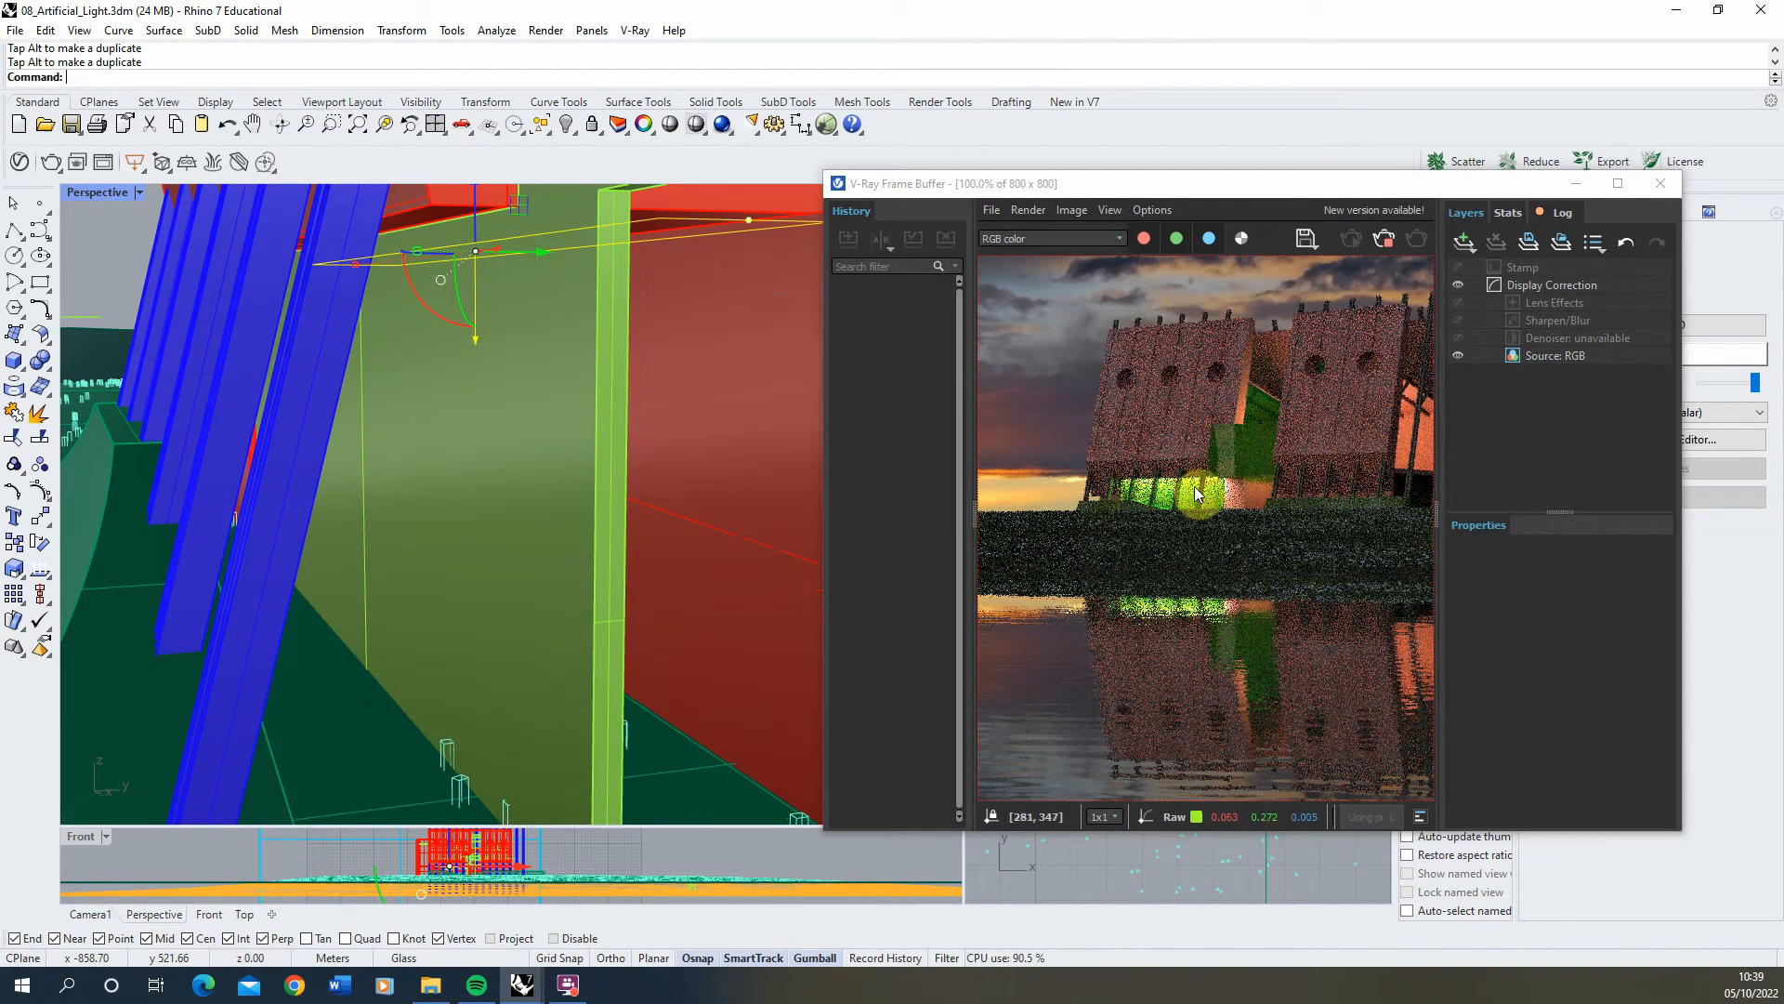
Step: Make the Rectangle Light invisible in its V-Ray asset options
left_click(19, 162)
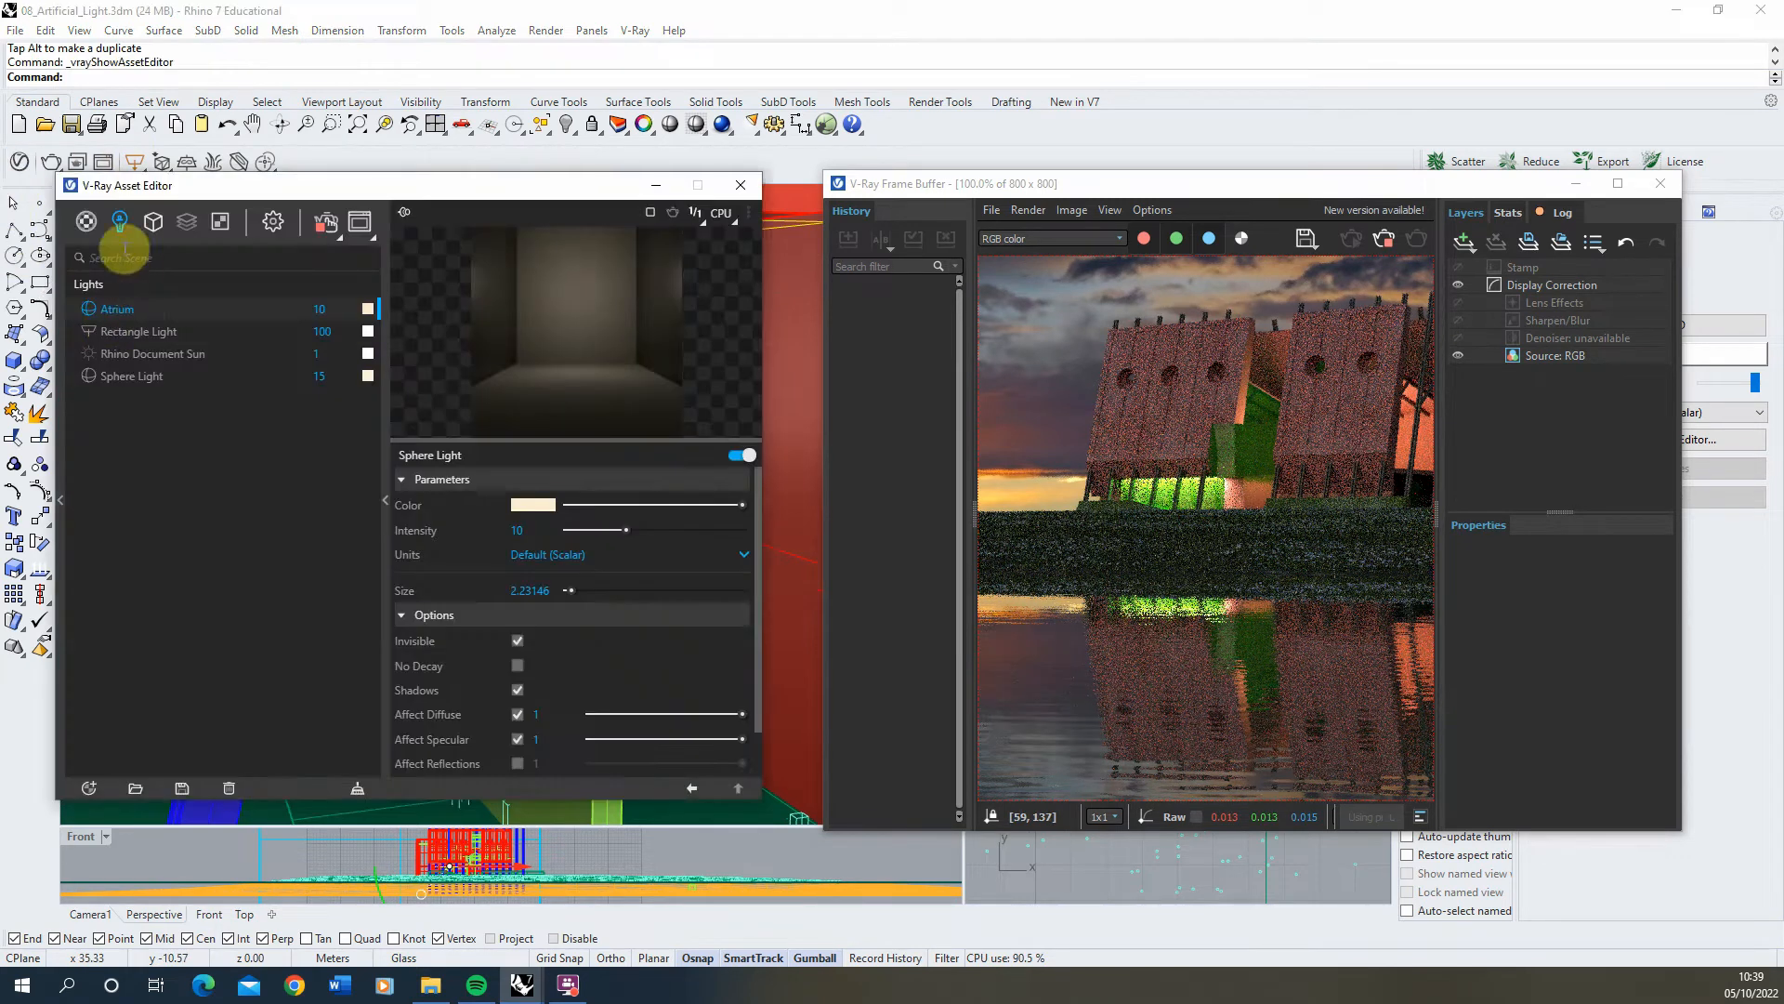
left_click(167, 332)
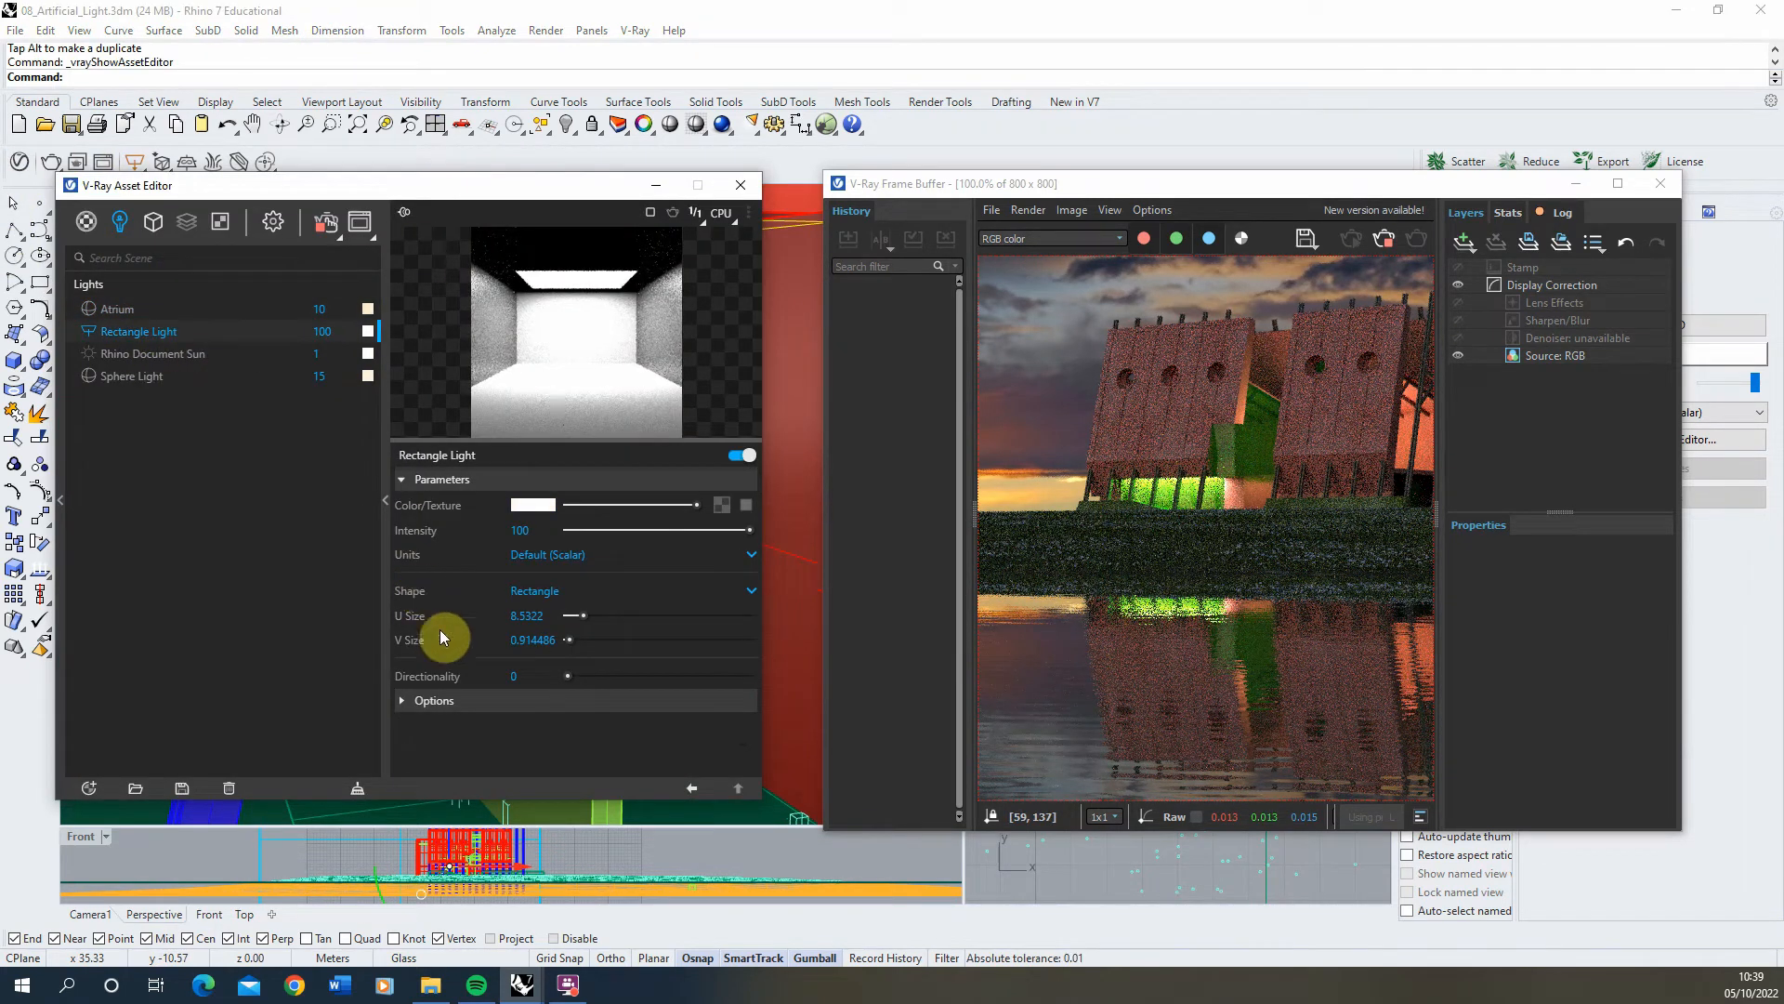
left_click(449, 704)
left_click(519, 730)
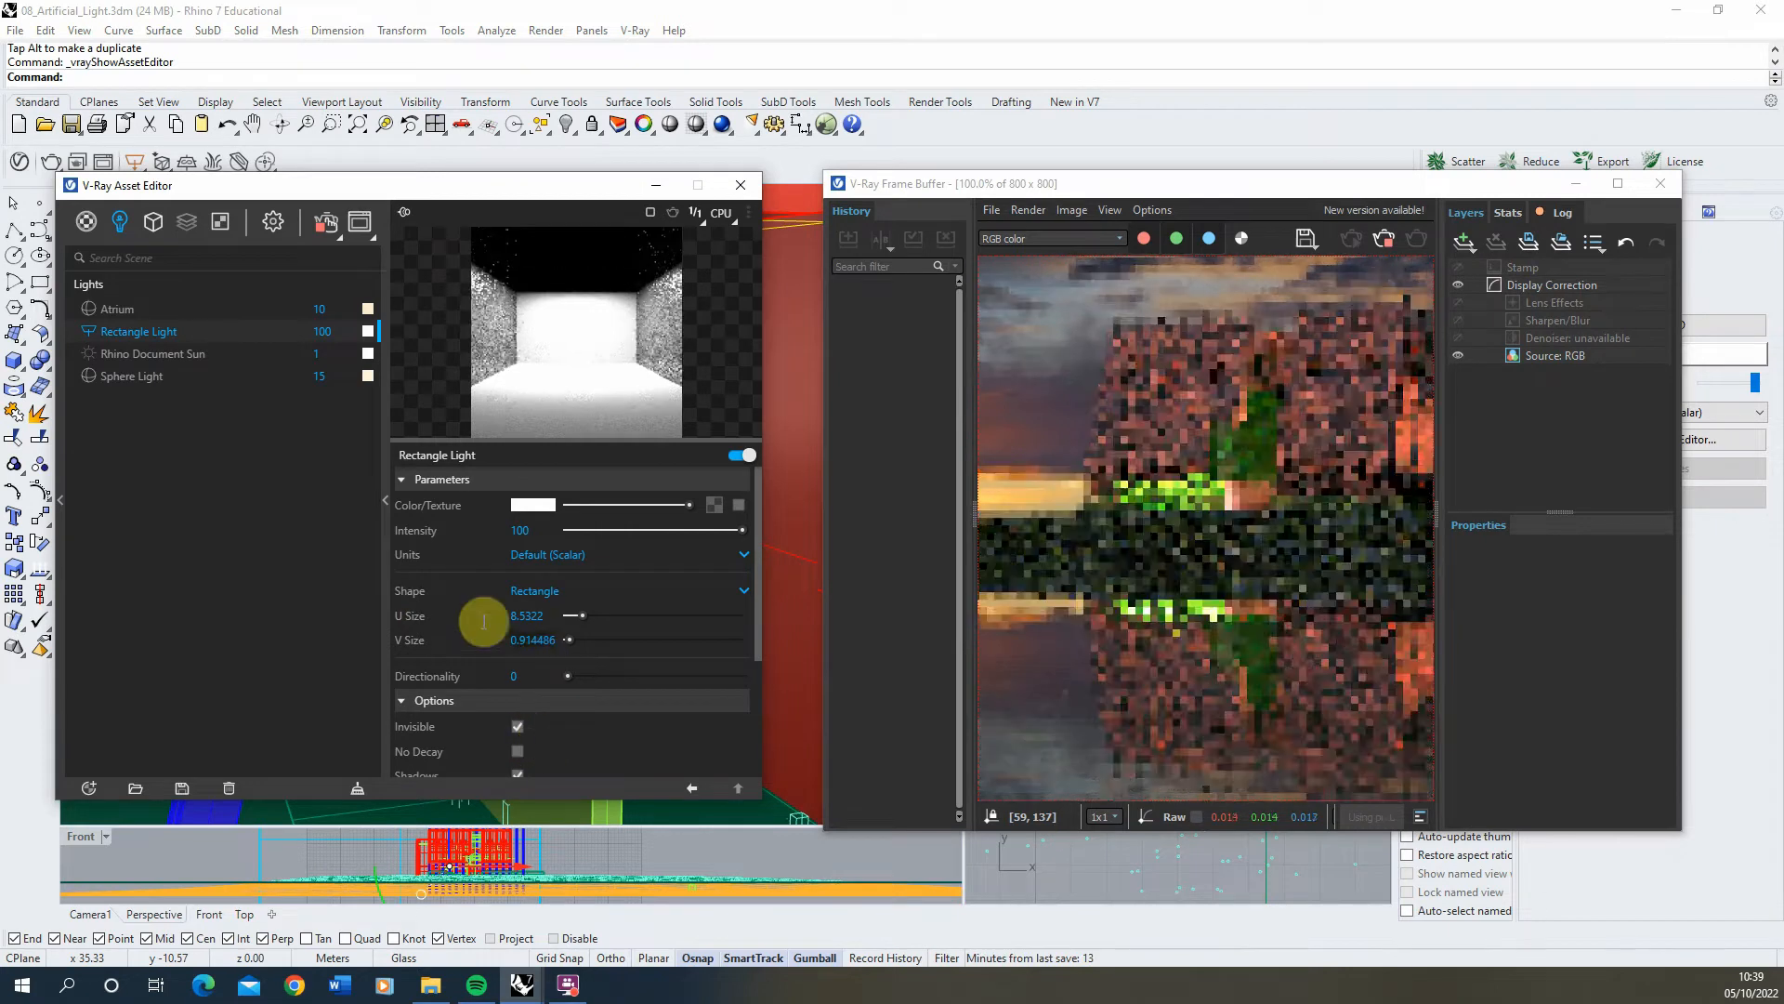
Step: Set the Rectangle Light's intensity to 10 and its colour to a warm cream with a hue of 0.095
left_click_drag(551, 532, 353, 527)
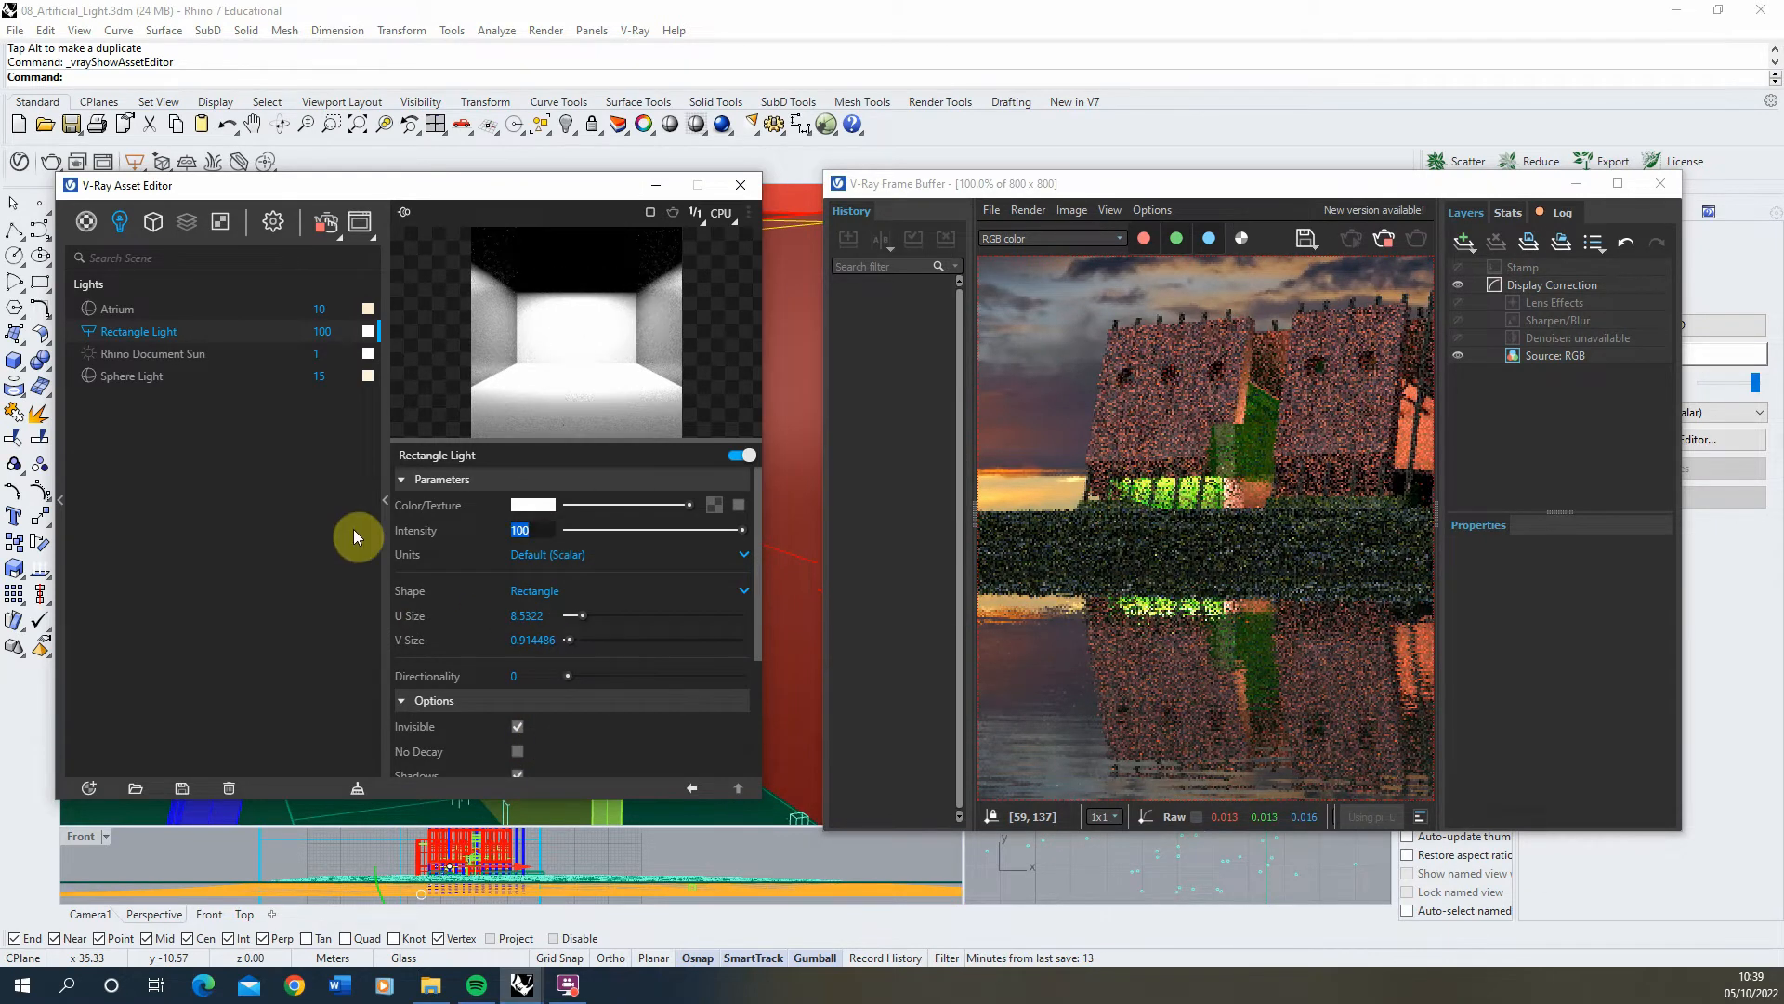
type("10")
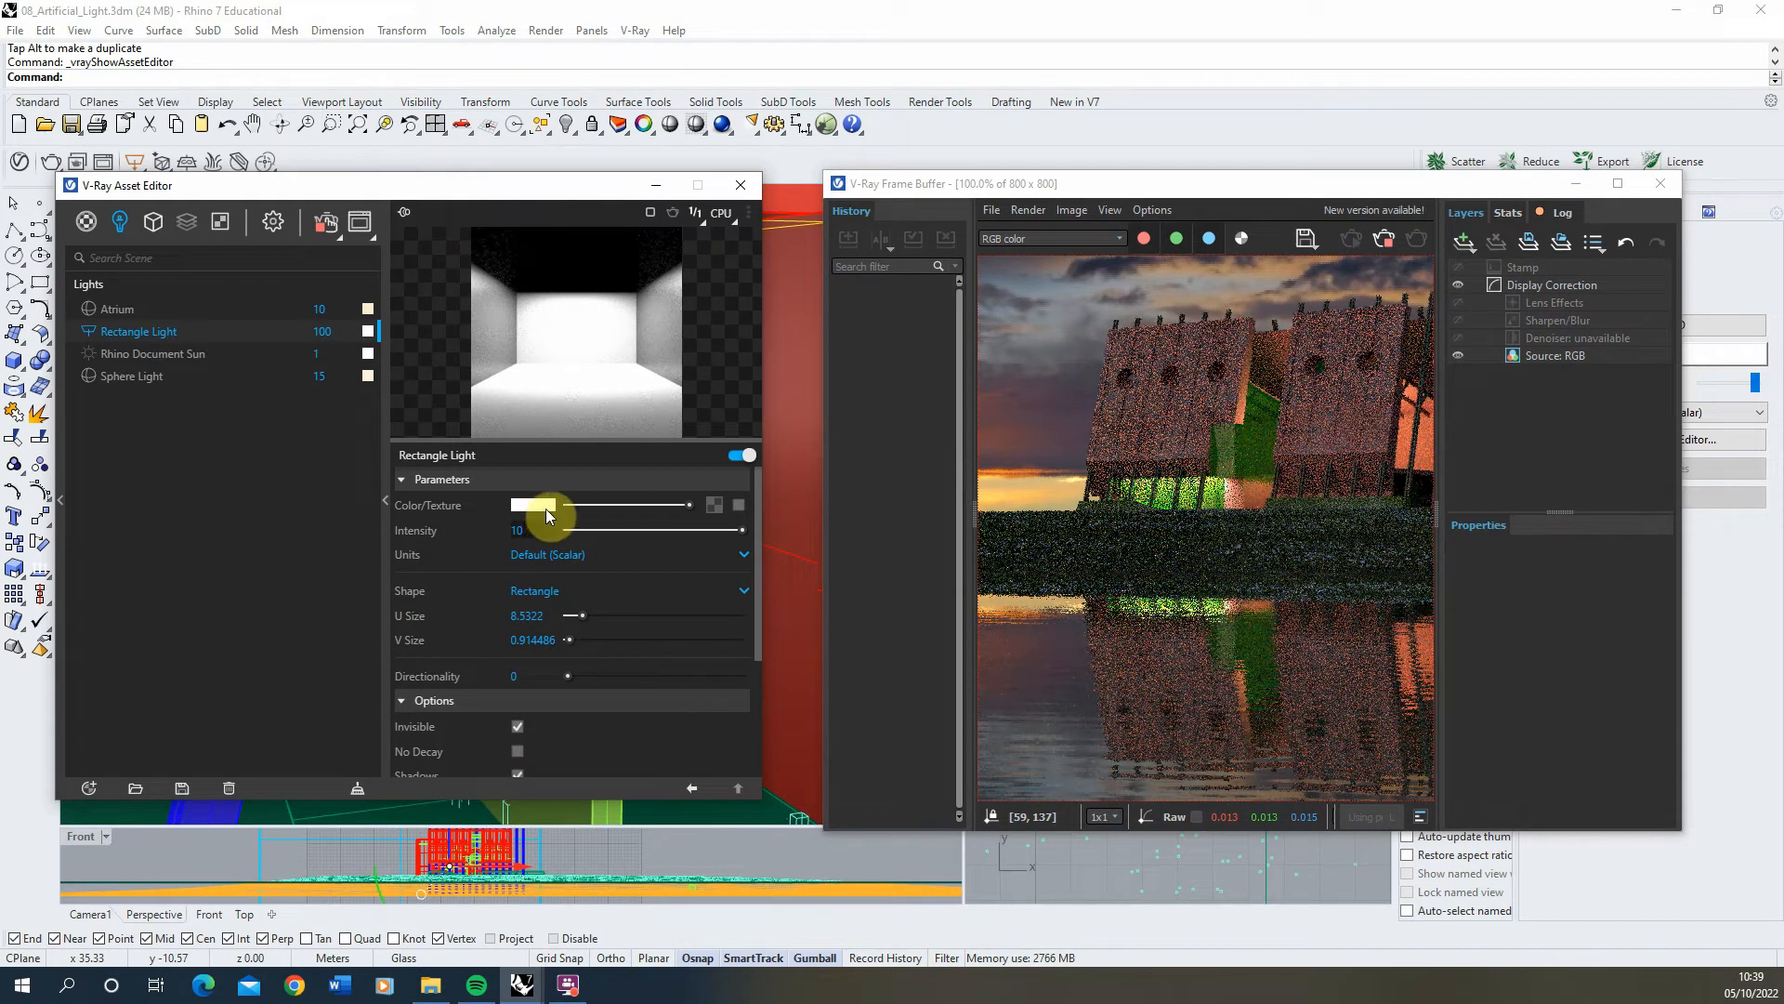
left_click(545, 507)
left_click(460, 519)
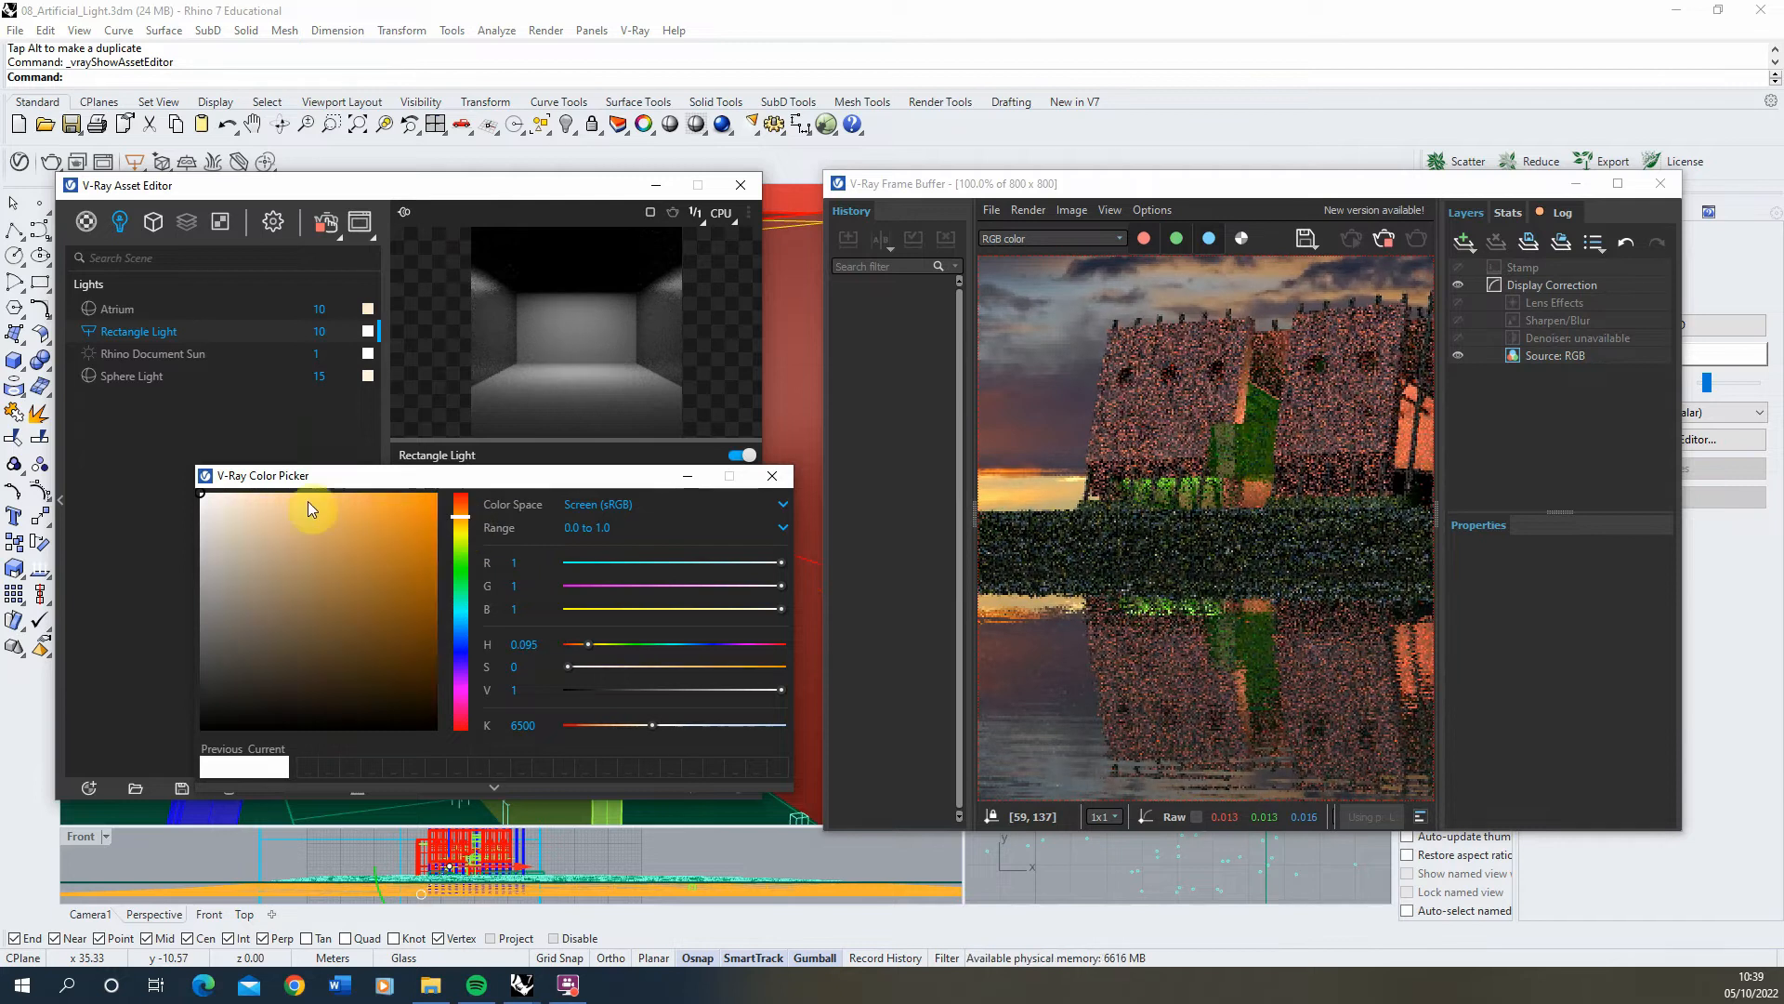
left_click(246, 491)
left_click(784, 482)
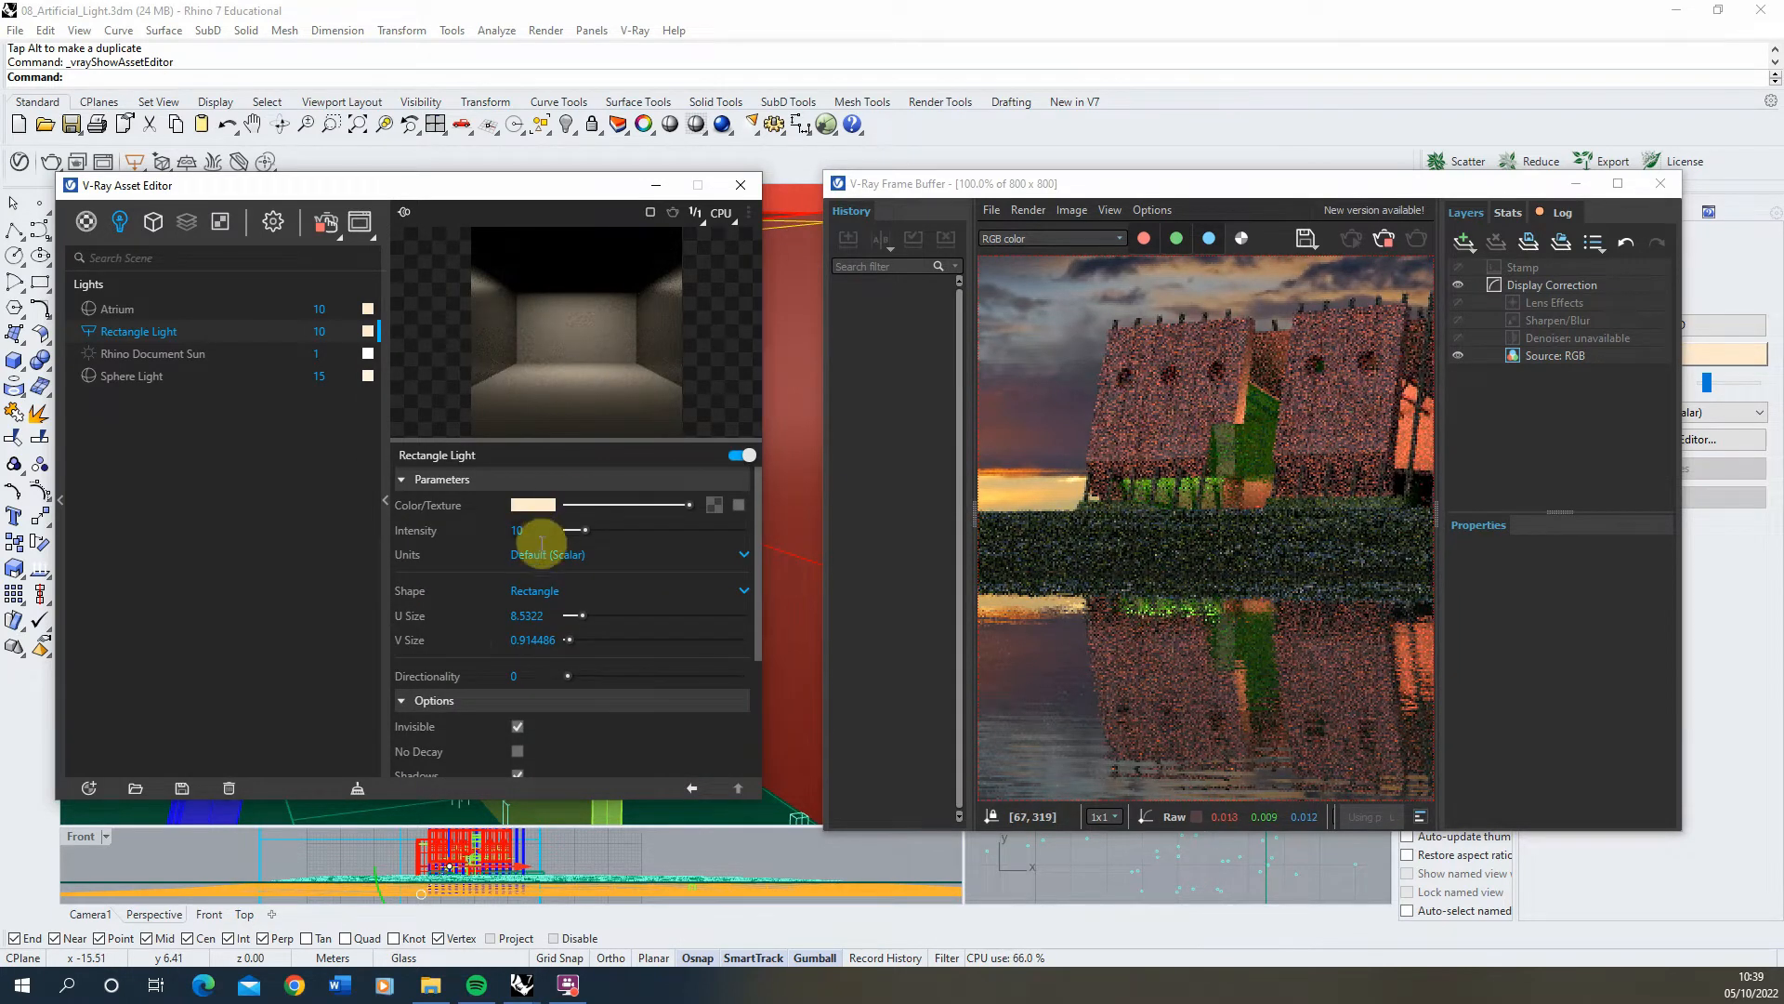
Step: Lower the Rectangle Light's intensity to 5 and turn off its Affect Reflections option
scroll(1189, 469, "up", 1)
scroll(1255, 493, "up", 1)
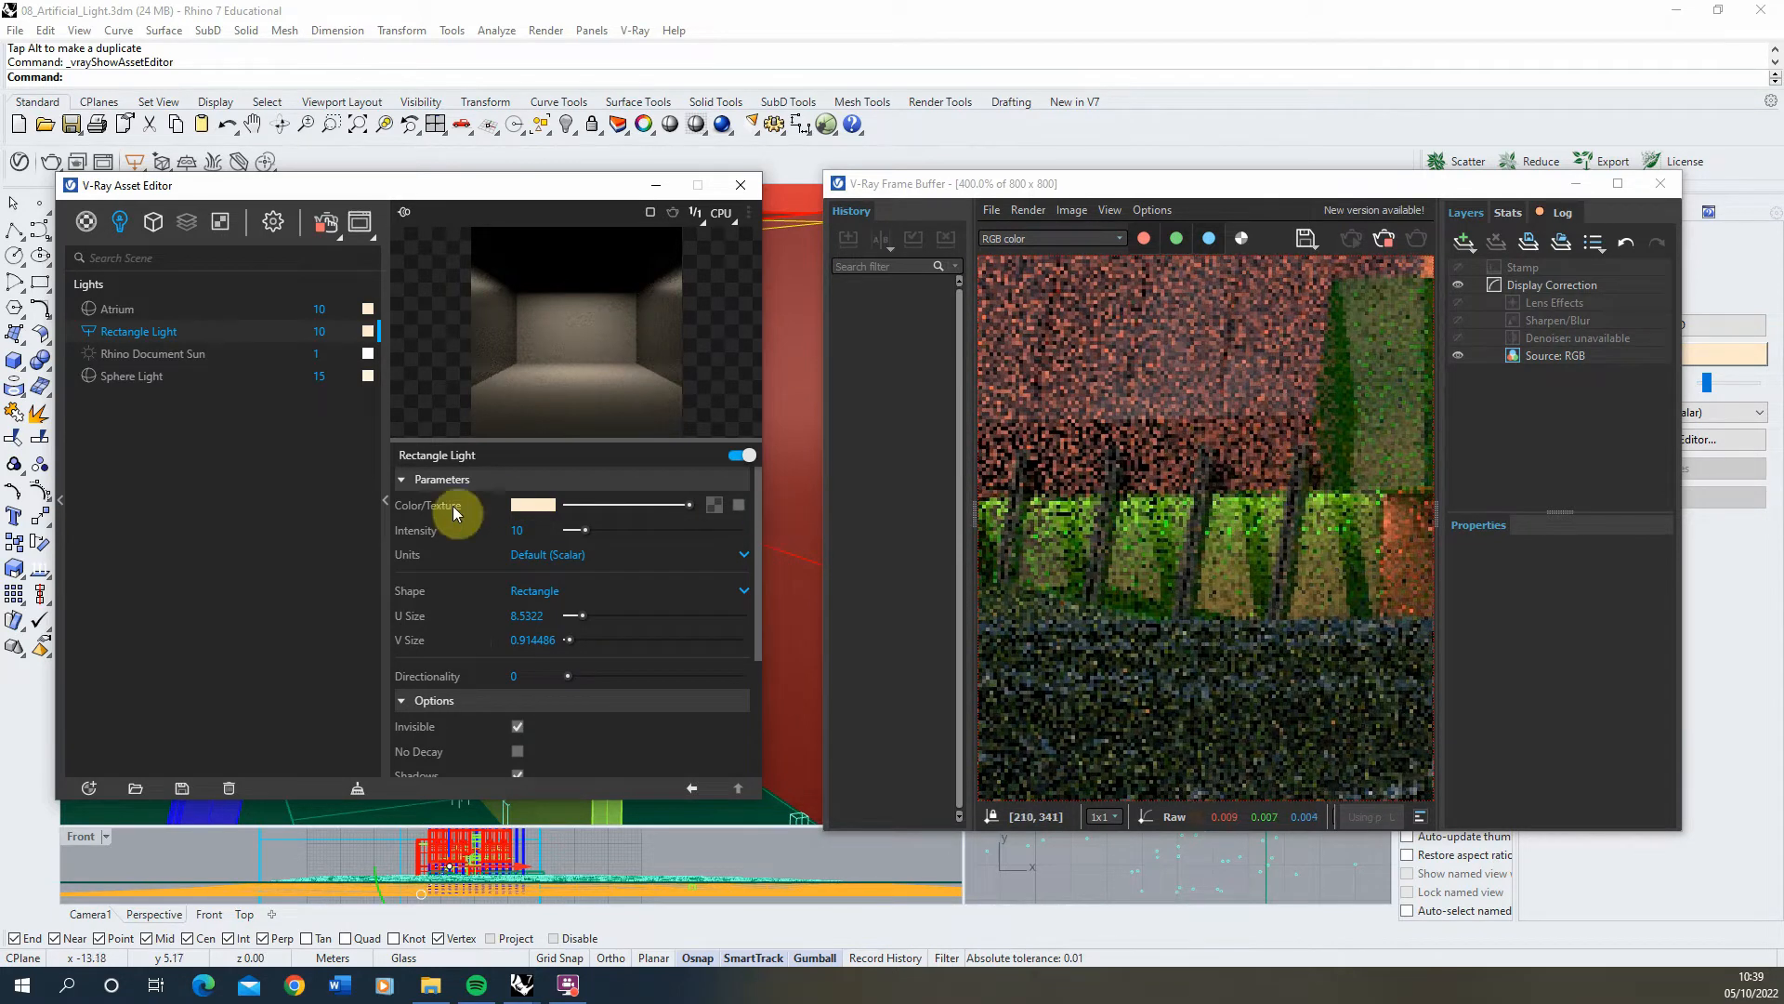
left_click(517, 530)
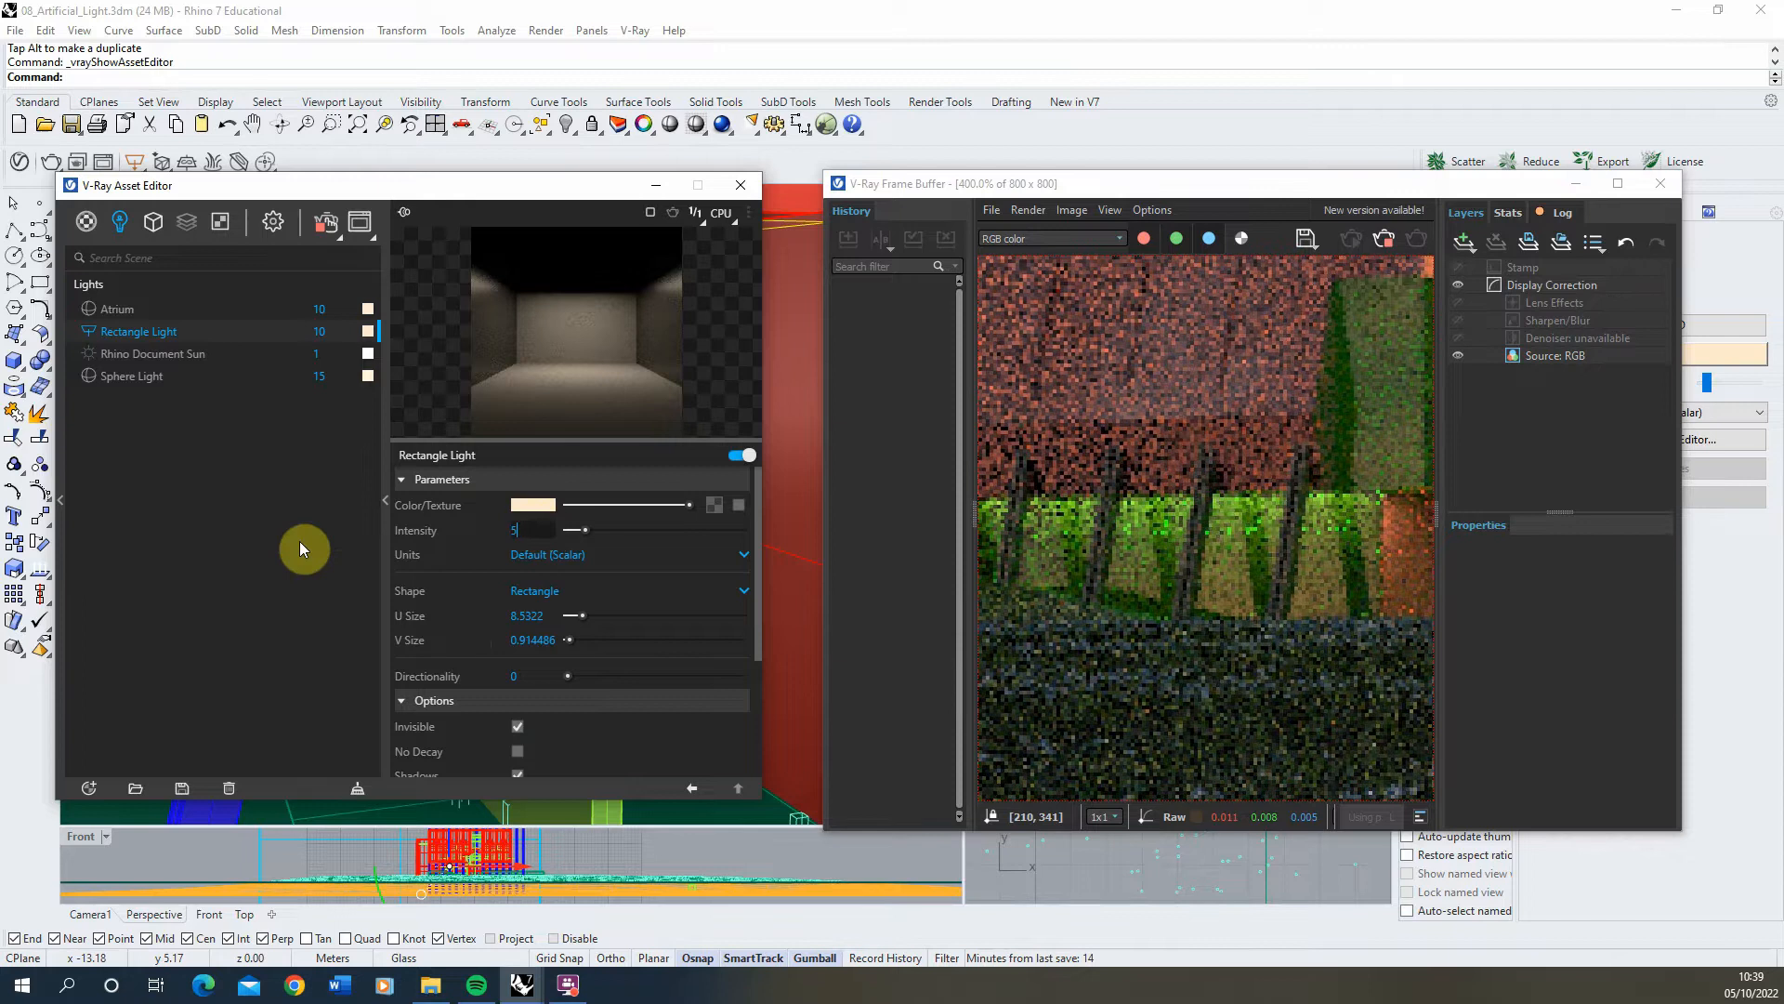
type("5")
key("Return")
scroll(618, 604, "down", 2)
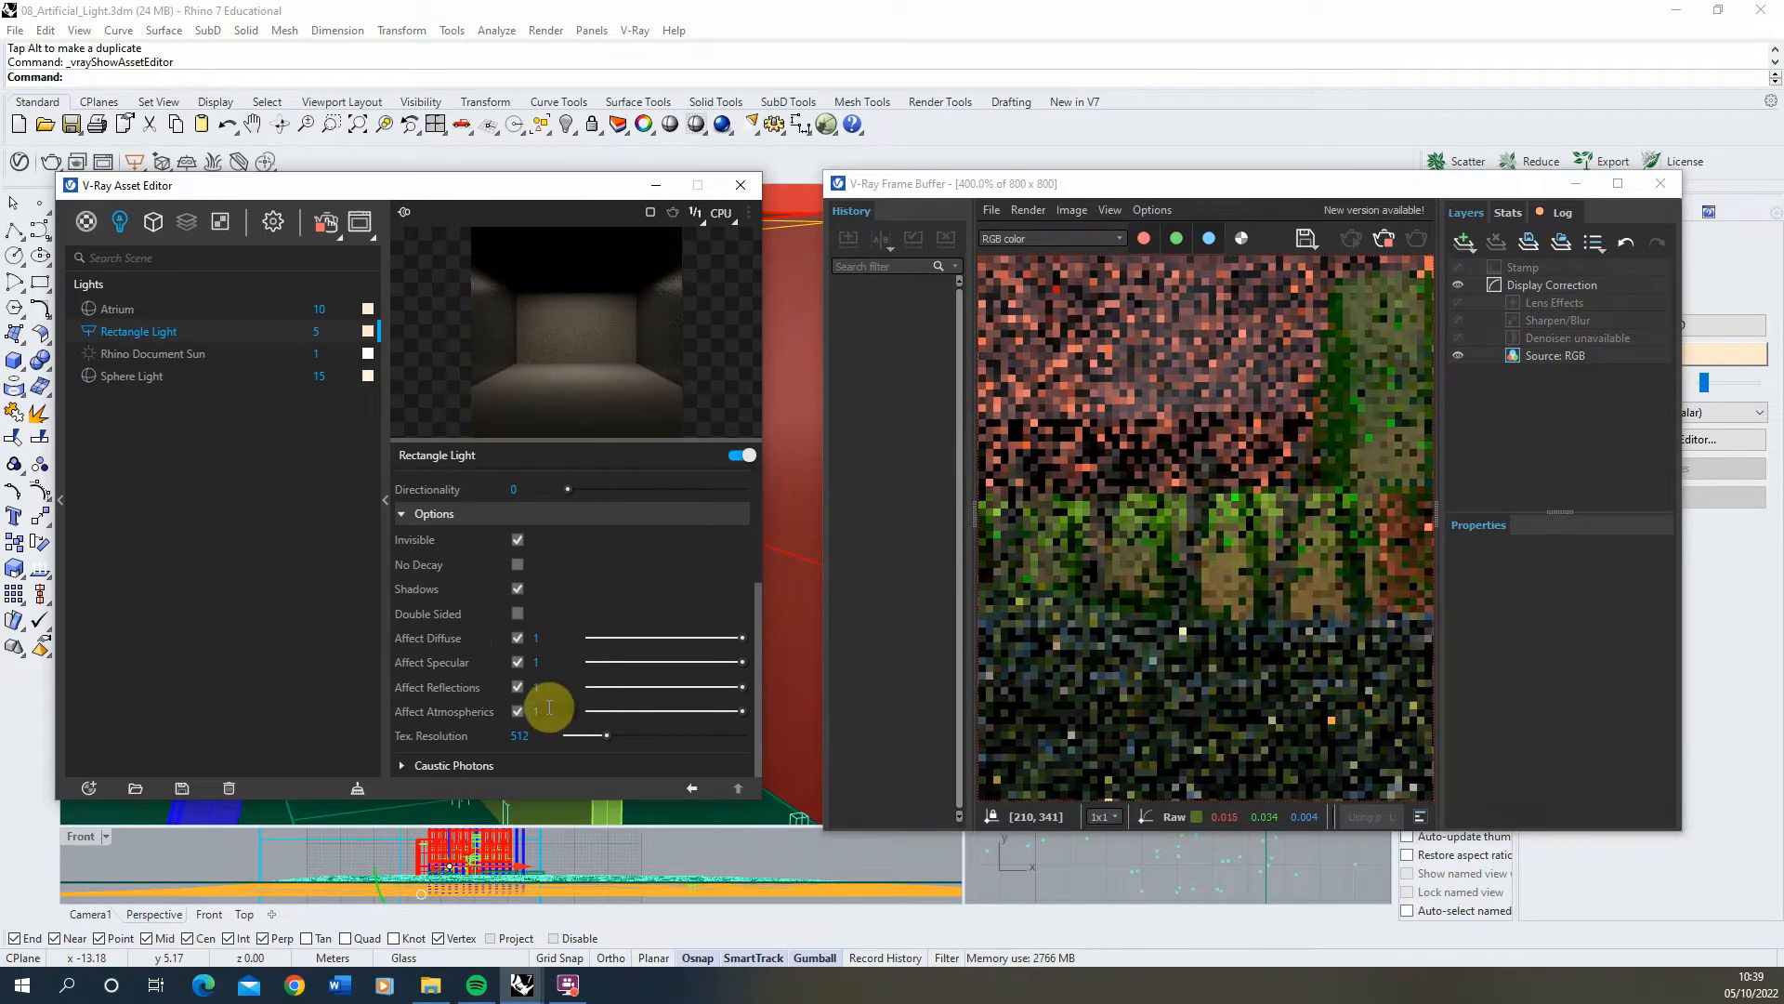
left_click(518, 687)
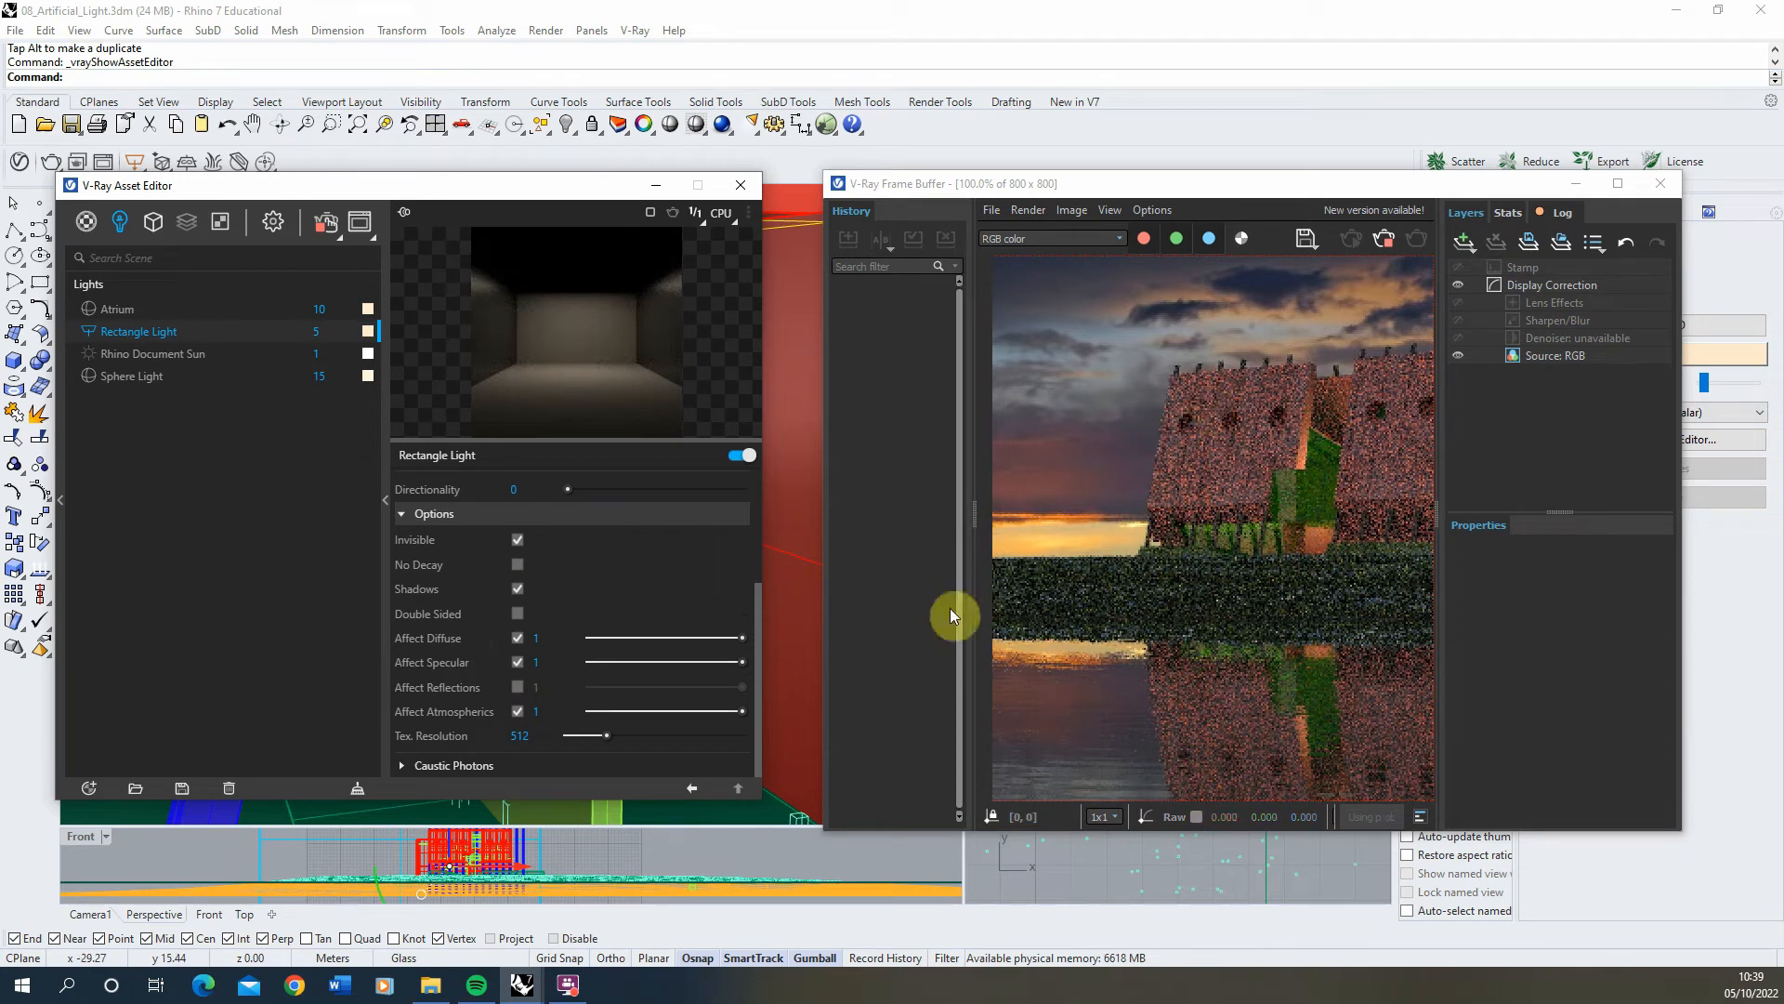
Step: Shift the rectangle light outward from the green glass wall toward the blue posts and check the result in the render
left_click(658, 187)
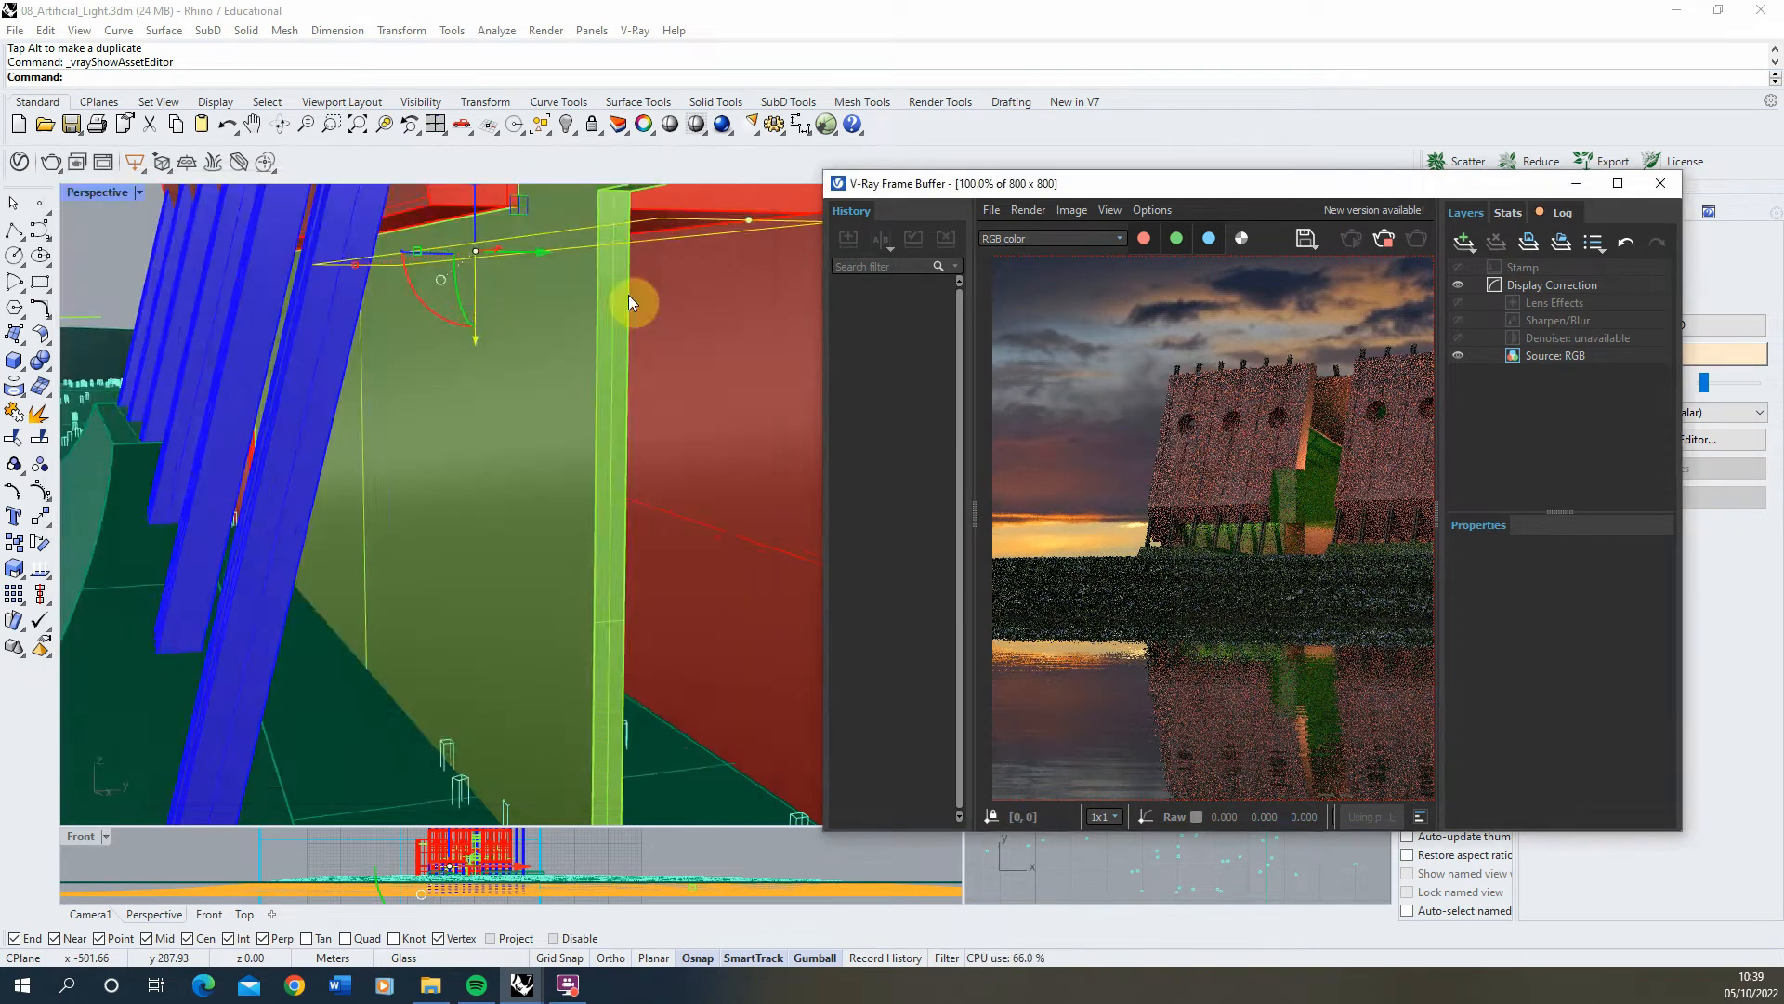
scroll(521, 402, "down", 3)
right_click_drag(521, 402, 509, 299)
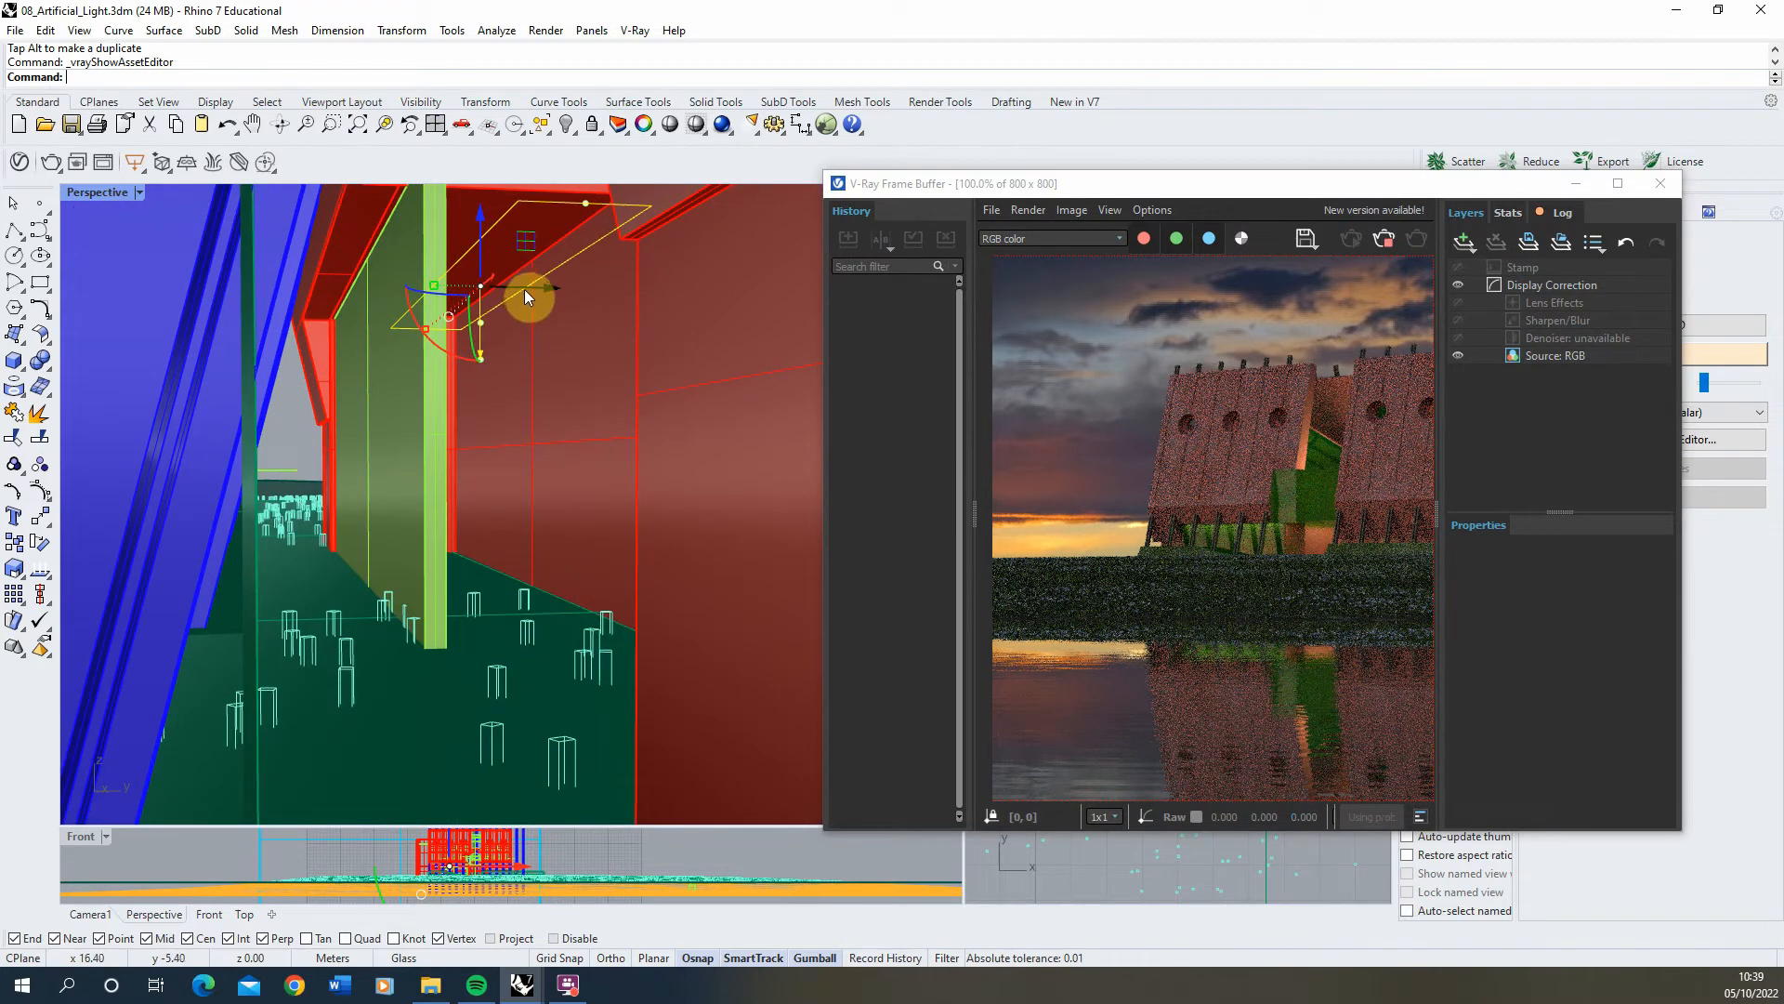
left_click_drag(524, 288, 389, 323)
right_click_drag(388, 323, 501, 381)
scroll(1283, 525, "up", 2)
scroll(1163, 528, "down", 2)
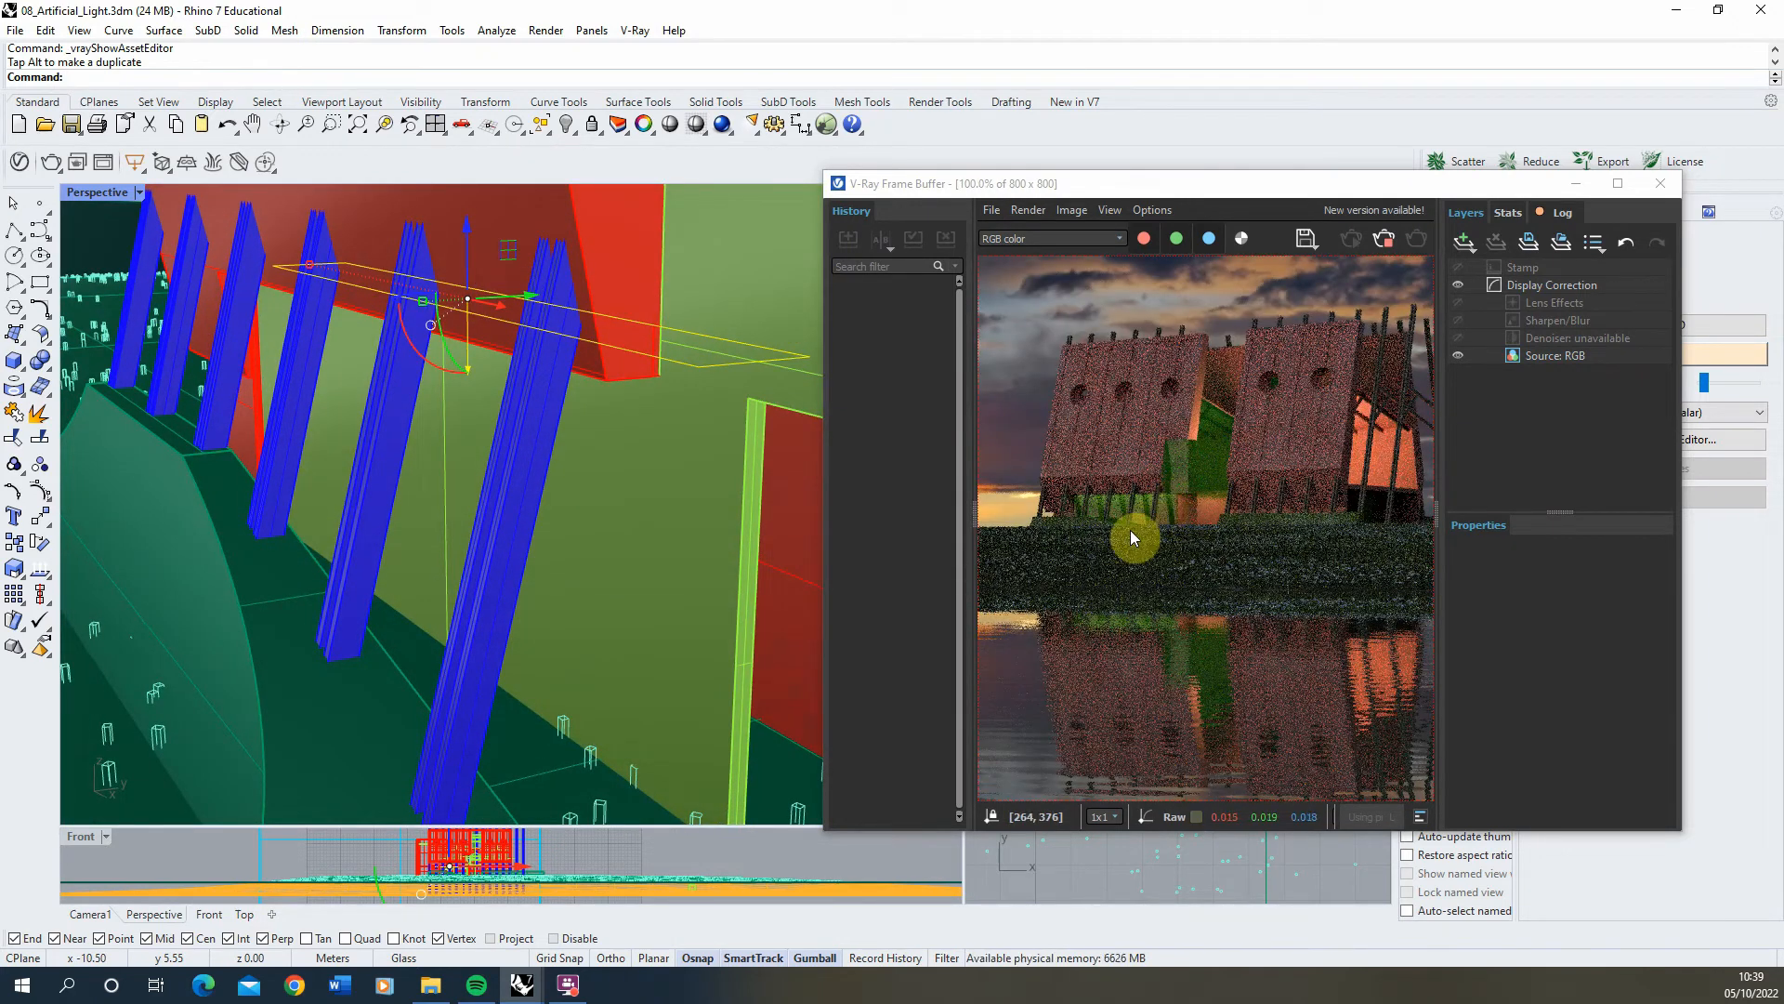
scroll(1107, 516, "down", 1)
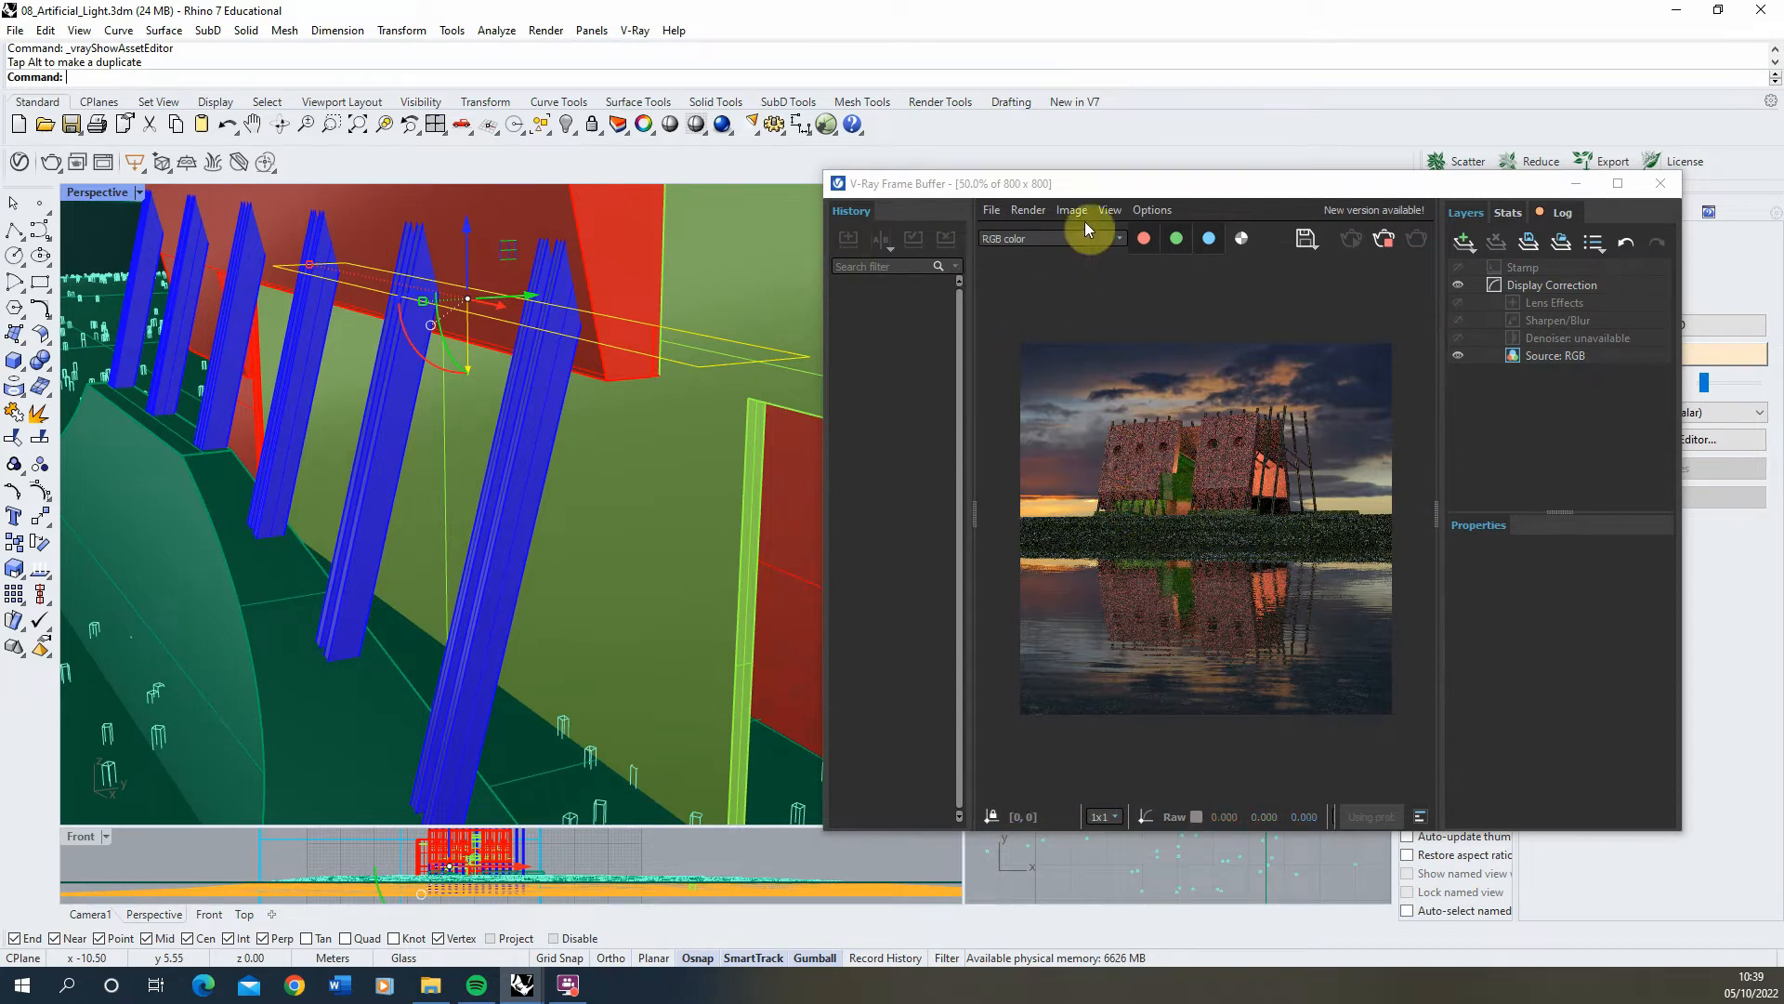
Step: Enlarge the frame buffer to examine the lit building and stop the interactive render
left_click_drag(930, 183, 398, 137)
scroll(684, 452, "up", 1)
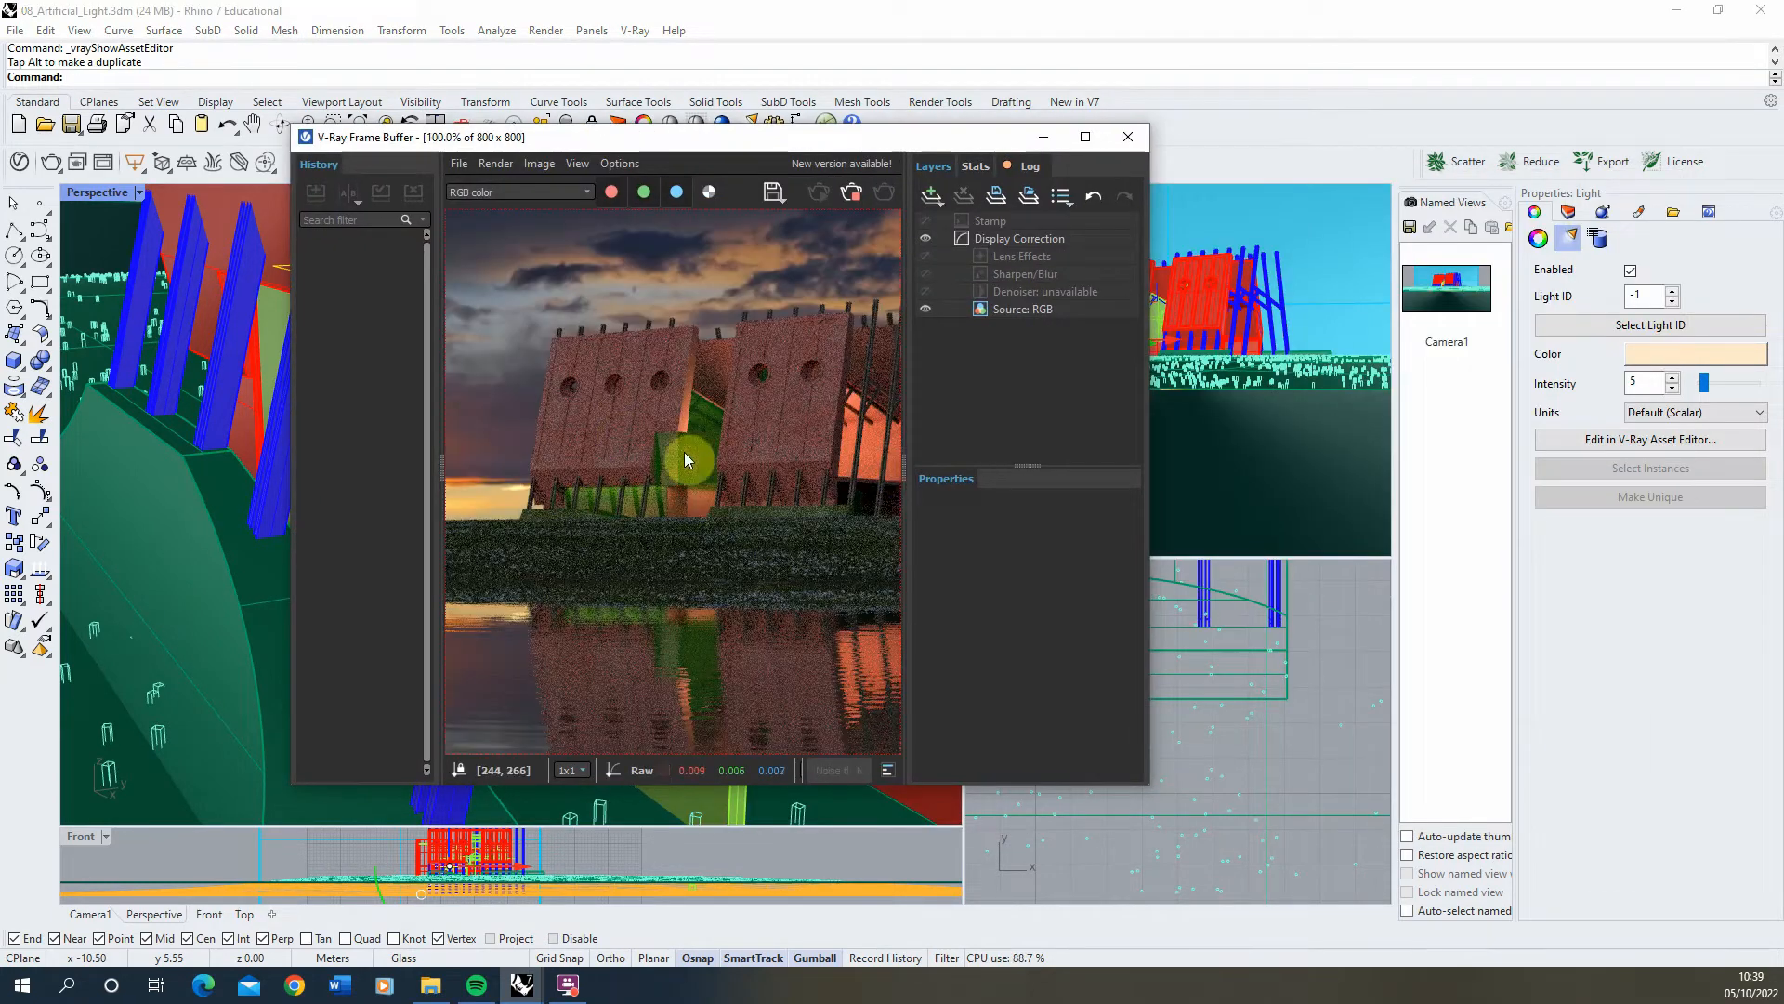
scroll(735, 465, "down", 1)
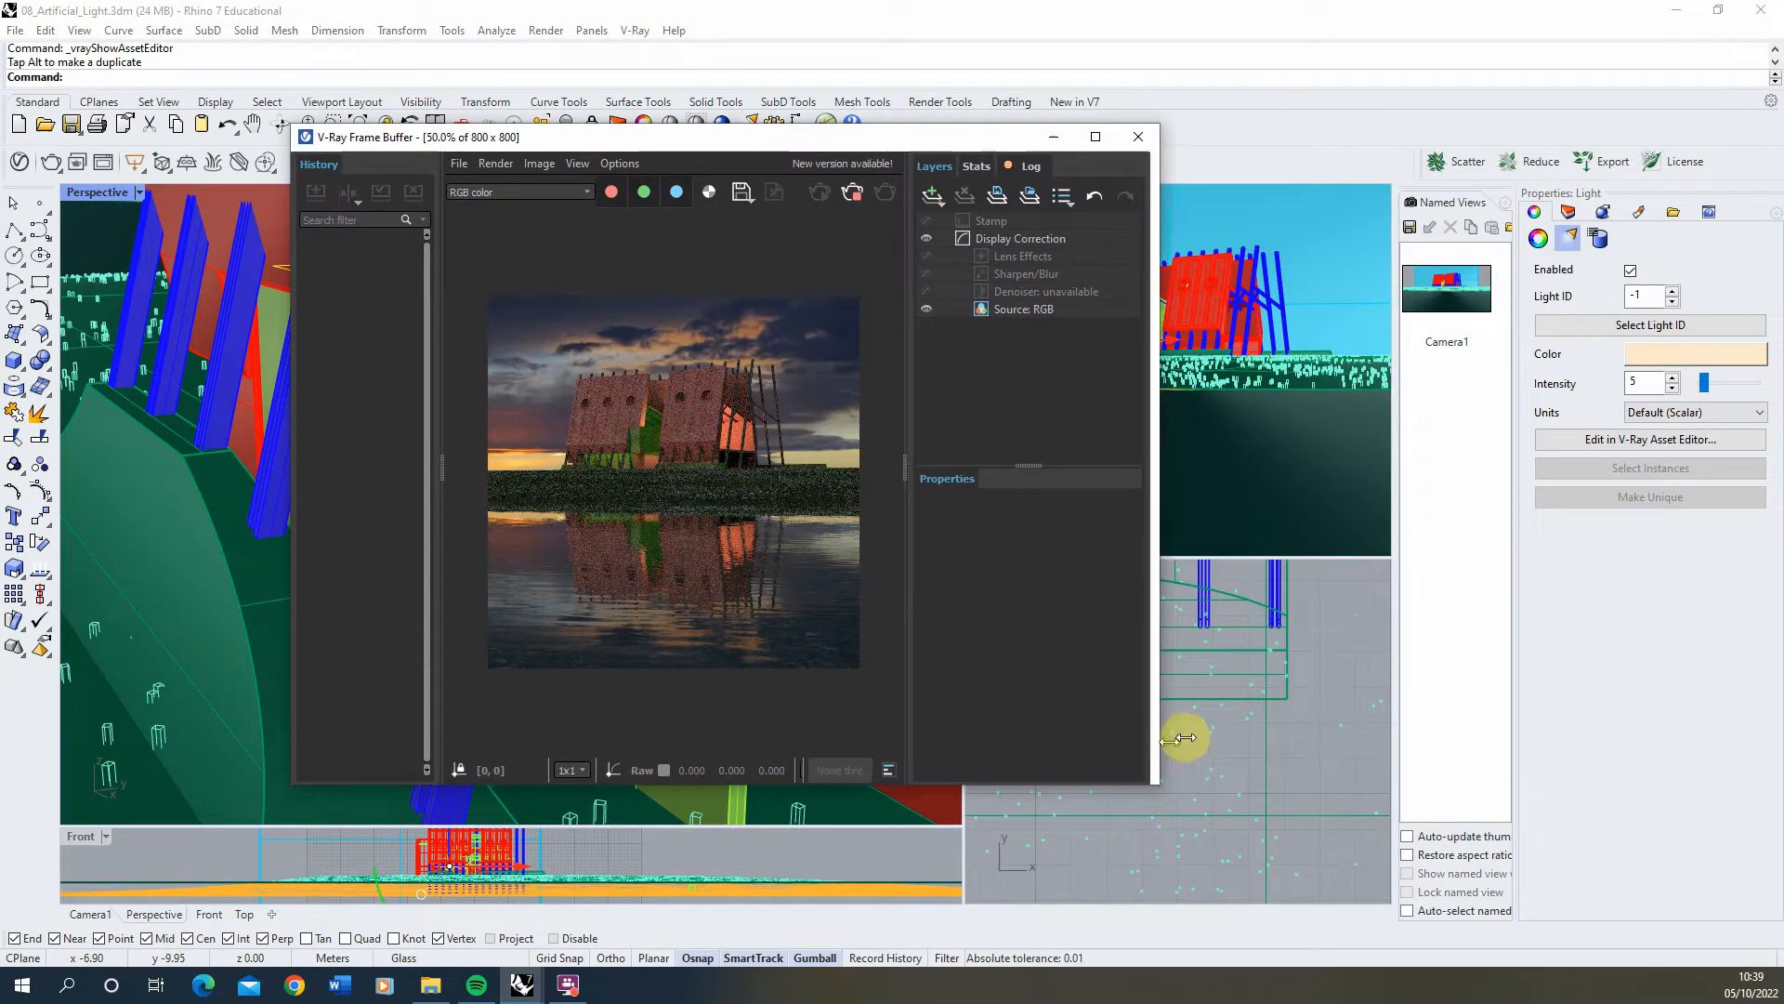
left_click_drag(1155, 749, 1394, 749)
scroll(863, 472, "up", 1)
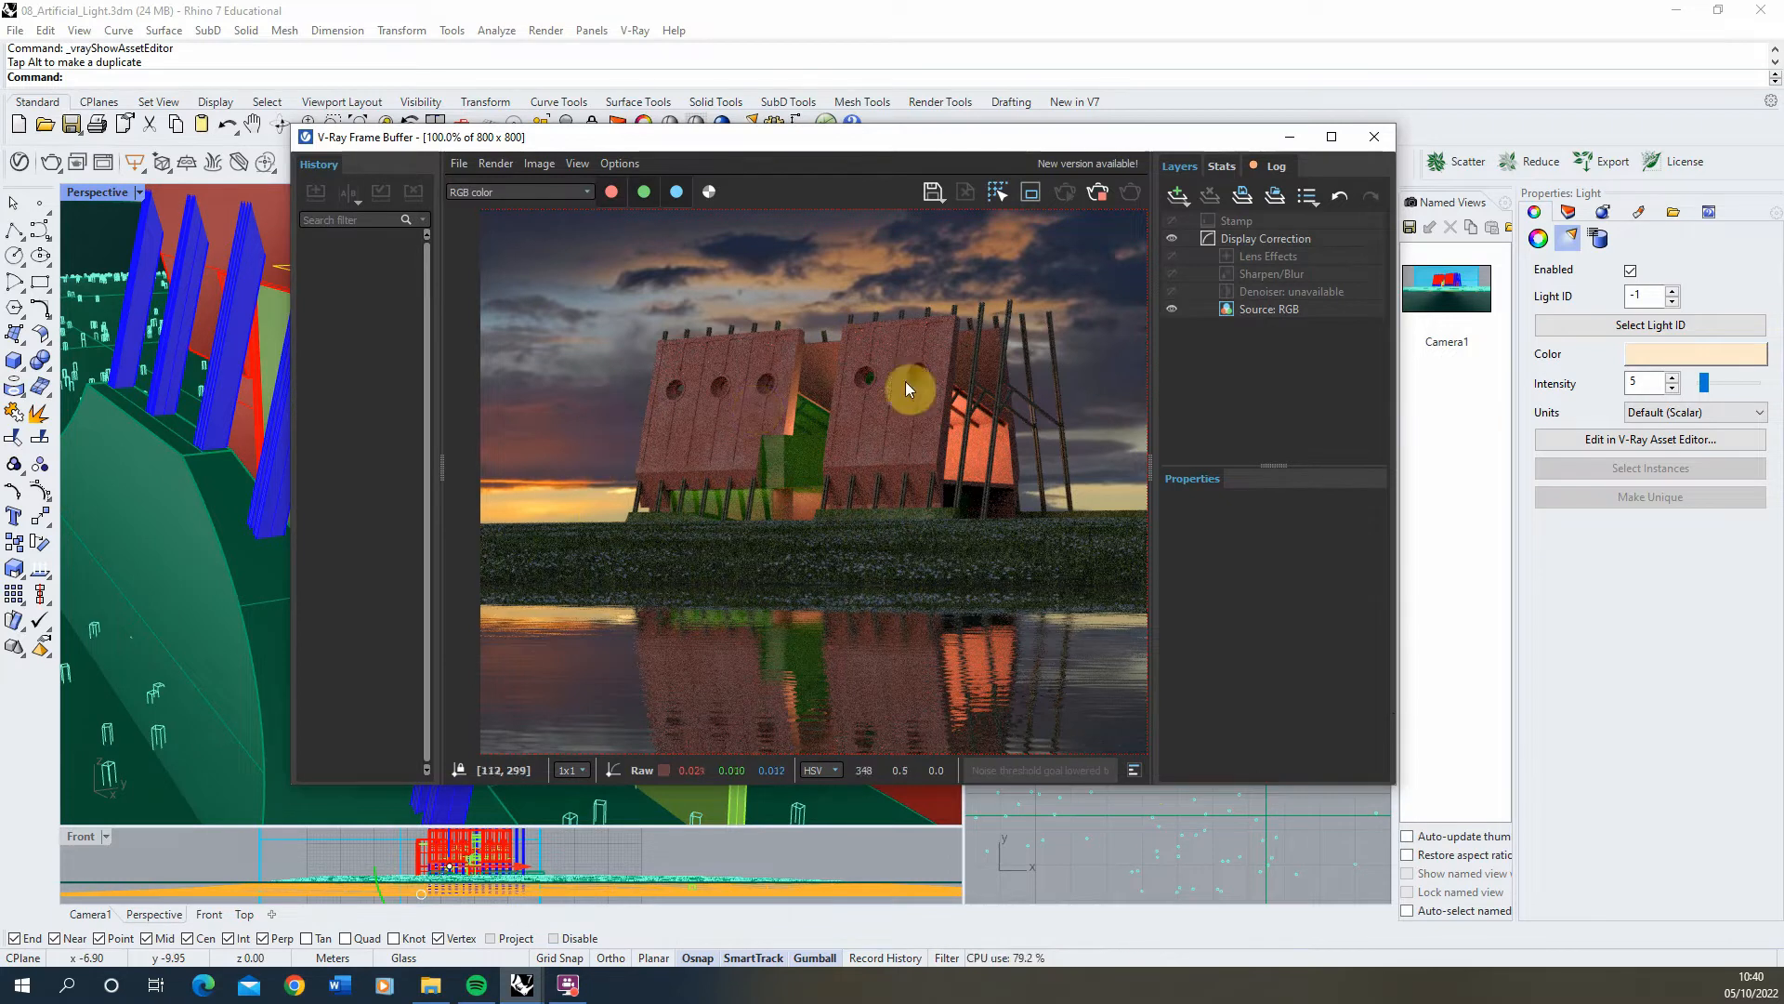
left_click(1099, 193)
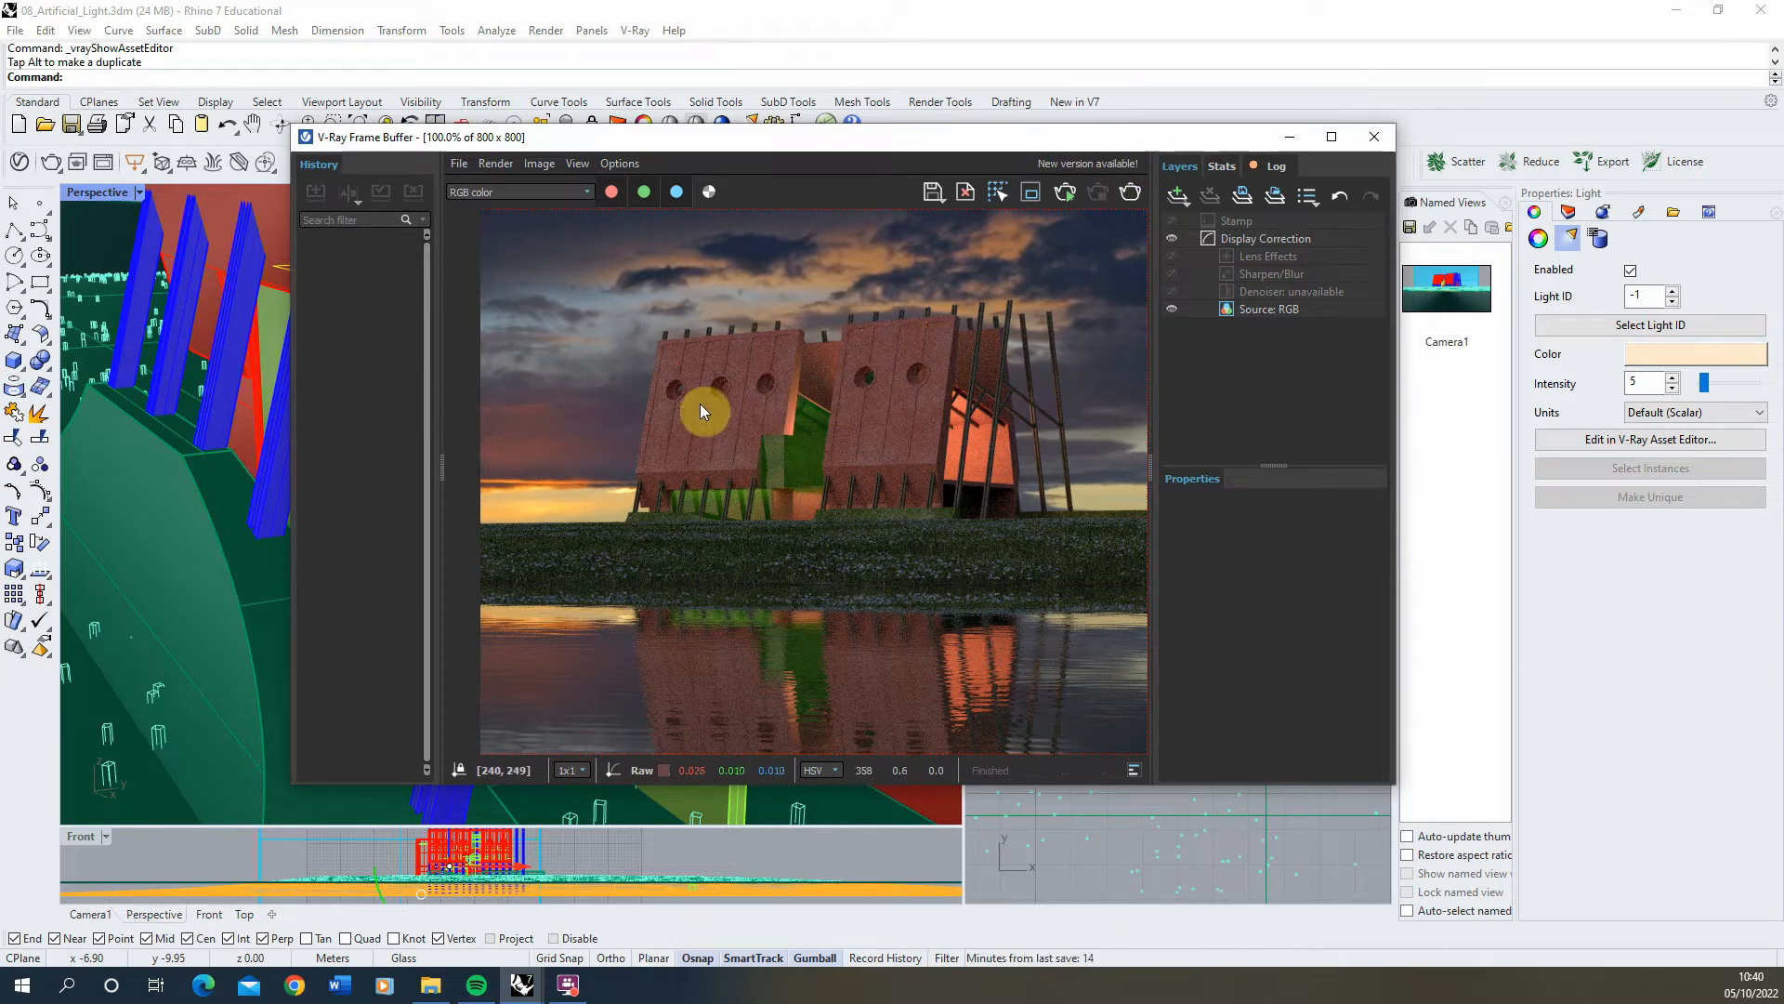
left_click(1289, 140)
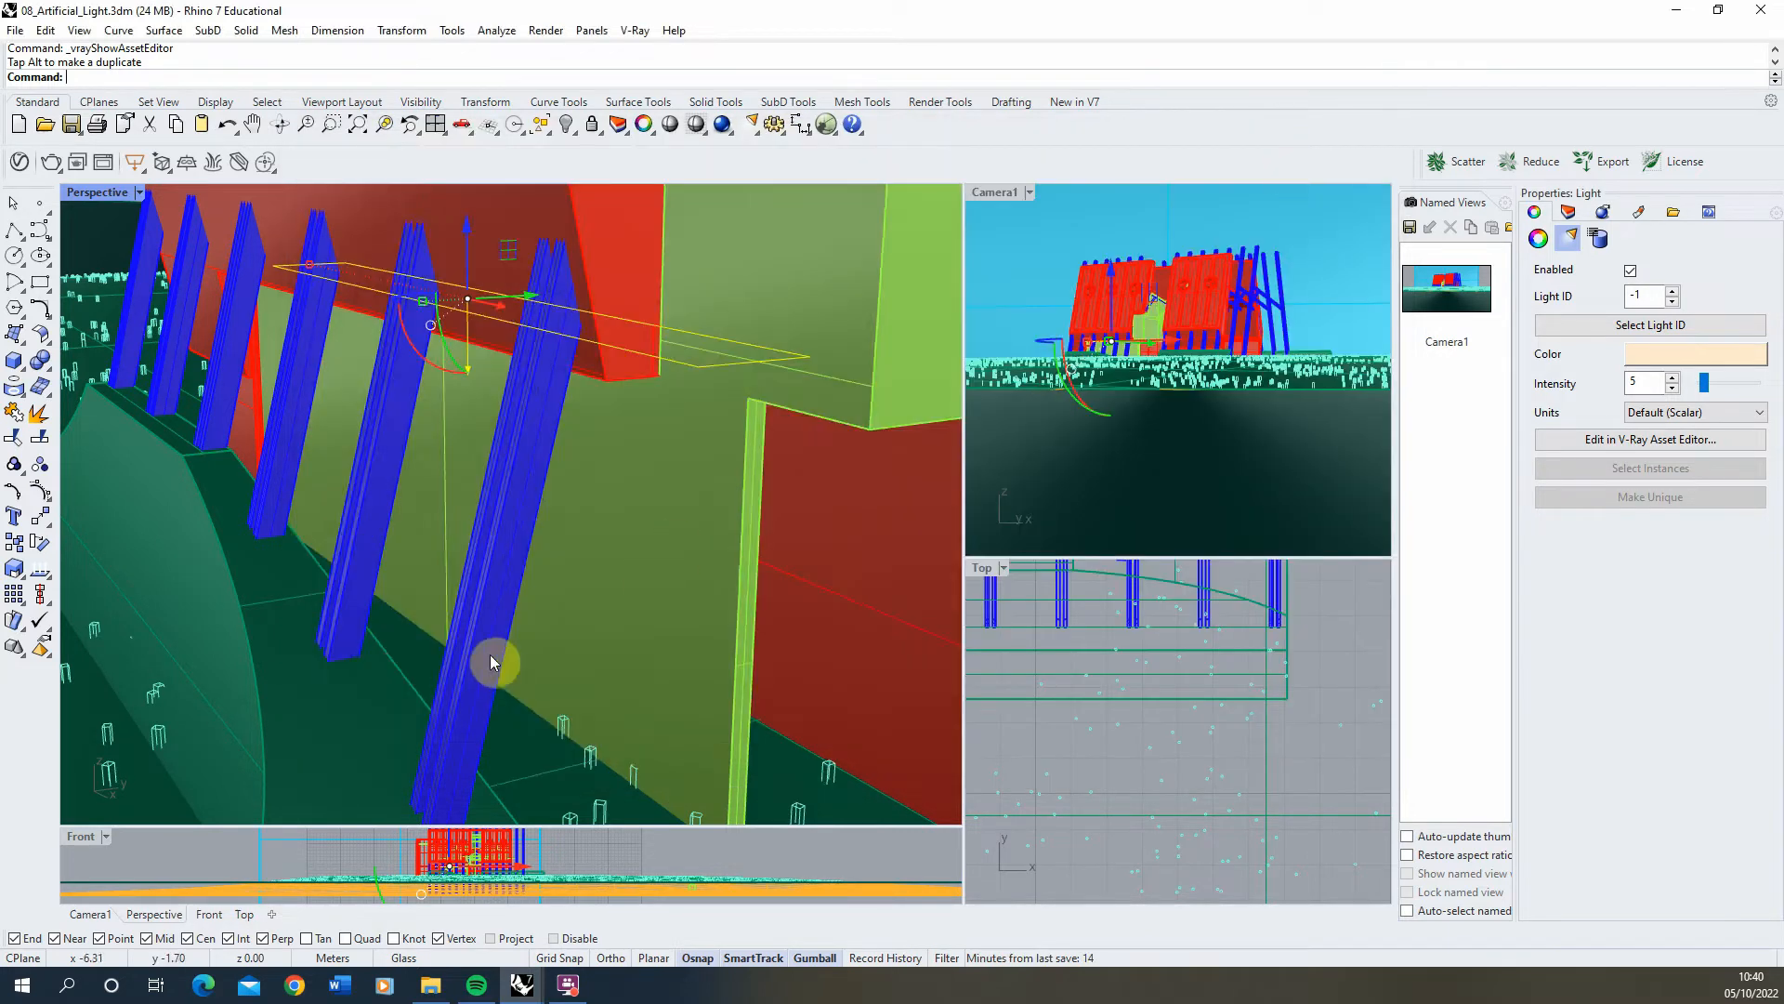
Step: Isolate the two front wall panels with round openings, the intermediate floor slab and the back wall
scroll(493, 649, "down", 7)
scroll(505, 622, "down", 5)
right_click_drag(528, 448, 409, 438)
scroll(409, 437, "up", 6)
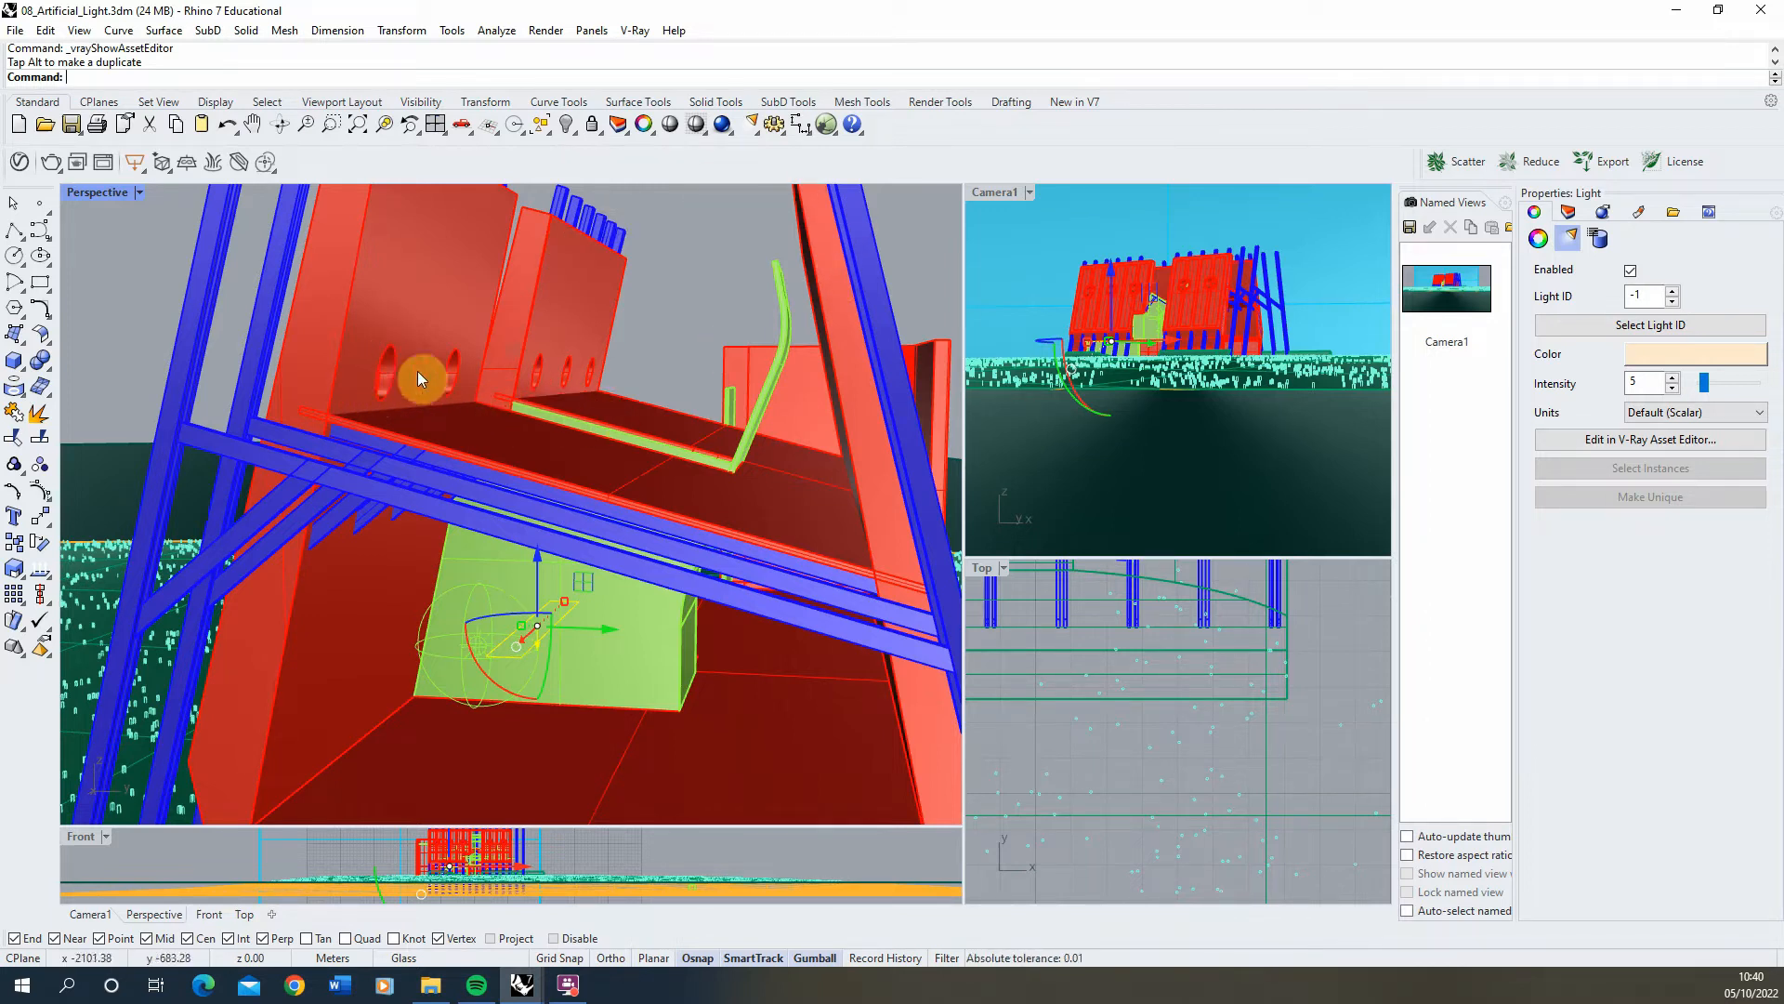
scroll(557, 462, "down", 3)
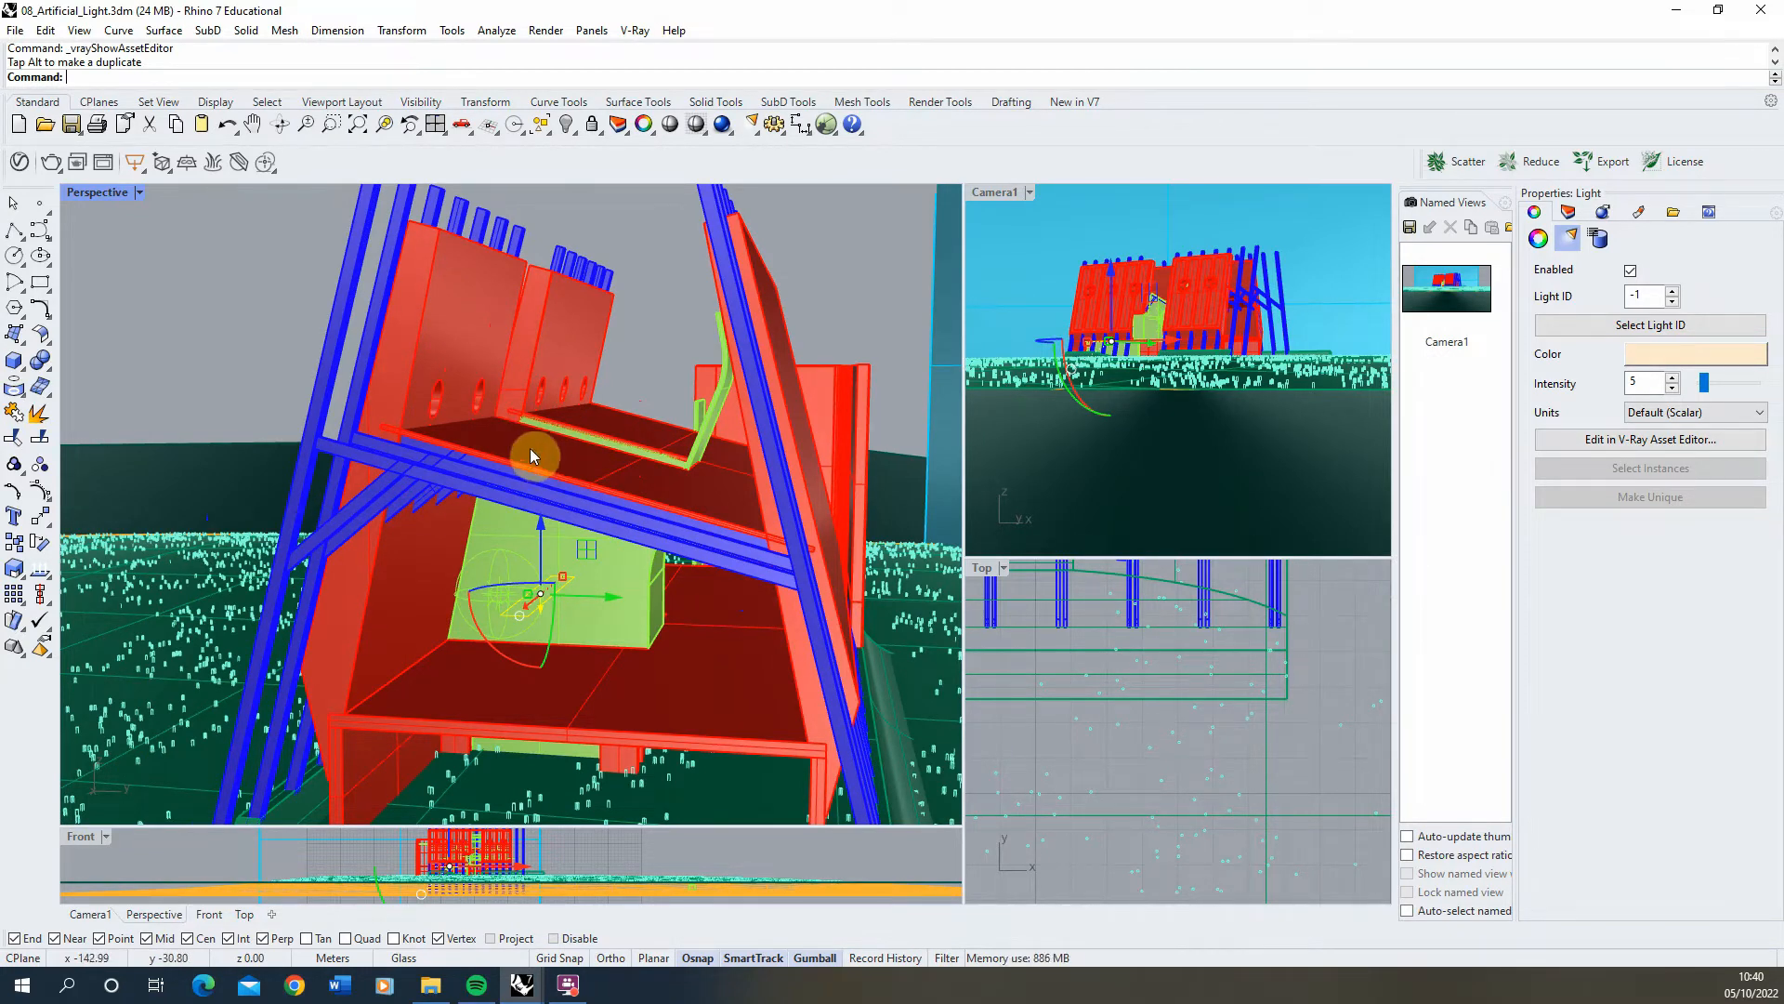
left_click(456, 316)
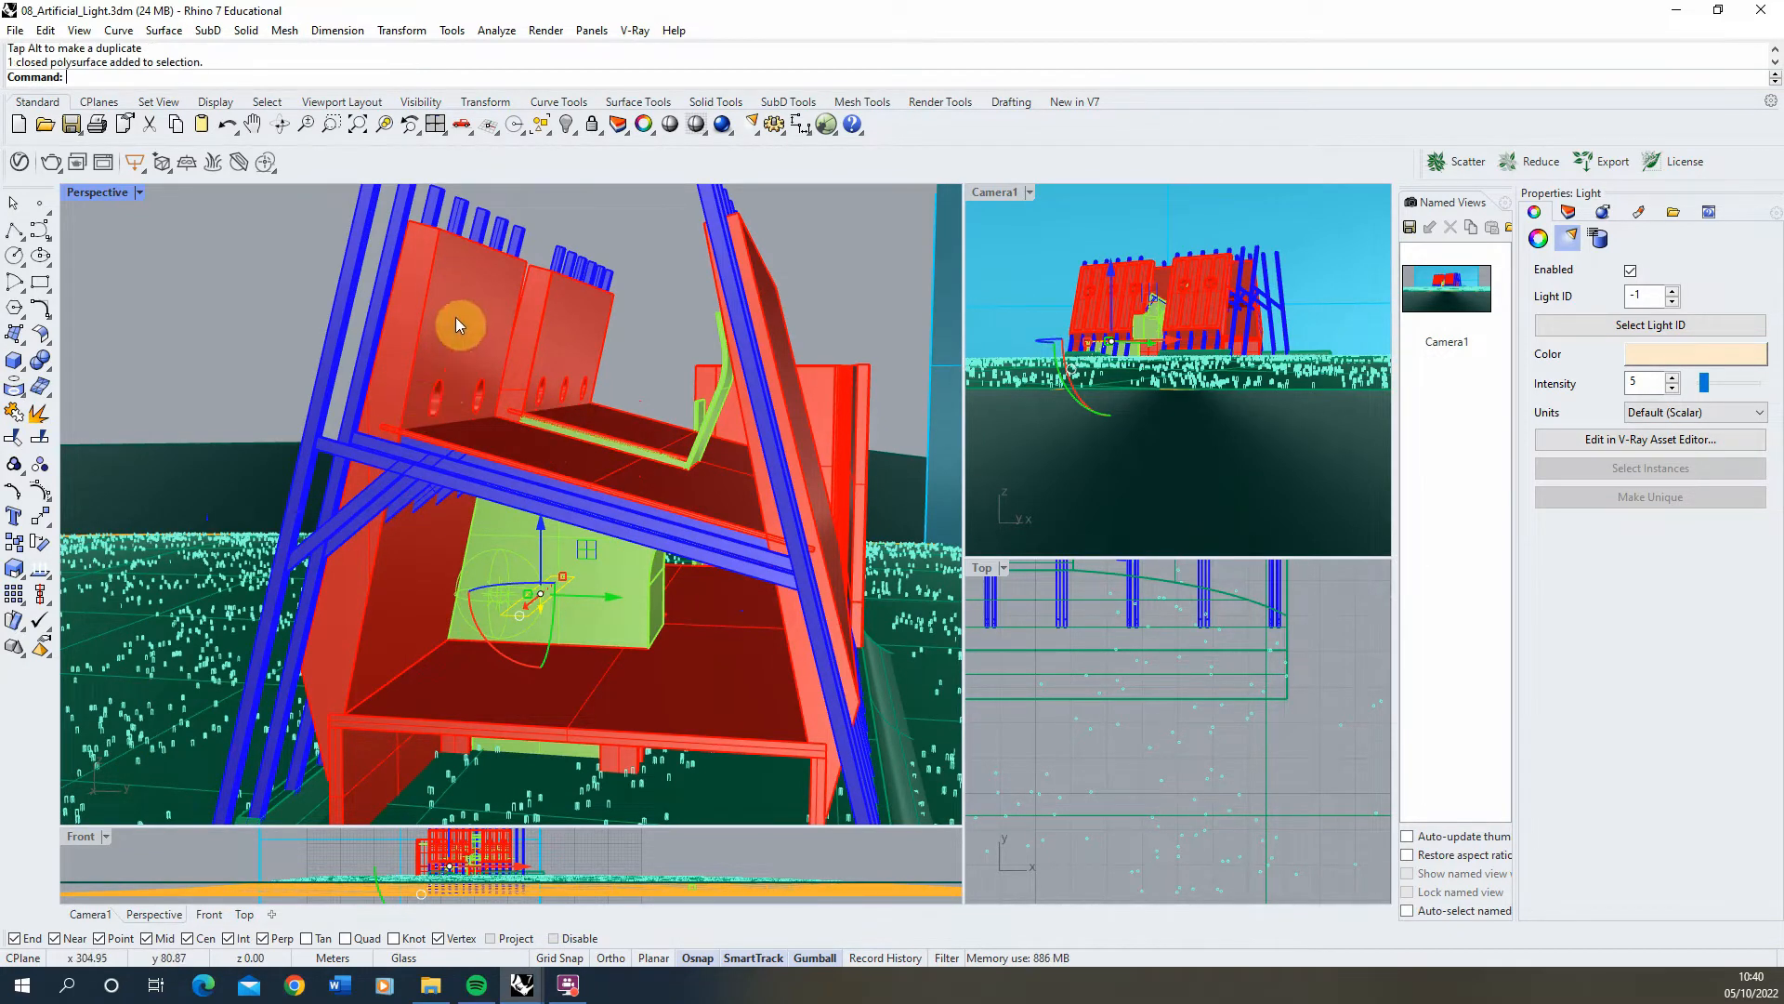
left_click(551, 361, "shift")
left_click(620, 409, "shift")
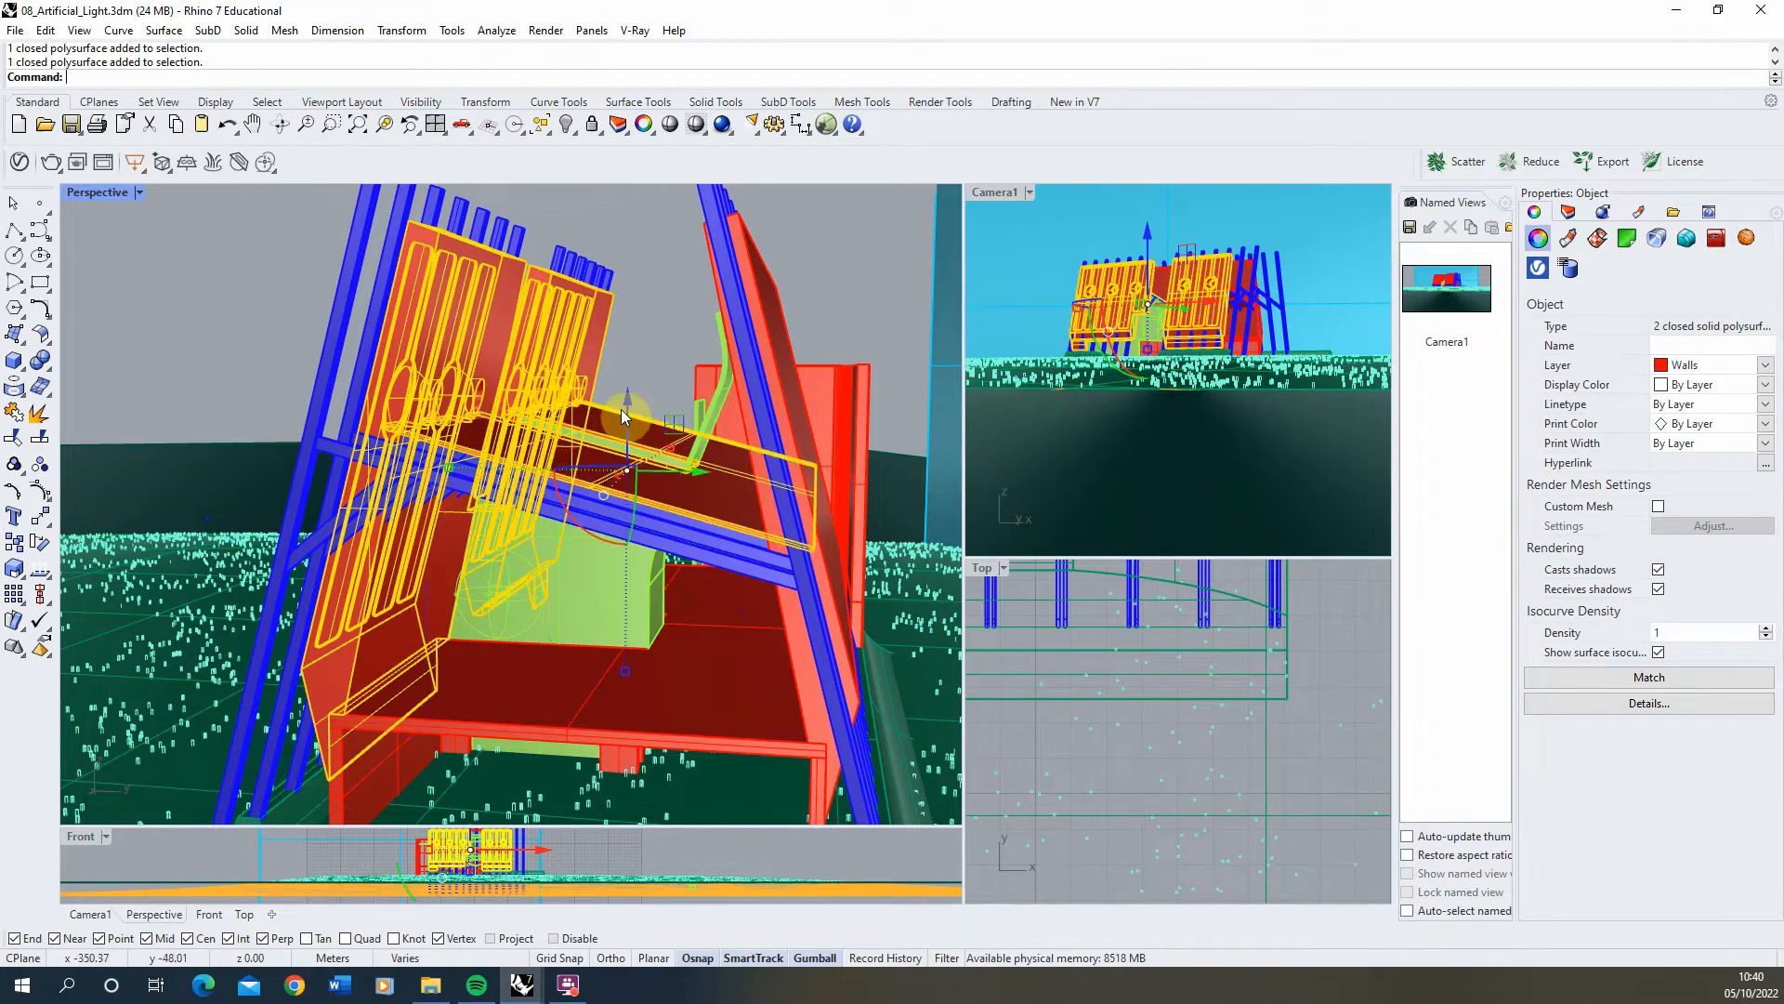
left_click(792, 405, "shift")
right_click_drag(561, 391, 607, 406)
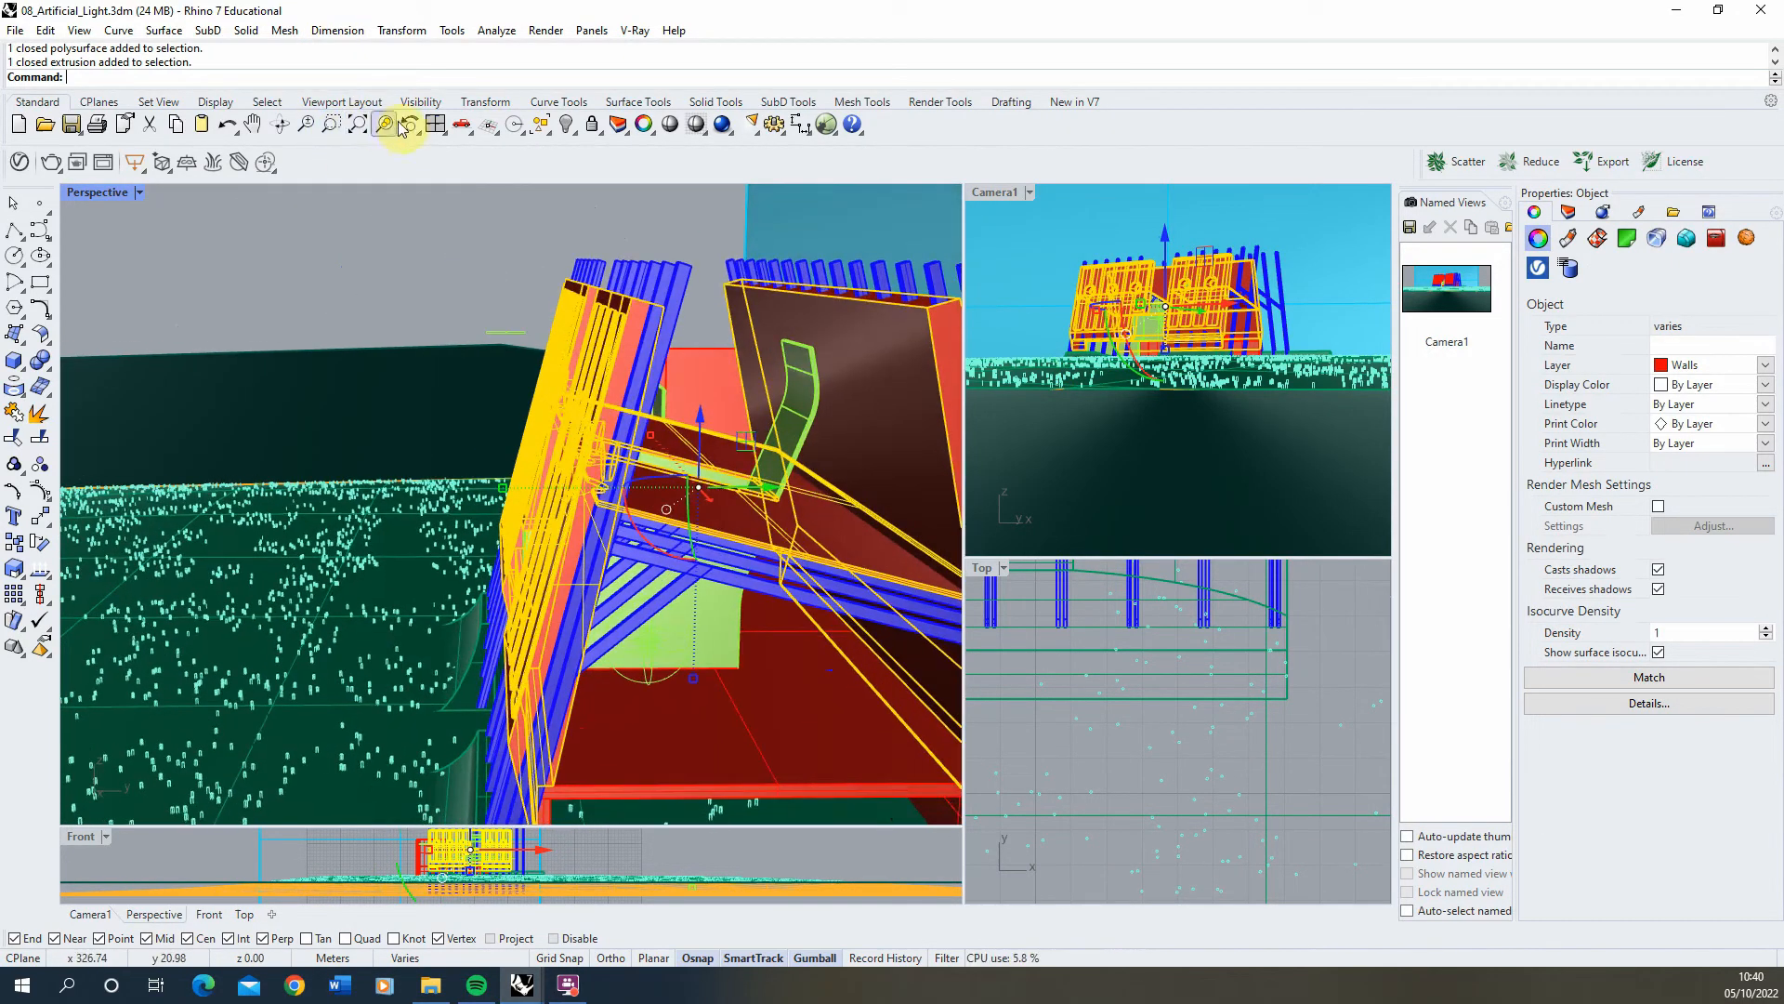
left_click(573, 132)
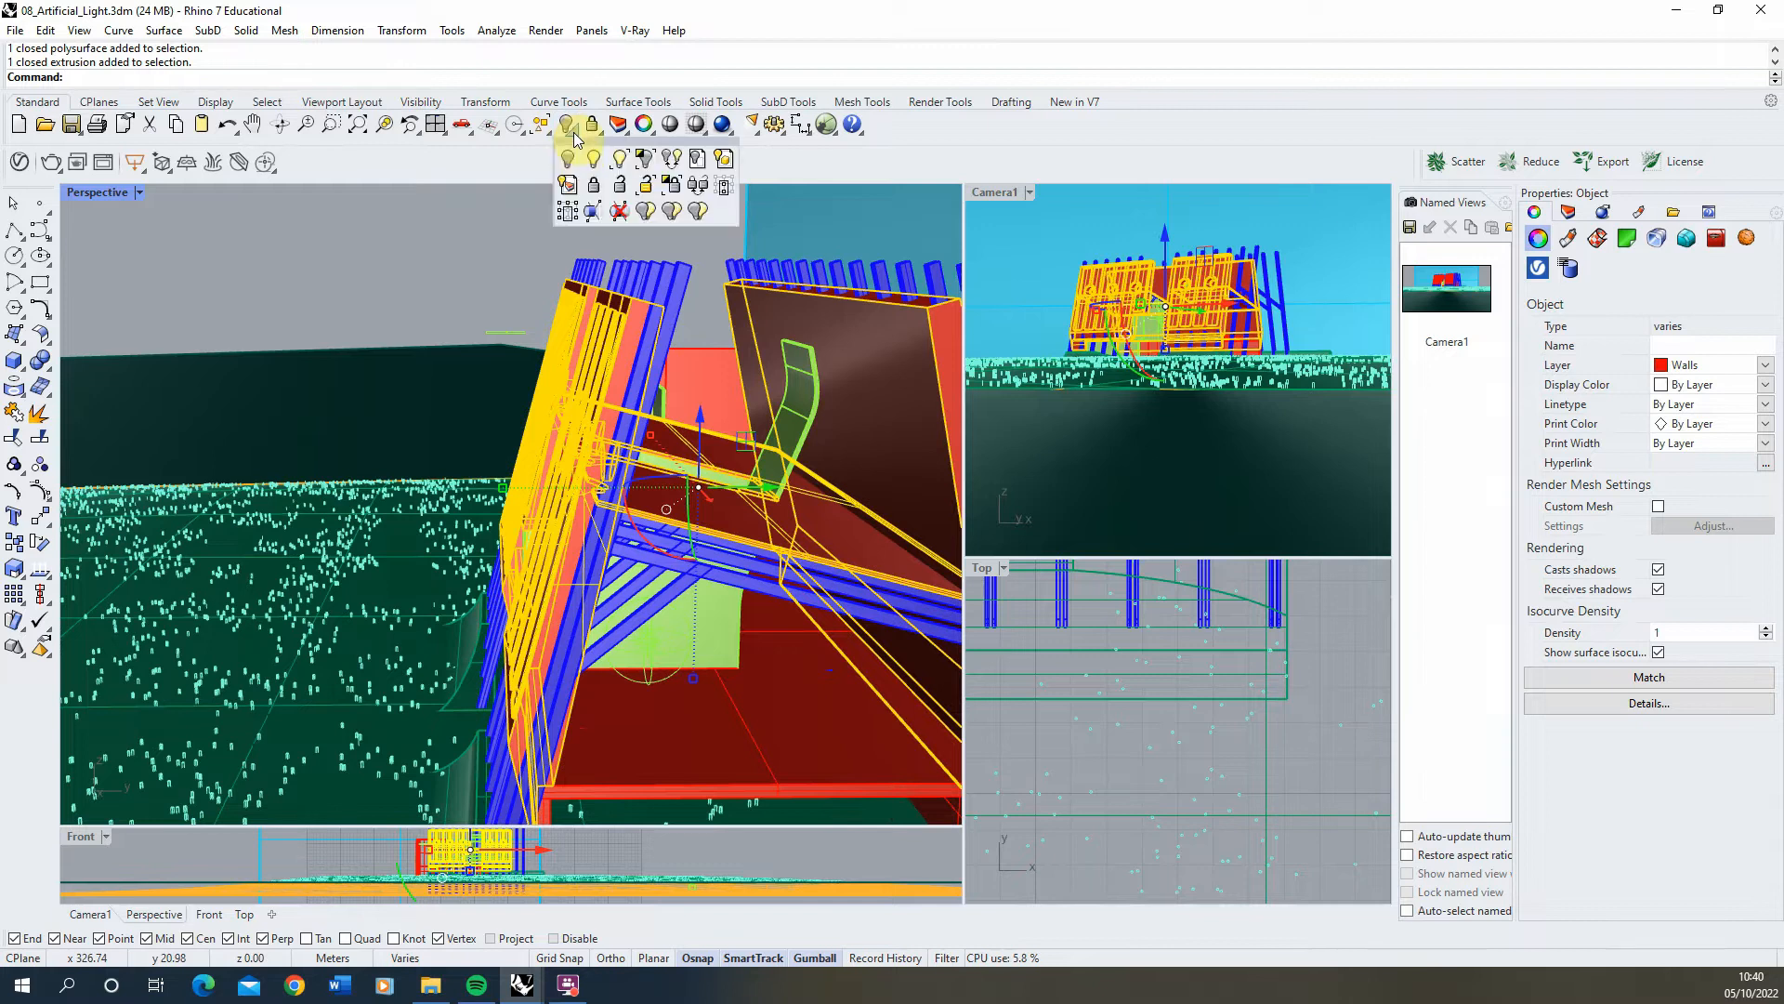
left_click(647, 170)
right_click_drag(483, 409, 594, 515)
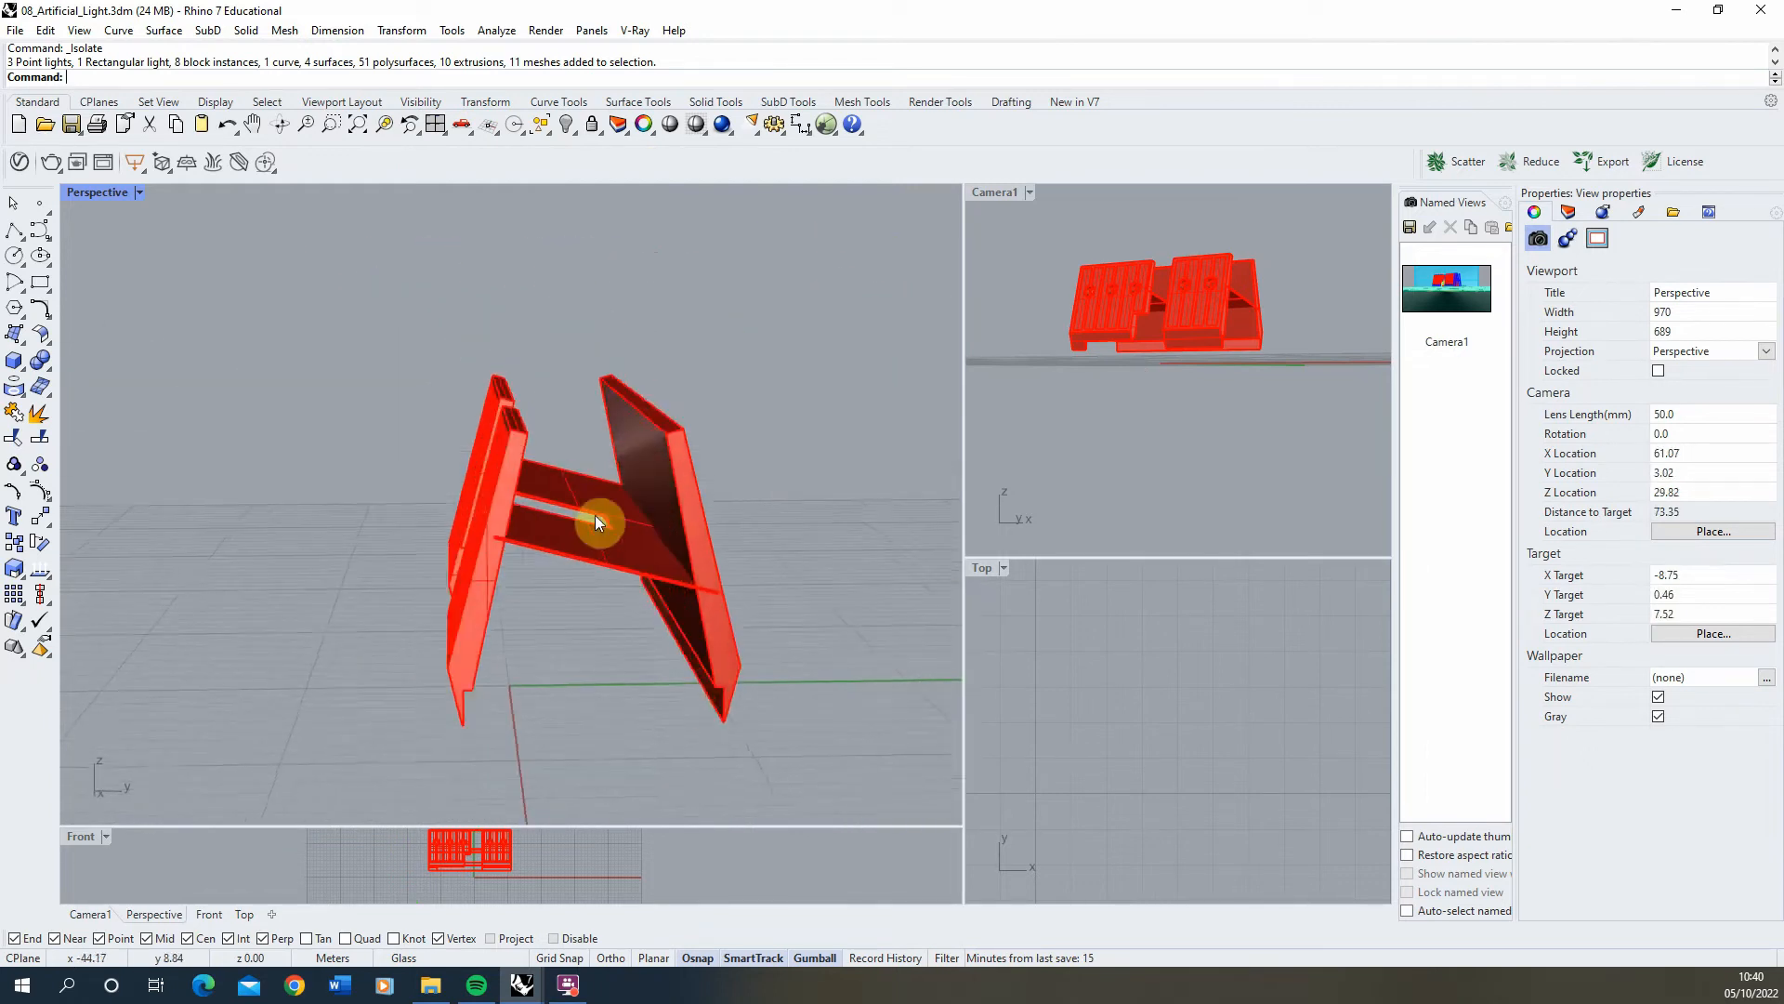
Step: Extrude the top surface of the intermediate floor slab upward with ExtrudeSrf to form a solid between the walls
scroll(594, 515, "up", 5)
type("E")
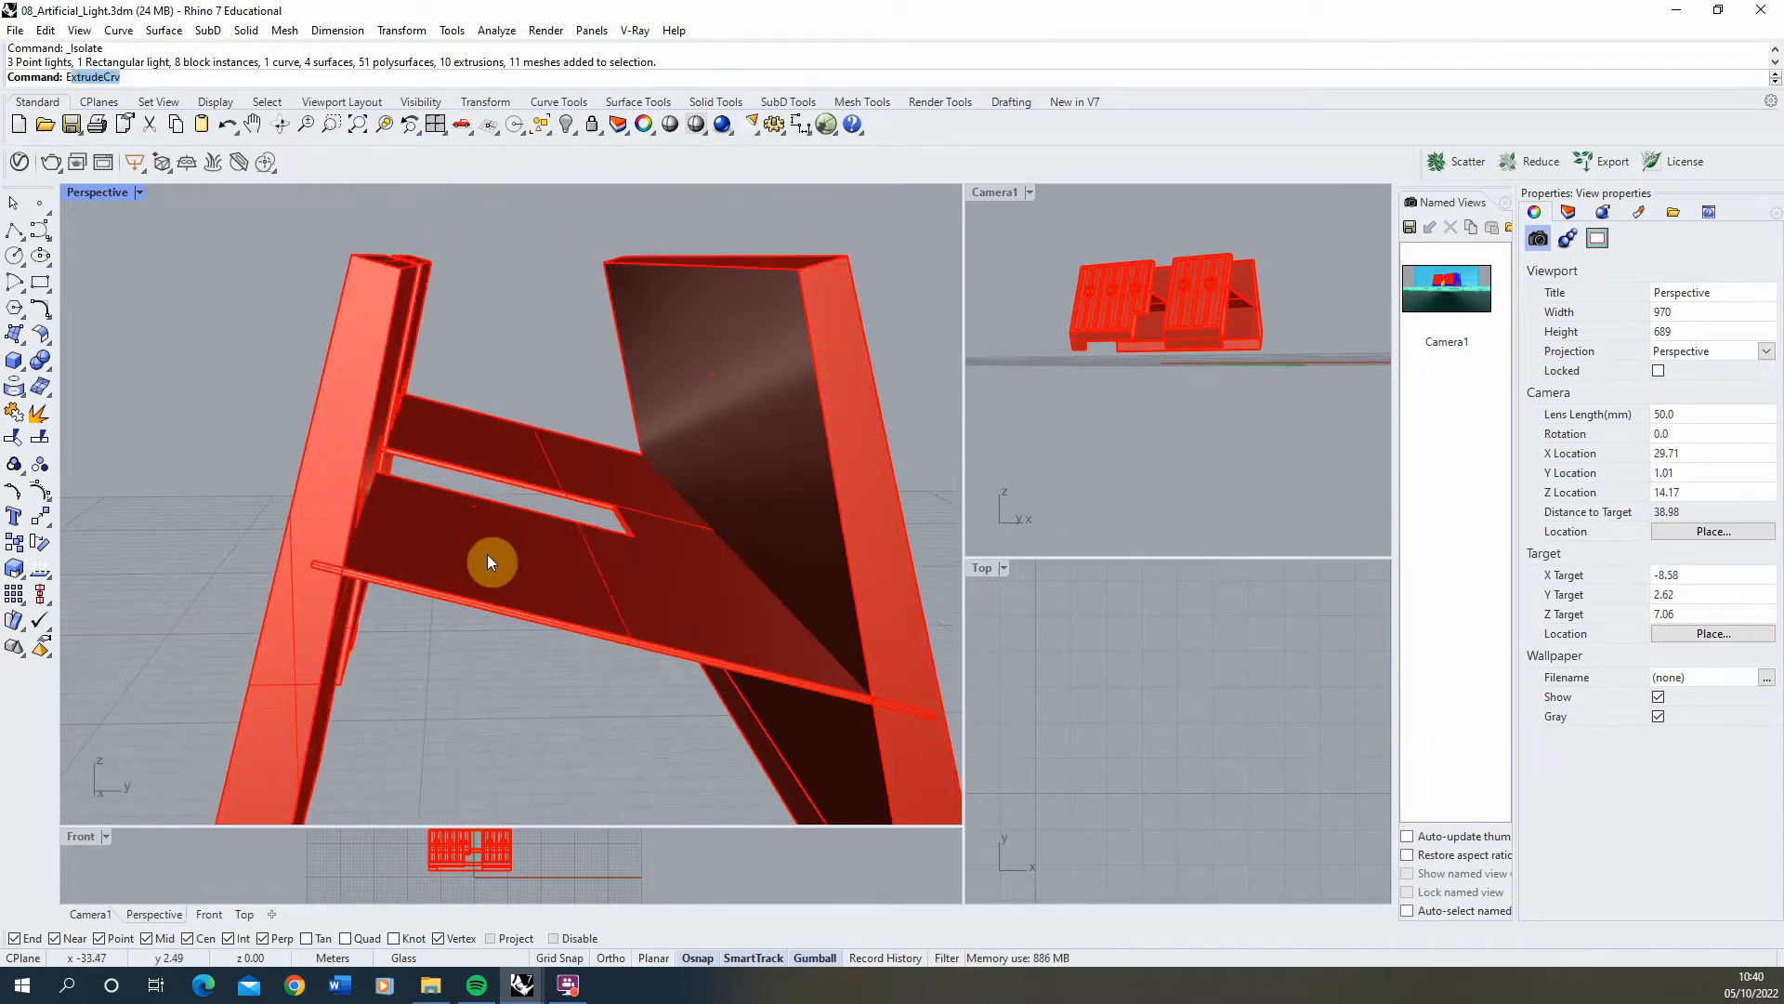
type("xt")
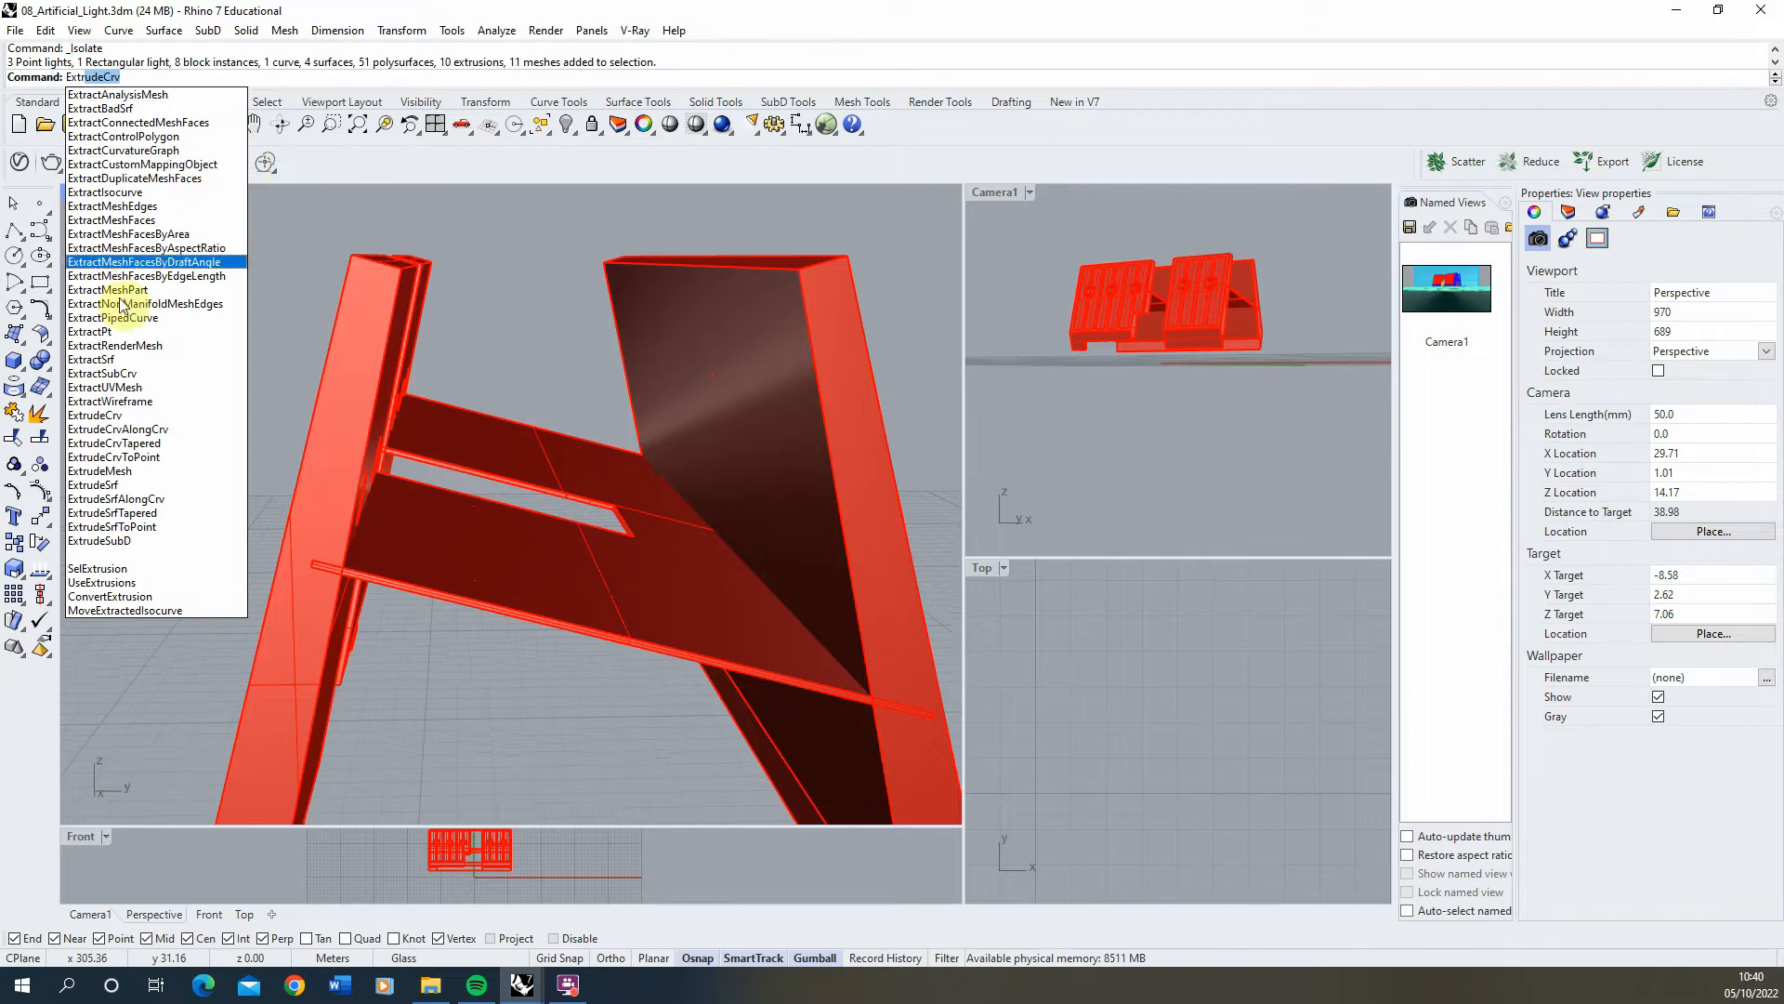
left_click(122, 486)
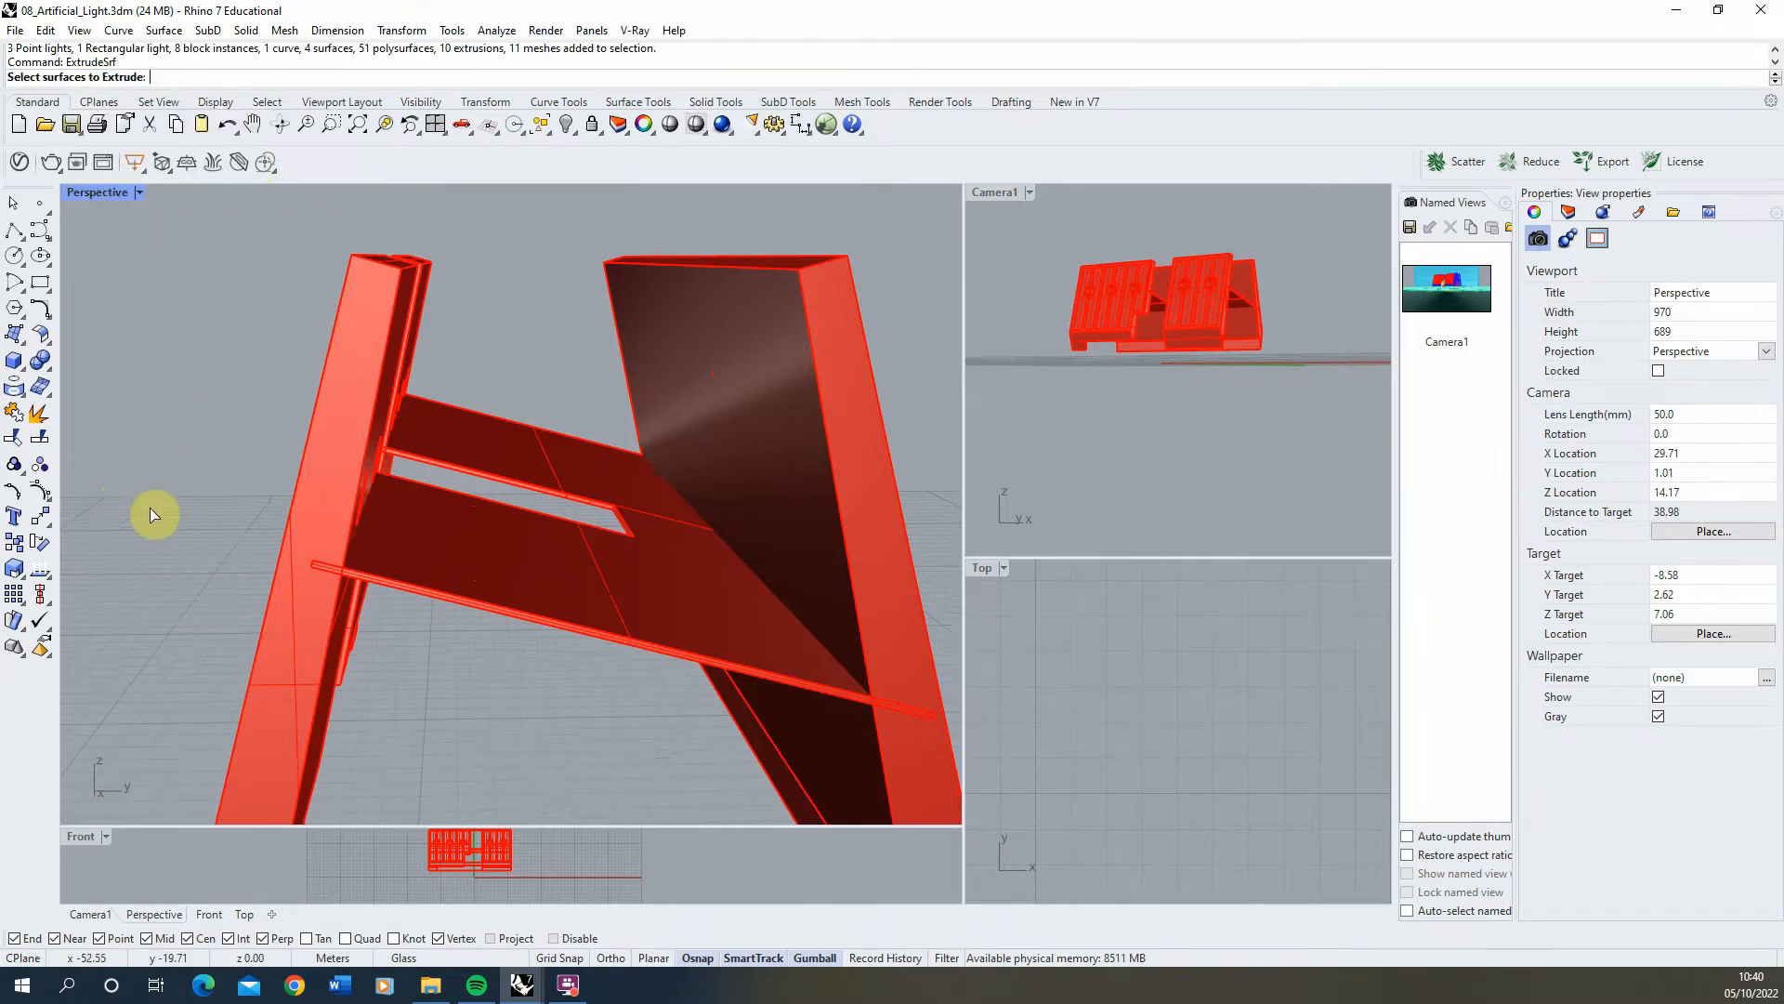
left_click(490, 538)
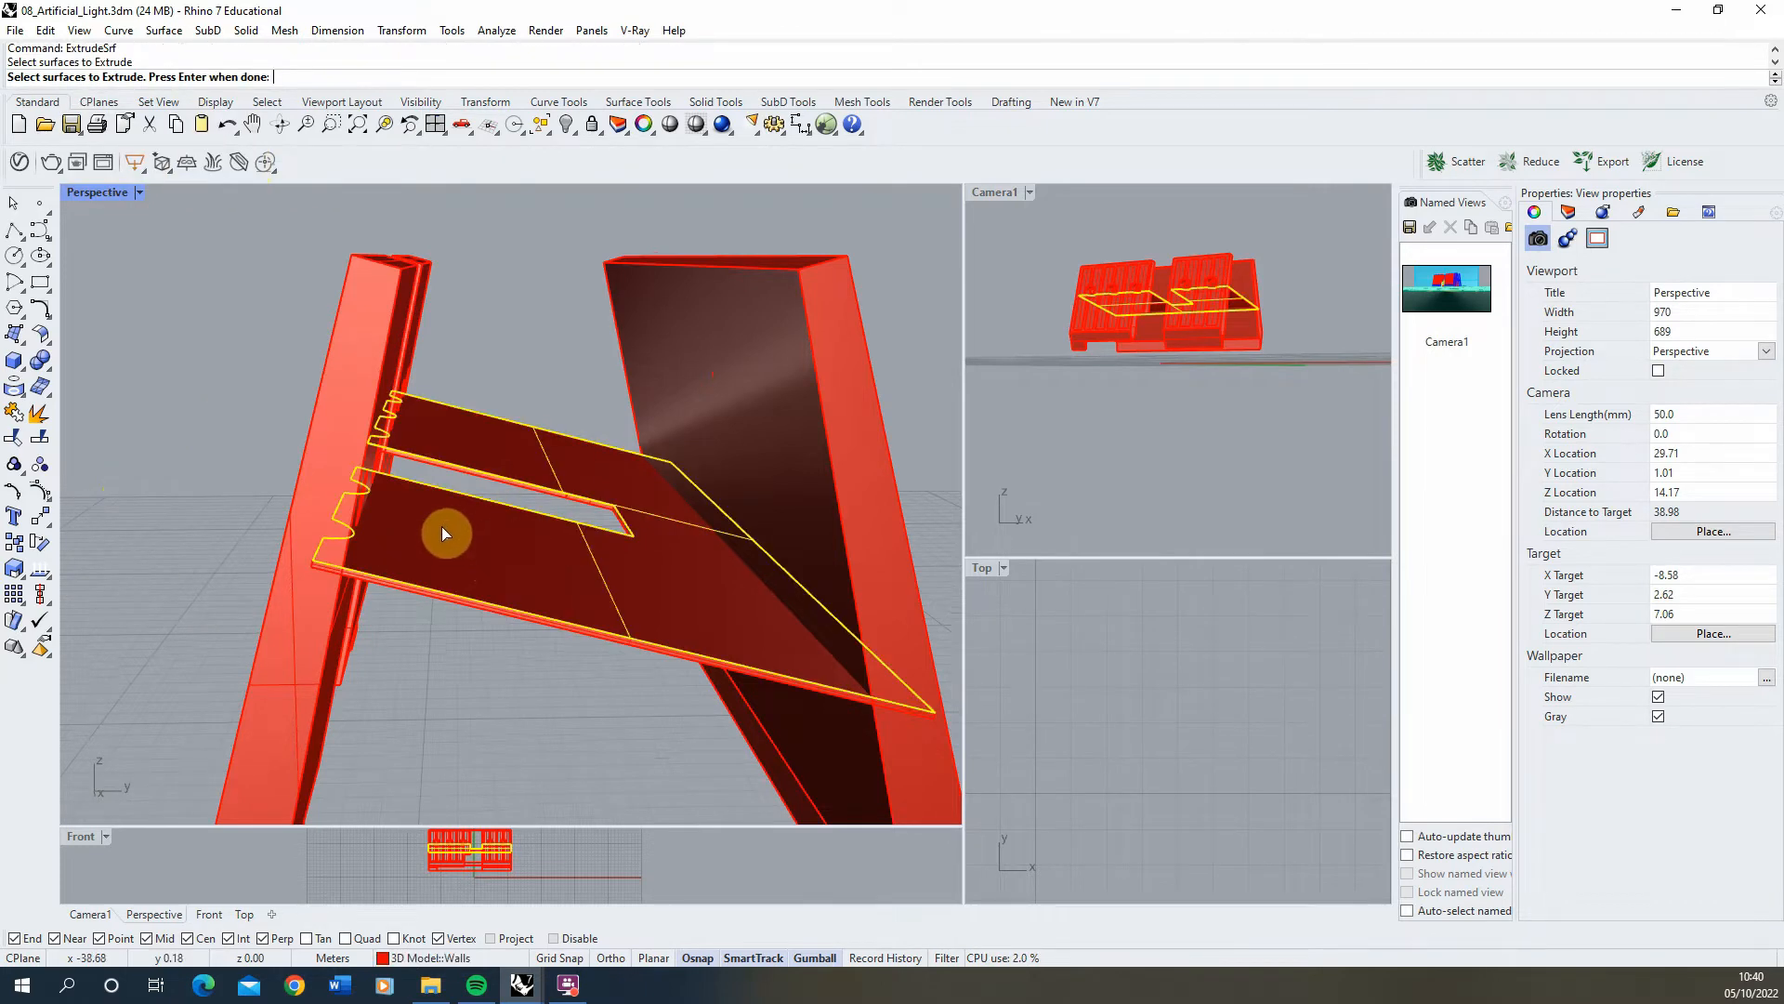
right_click_drag(442, 526, 539, 497)
key("Return")
scroll(757, 415, "up", 3)
left_click(692, 402)
Step: Assign the extruded solid between the walls to the Walls layer
left_click(537, 494)
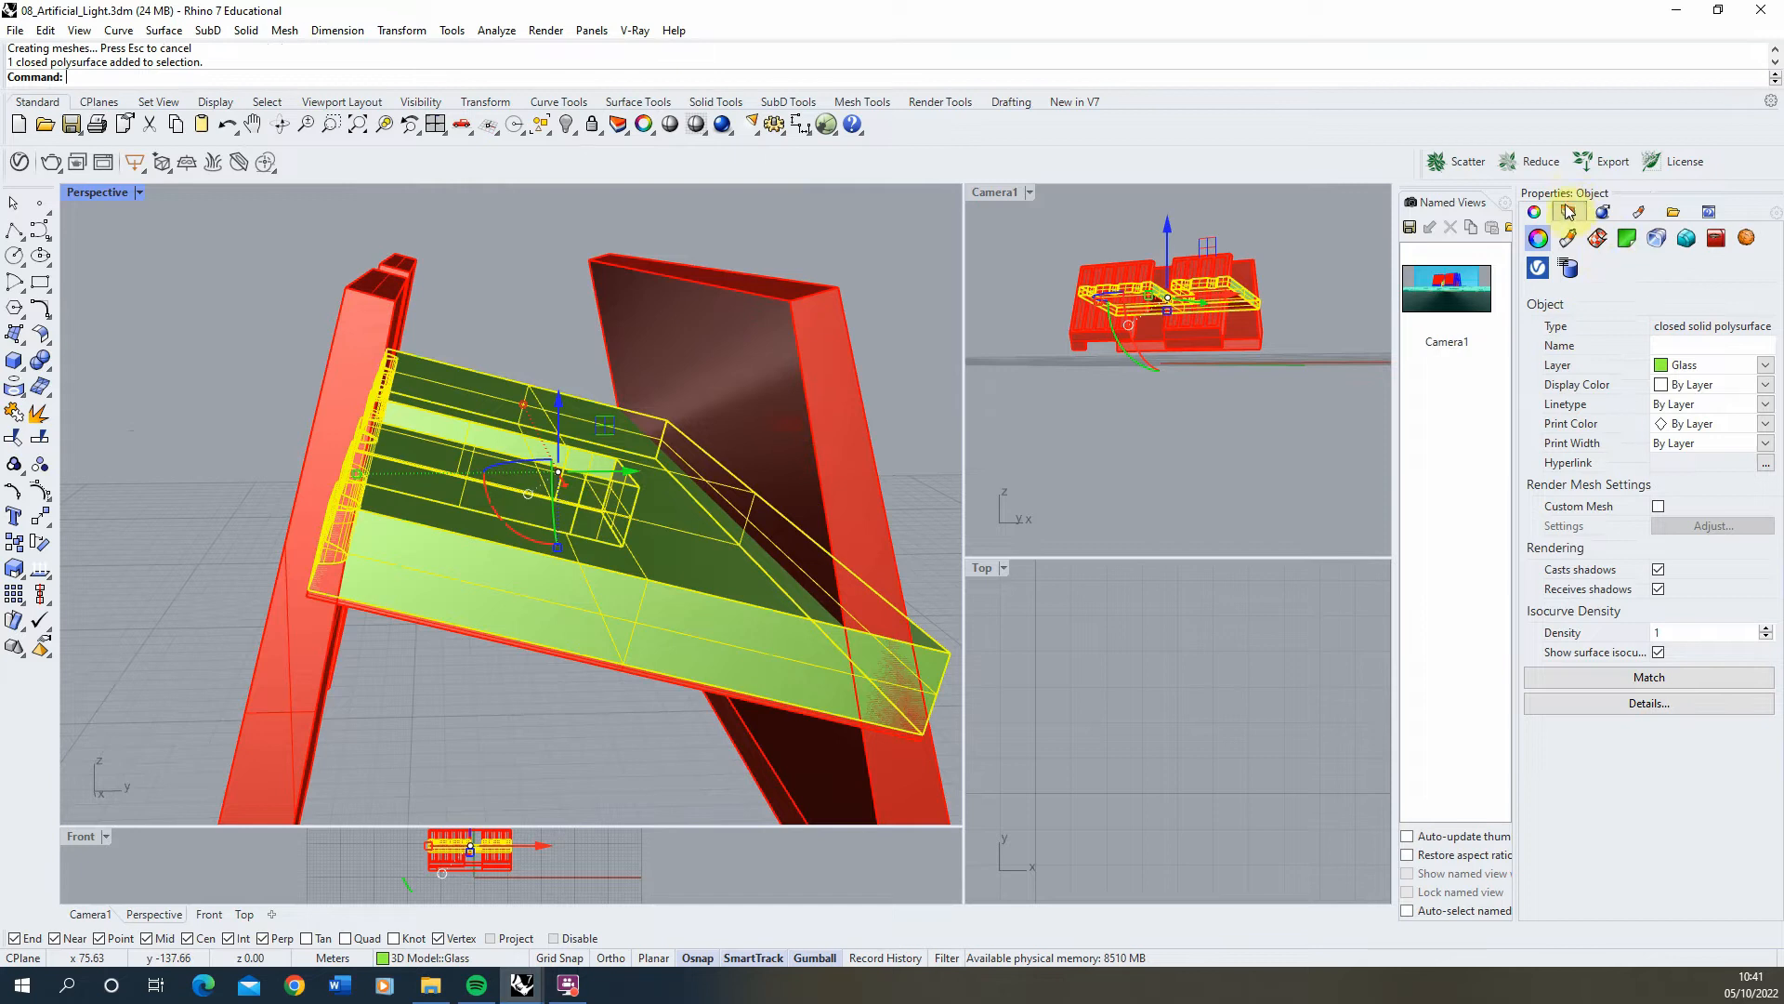
left_click(1568, 213)
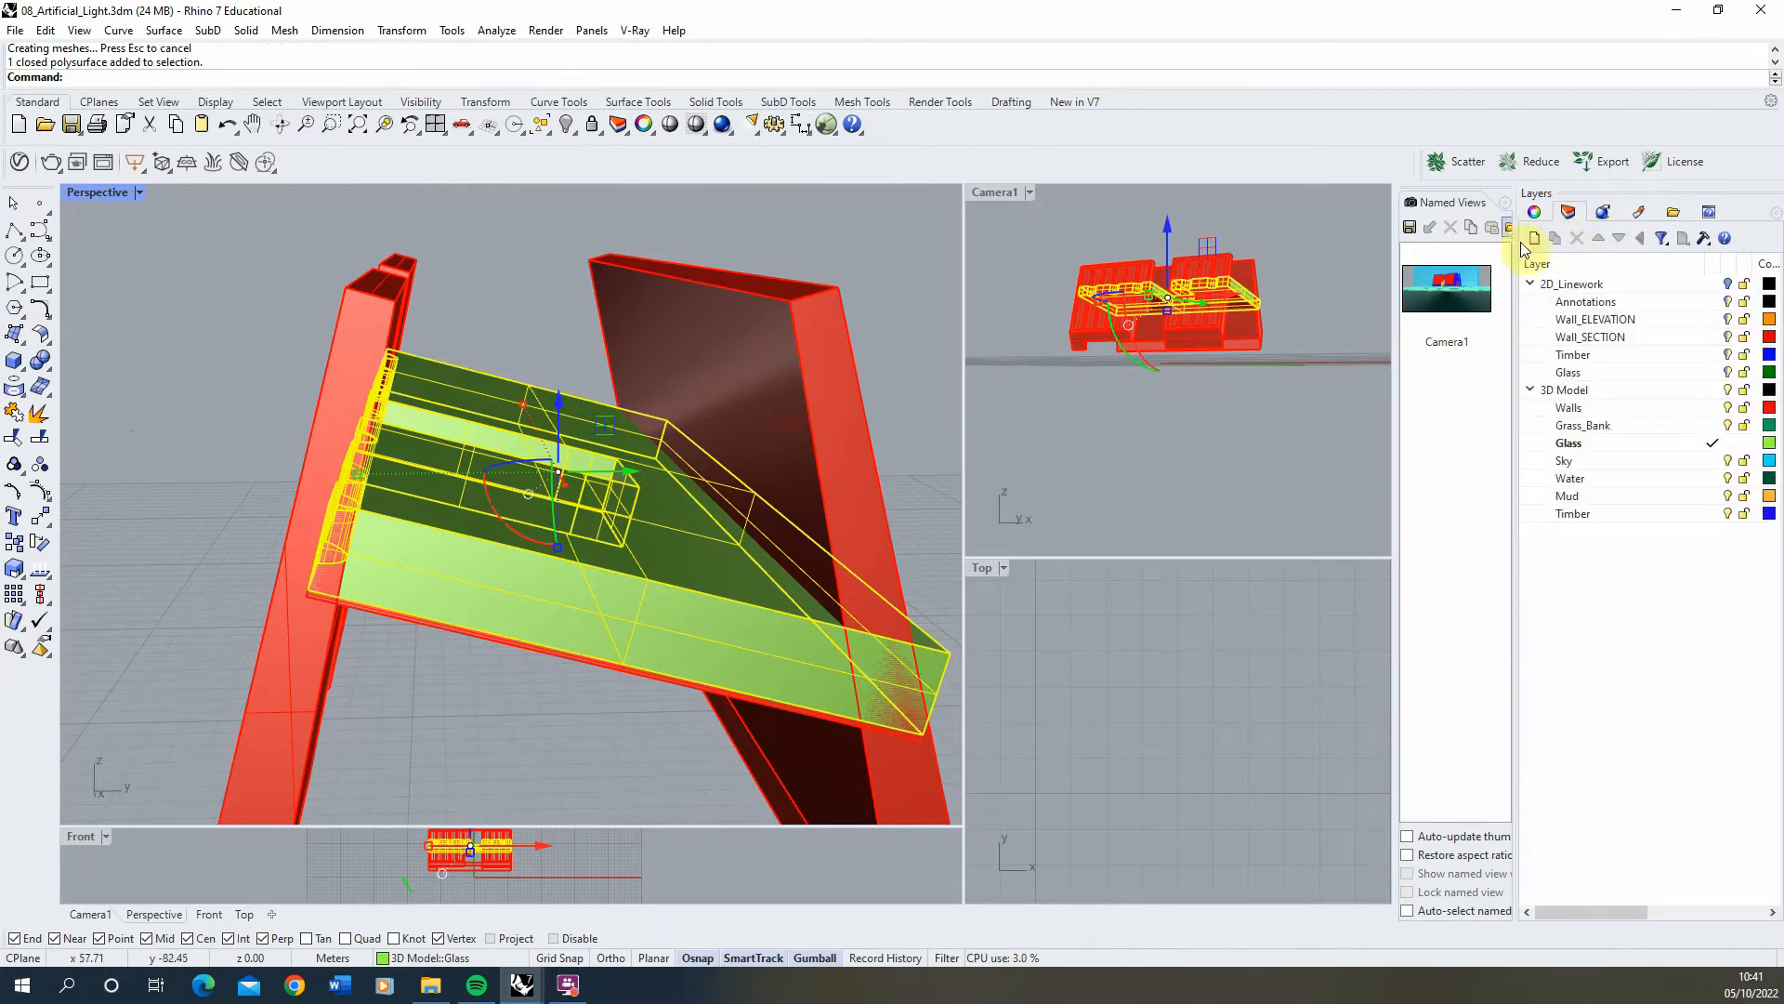
left_click(1534, 213)
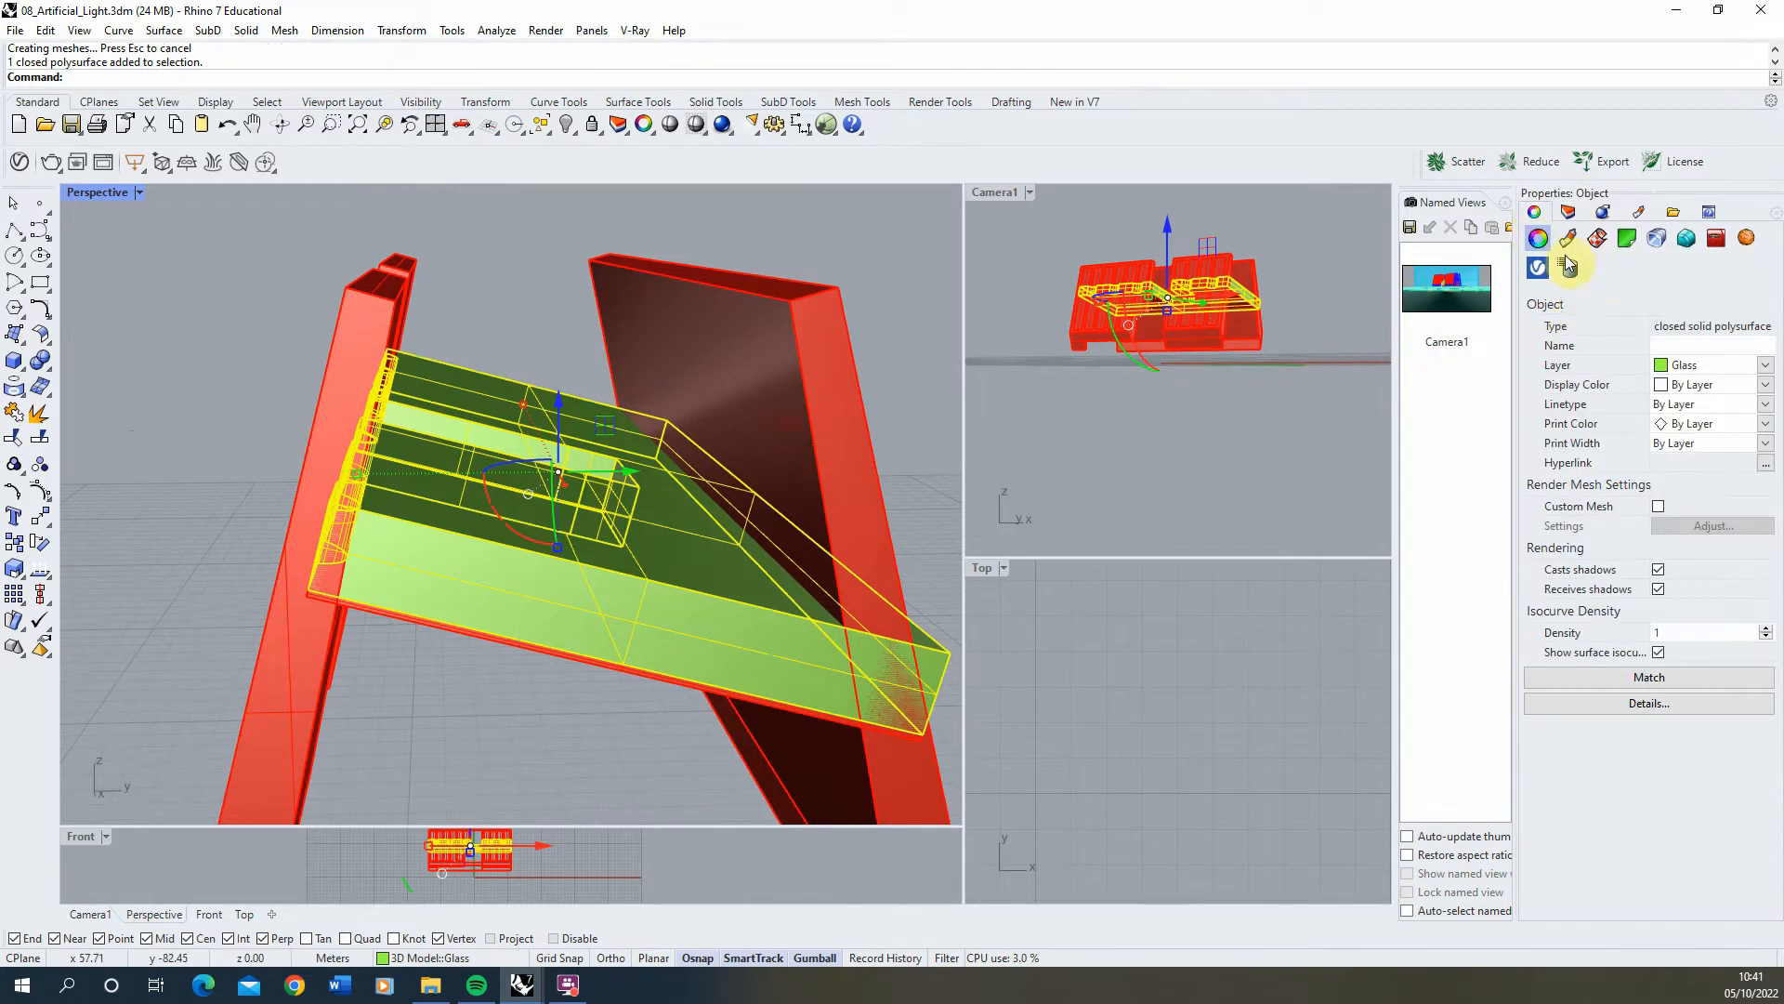
left_click(1764, 370)
left_click(1713, 497)
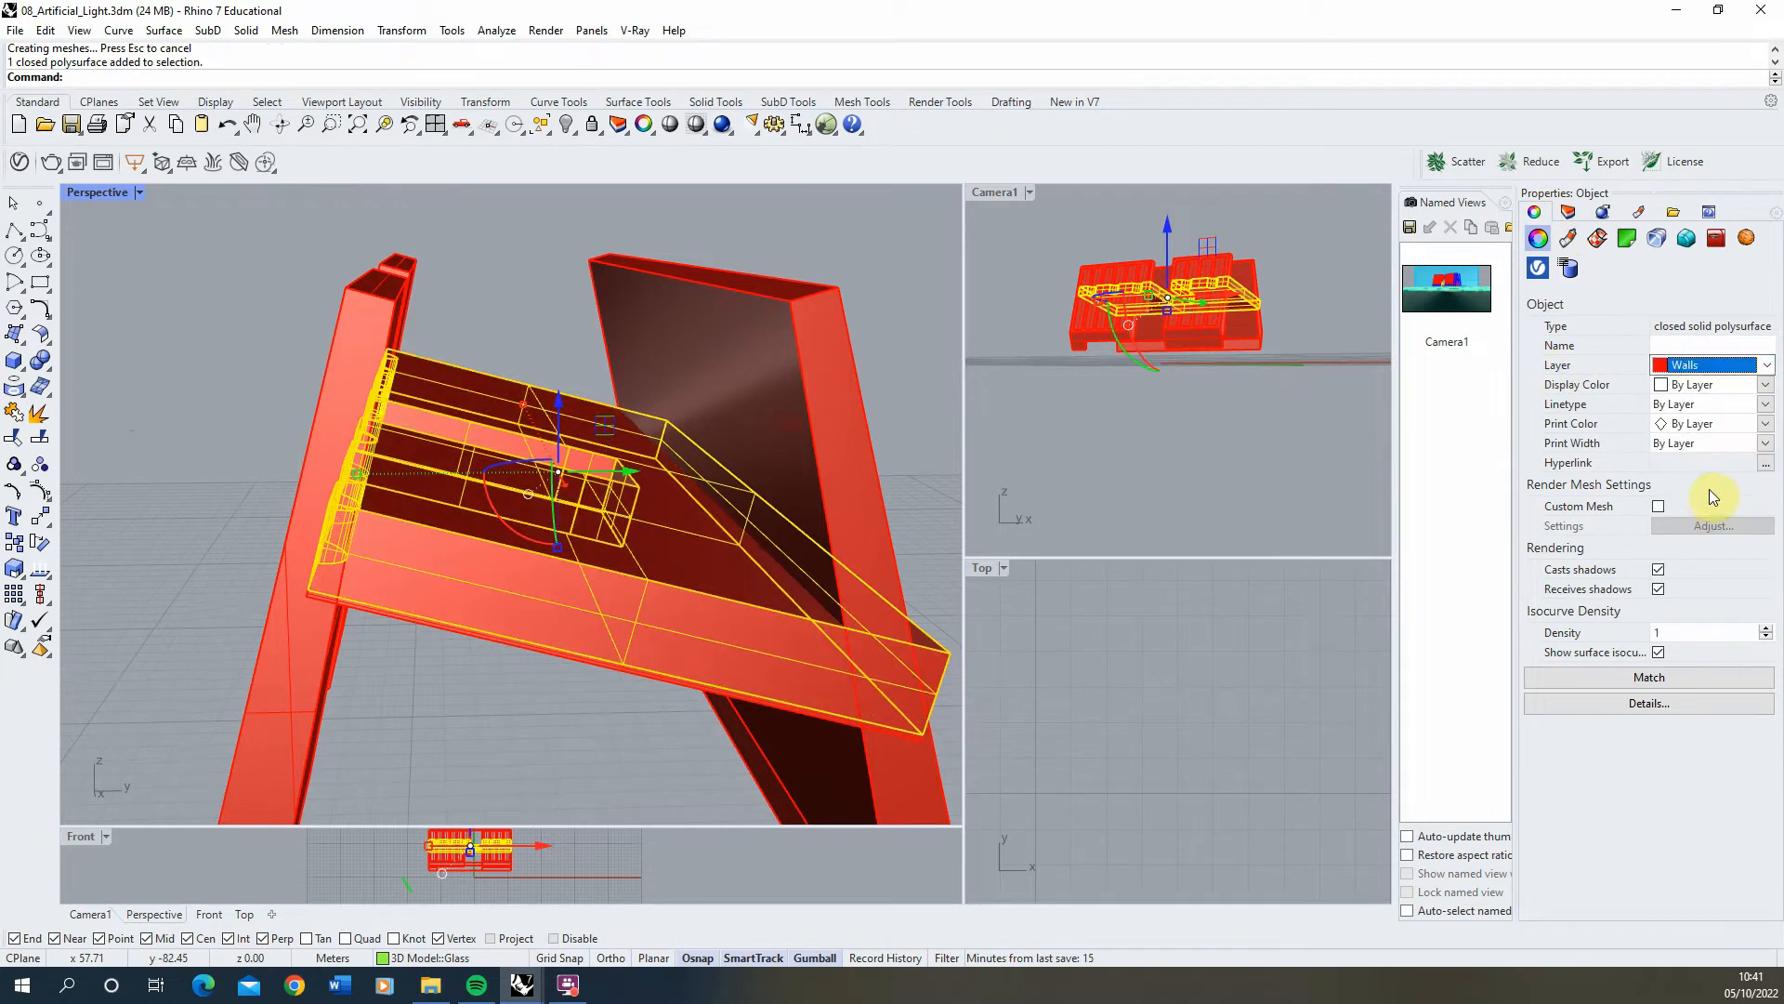
Step: Explode the extruded solid between the wall panels into separate surfaces
mouse_move(538, 410)
right_mouse_down()
mouse_move(518, 359)
mouse_move(554, 338)
mouse_move(737, 366)
mouse_move(359, 626)
mouse_move(385, 576)
mouse_move(634, 523)
mouse_move(728, 707)
right_mouse_up()
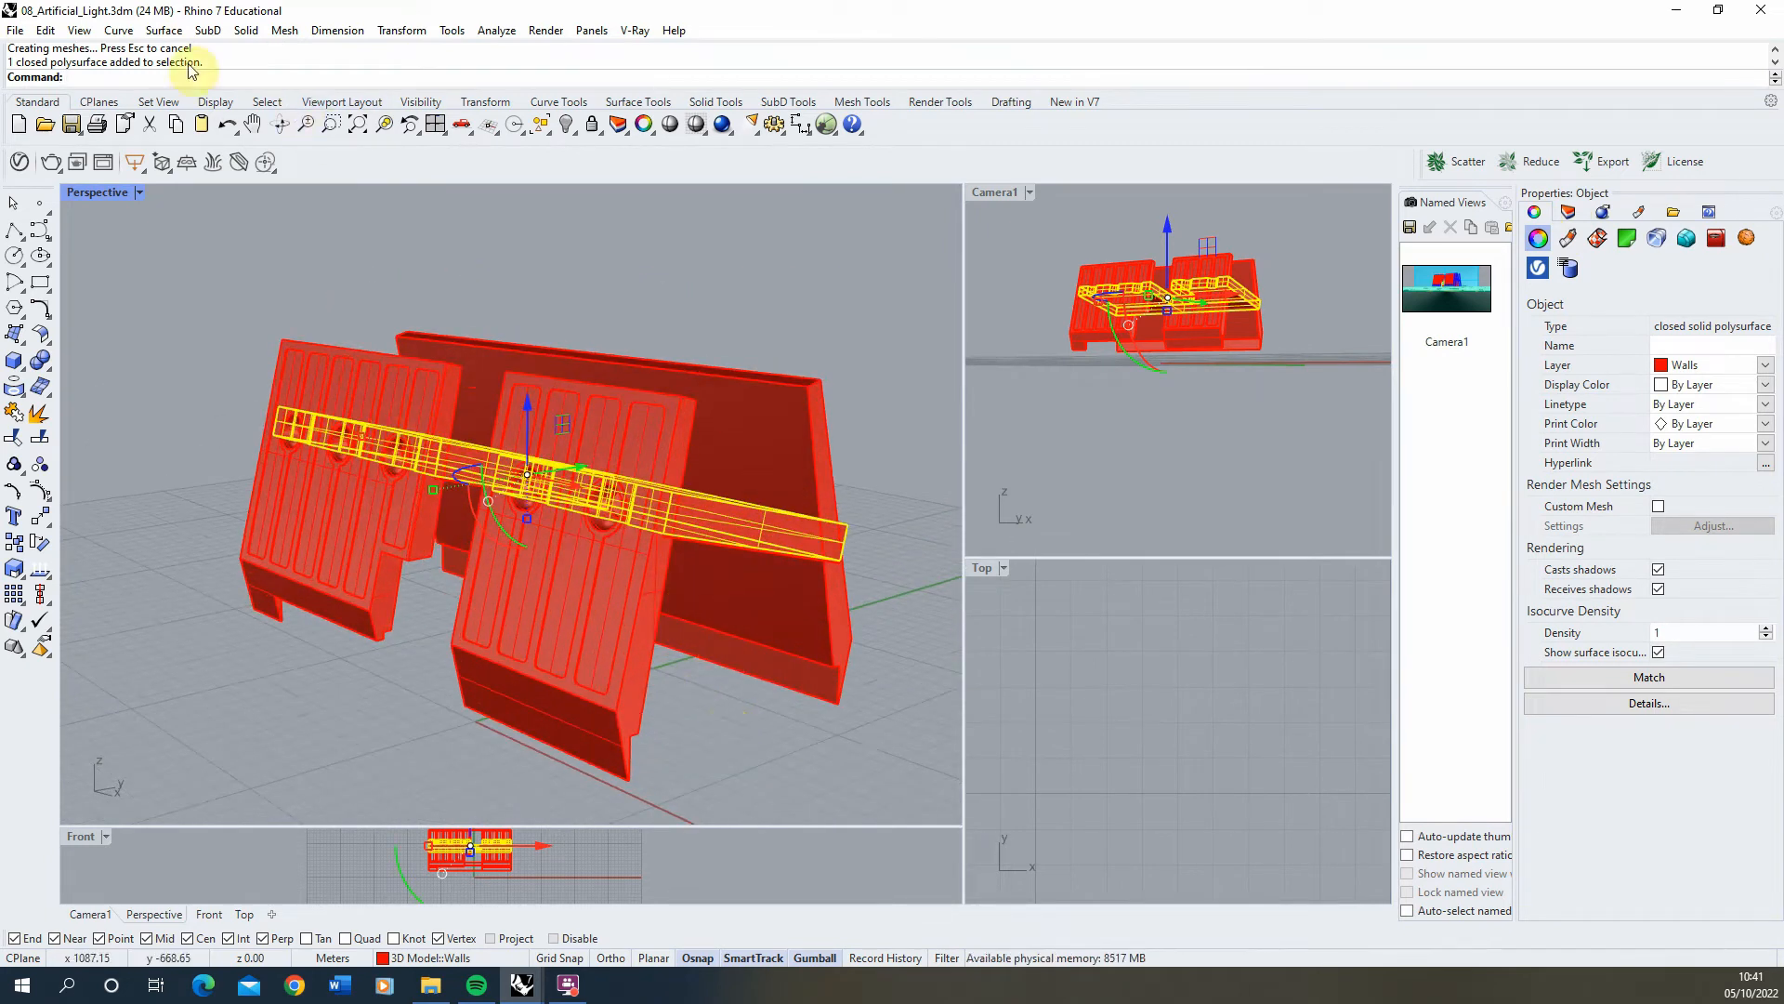
type("plode")
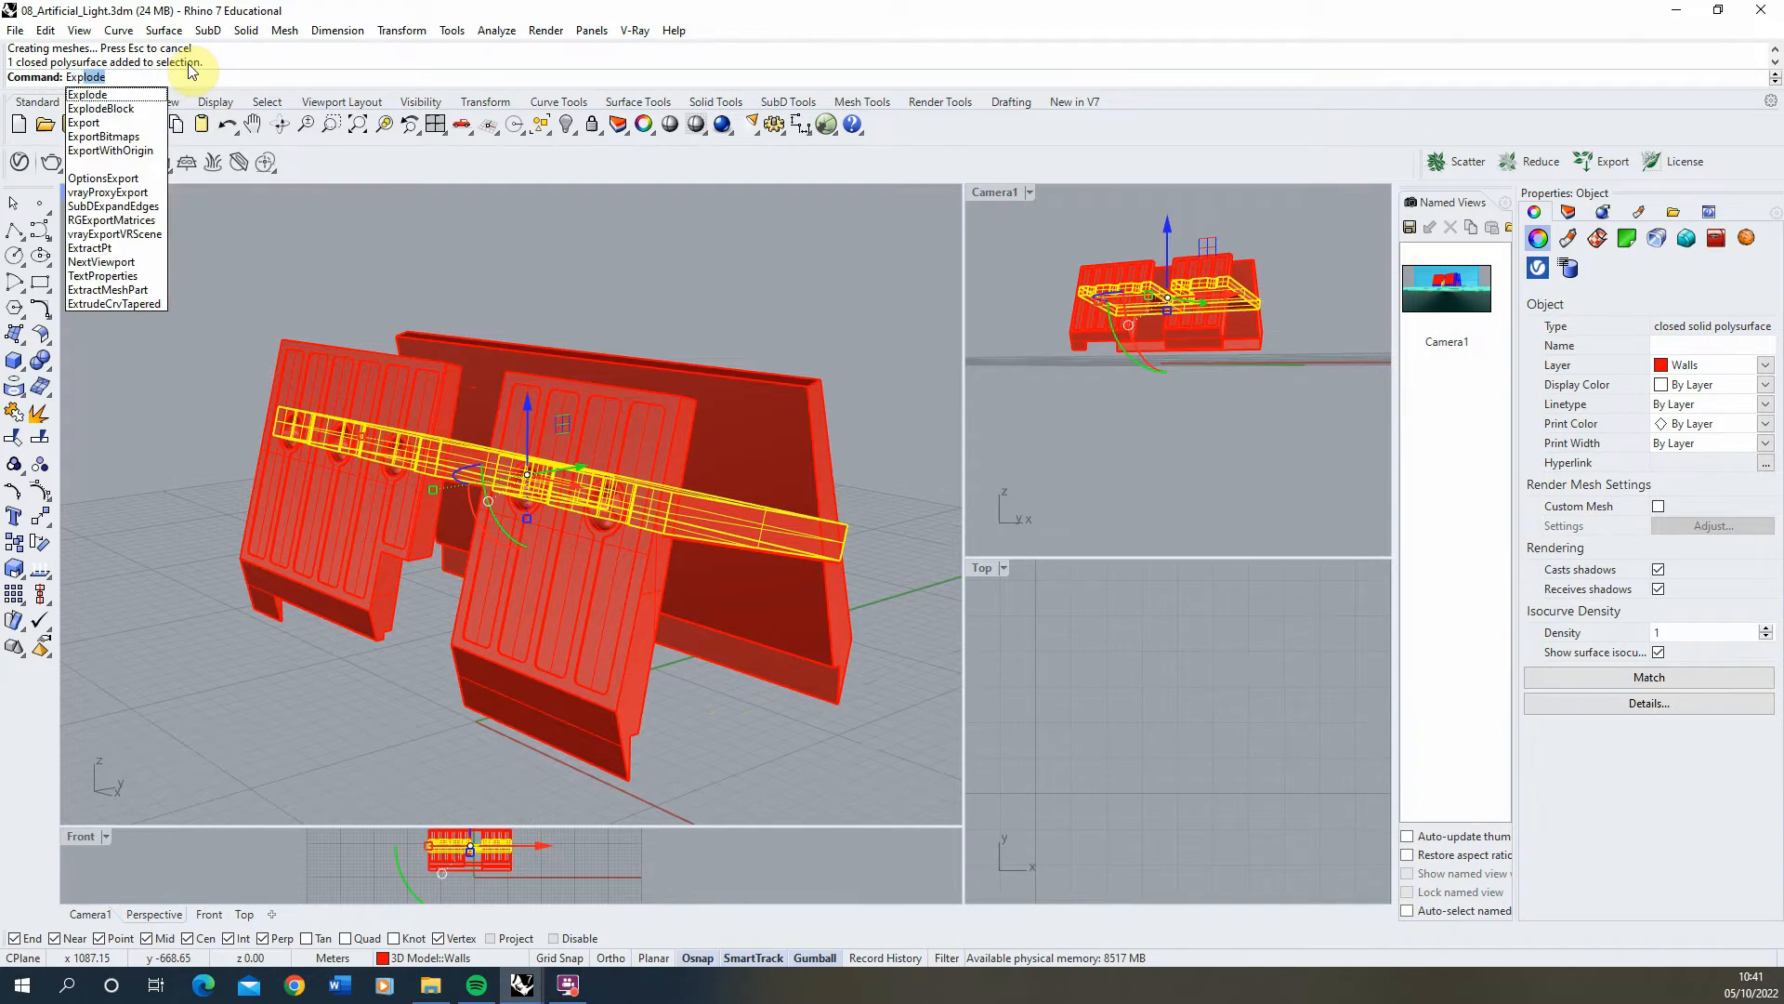
key("Return")
left_click(524, 266)
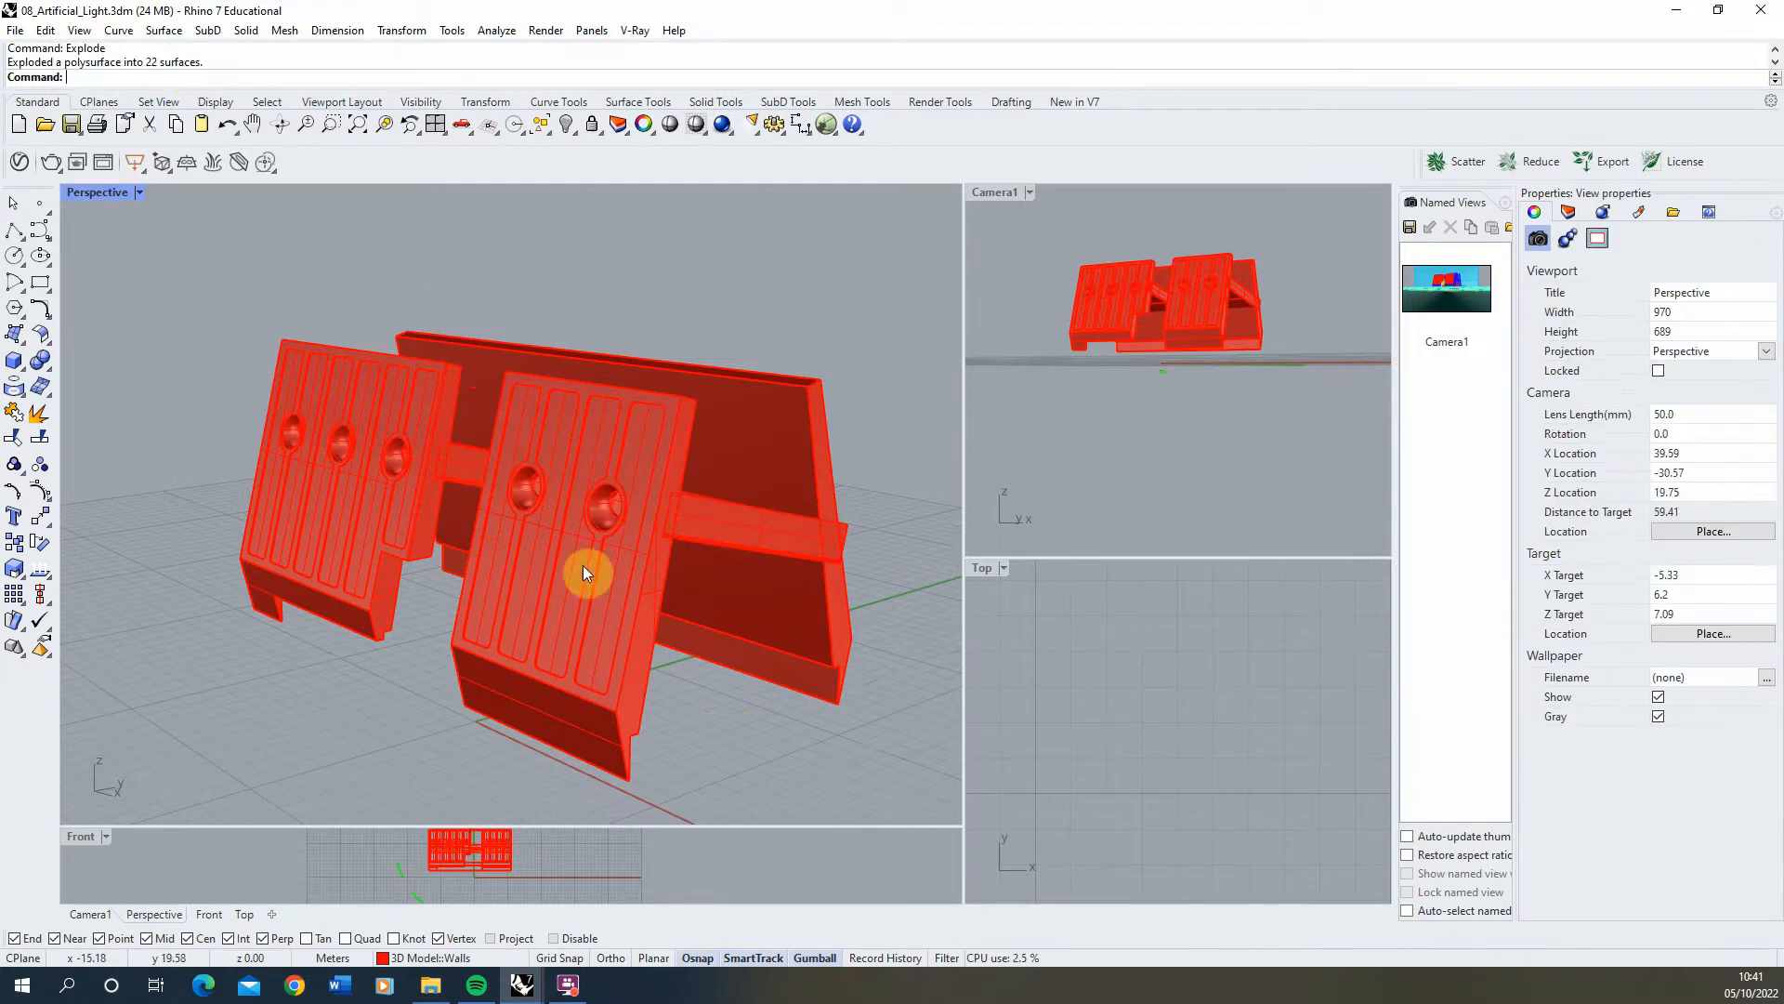
Step: Delete the exploded surfaces blocking the two round openings in the right-hand front wall panel
scroll(584, 569, "up", 4)
right_click_drag(588, 569, 677, 527)
scroll(678, 527, "up", 4)
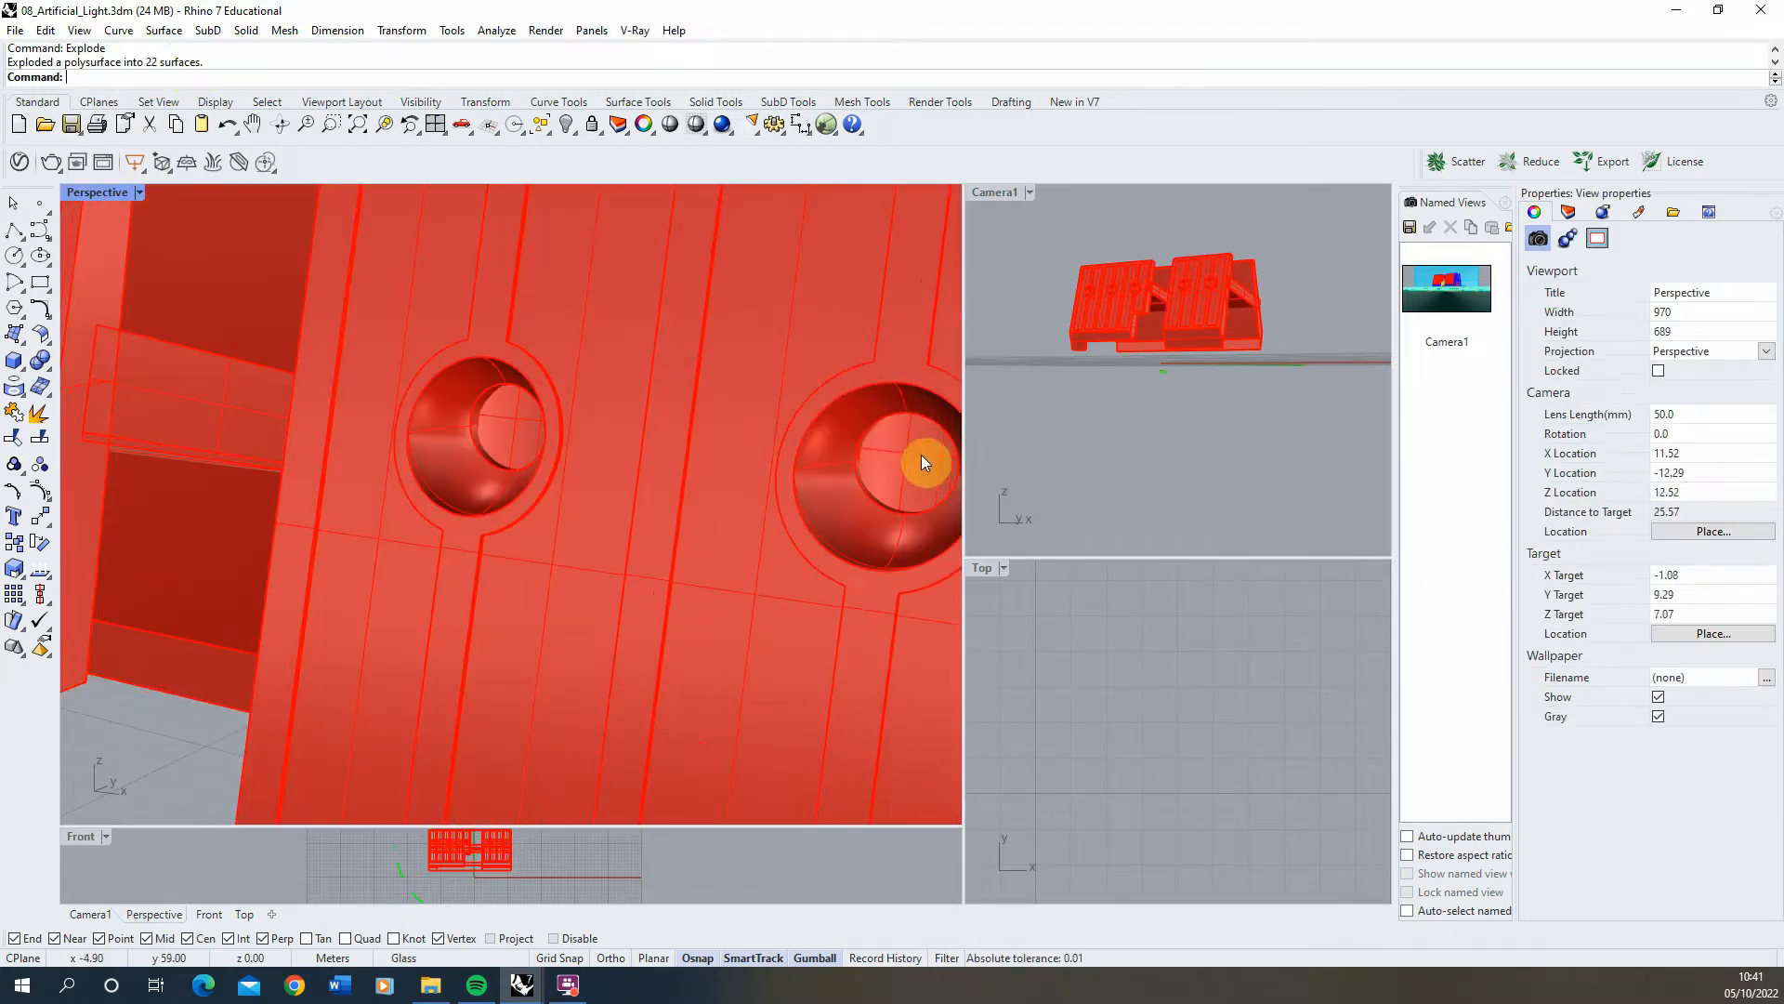
left_click(906, 455)
scroll(520, 488, "down", 2)
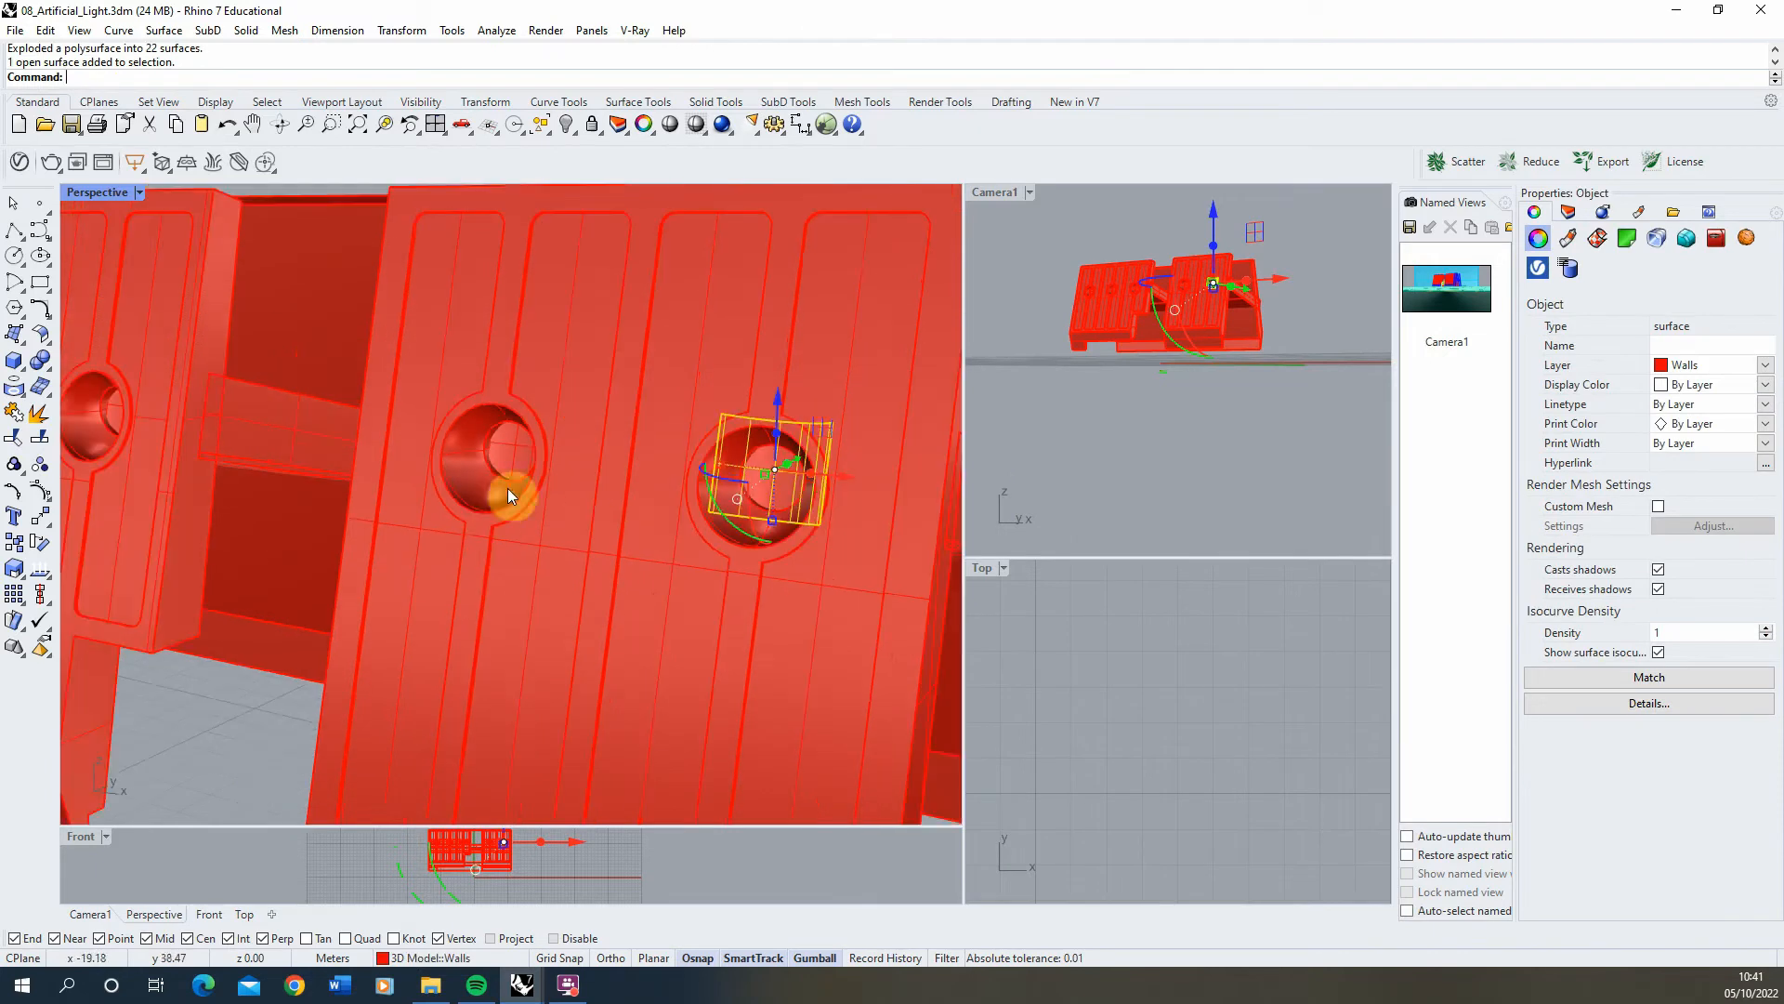
key("Delete")
left_click(513, 446)
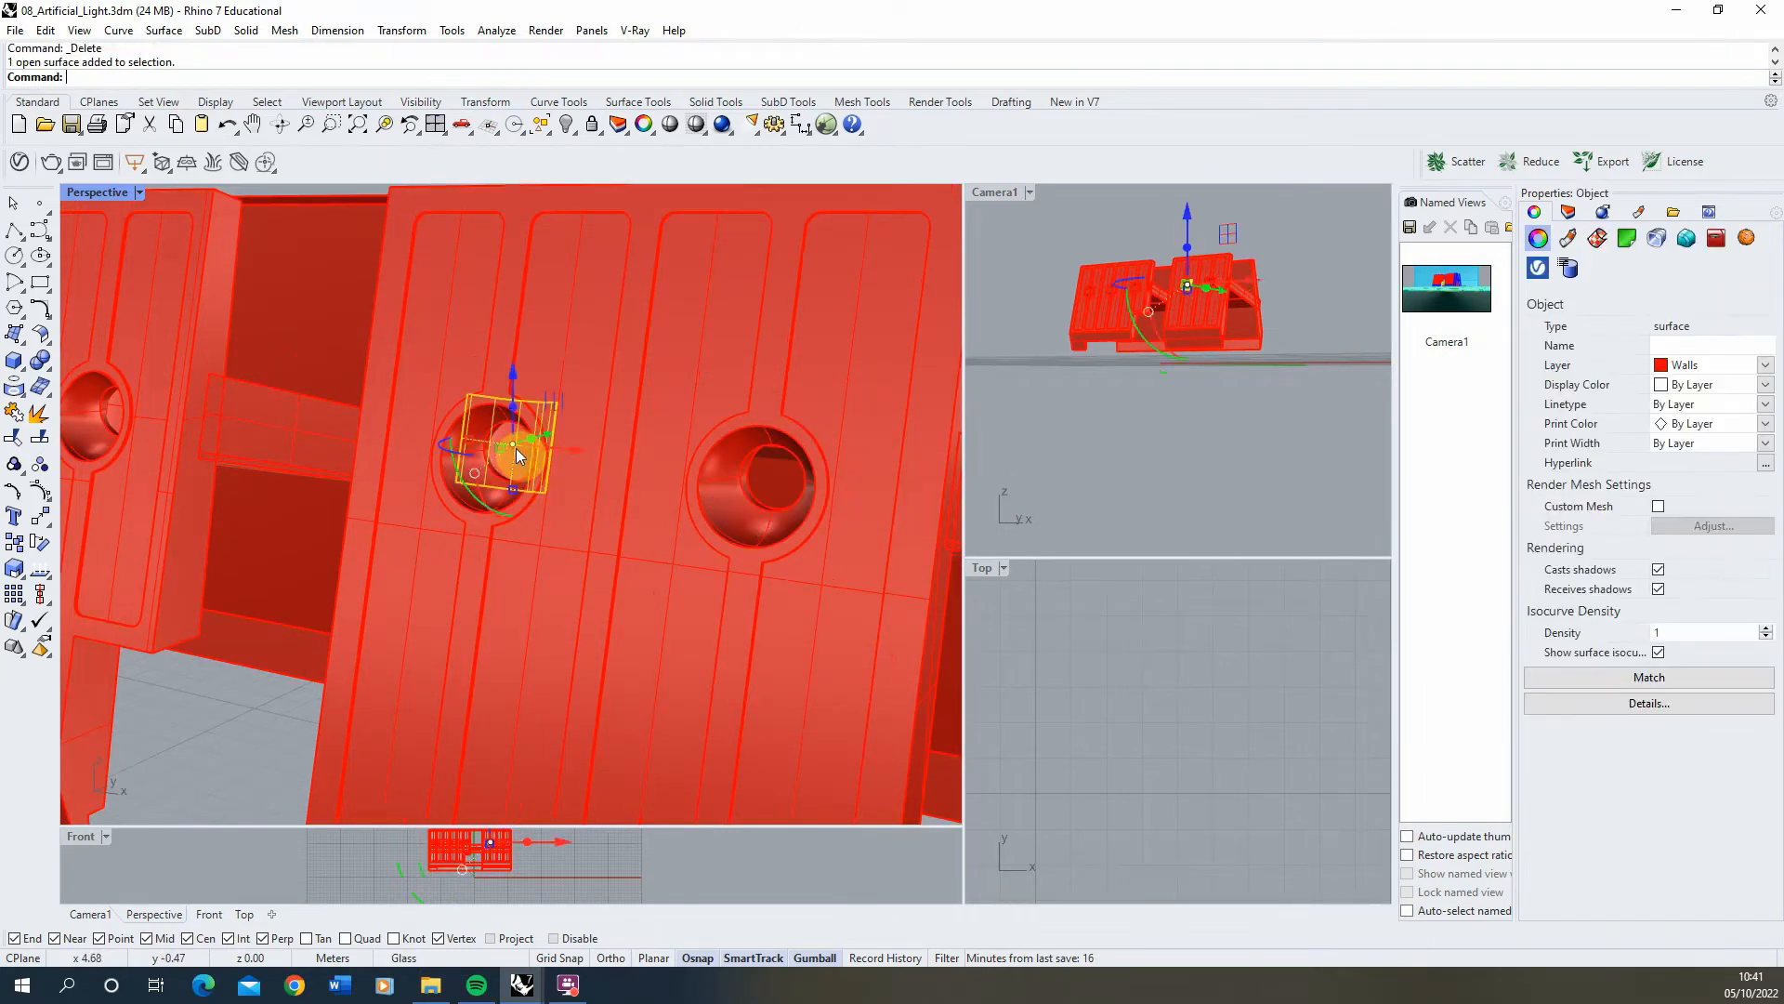
key("Escape")
Step: Delete the exploded surfaces blocking the three round openings in the left-hand front wall panel
scroll(790, 482, "up", 2)
right_click_drag(790, 482, 811, 477)
scroll(760, 422, "down", 2)
right_click_drag(760, 422, 809, 414)
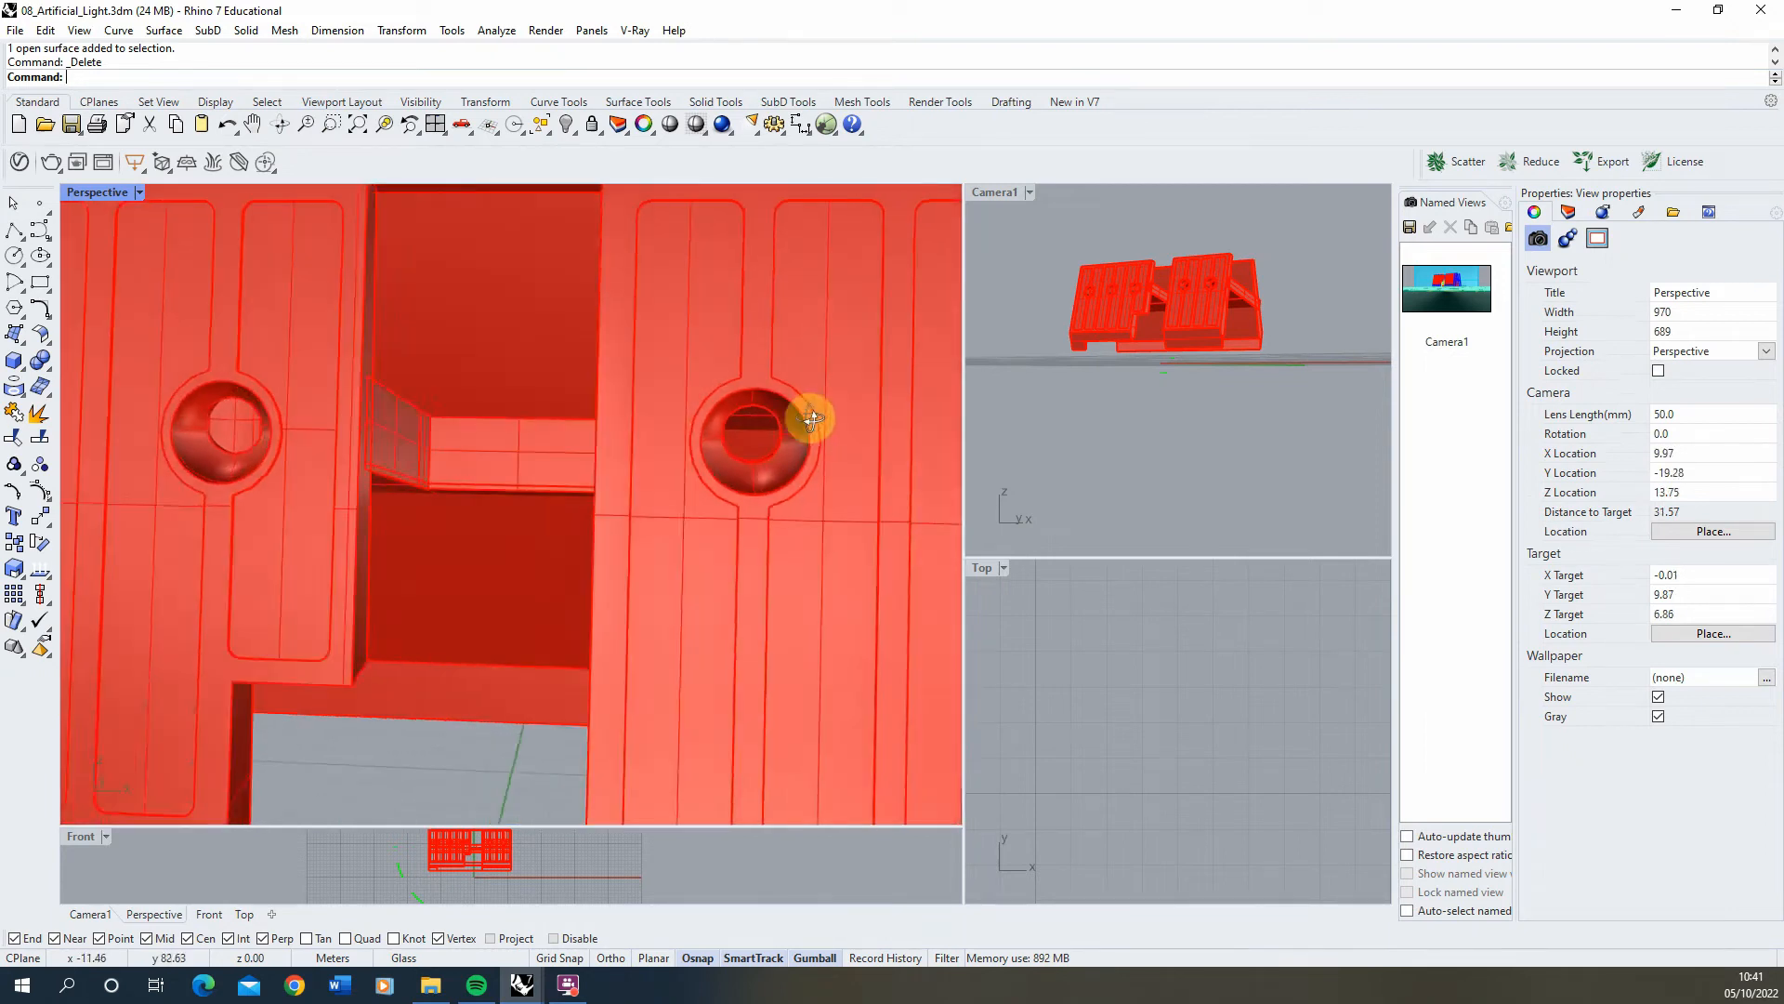
scroll(548, 462, "down", 1)
left_click(415, 426)
key("Escape")
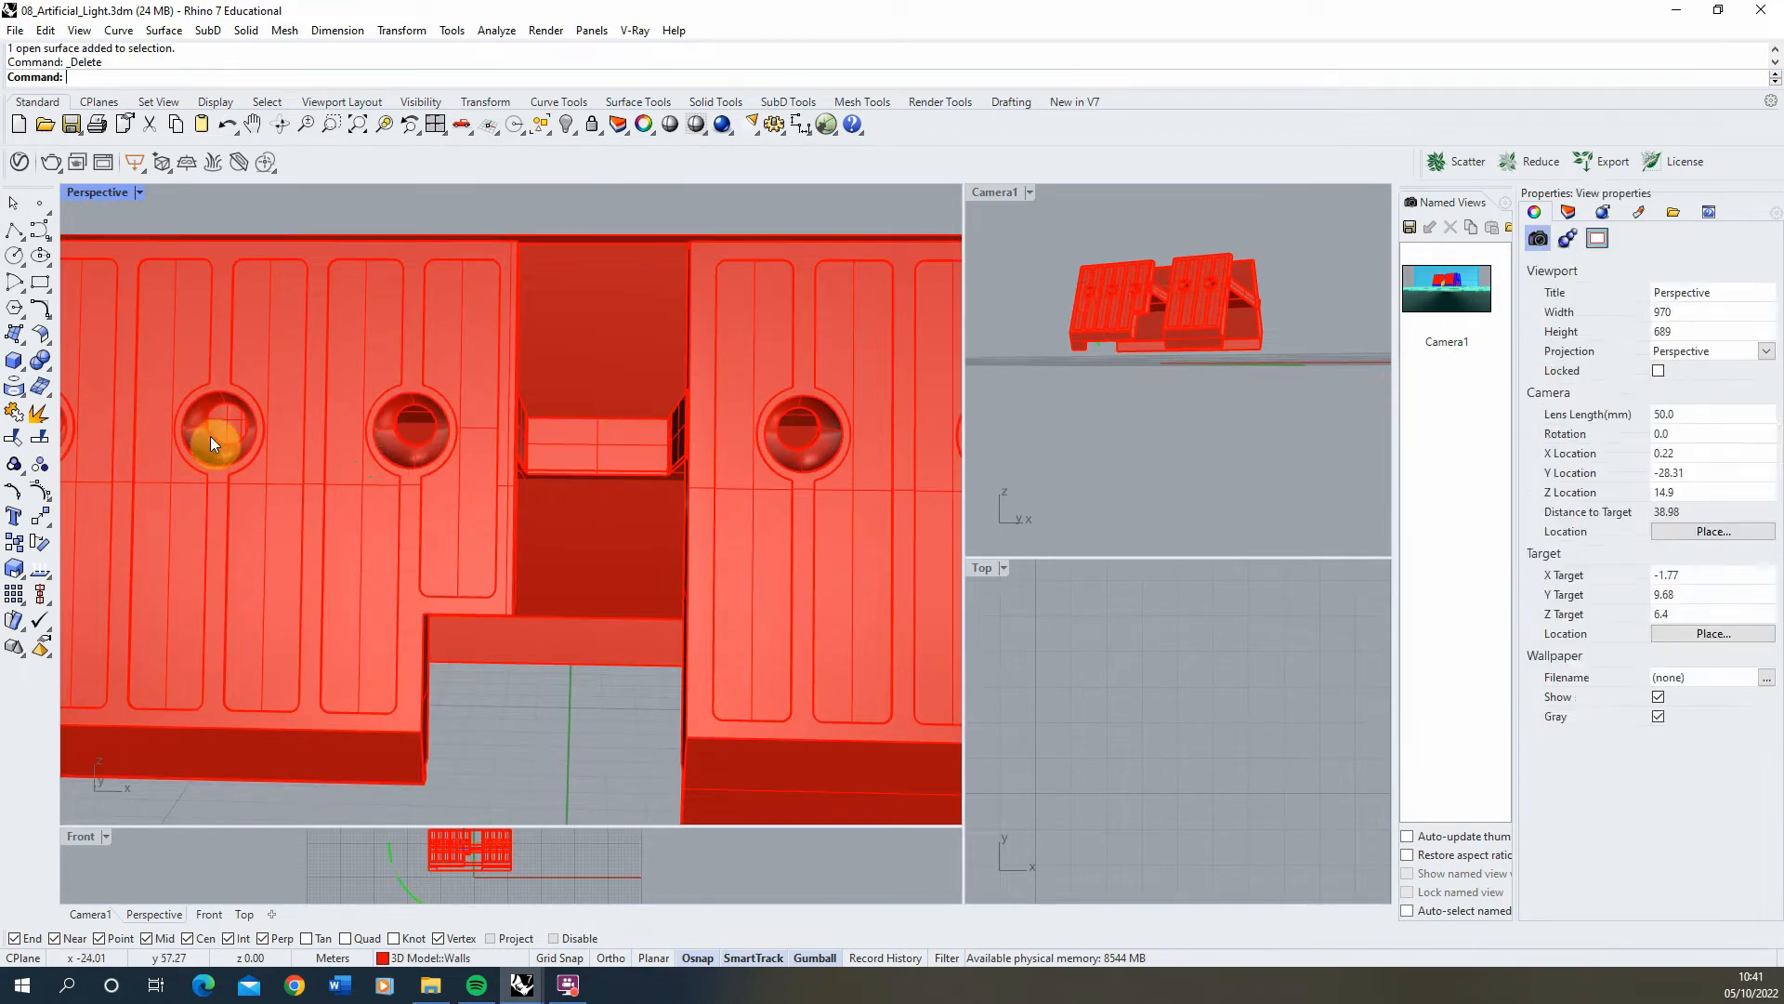
left_click(212, 434)
key("Escape")
scroll(197, 448, "down", 1)
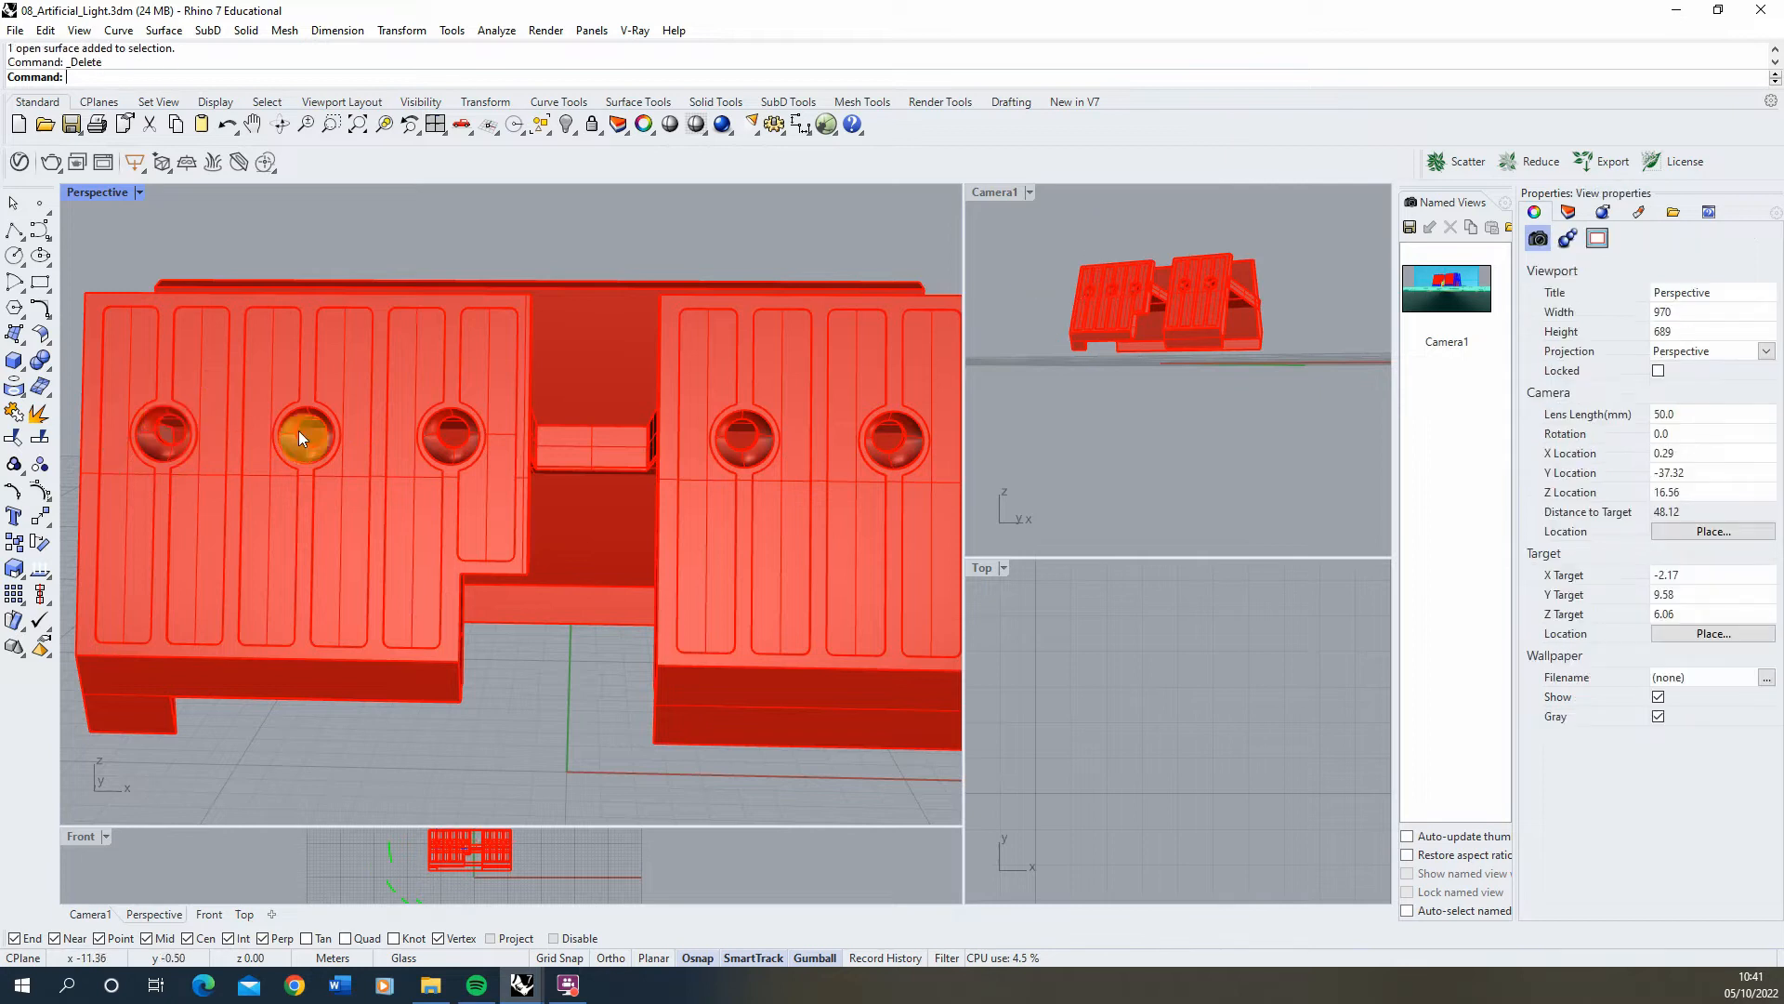
scroll(425, 438, "up", 2)
right_click_drag(426, 438, 321, 440)
scroll(476, 446, "down", 1)
right_click_drag(449, 452, 342, 457)
left_click(439, 466)
left_click(781, 344)
Step: Create a surface from four corner points covering the outer face of the sloping back wall
right_click_drag(576, 379, 693, 392)
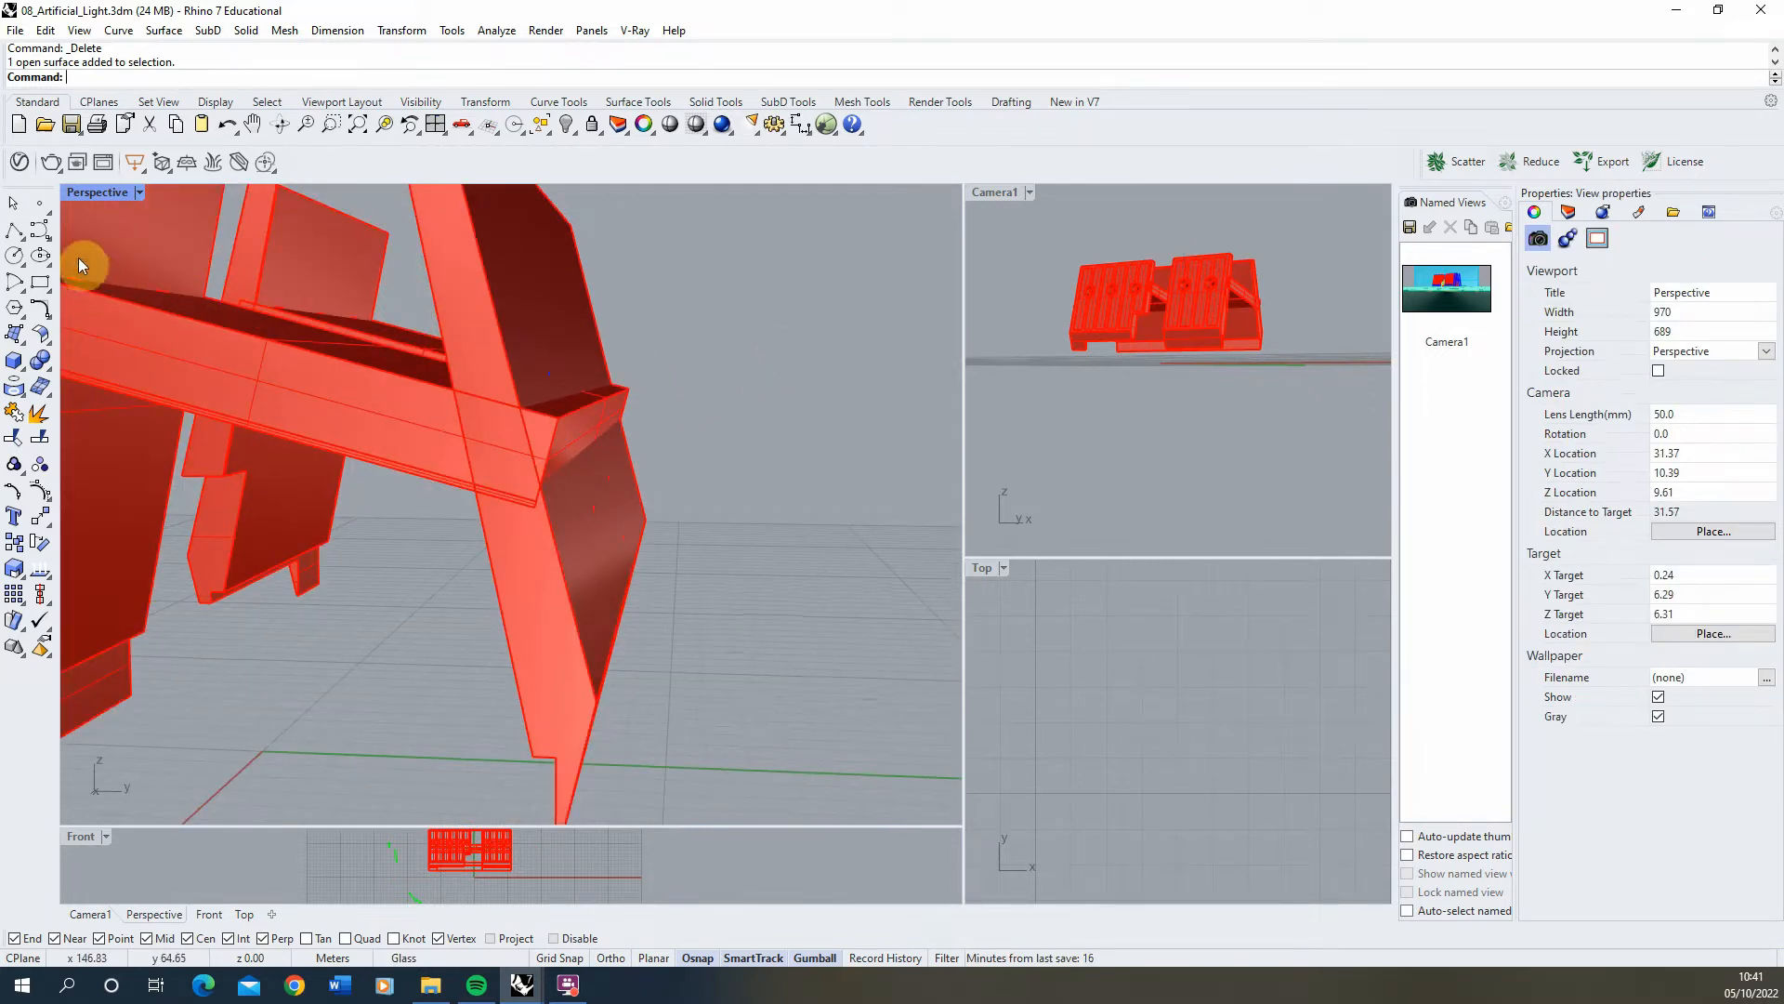
left_click(33, 339)
right_click_drag(446, 446, 549, 243)
left_click(544, 248)
left_click(666, 718)
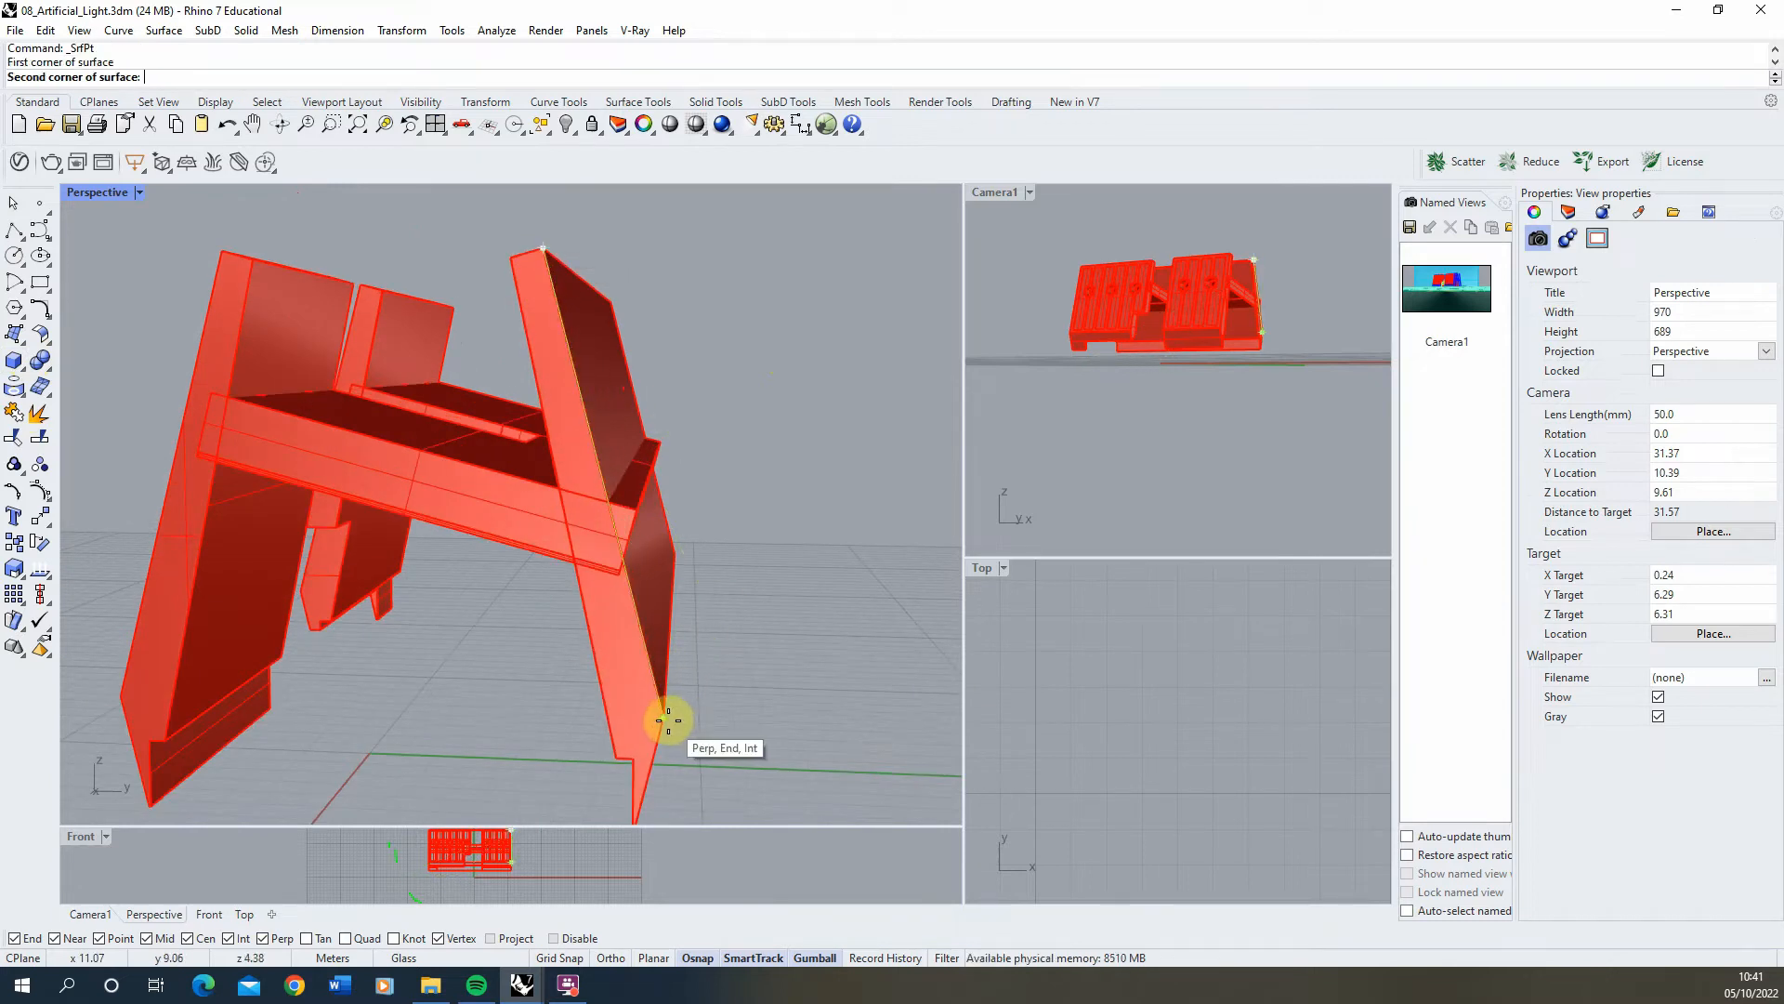
left_click(676, 555)
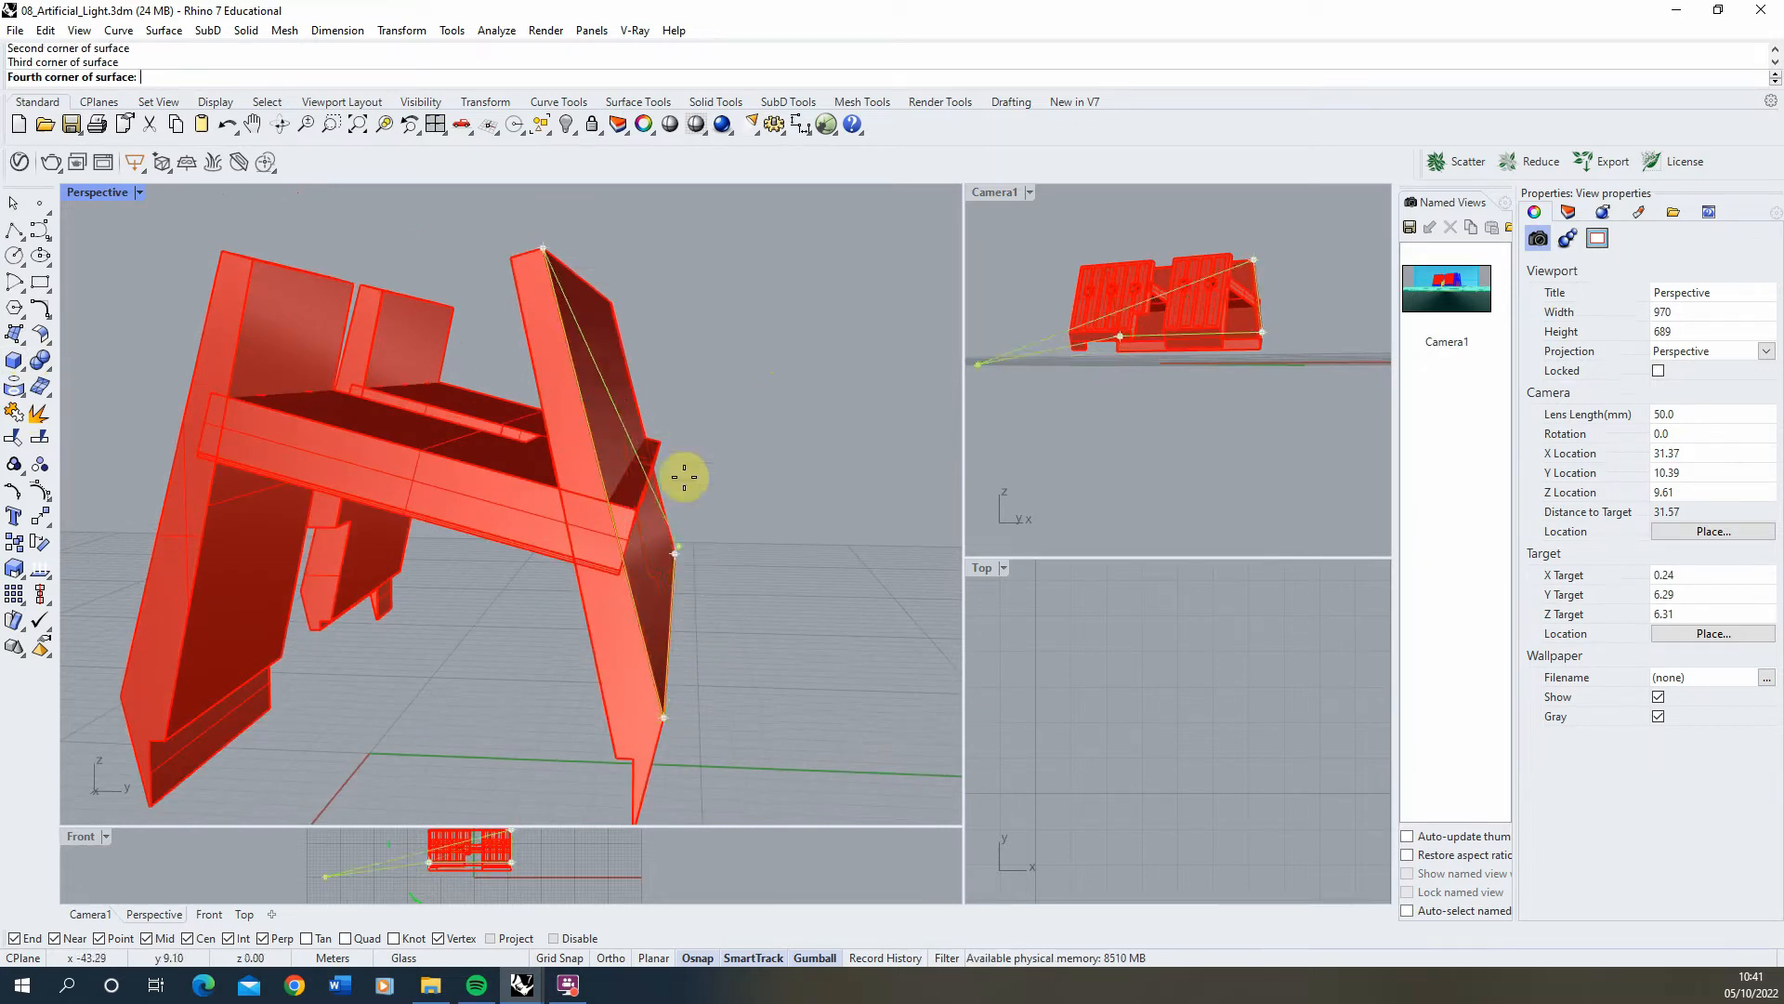
left_click(604, 285)
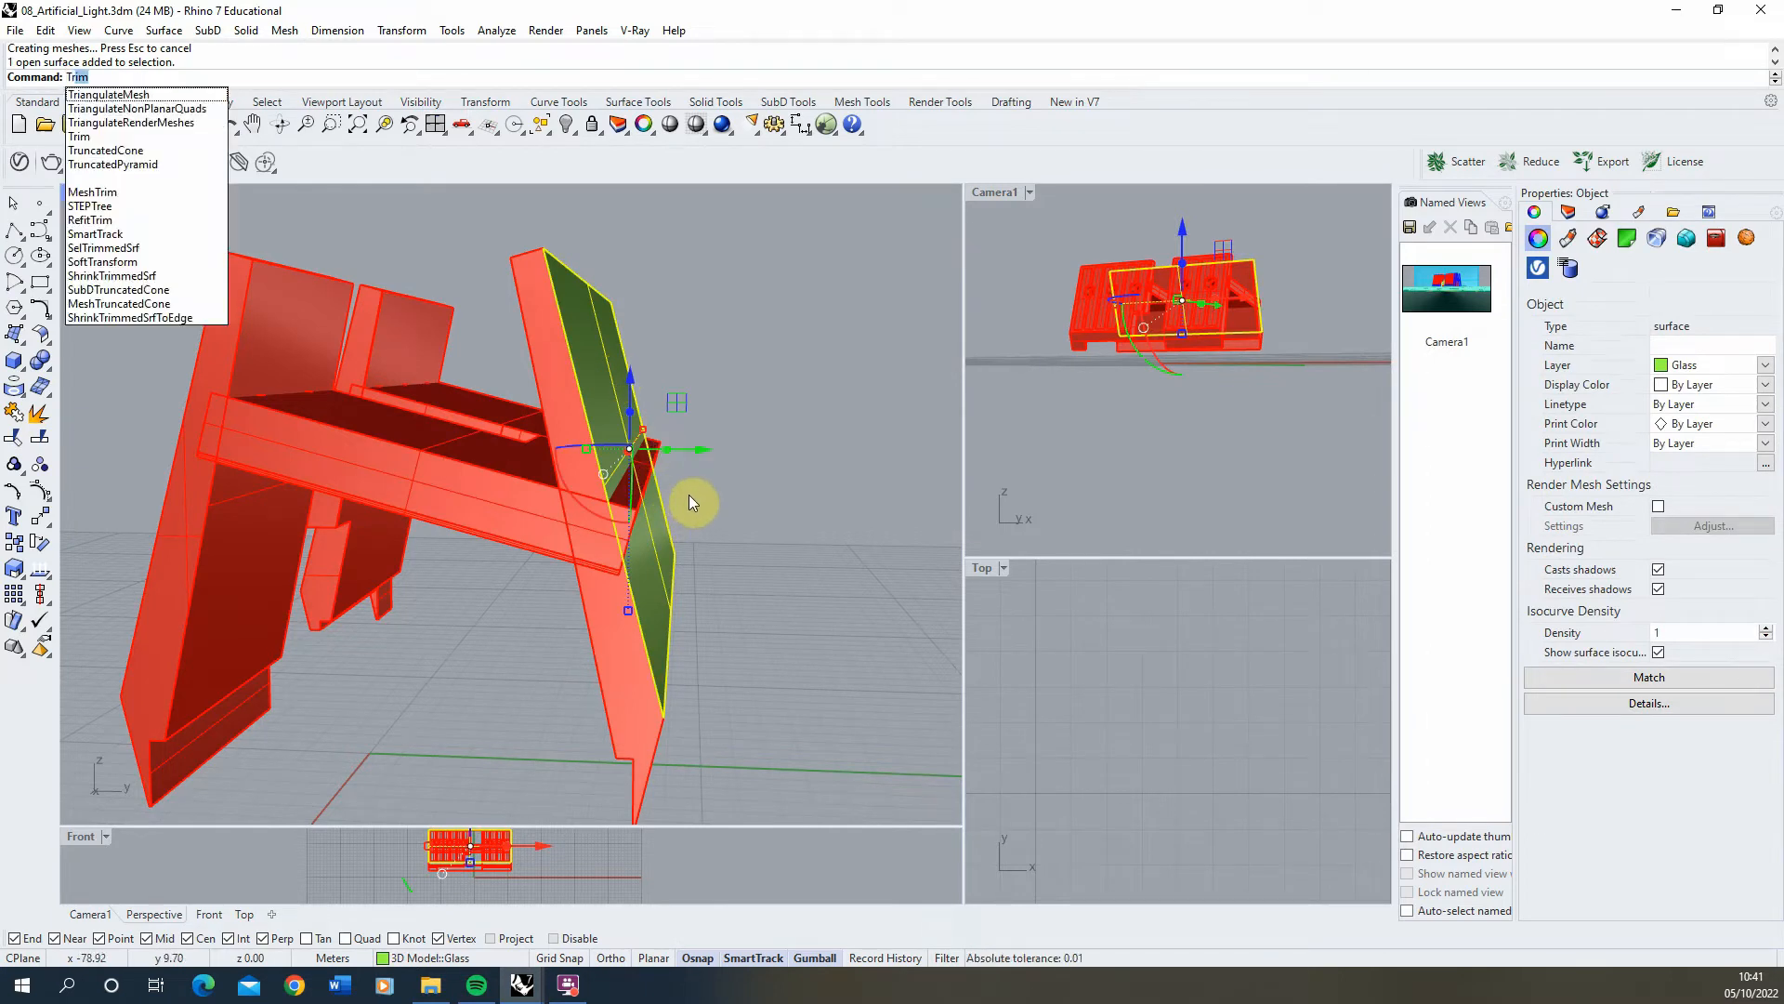
Step: Trim off the extruded surfaces that protrude beyond the back wall, using the new four-corner surface as the cutter
key("Return")
right_click_drag(688, 497, 651, 487)
scroll(703, 436, "up", 4)
left_click(673, 459)
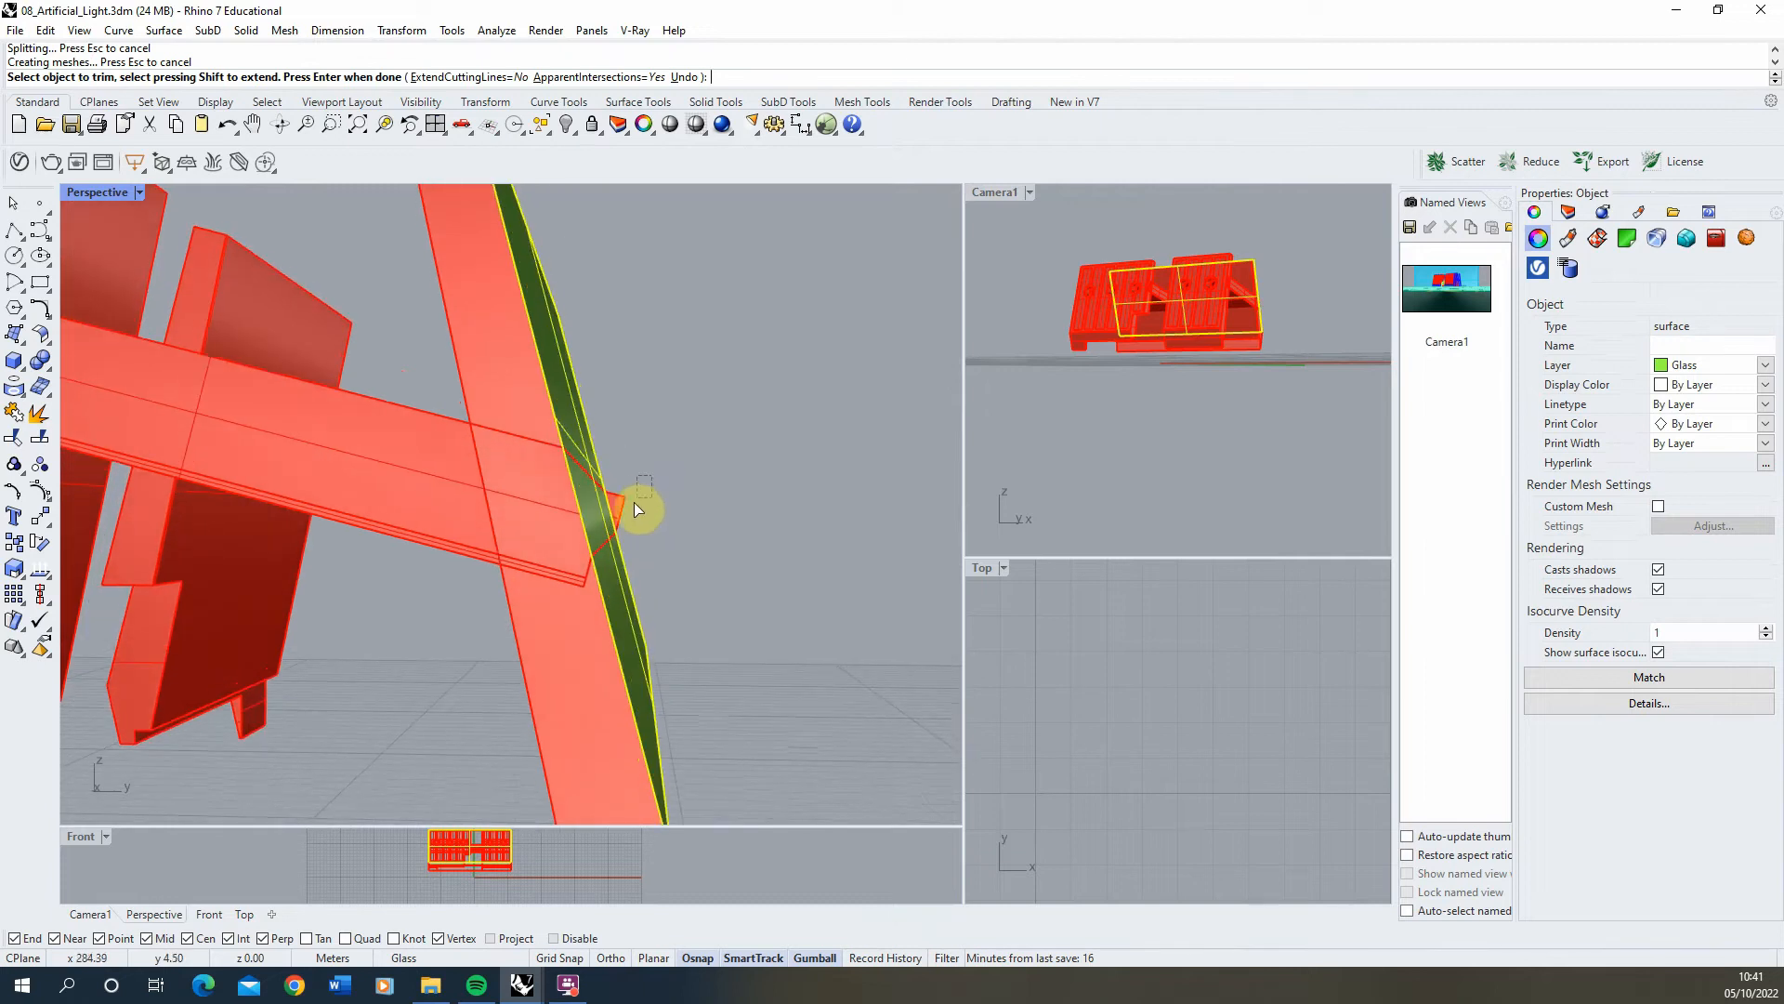
left_click(634, 505)
key("Return")
key("Escape")
Step: Delete the four-corner cutter surface covering the outer face of the sloping back wall
left_click(583, 432)
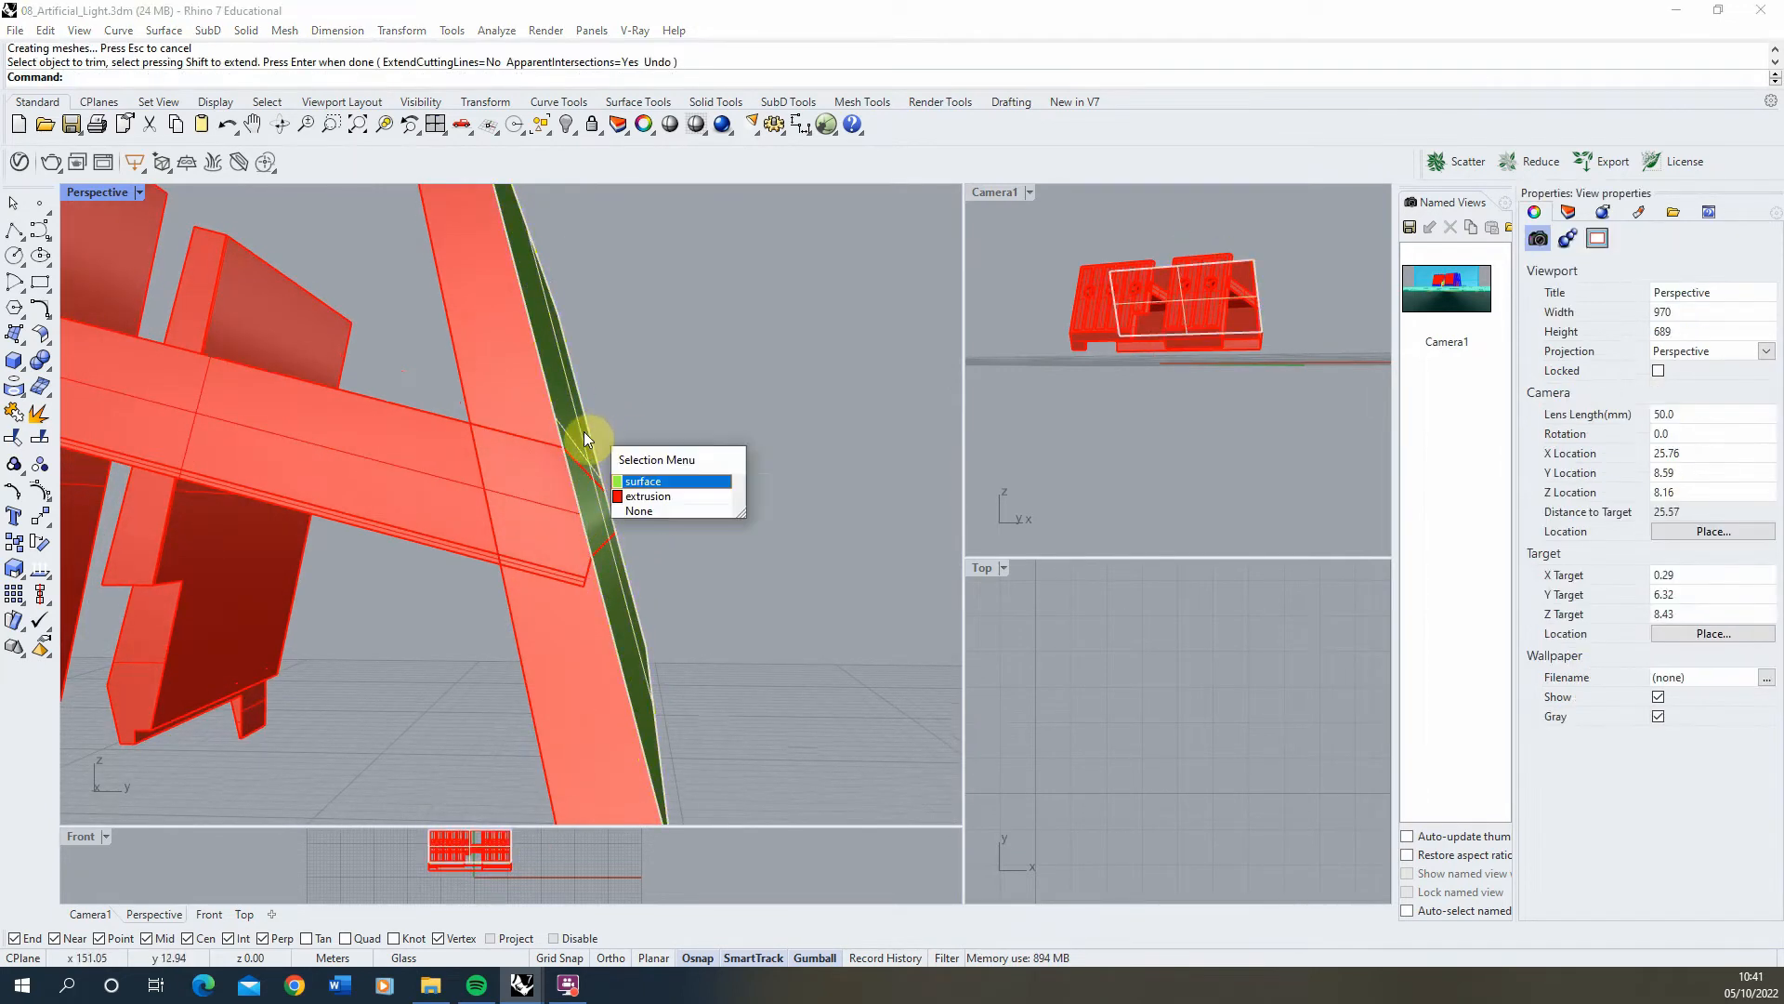
left_click(654, 483)
key("Delete")
scroll(711, 583, "down", 3)
right_click_drag(711, 582, 741, 528)
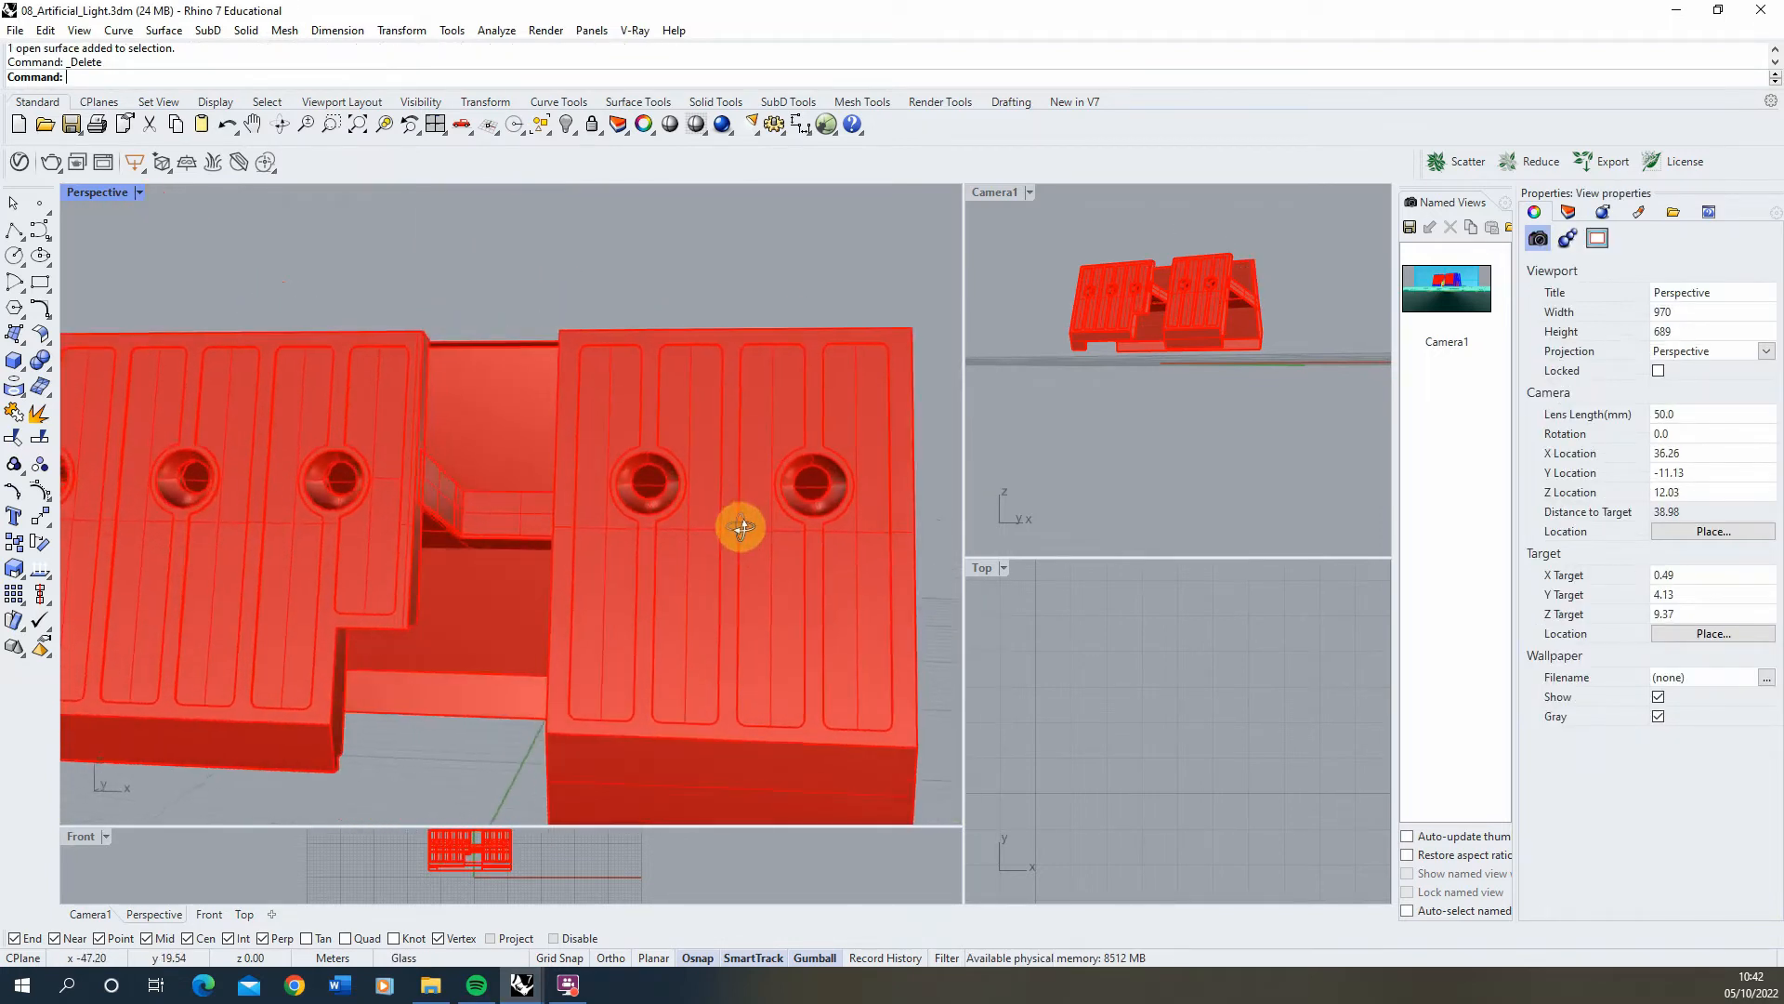
Step: Unisolate the scene to bring back all hidden objects around the walls
scroll(741, 528, "up", 10)
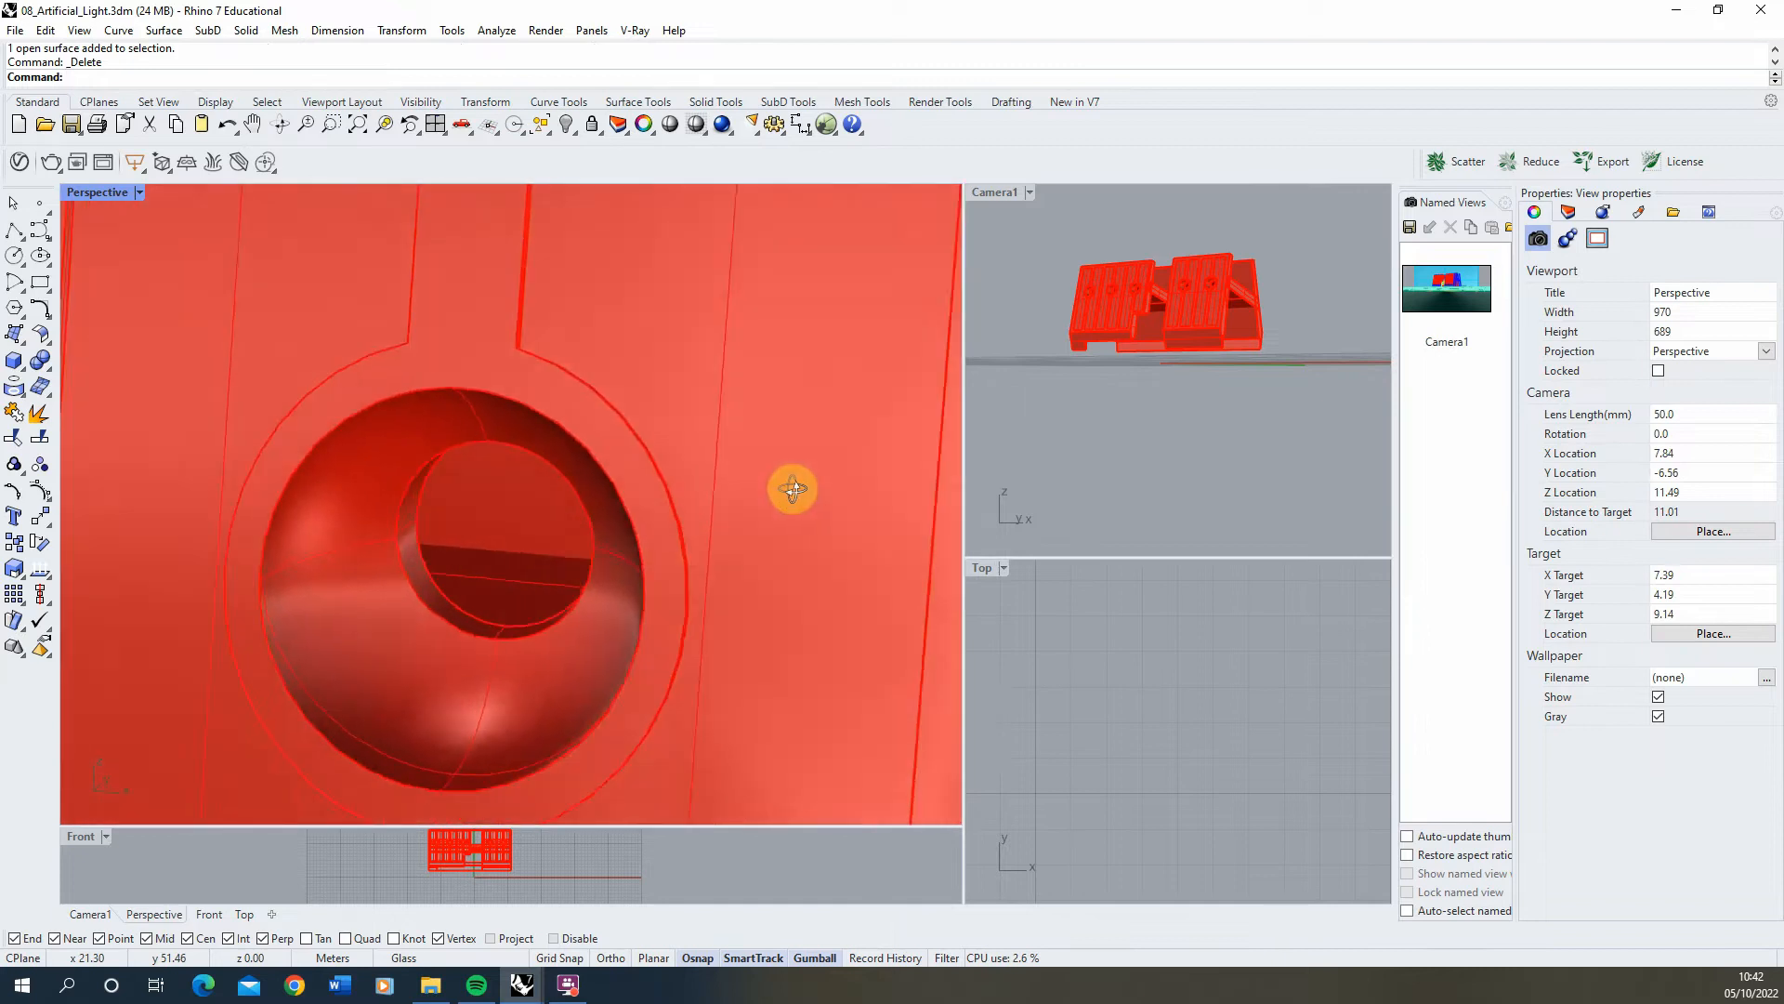
scroll(812, 474, "down", 6)
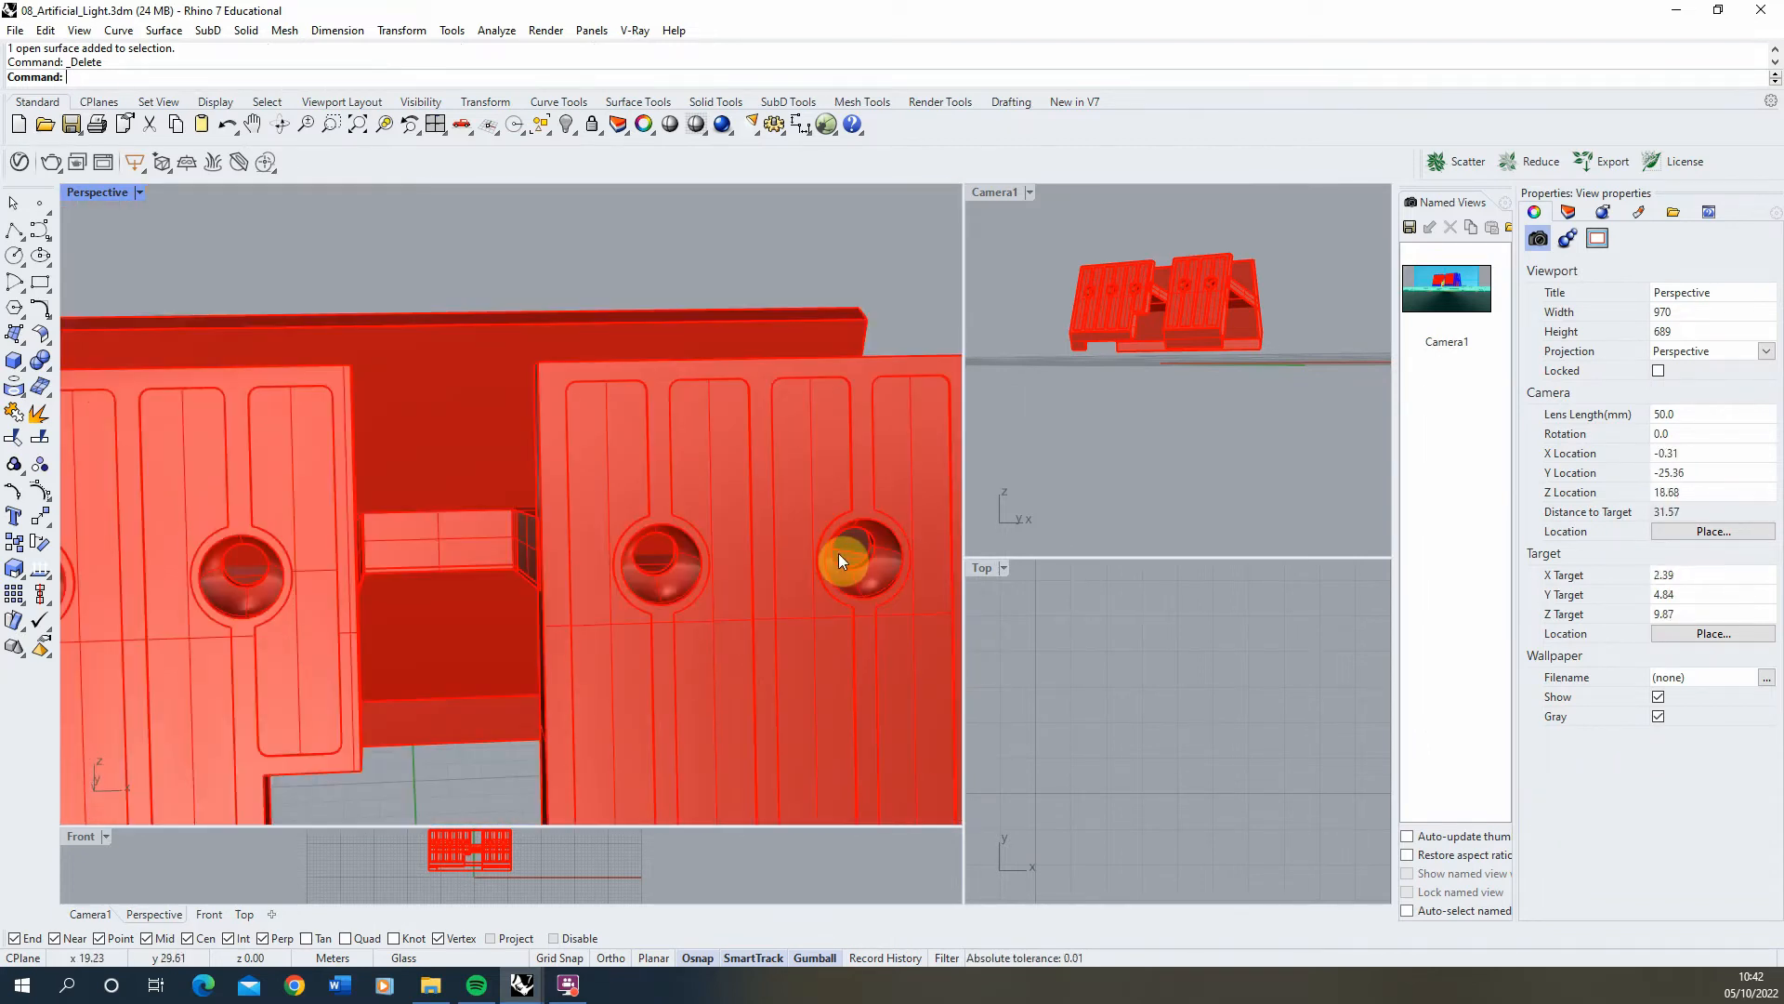
scroll(839, 554, "down", 4)
right_click_drag(538, 561, 662, 498)
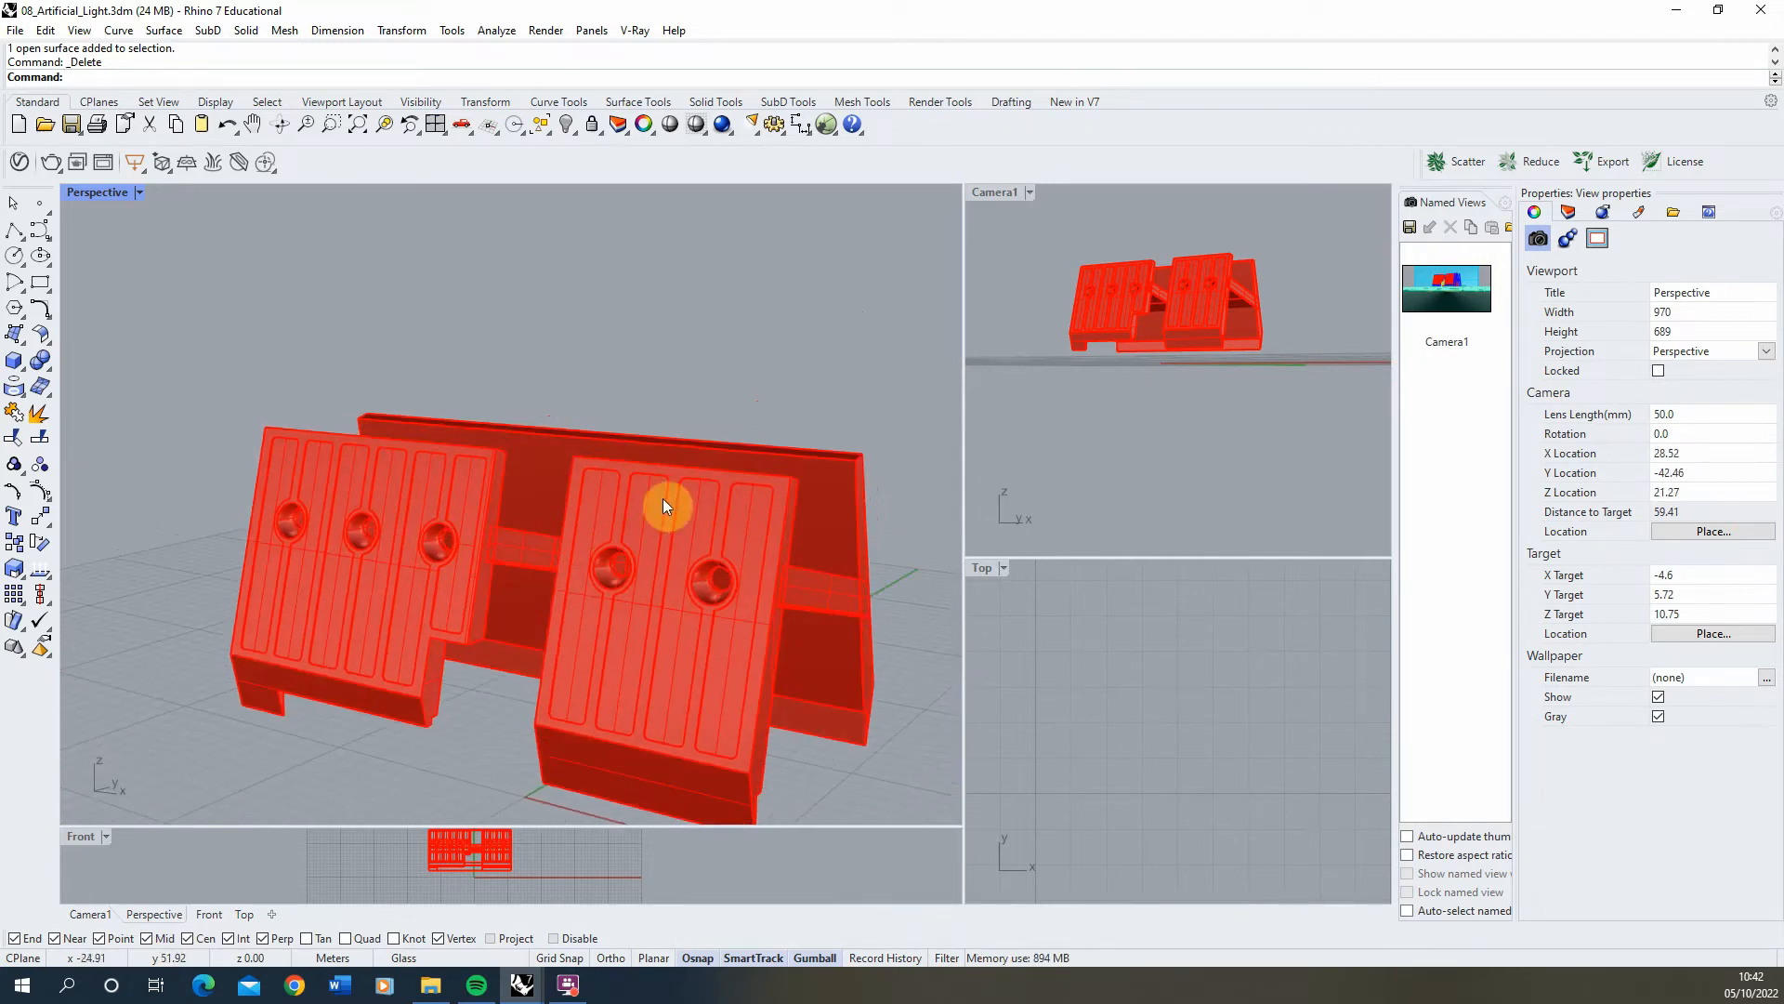
scroll(658, 300, "down", 2)
left_click_drag(831, 316, 385, 565)
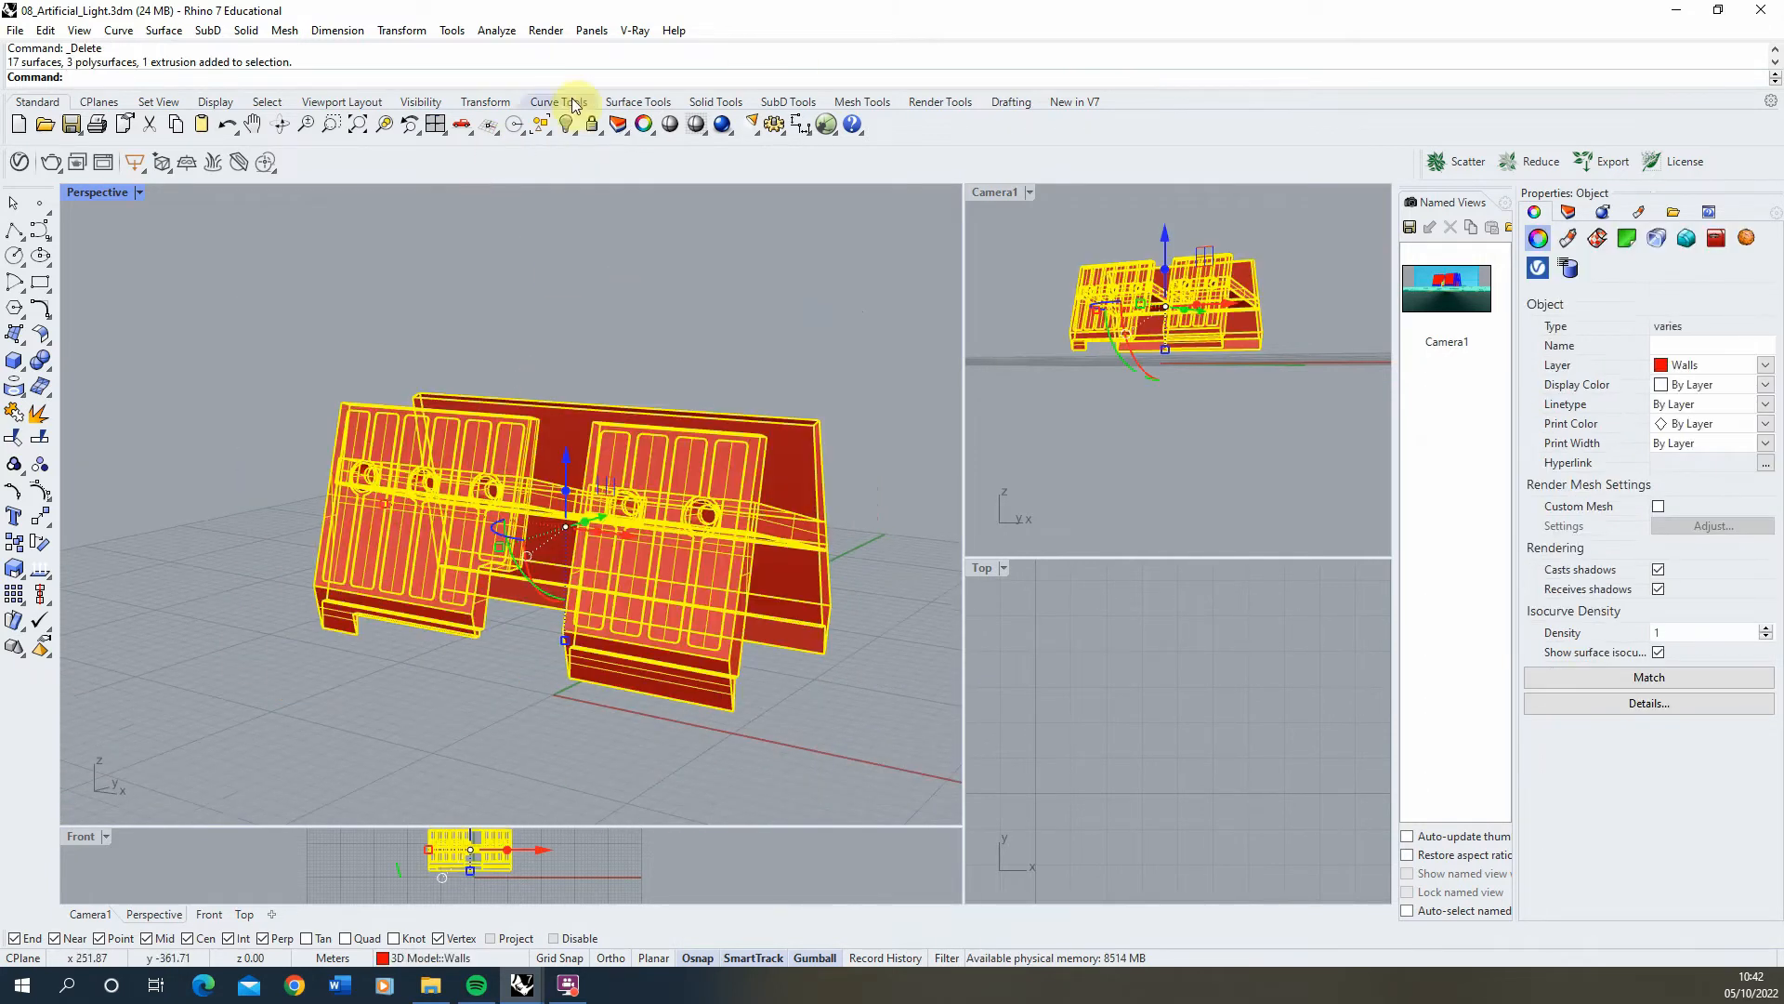
left_click(575, 138)
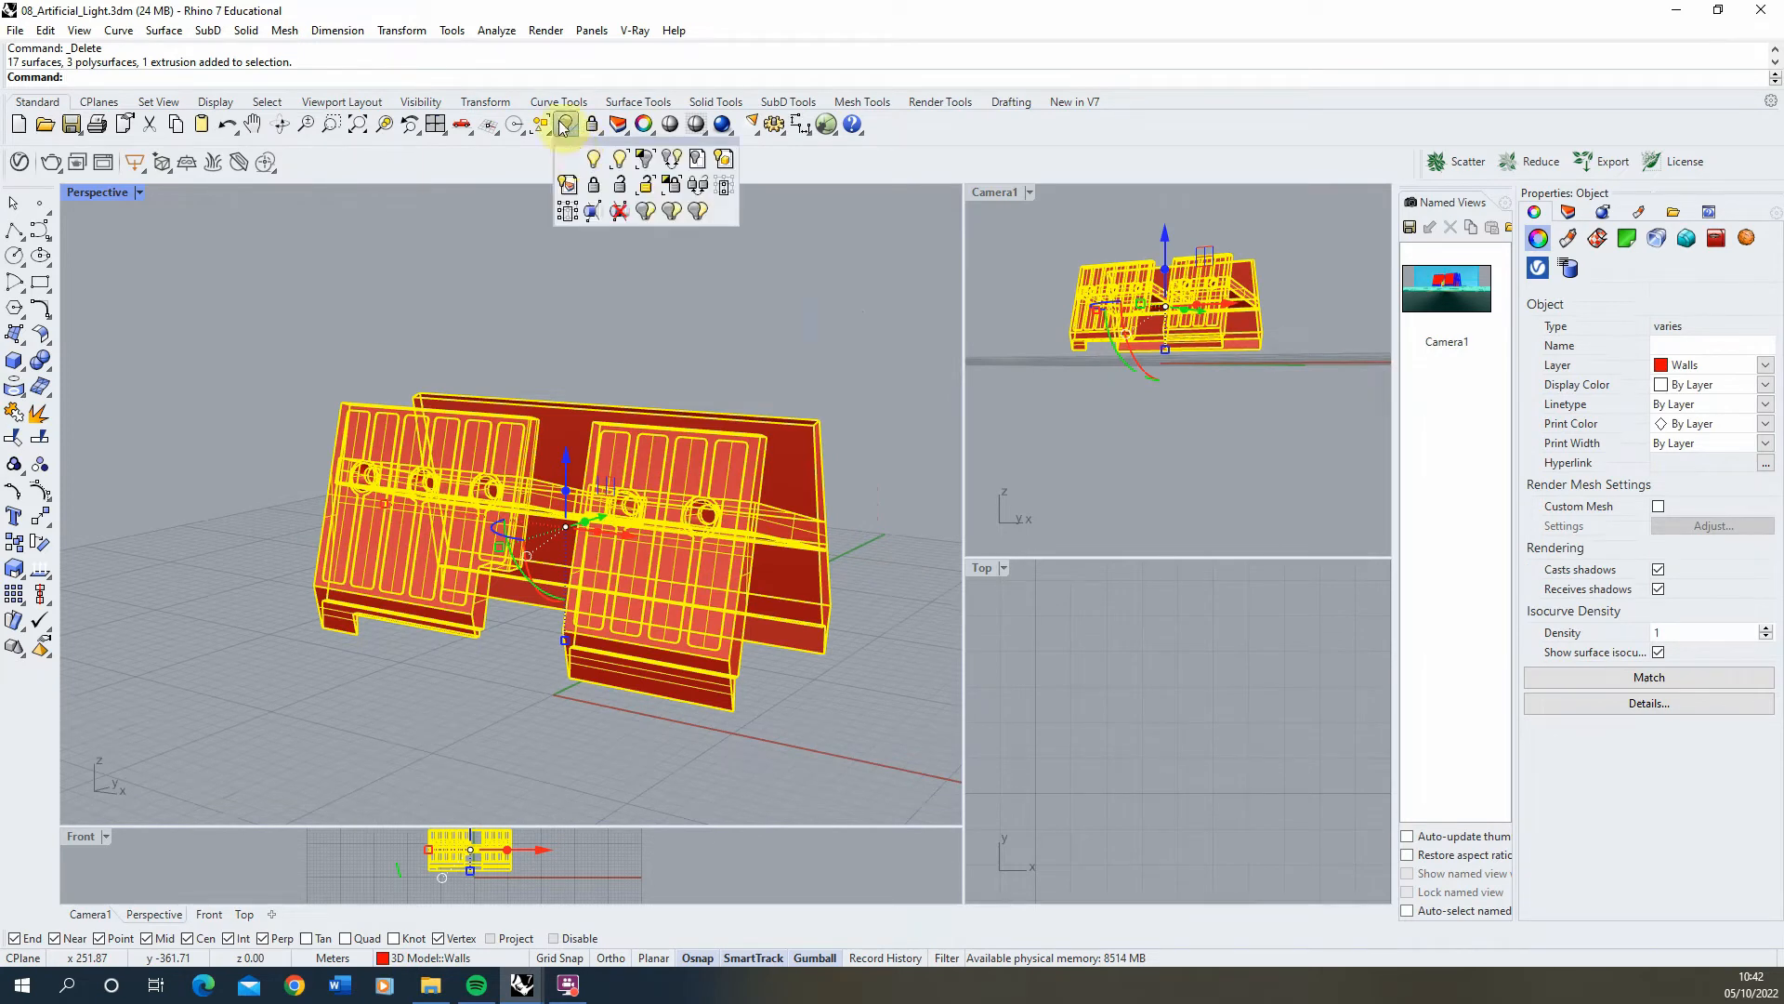
right_click(645, 164)
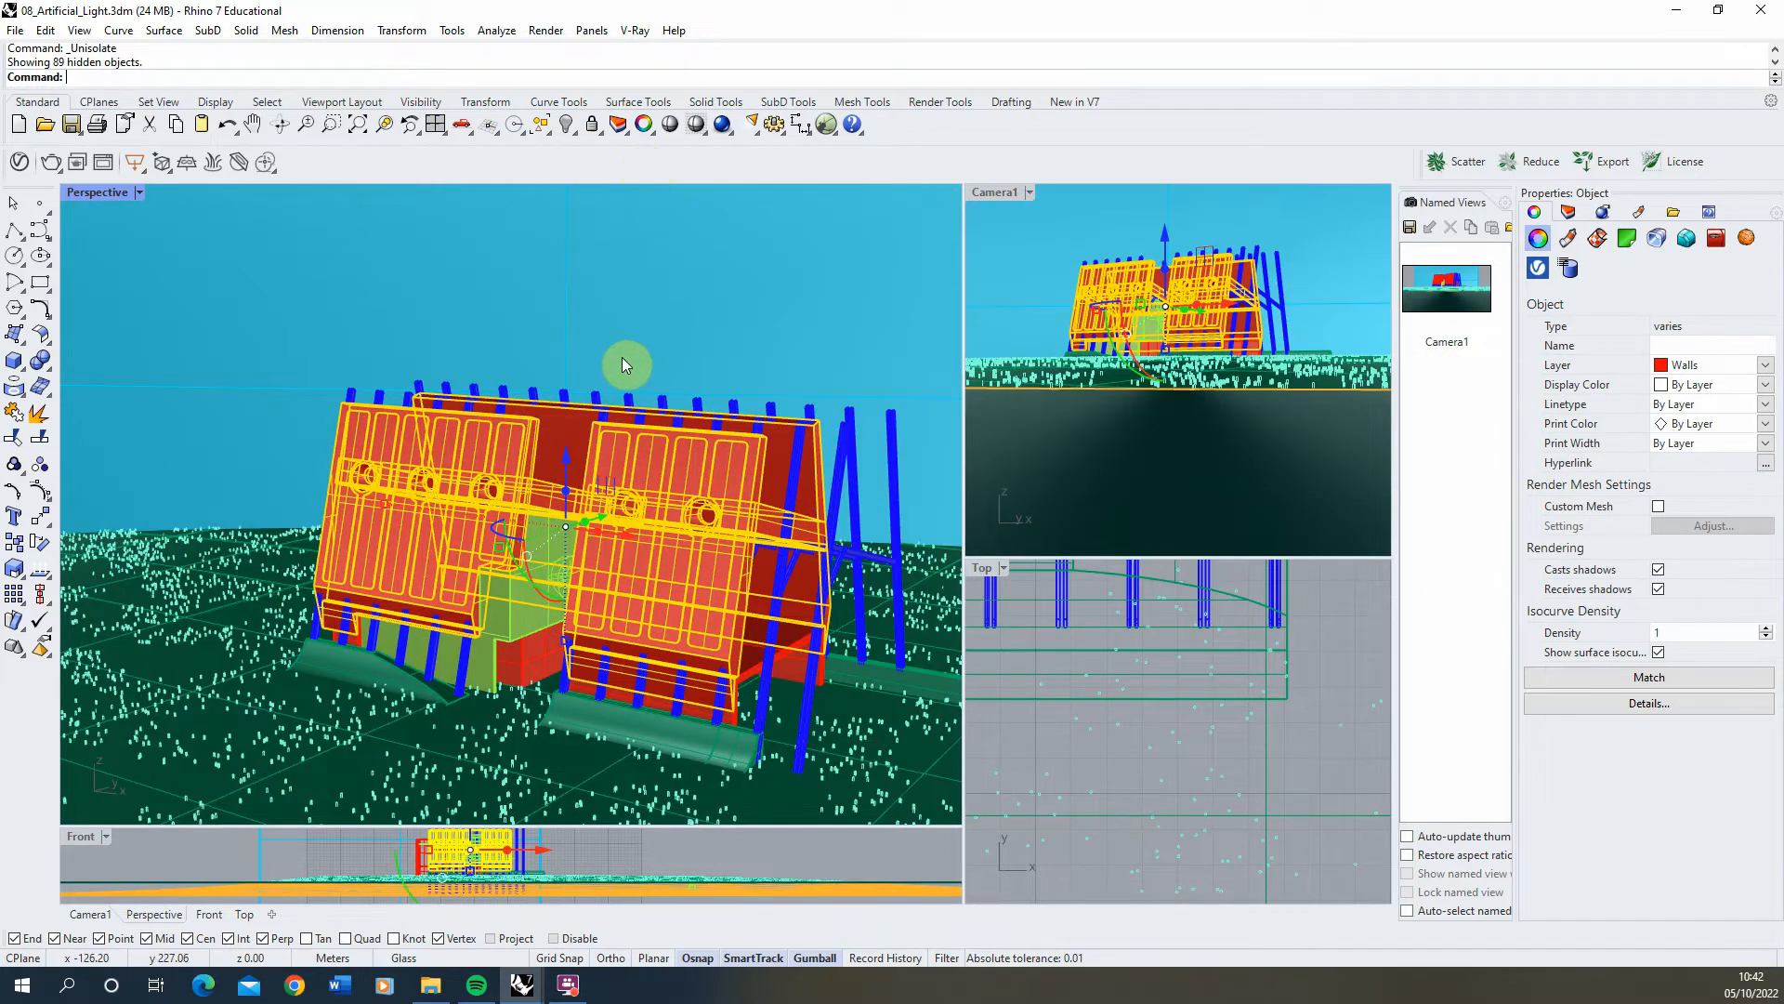
right_click_drag(622, 357, 623, 433)
scroll(1246, 725, "down", 3)
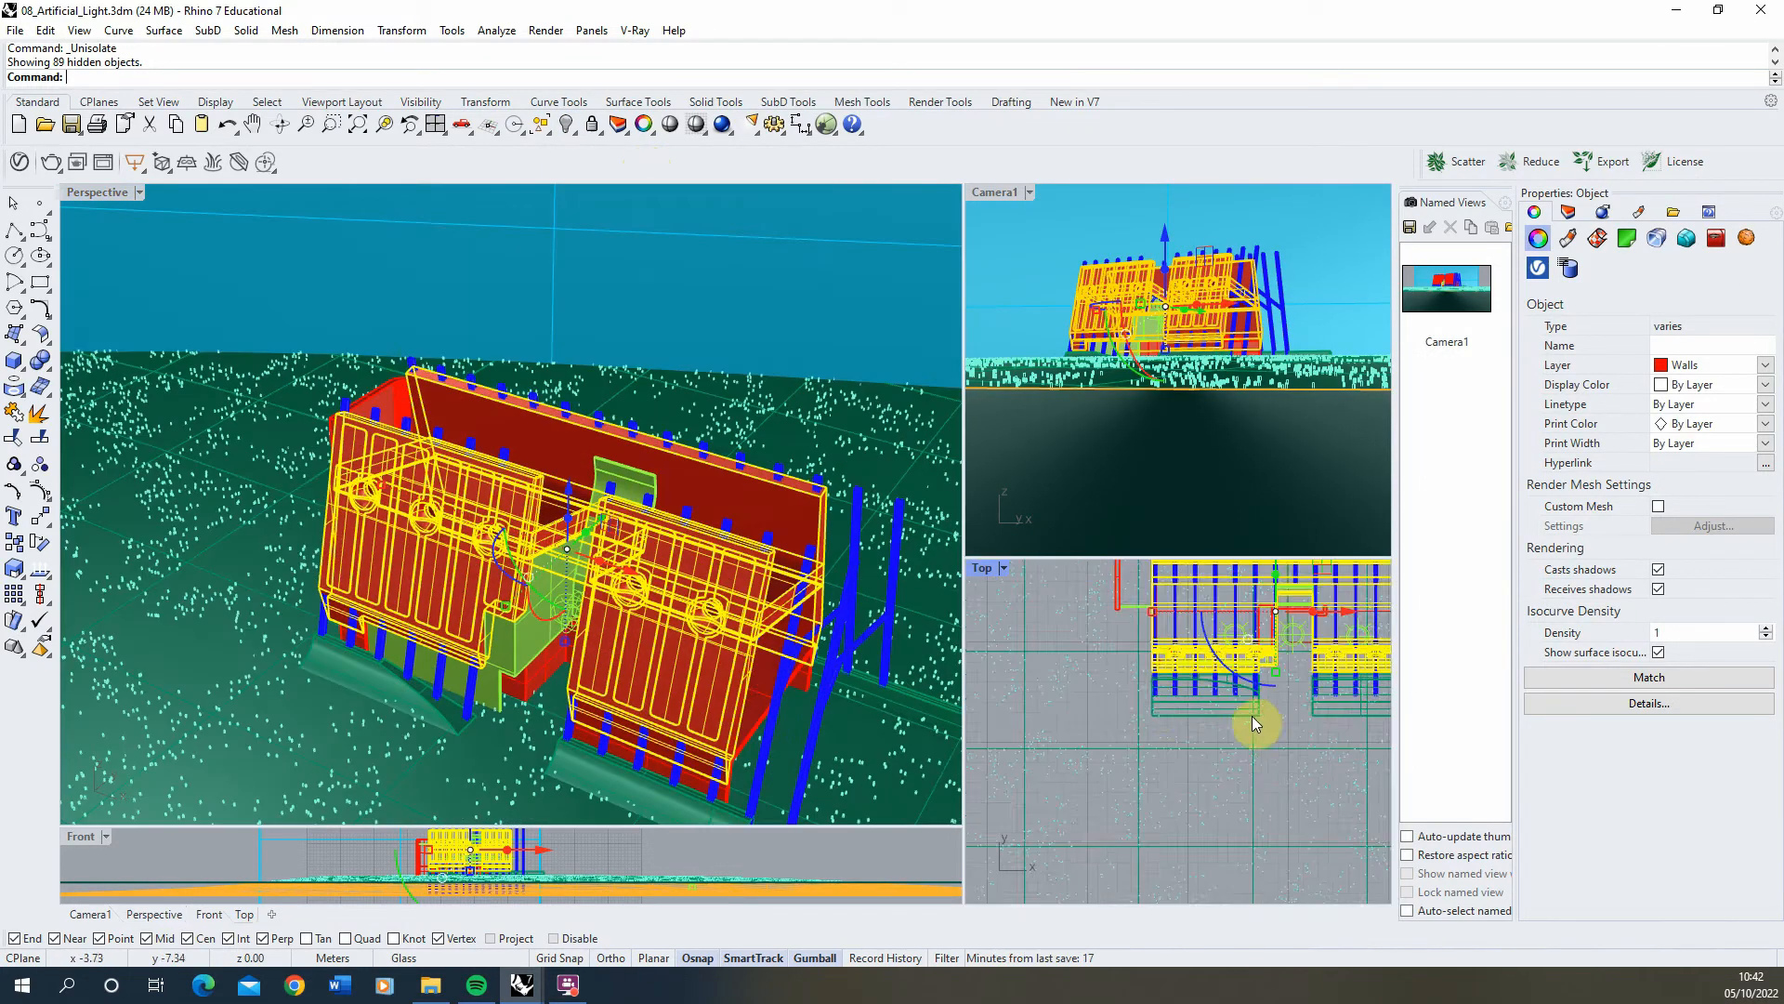
Step: Place a V-Ray sphere light of about 0.26 m radius behind the left-hand front wall panel's outermost round opening
left_click(1193, 765)
scroll(1199, 651, "up", 5)
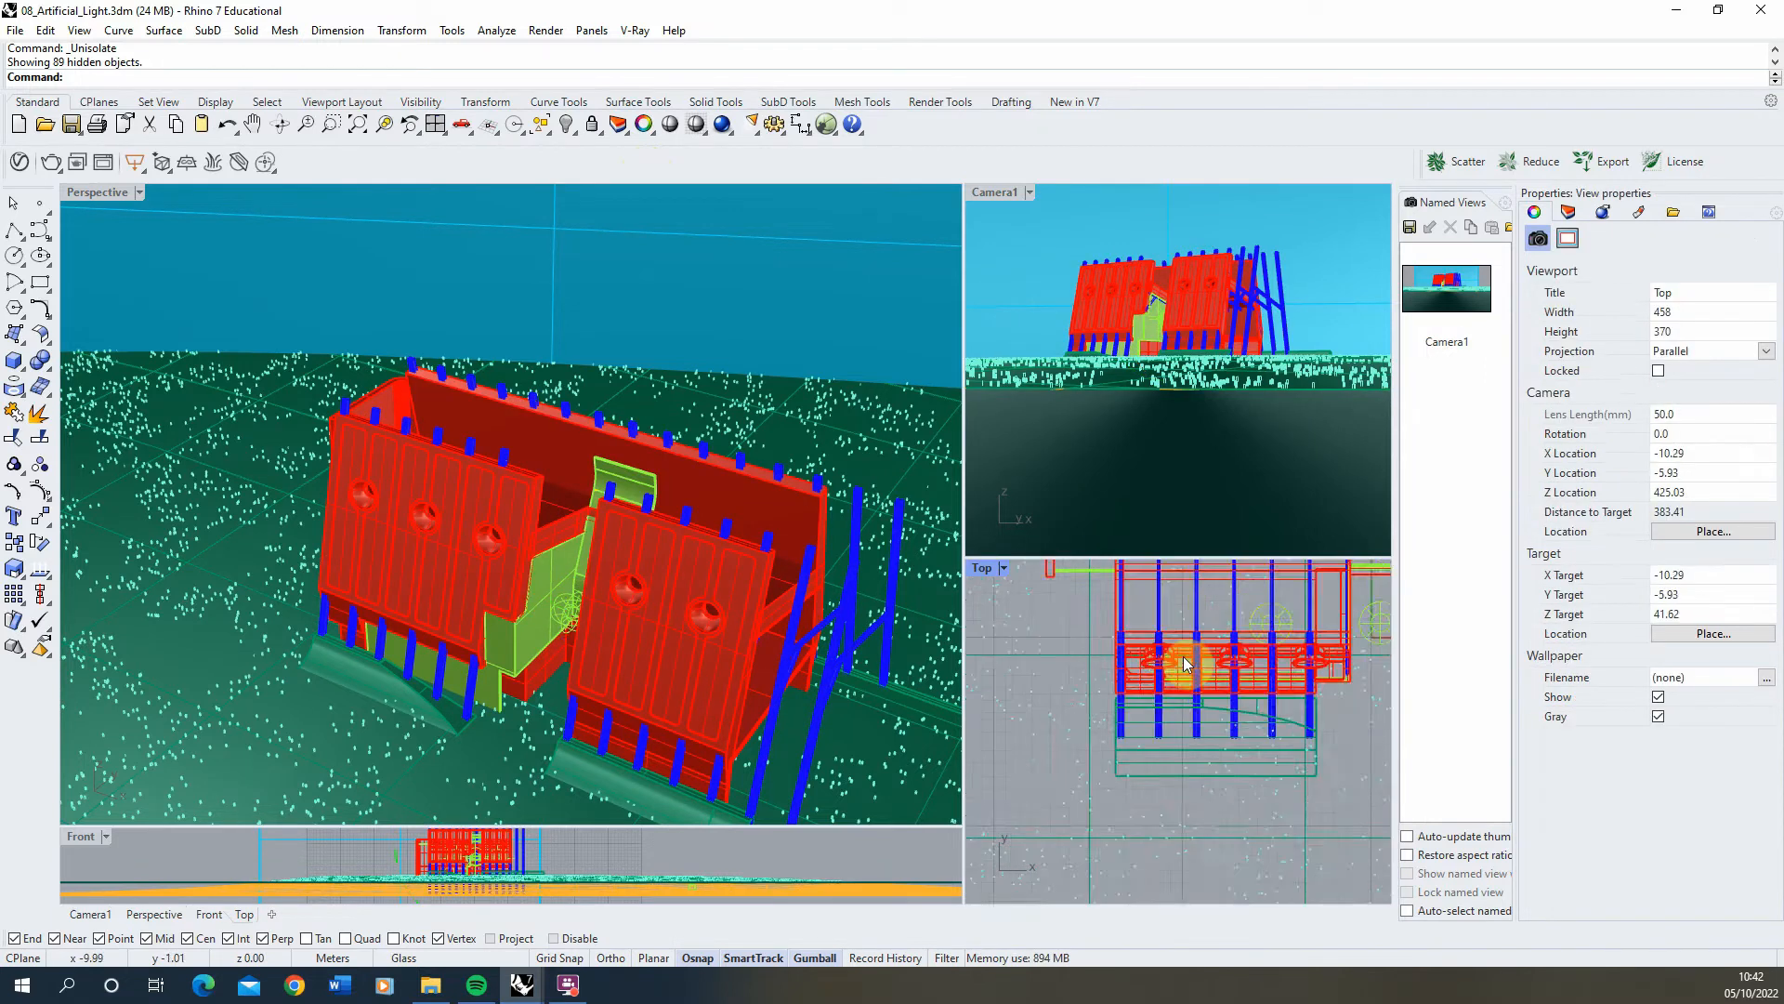
left_click(143, 169)
left_click(162, 202)
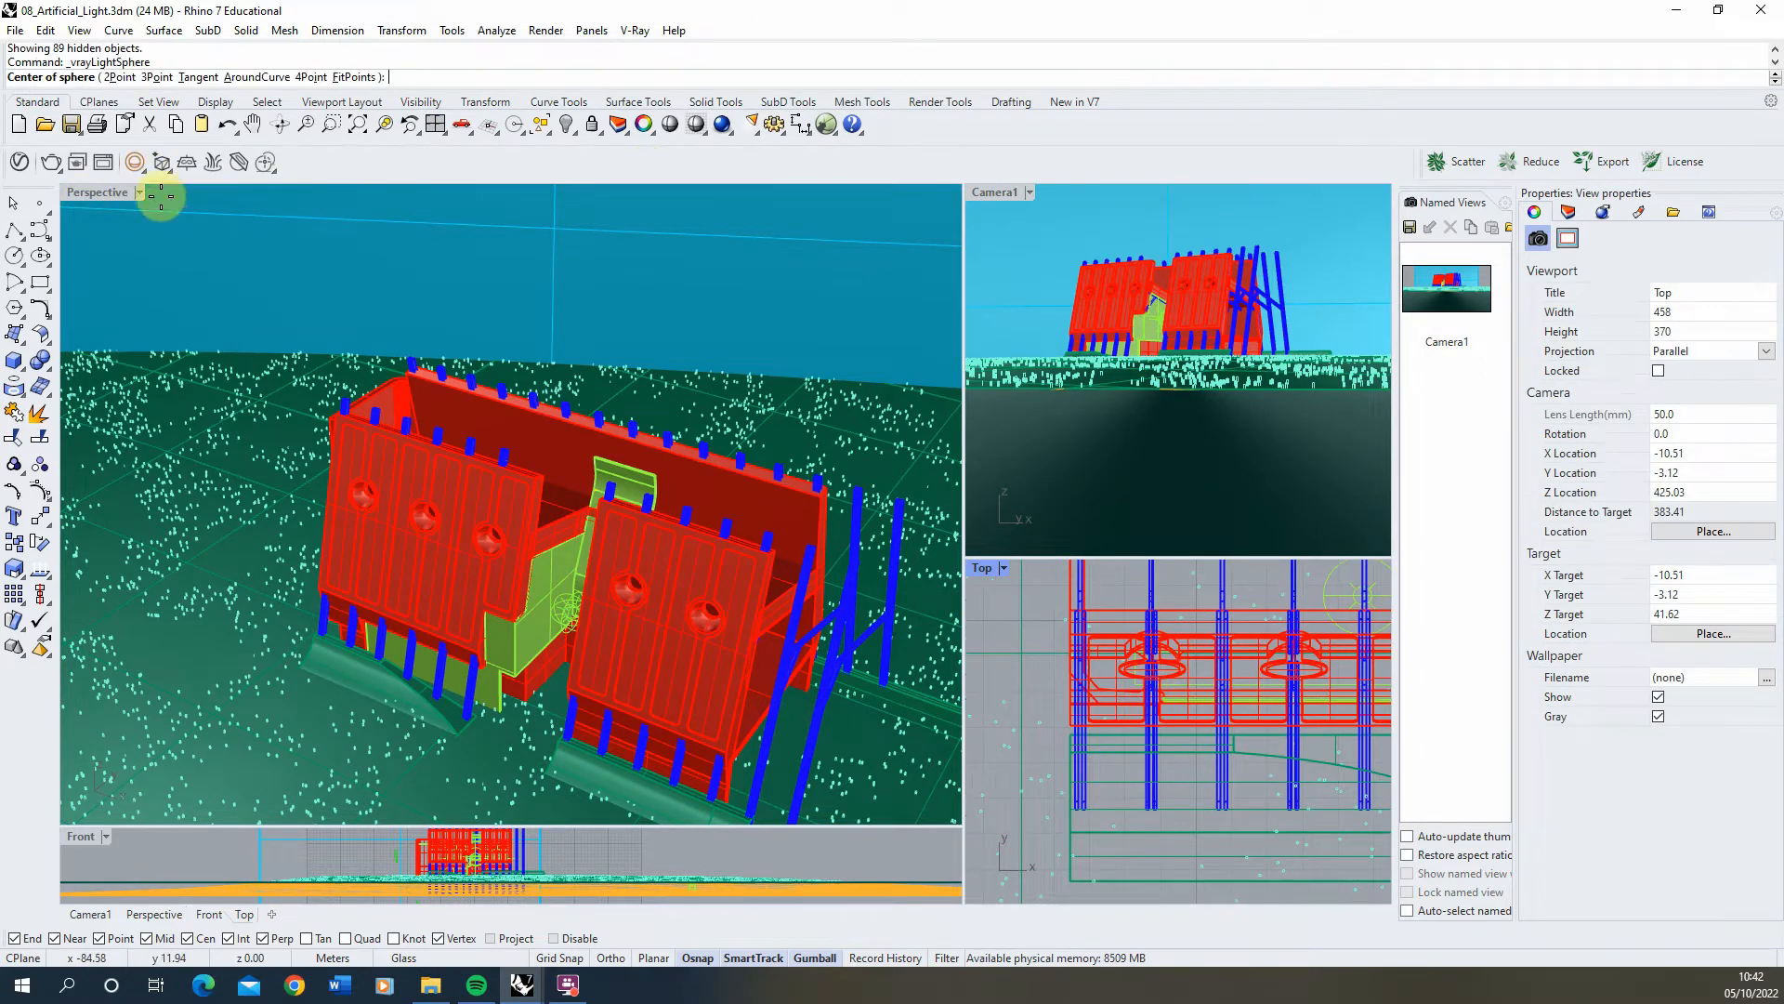
scroll(1152, 585, "up", 4)
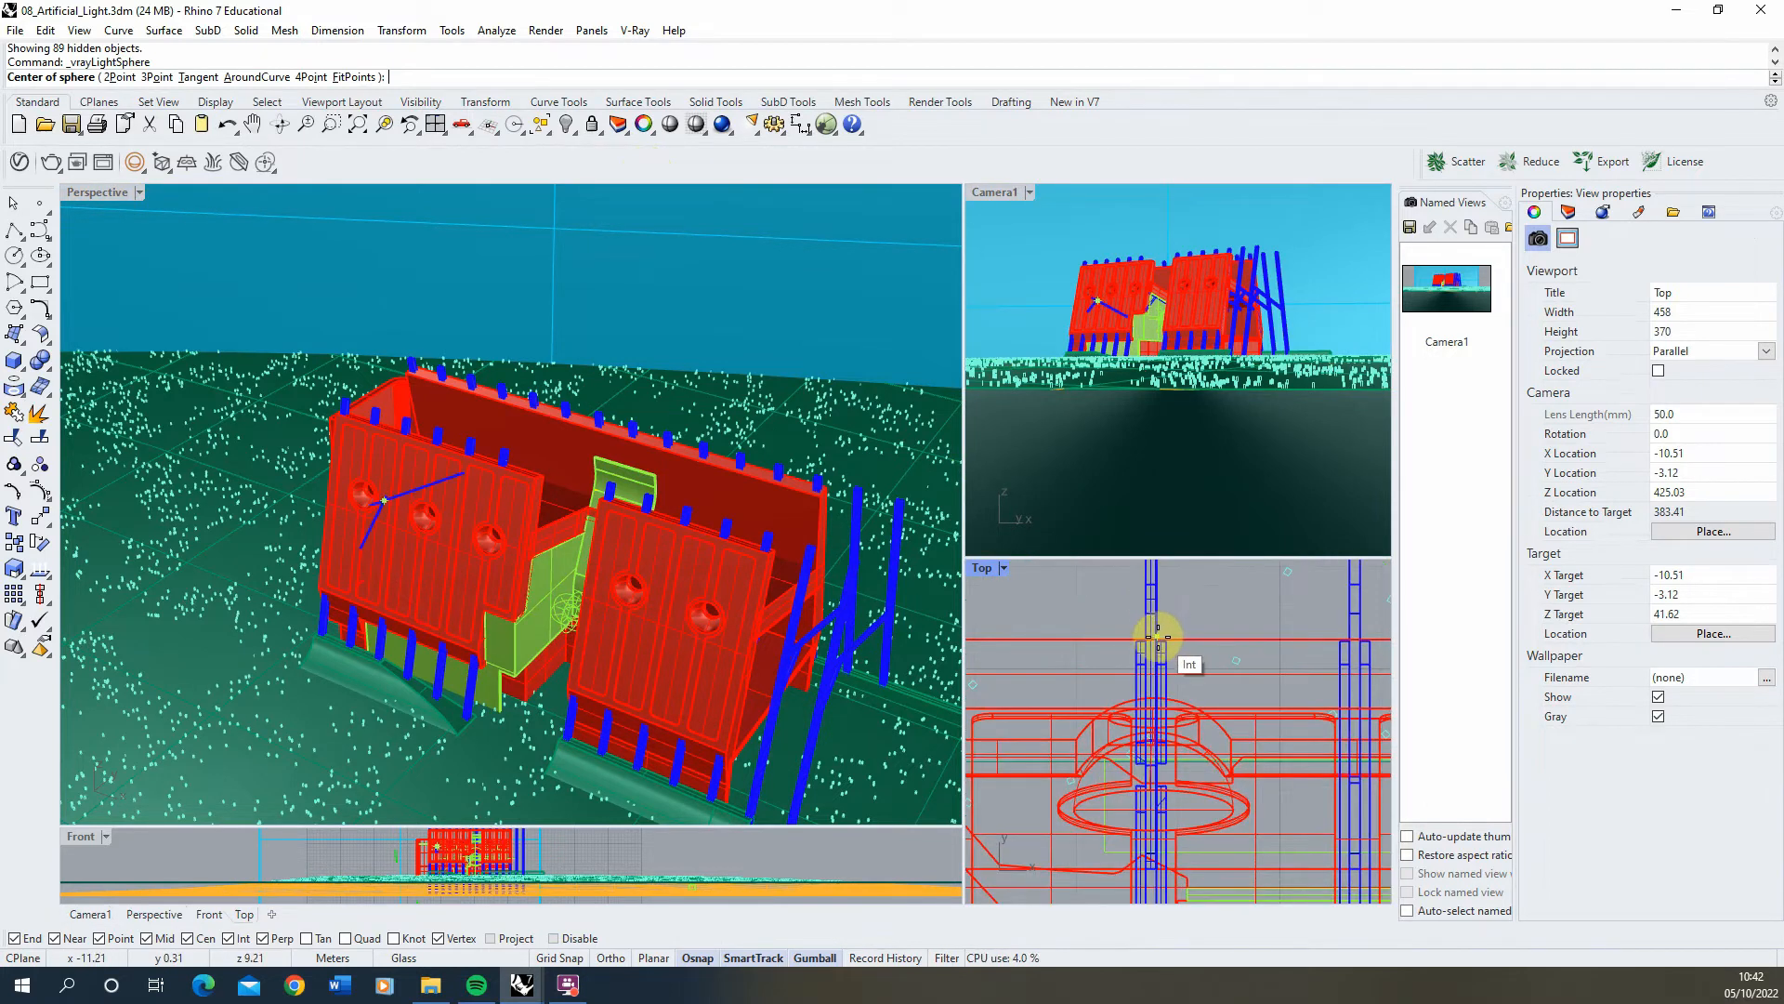
left_click(1157, 641)
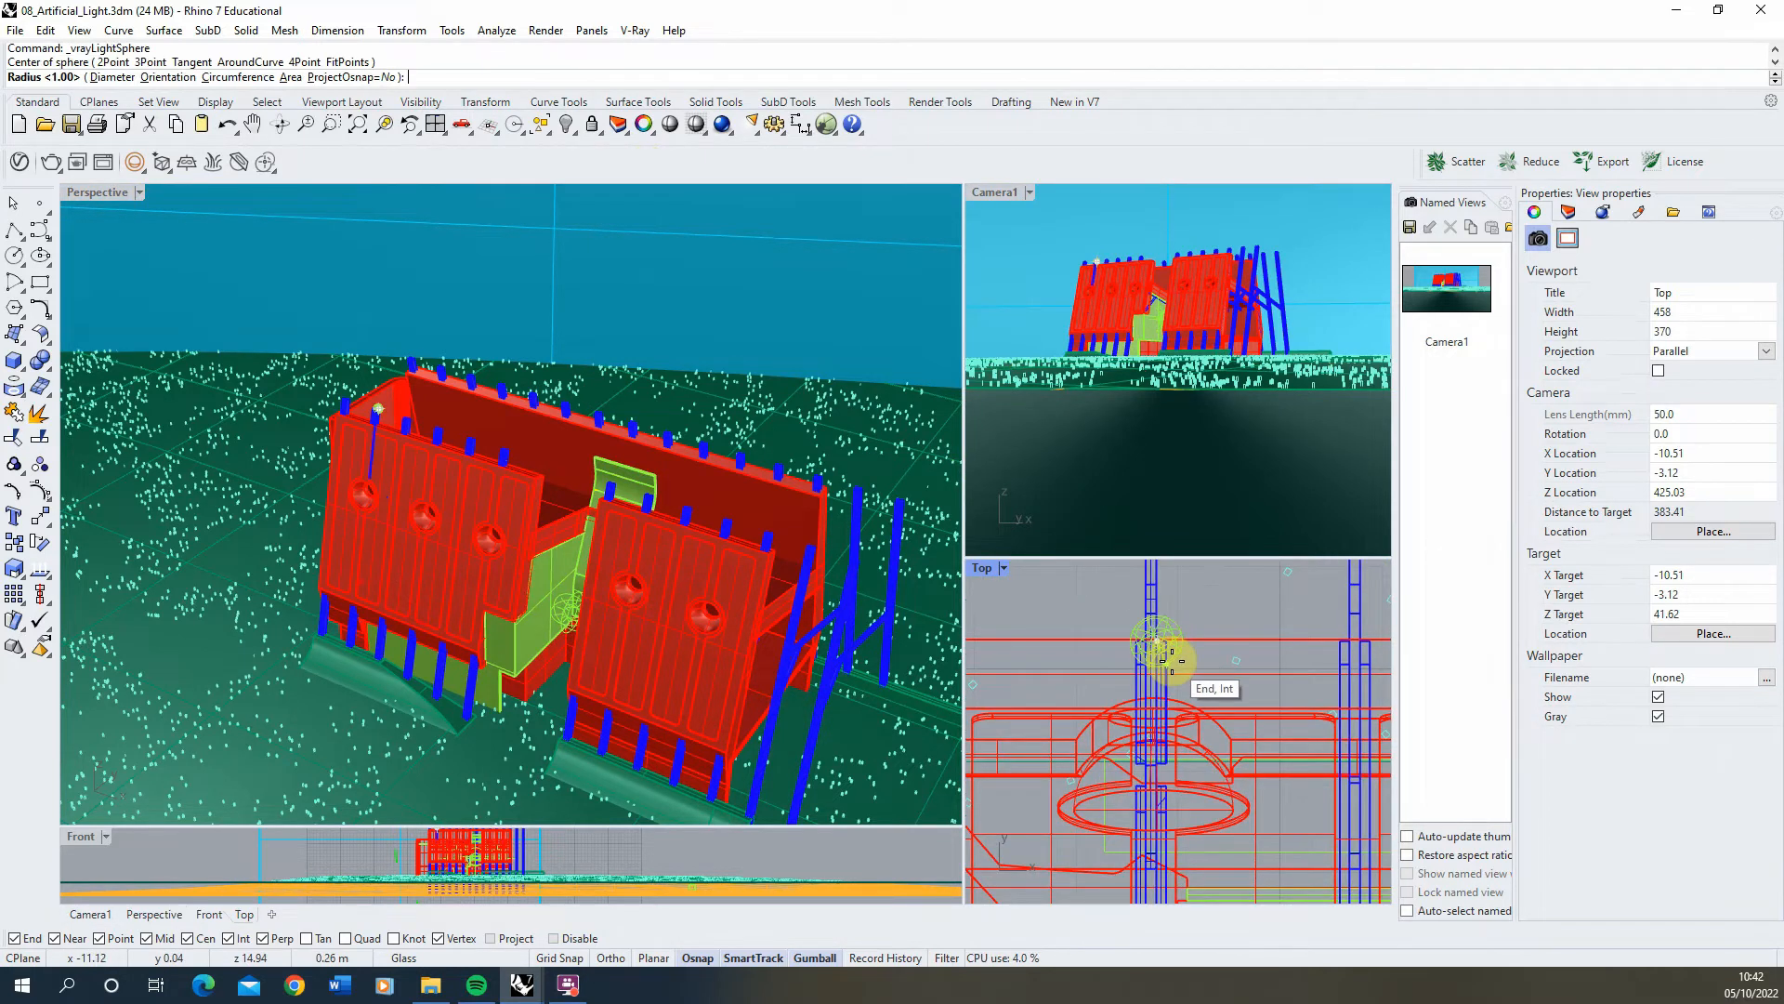
left_click(1172, 658)
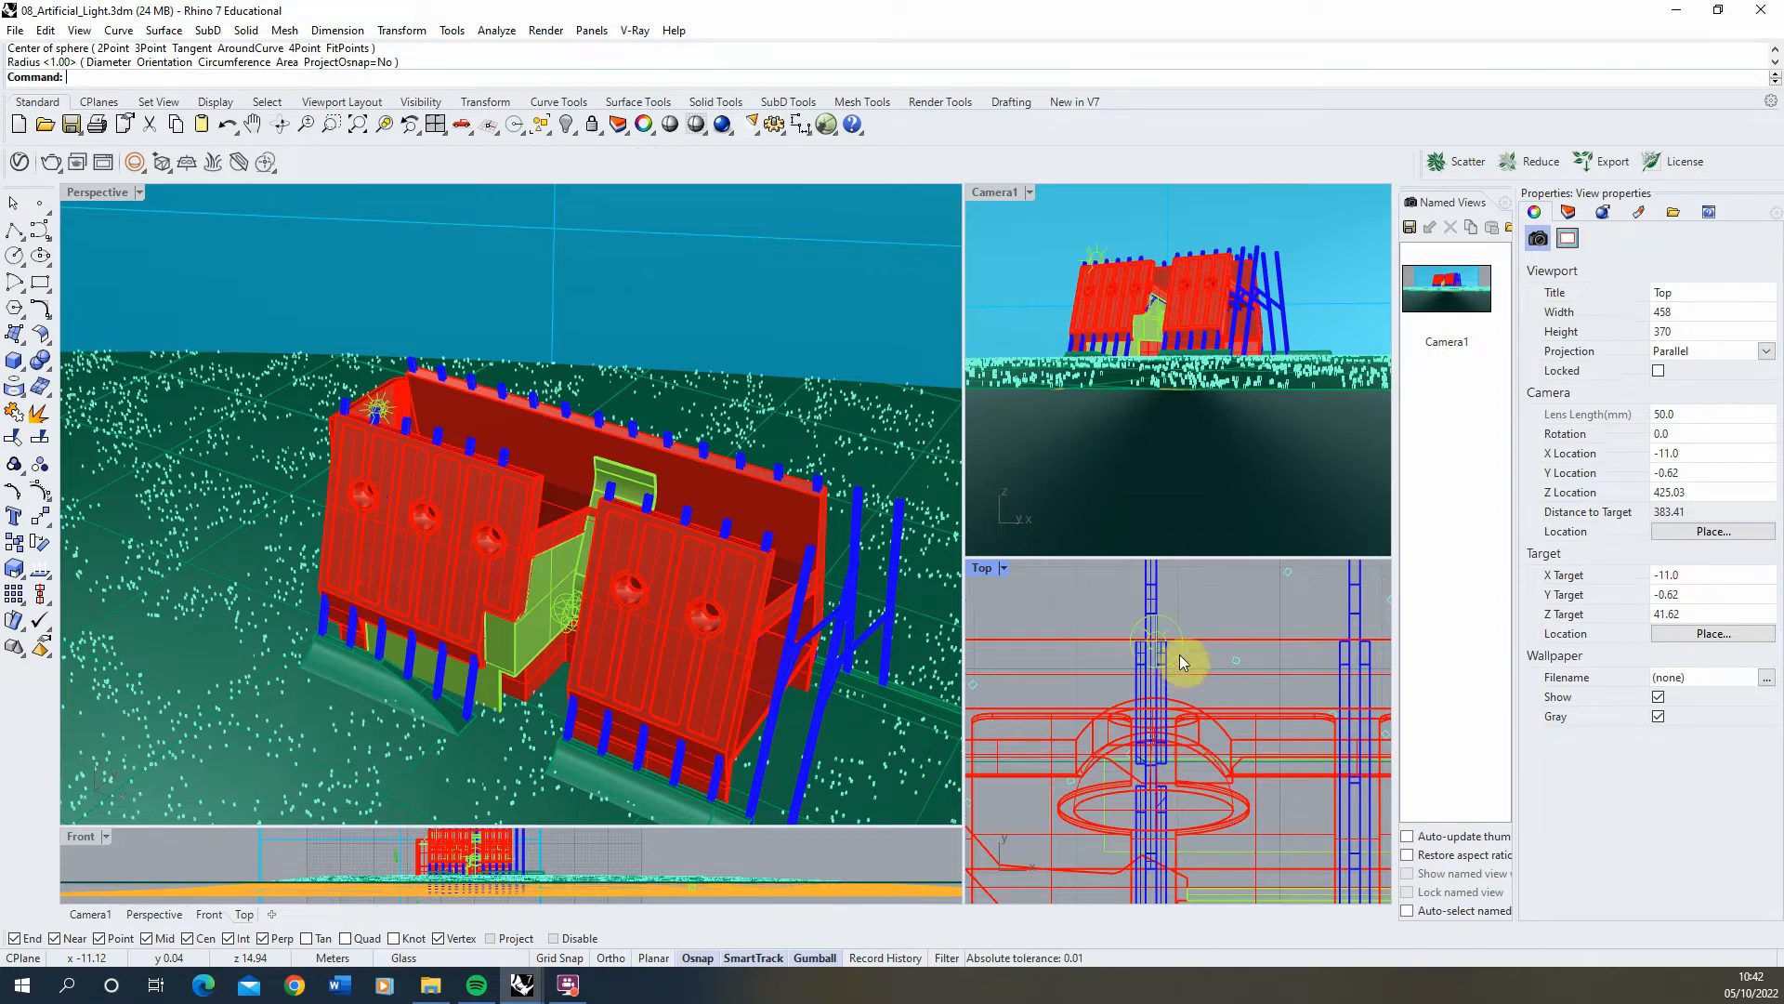
Step: Lower the new sphere light and align it with the centre of the left panel's outermost round opening
left_click(1167, 636)
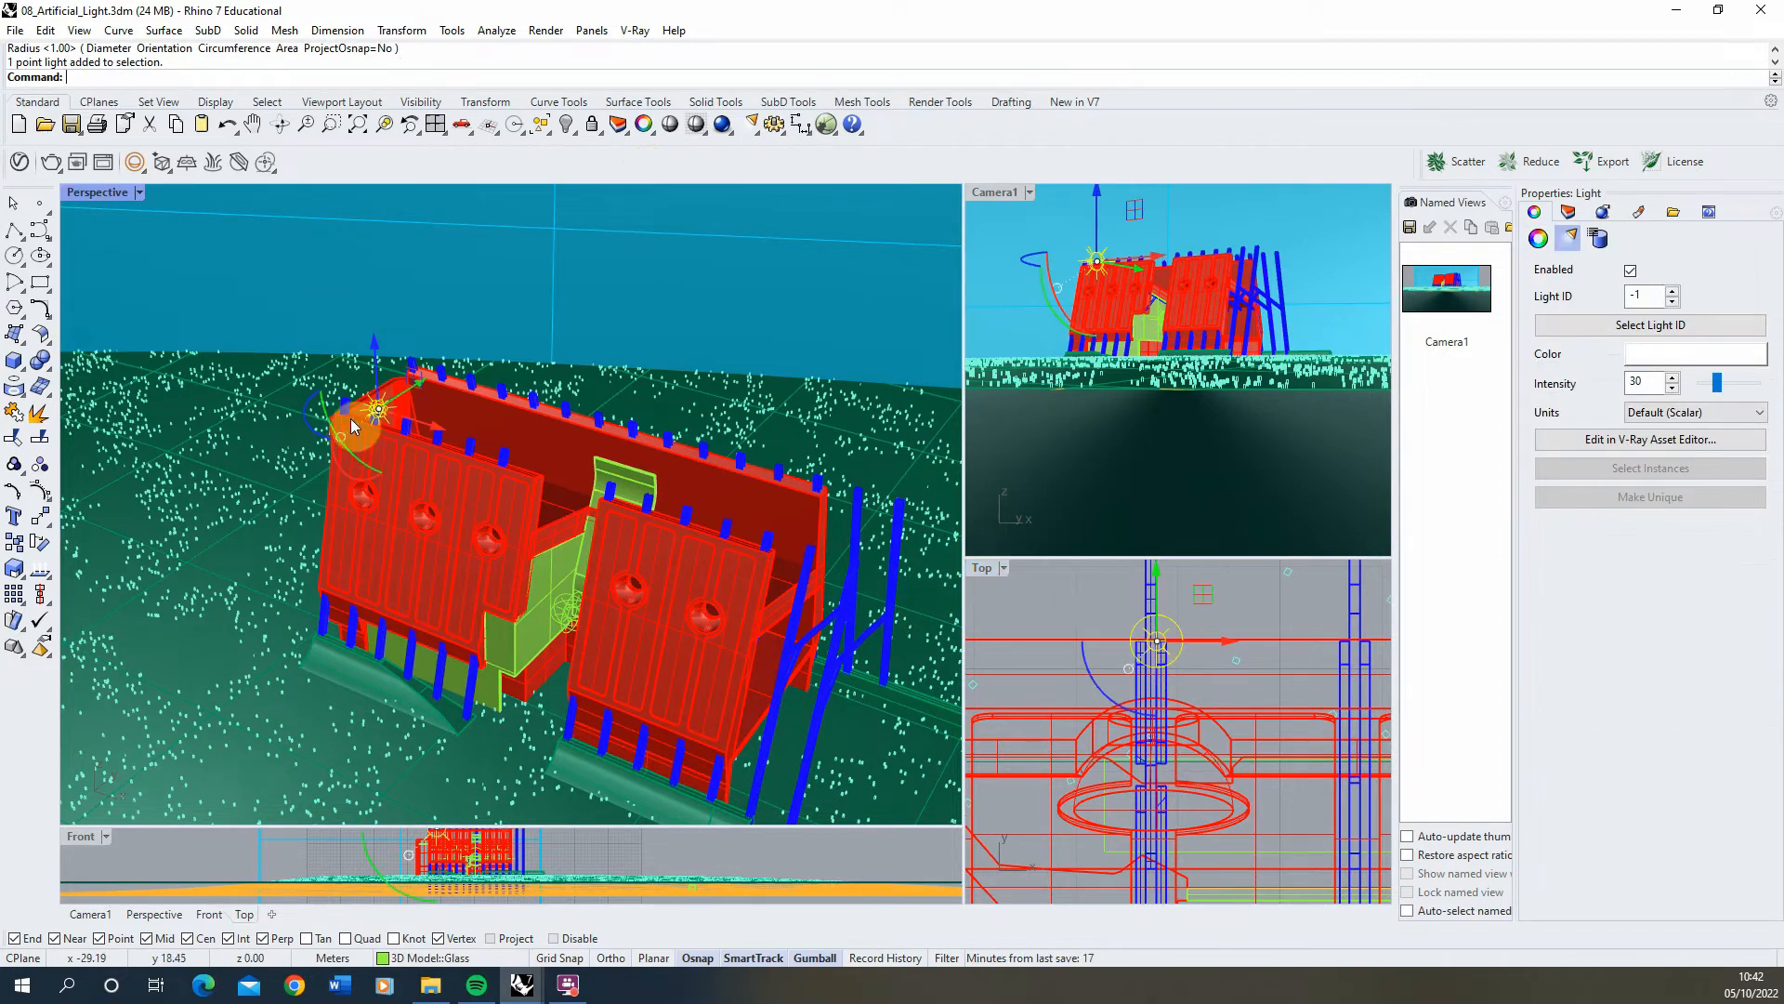
right_click_drag(353, 391, 401, 369)
scroll(402, 377, "up", 5)
left_click_drag(404, 400, 404, 660)
scroll(437, 641, "up", 6)
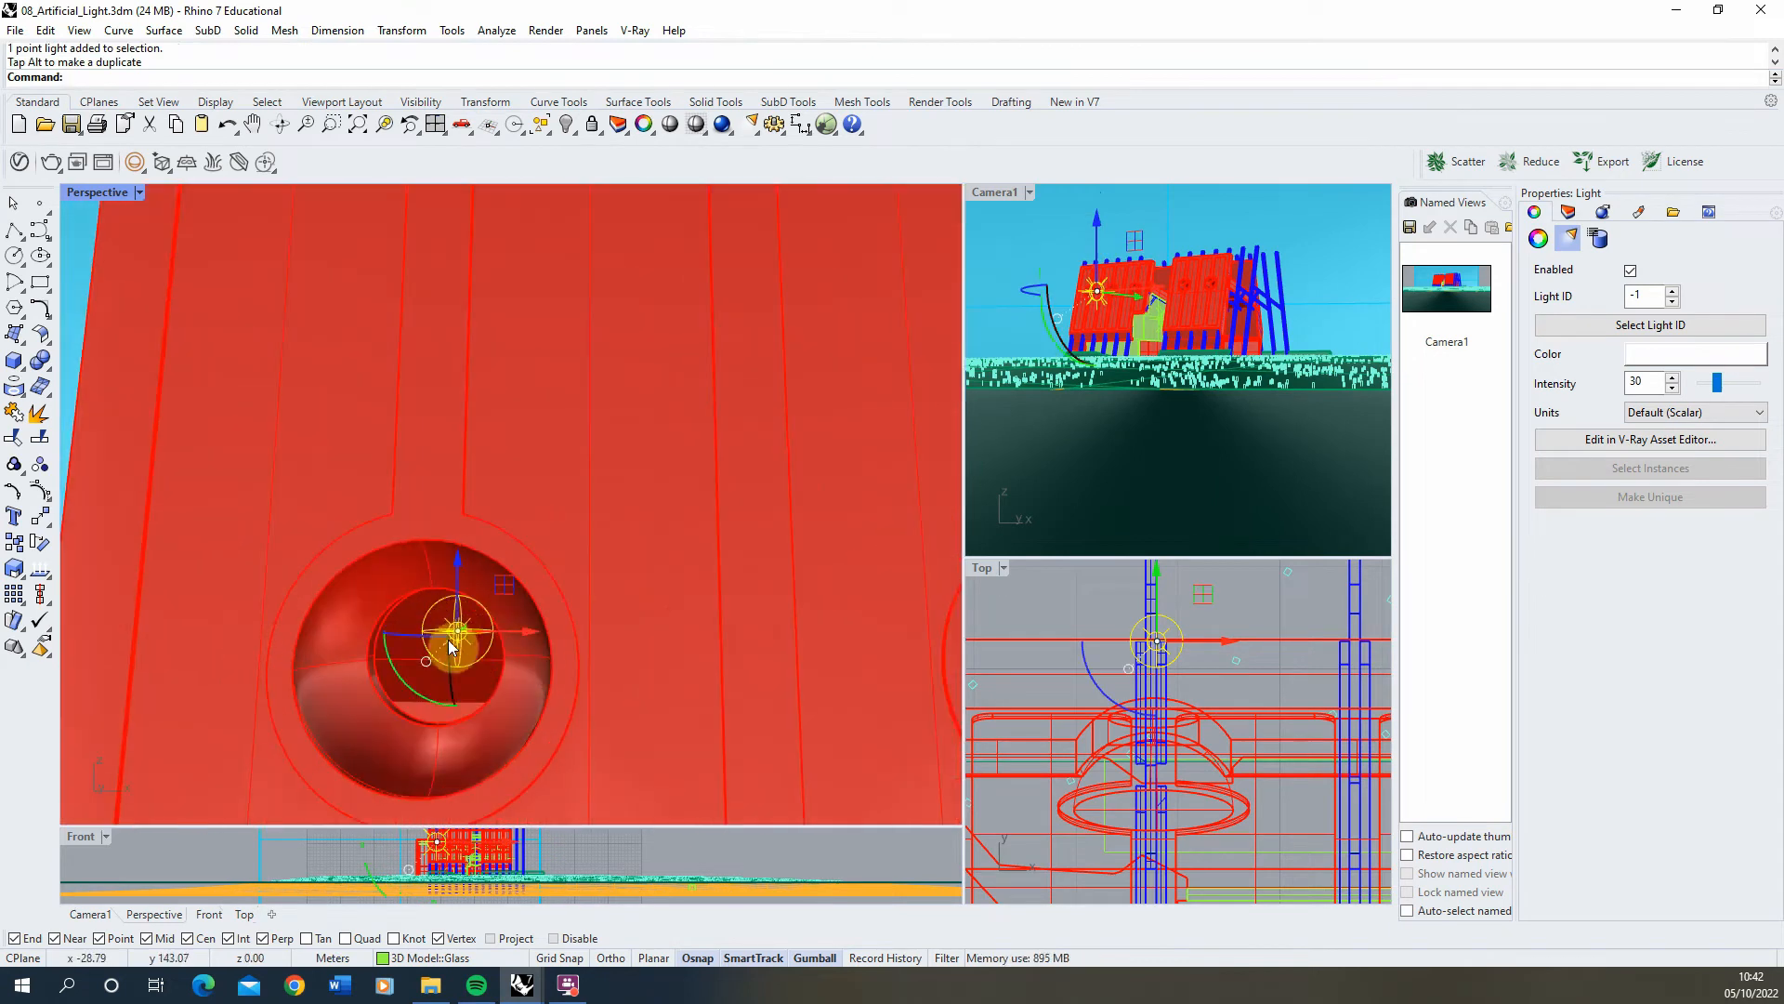
left_click_drag(453, 582, 500, 656)
scroll(479, 637, "down", 6)
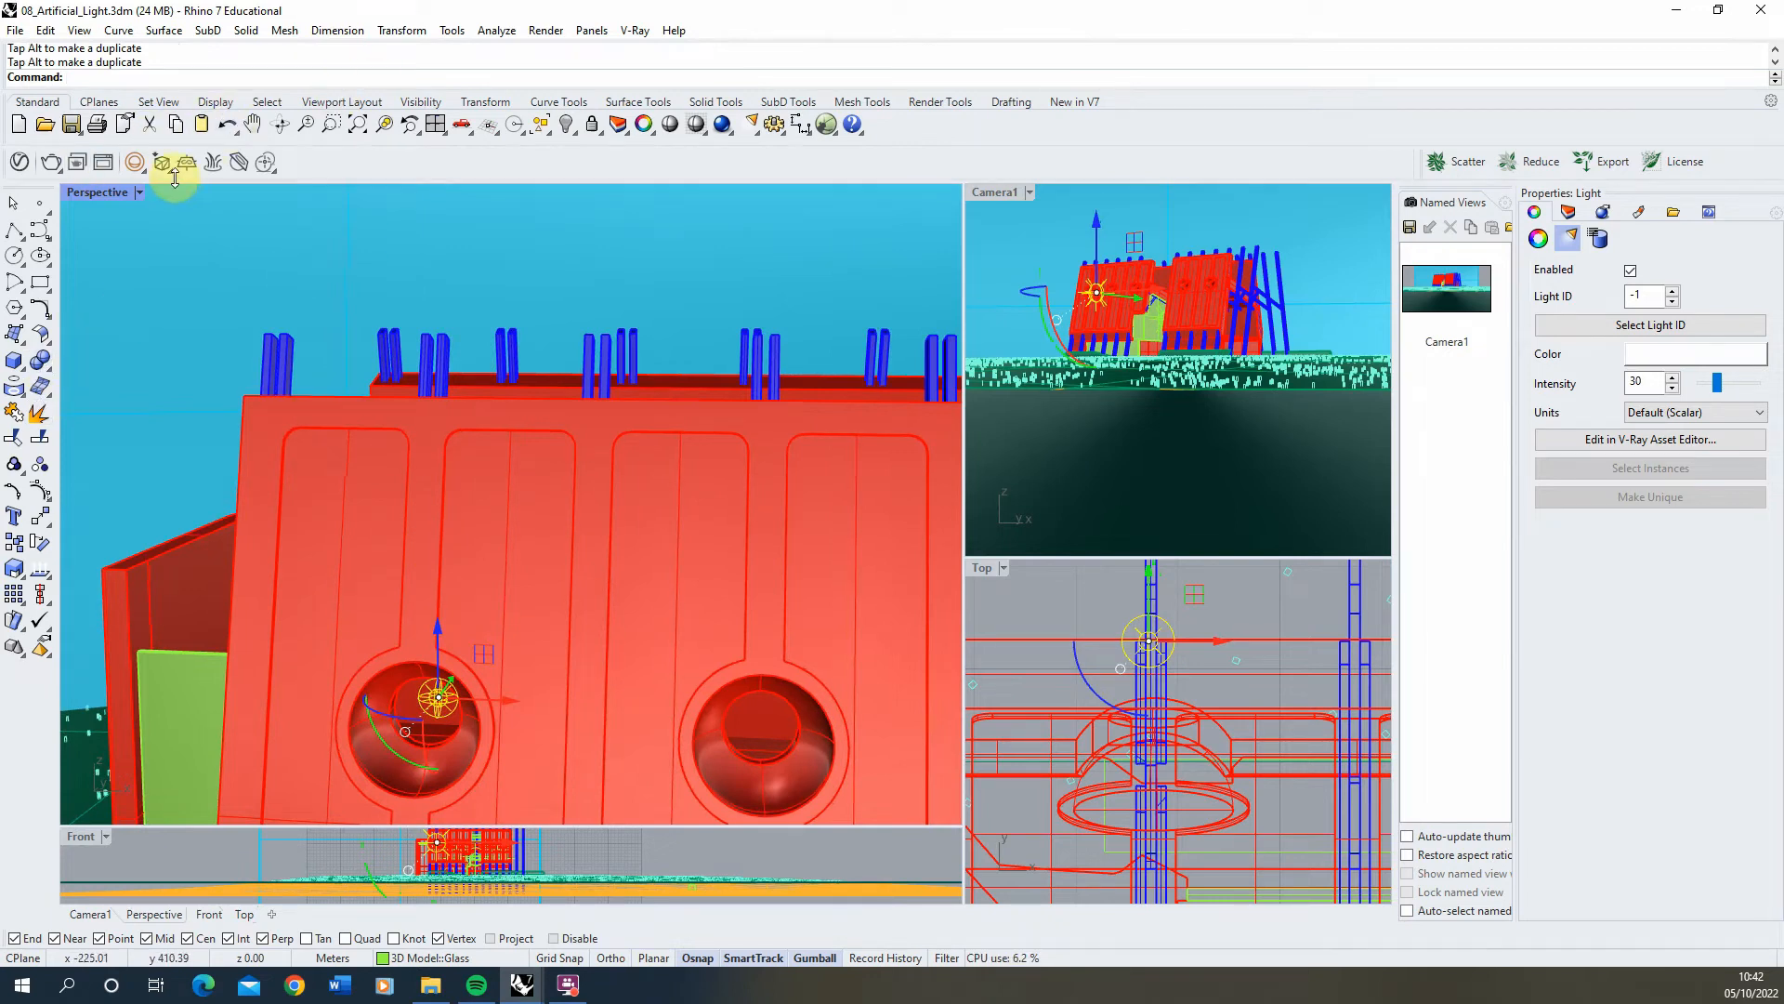
Step: Start an interactive V-Ray render of the Camera1 view in a narrowed frame buffer and inspect the lit round opening
left_click(108, 164)
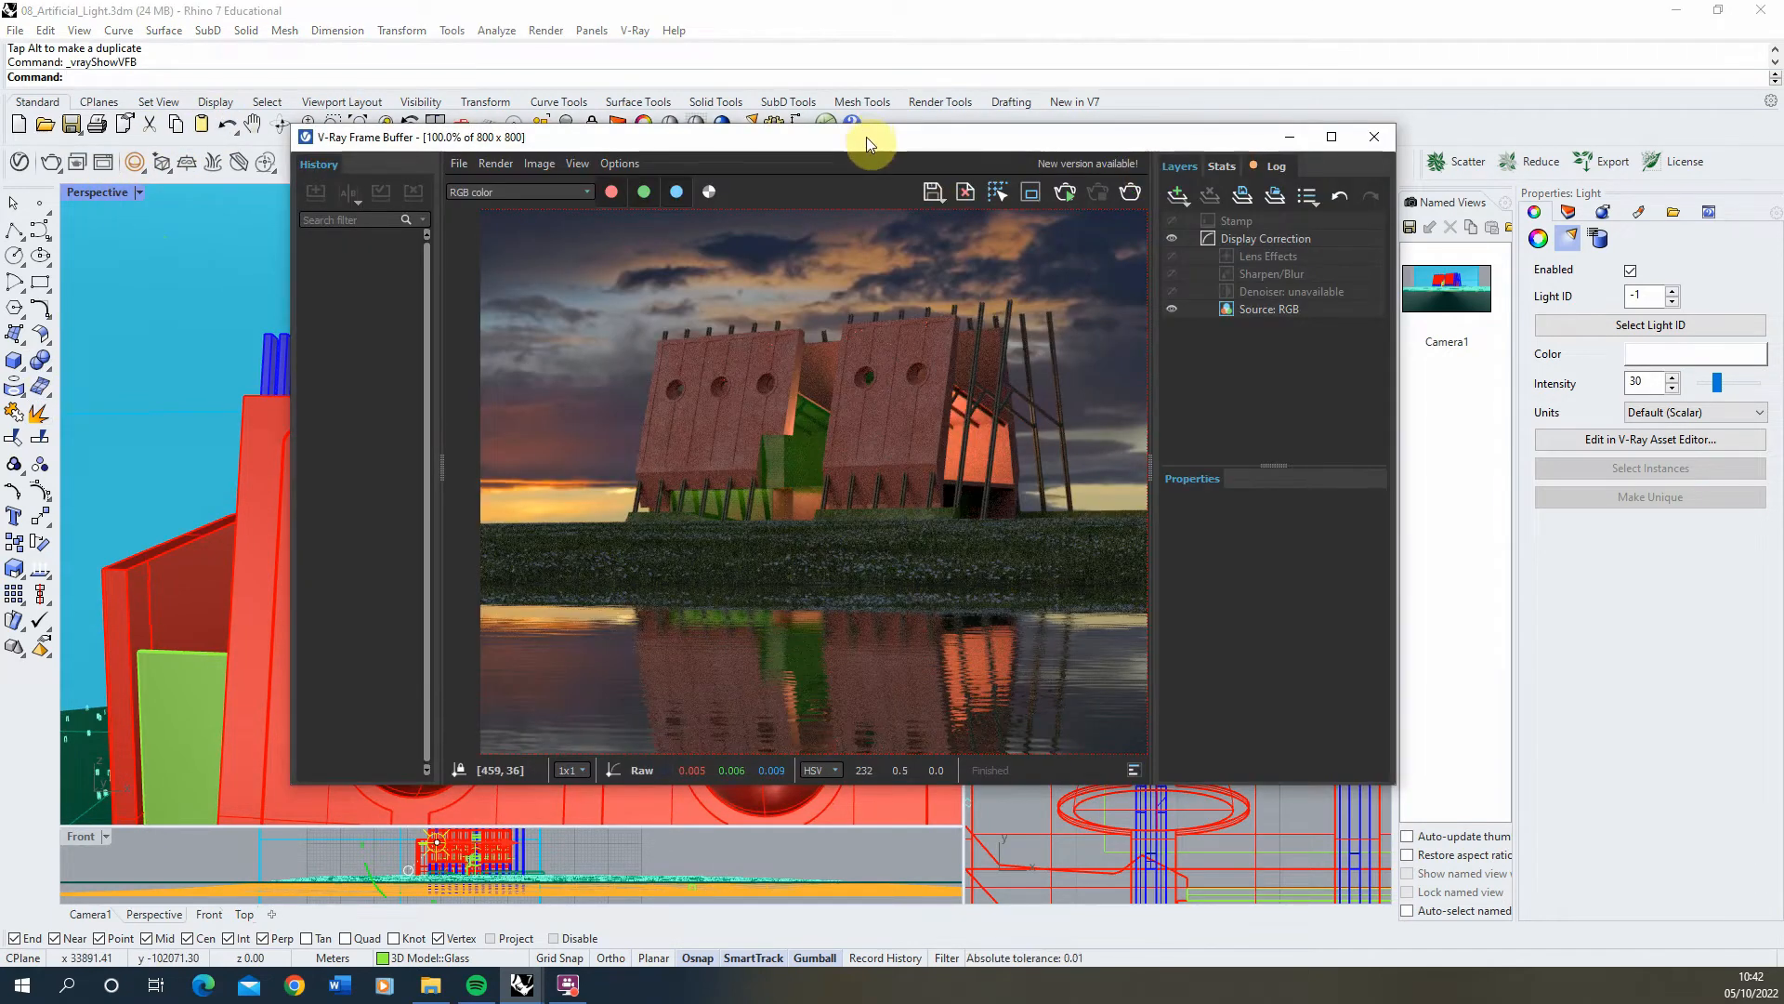
left_click_drag(866, 136, 584, 233)
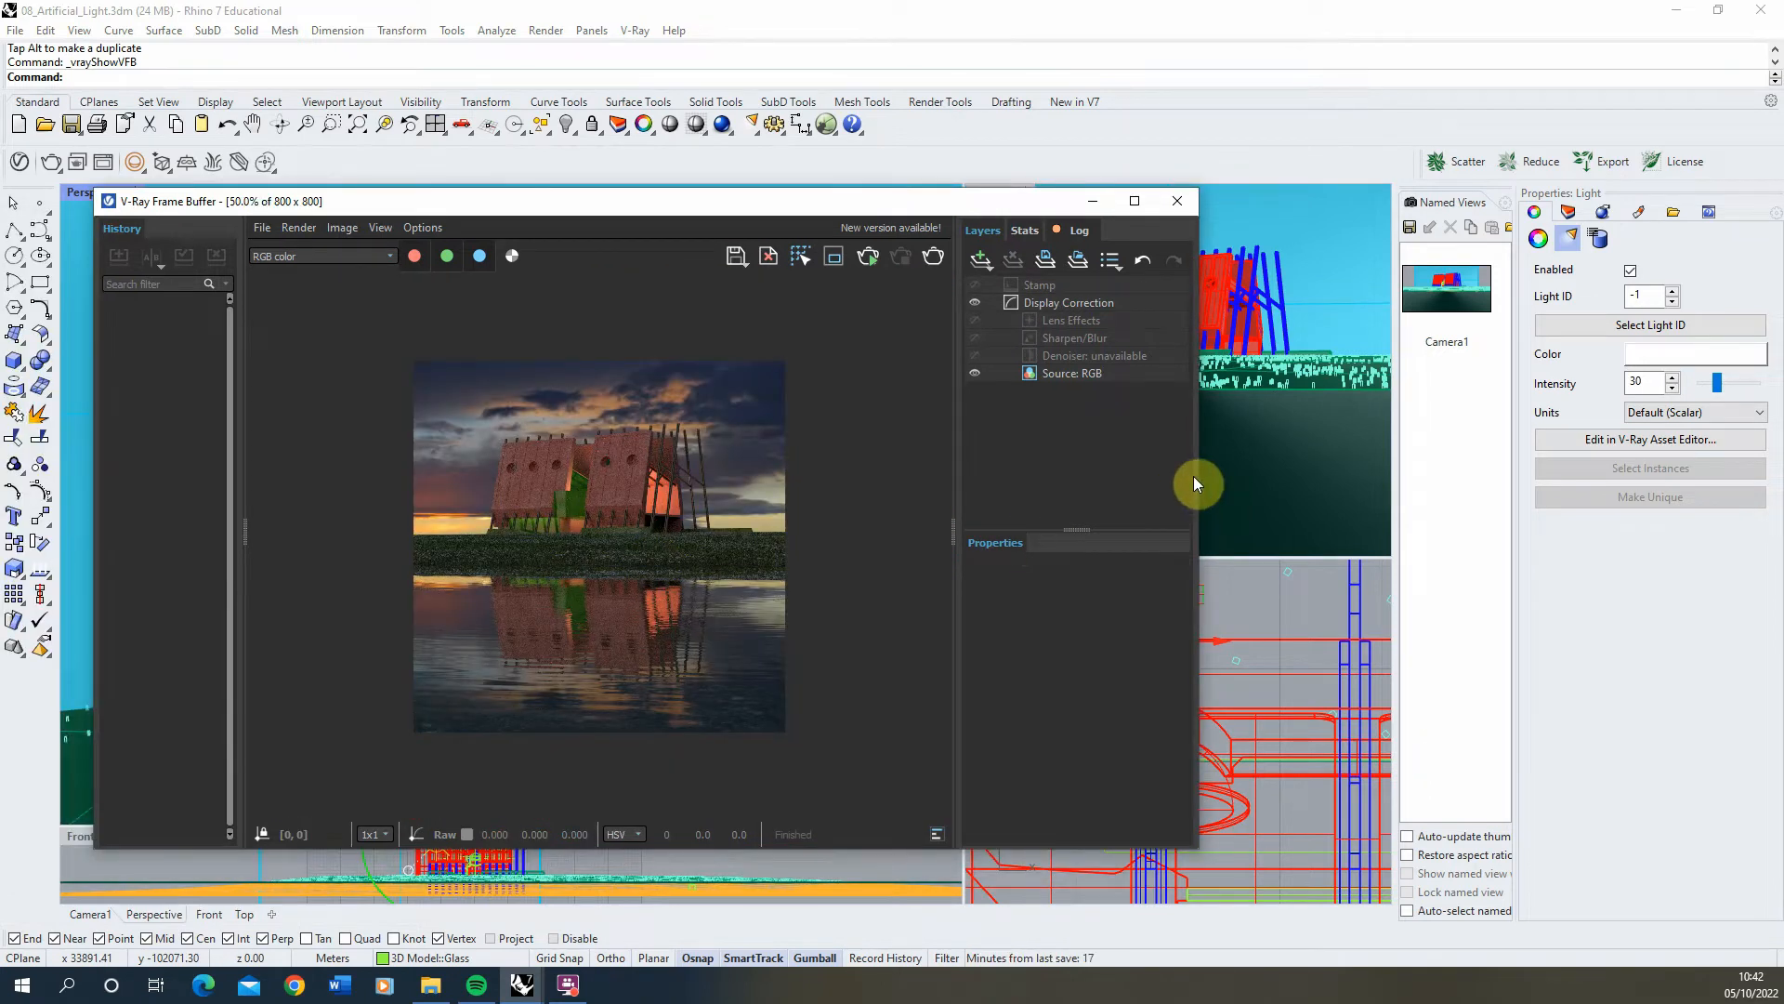
left_click_drag(1195, 478, 883, 490)
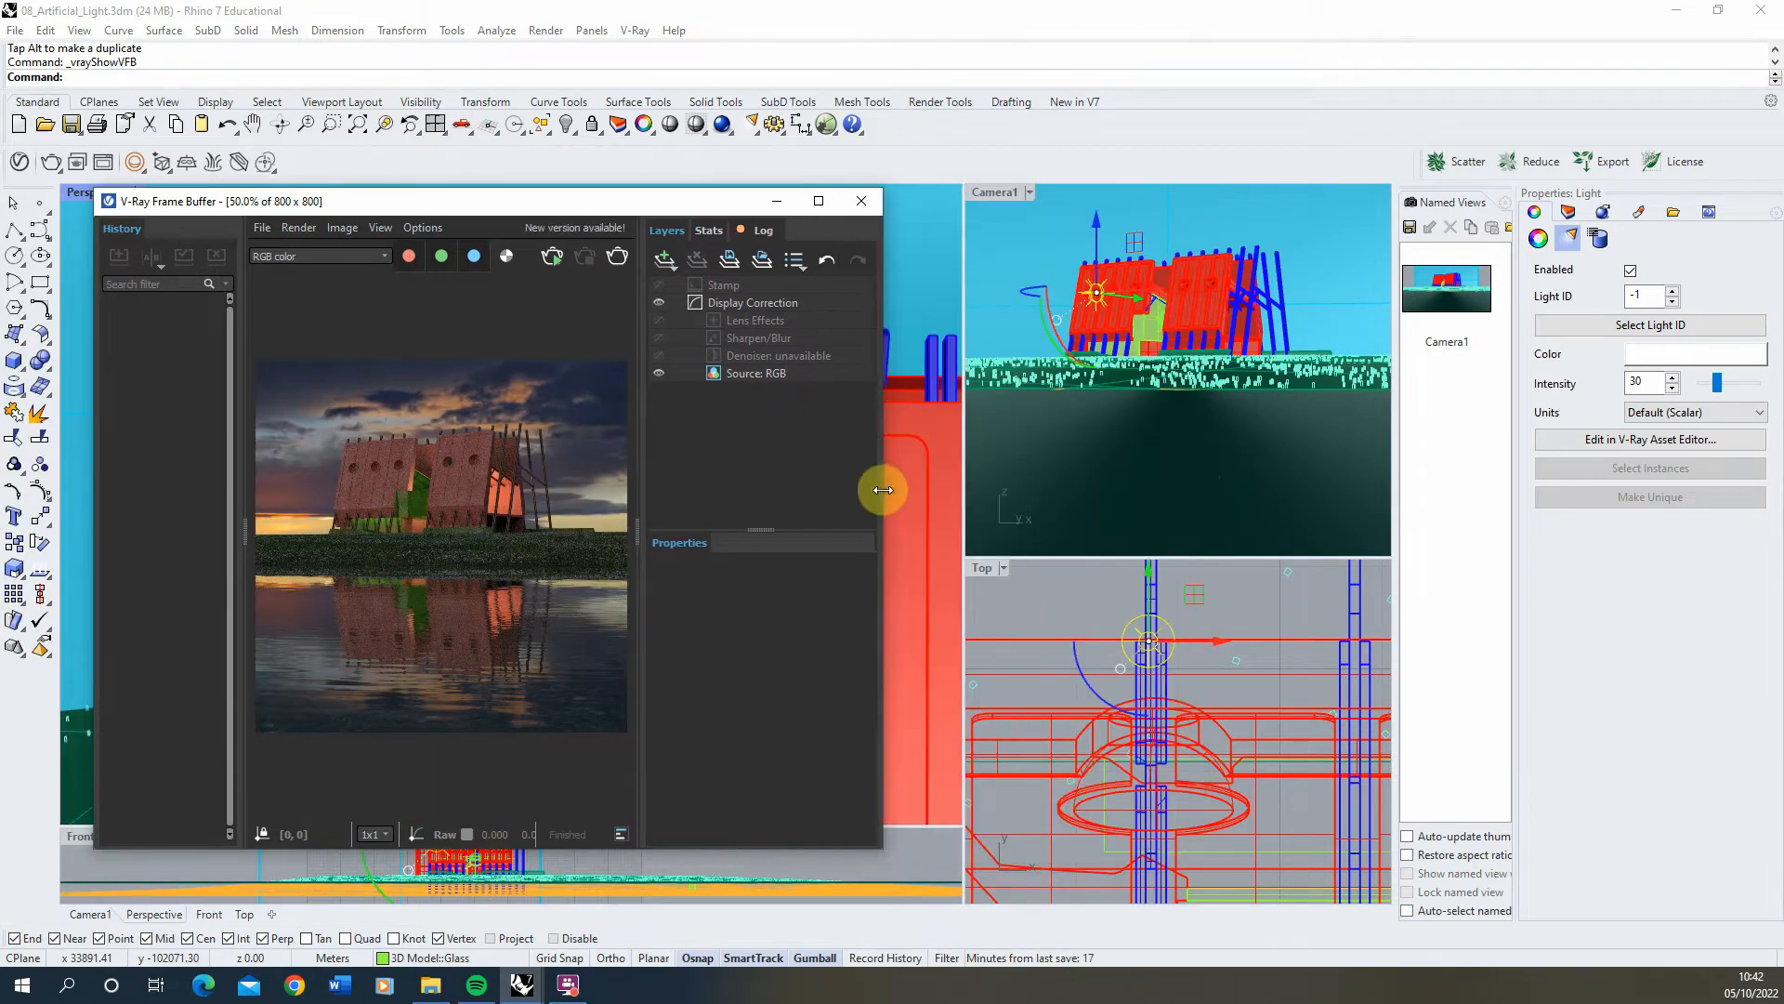
left_click(1002, 192)
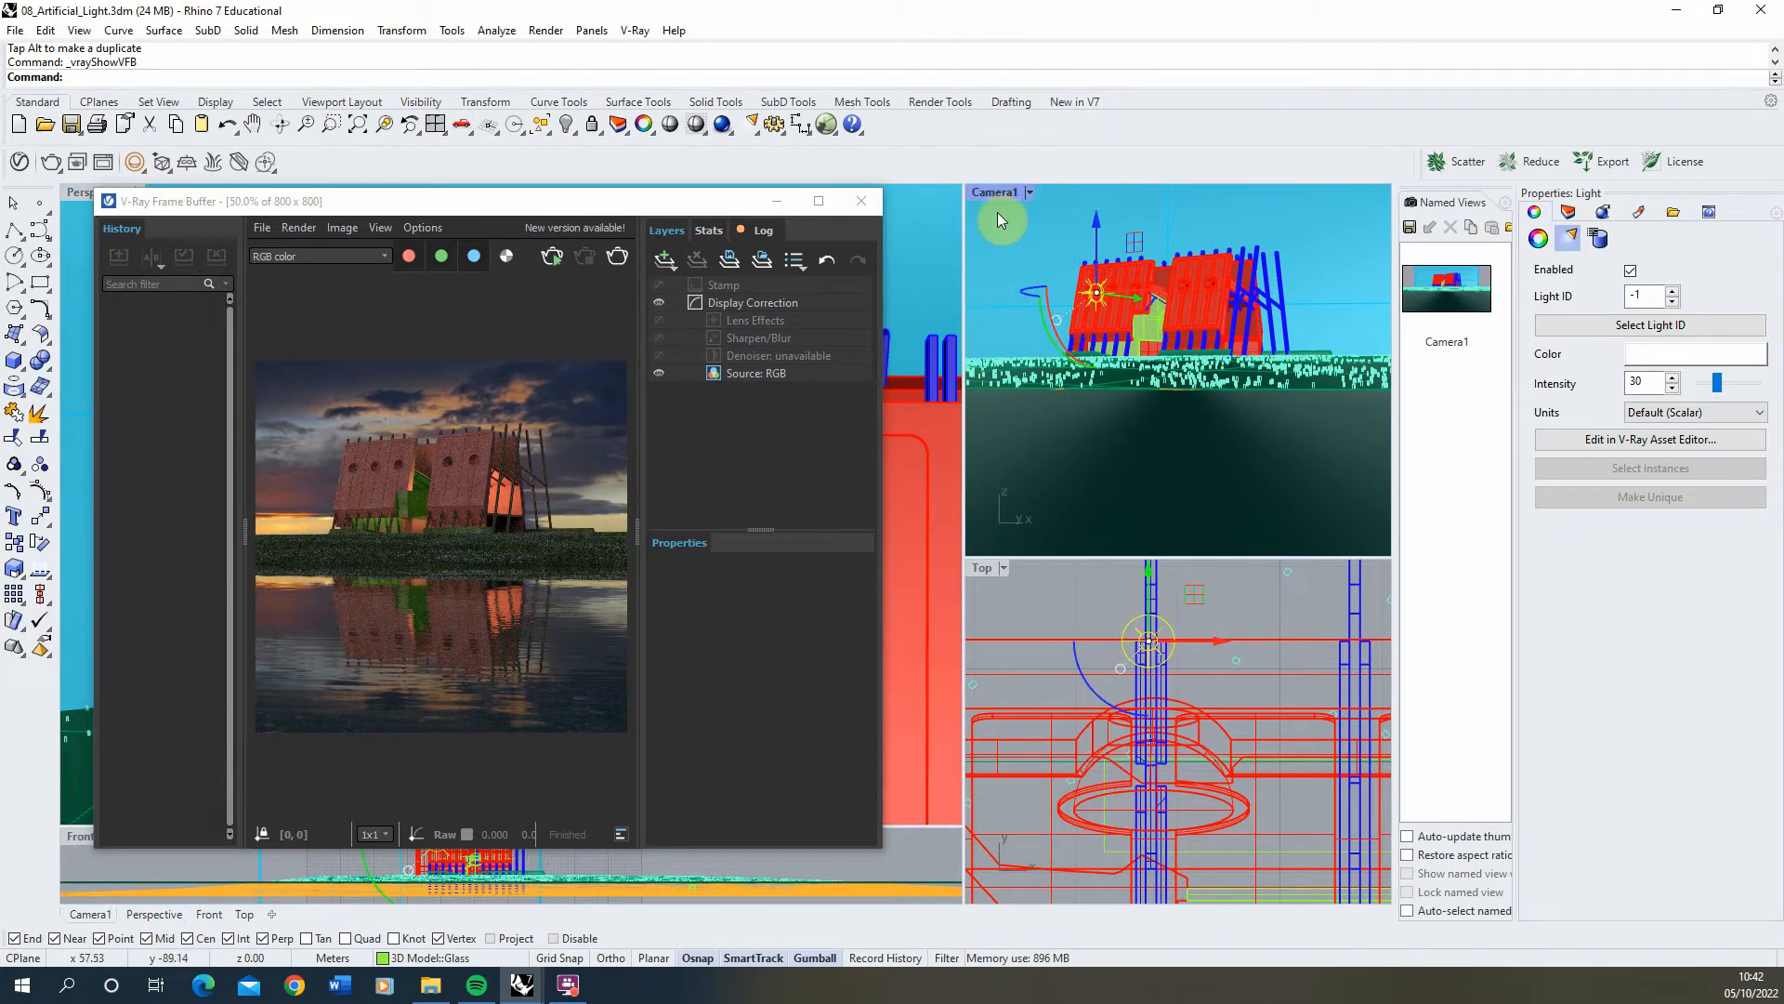
left_click(557, 259)
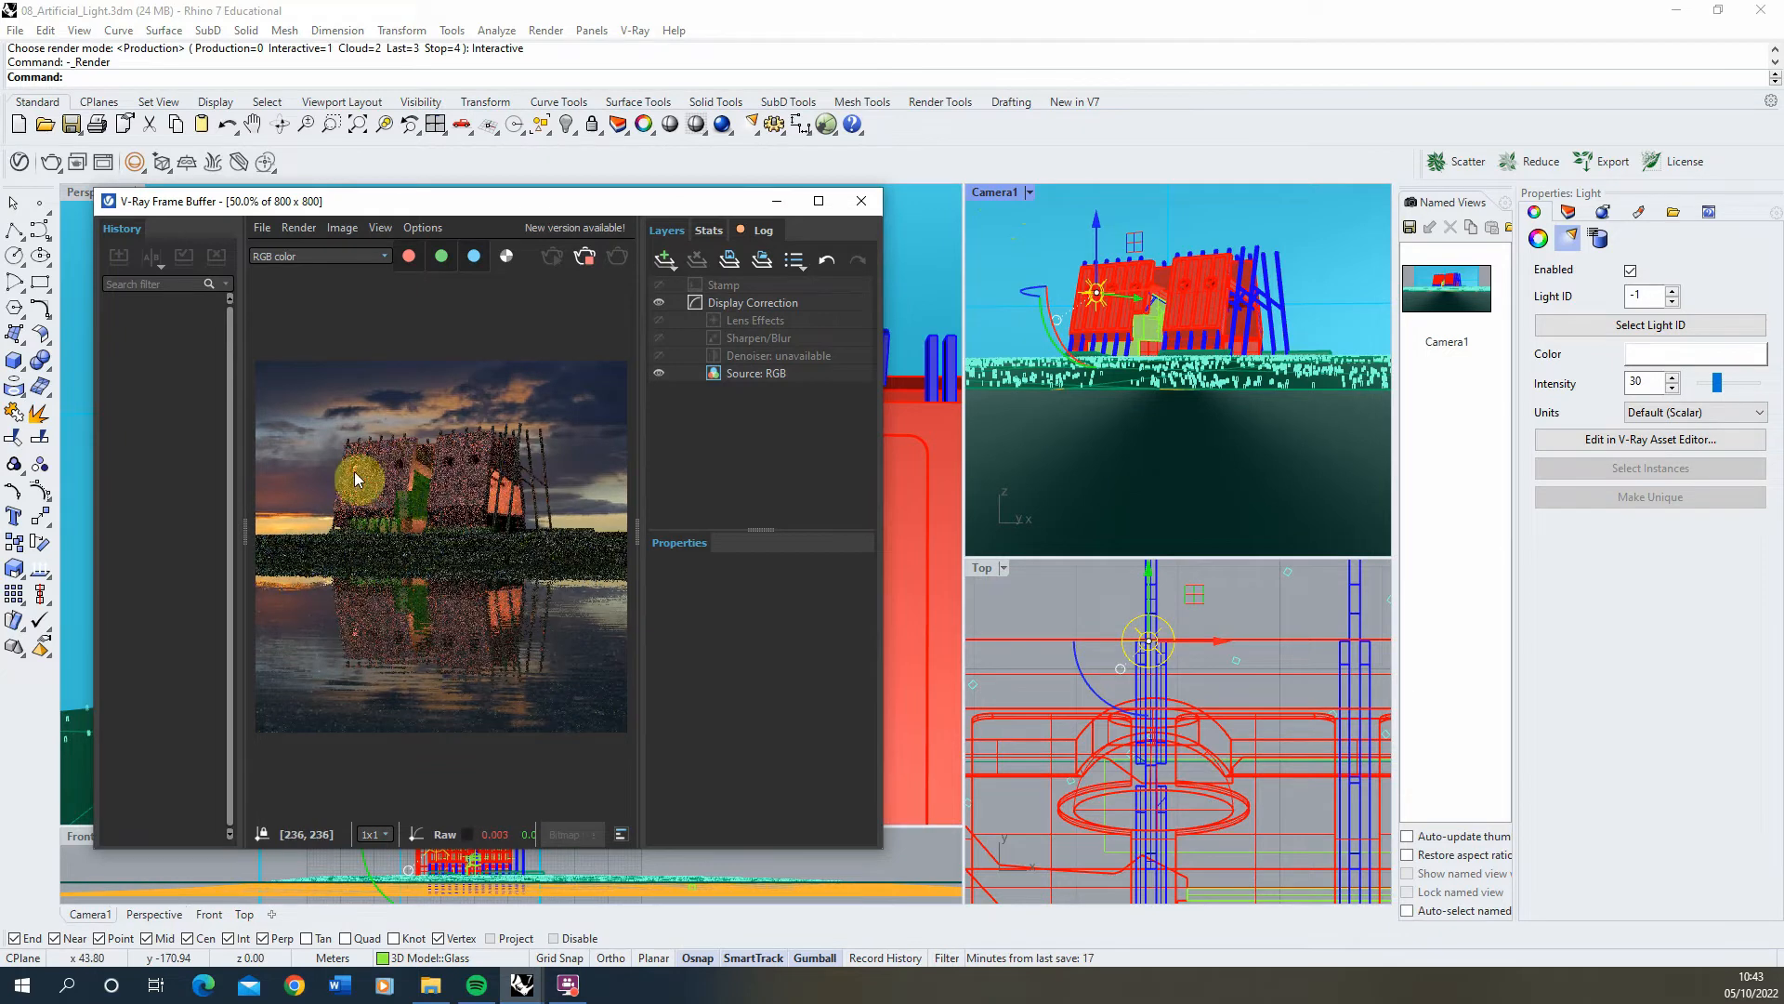
scroll(353, 471, "up", 1)
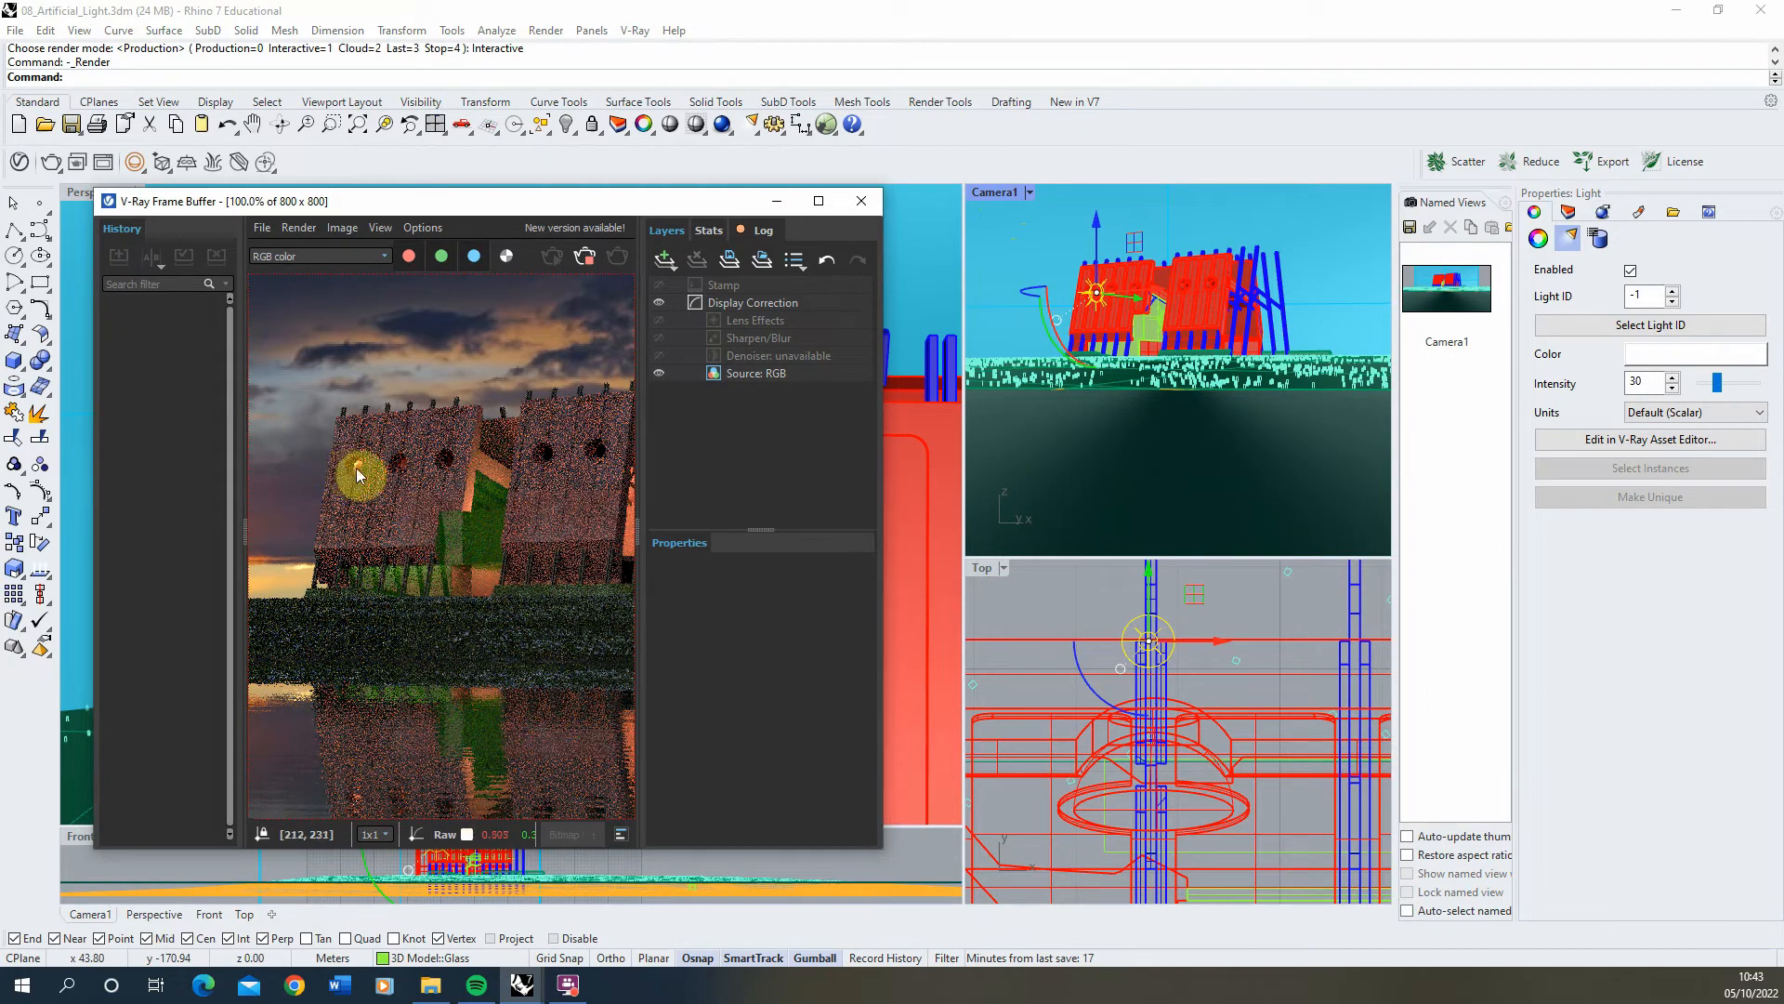
scroll(349, 466, "up", 2)
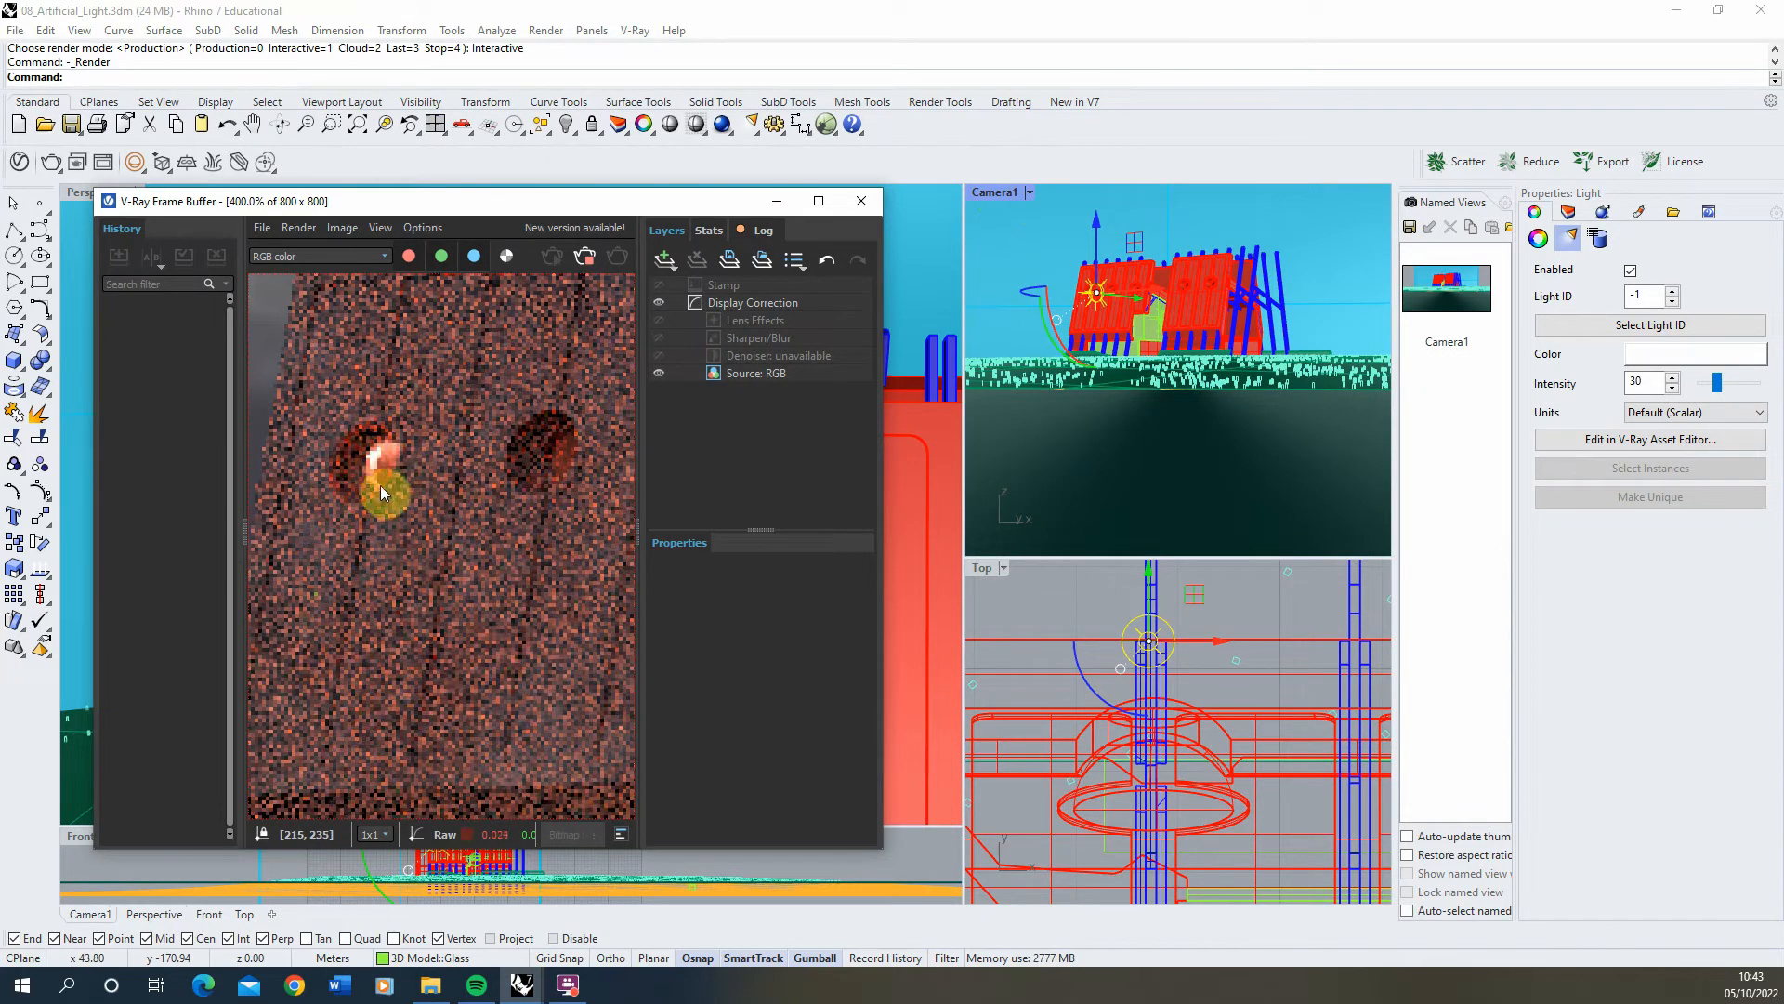
scroll(364, 471, "down", 2)
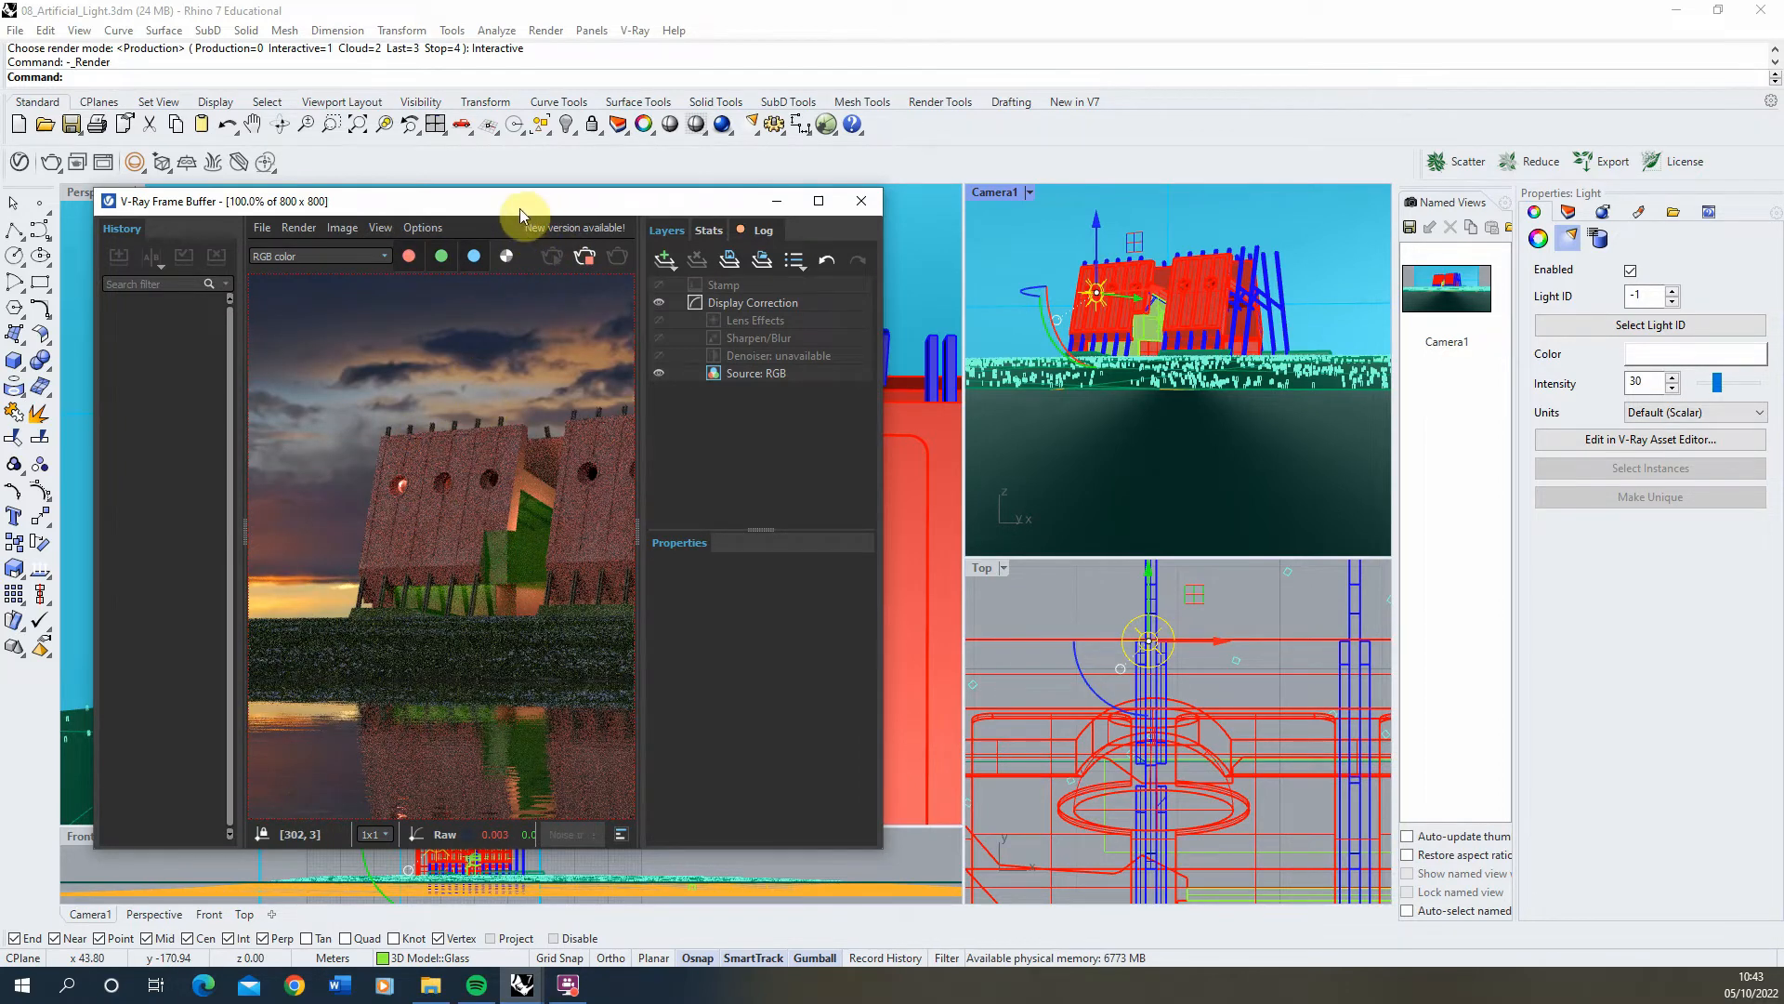
Step: Rename the new sphere light to Round Window in the V-Ray Asset Editor
left_click_drag(521, 208, 1119, 177)
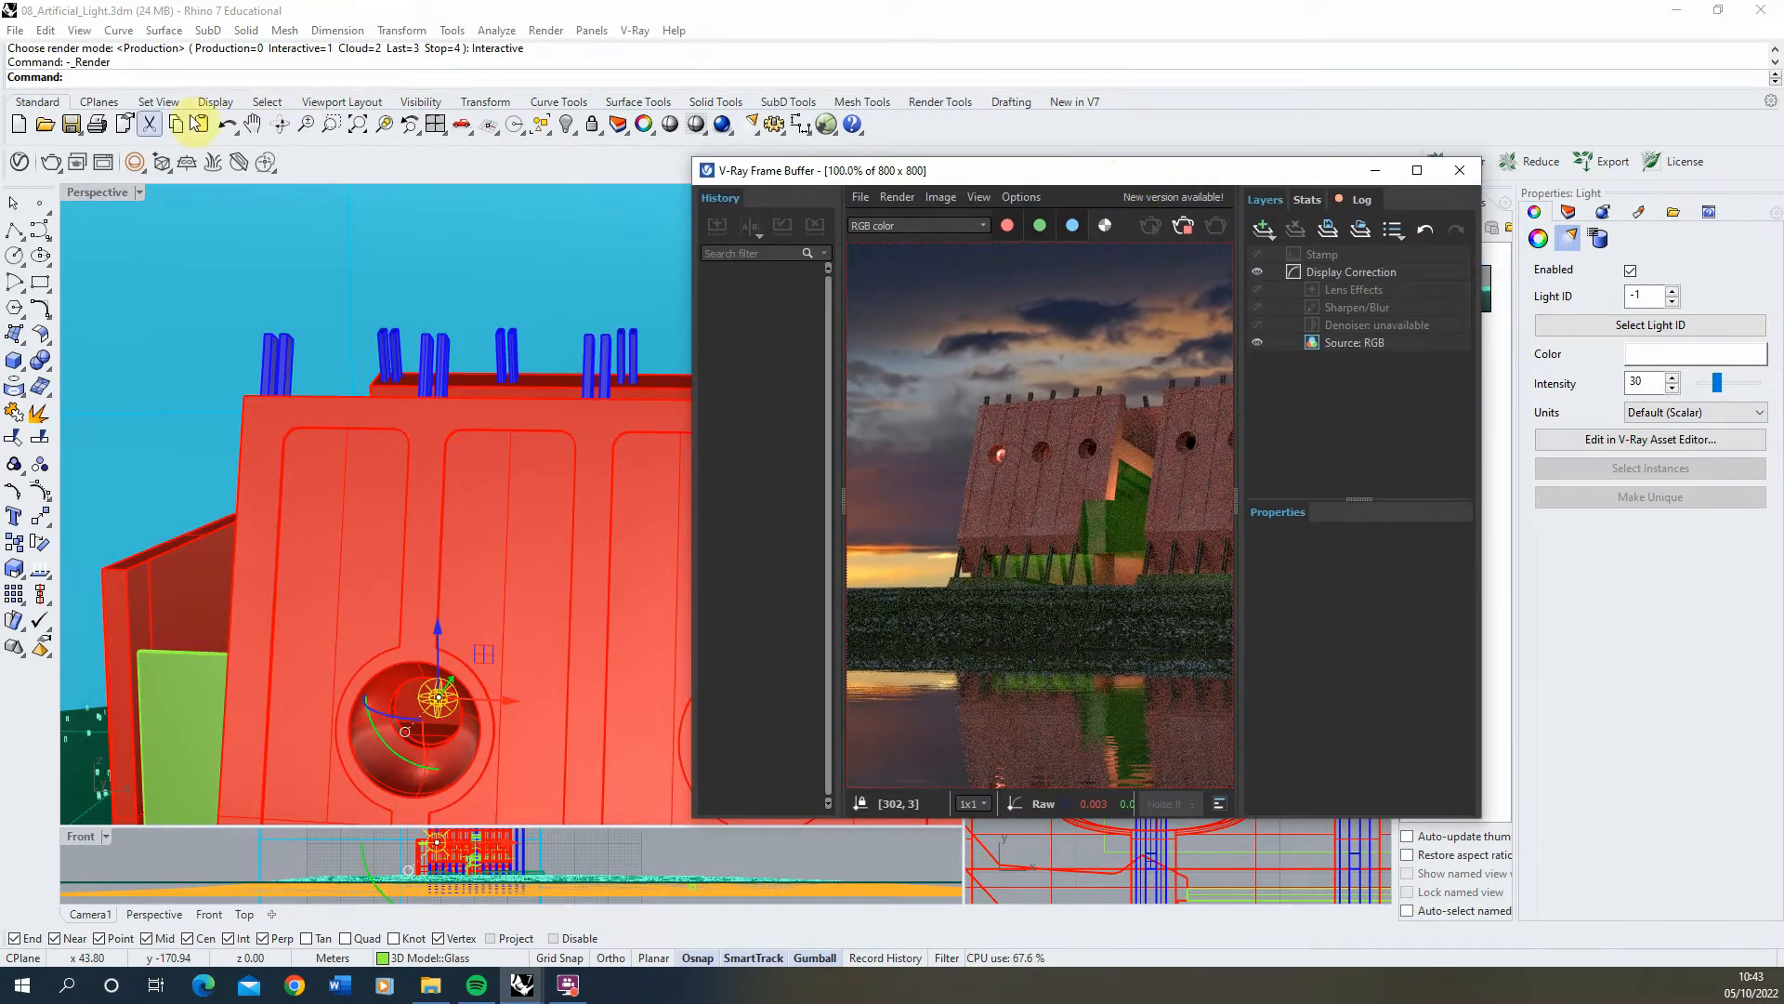
left_click(43, 167)
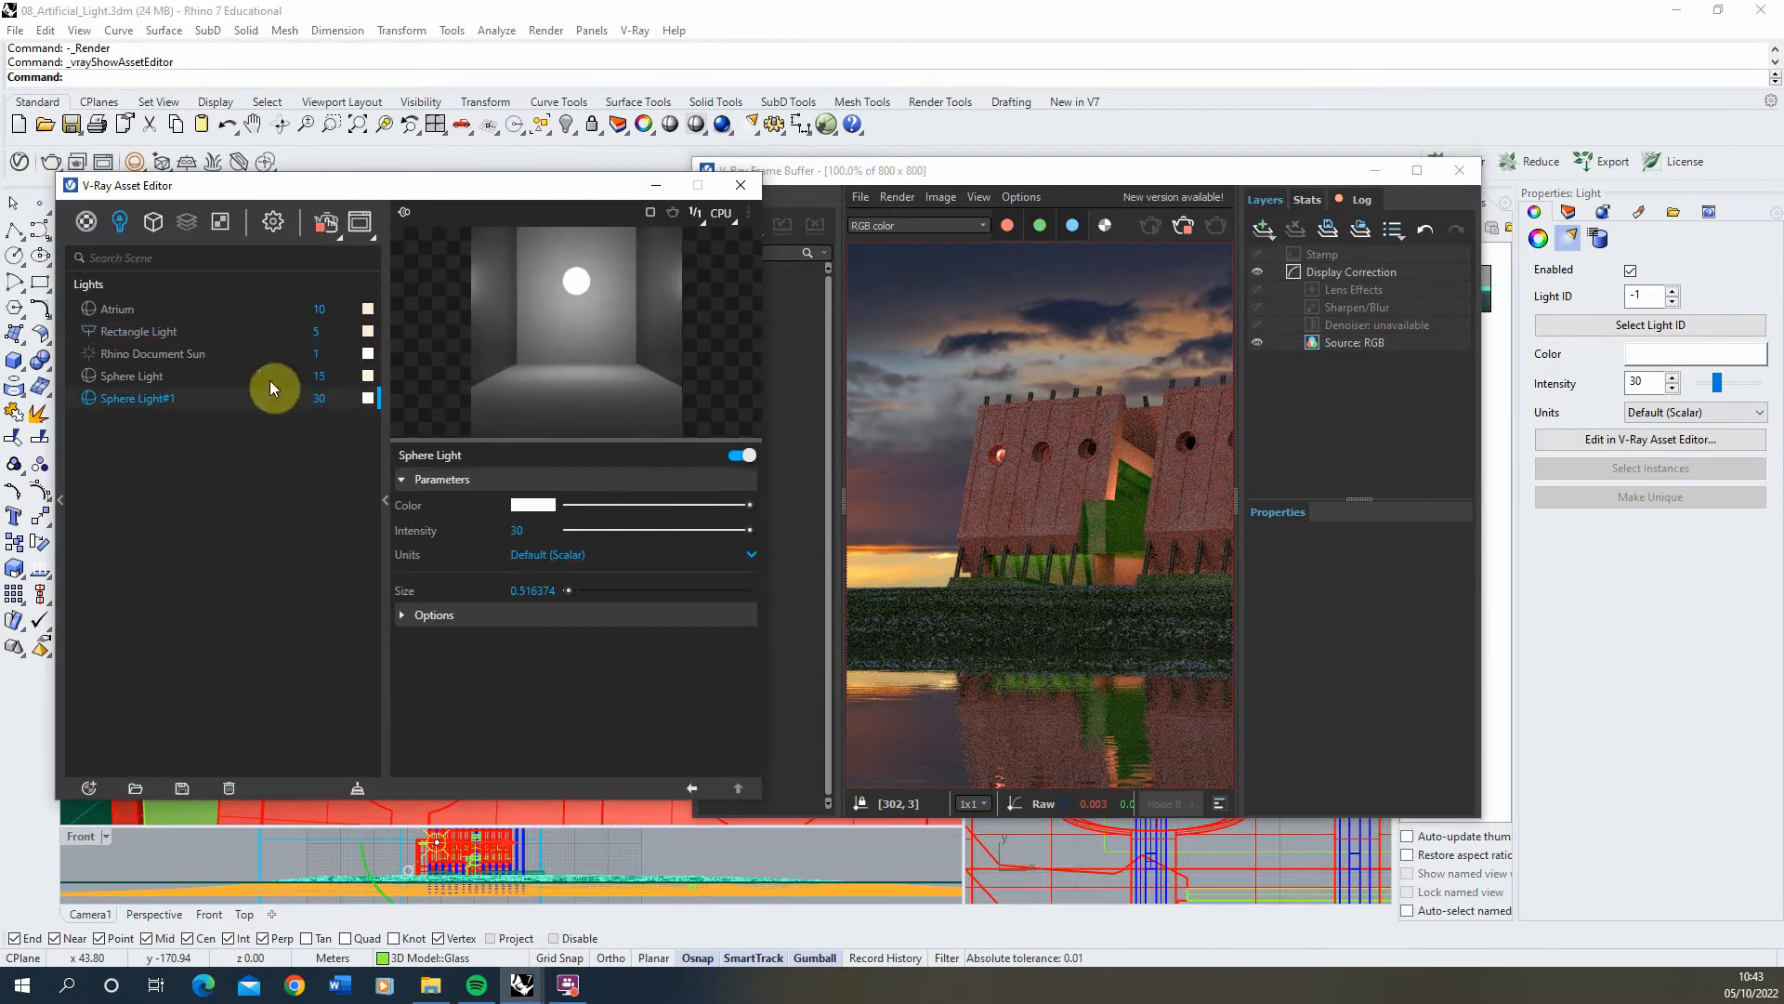
double_click(190, 396)
left_click_drag(189, 397, 35, 401)
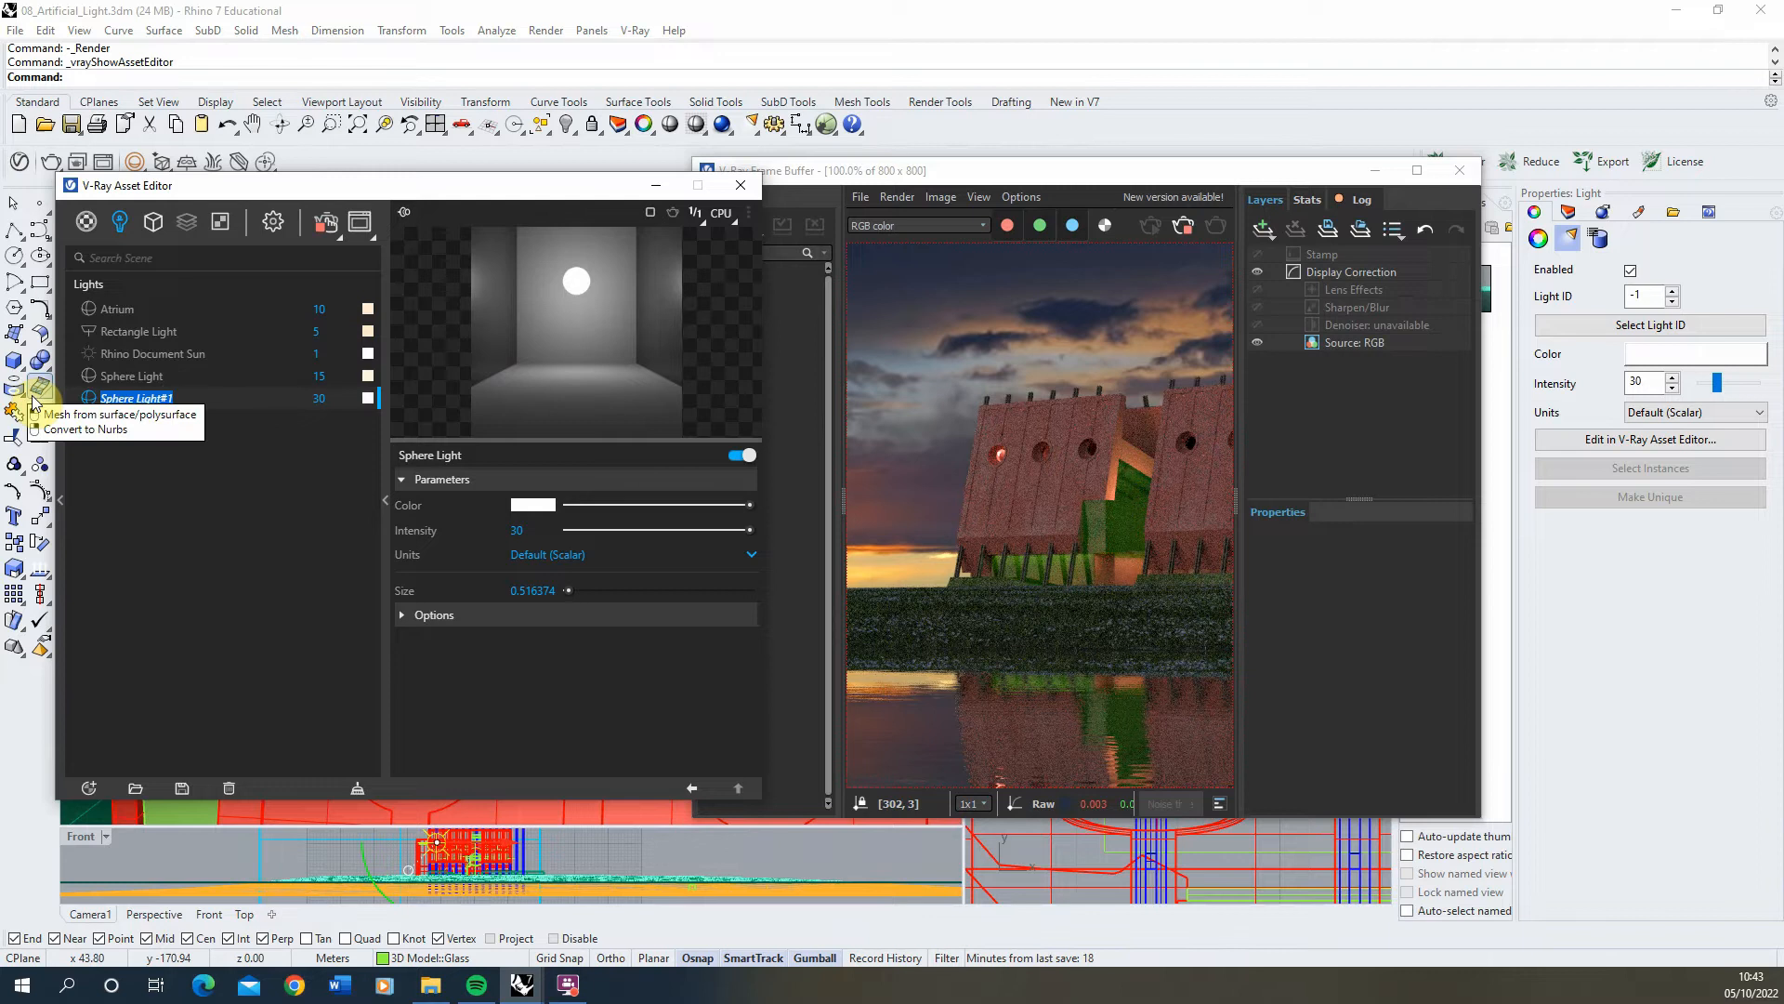
type("Round Window")
key("Return")
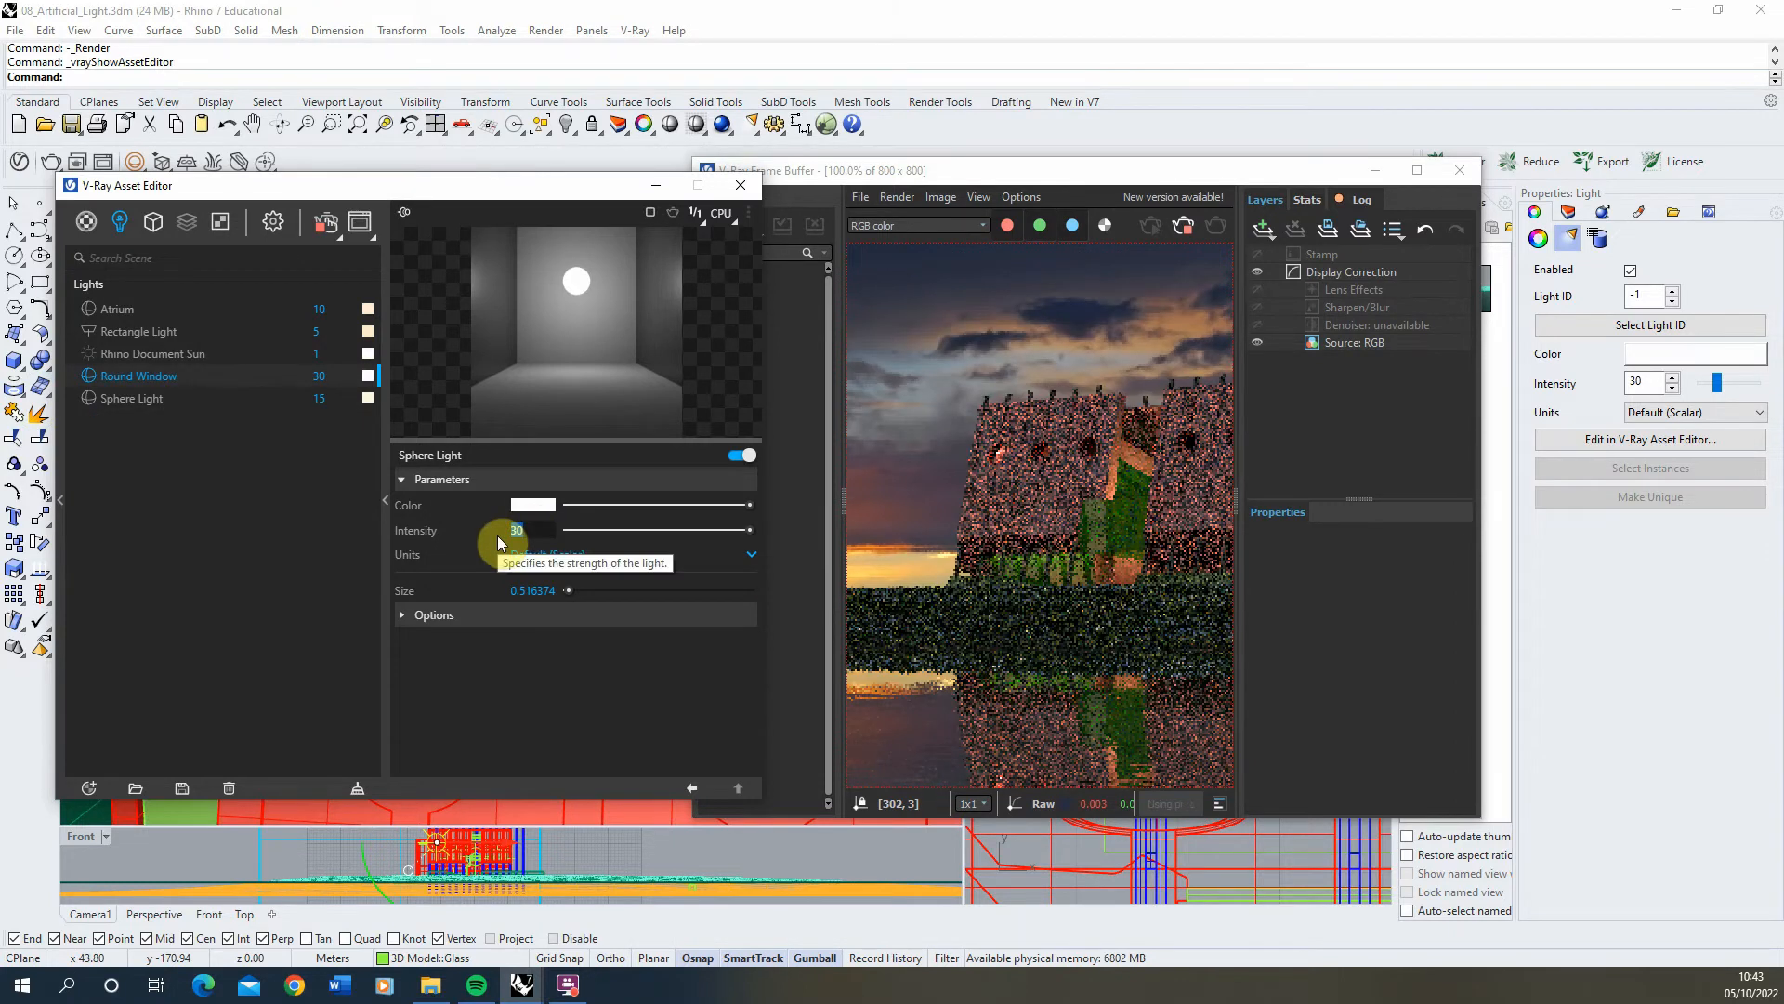
Step: Set the Round Window light's intensity to 15 and its color to a pale warm orange
type("15")
left_click(533, 505)
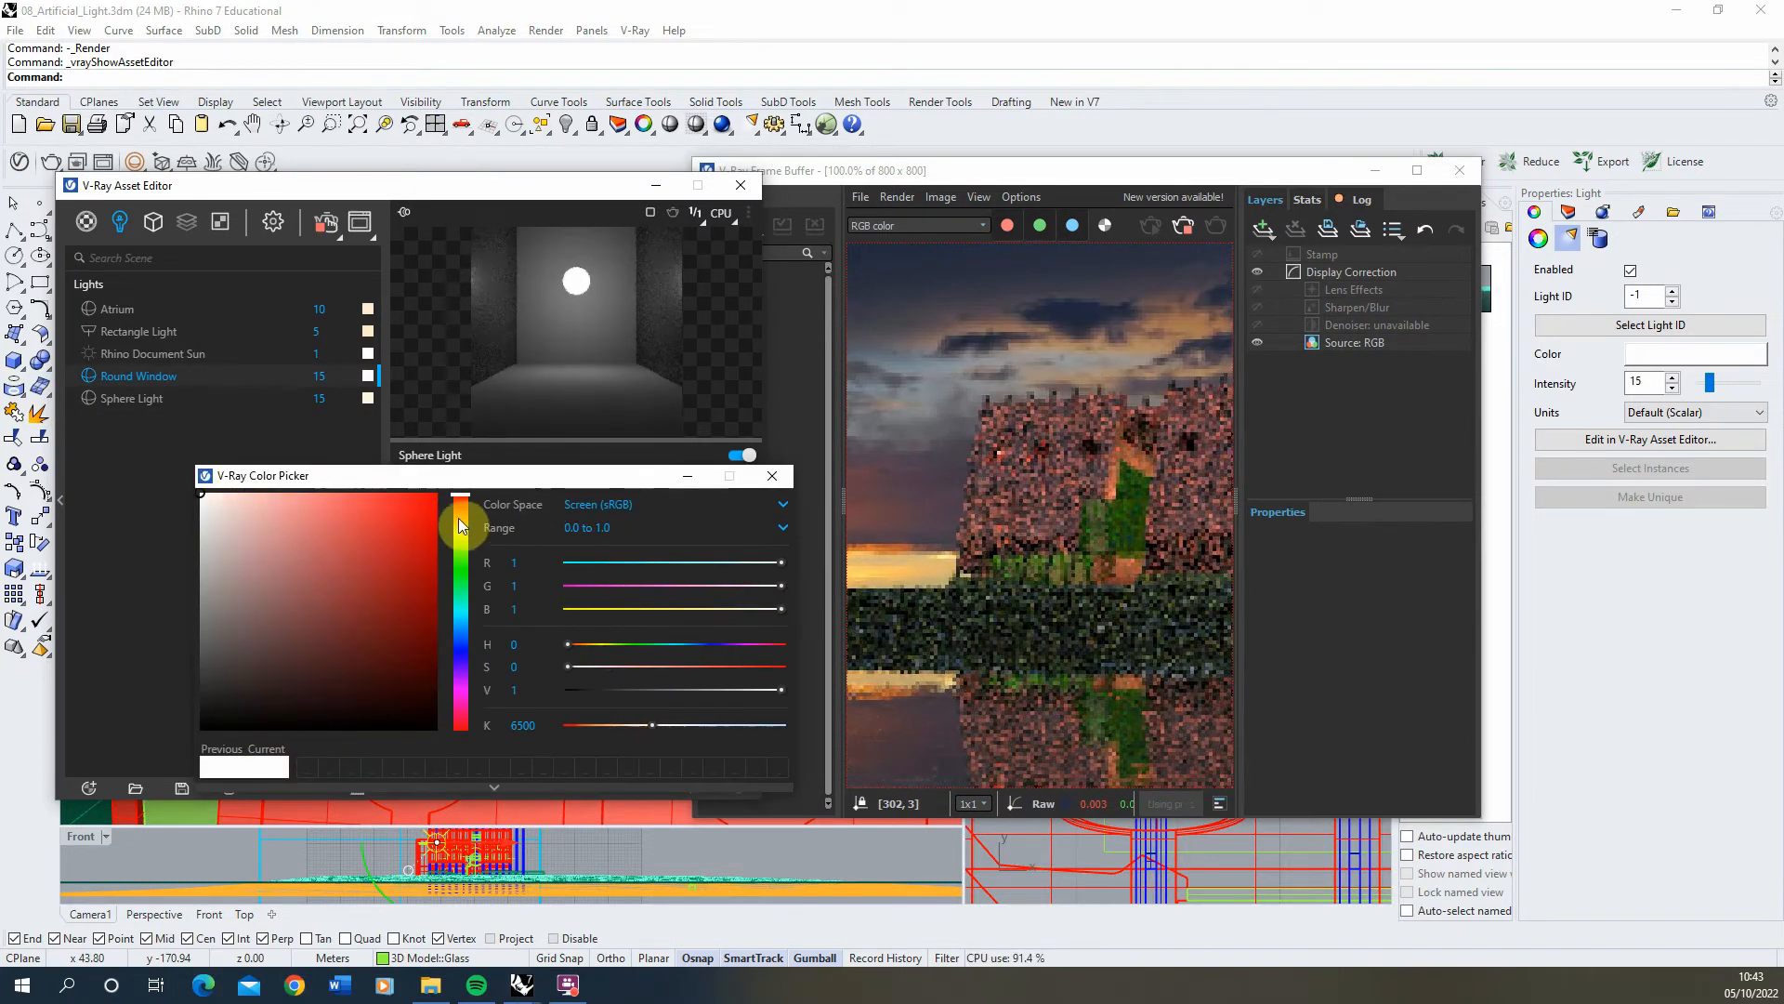
left_click(286, 514)
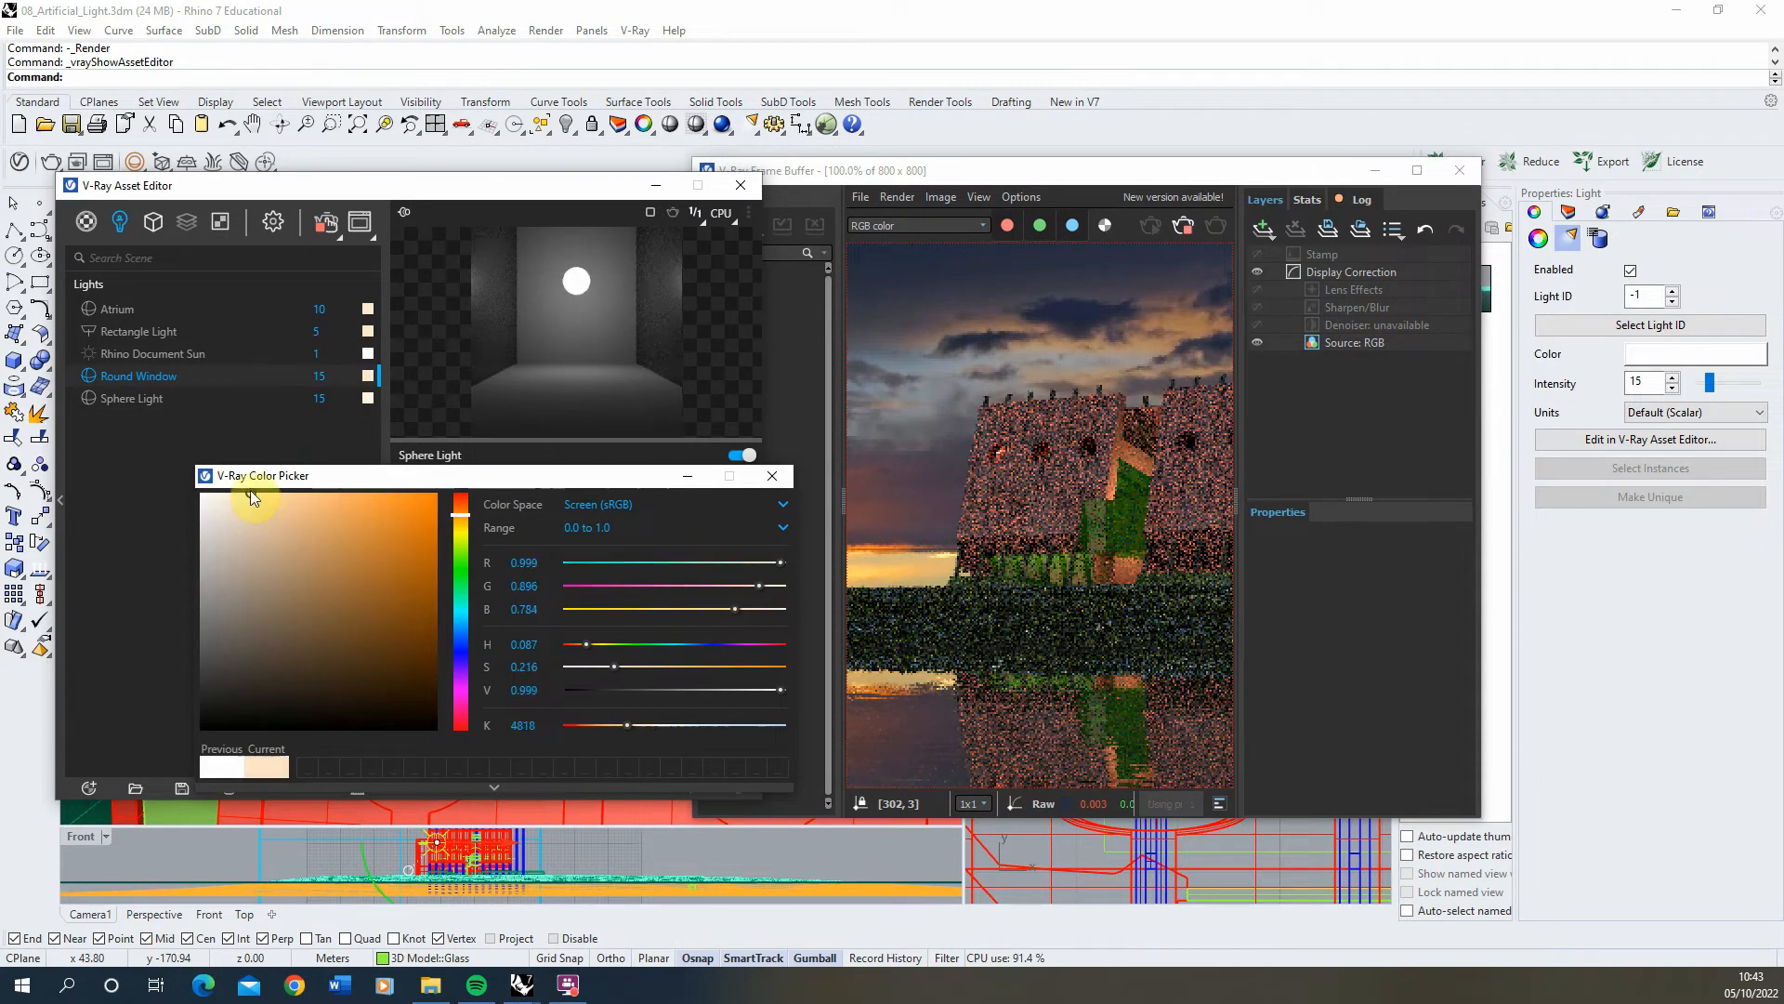
left_click(771, 476)
Step: Make the Round Window light invisible, turn off Affect Reflections, and check the opening in the render
left_click(487, 619)
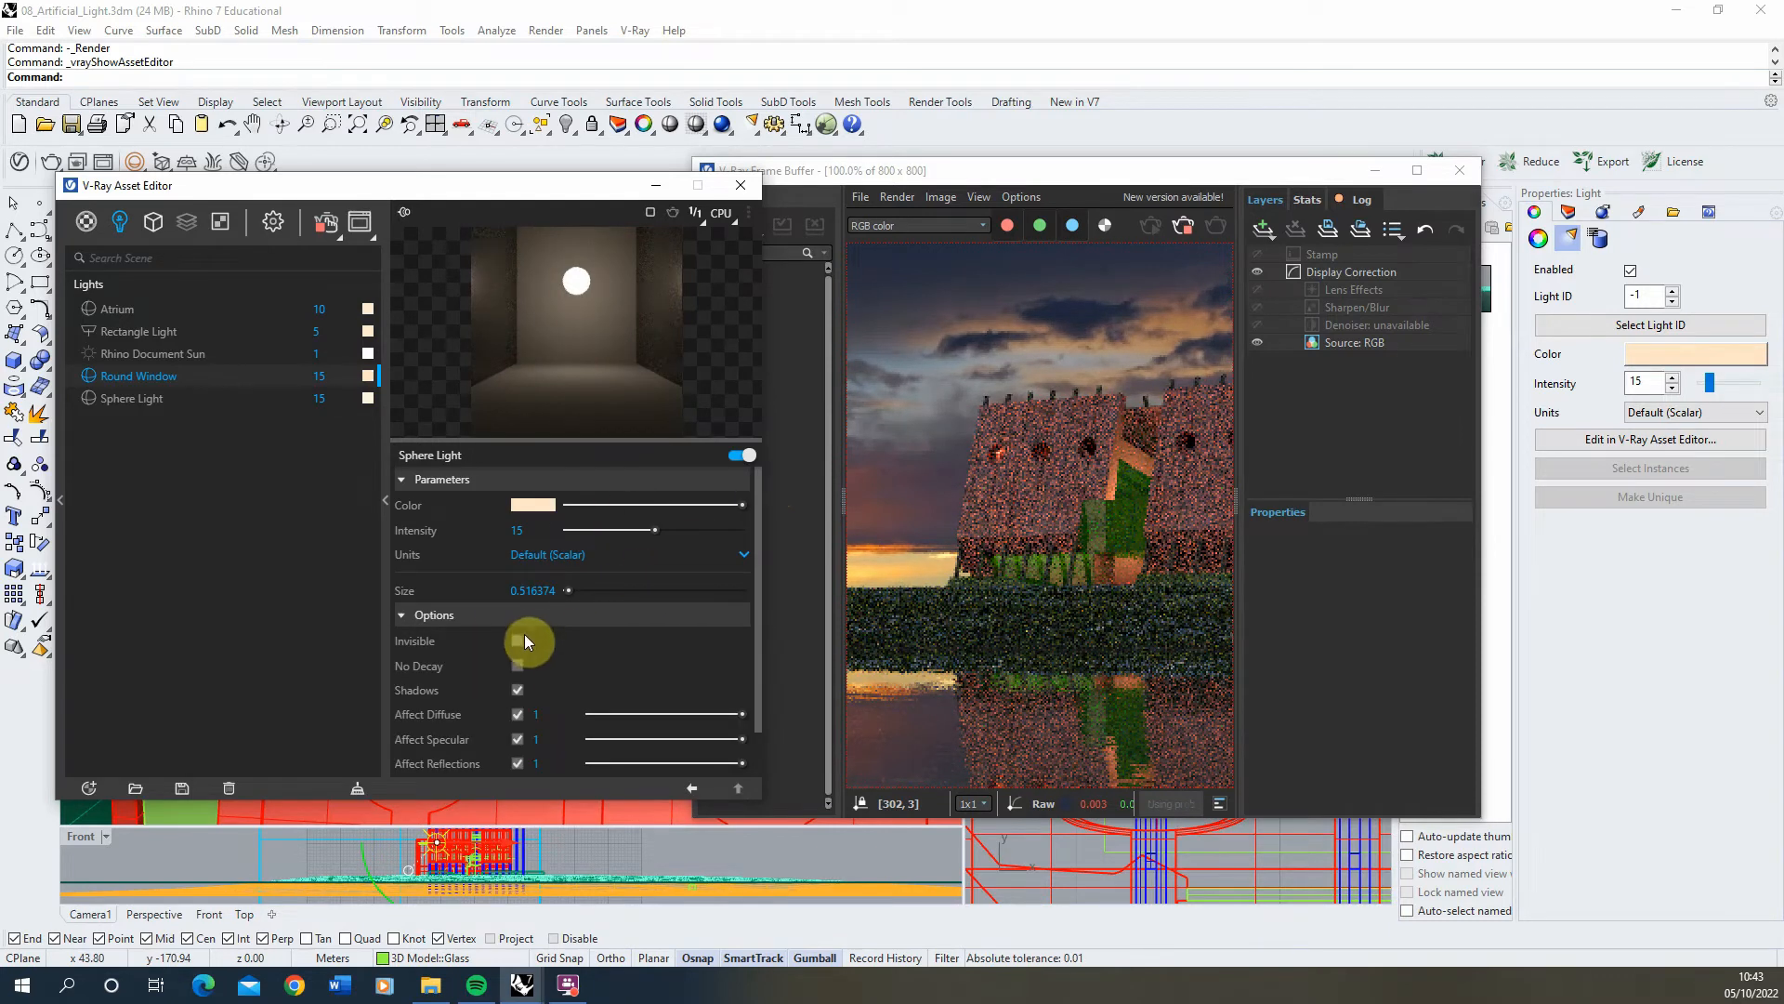
left_click(519, 643)
scroll(518, 716, "down", 1)
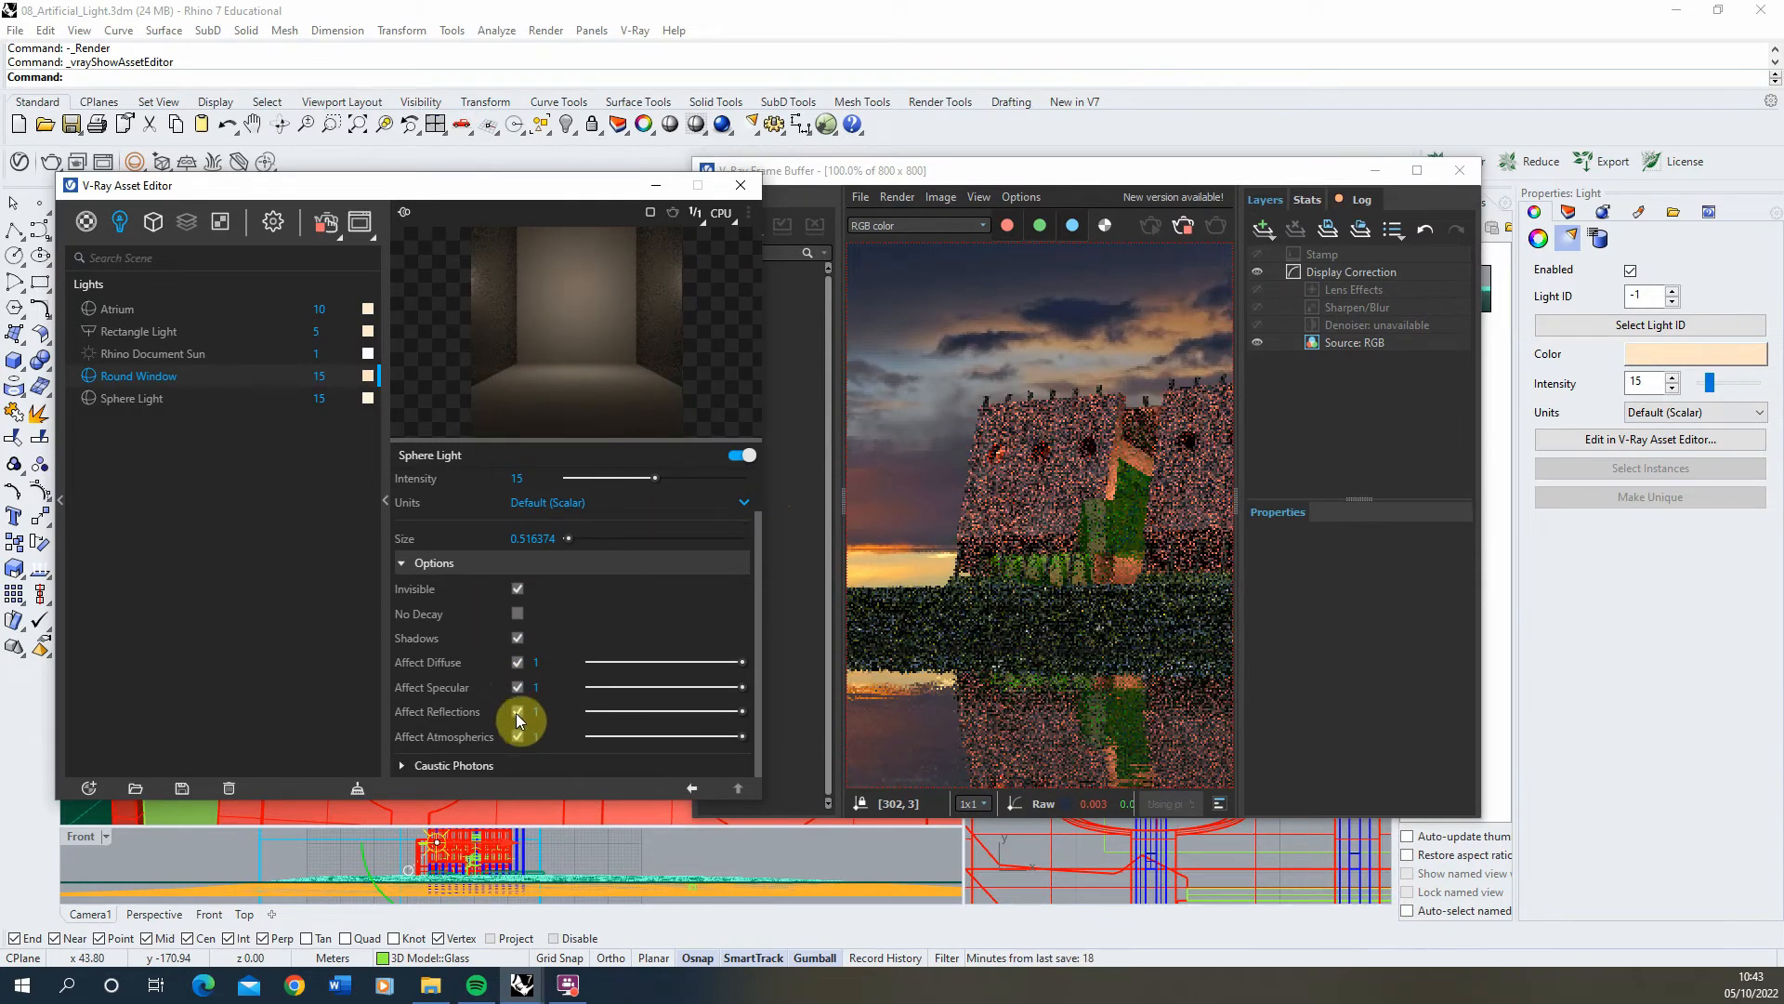
left_click(518, 712)
scroll(999, 460, "up", 2)
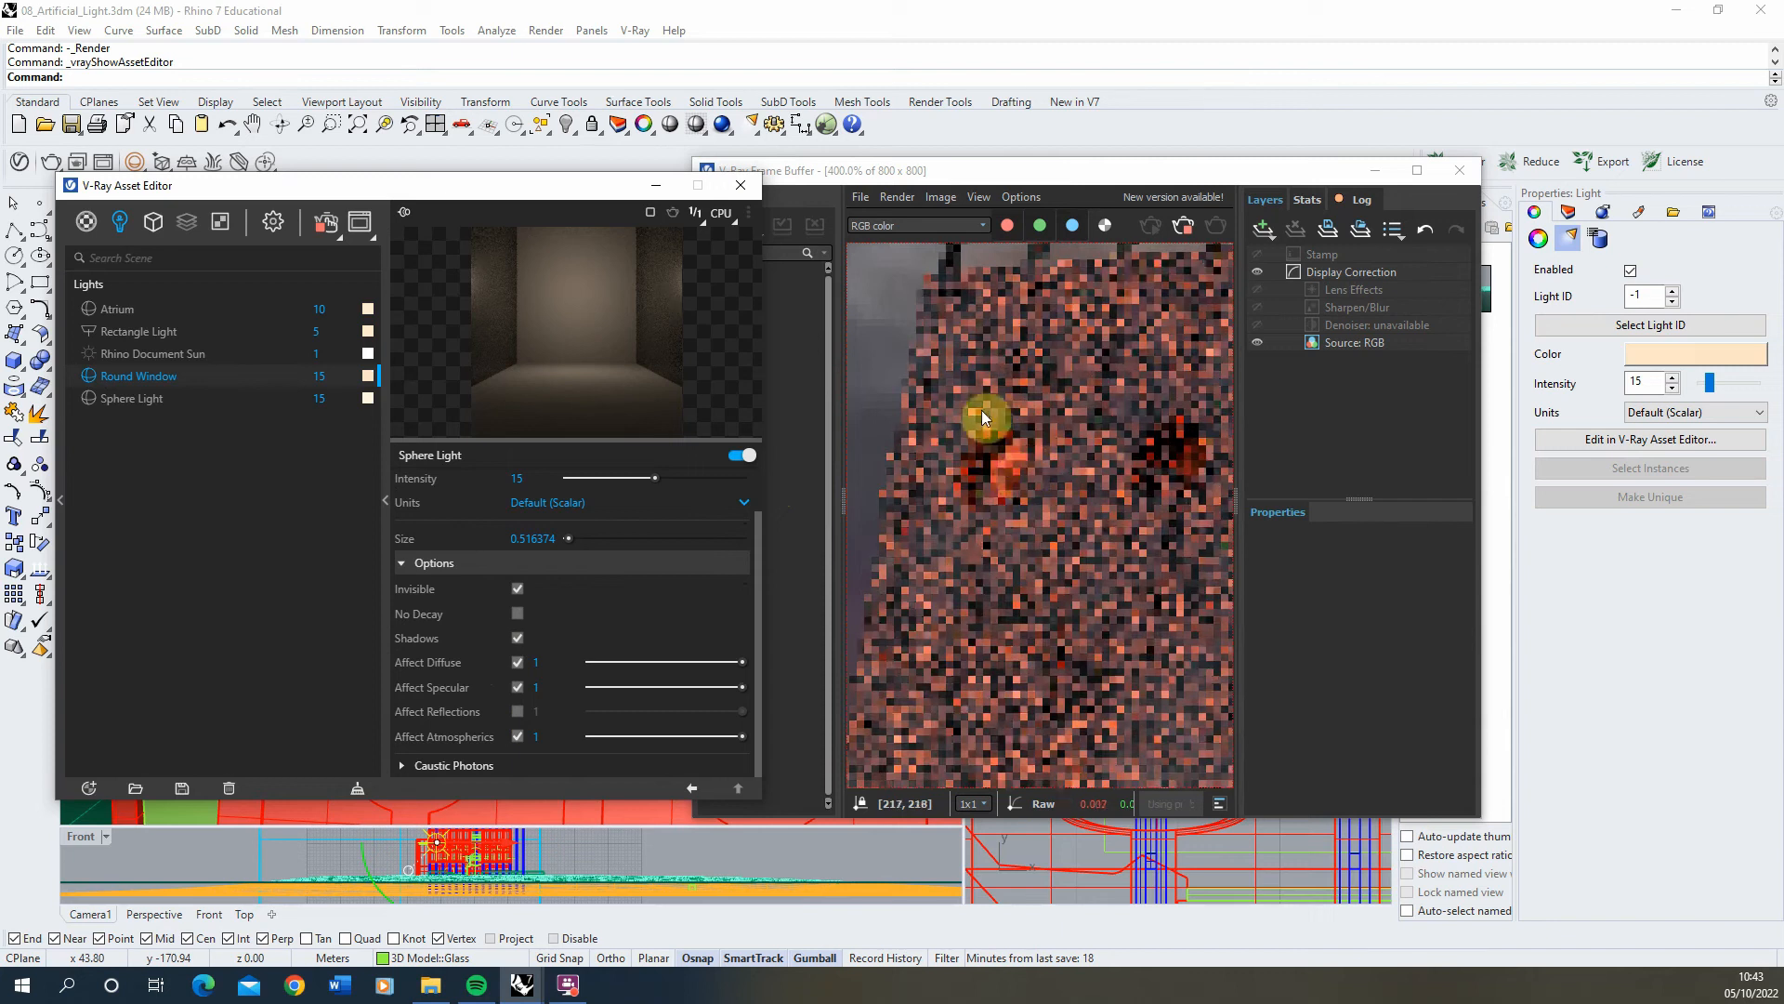
scroll(1063, 499, "down", 2)
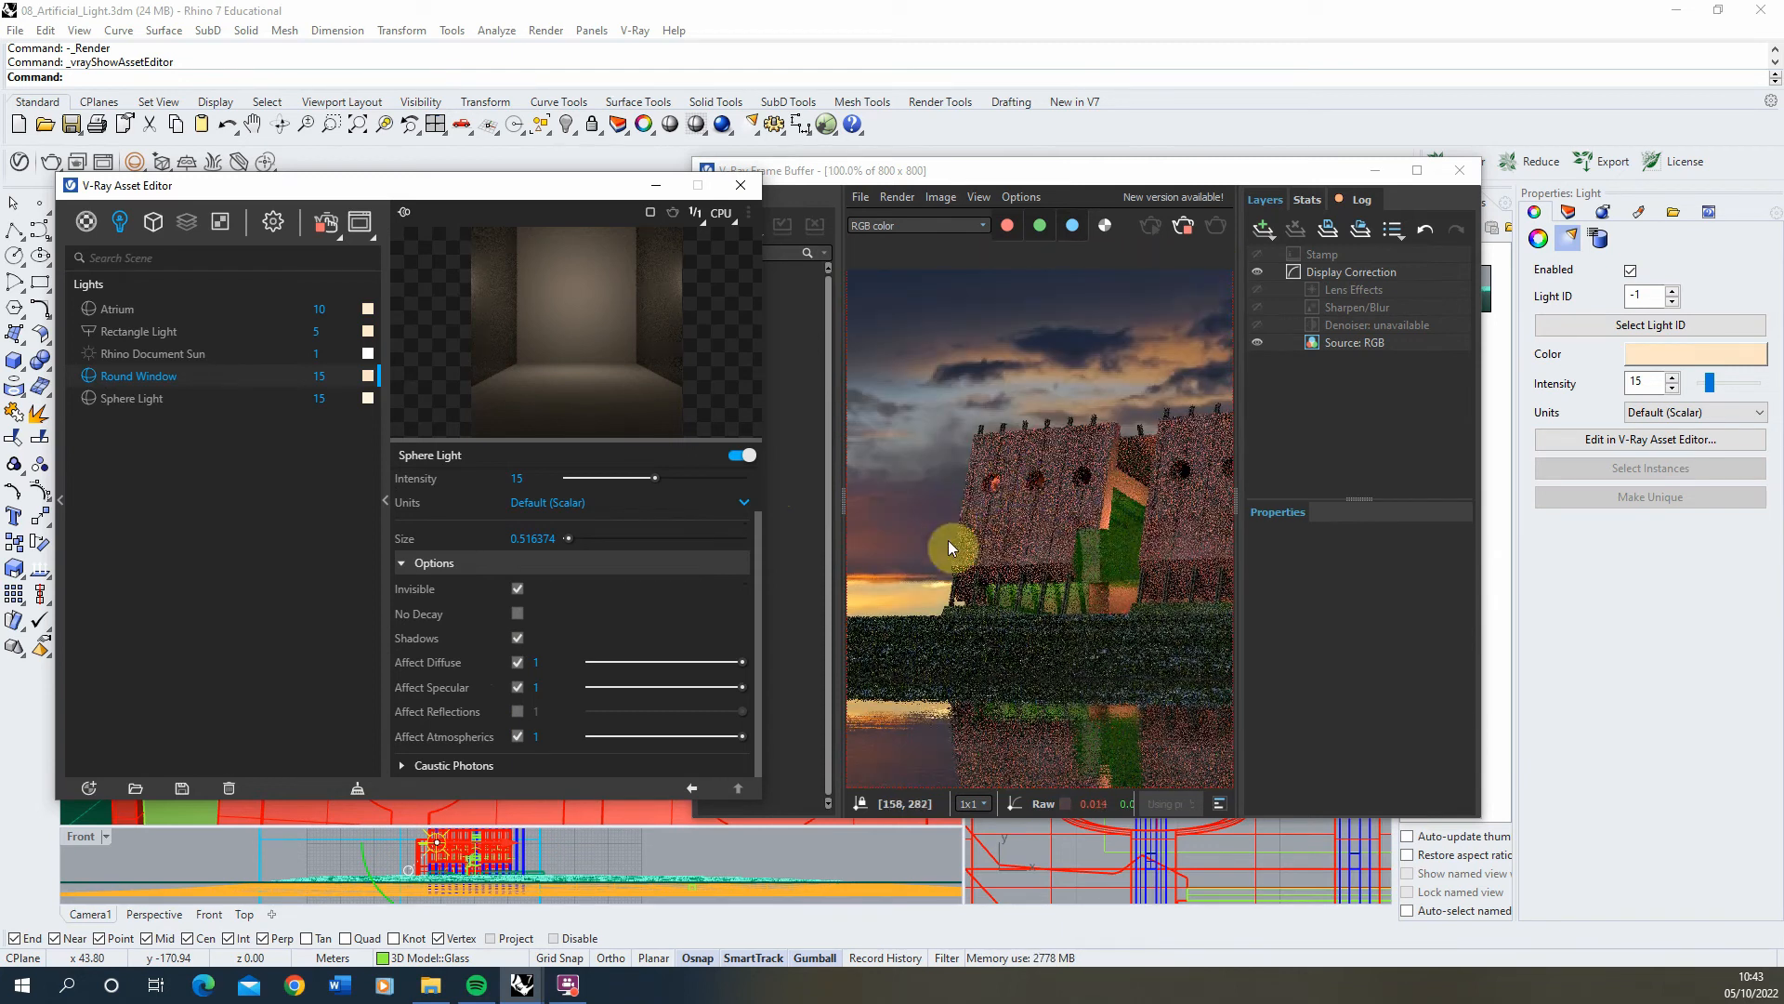
Step: Try an intensity of 30 for the Round Window light and check the round opening in the render
scroll(967, 483, "down", 1)
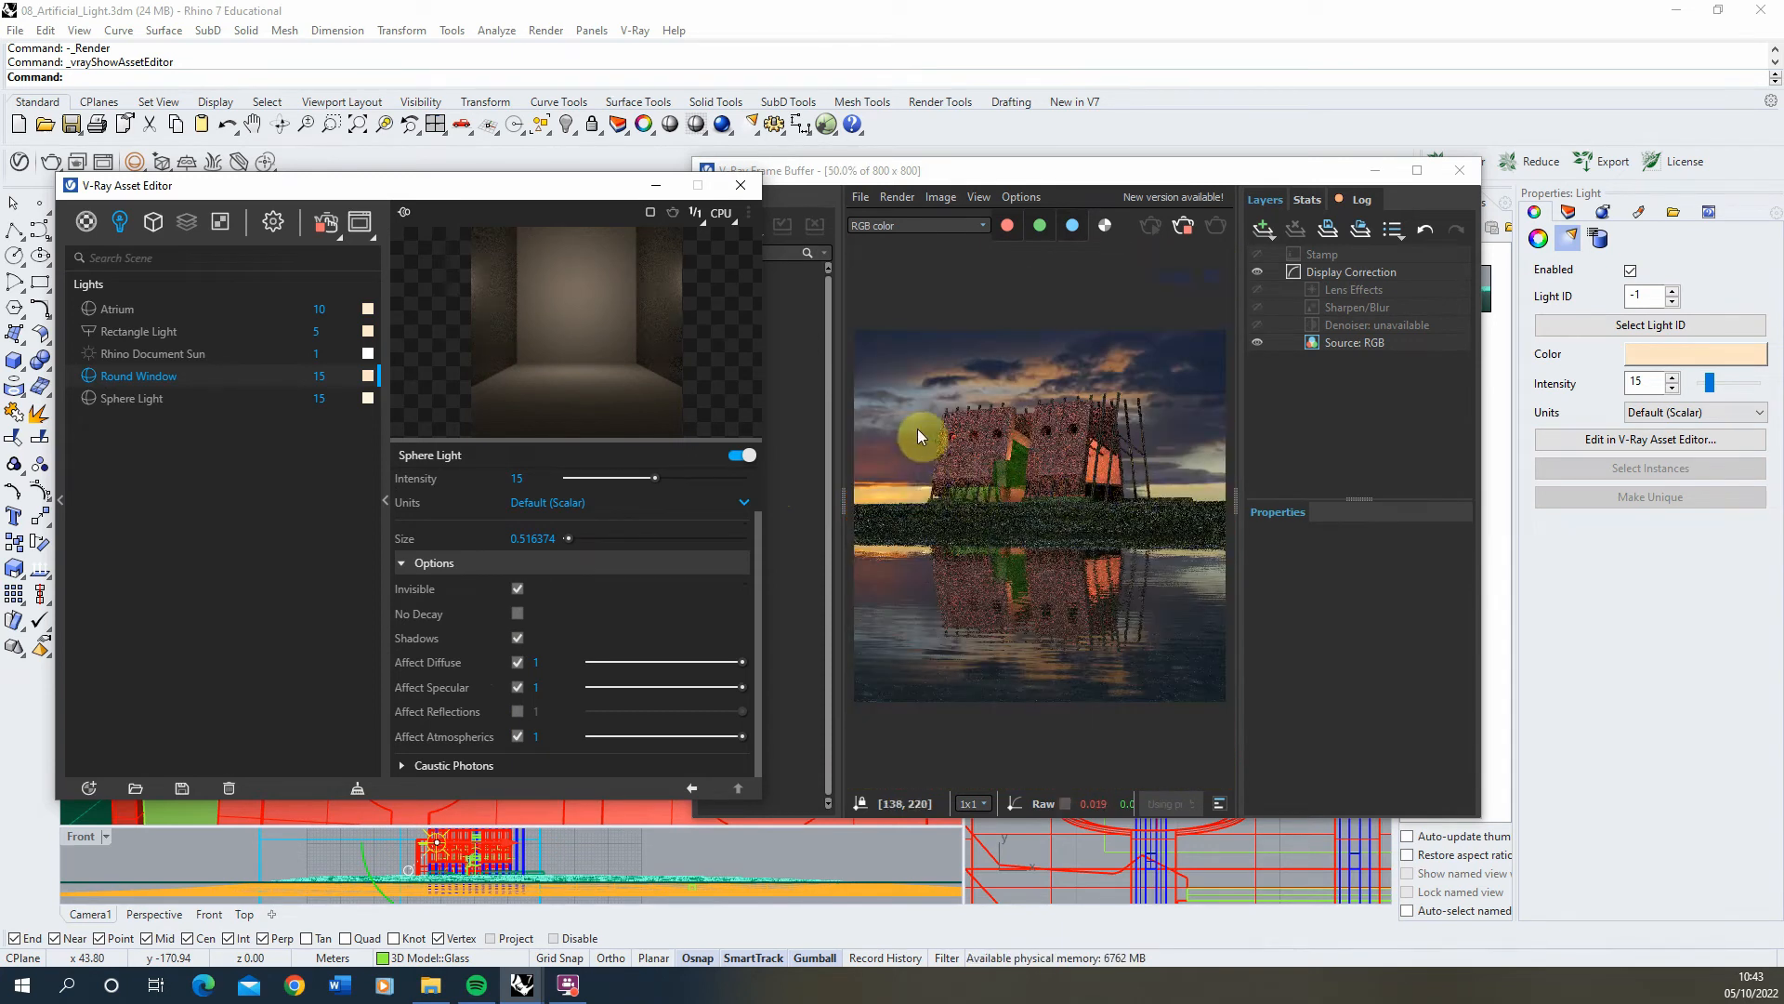
scroll(919, 432, "up", 1)
scroll(527, 476, "up", 1)
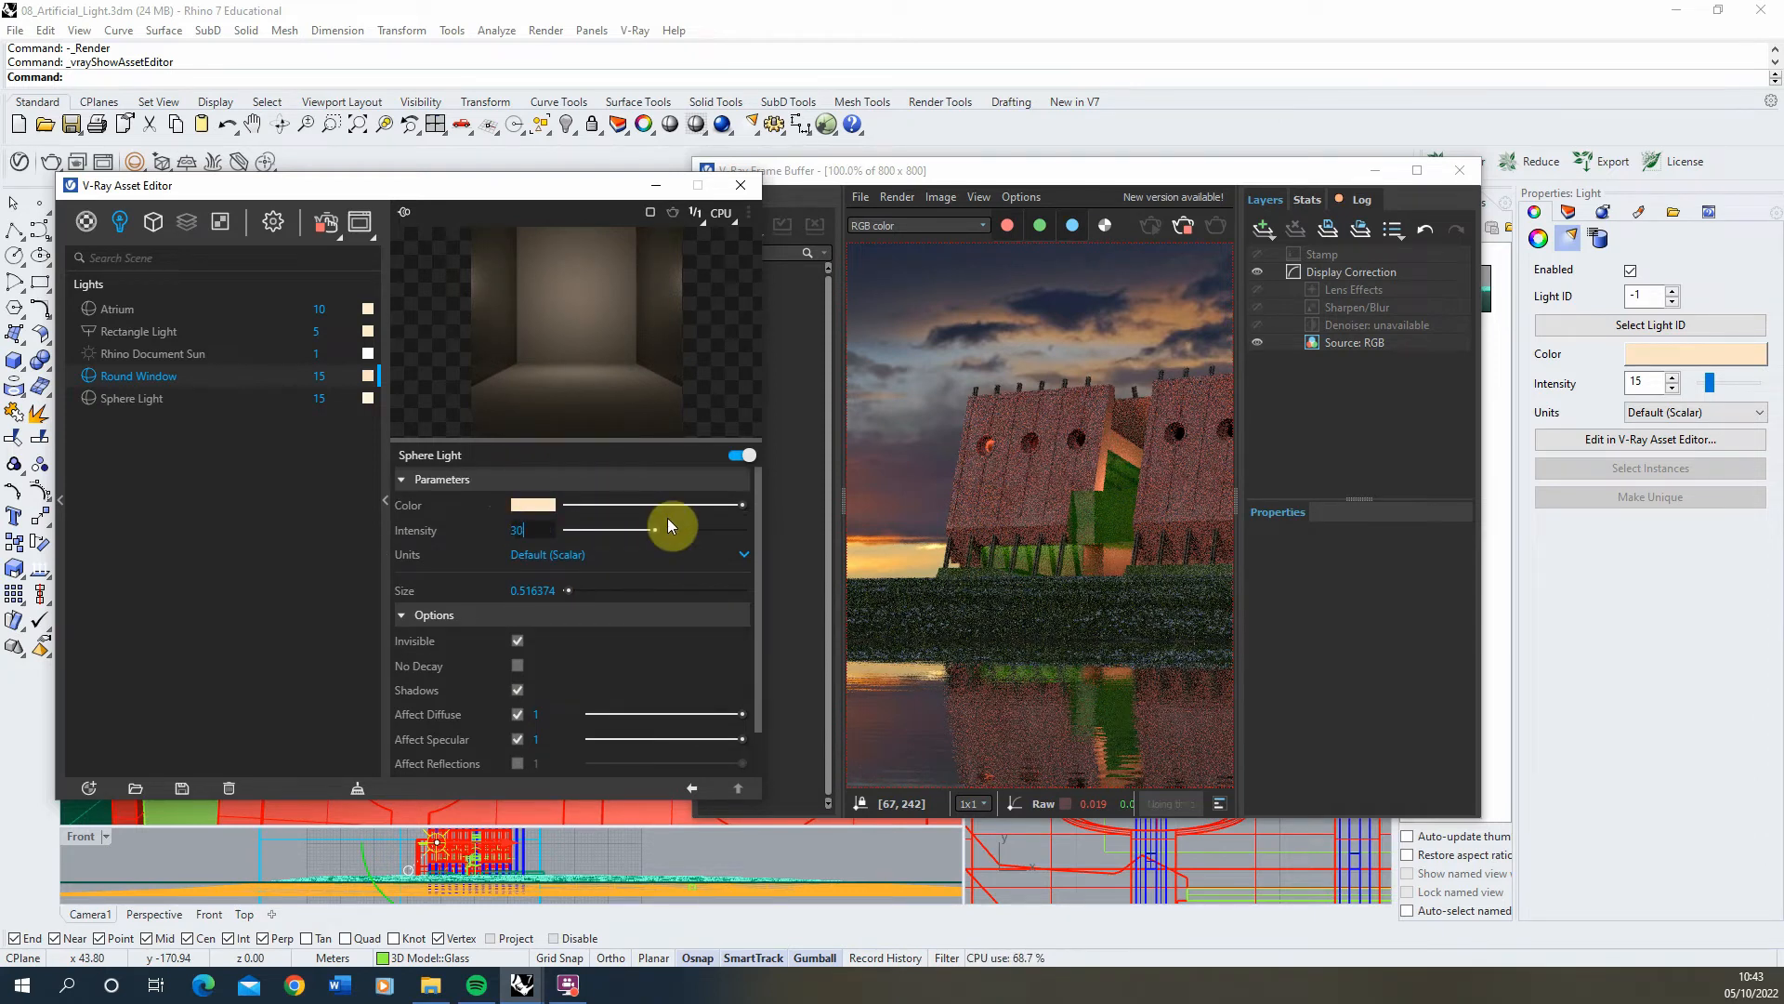
key("Return")
scroll(999, 448, "up", 1)
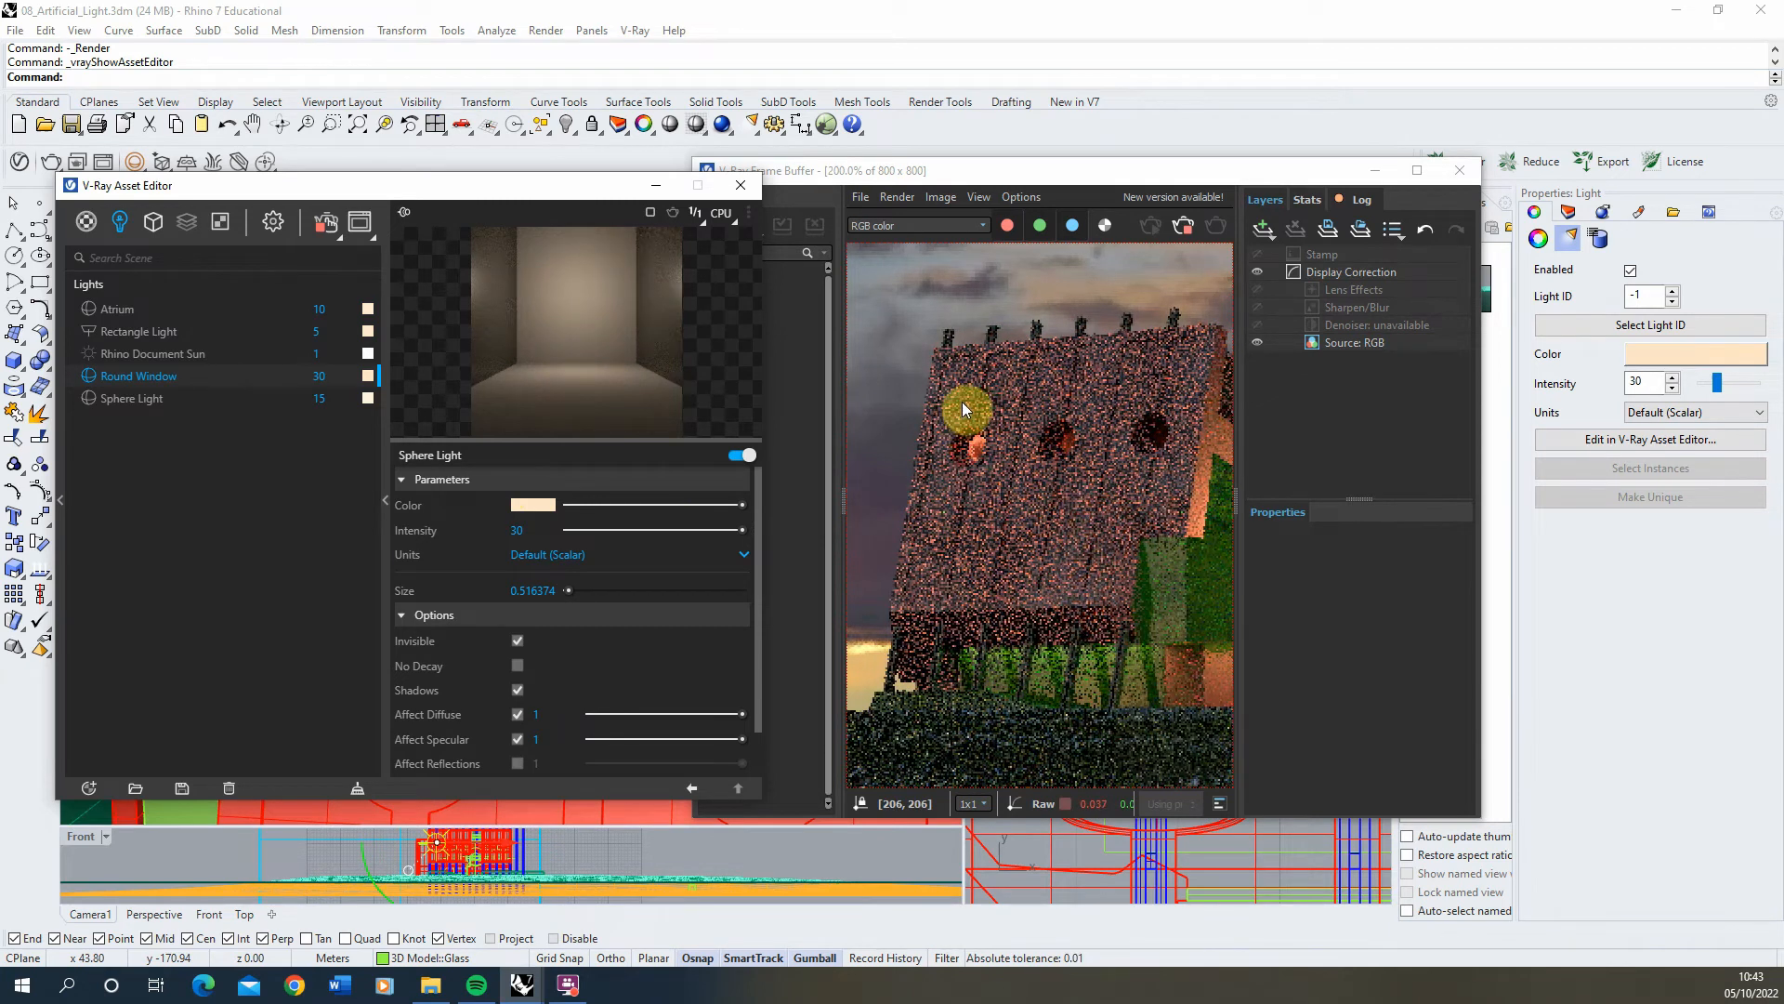
scroll(1121, 426, "down", 1)
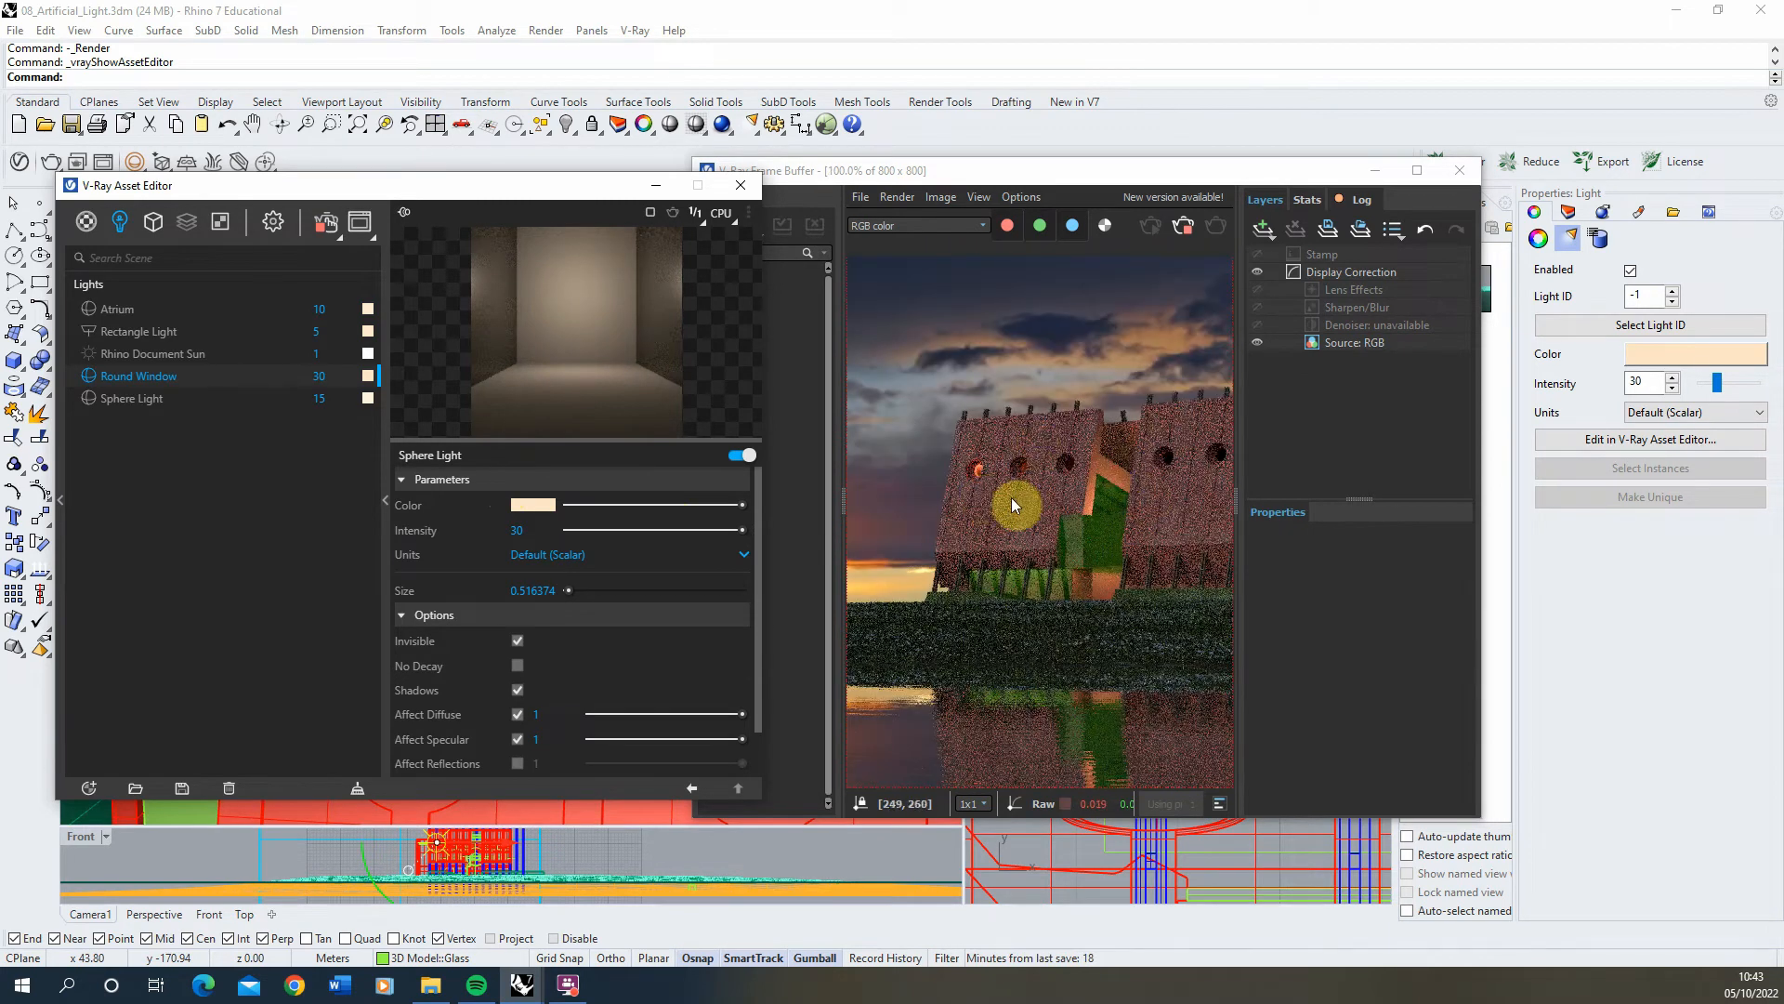
scroll(1014, 502, "down", 1)
scroll(960, 460, "up", 1)
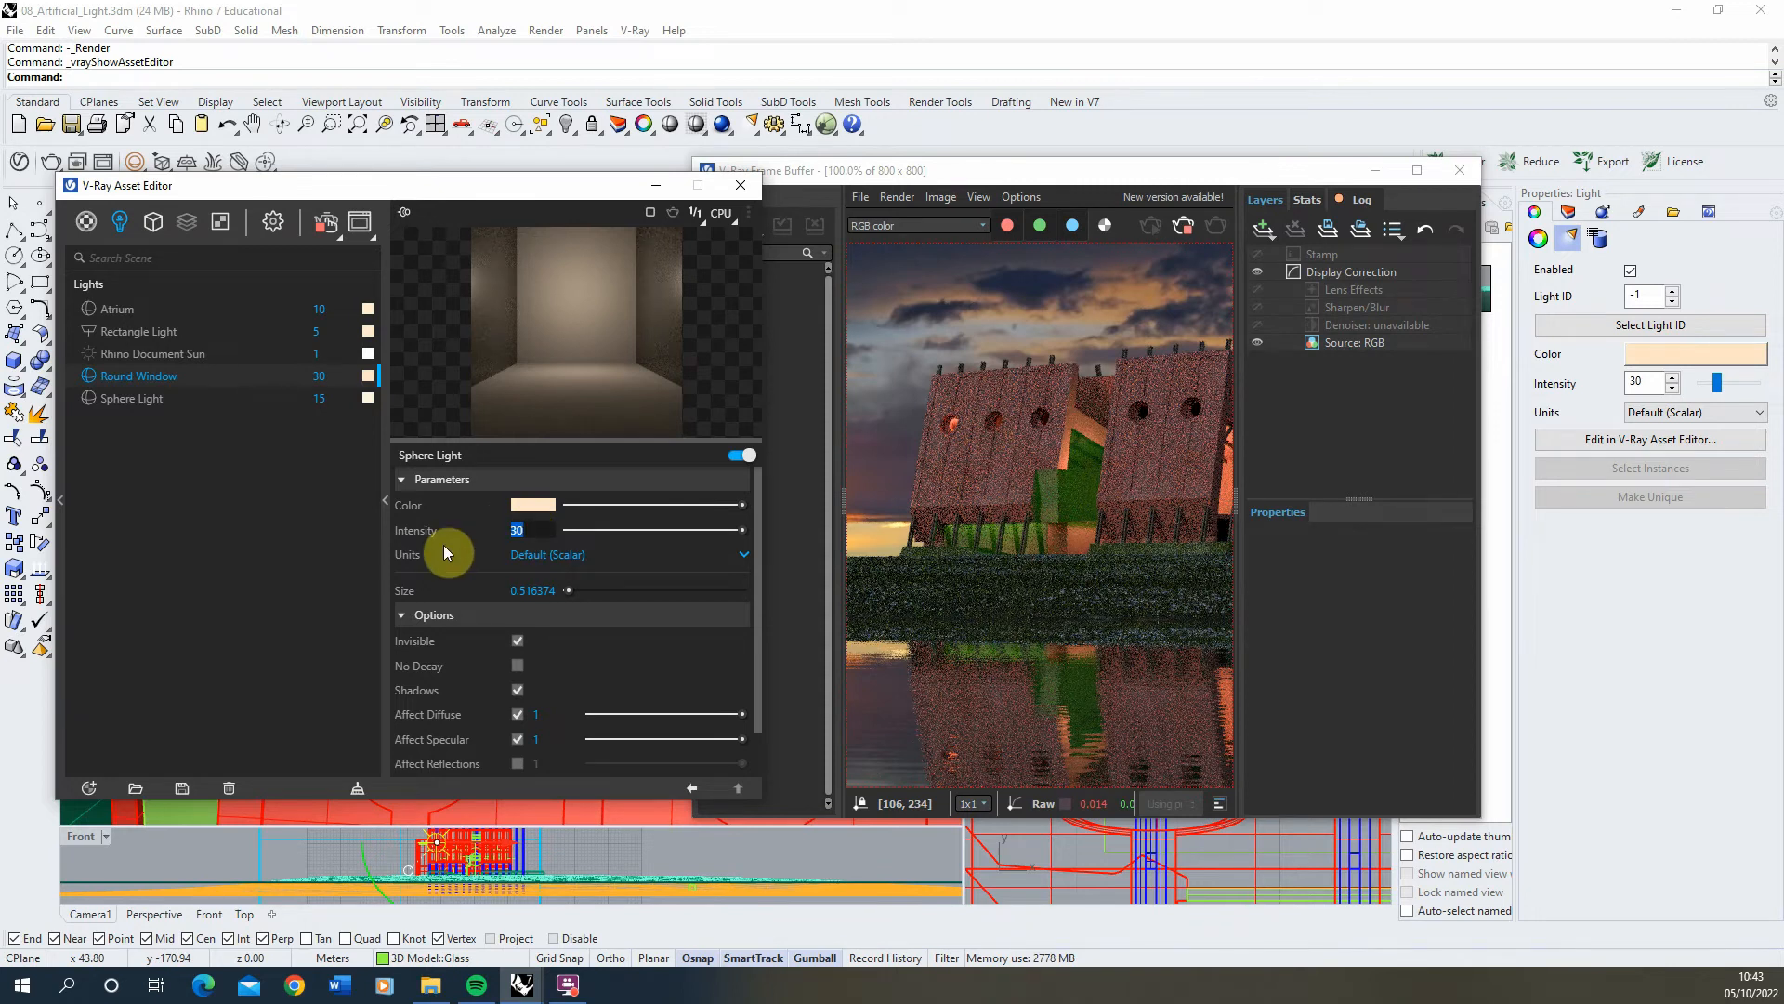
Step: Set the Round Window light's intensity to 20 and check the round opening in the render
type("20")
key("Return")
scroll(1062, 418, "up", 1)
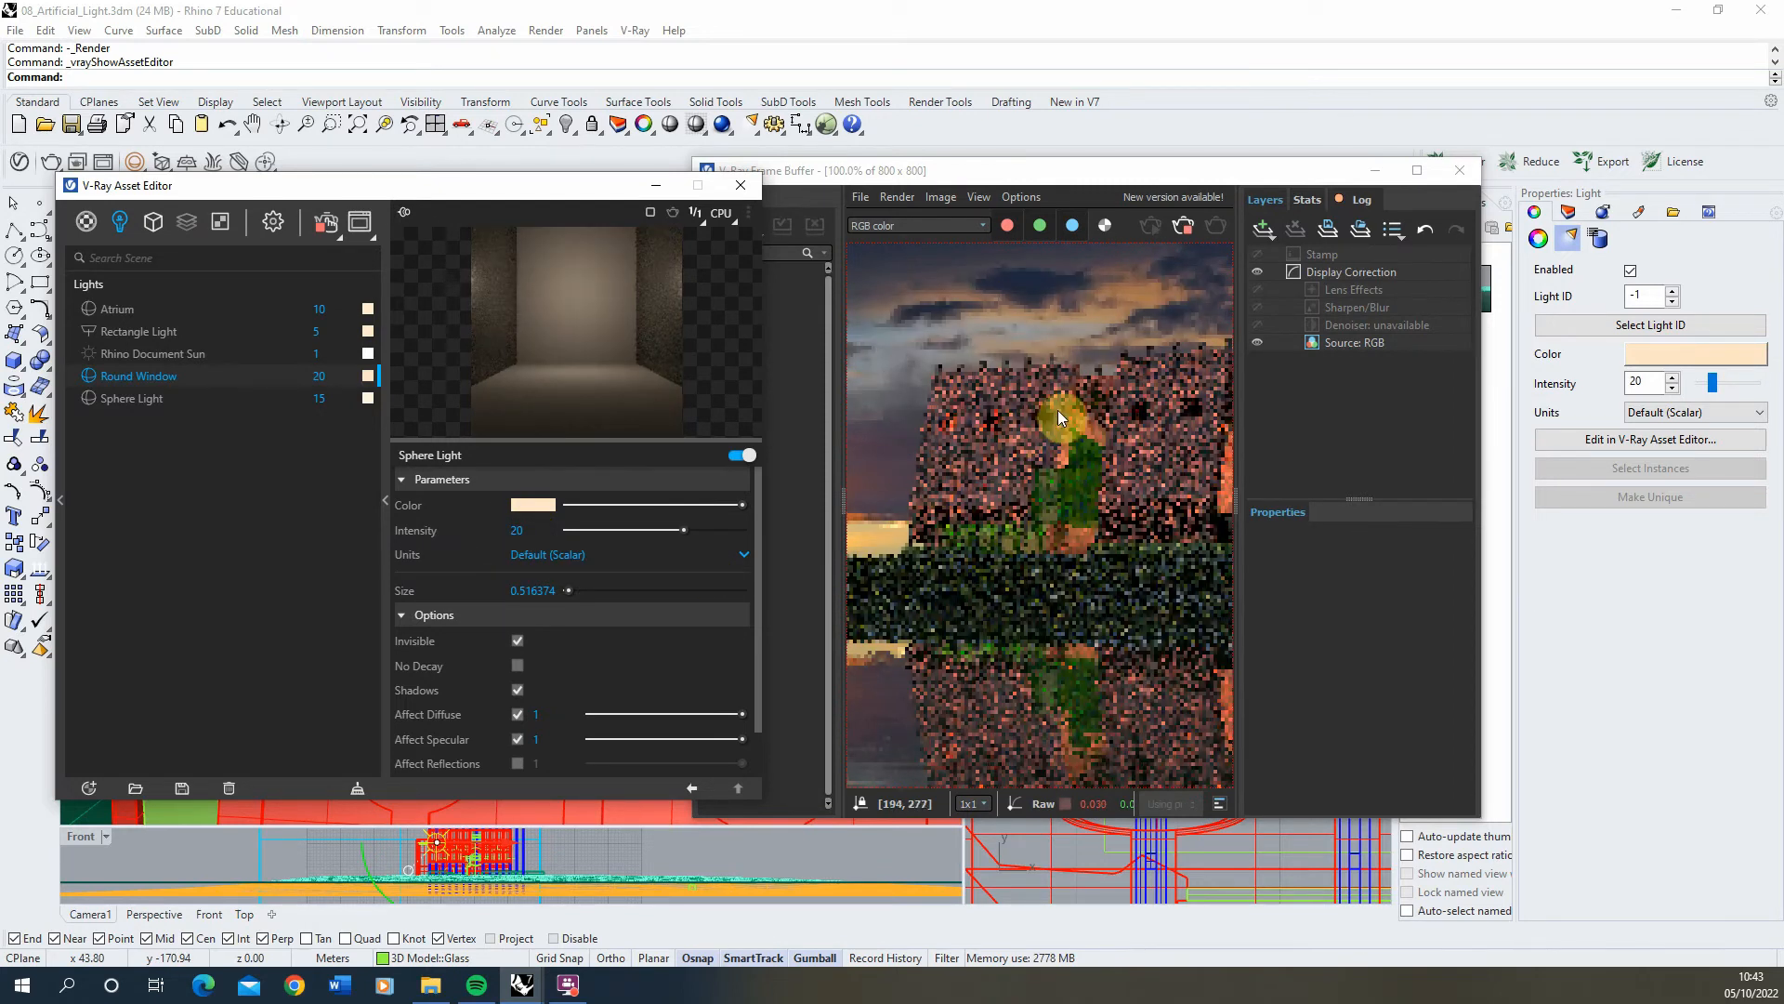
scroll(1087, 413, "down", 1)
scroll(910, 443, "up", 1)
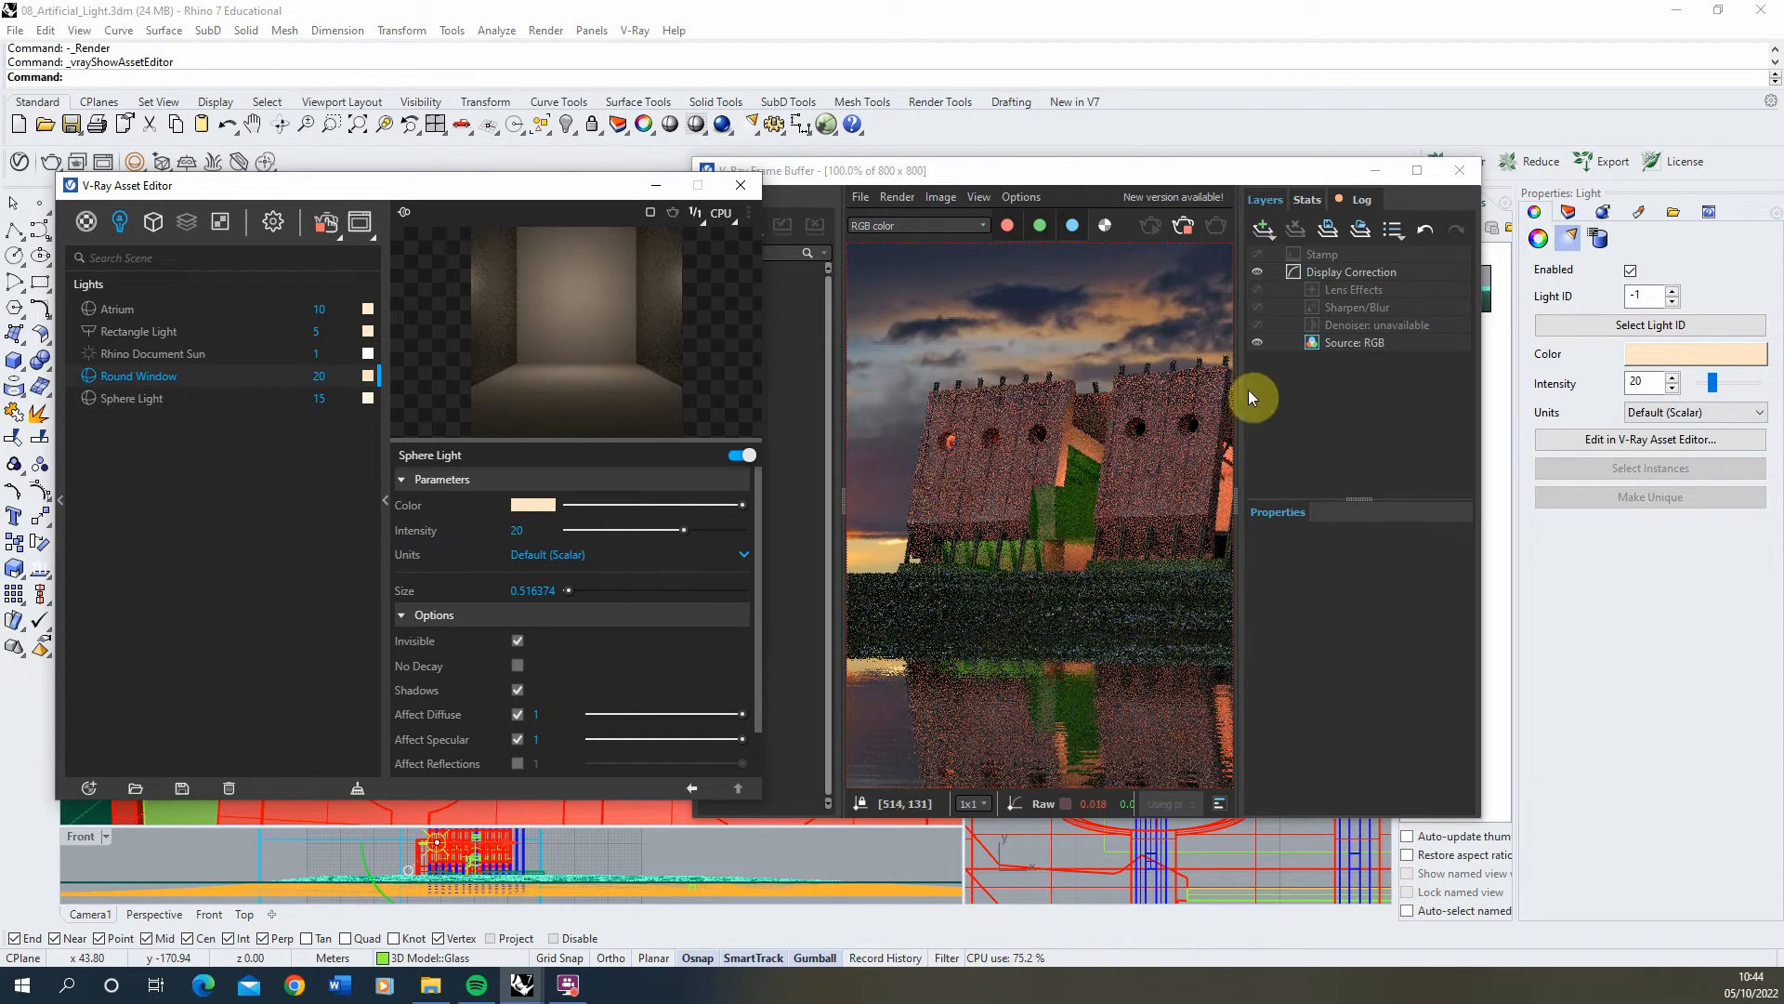
Step: Copy the Round Window light from the first opening to the second and third openings of the same wall, using the opening's lower edge as reference
left_click(657, 187)
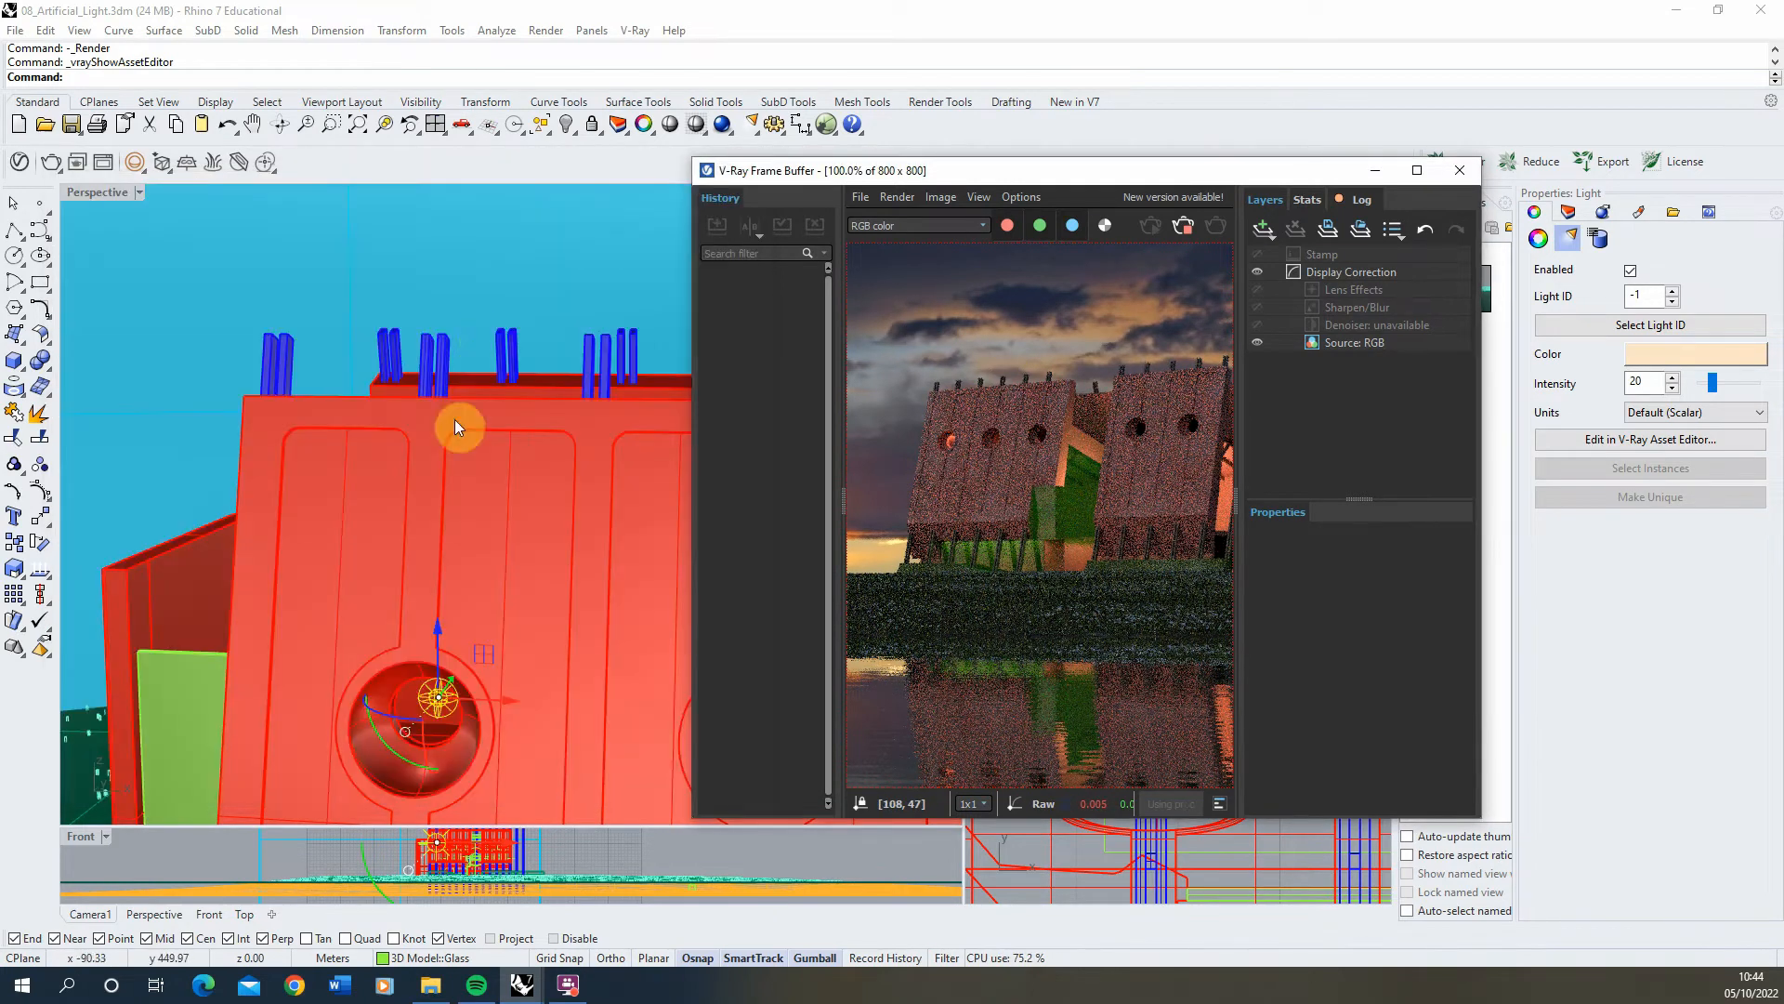
scroll(401, 533, "down", 1)
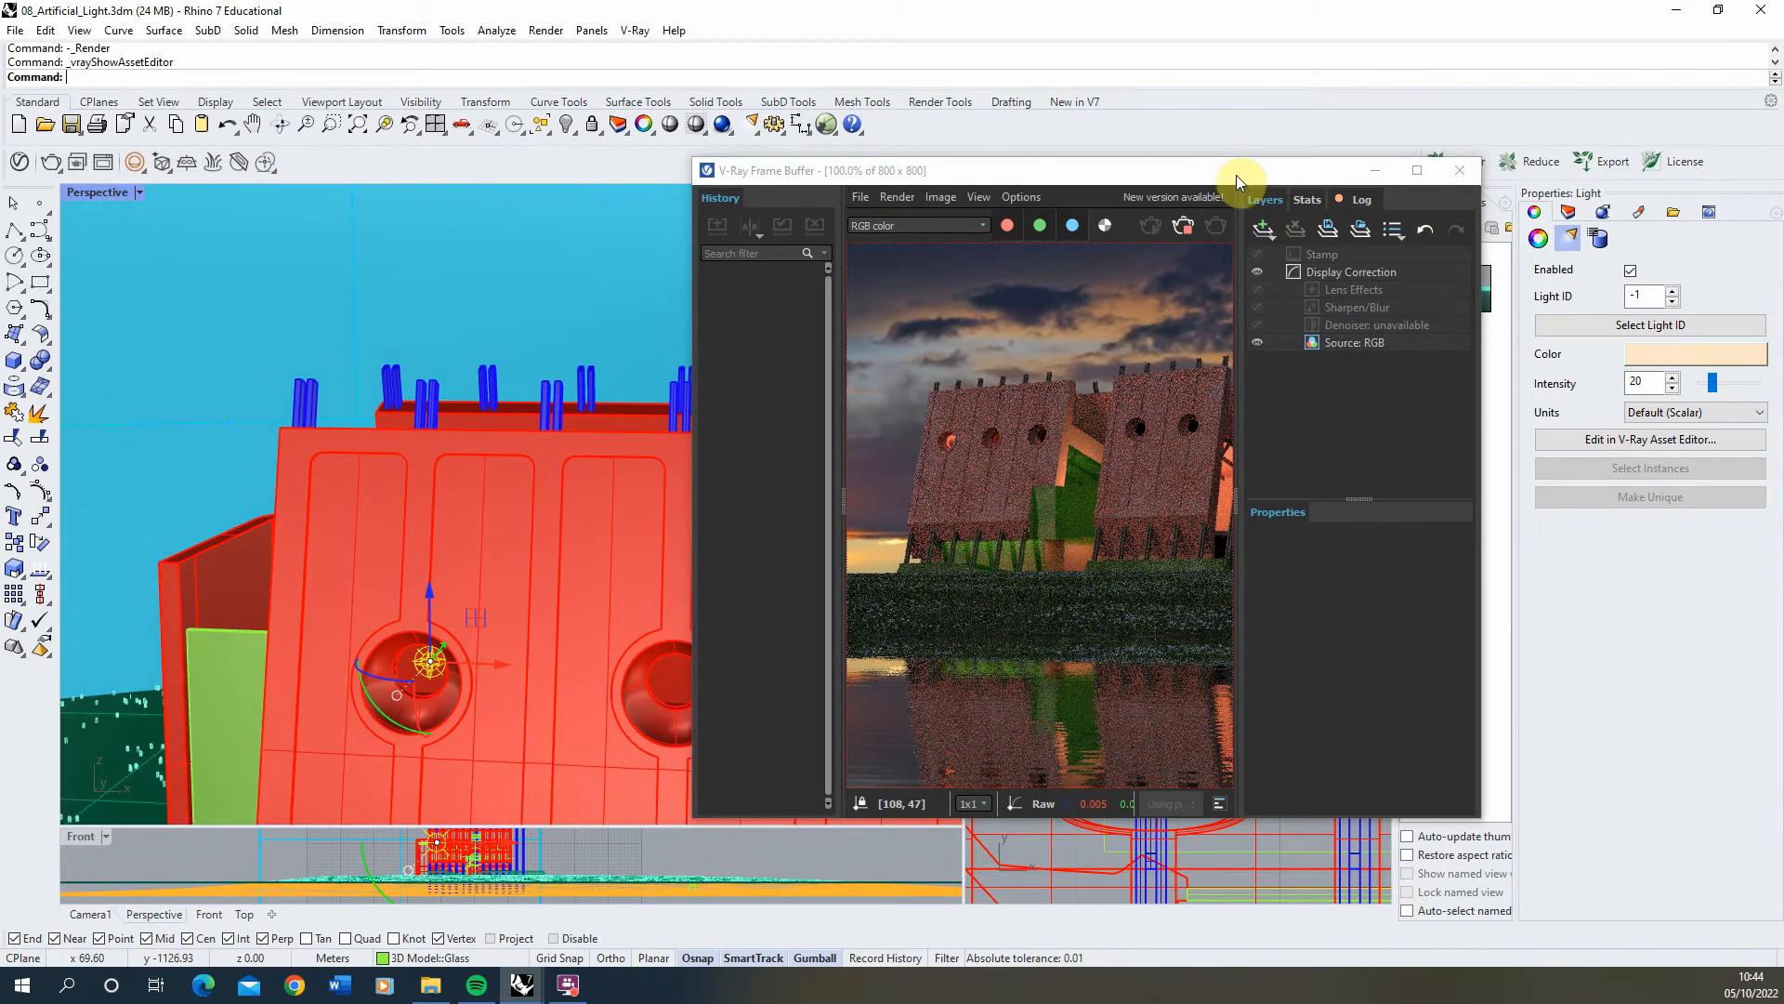
left_click_drag(1236, 175, 1527, 210)
left_click(14, 542)
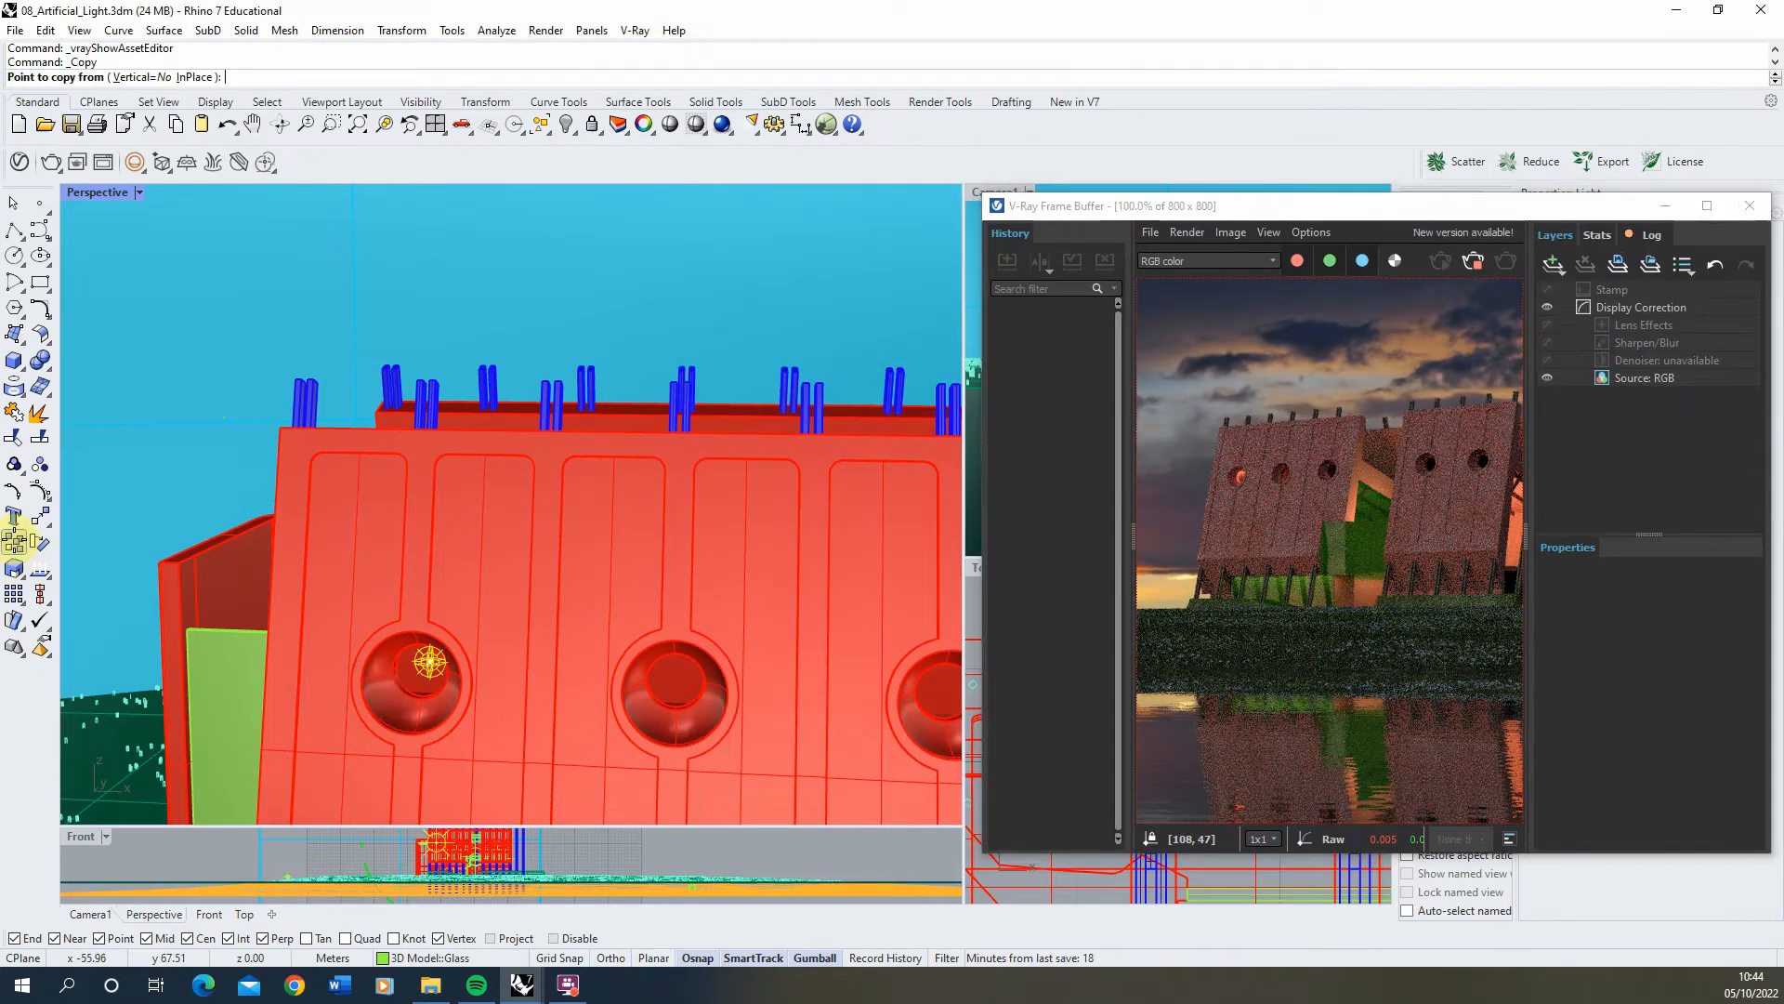
scroll(419, 739, "up", 4)
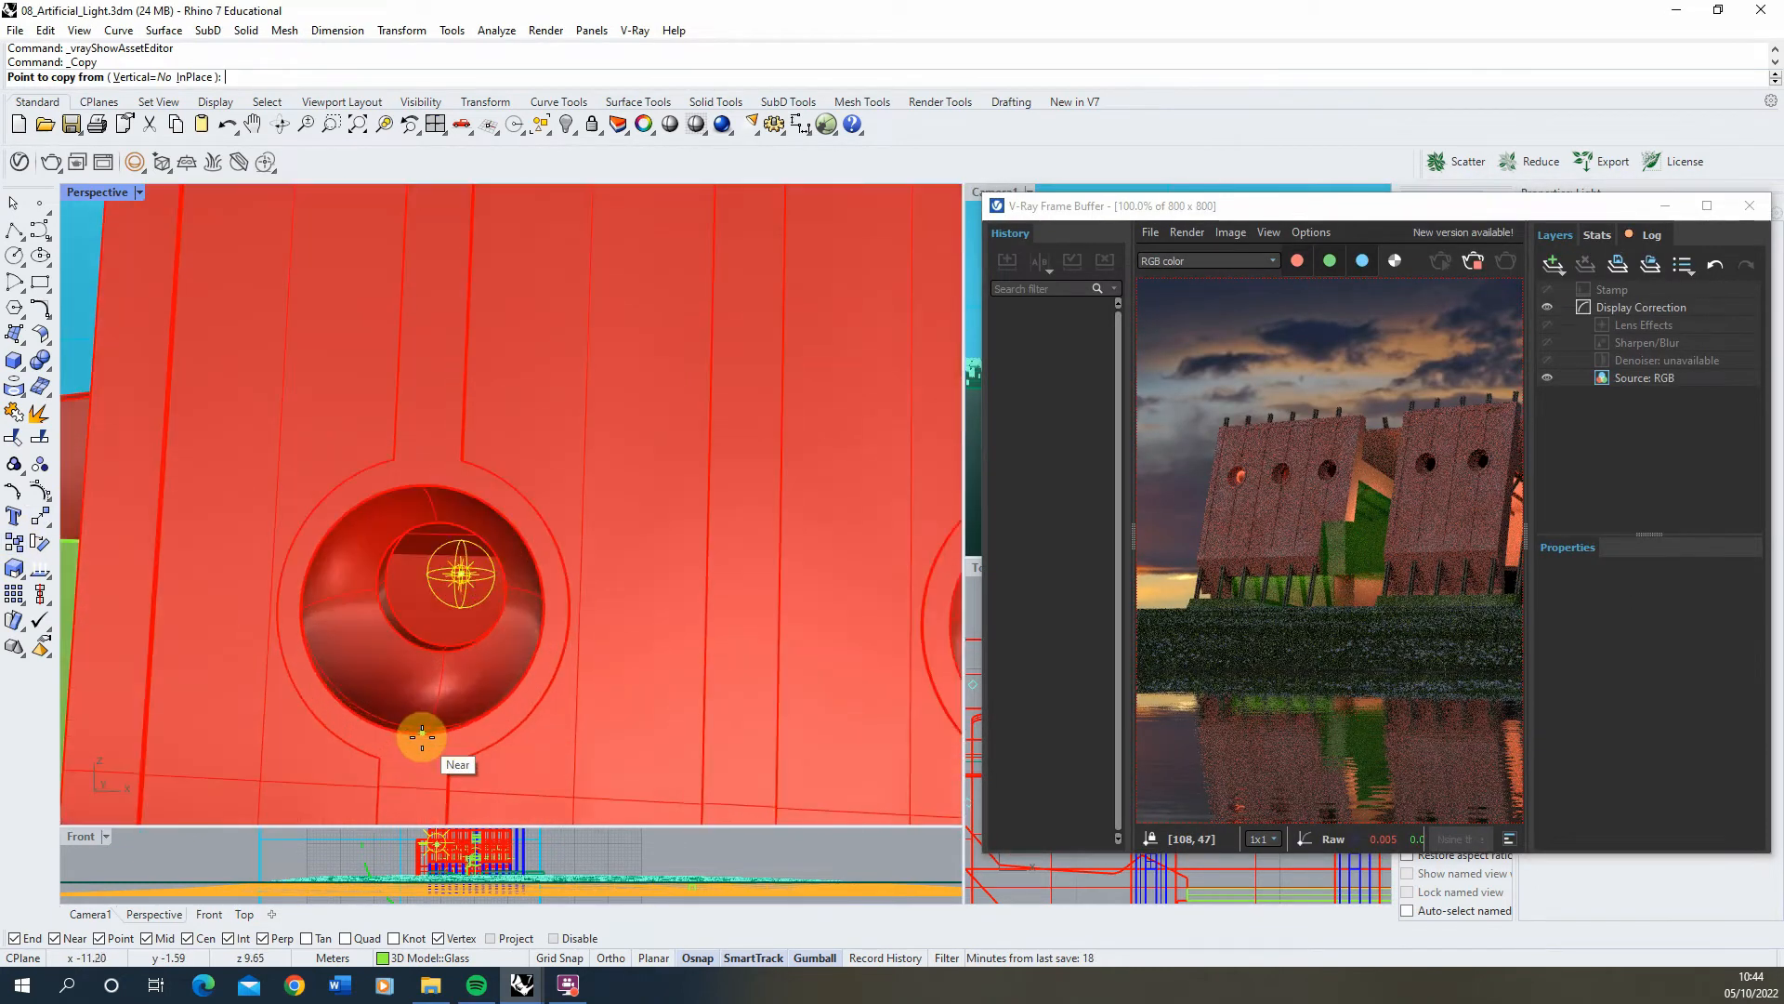
left_click(419, 738)
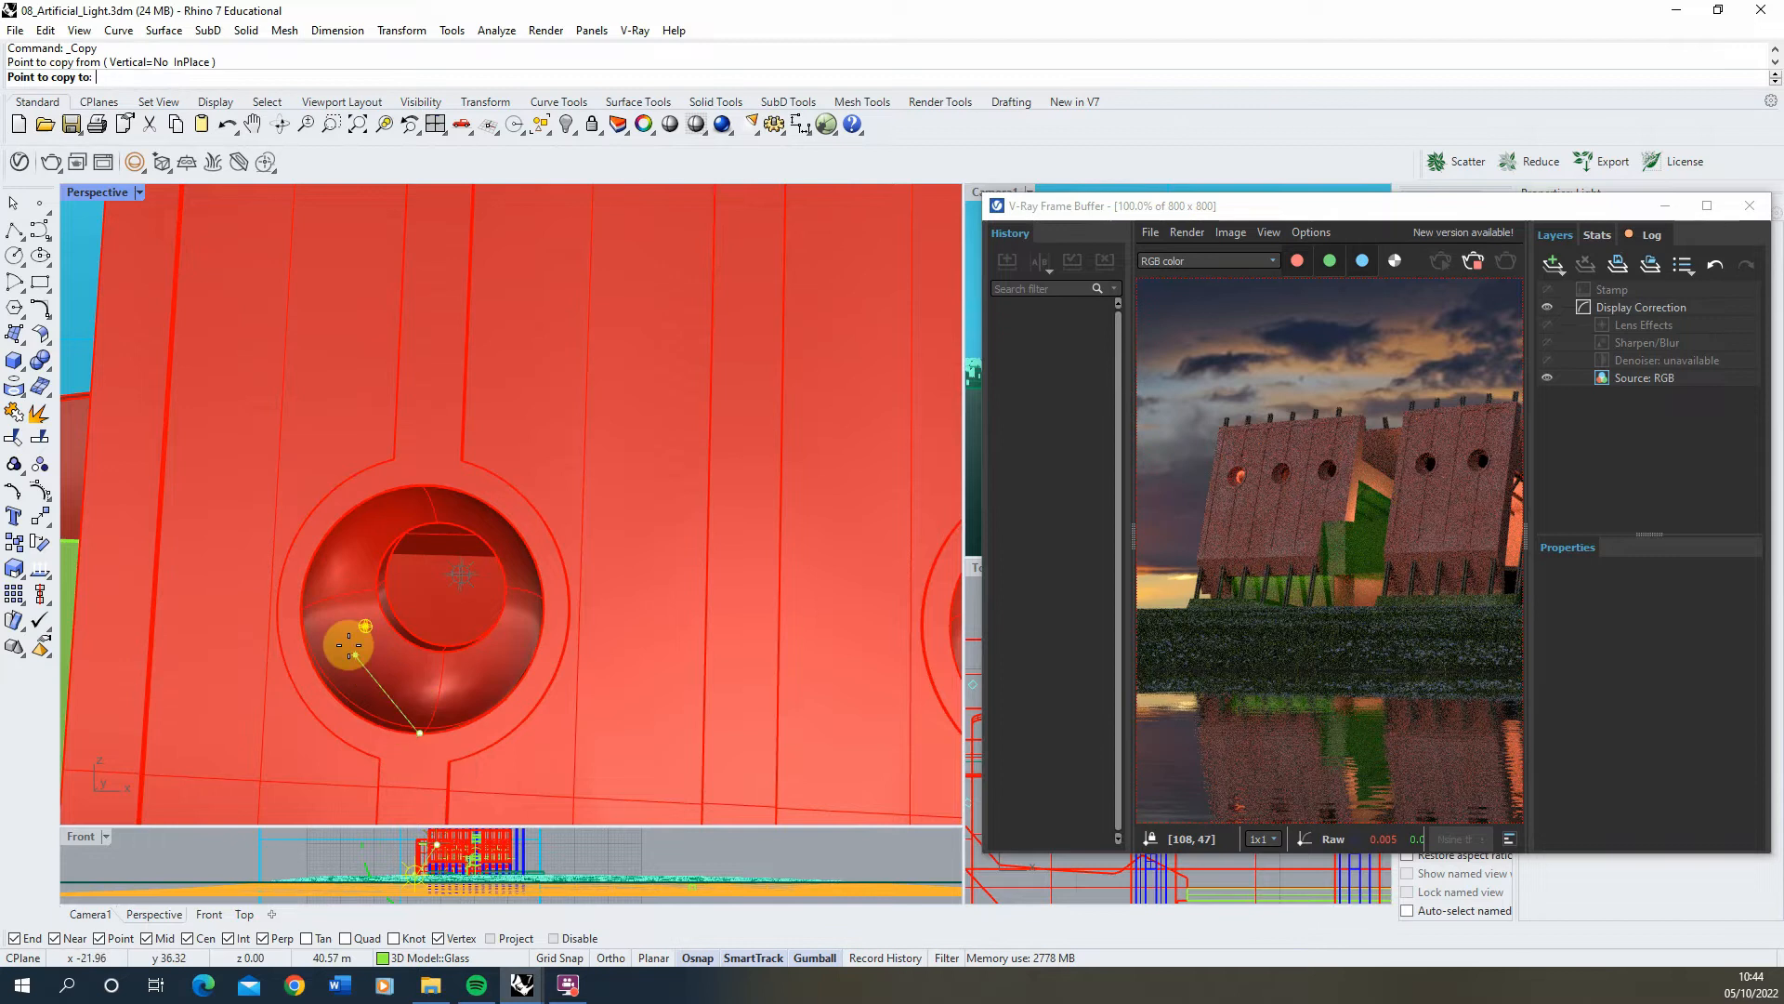
scroll(347, 629, "down", 3)
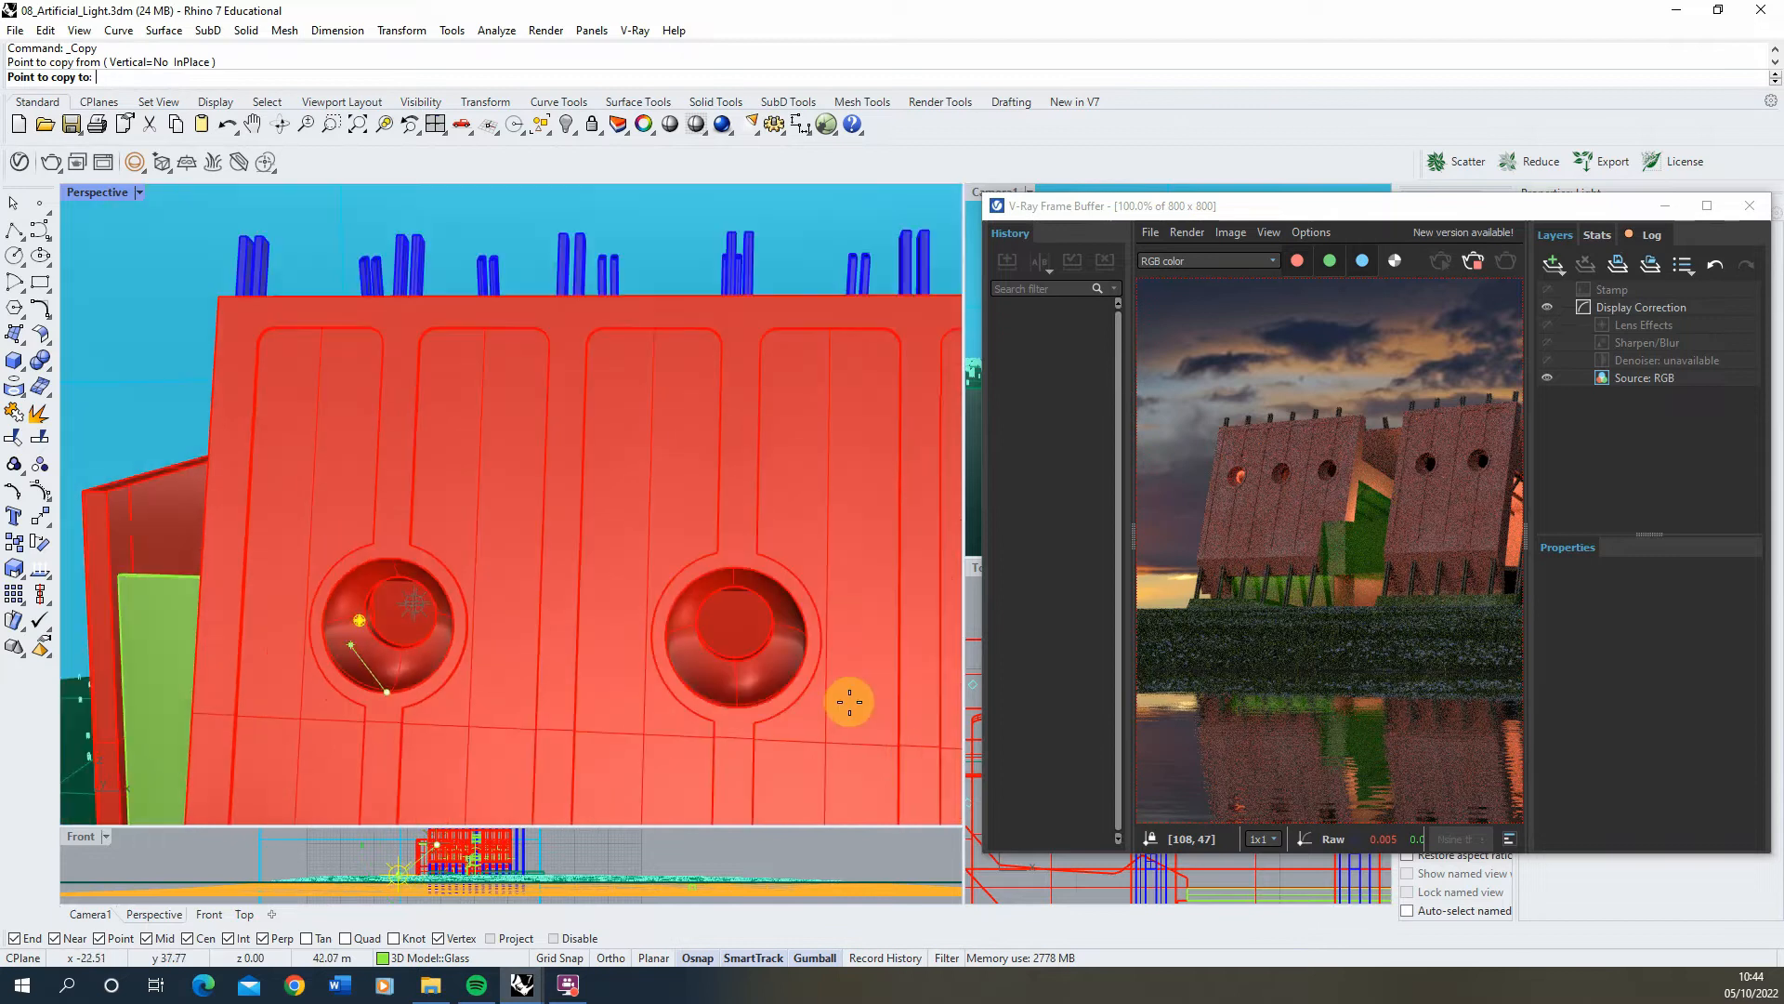
left_click(735, 710)
scroll(321, 590, "down", 3)
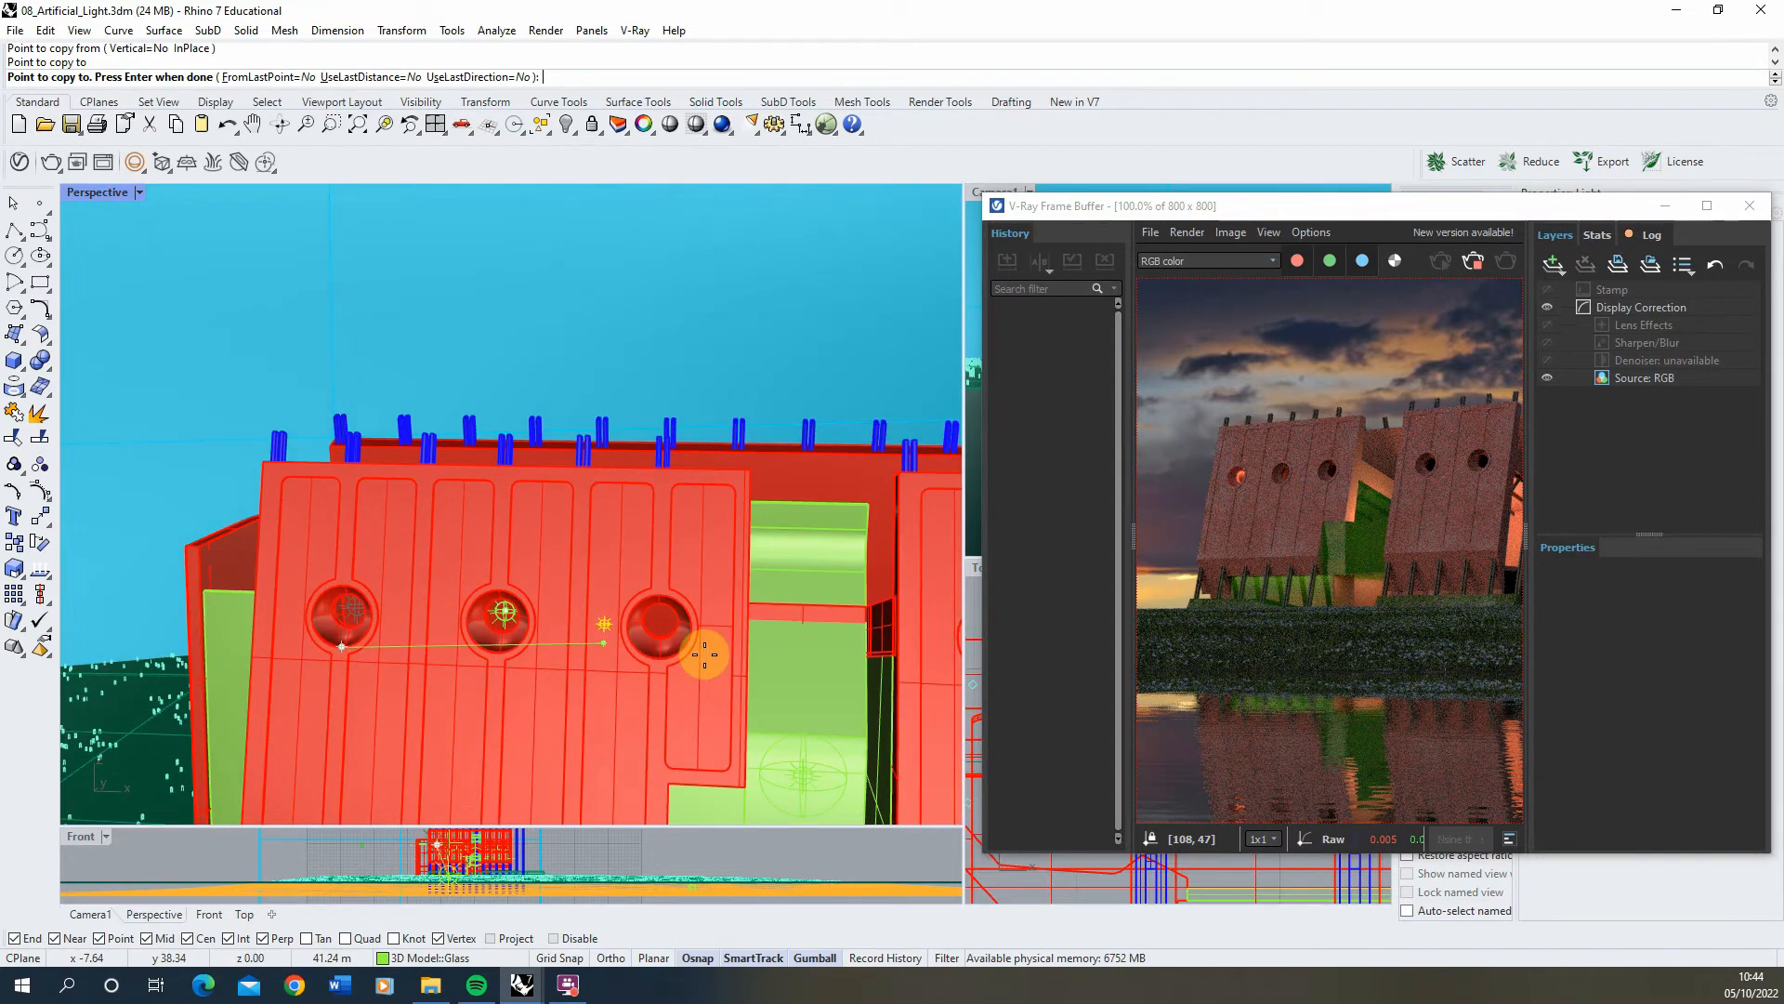
scroll(705, 654, "up", 2)
left_click(646, 659)
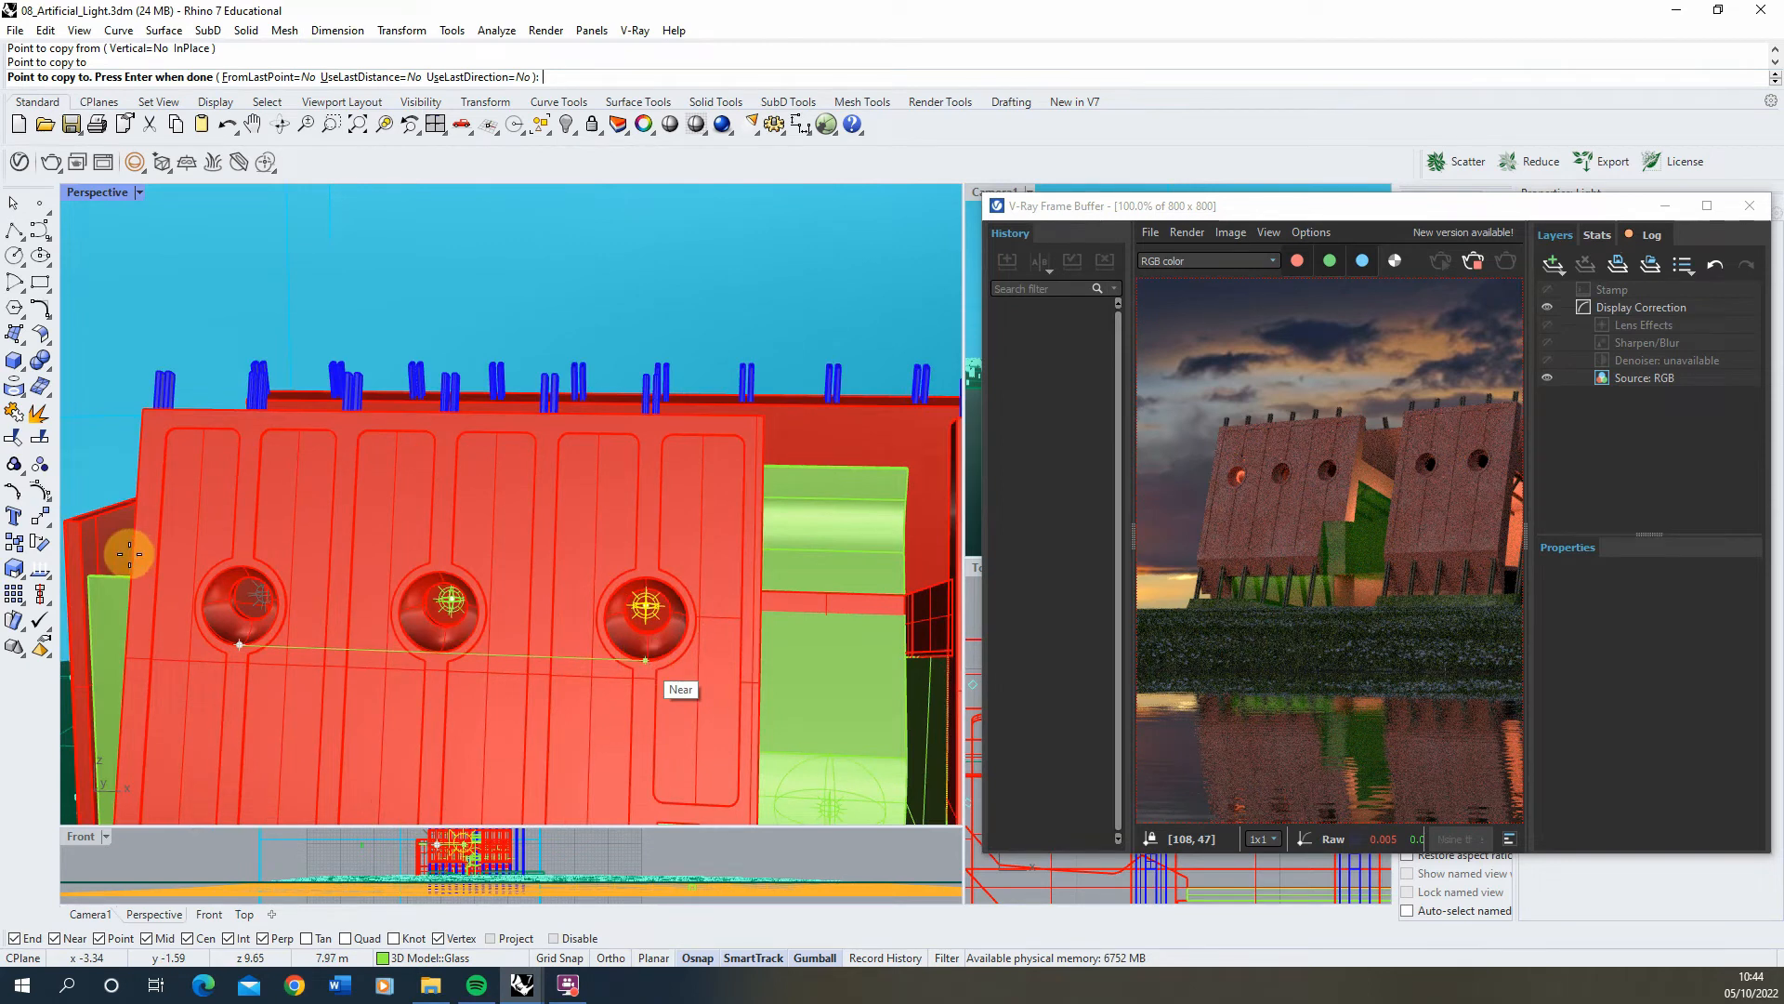
Step: Copy the Round Window light into both round openings of the second wall and finish the copy
scroll(134, 558, "down", 3)
scroll(798, 627, "up", 2)
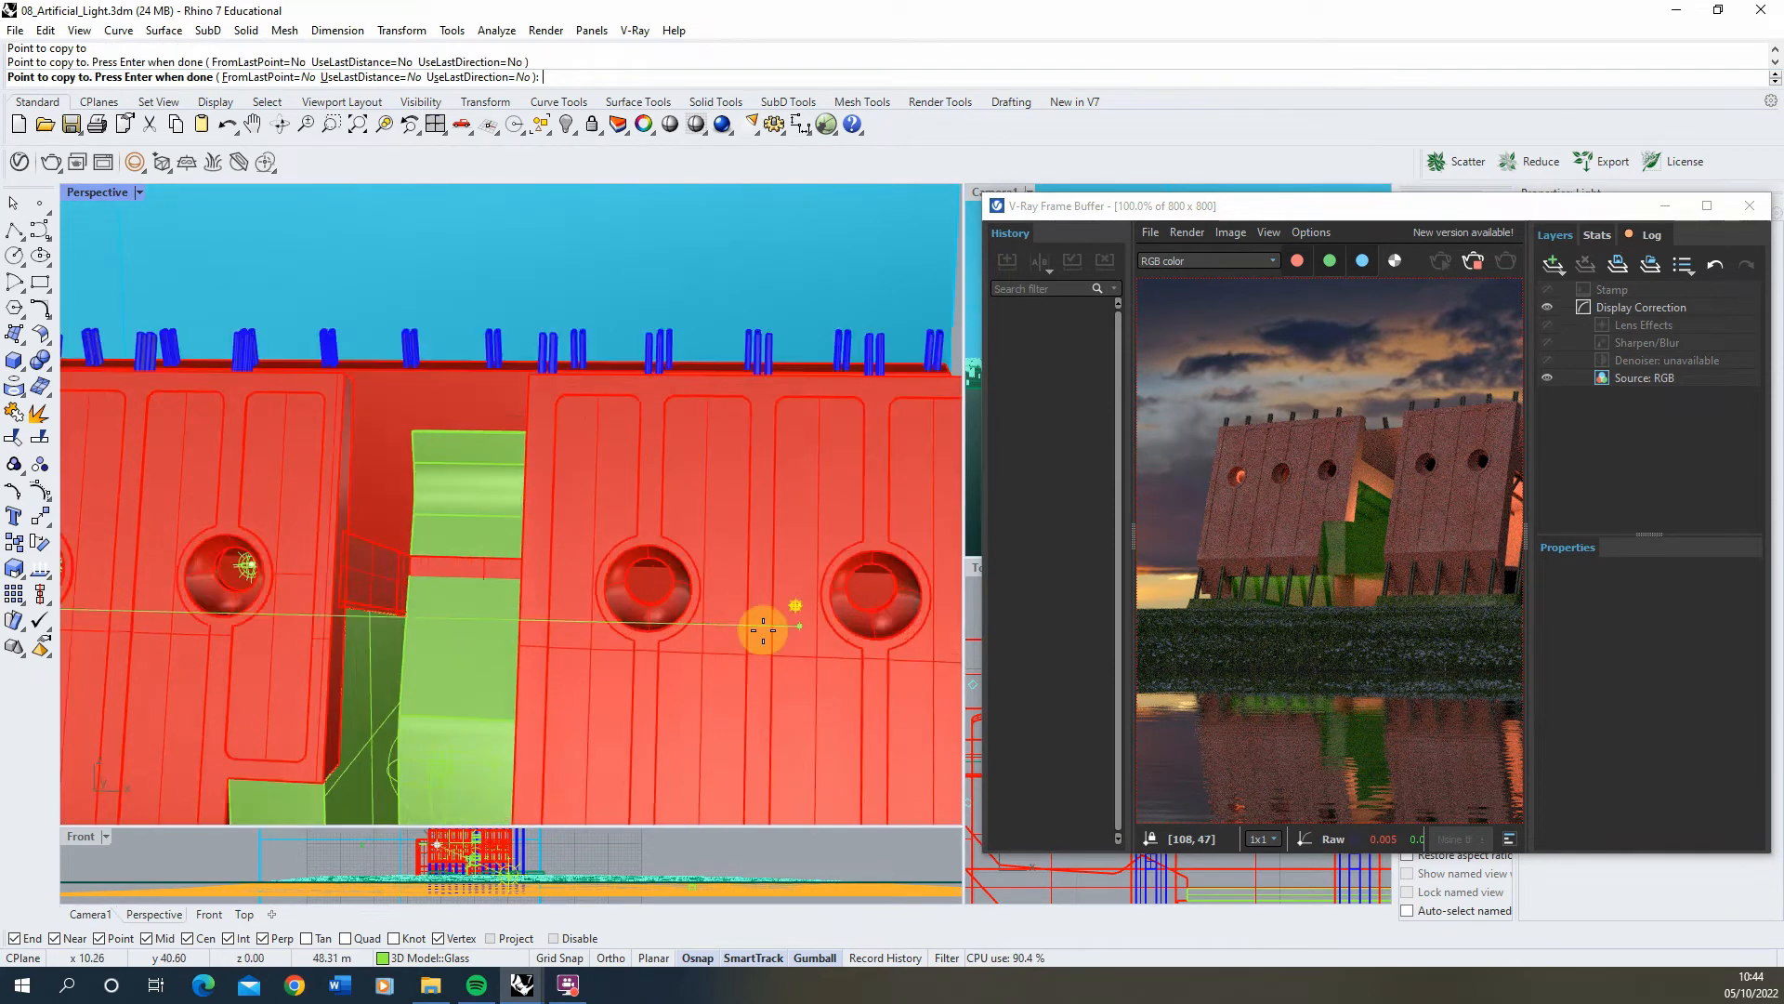
scroll(765, 625, "up", 2)
left_click(592, 628)
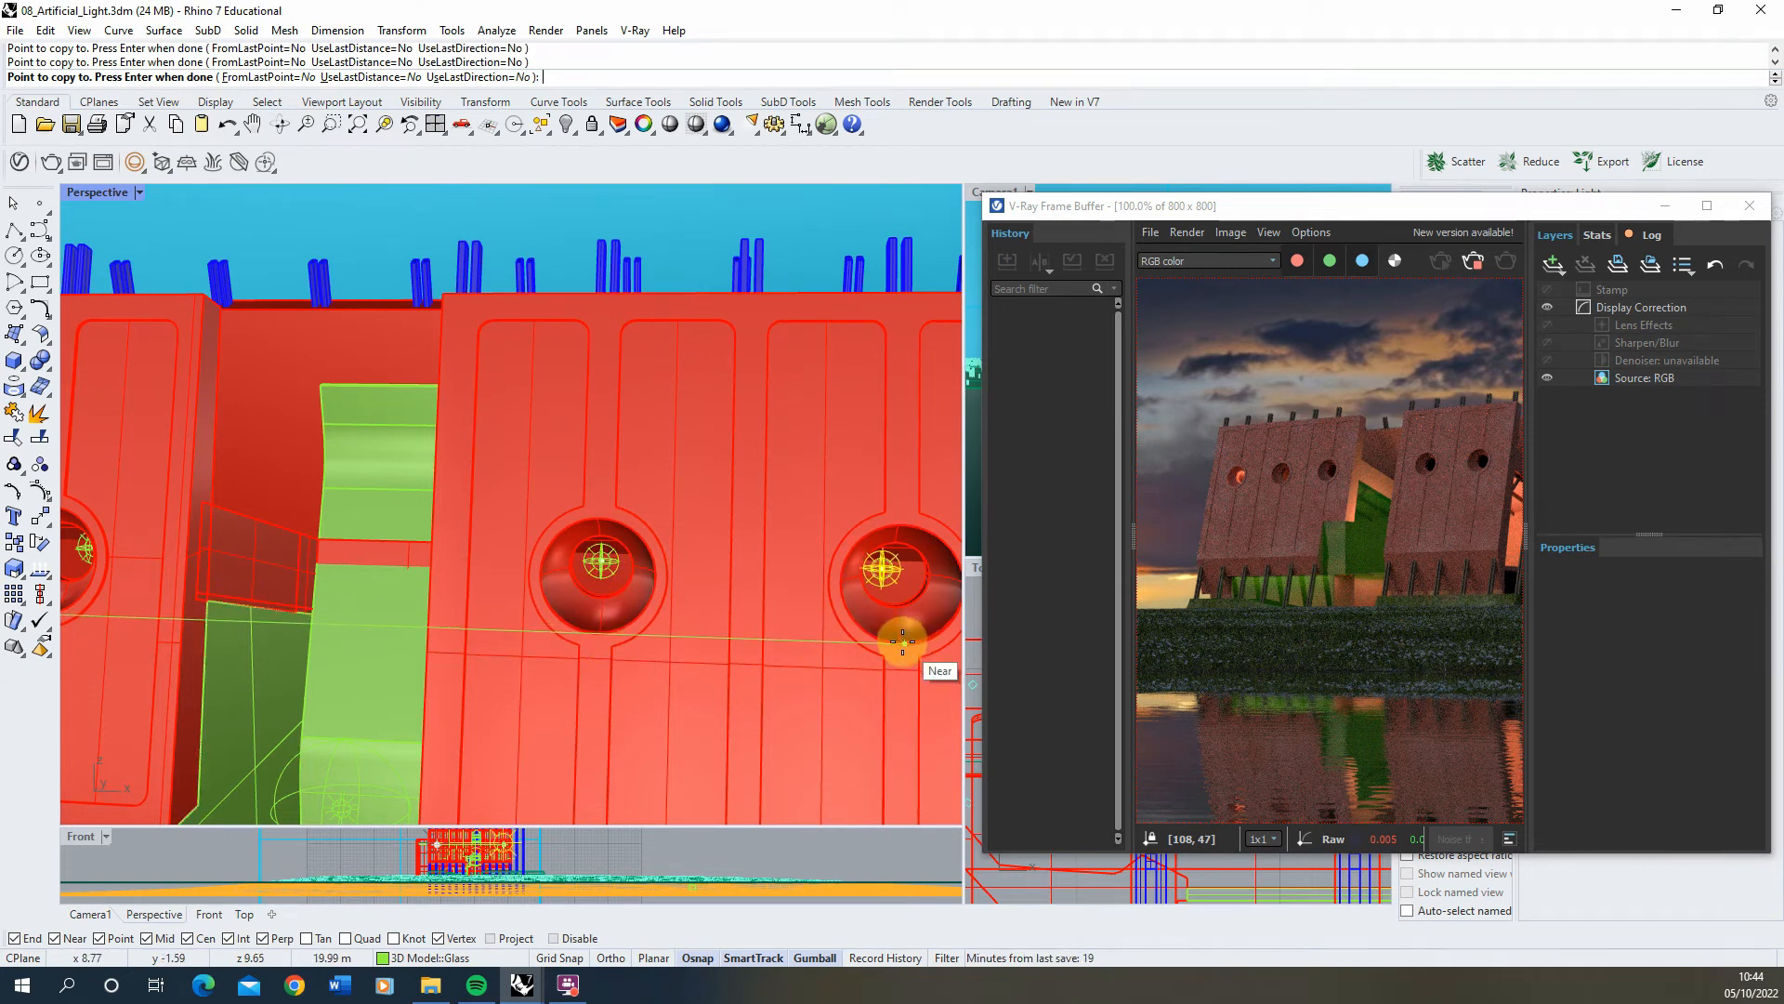
scroll(862, 586, "down", 5)
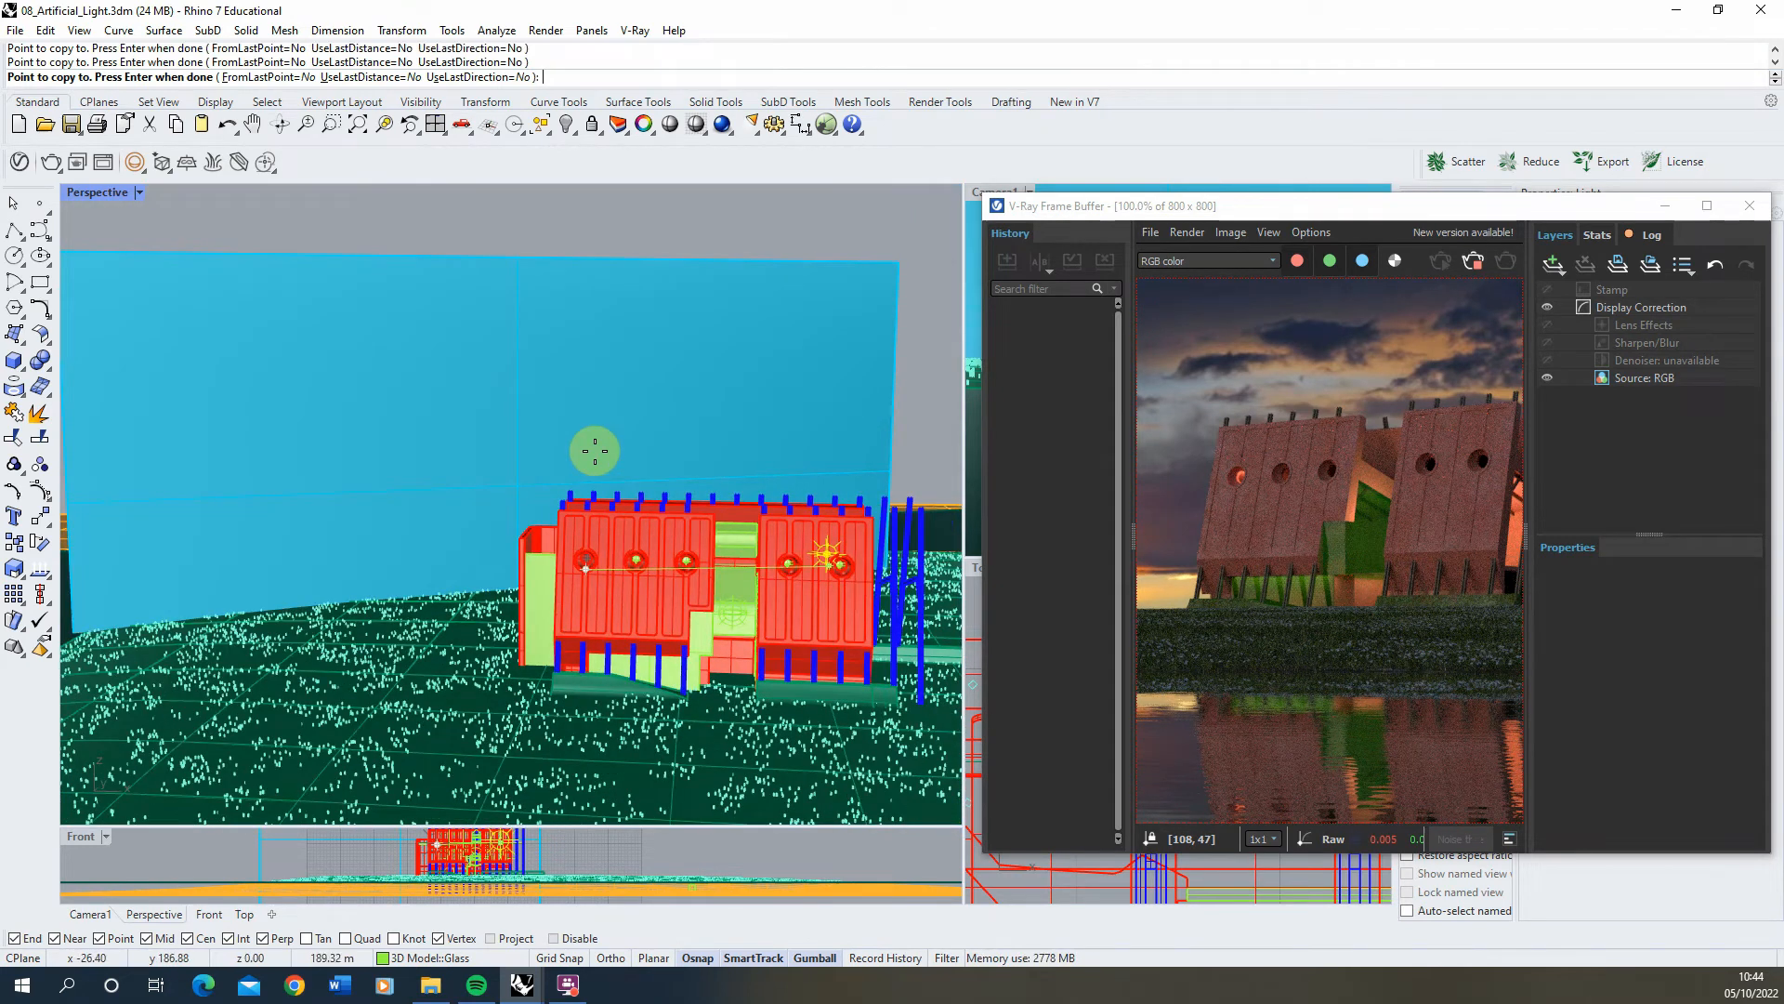
right_click(594, 451)
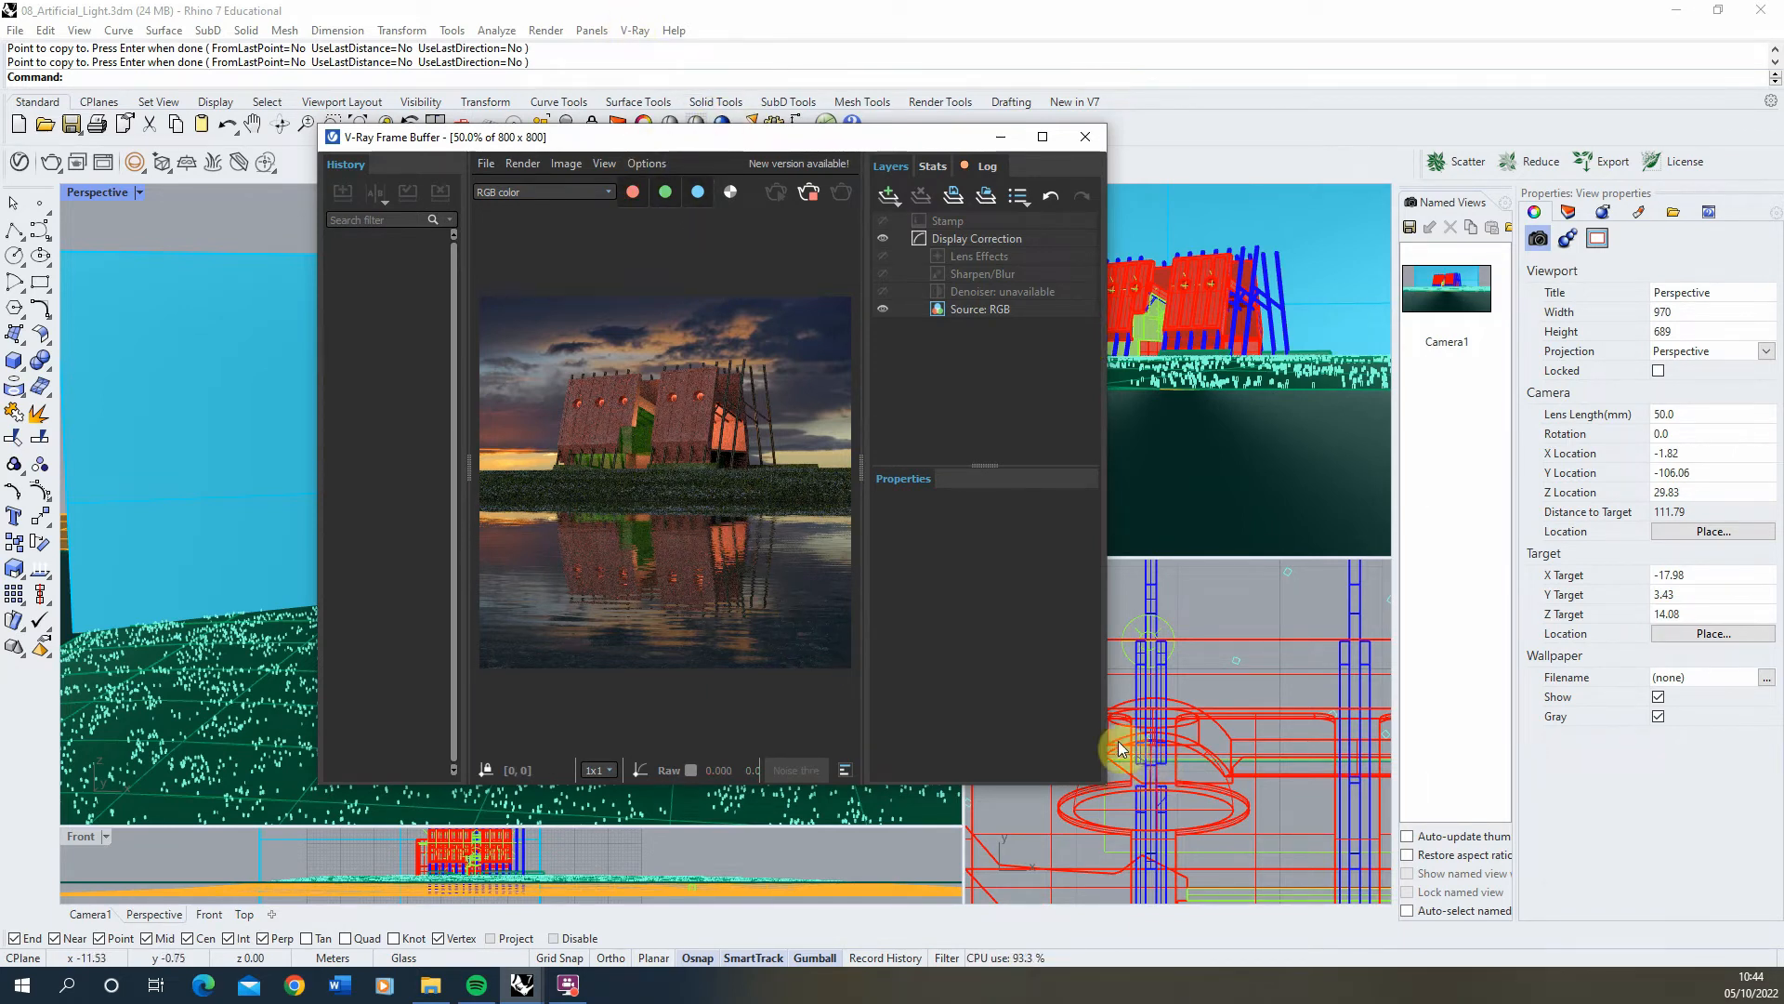
Step: Resize and reposition the V-Ray Frame Buffer beside the model and examine the round openings in the full render
left_click_drag(1127, 737, 1415, 730)
scroll(919, 554, "down", 2)
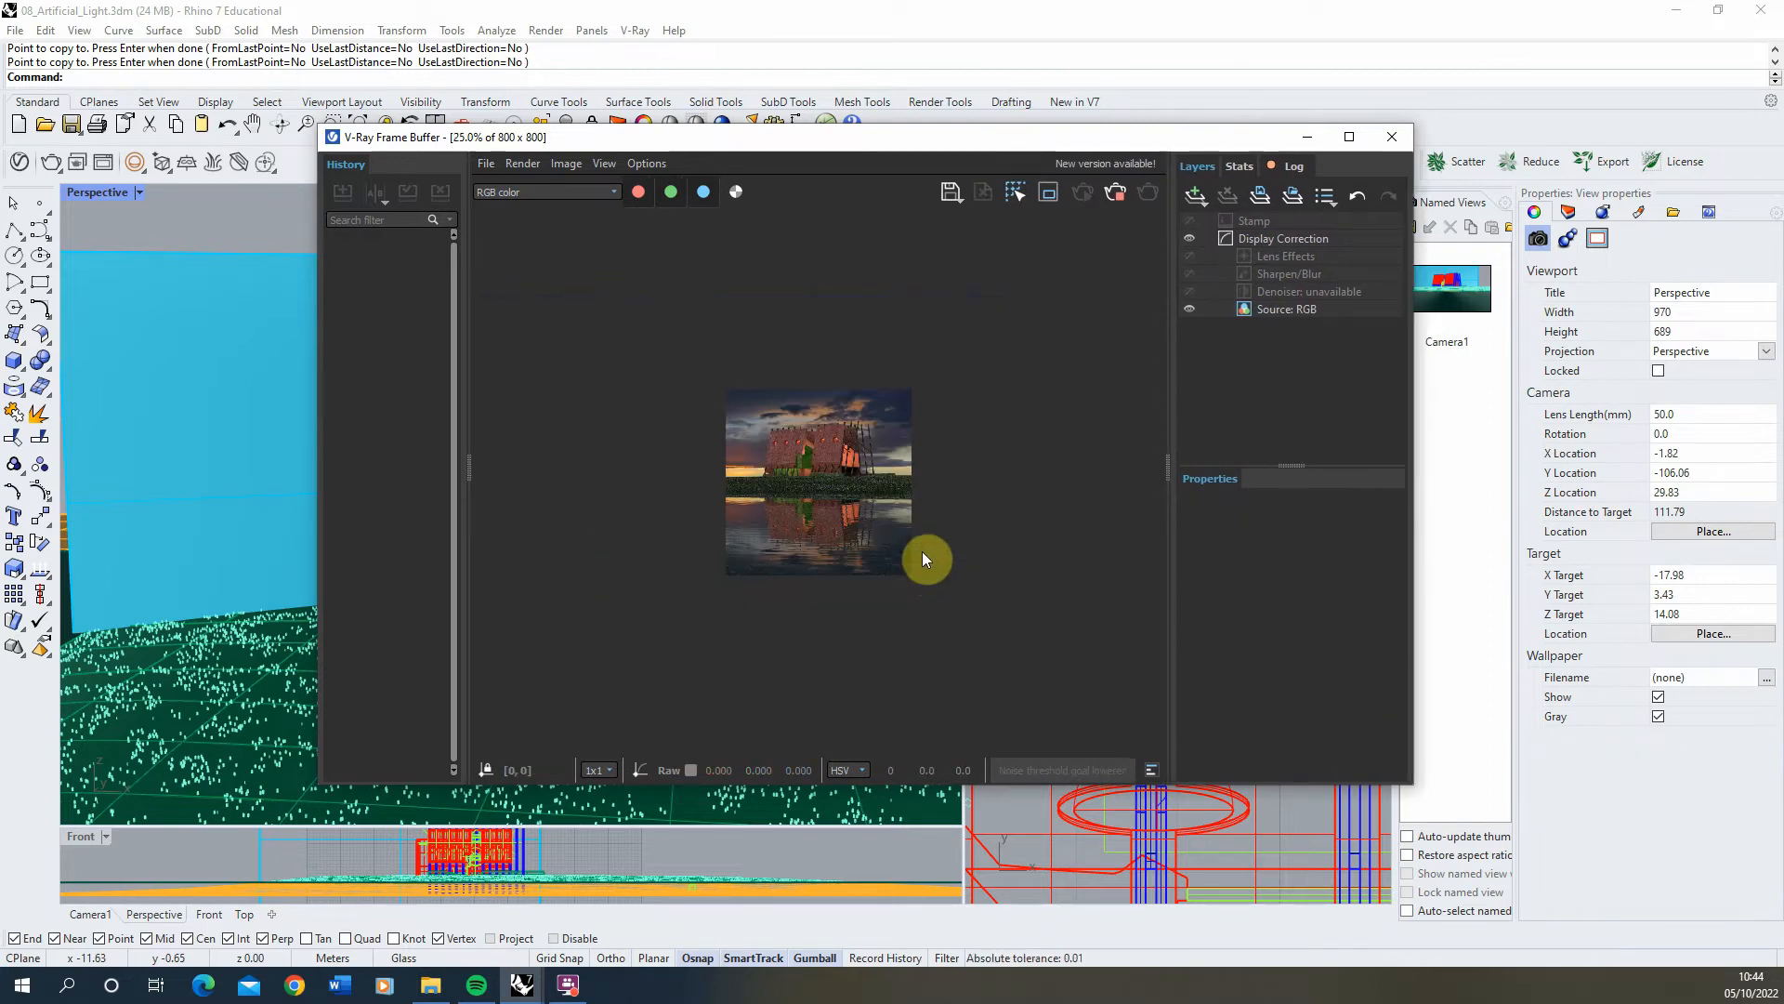
scroll(920, 551, "up", 2)
scroll(929, 565, "down", 1)
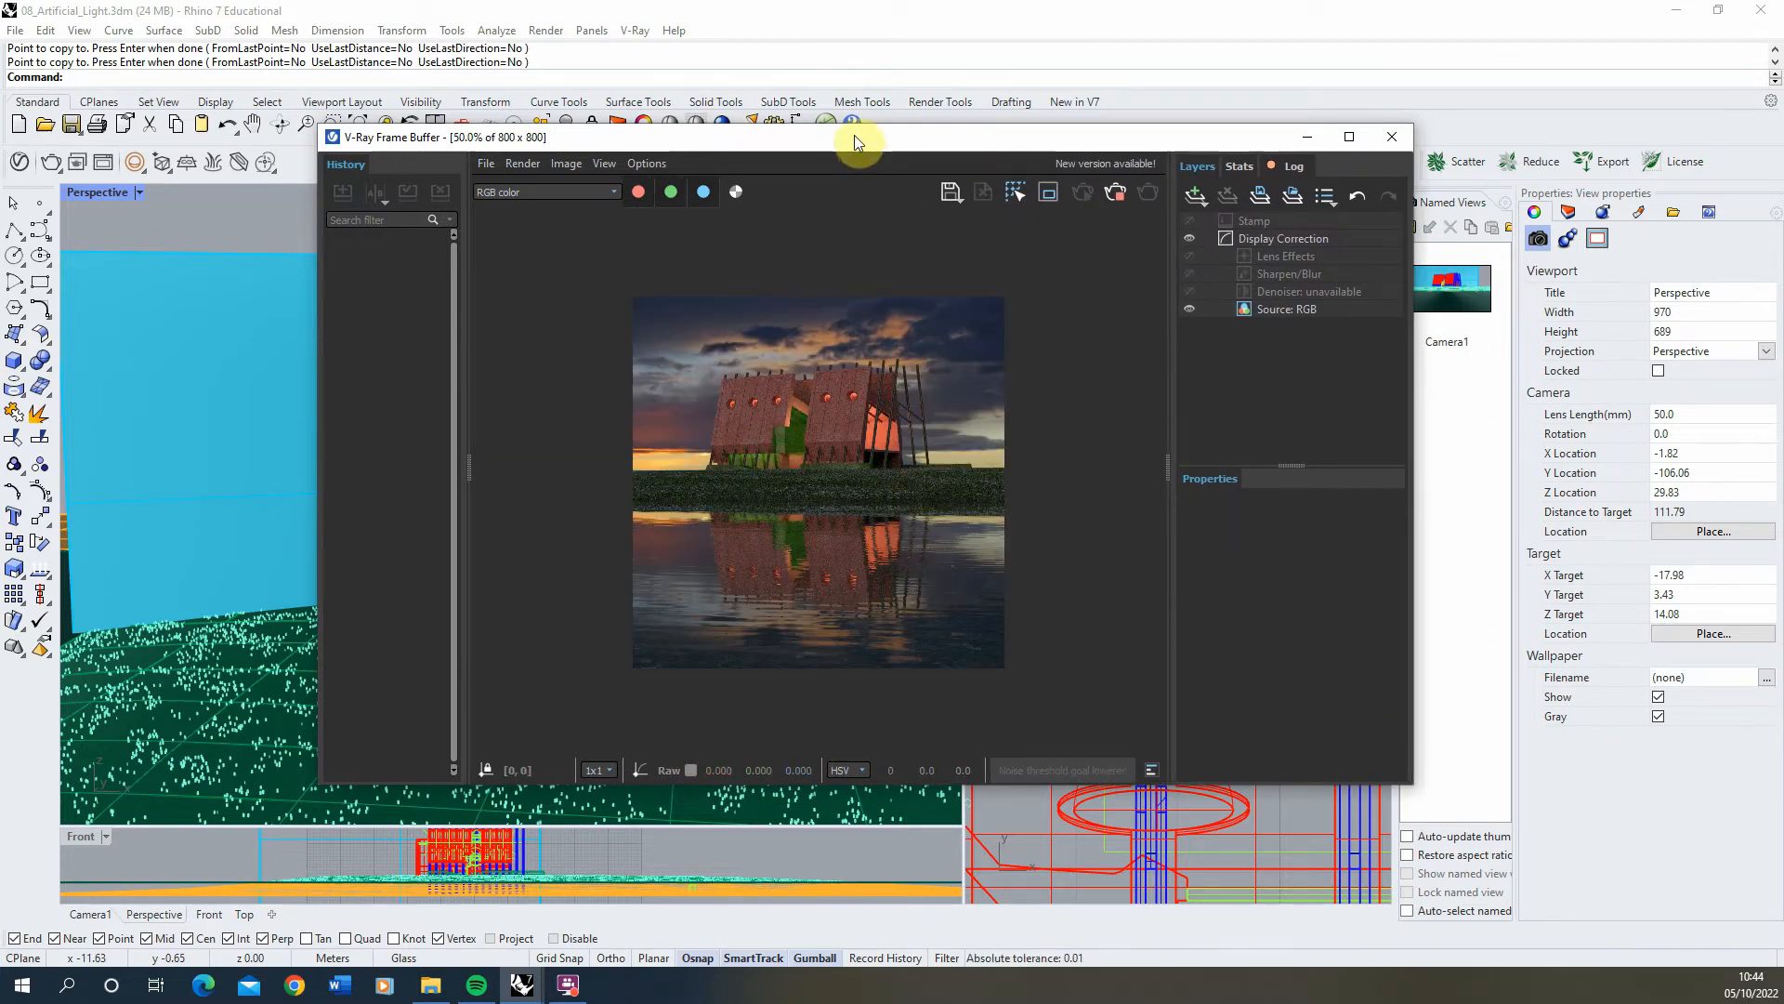
left_click_drag(855, 136, 1084, 202)
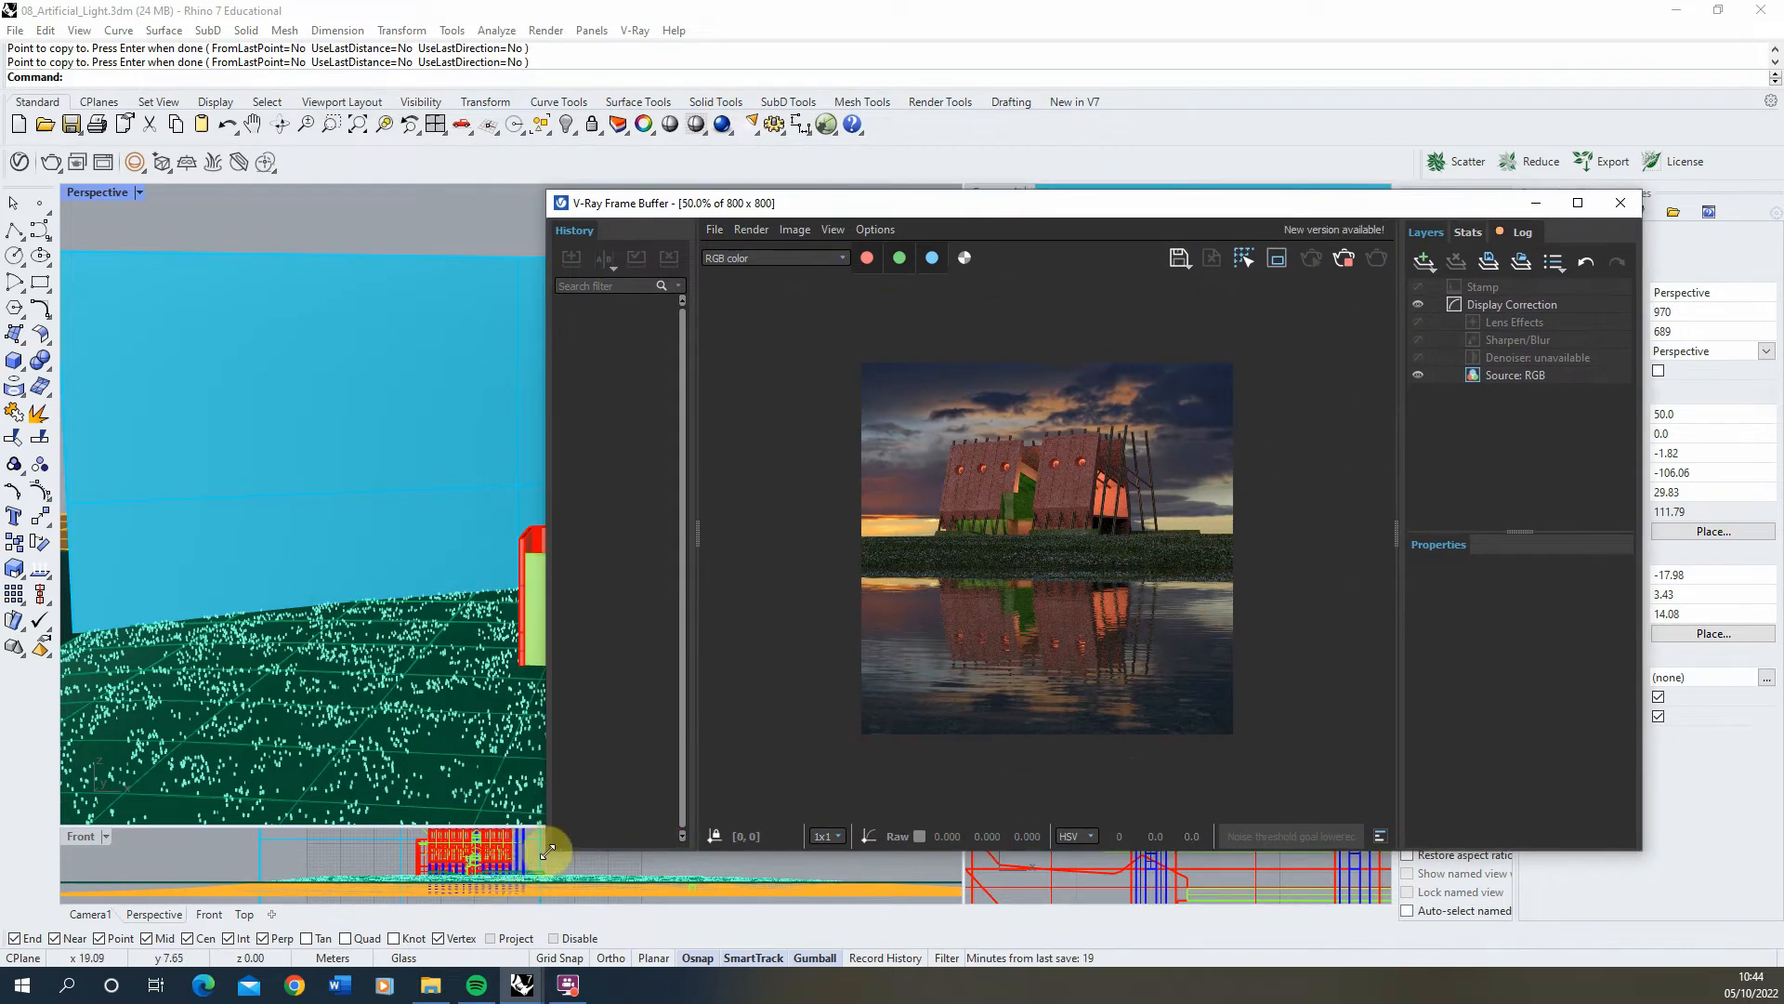
left_click_drag(548, 851, 549, 826)
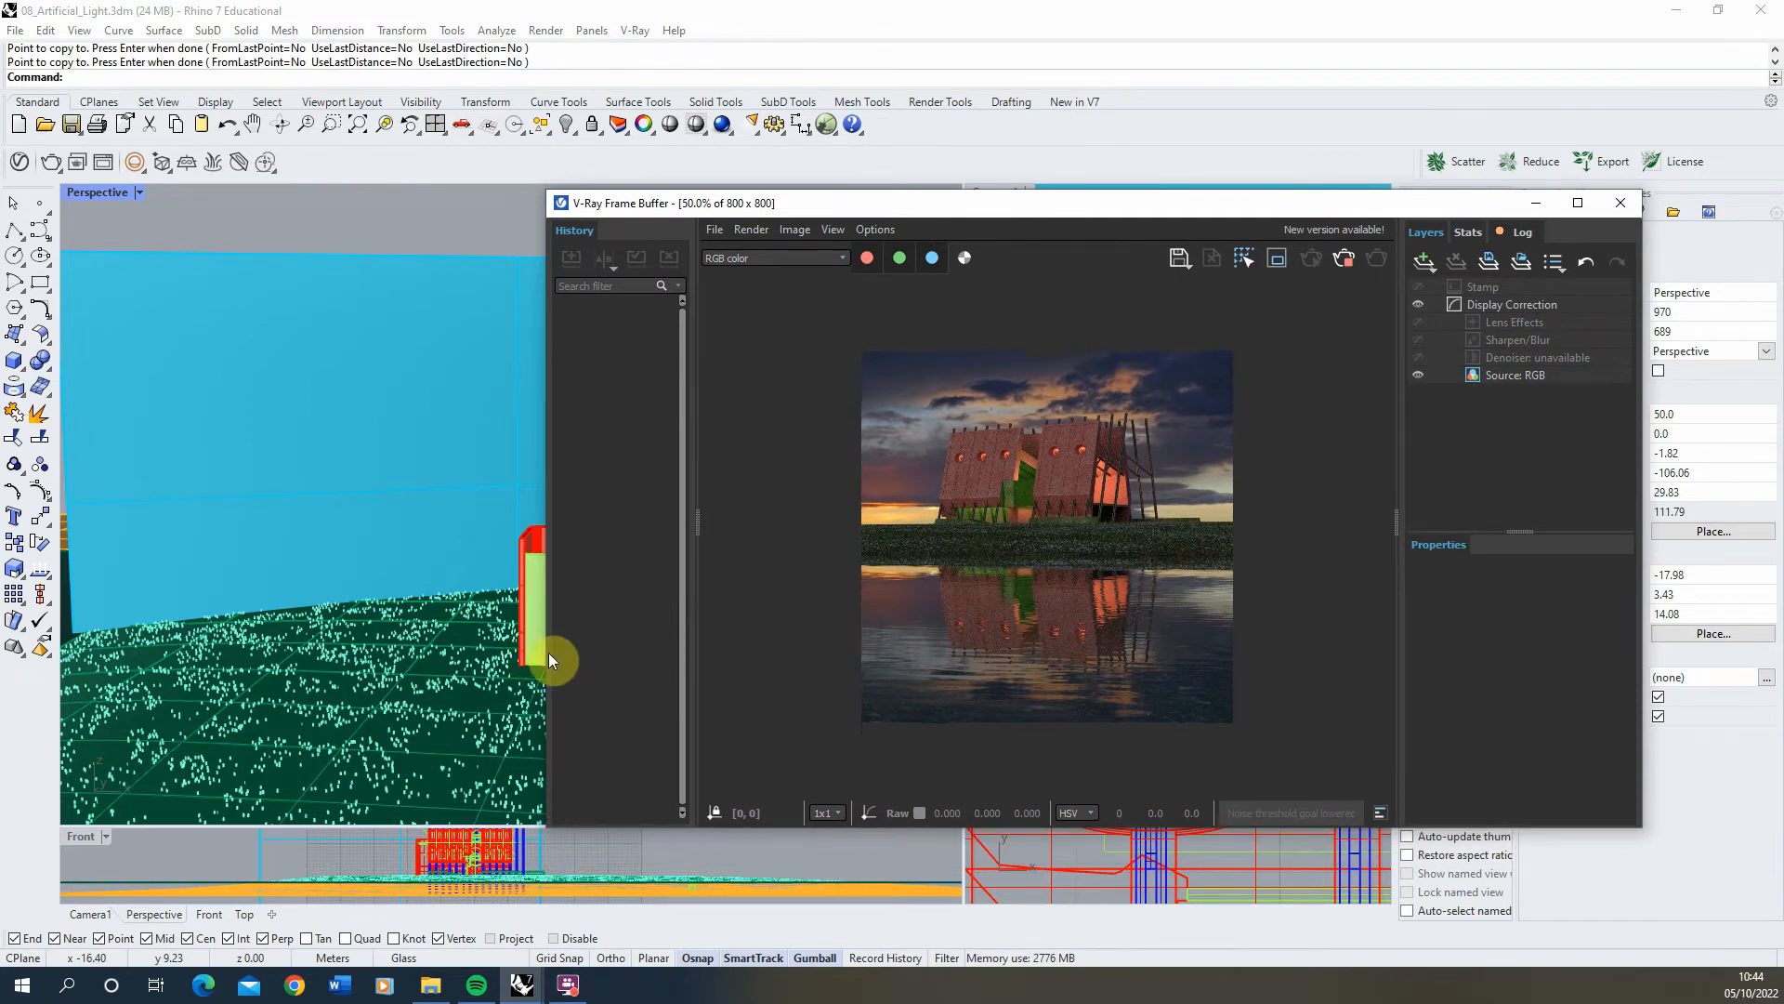
left_click_drag(546, 658, 701, 657)
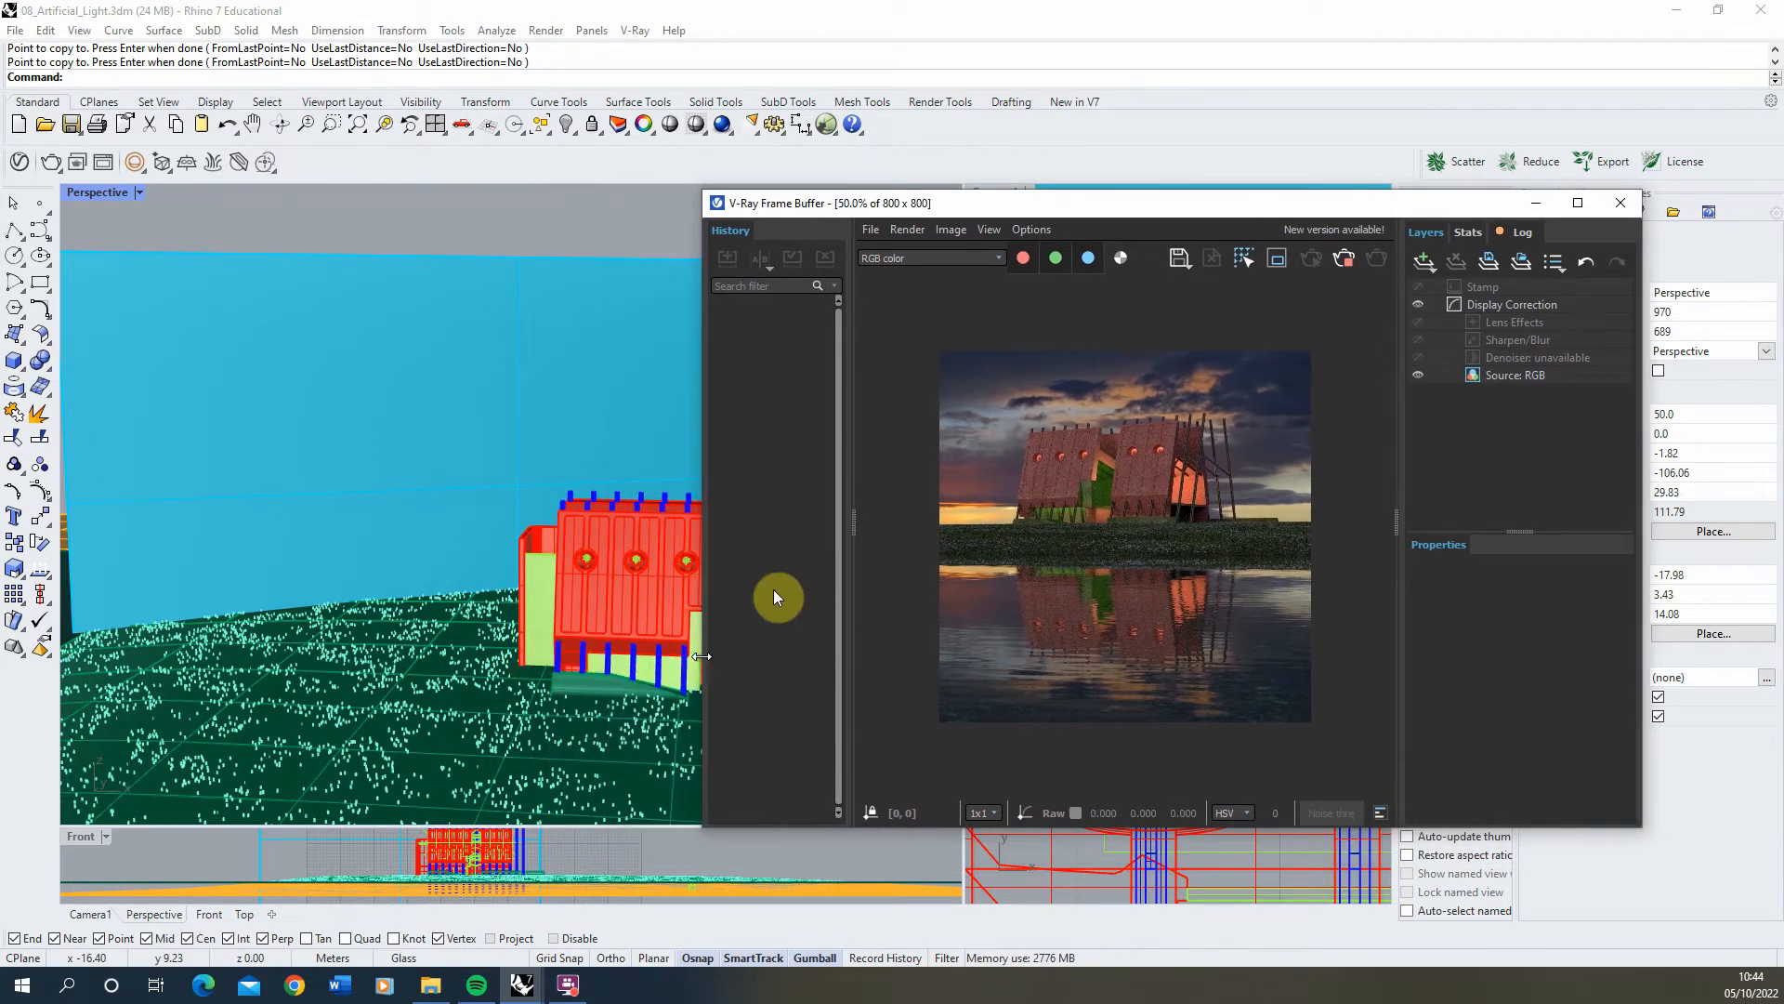
Step: Set the environment background intensity to 0.1 in the V-Ray render settings
left_click(18, 162)
left_click_drag(275, 186, 227, 189)
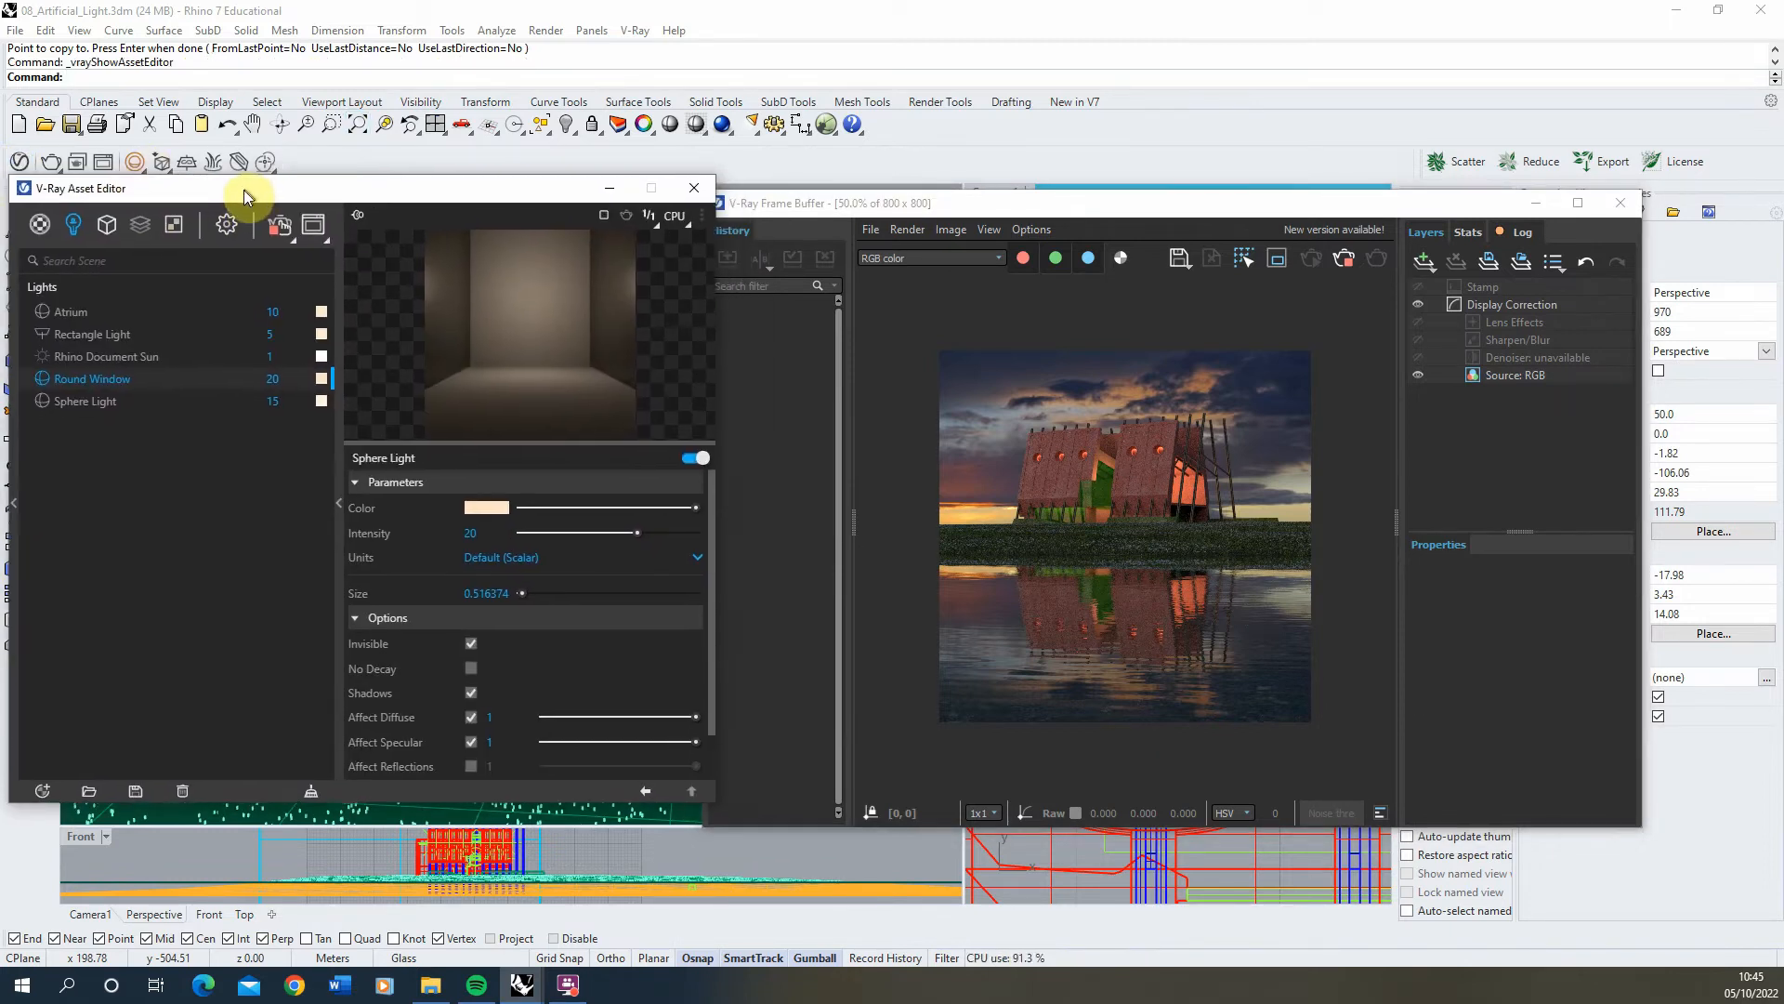
left_click_drag(942, 206, 1034, 192)
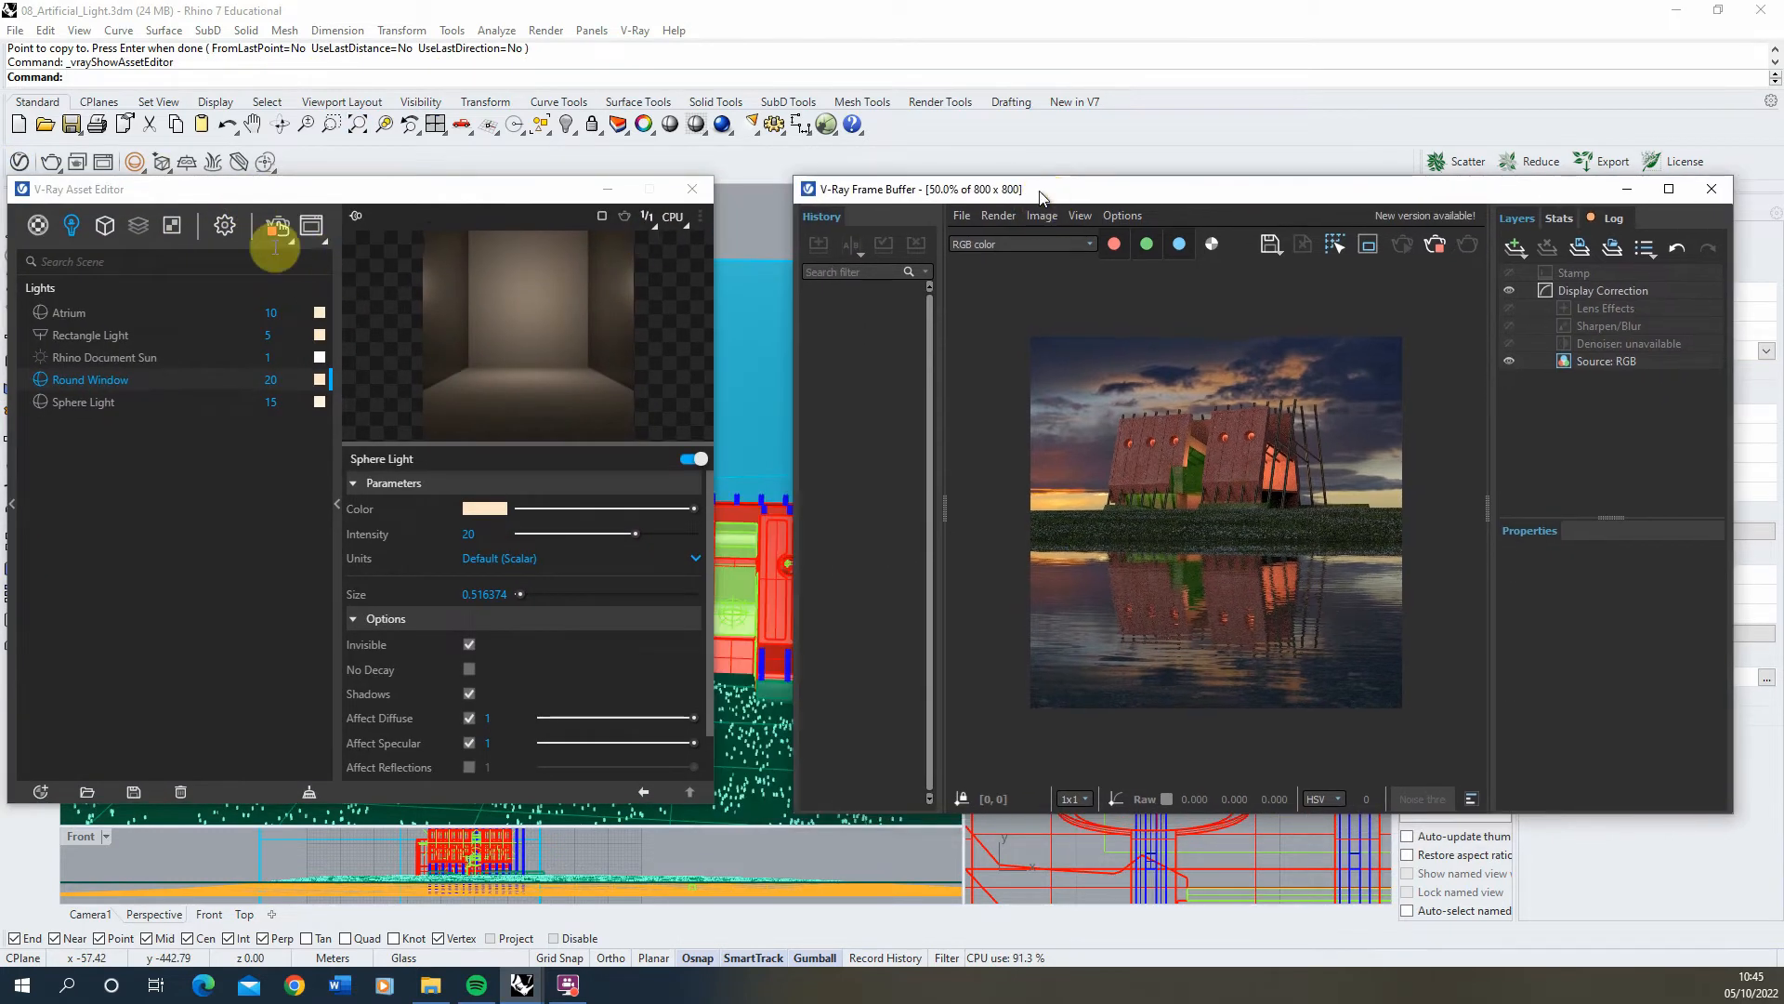
left_click(224, 225)
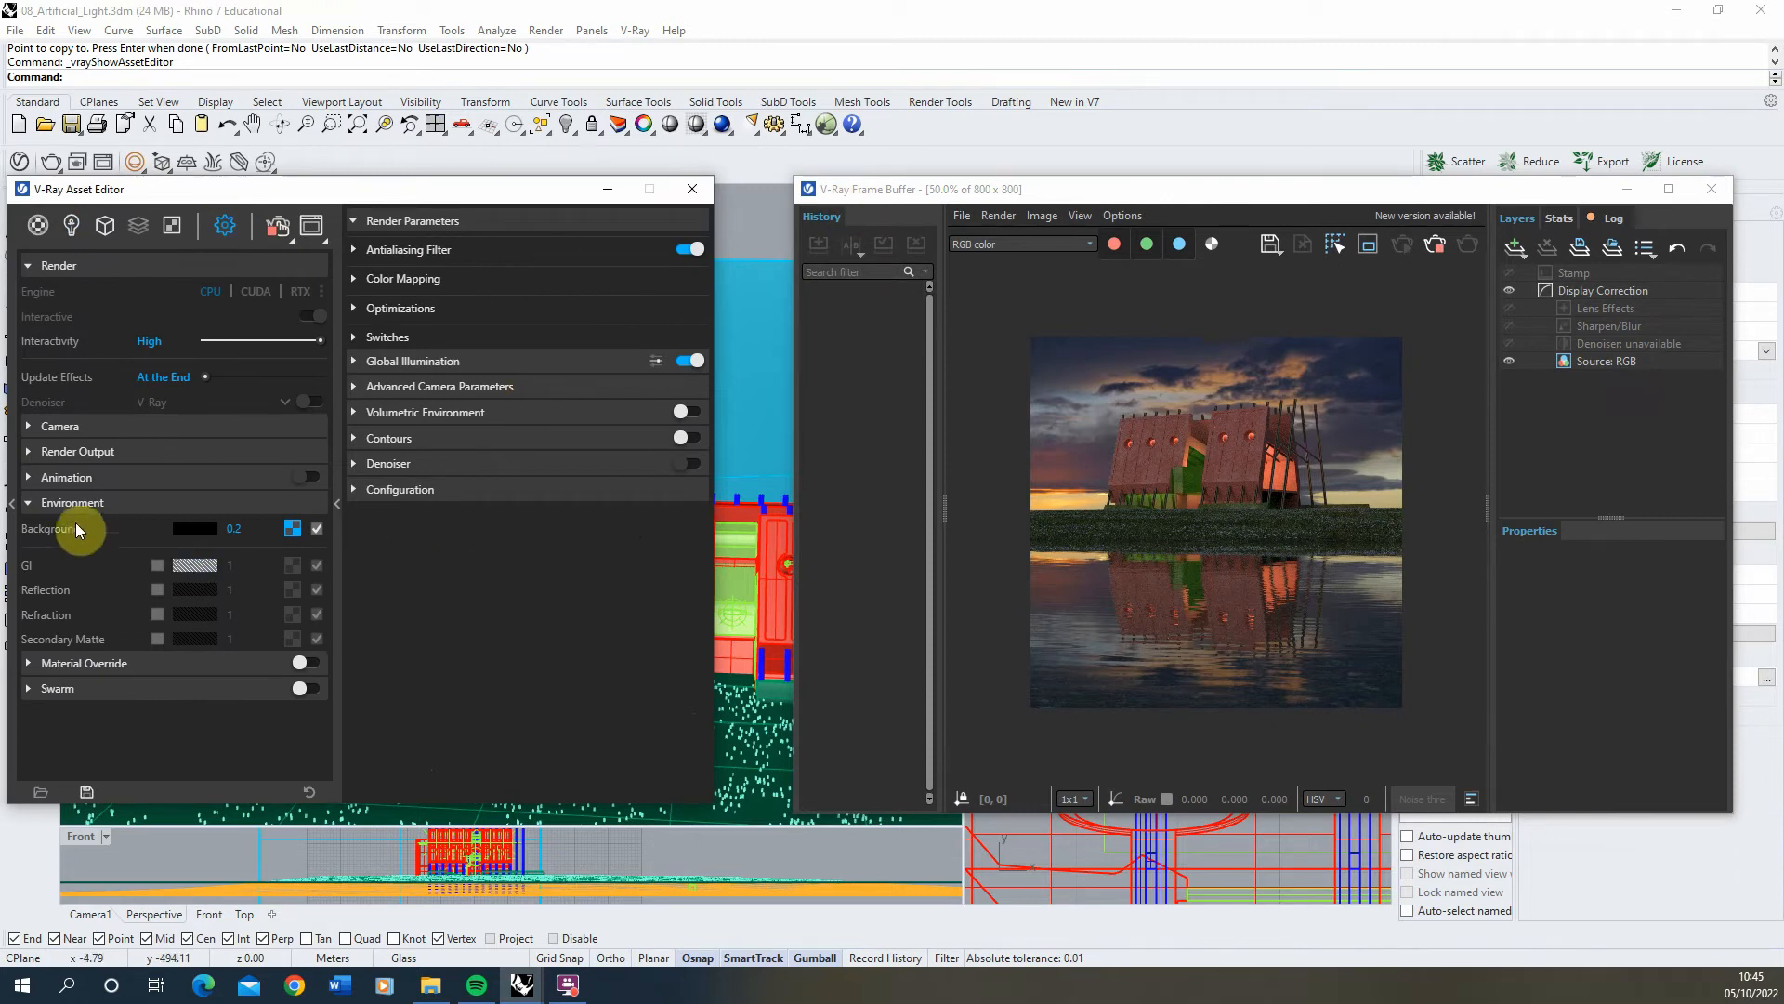
double_click(240, 538)
key("Return")
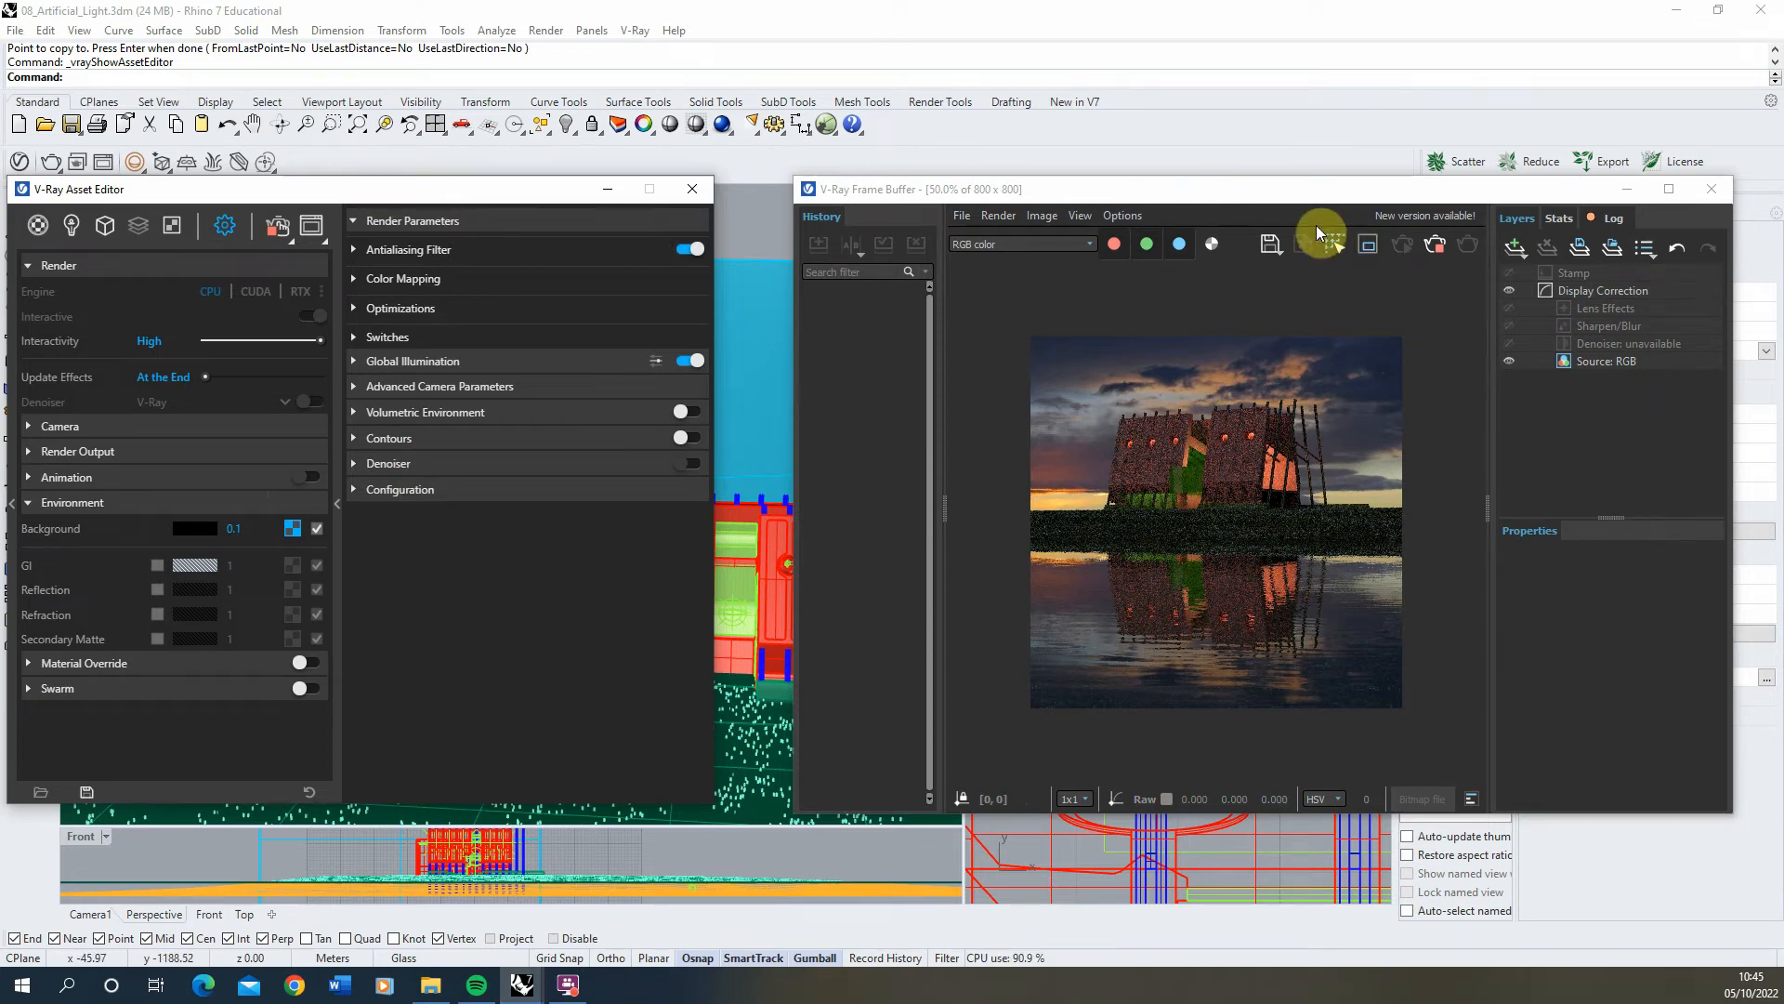
Step: Place a large V-Ray sphere light on the grass bank in front of the building, beyond its blue-columned end
left_click(608, 197)
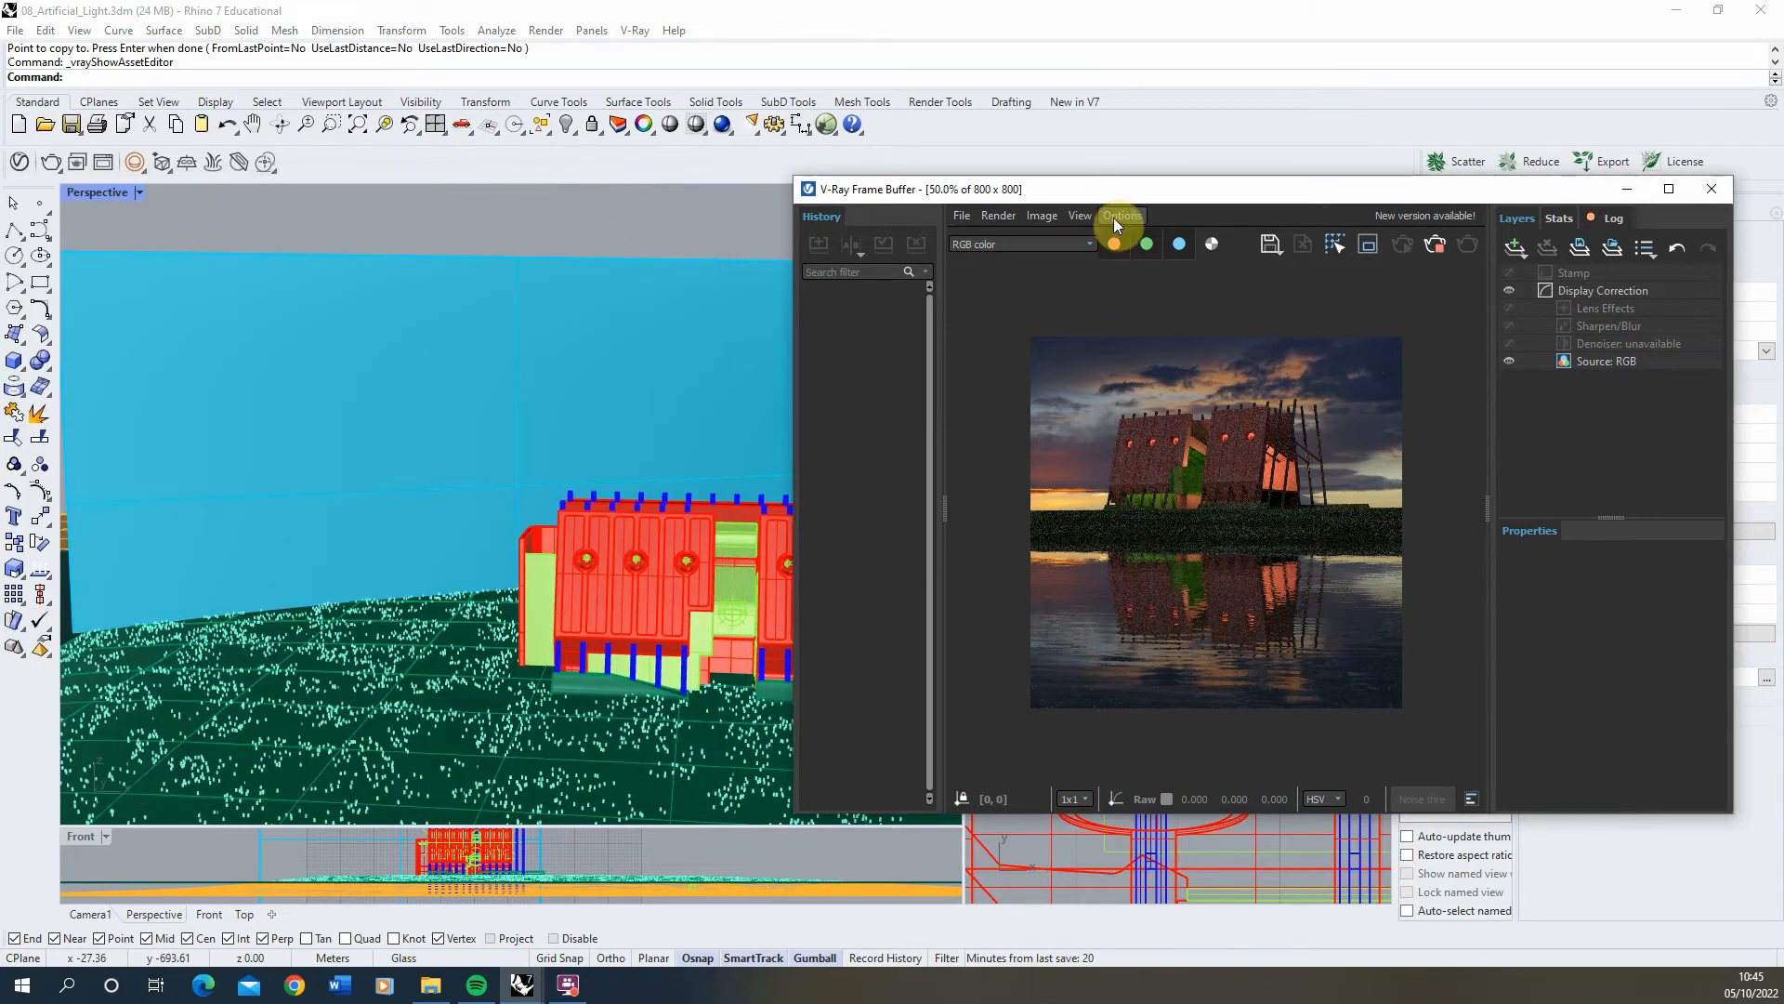
left_click_drag(1095, 186, 1247, 212)
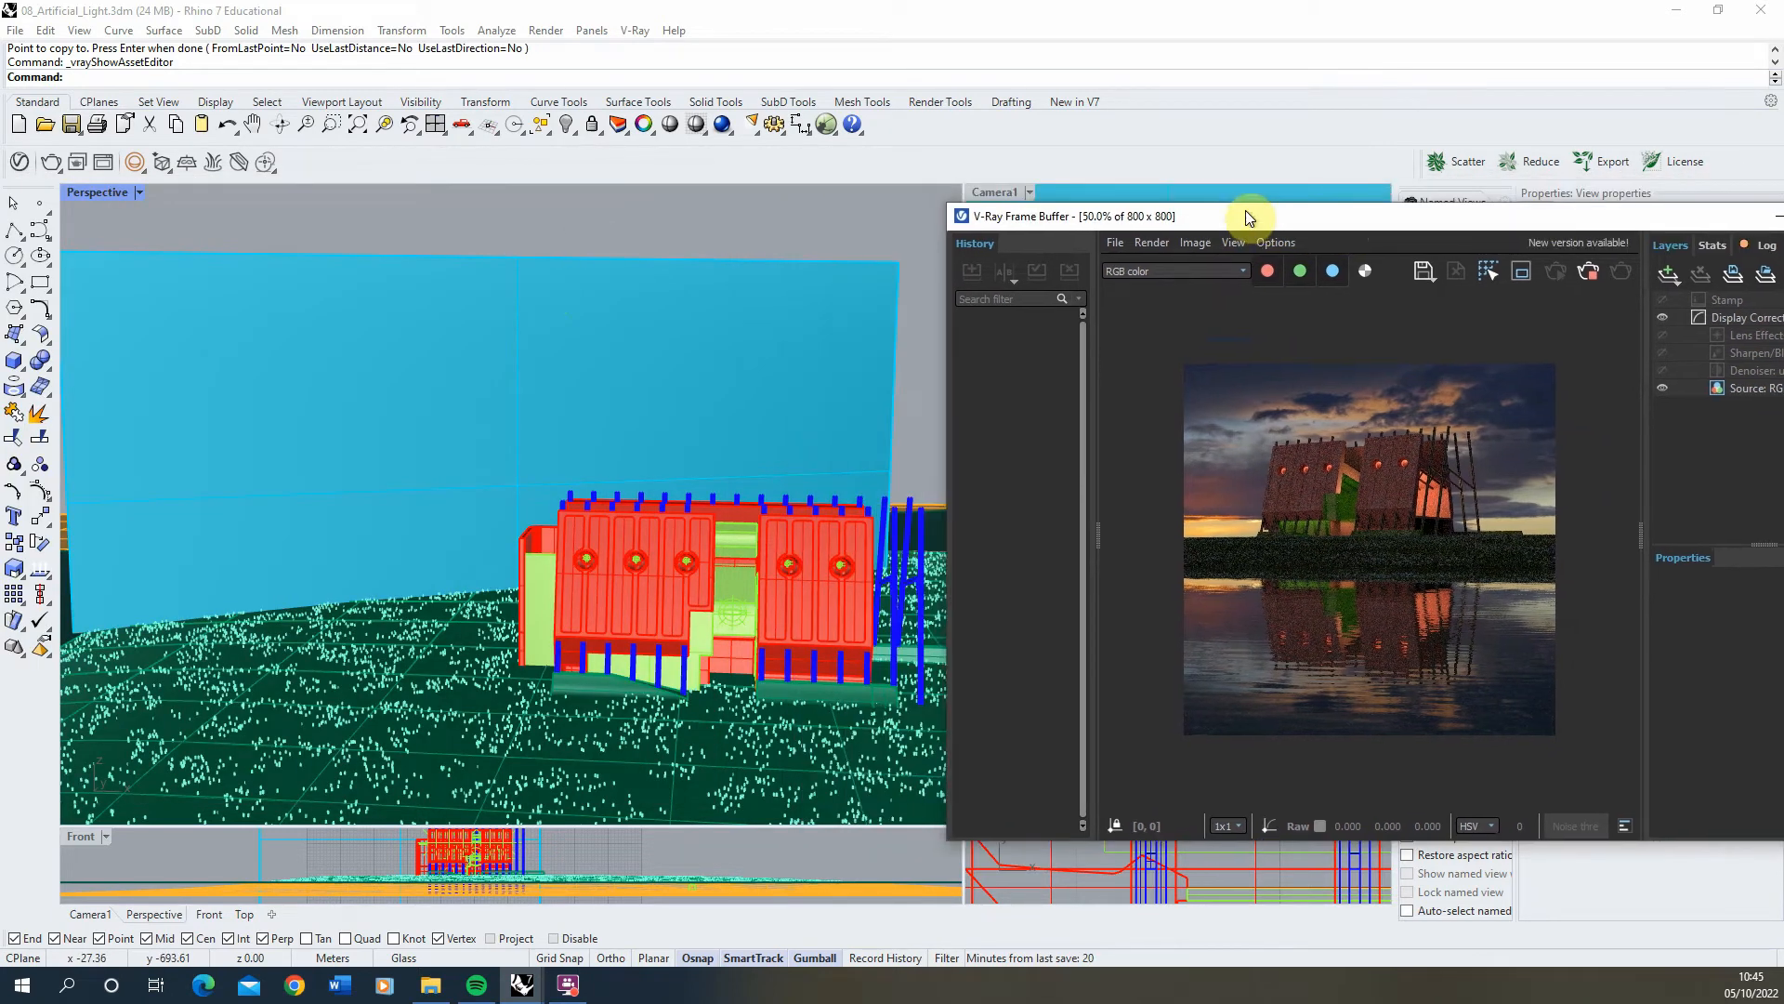
left_click(140, 167)
scroll(370, 451, "down", 8)
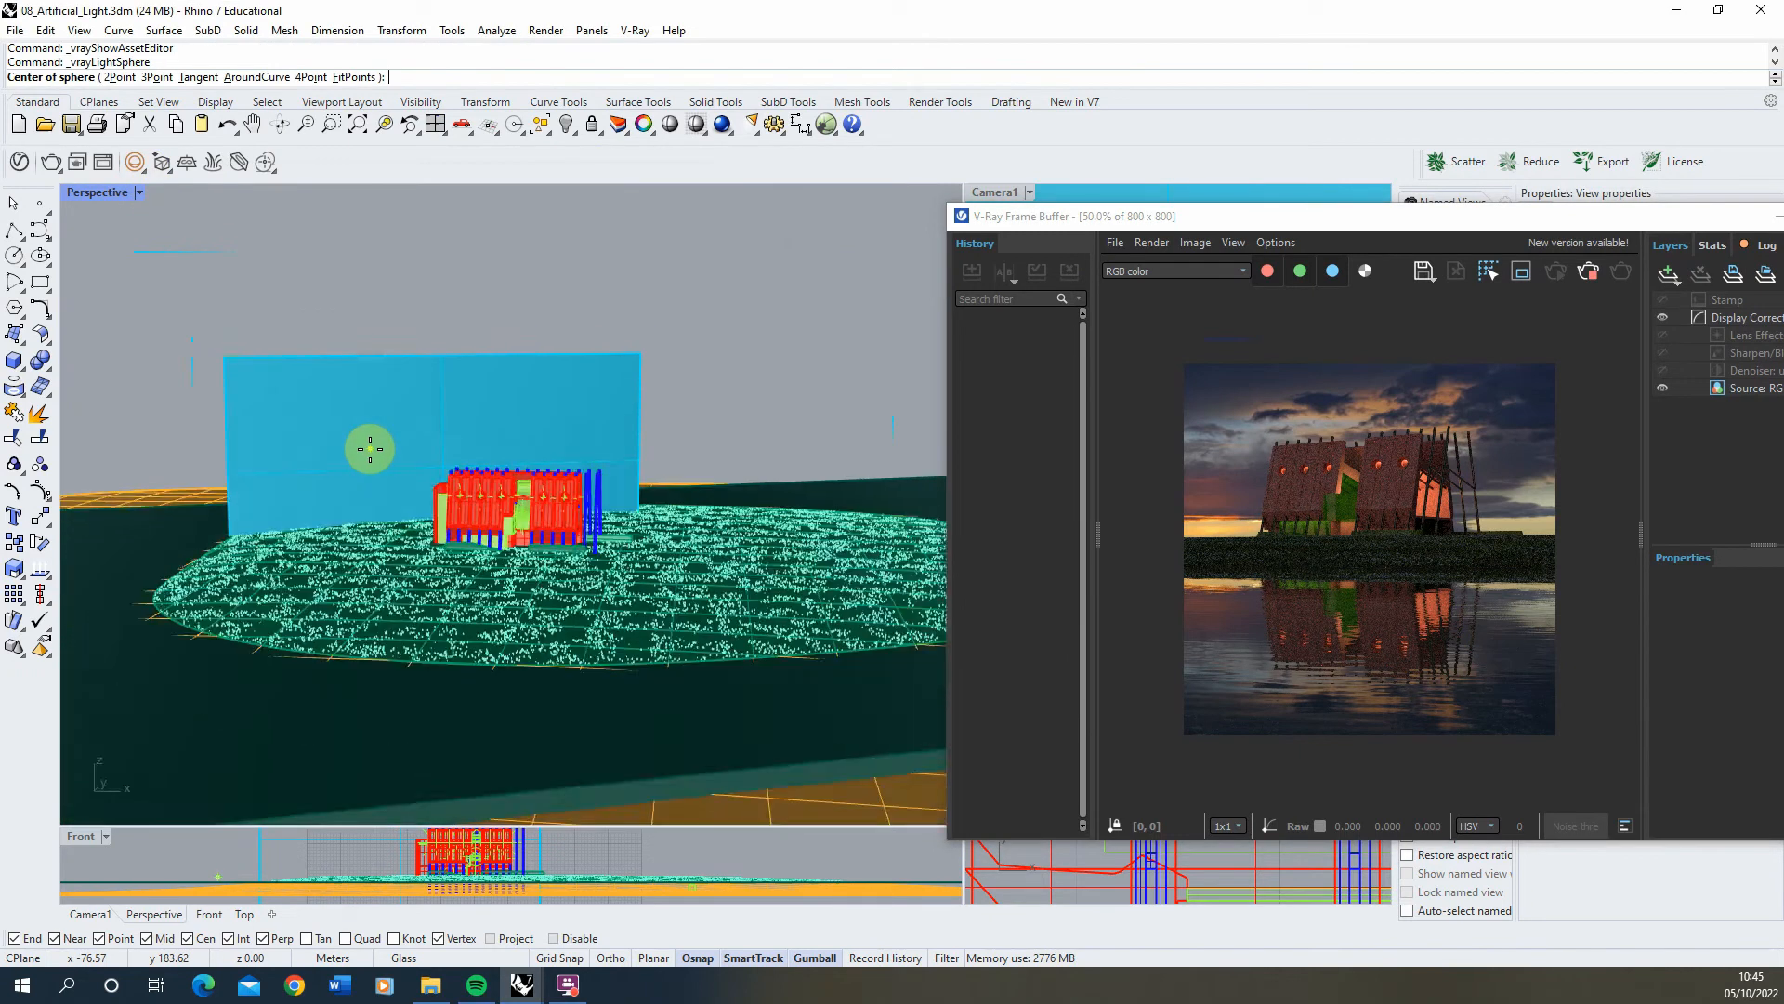
scroll(598, 570, "up", 6)
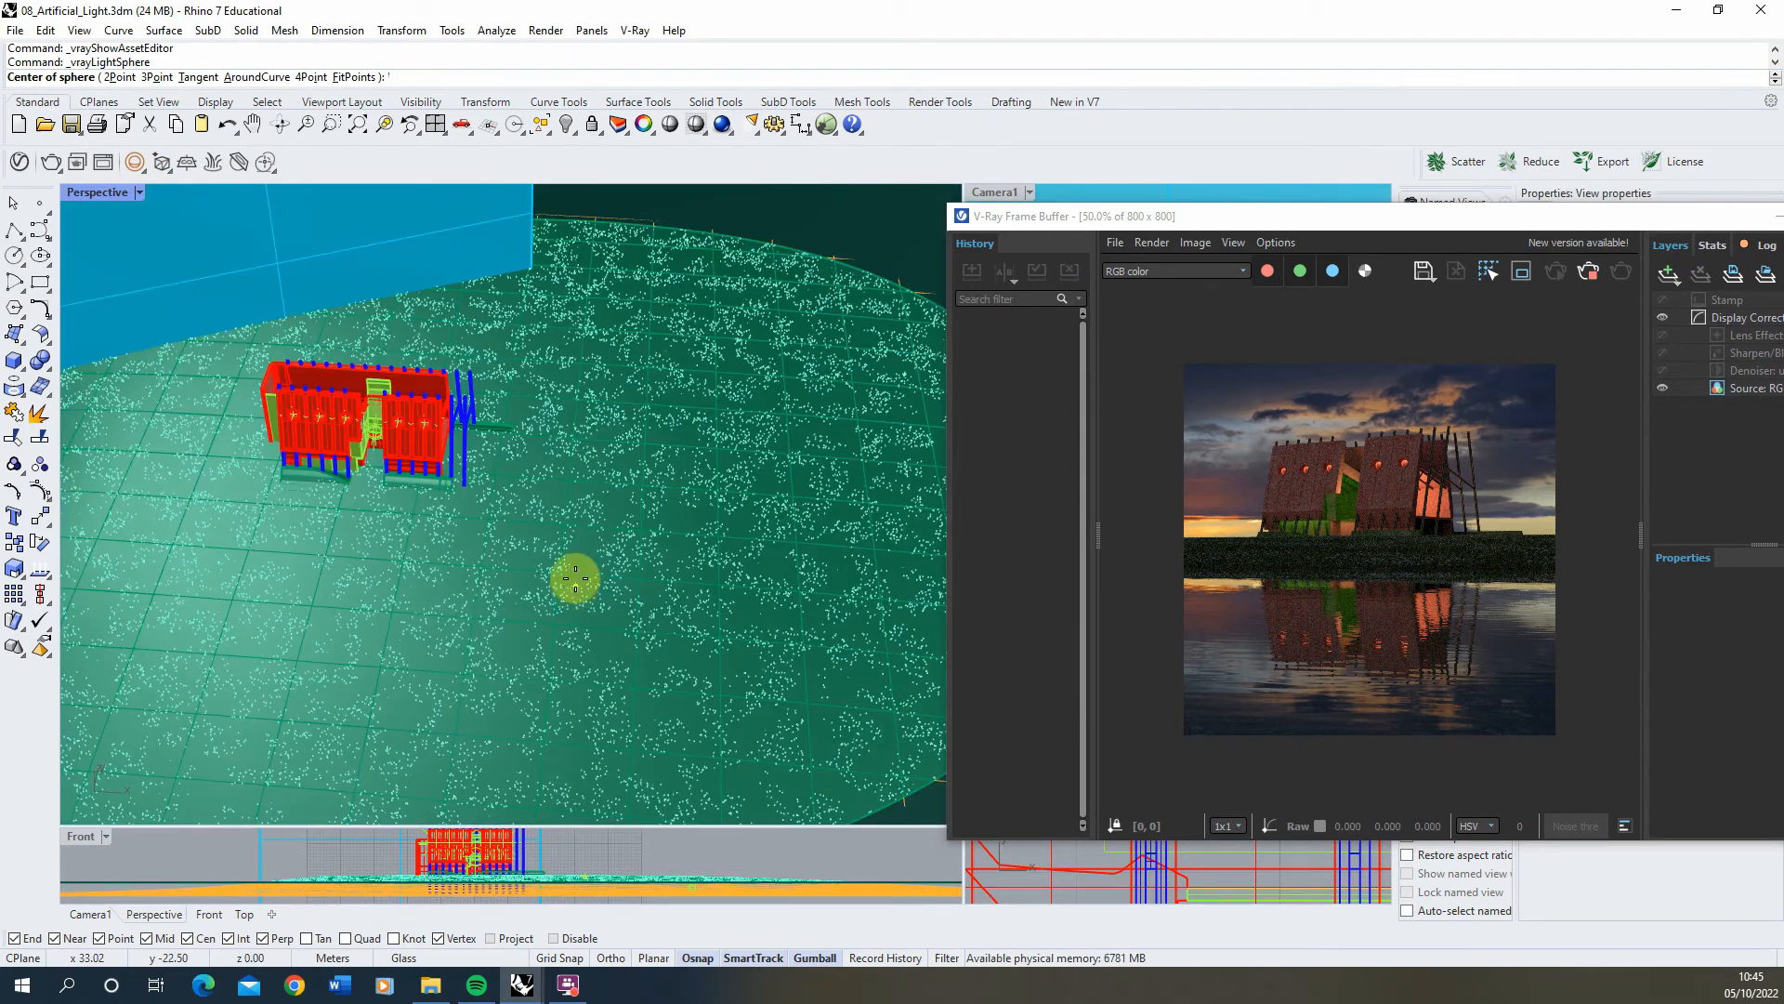
left_click(576, 586)
left_click(589, 543)
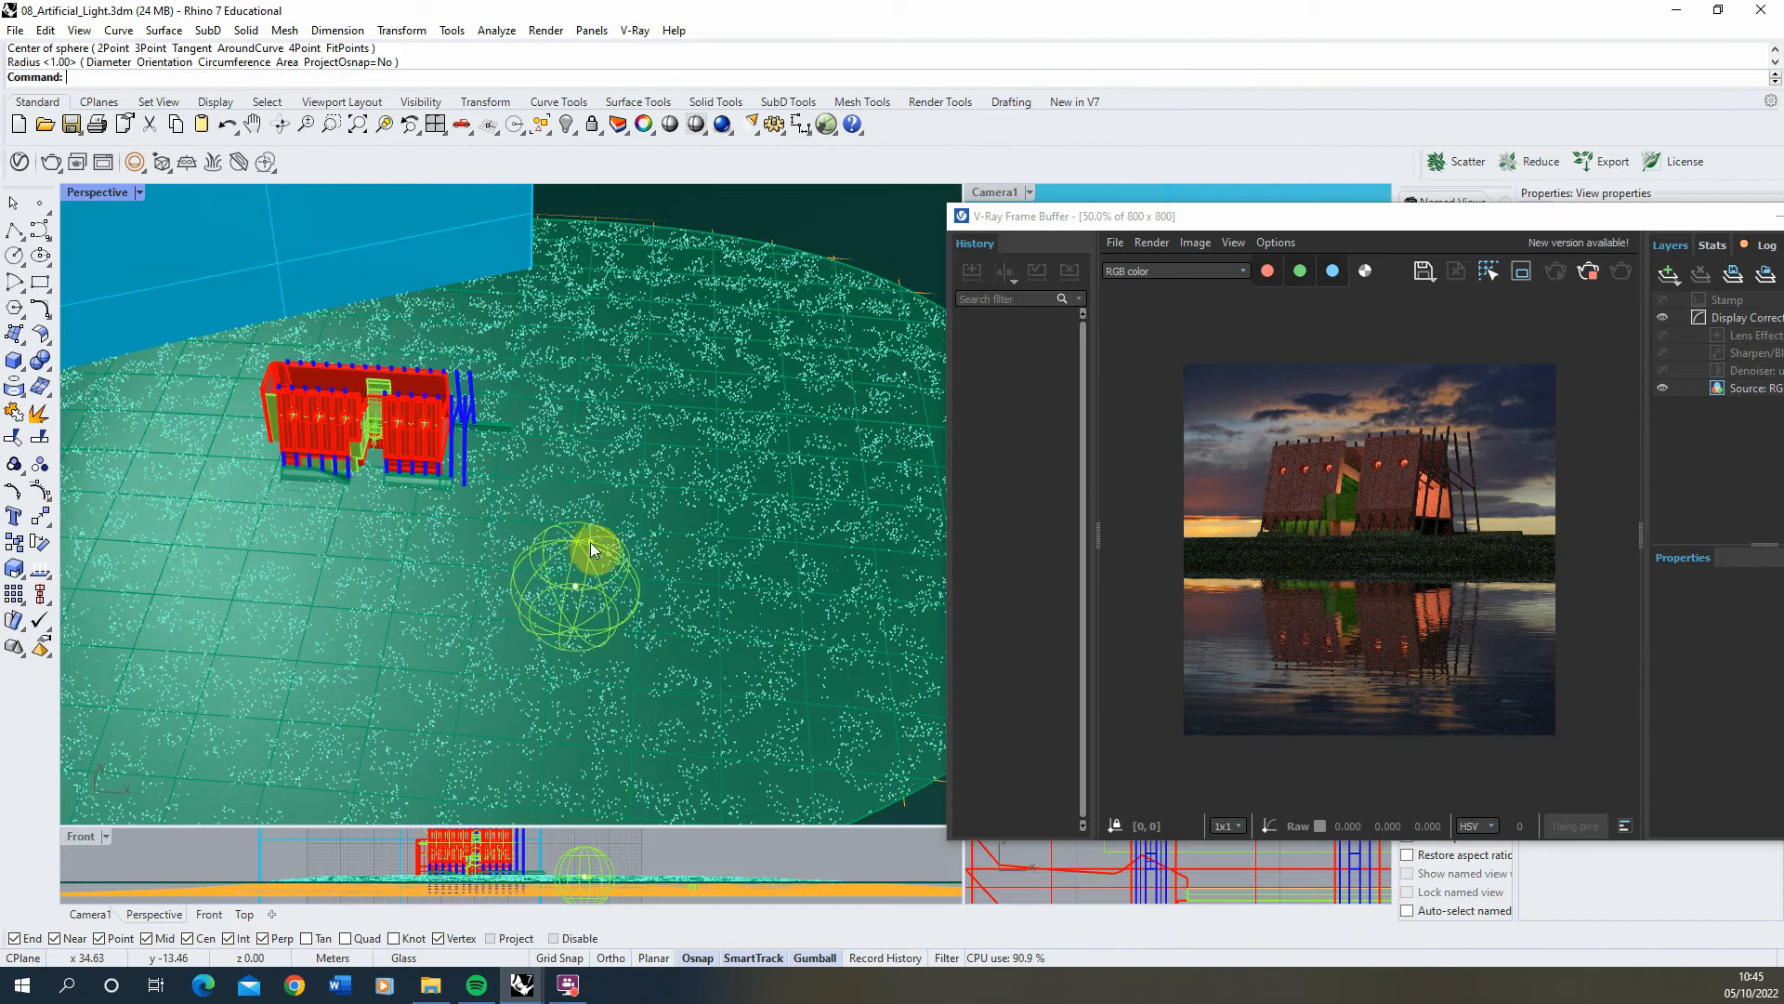
Step: Raise the large sphere light above the grass bank and shift it farther from the building's blue-columned end, towards the edge of the camera view
left_click(573, 551)
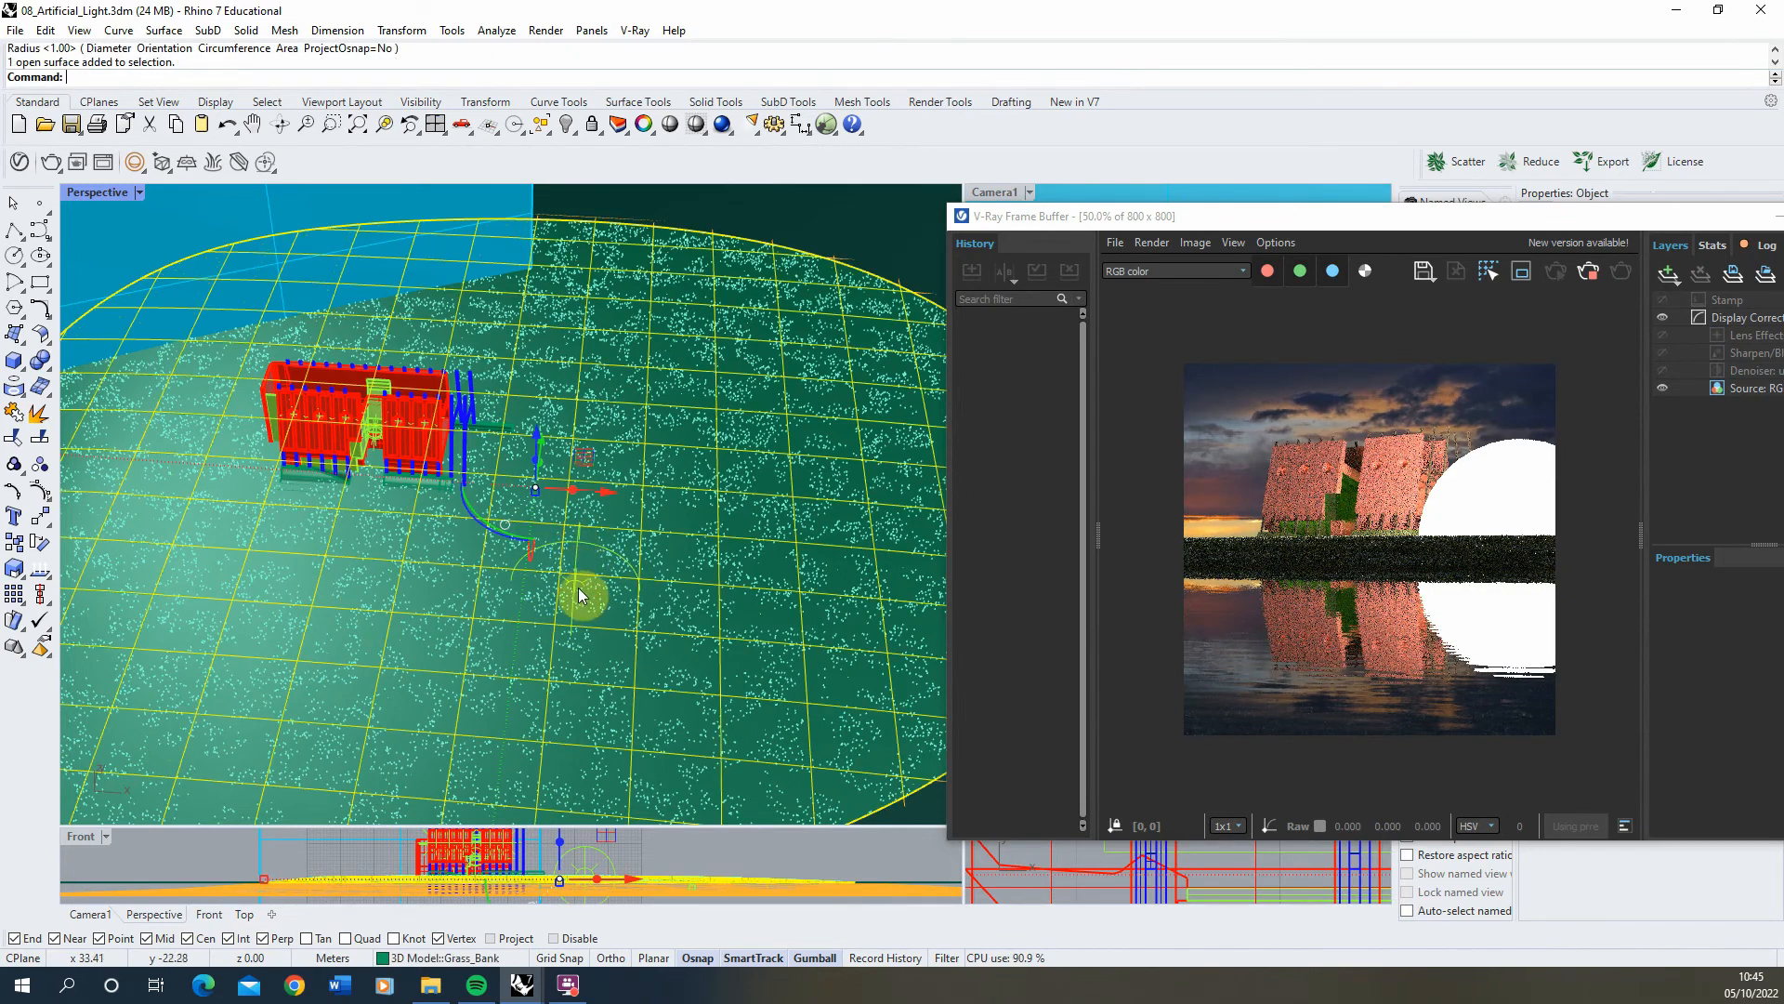
left_click(578, 588)
right_click_drag(578, 588, 588, 471)
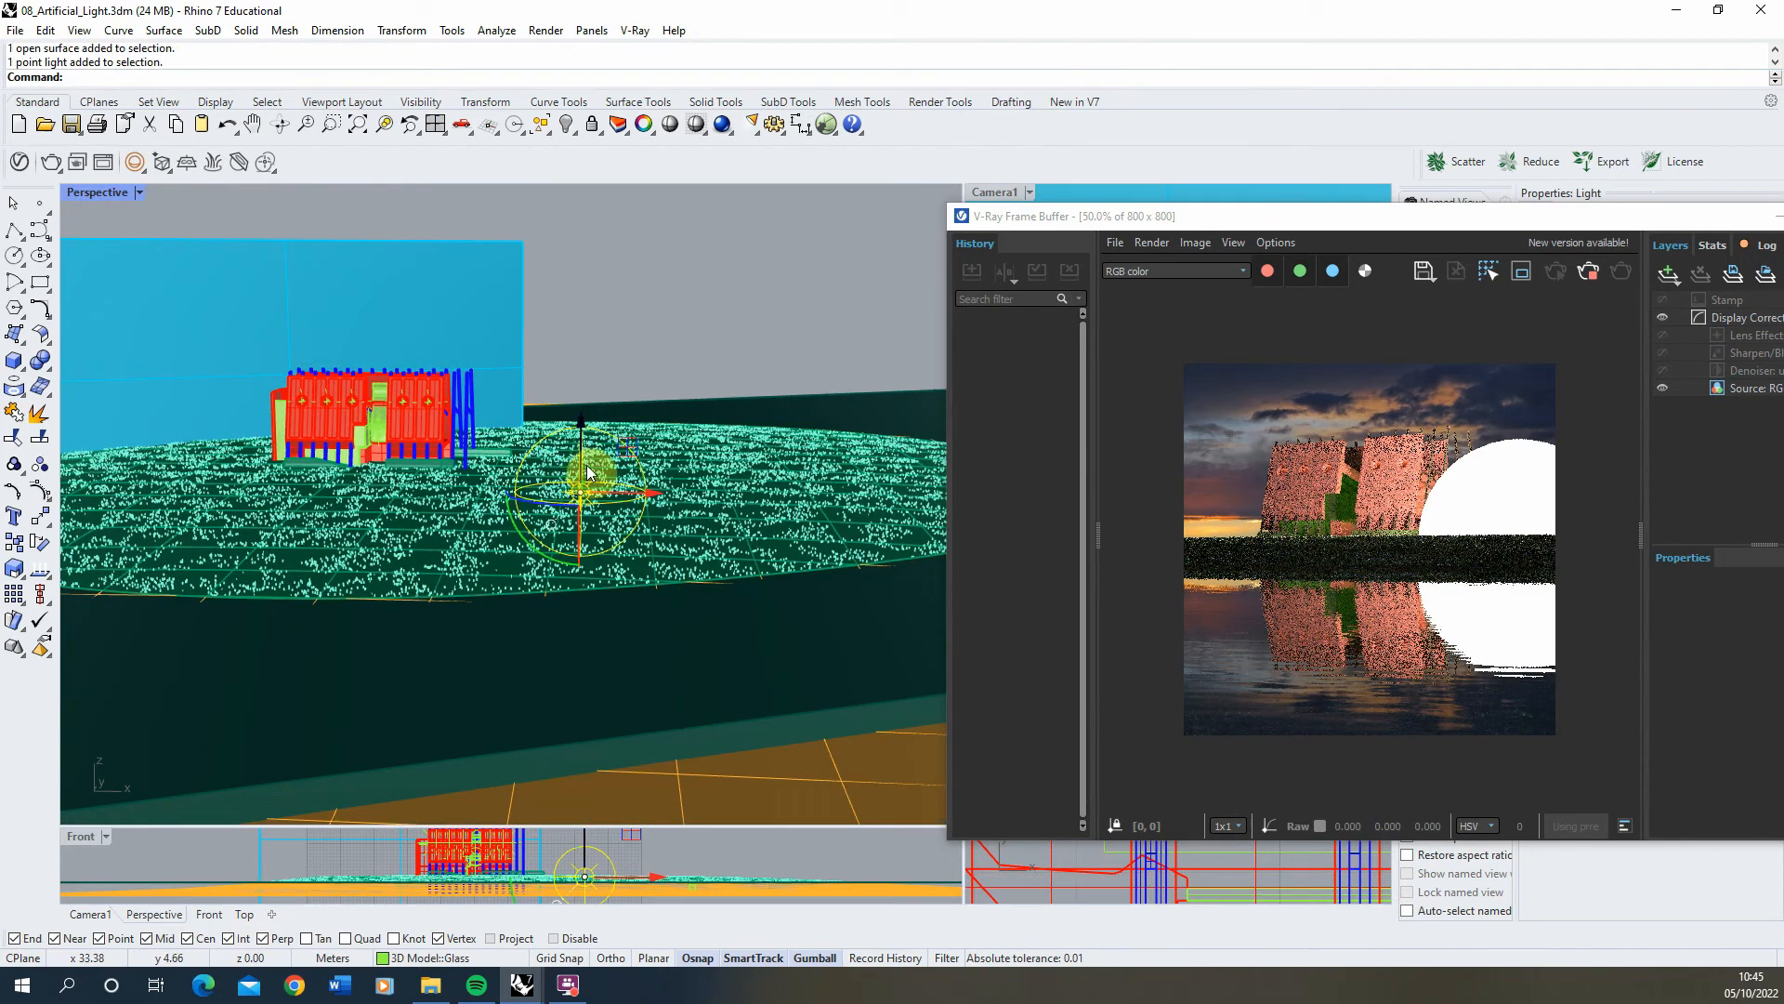
left_click_drag(570, 446, 569, 372)
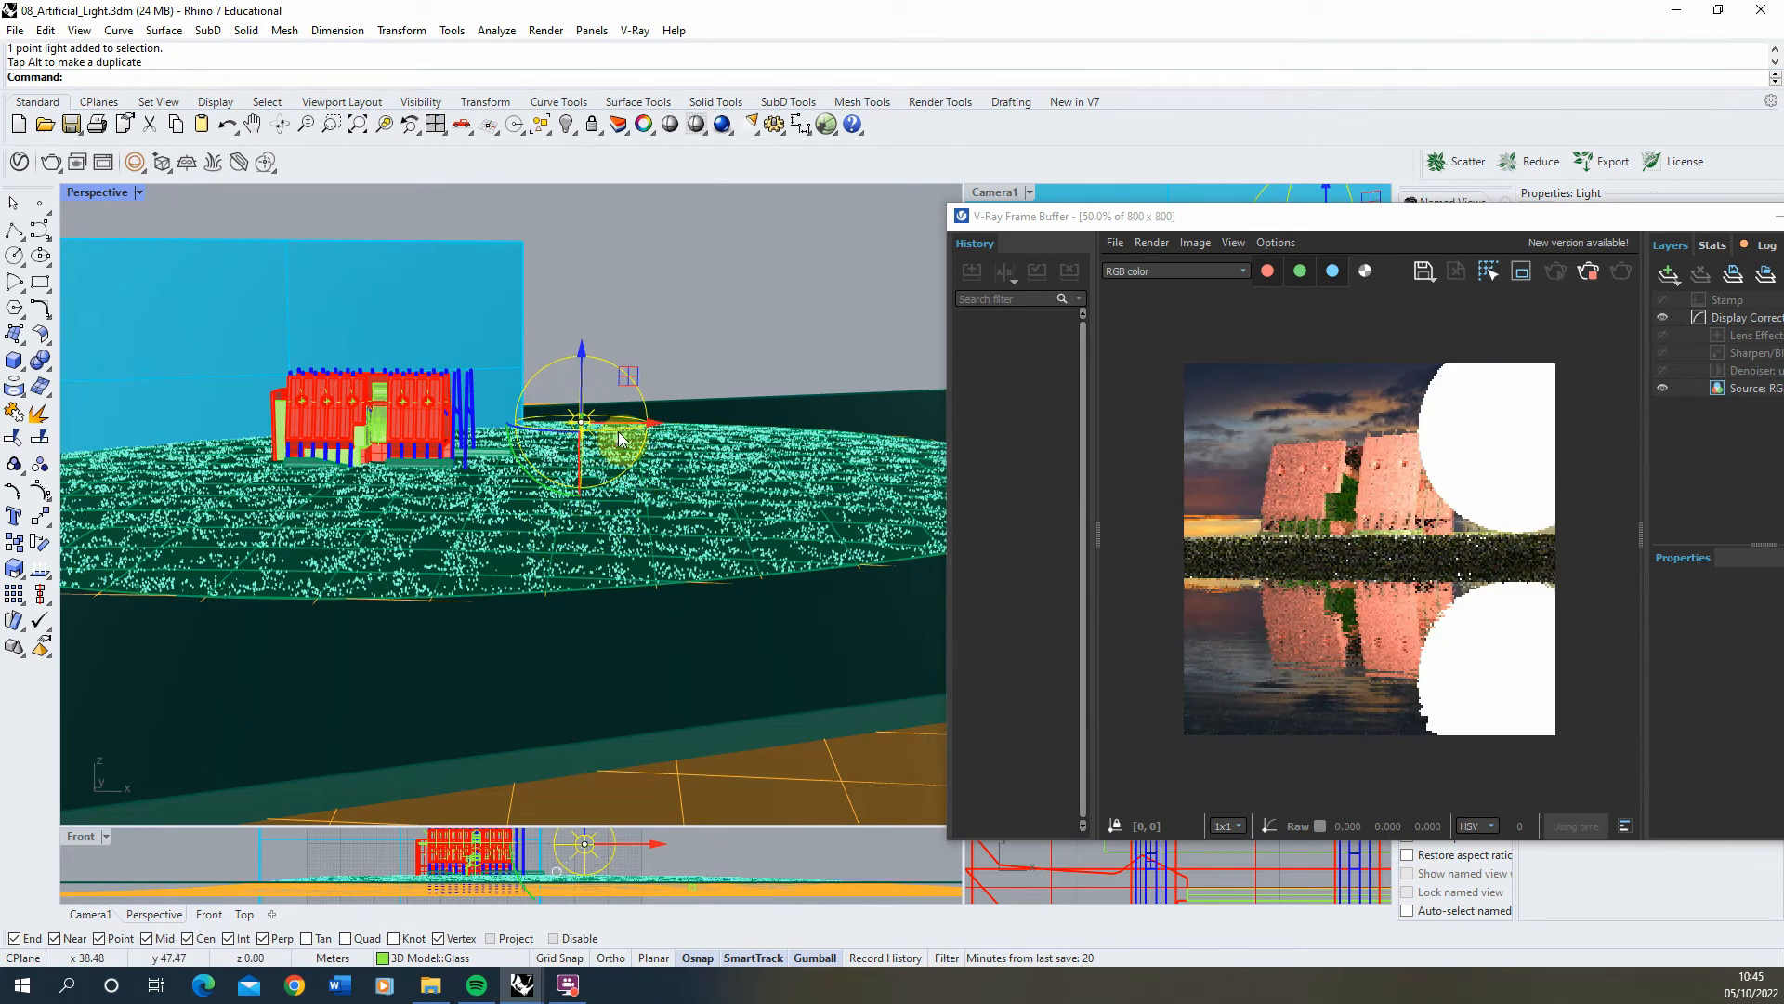
left_click_drag(621, 439, 725, 433)
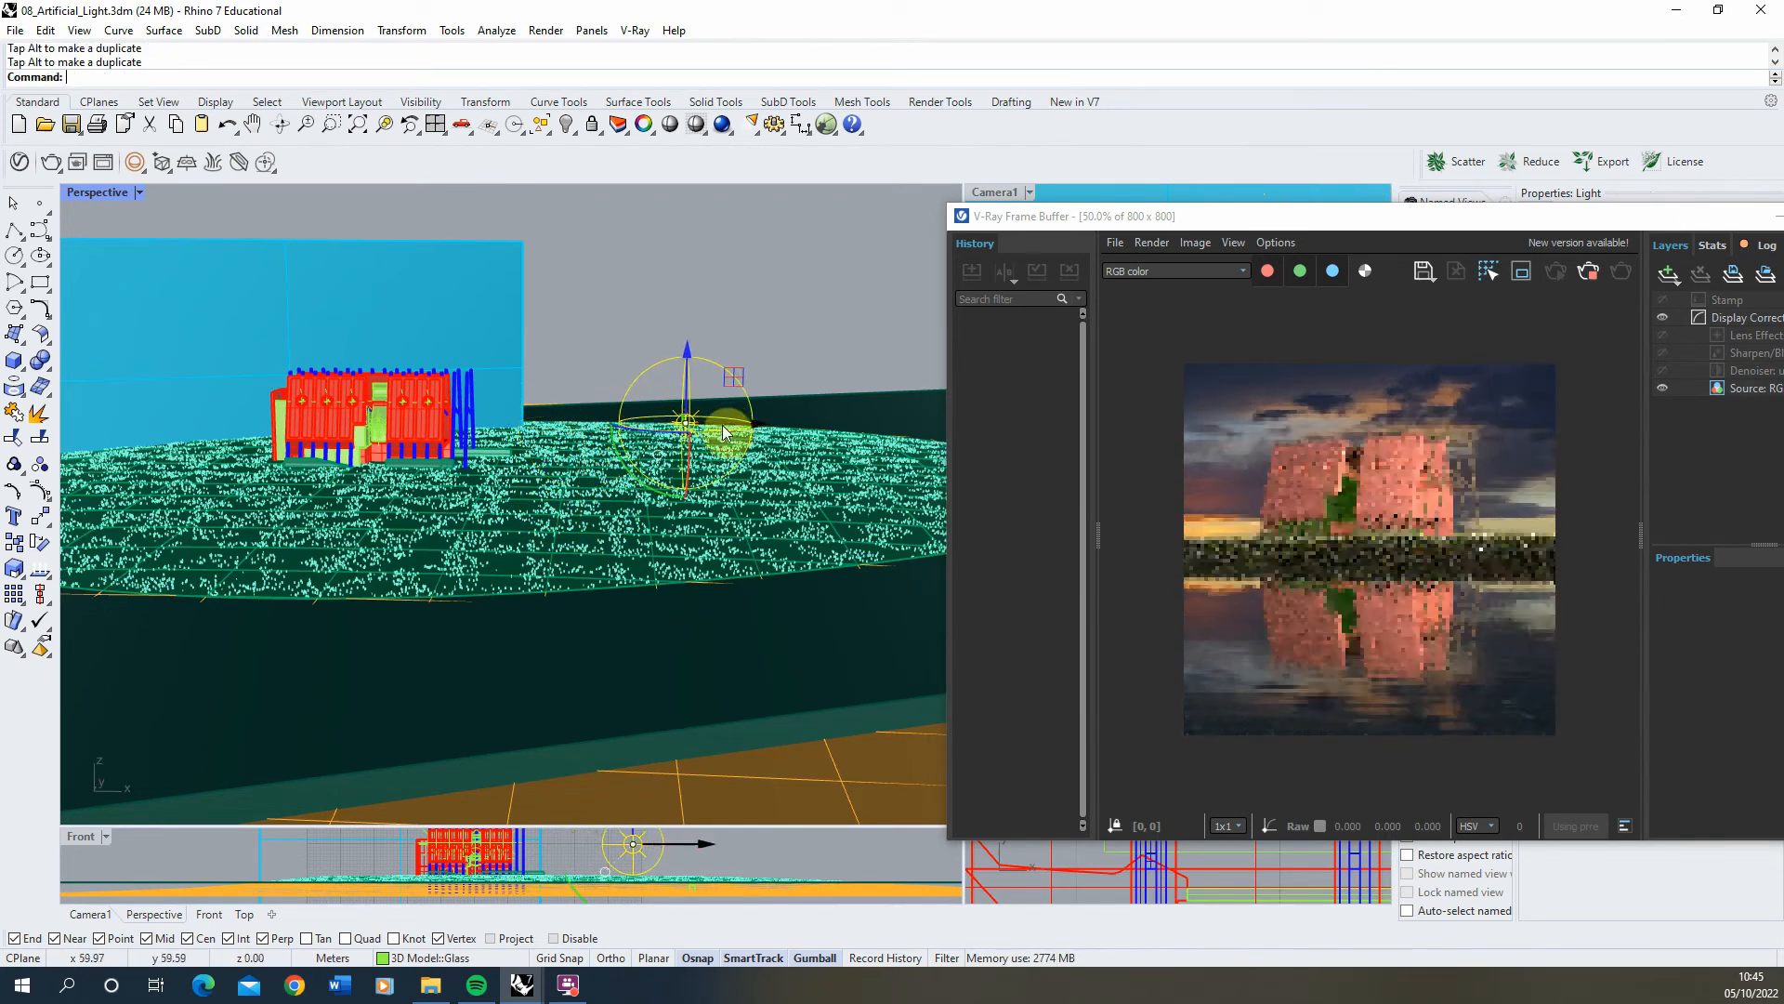
right_click_drag(657, 469, 672, 553)
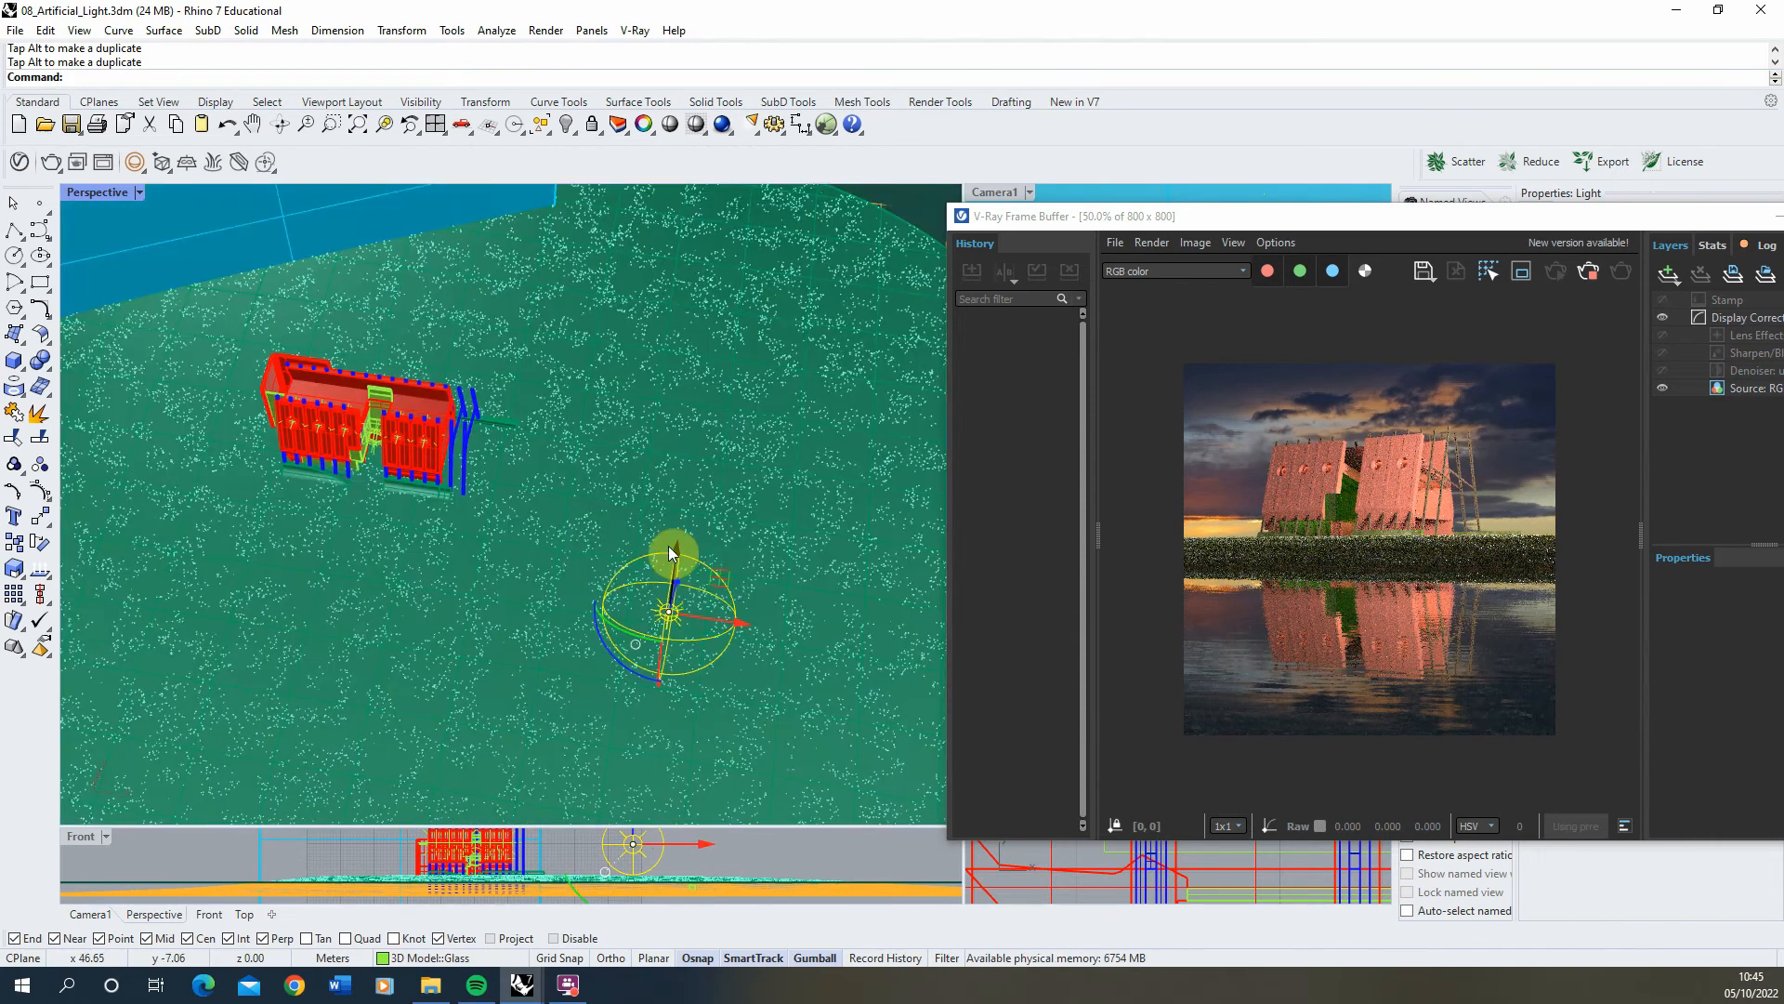
left_click_drag(671, 569, 669, 597)
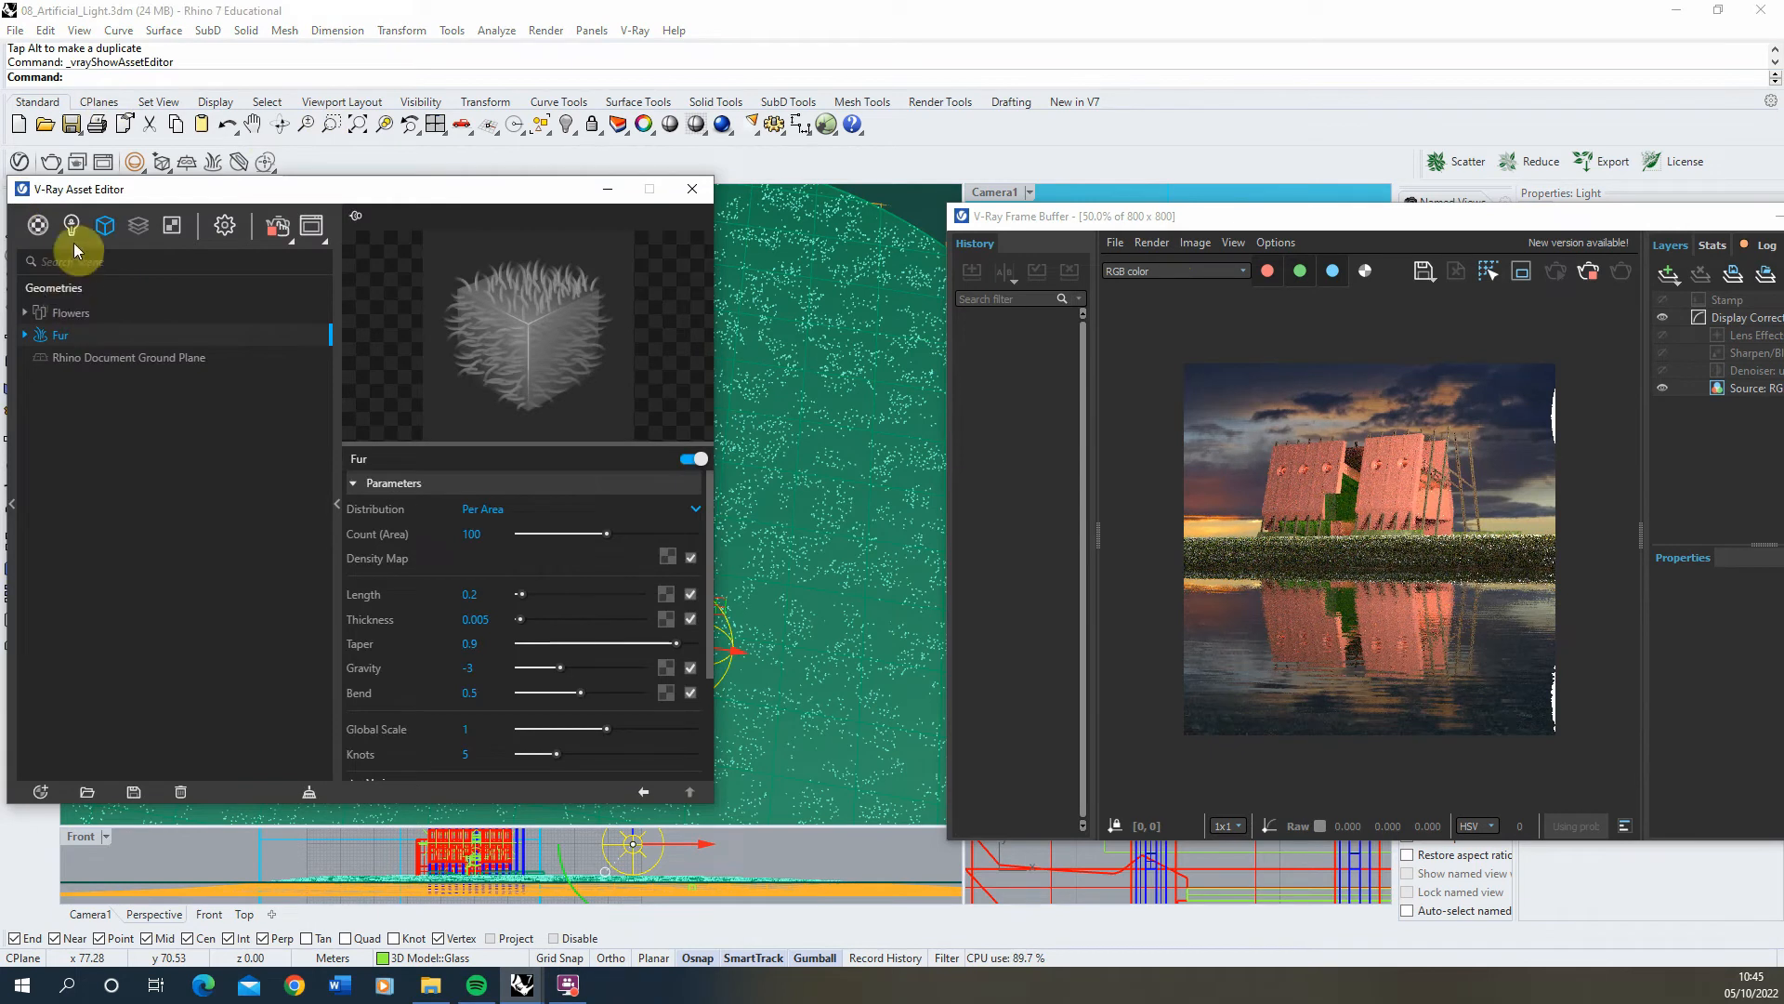
Step: Rename the large exterior sphere light as Enviroment_1 in the V-Ray lights list
left_click(113, 428)
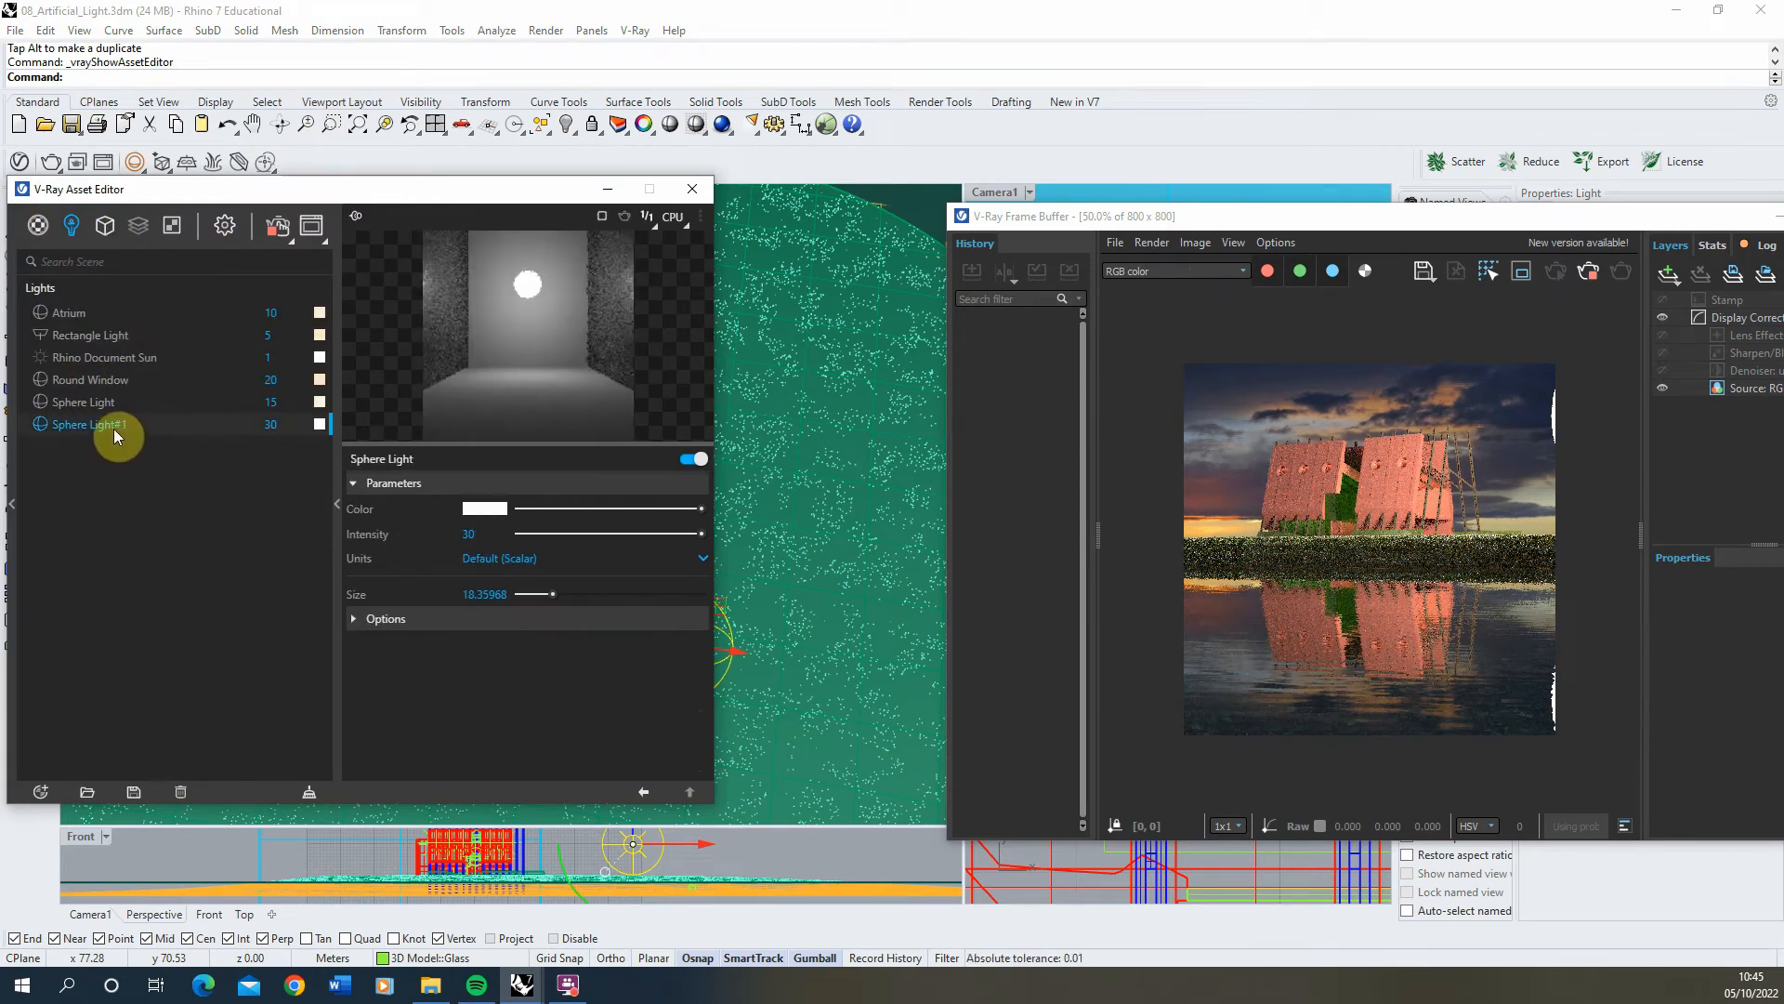
left_click(111, 428)
type("E")
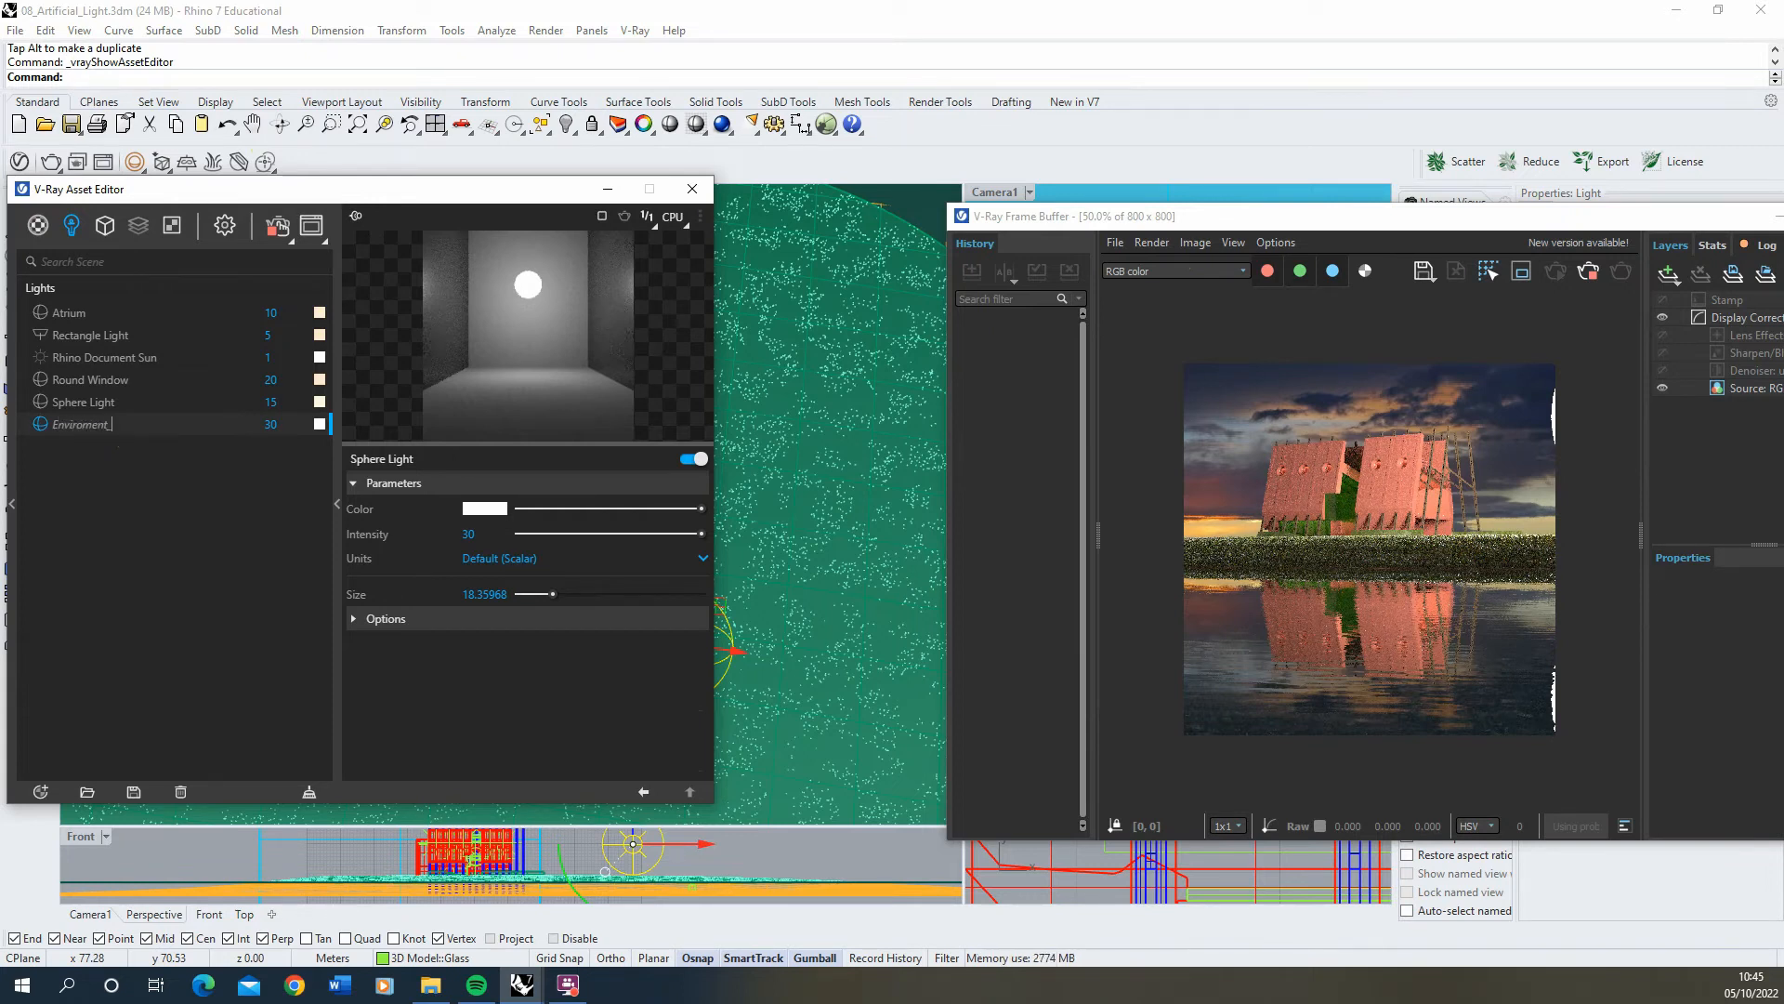
type("nviroment_1")
key("Return")
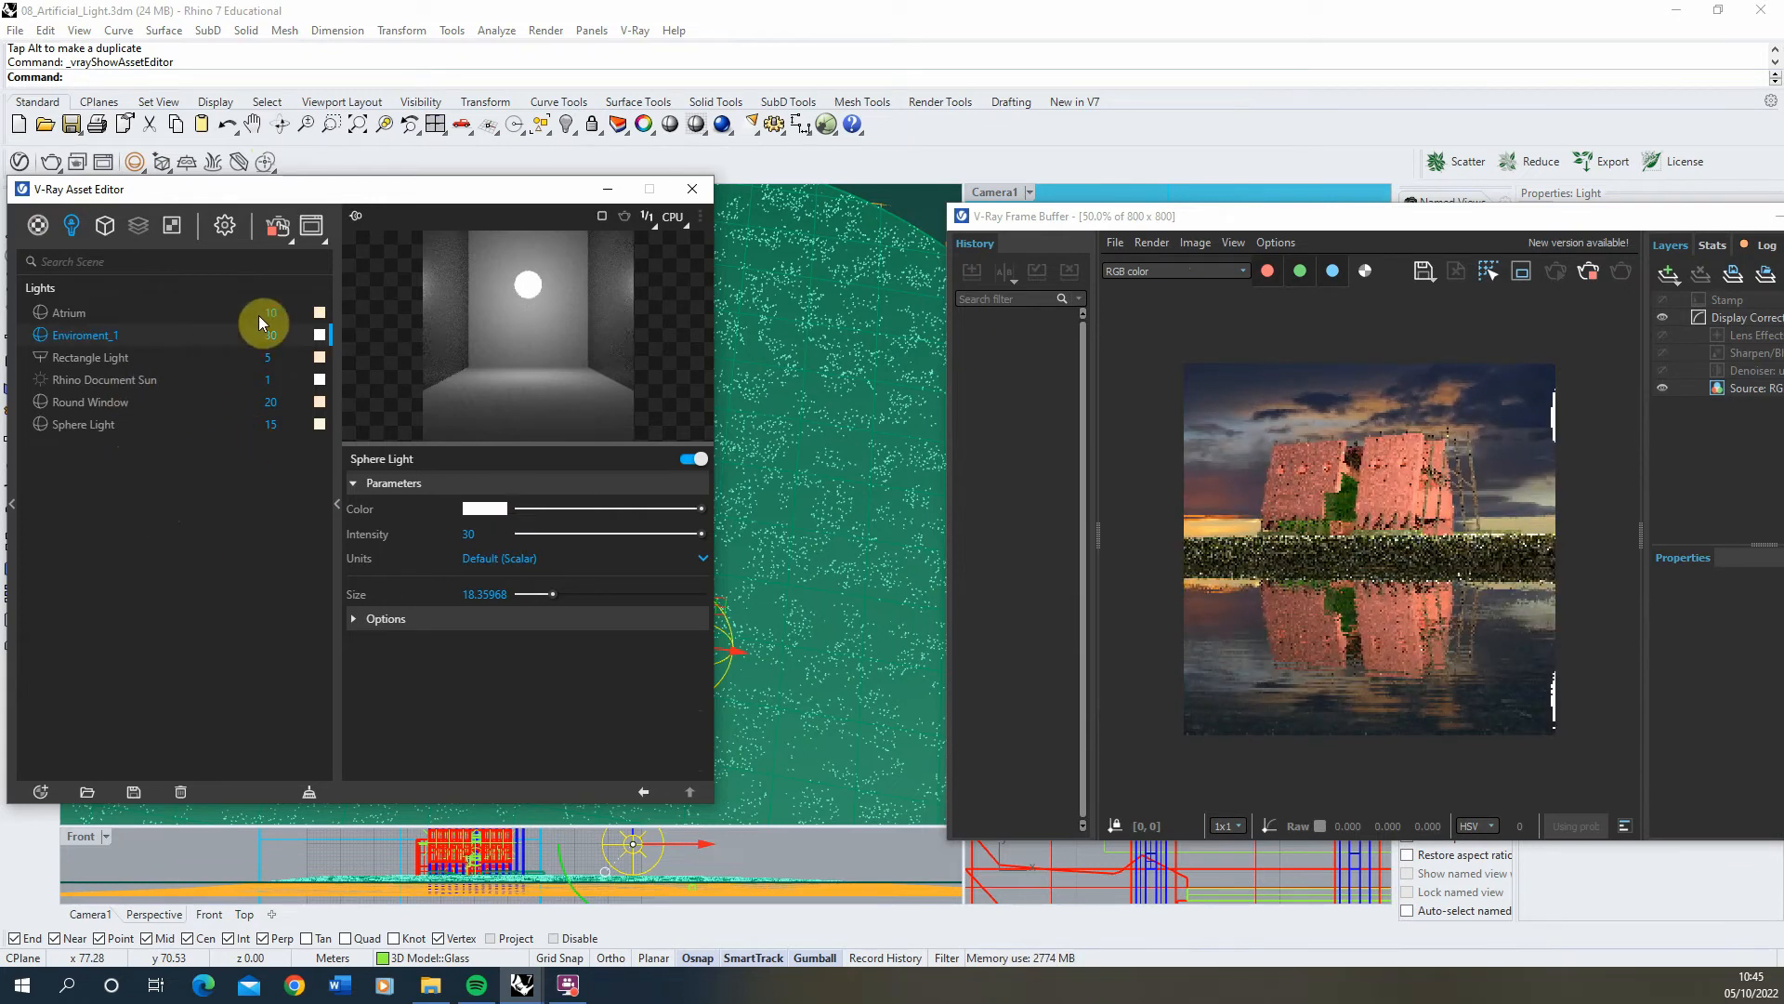
Step: Set the colour of the Enviroment_1 light to pure red
left_click(320, 335)
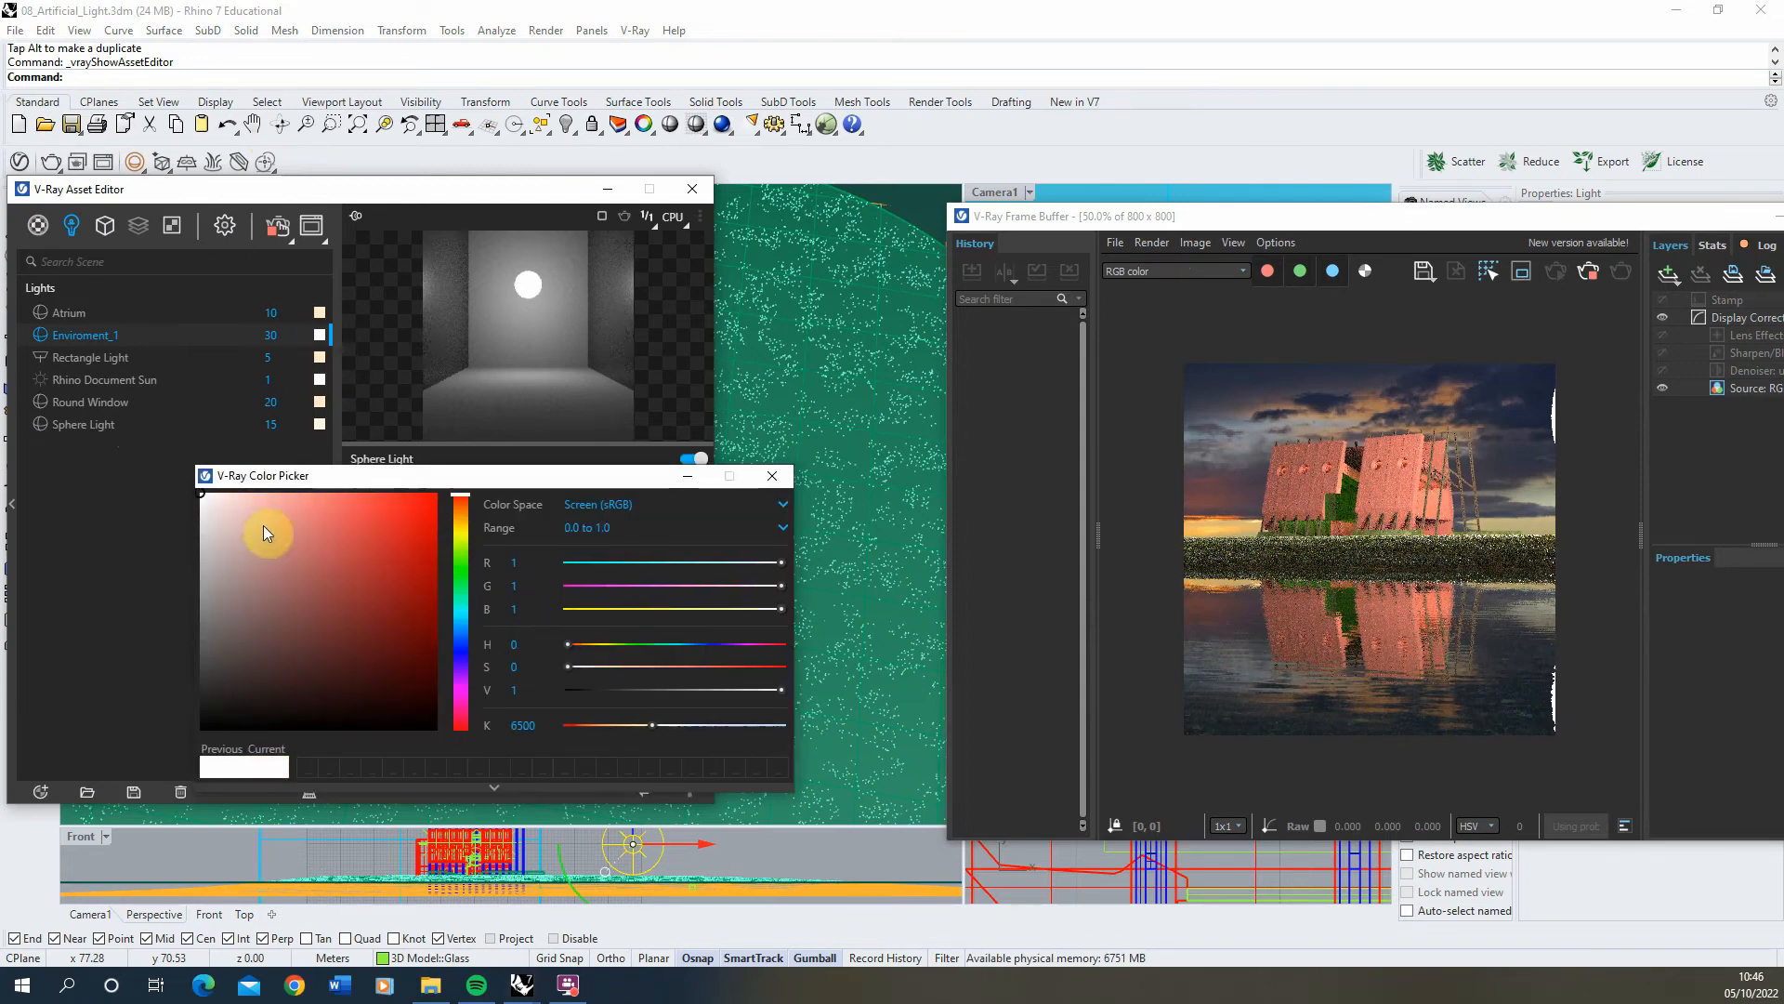
mouse_move(264, 532)
left_mouse_down()
mouse_move(470, 478)
mouse_move(541, 580)
mouse_move(410, 511)
mouse_move(402, 575)
mouse_move(845, 530)
left_mouse_up()
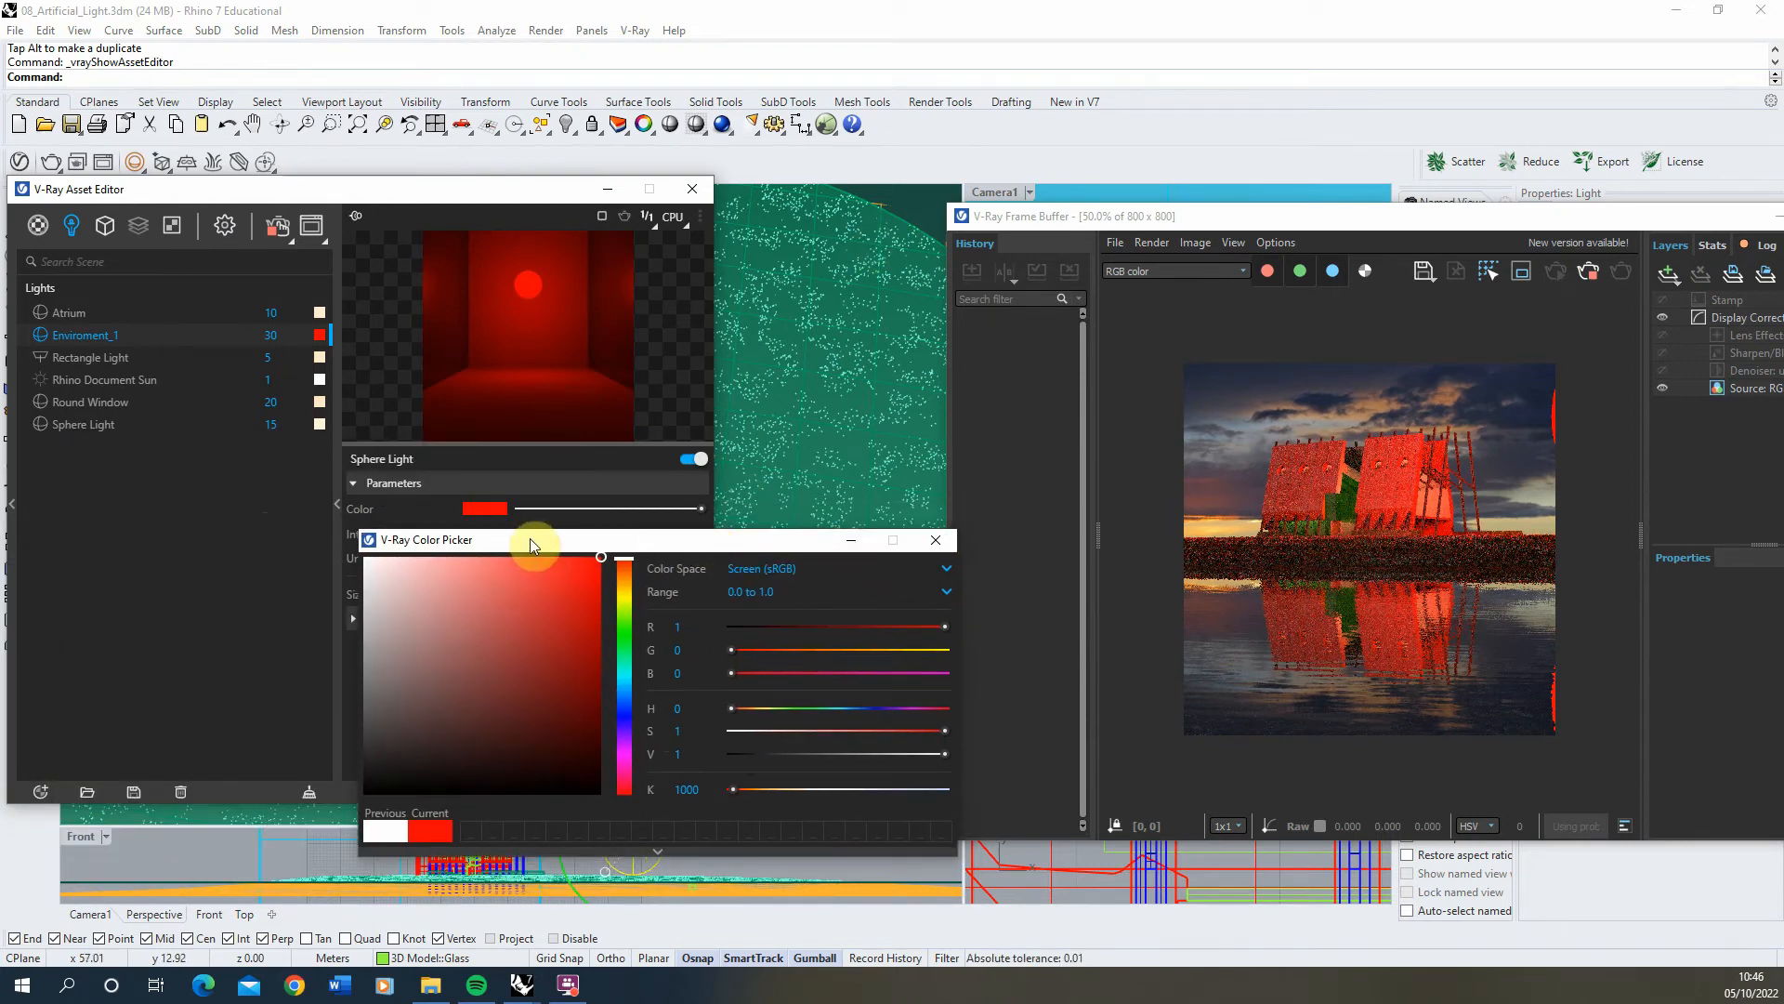
left_click(935, 540)
Step: Make the Enviroment_1 light invisible and turn off its effect on reflections
left_click(394, 631)
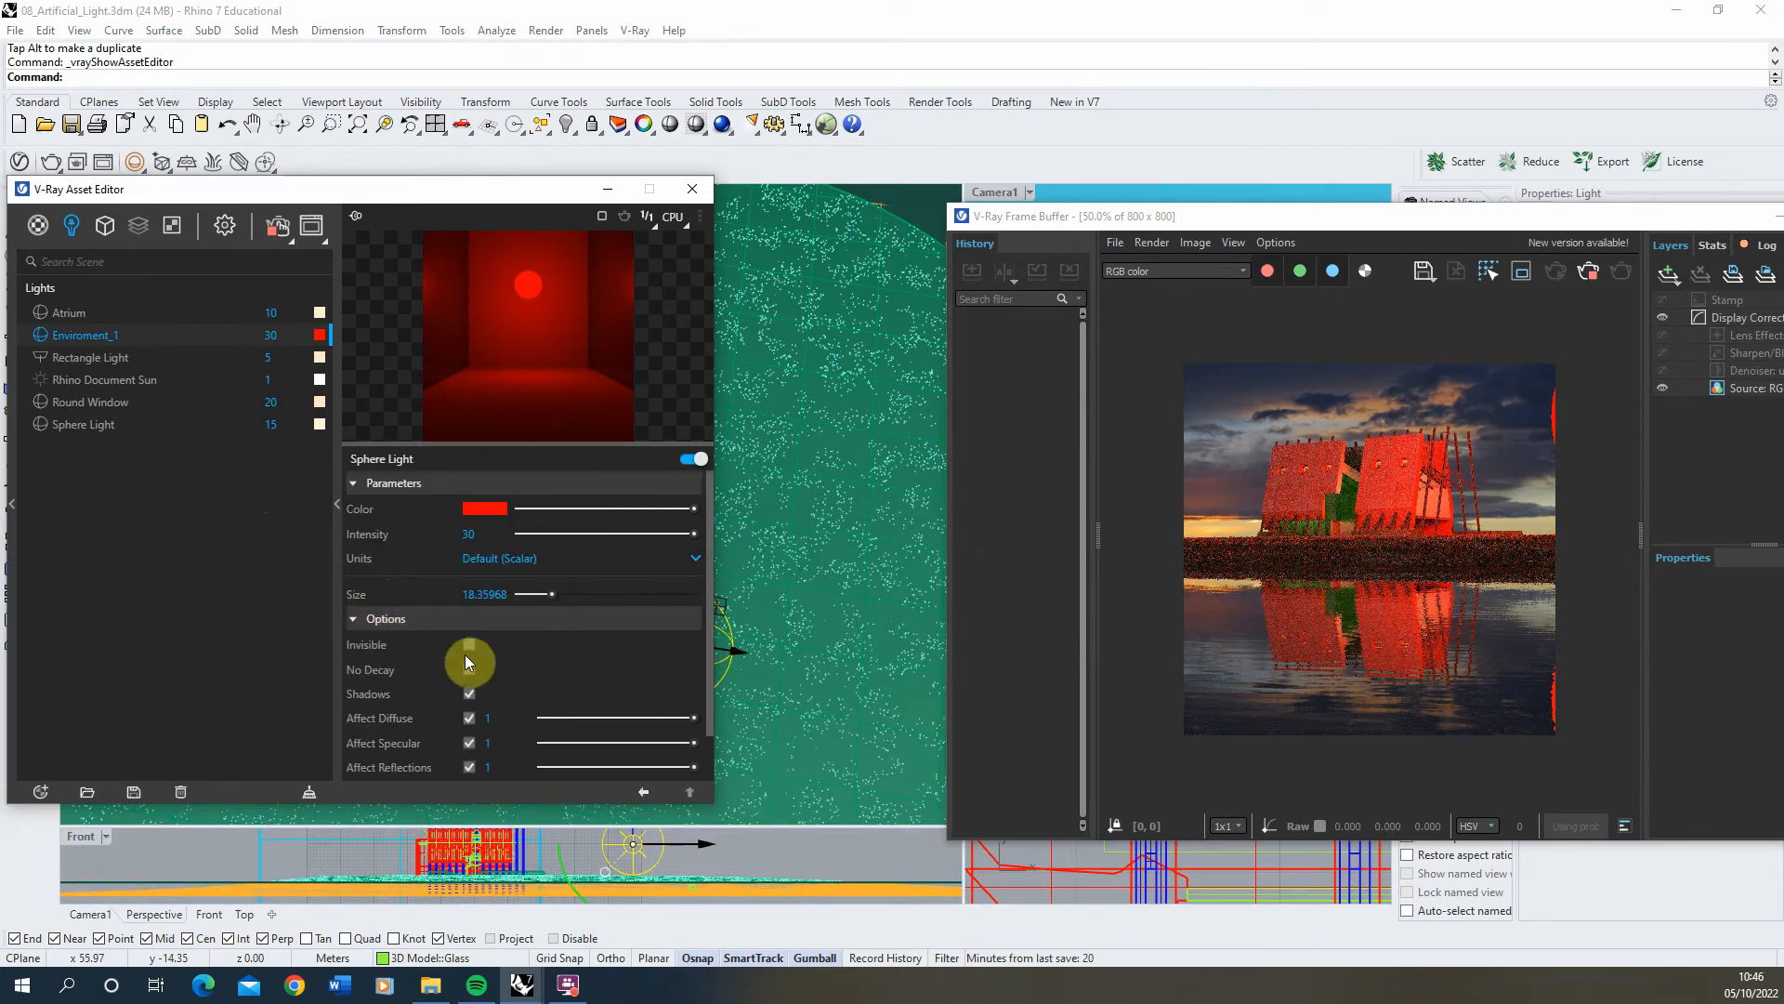
scroll(501, 725, "down", 1)
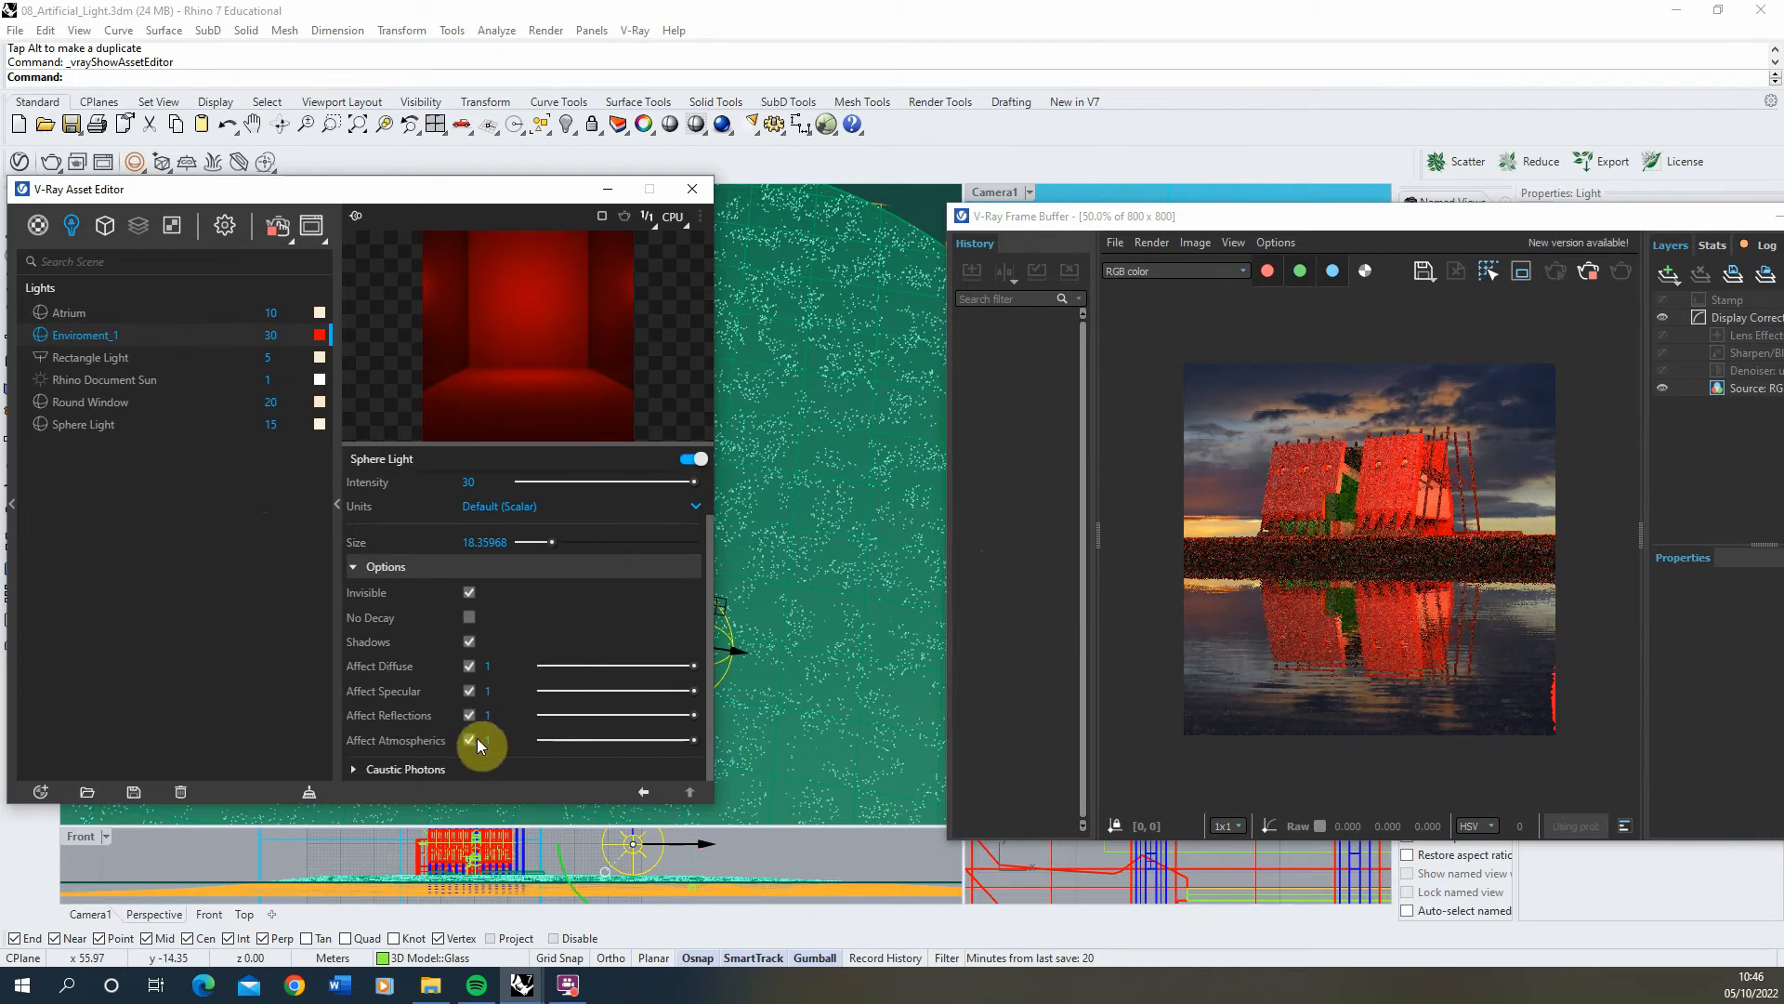
left_click(468, 720)
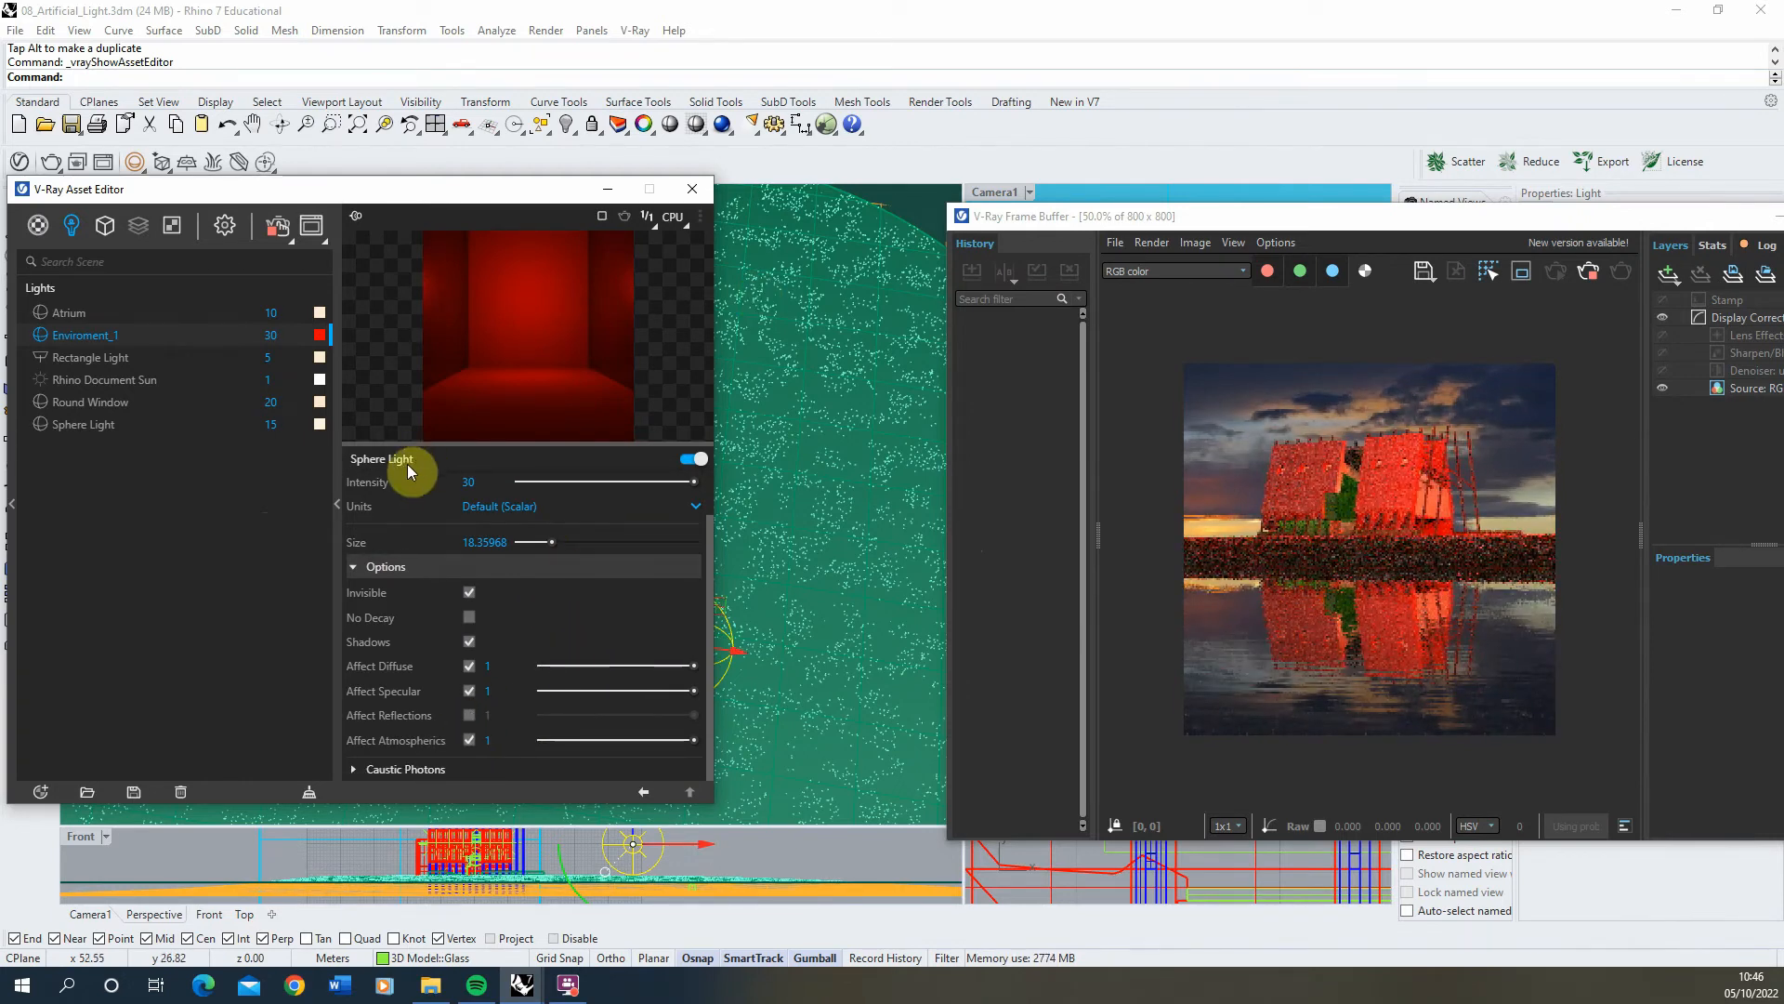
Step: Reduce the intensity of the Enviroment_1 light, trying 10 and settling on 5
scroll(500, 521, "up", 1)
left_click(450, 532)
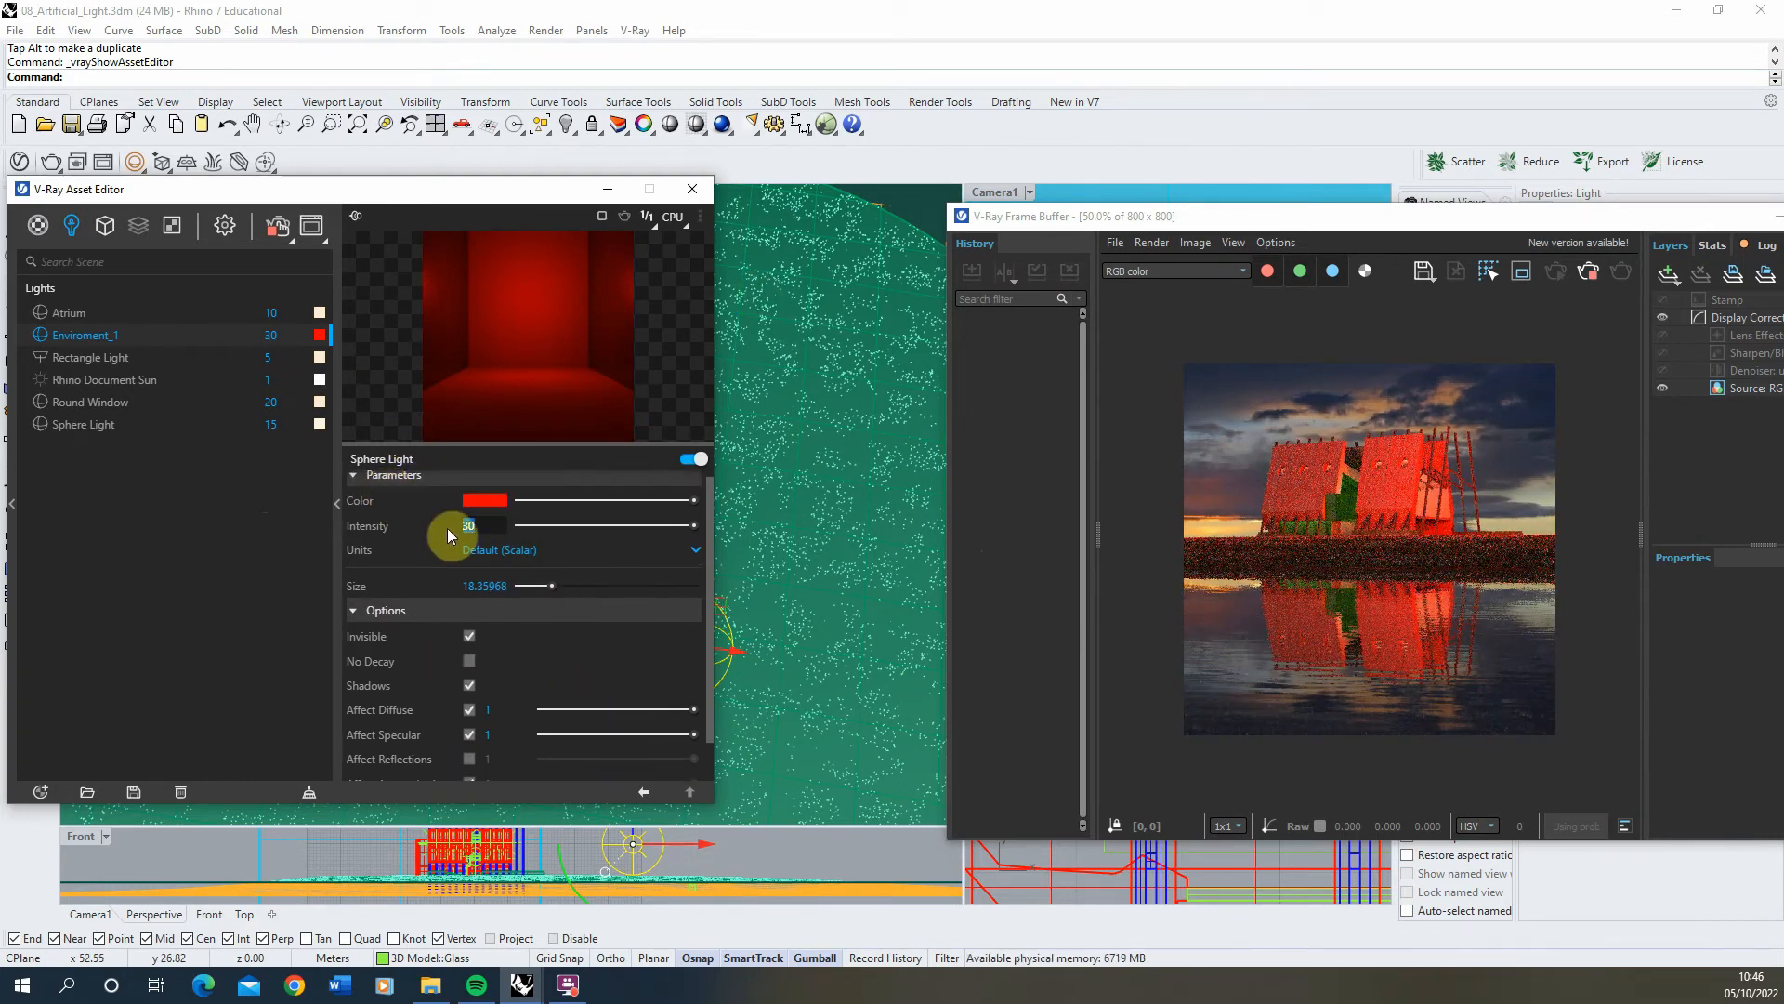
type("10")
key("Return")
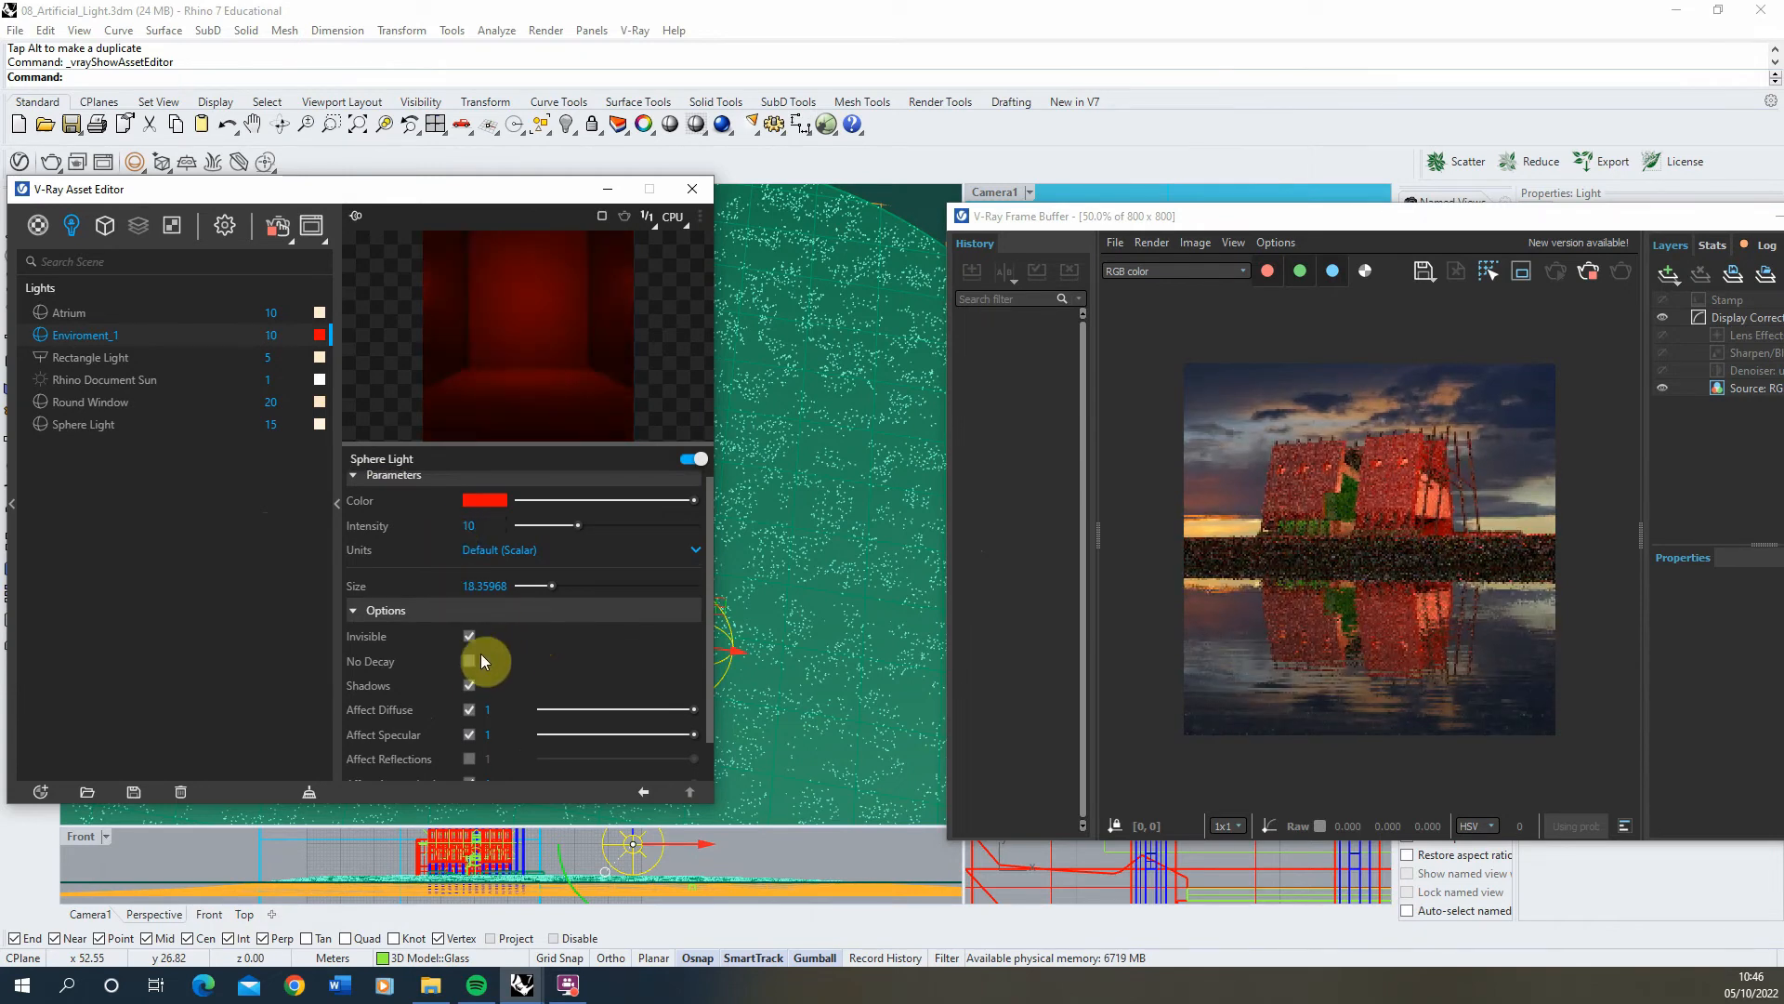
left_click(488, 523)
type("5")
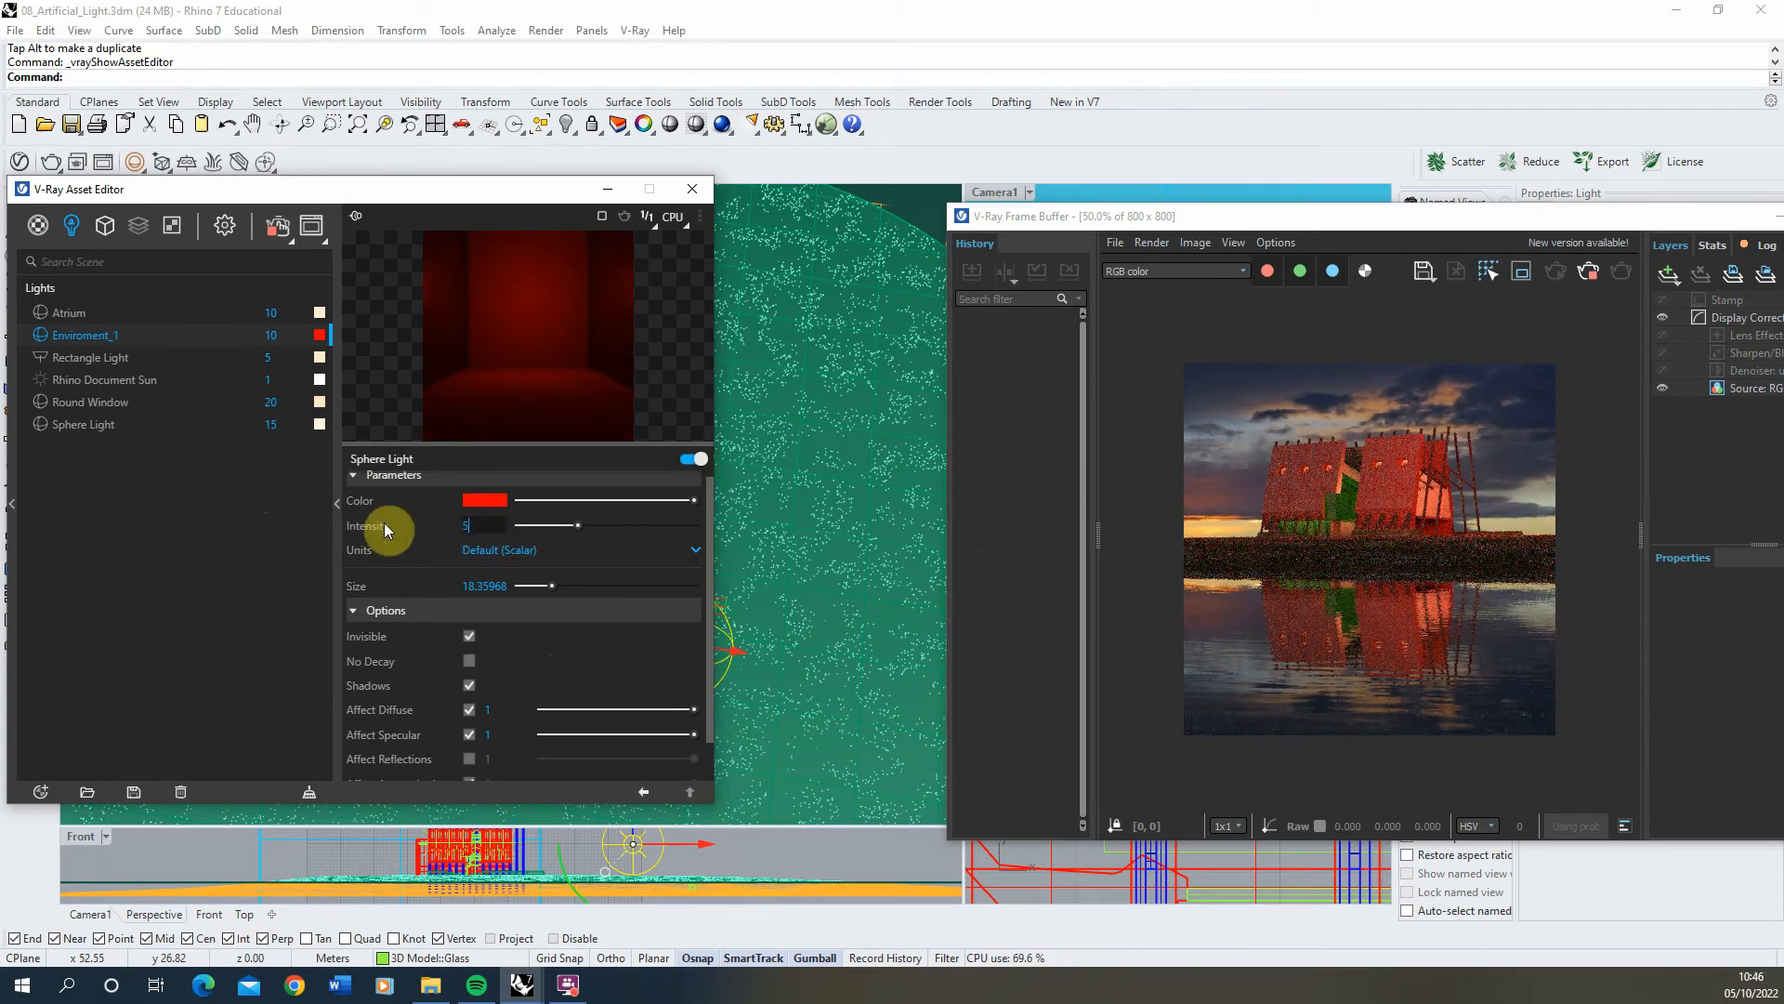
key("Return")
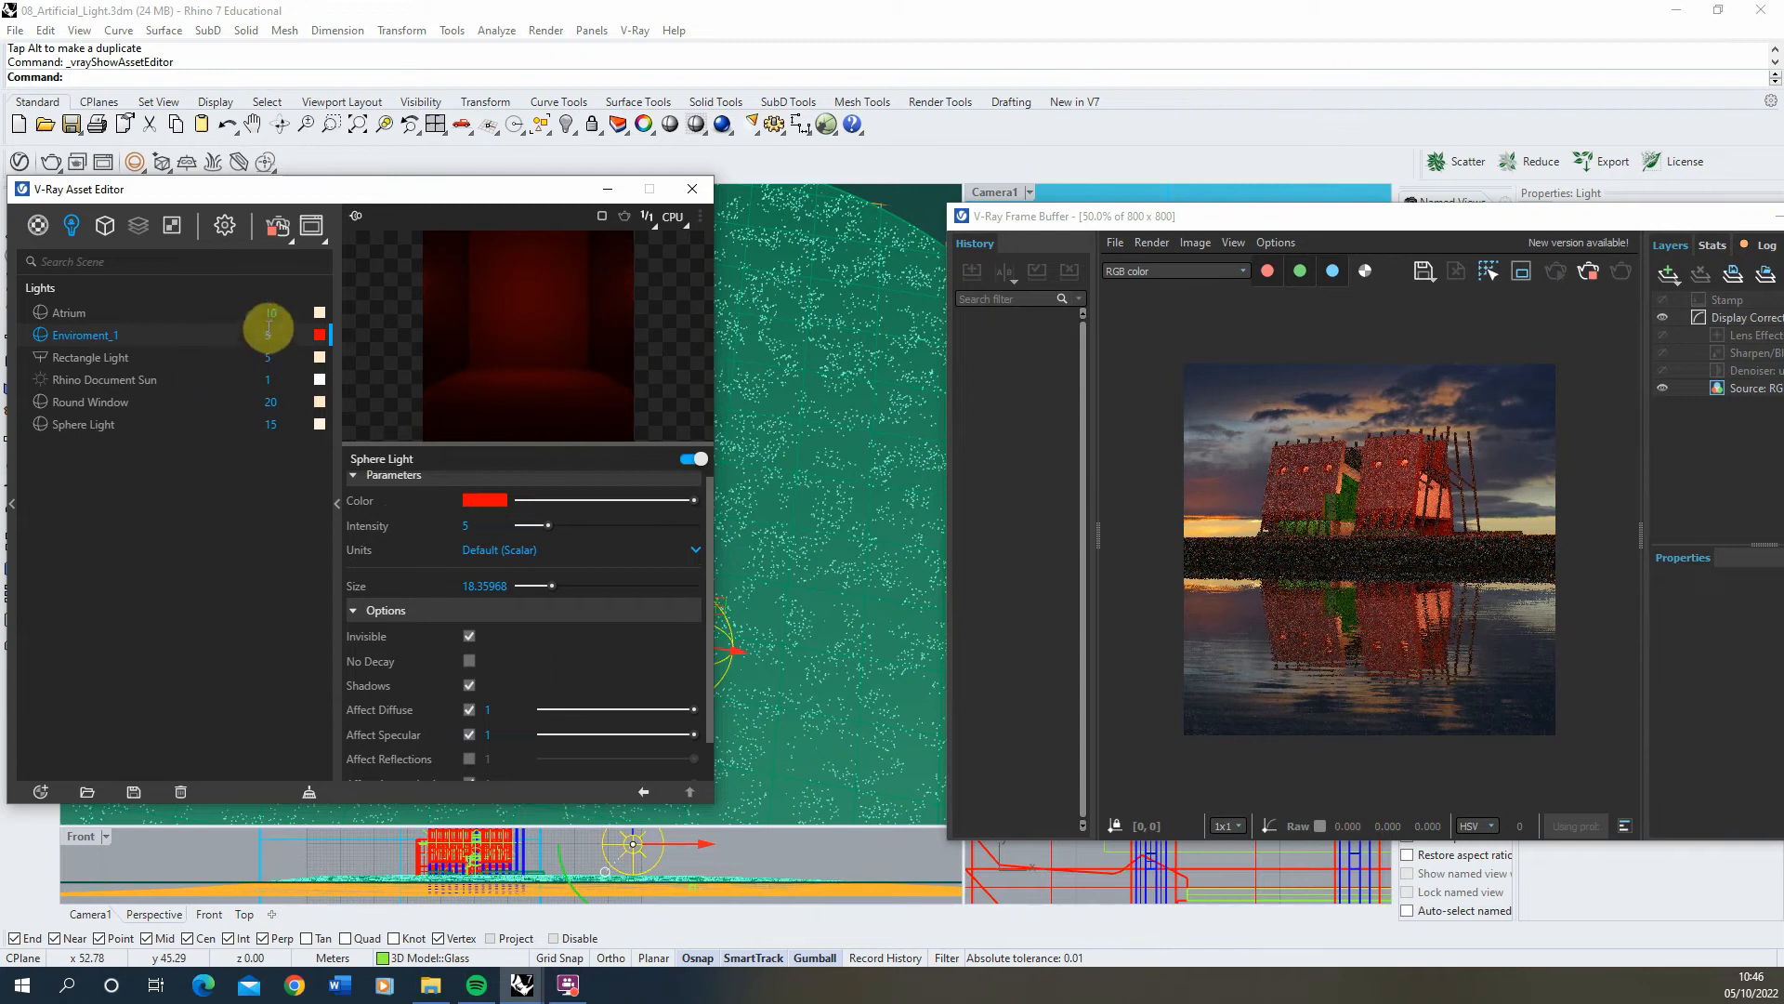
Step: Change the Enviroment_1 light's colour to a saturated blue, about R 0.12, G 0.188, B 0.964
left_click(319, 335)
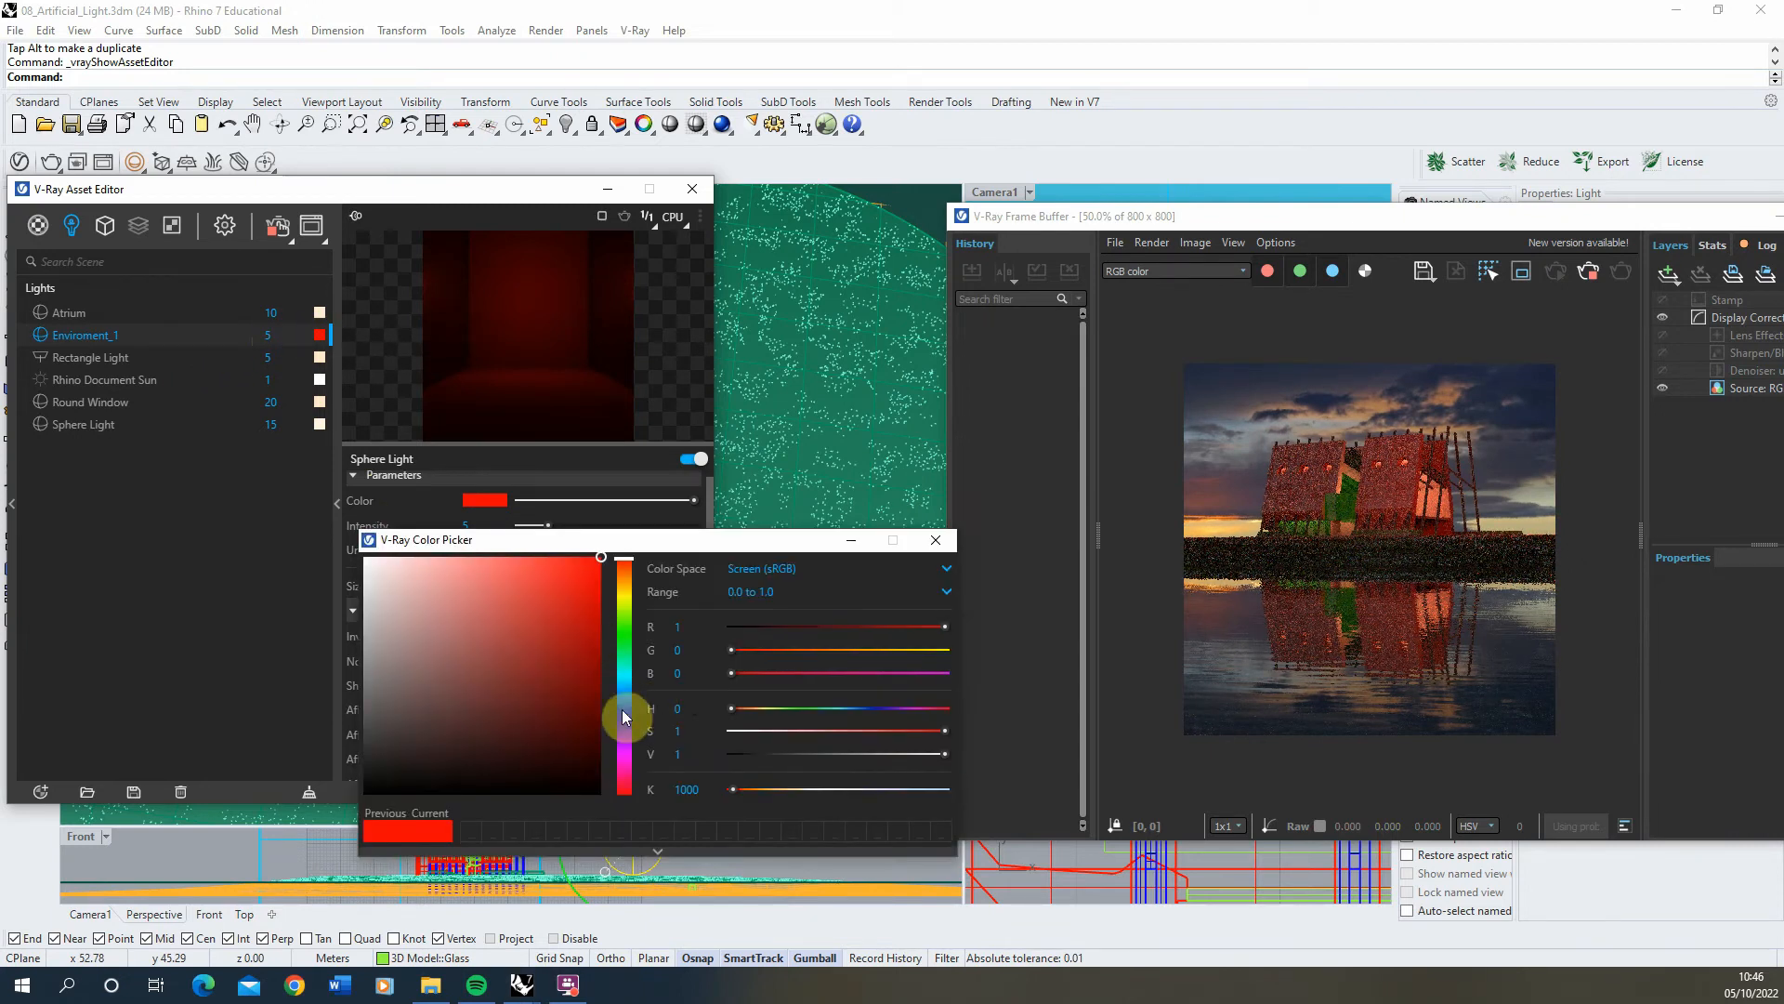
left_click(624, 713)
left_click(572, 566)
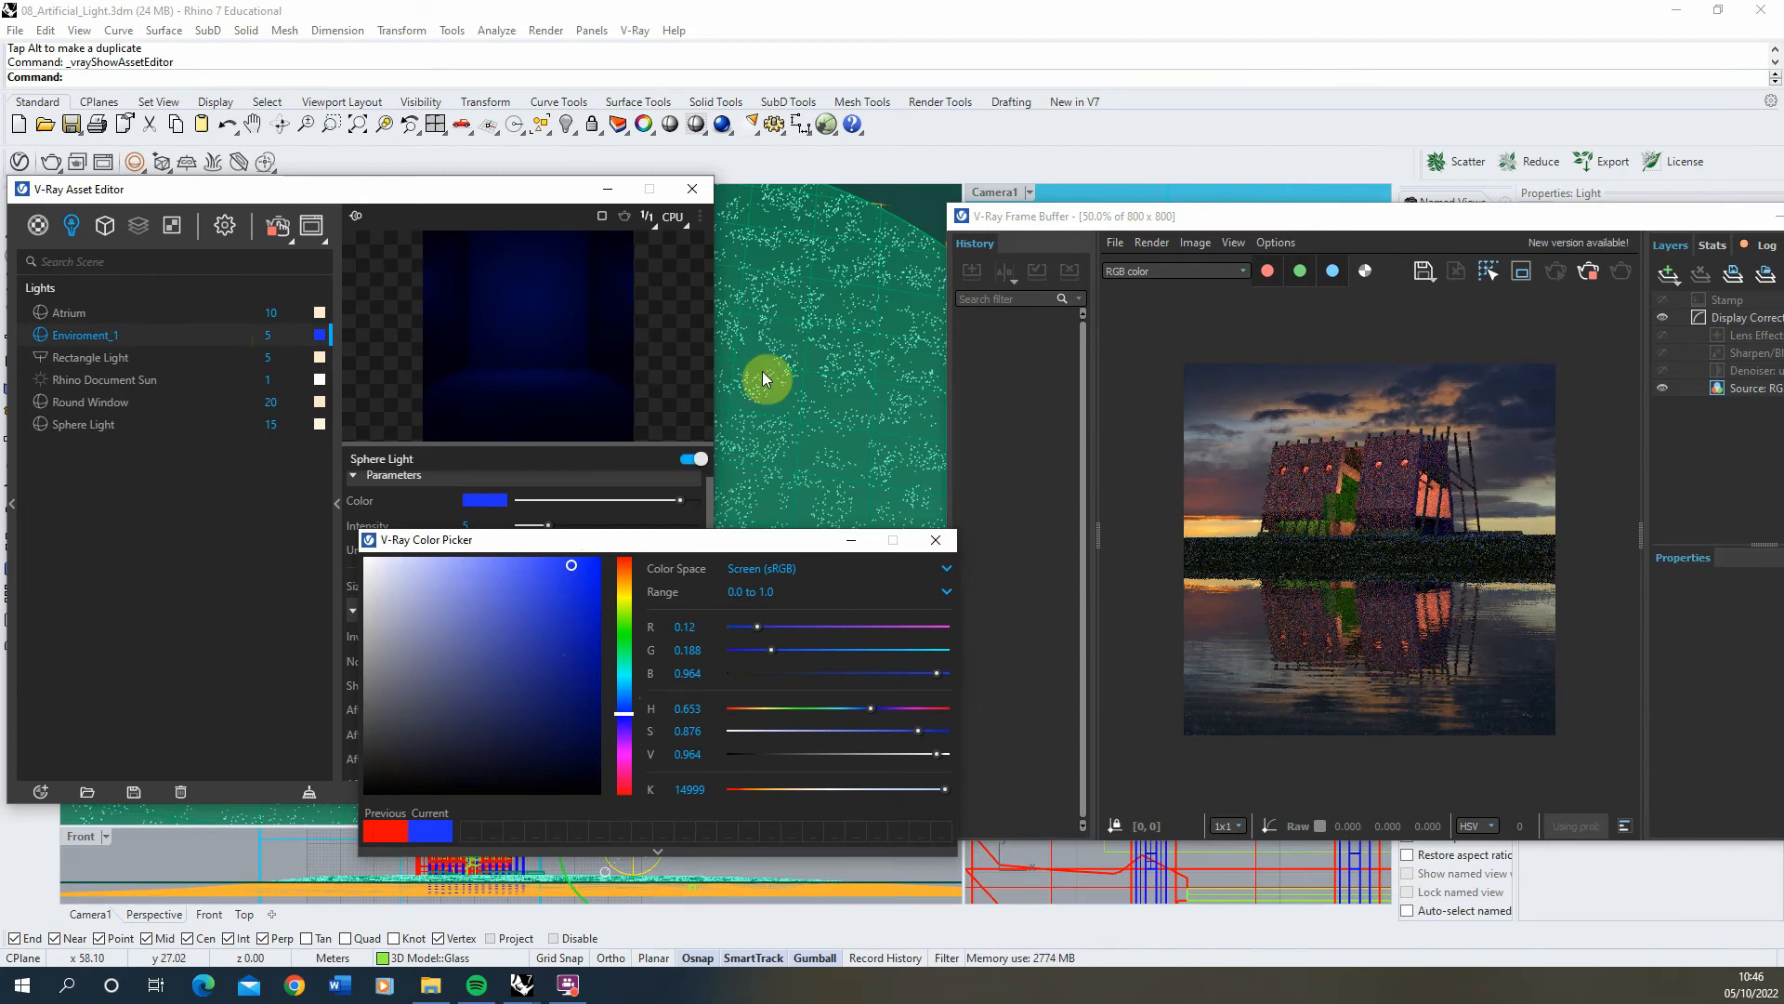
Step: Reposition the V-Ray Frame Buffer, examine the blue-lit facades up close, and put away the colour picker and Asset Editor
left_click_drag(1199, 216, 1027, 171)
scroll(1253, 471, "up", 2)
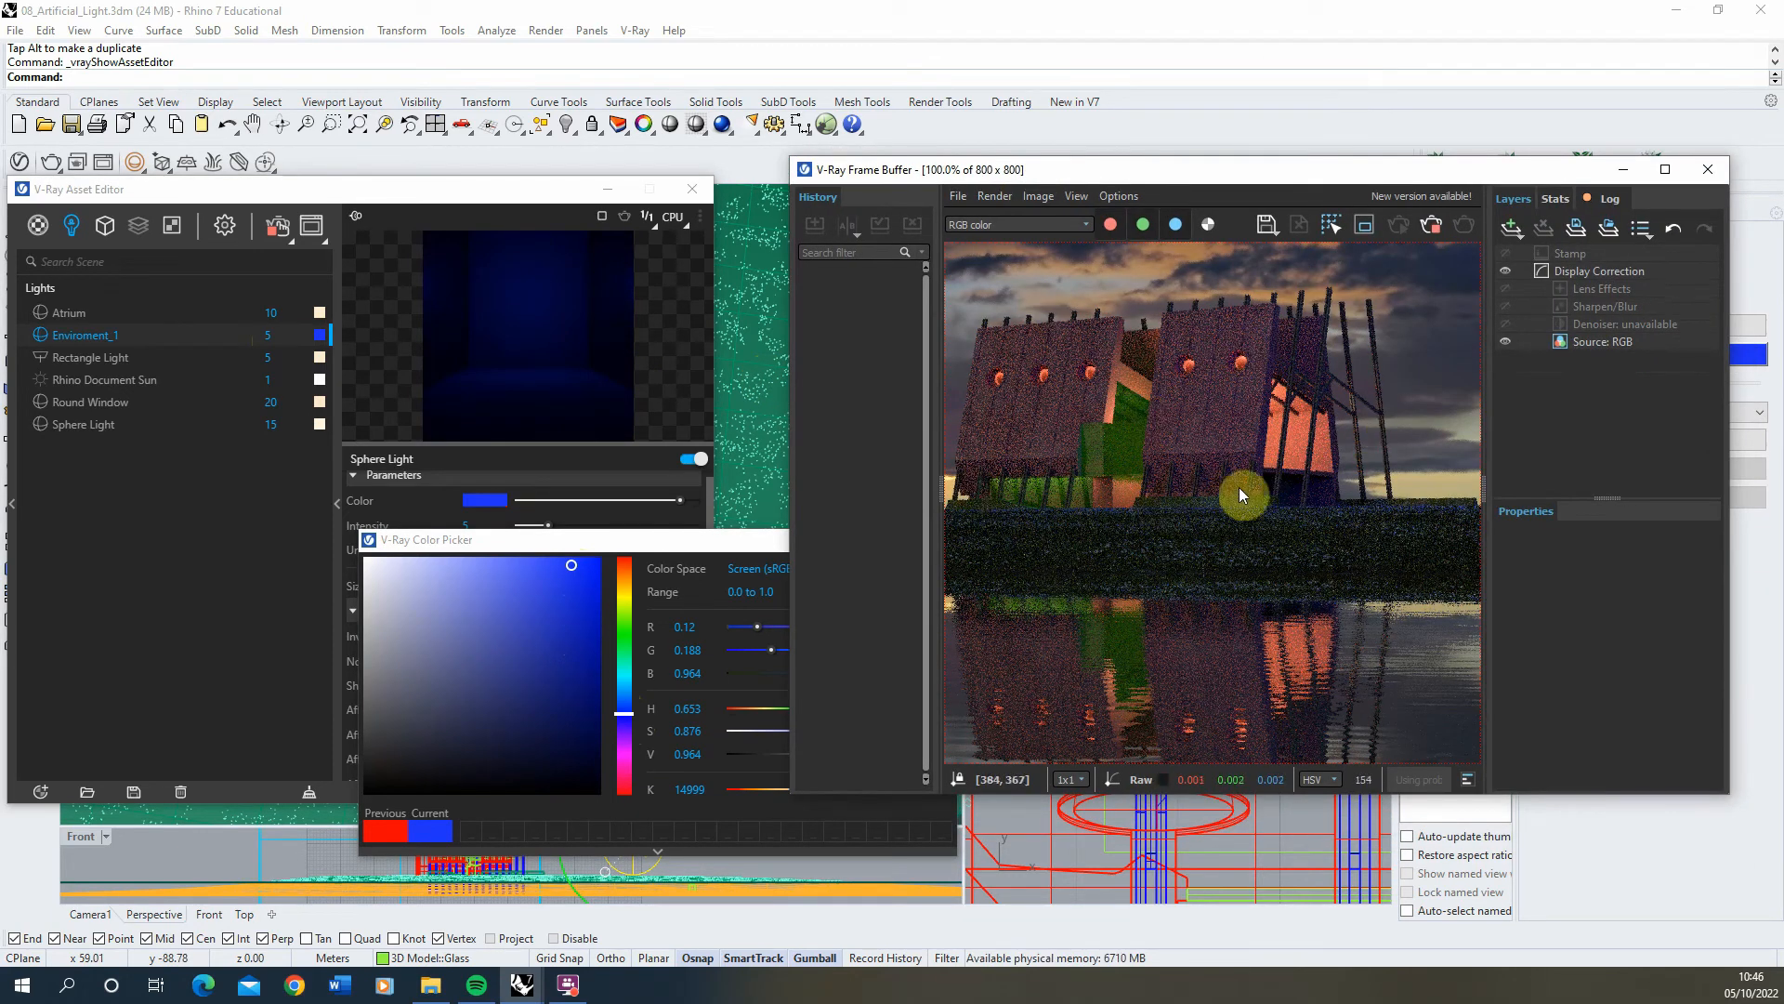
left_click_drag(542, 539, 364, 540)
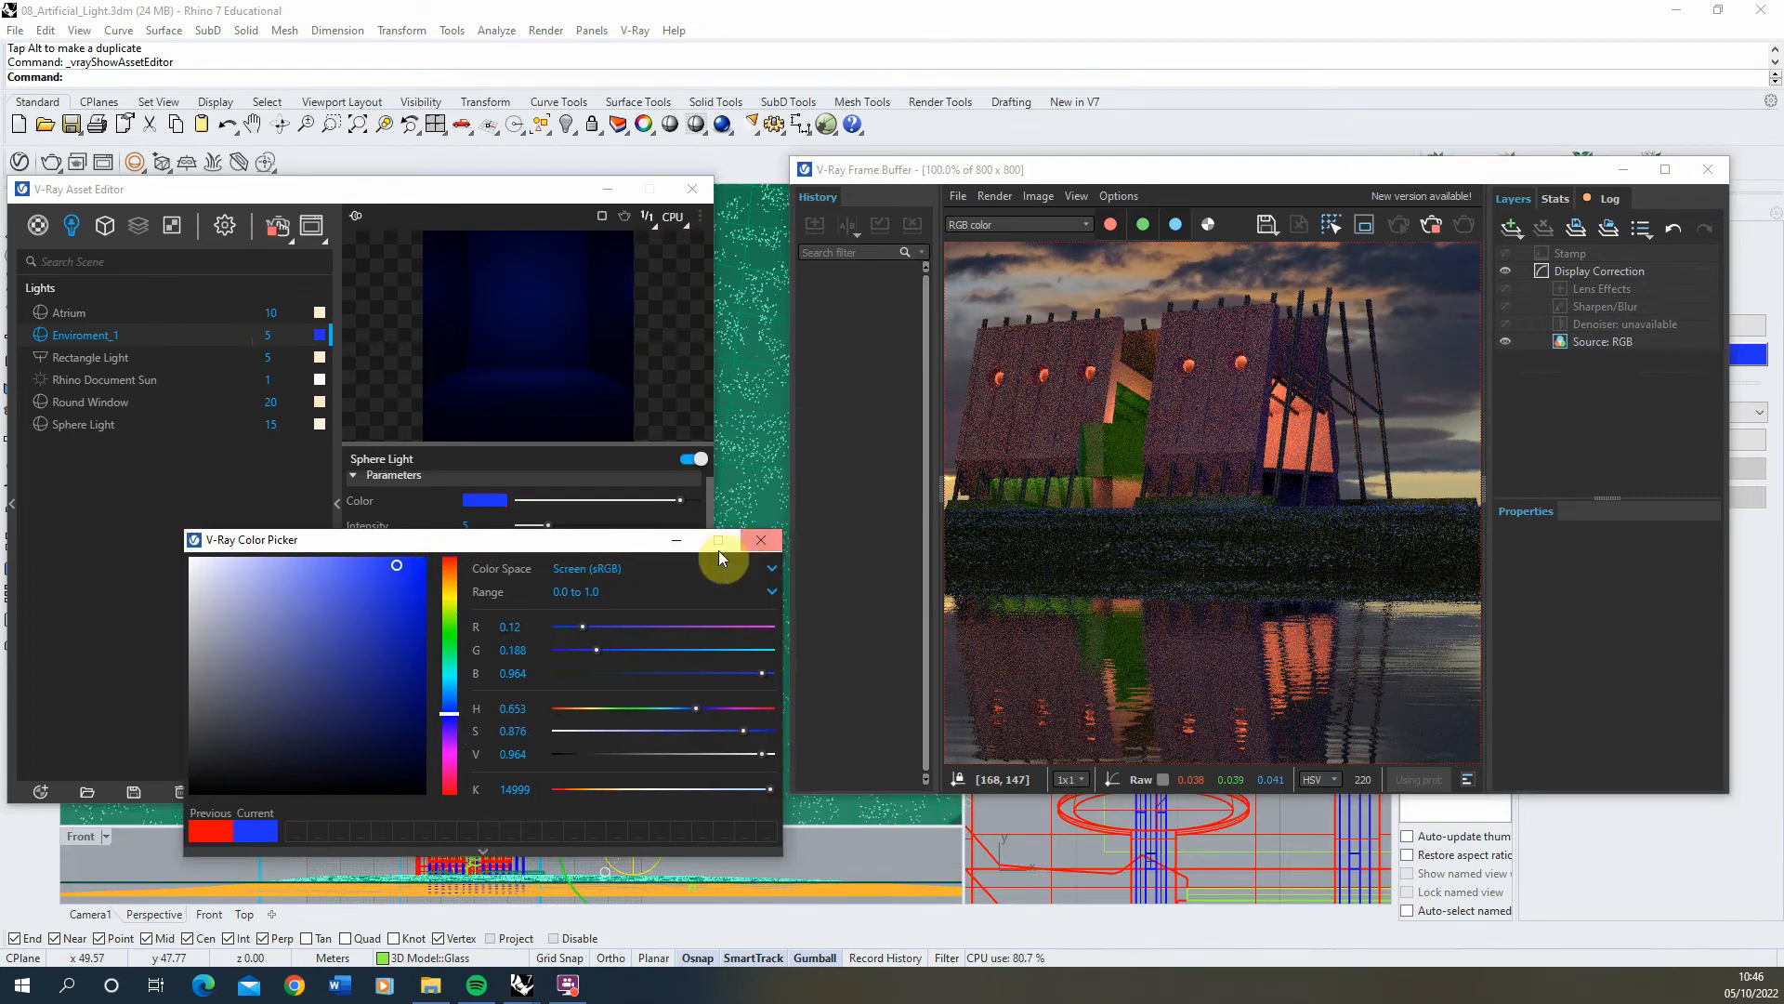
left_click(759, 540)
left_click(607, 190)
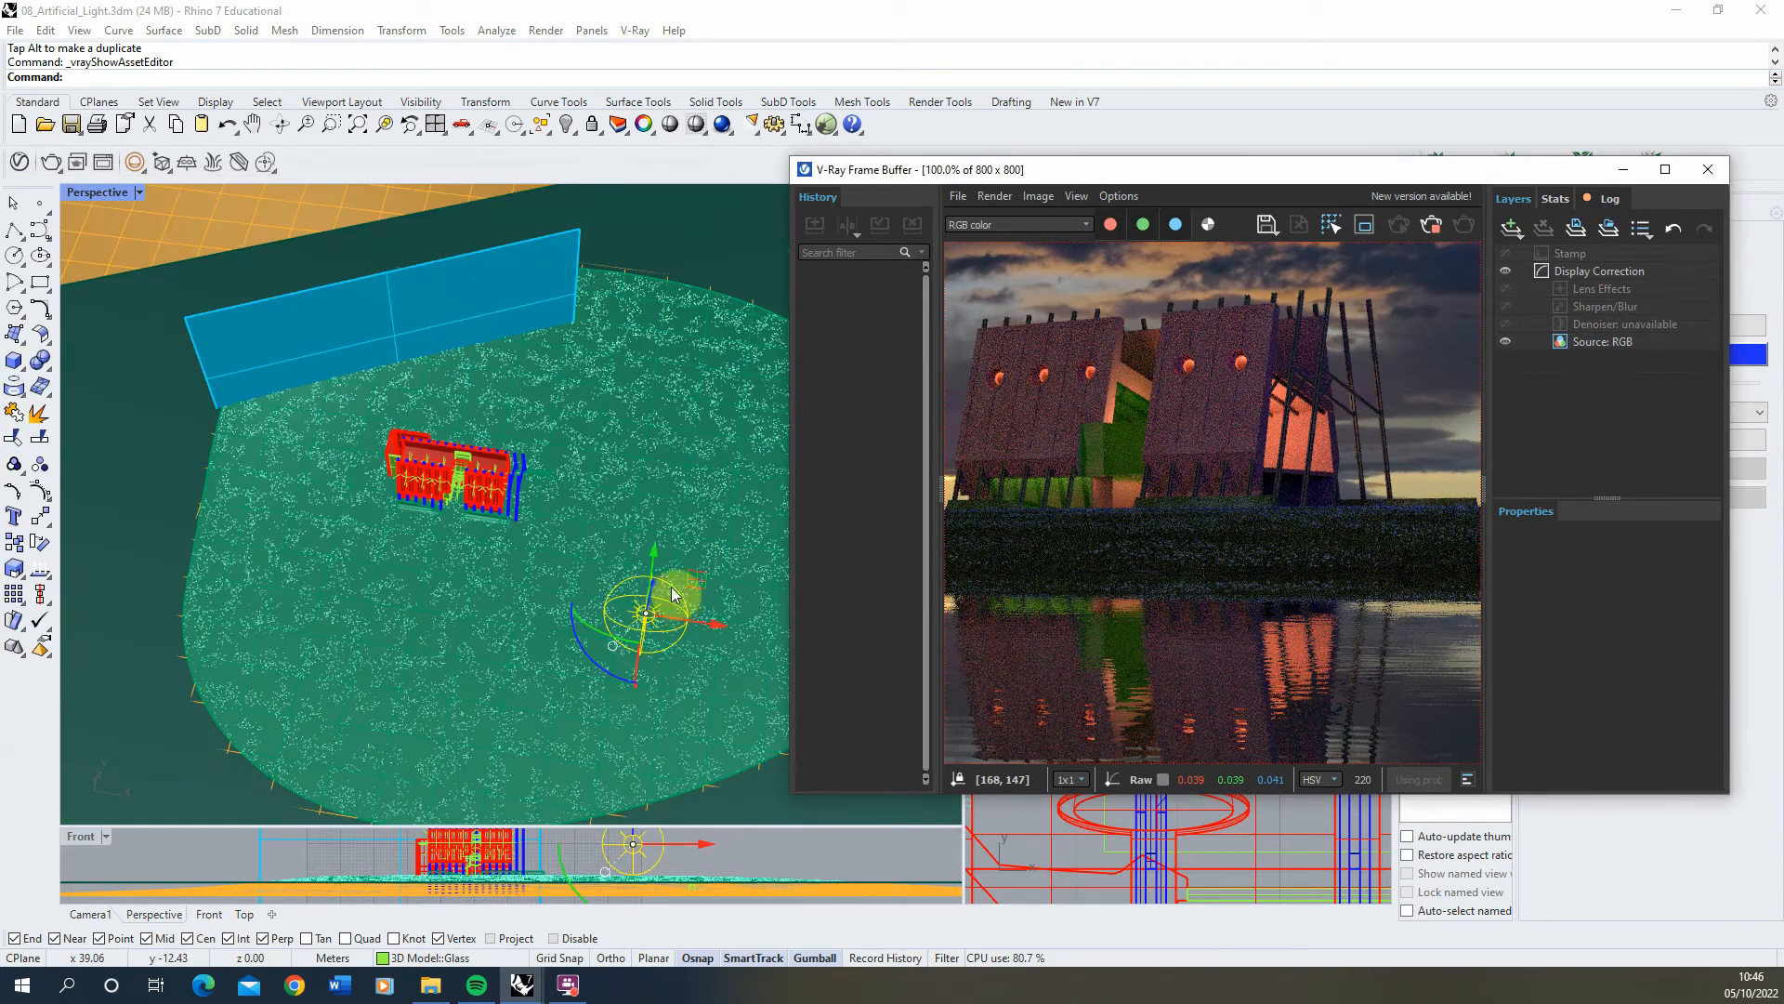
Step: Move the blue sphere light across the grass bank in front of the building, comparing its positions in the render
right_click_drag(629, 562, 531, 528)
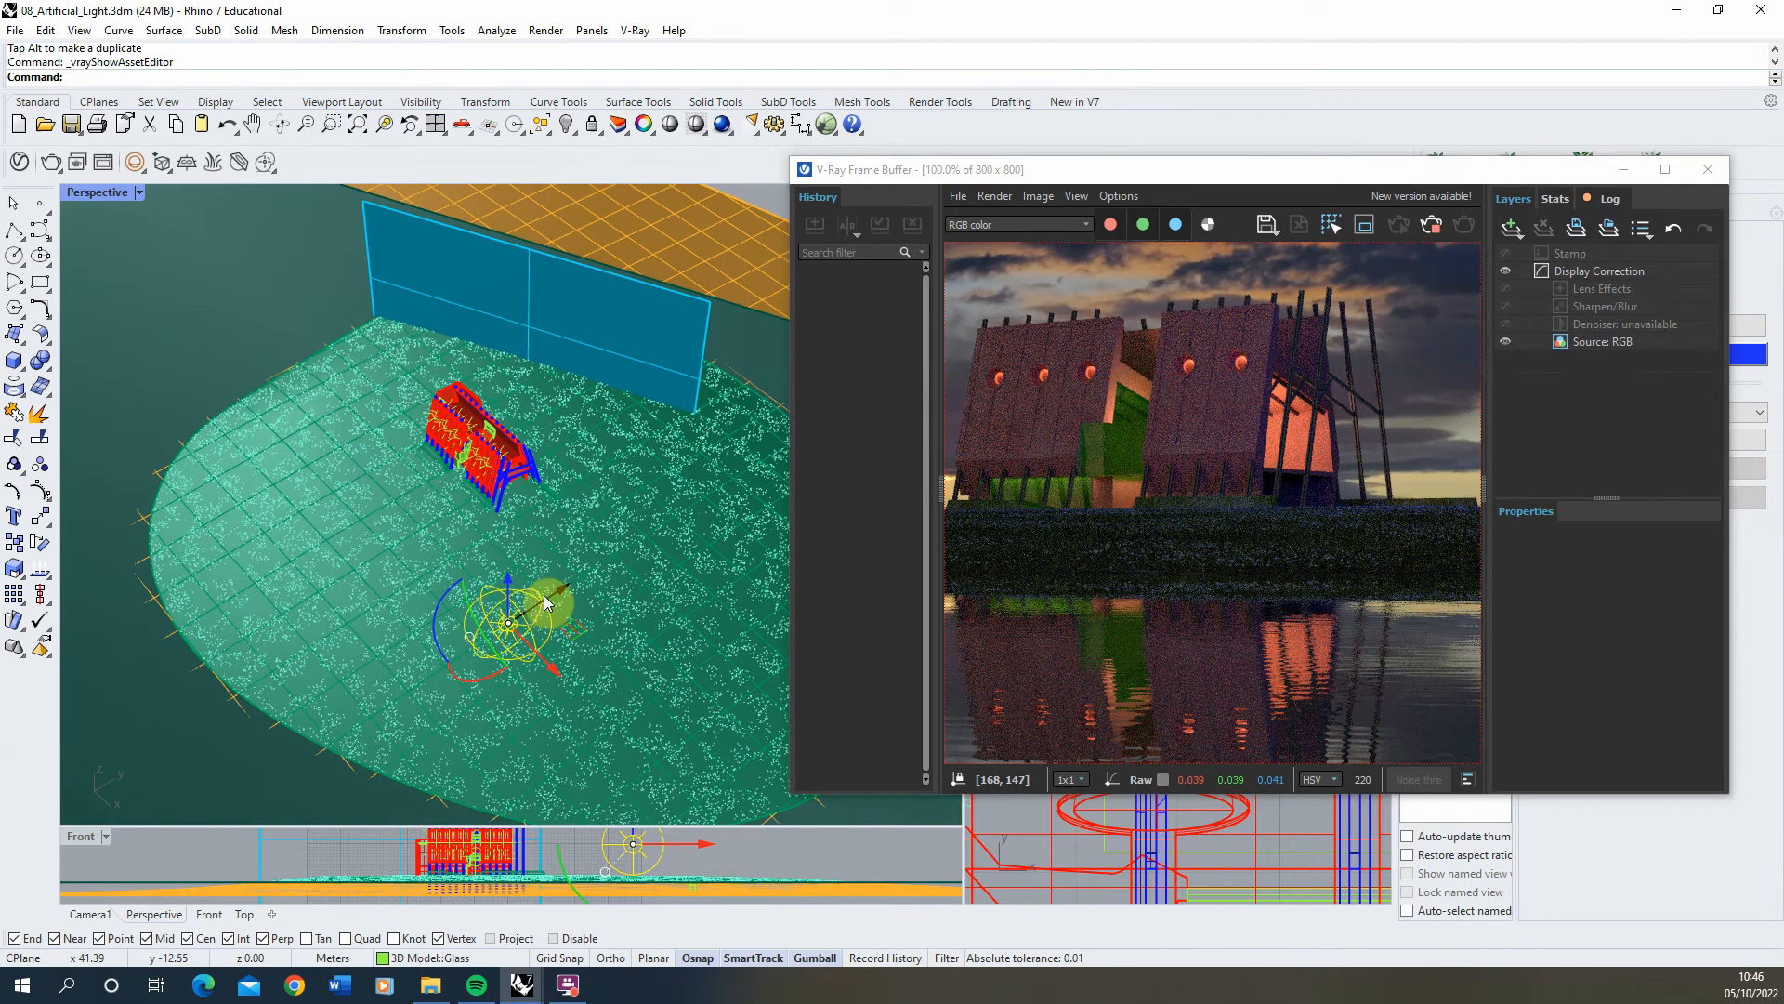
left_click_drag(547, 599, 423, 668)
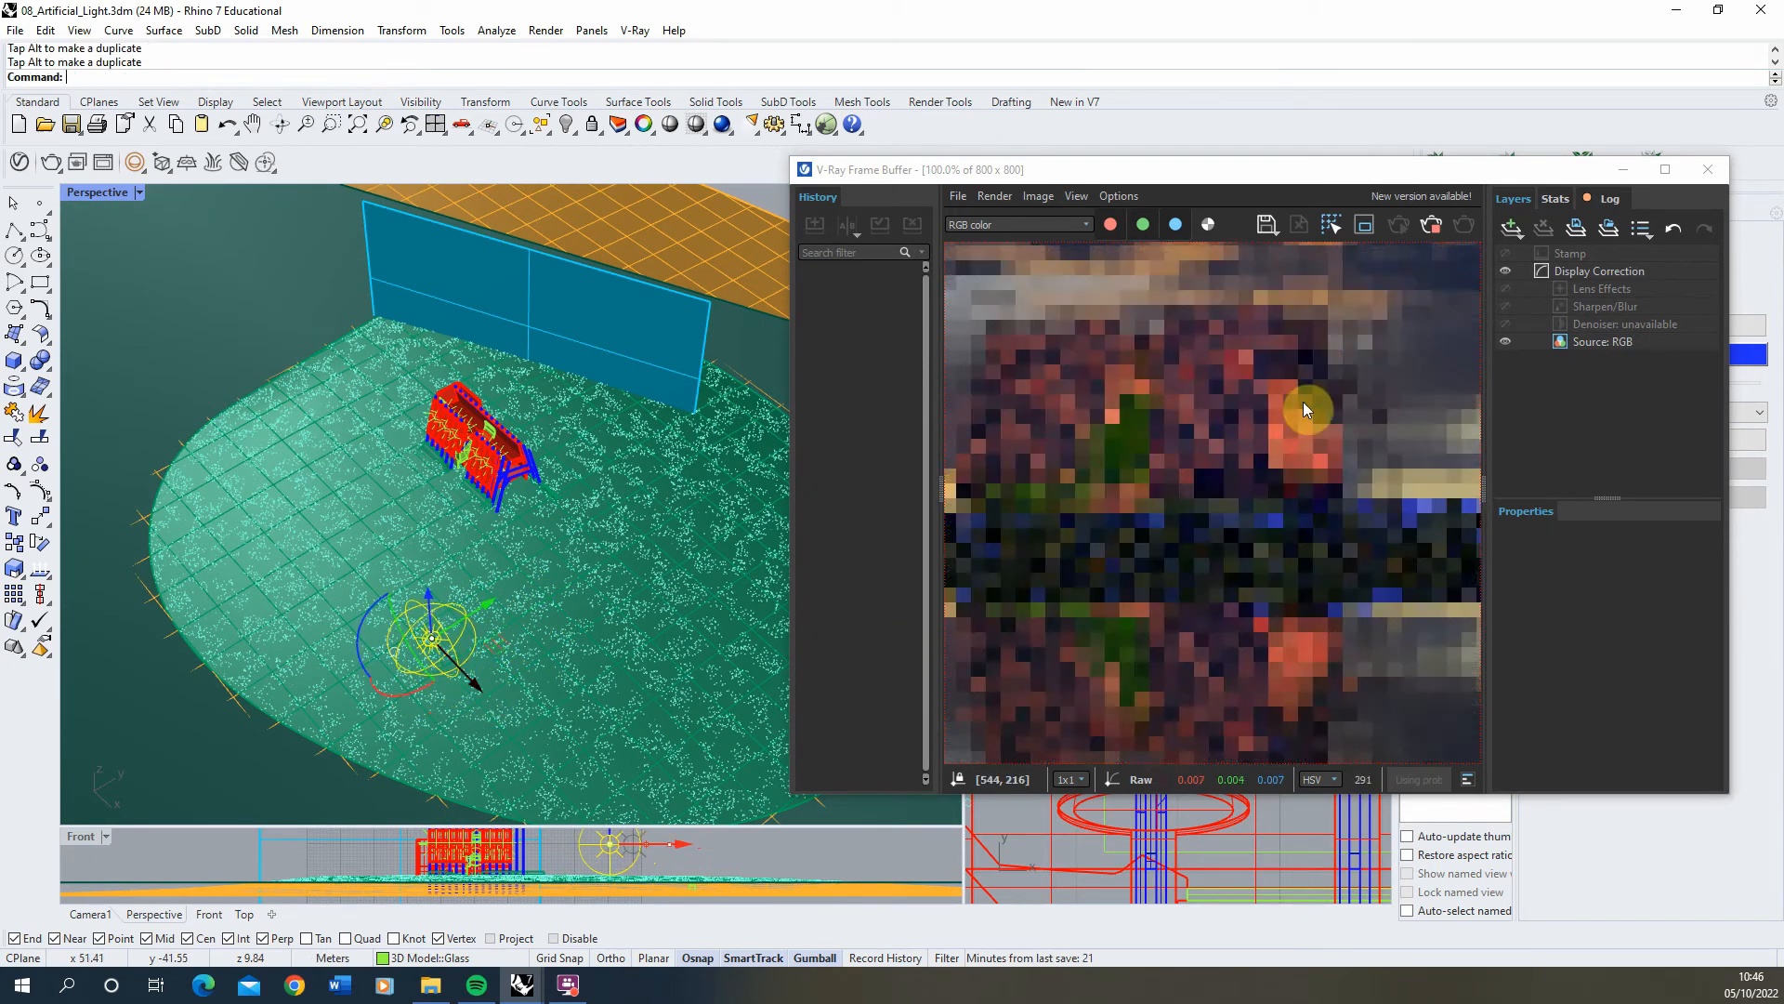
scroll(1344, 465, "down", 2)
scroll(1289, 481, "up", 2)
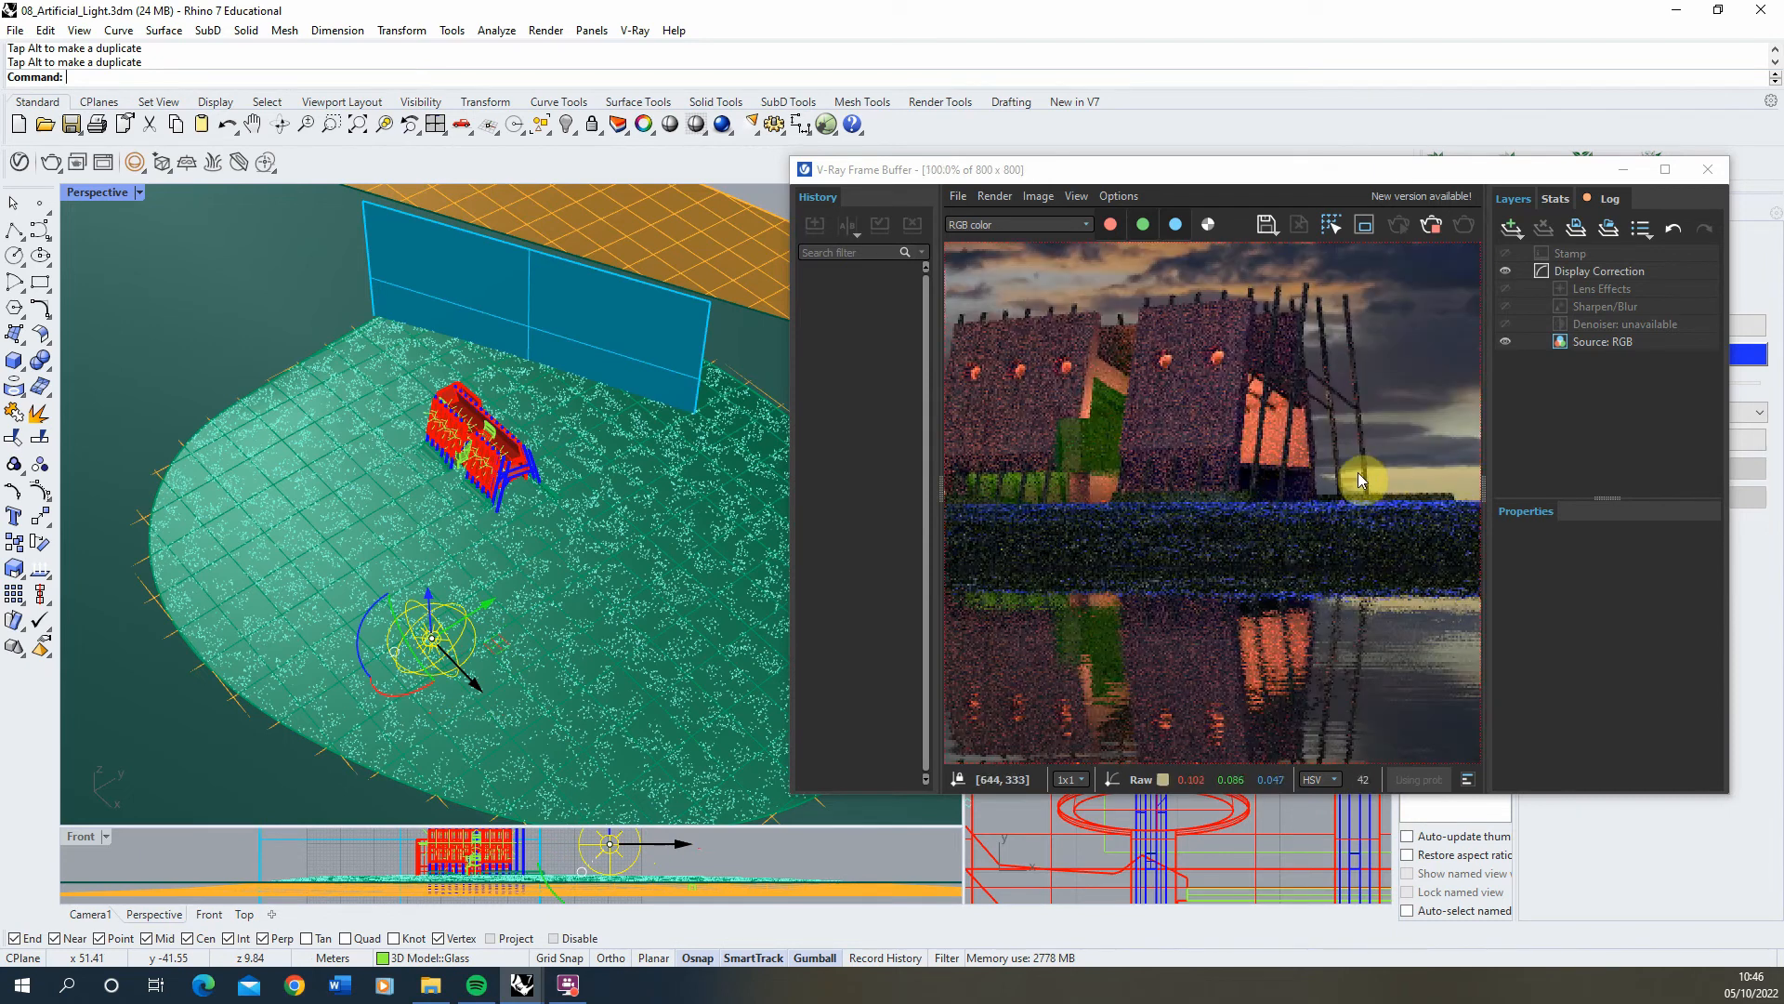
left_click_drag(469, 634, 496, 596)
scroll(992, 522, "down", 2)
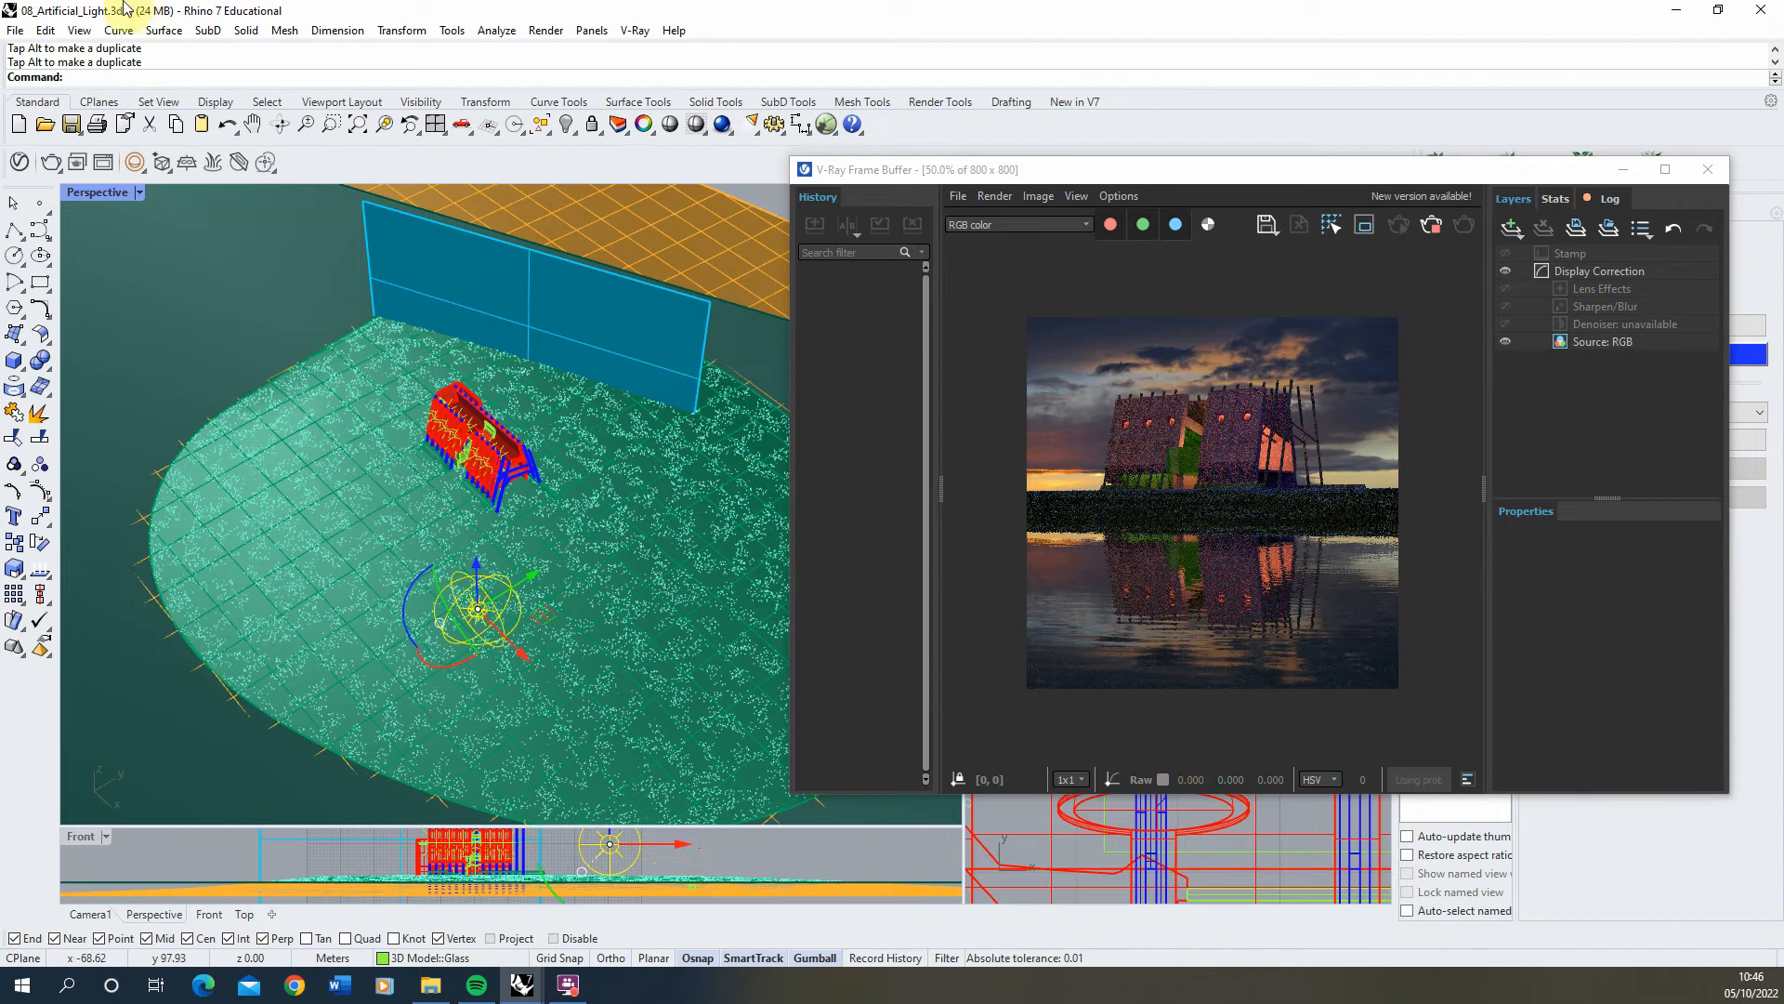
Step: Place a second V-Ray sphere light, size about 17.6, on the grass bank beyond the building's opposite end and raise it slightly
left_click(133, 165)
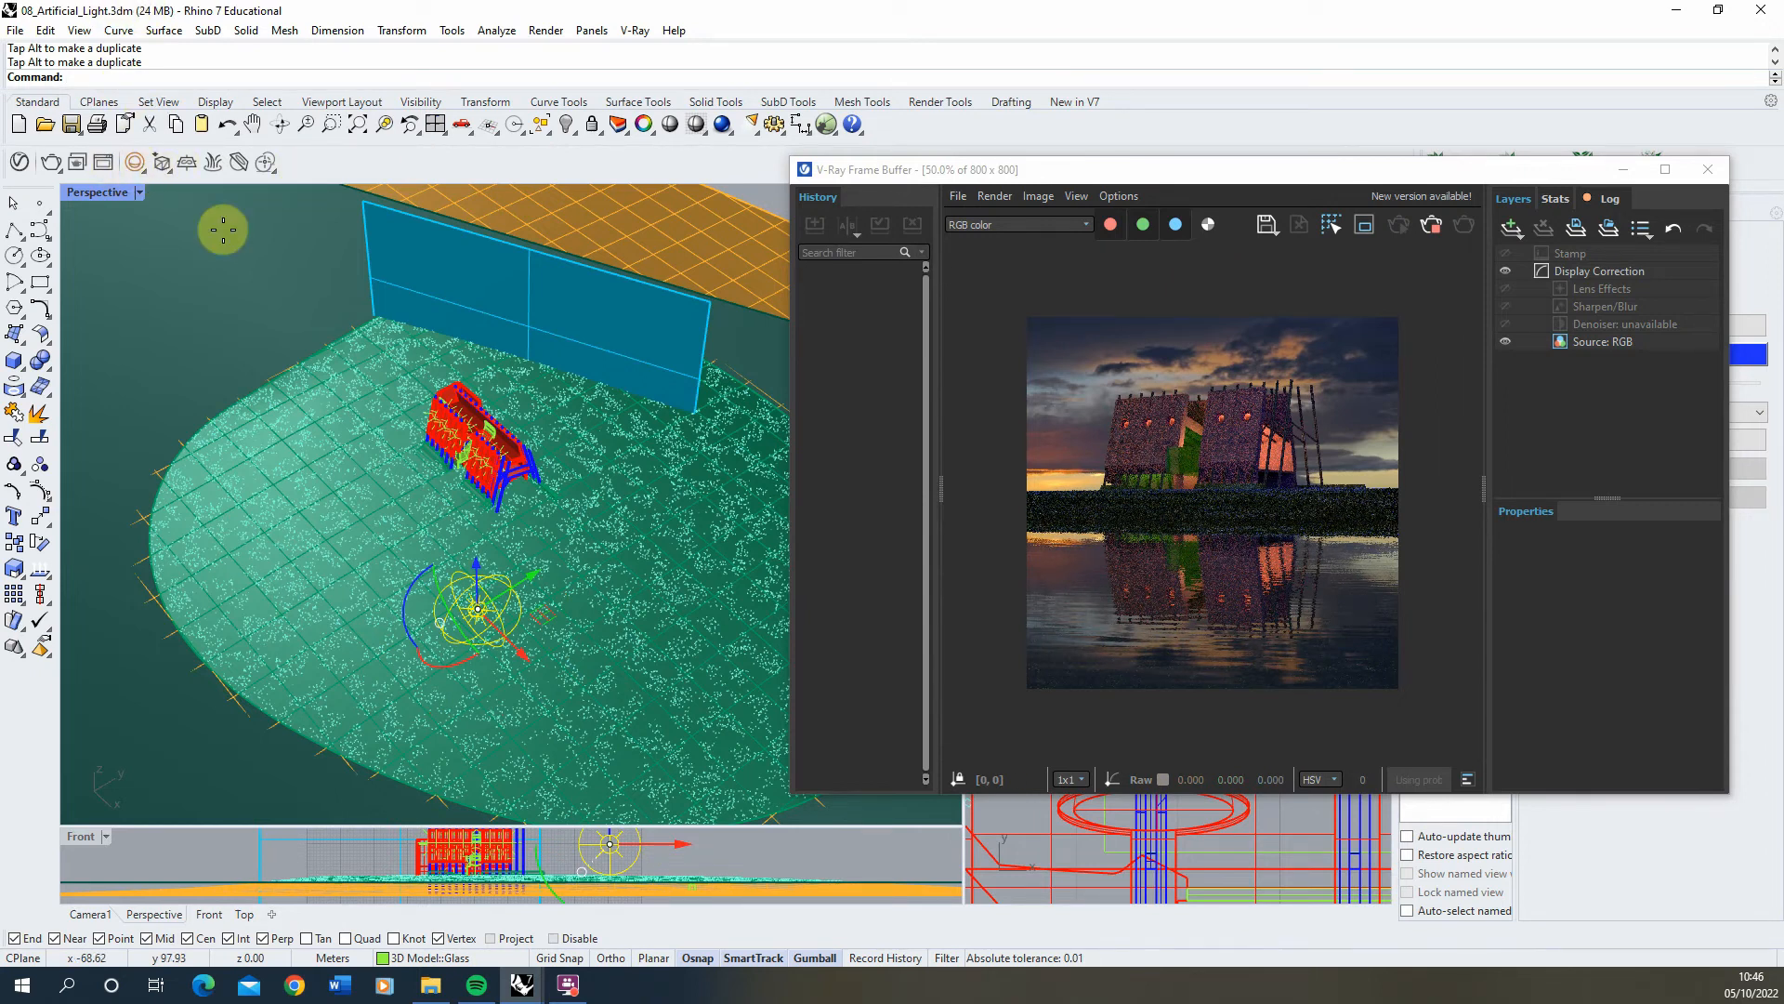
left_click(252, 453)
left_click(277, 440)
left_click(254, 431)
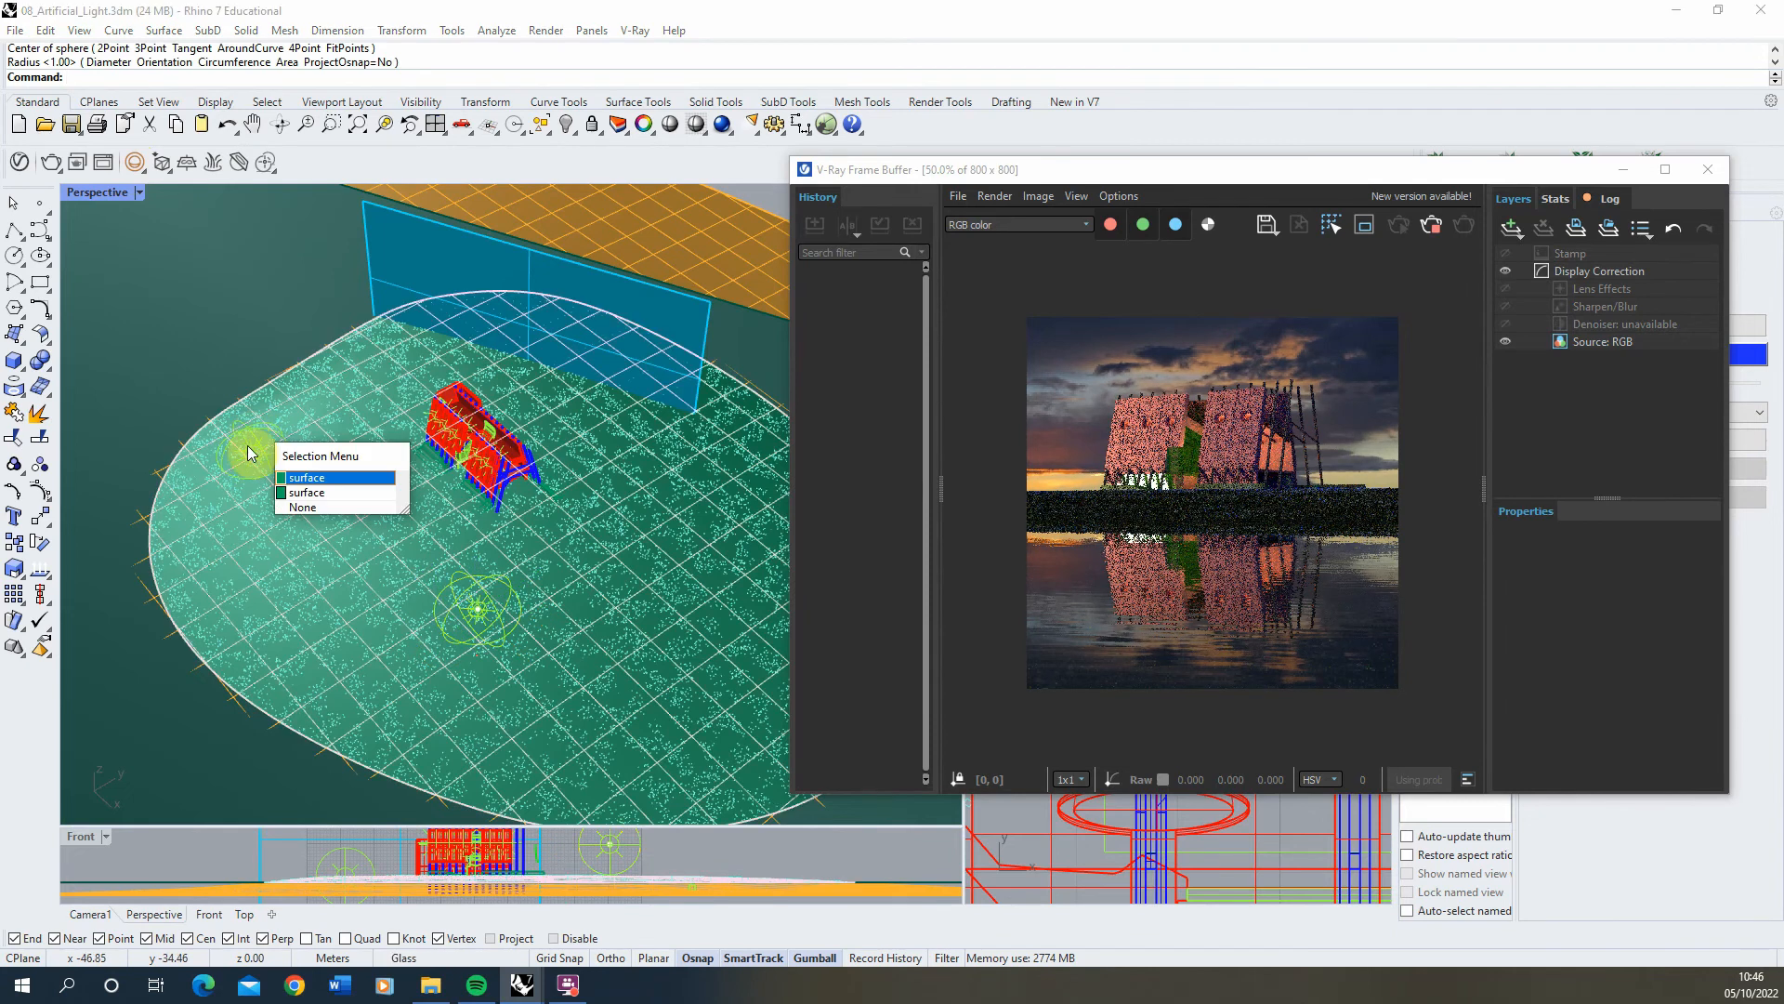
left_click(253, 450)
left_click_drag(244, 415, 237, 384)
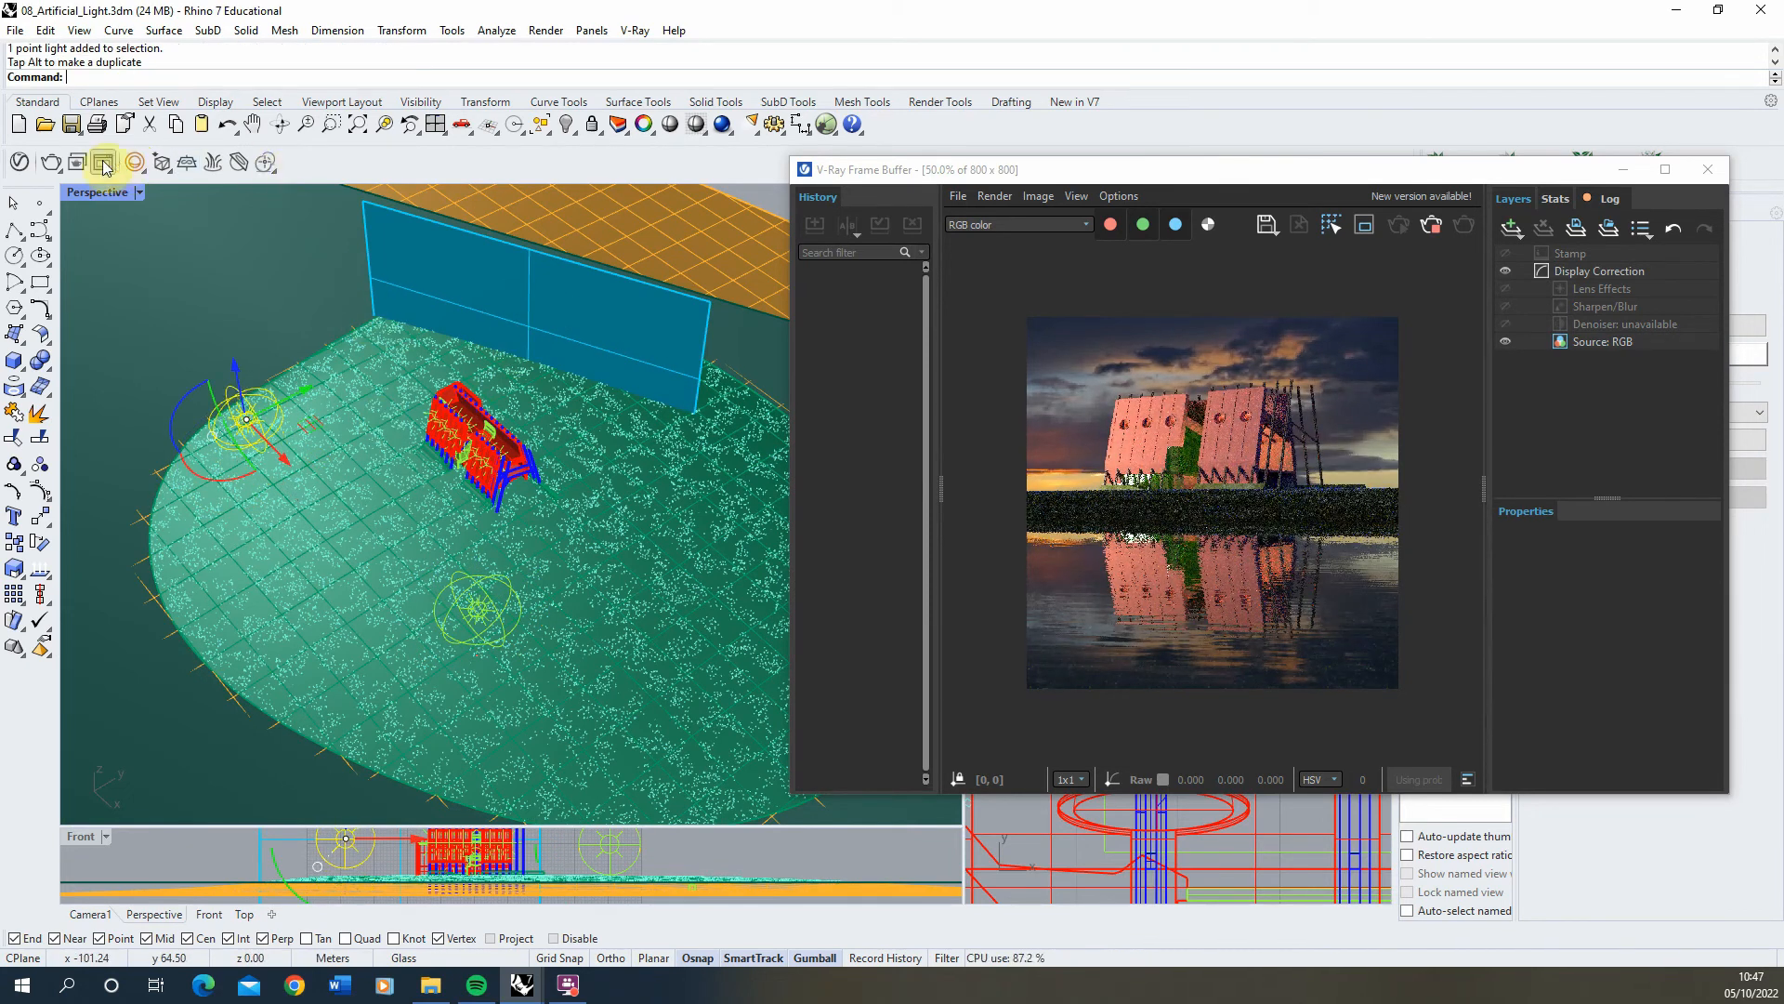
Step: Rename the new sphere light as Enviroment_2 and set its colour to red, about R 1, G 0.027, B 0.027
left_click(28, 168)
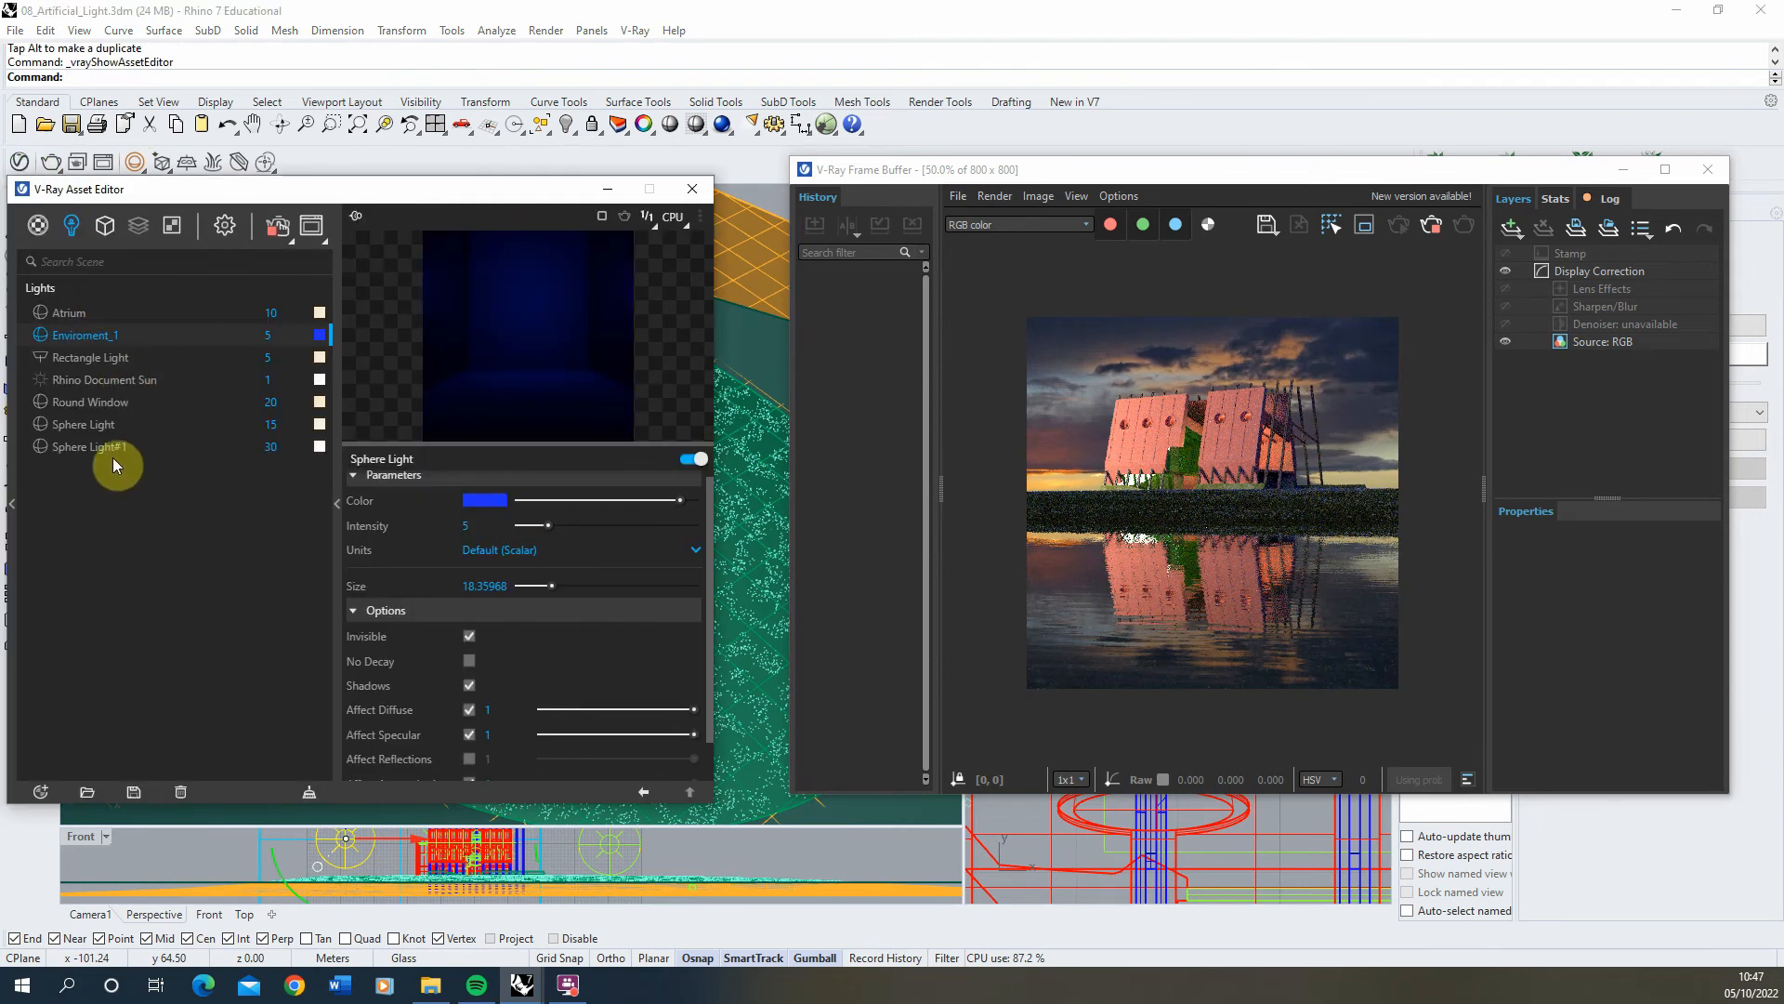
left_click(109, 447)
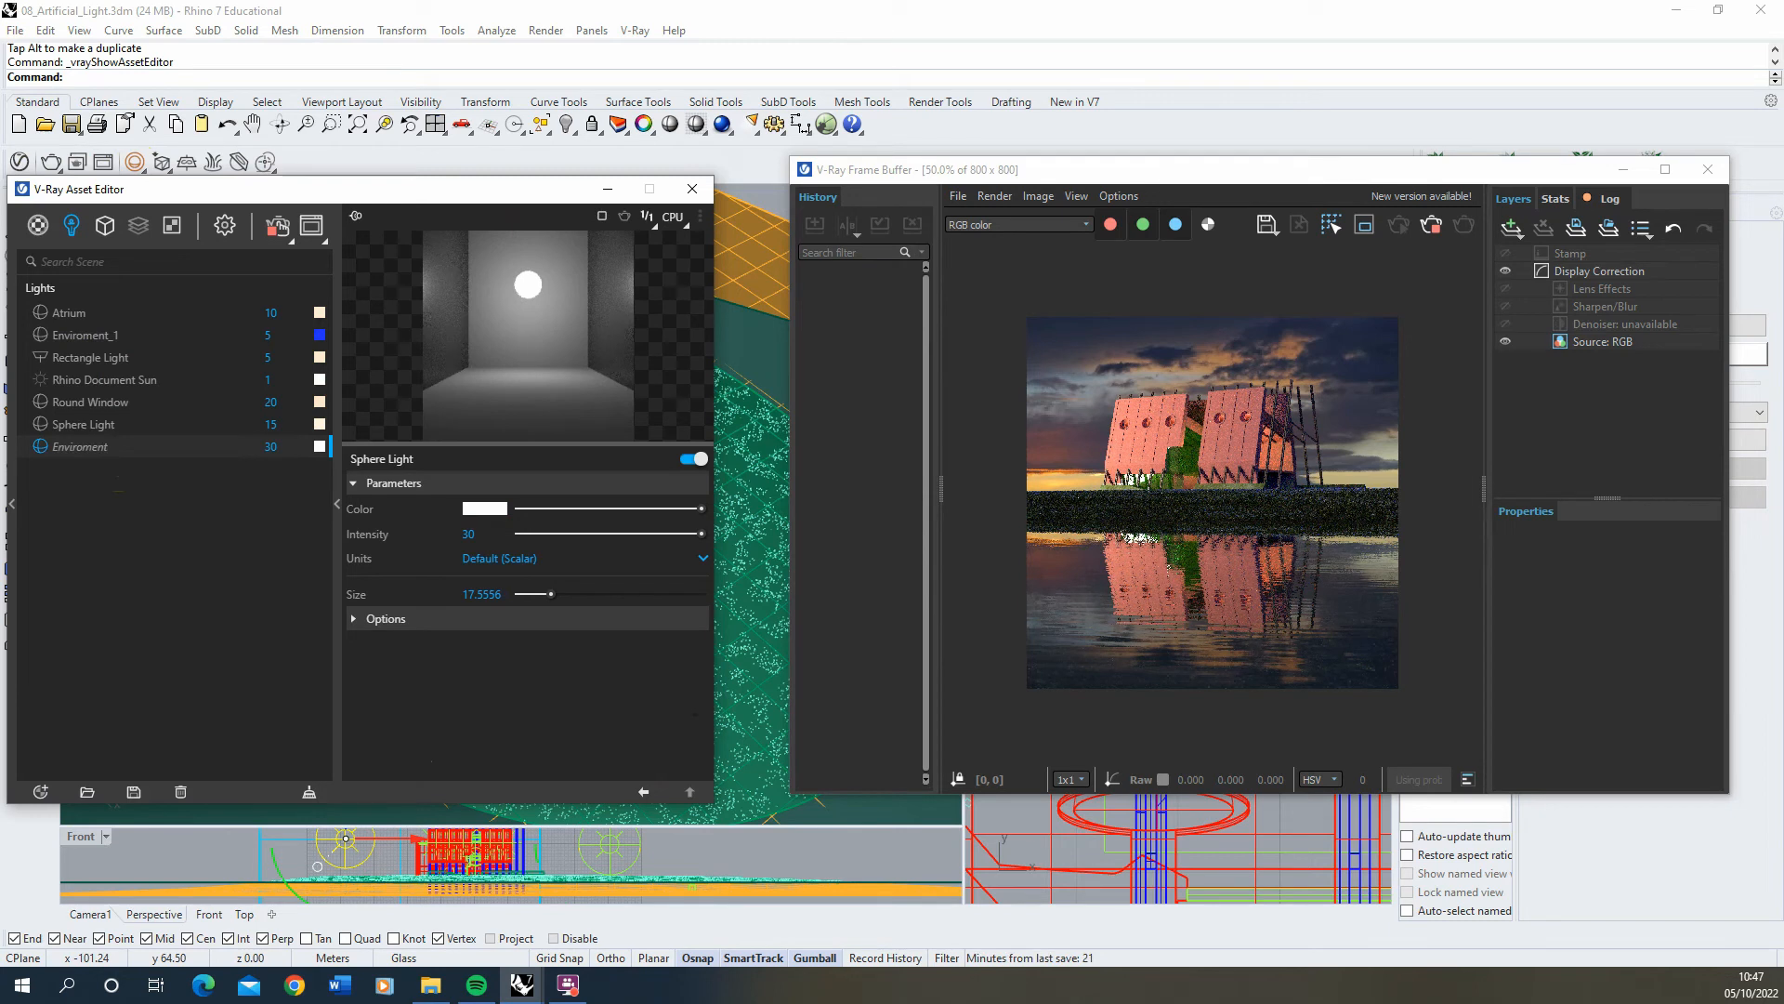
left_click(254, 513)
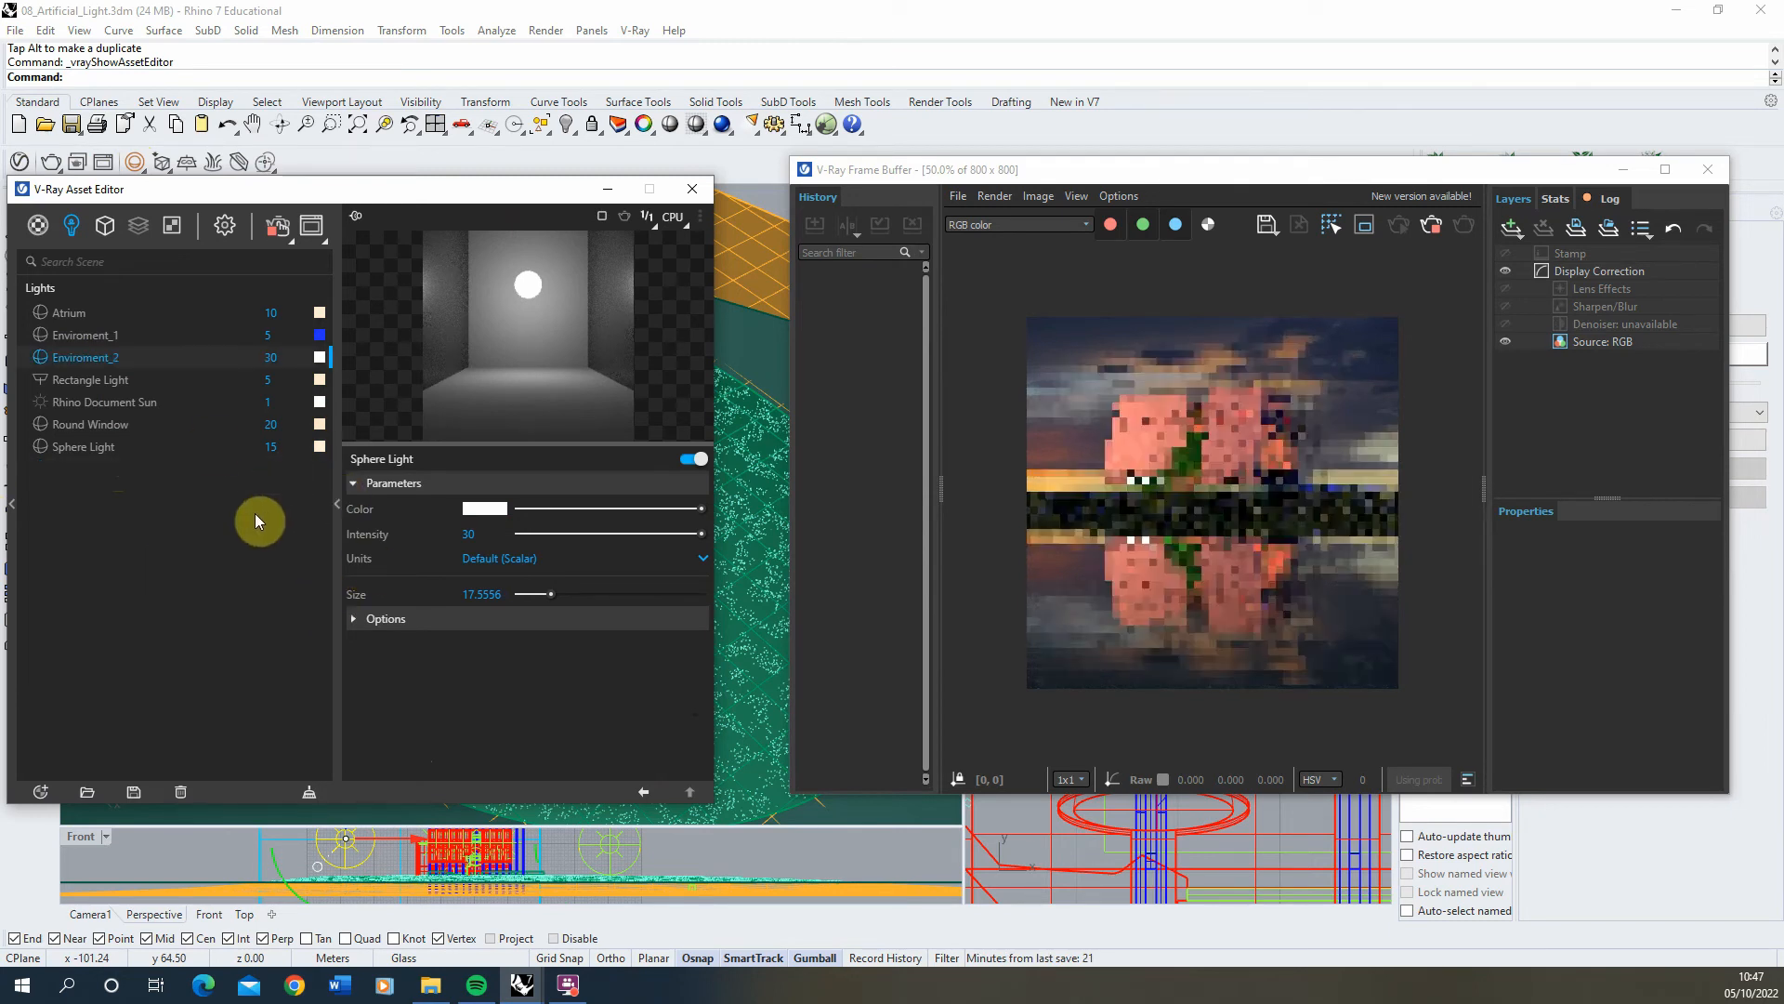
left_click(484, 508)
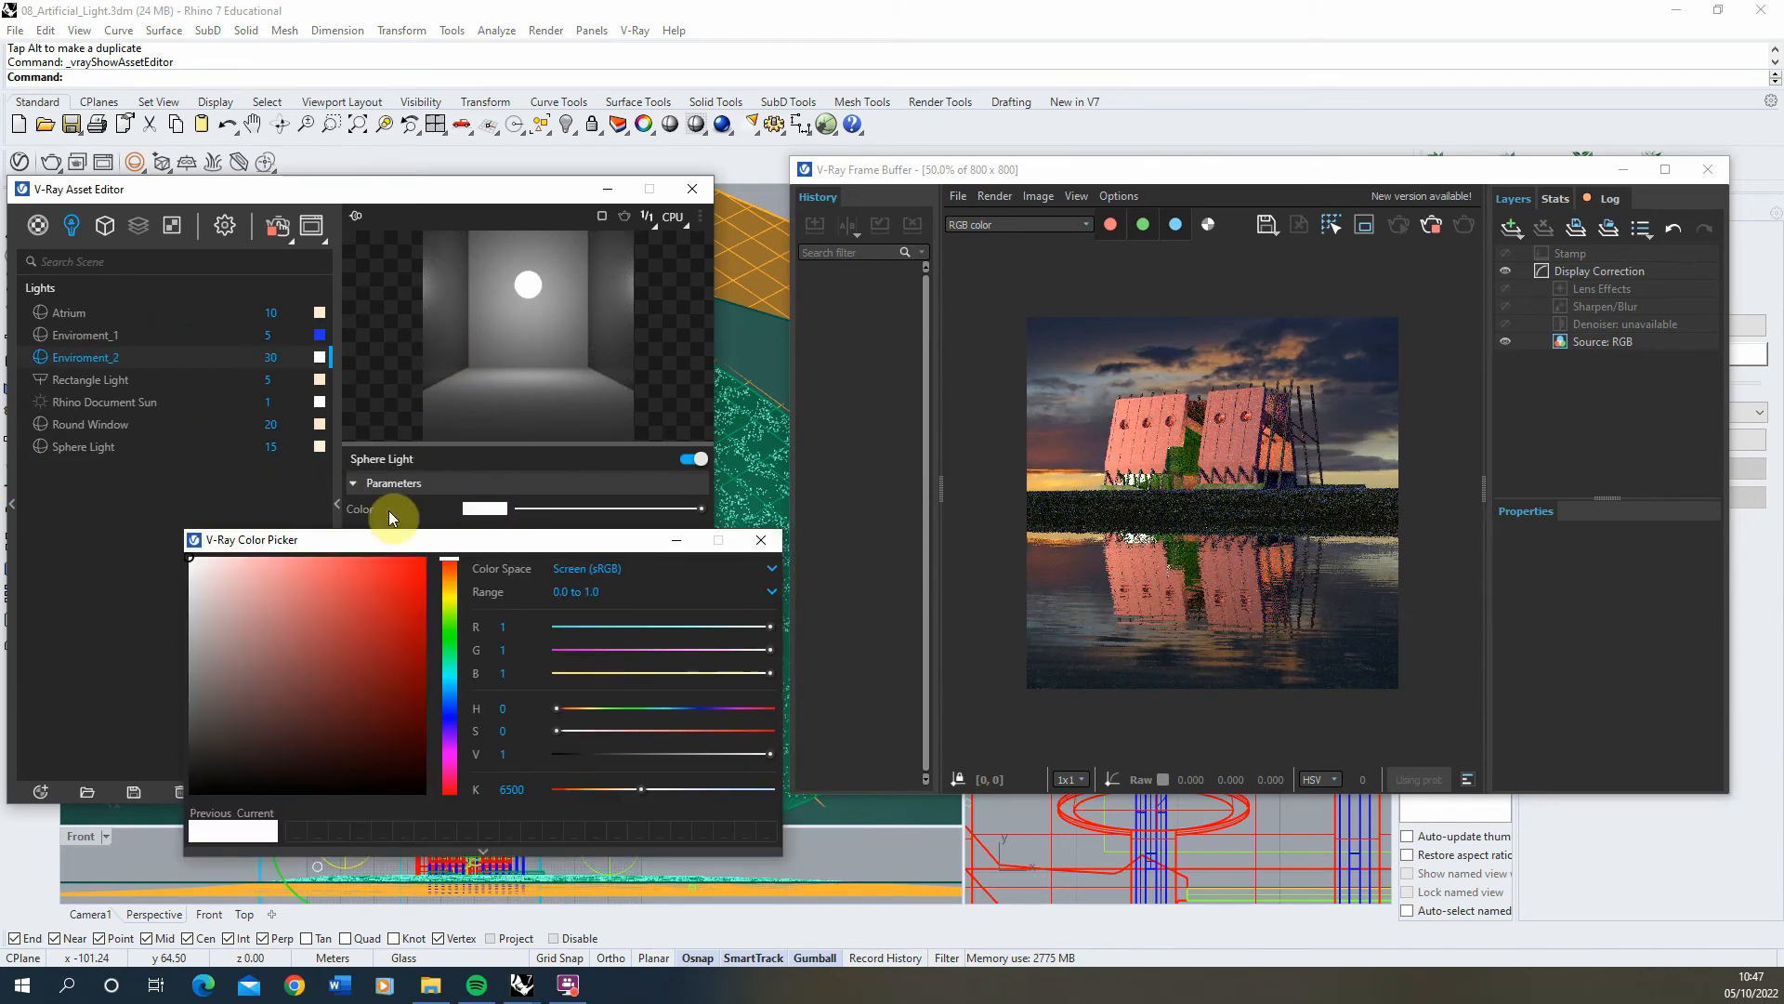
left_click(420, 557)
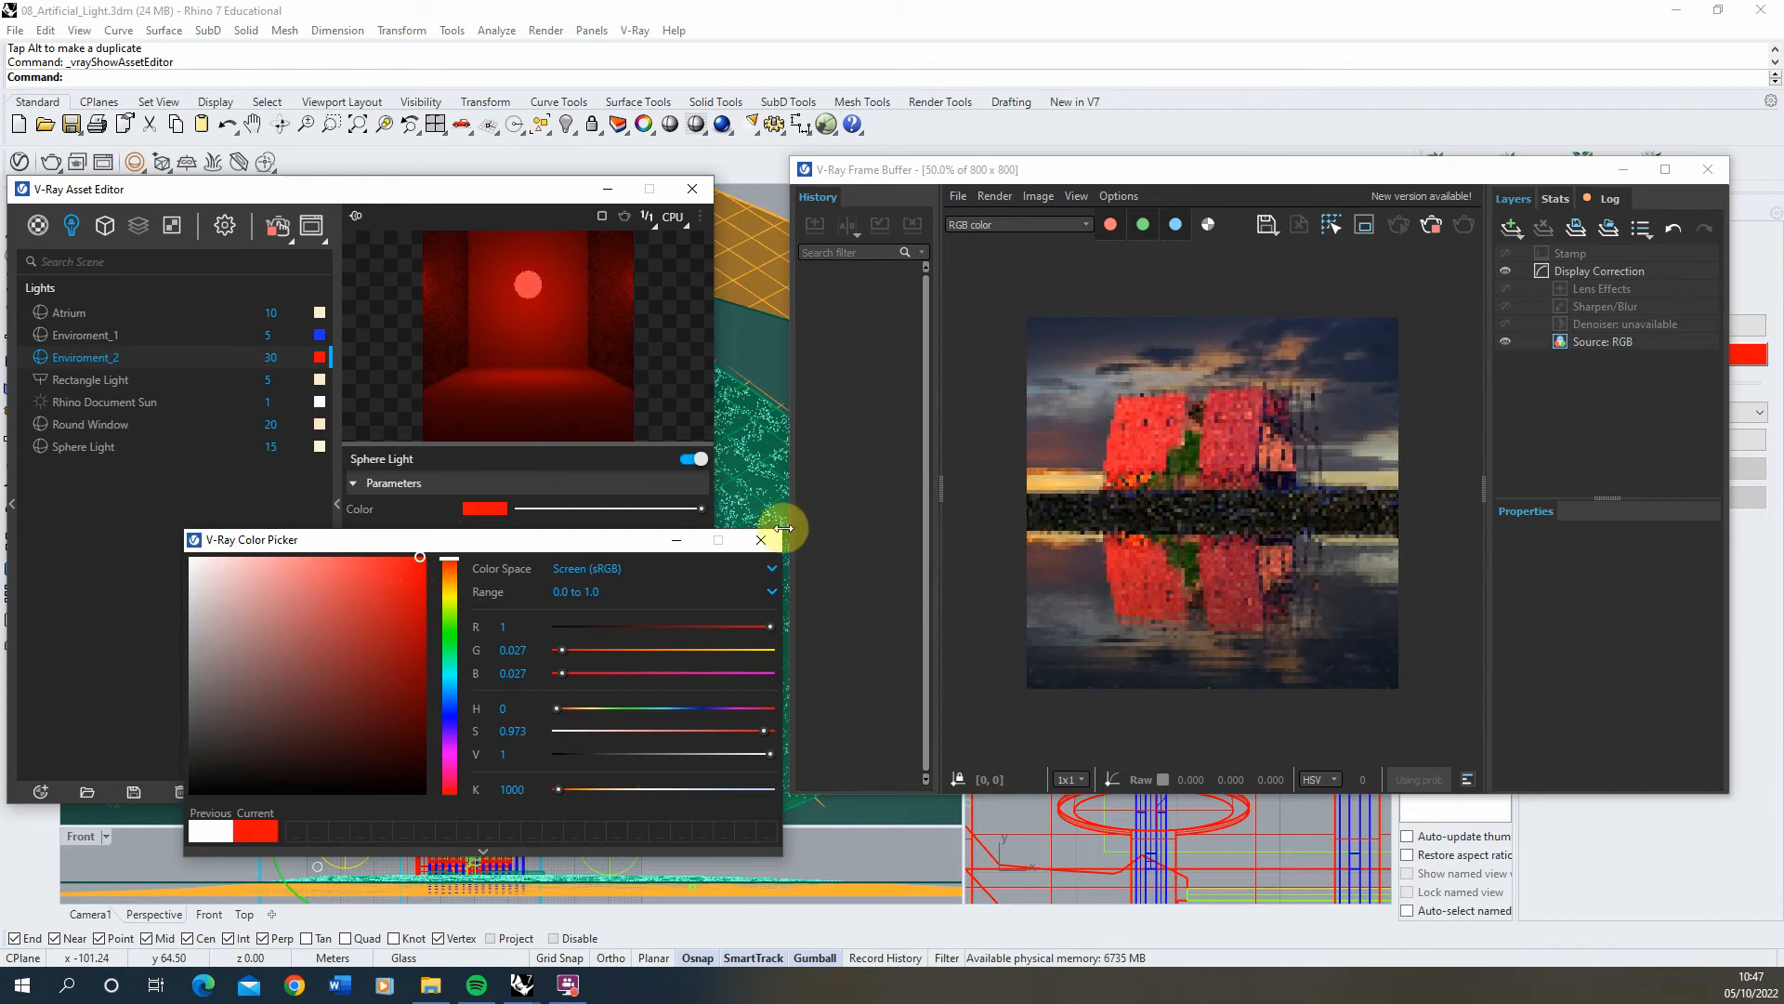
Step: Put away the colour picker and set the Enviroment_2 sphere light's intensity to 5
left_click(761, 540)
left_click_drag(502, 536, 209, 544)
type("5")
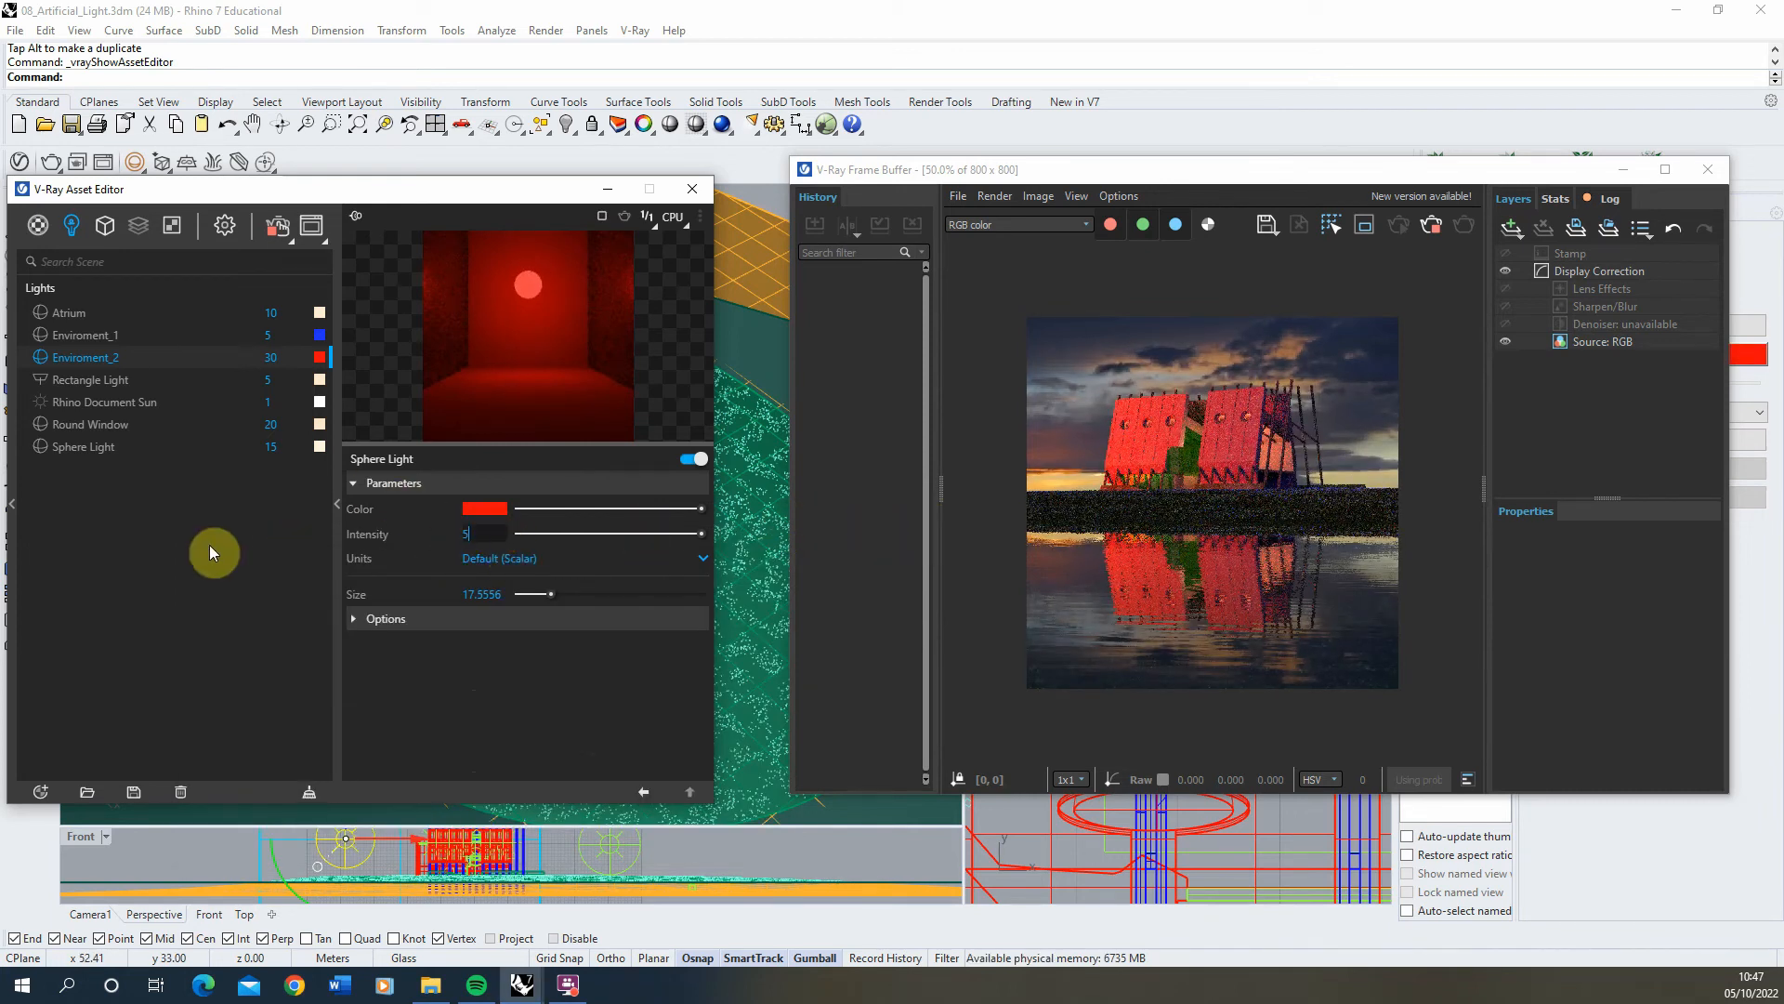
key("Return")
Step: Make the Enviroment_2 light source invisible and stop it from affecting reflections
left_click(418, 619)
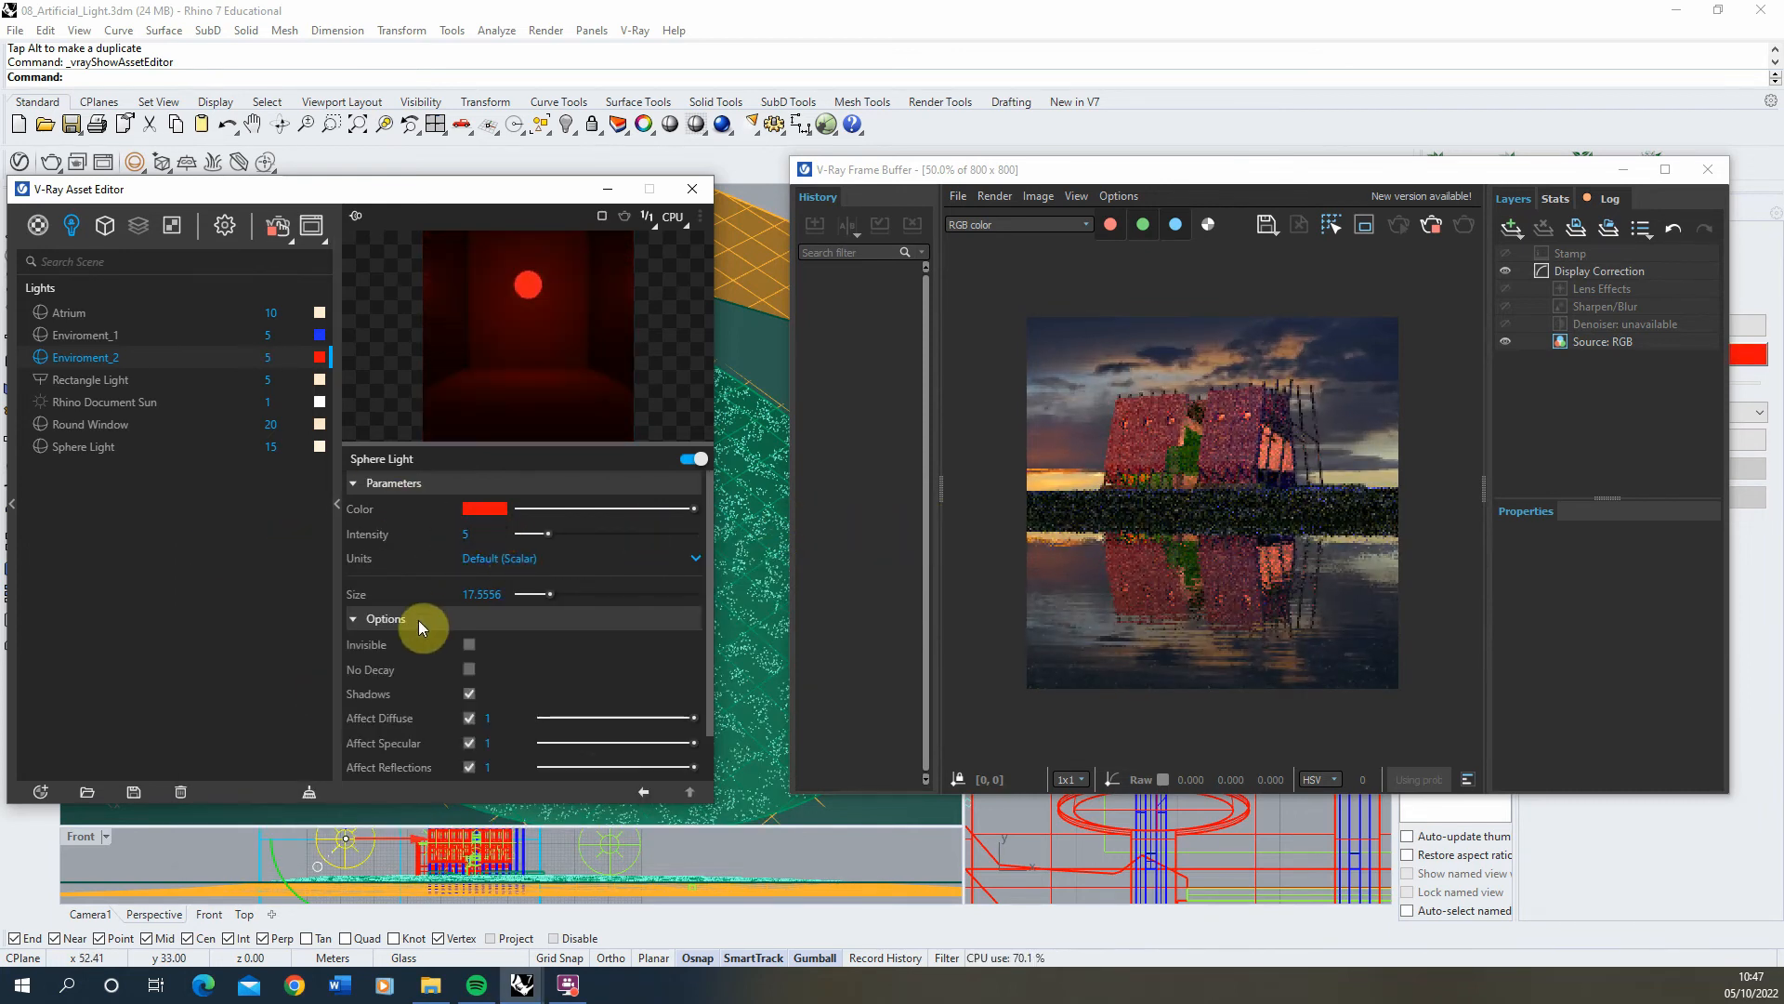
left_click(470, 644)
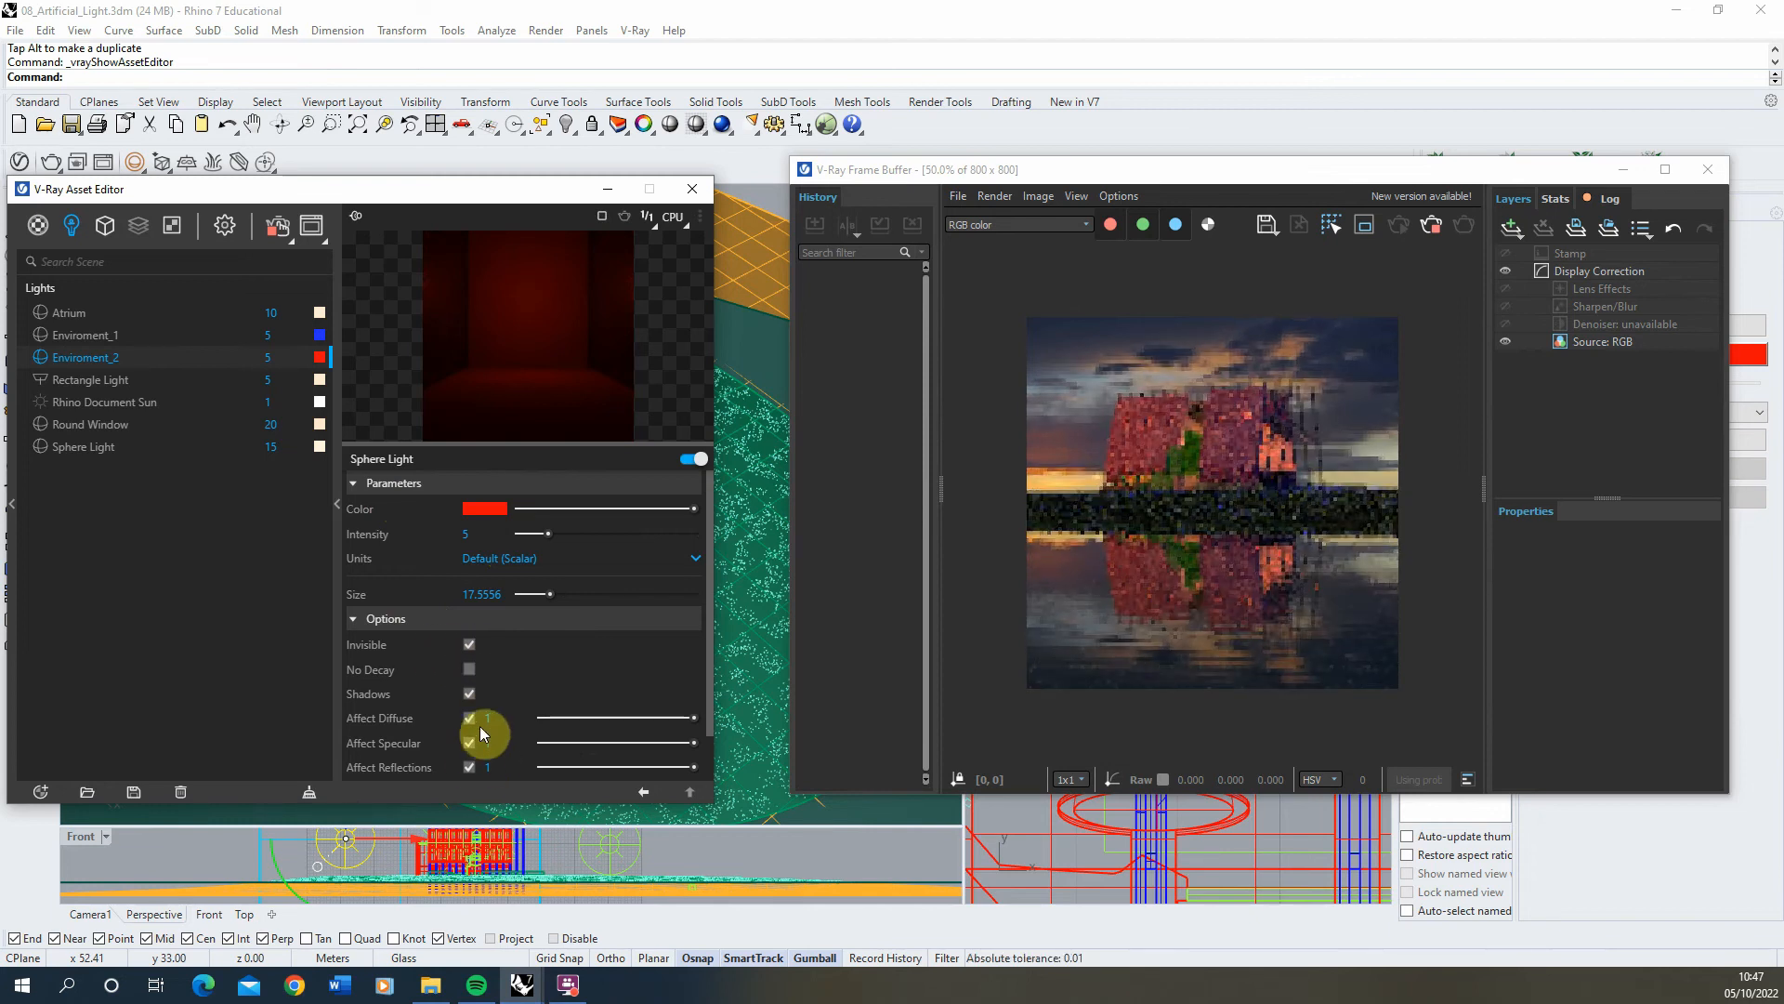
scroll(480, 726, "down", 1)
left_click(467, 718)
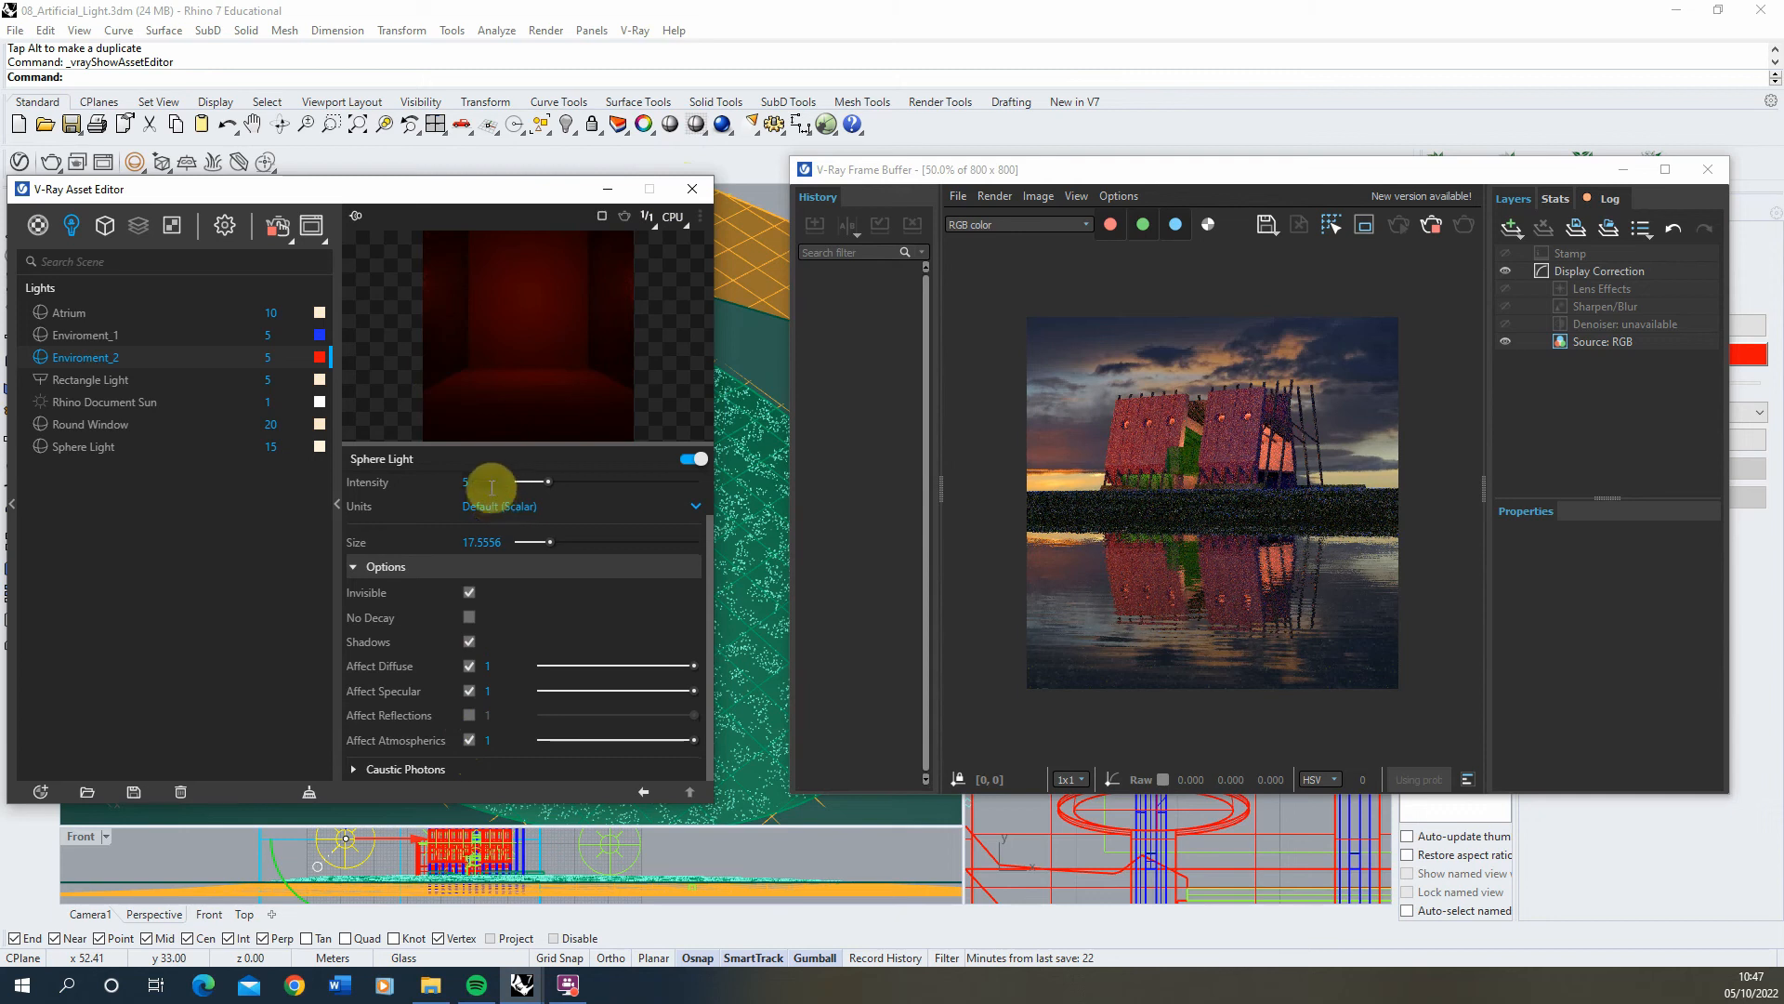
Step: Set the Enviroment_2 light's intensity to 3 and put away the Asset Editor
left_click_drag(491, 487, 466, 482)
type("3")
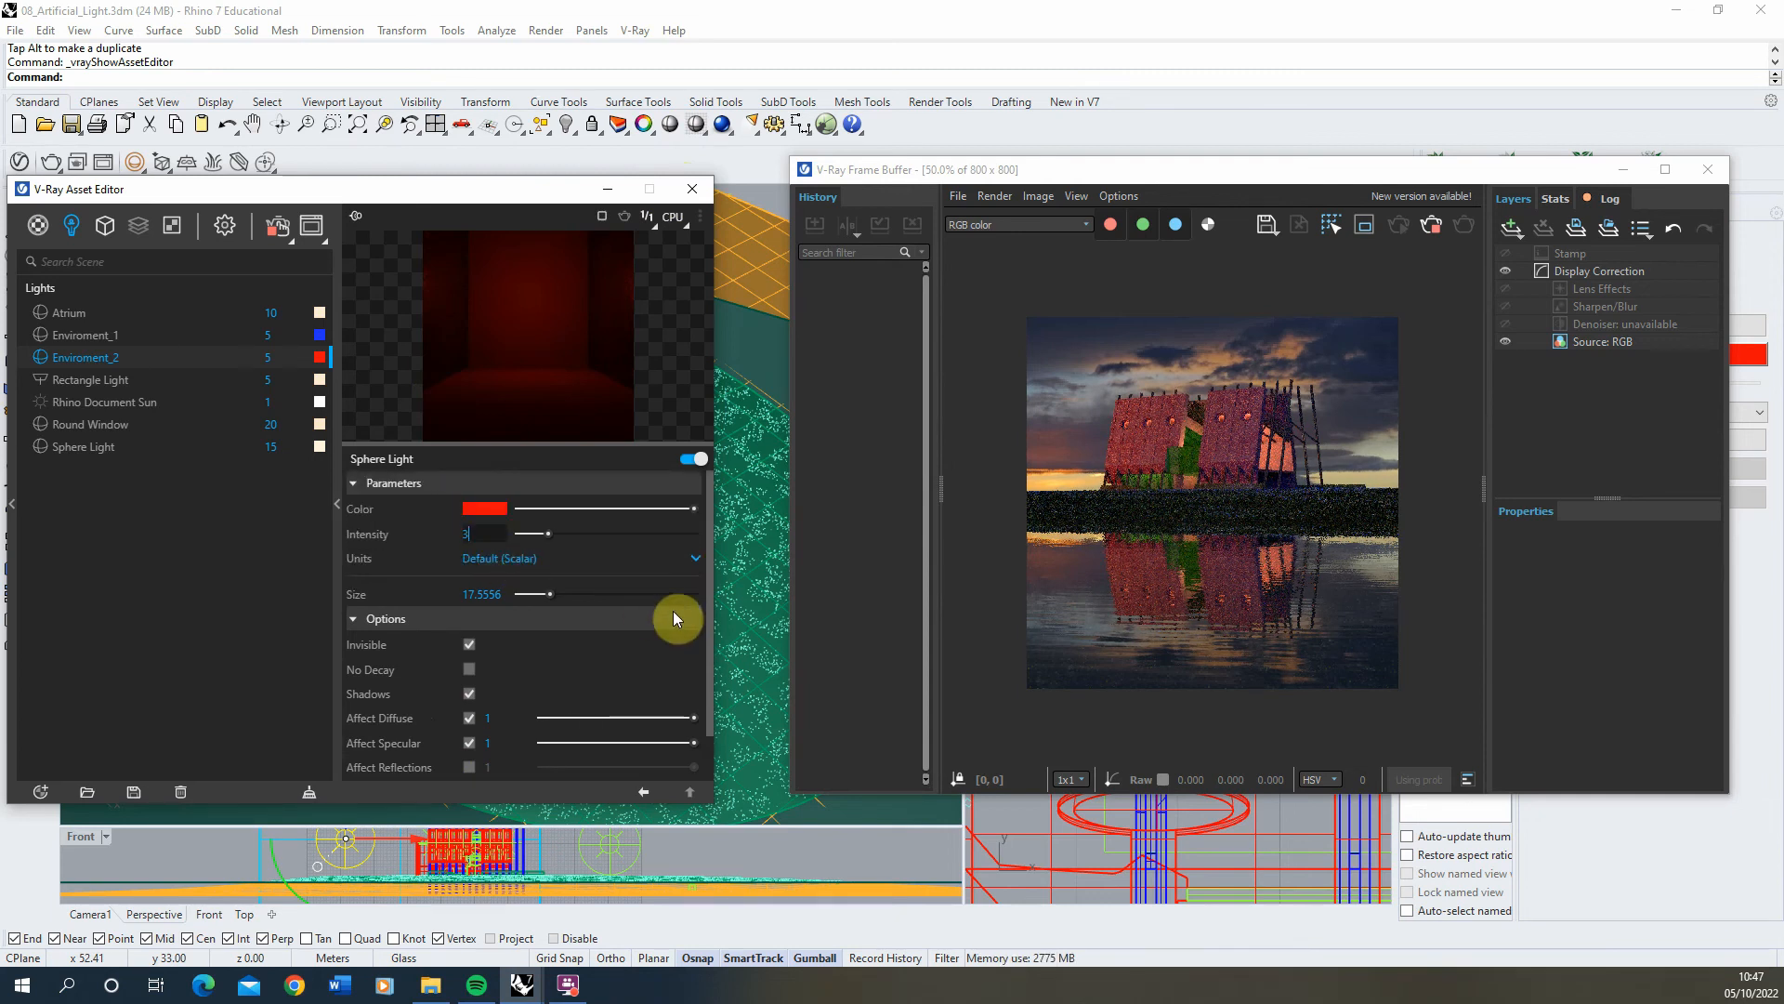
left_click(692, 188)
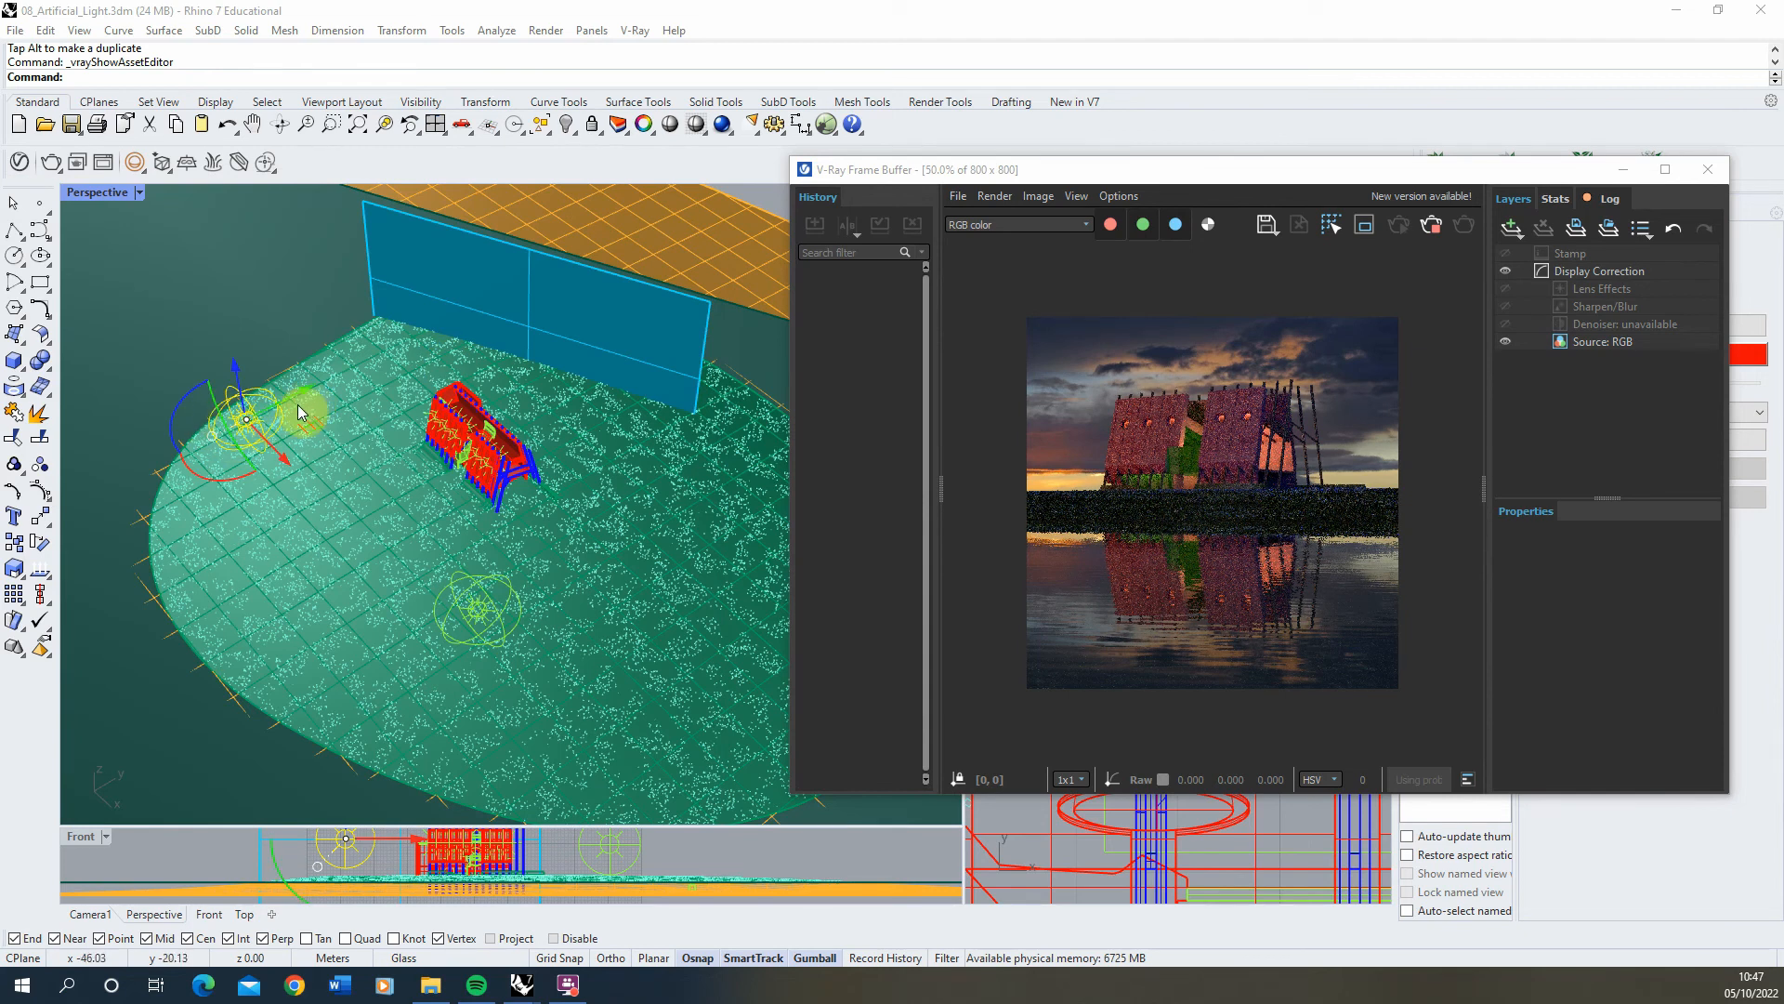
Step: Raise the red sphere light and shift it toward the backdrop, repositioning the V-Ray Frame Buffer to check the render
left_click_drag(294, 413, 263, 346)
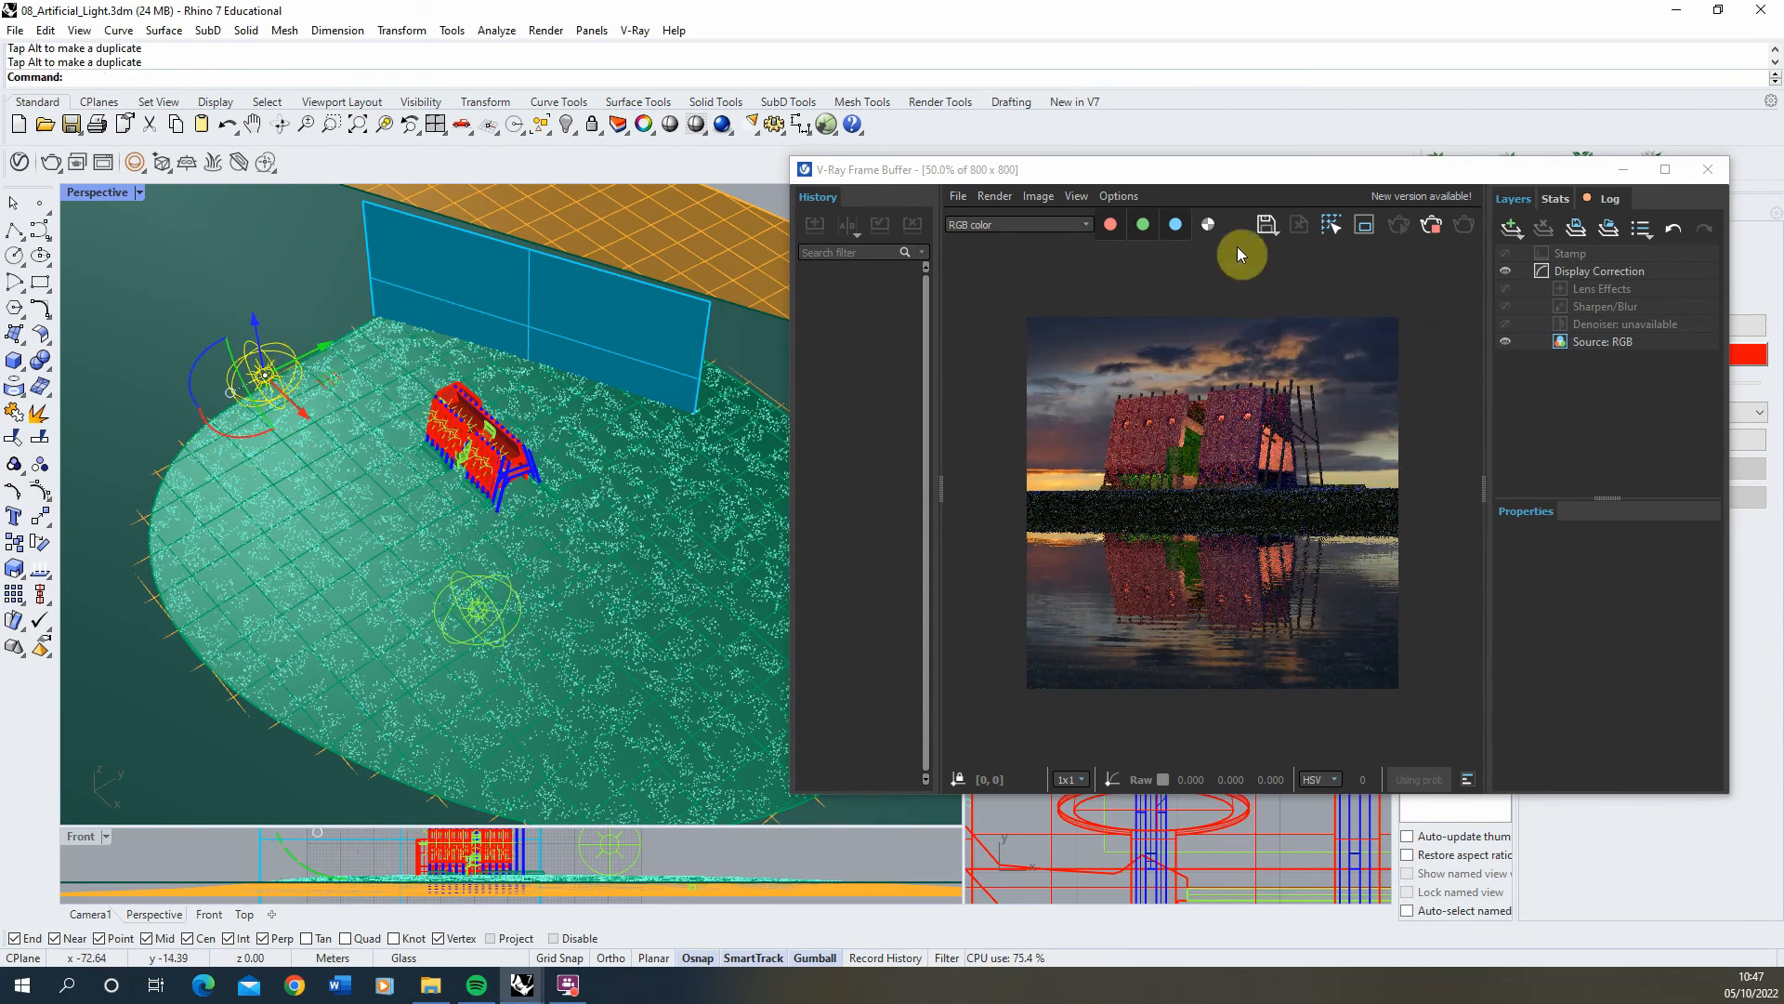
left_click_drag(1213, 170, 778, 180)
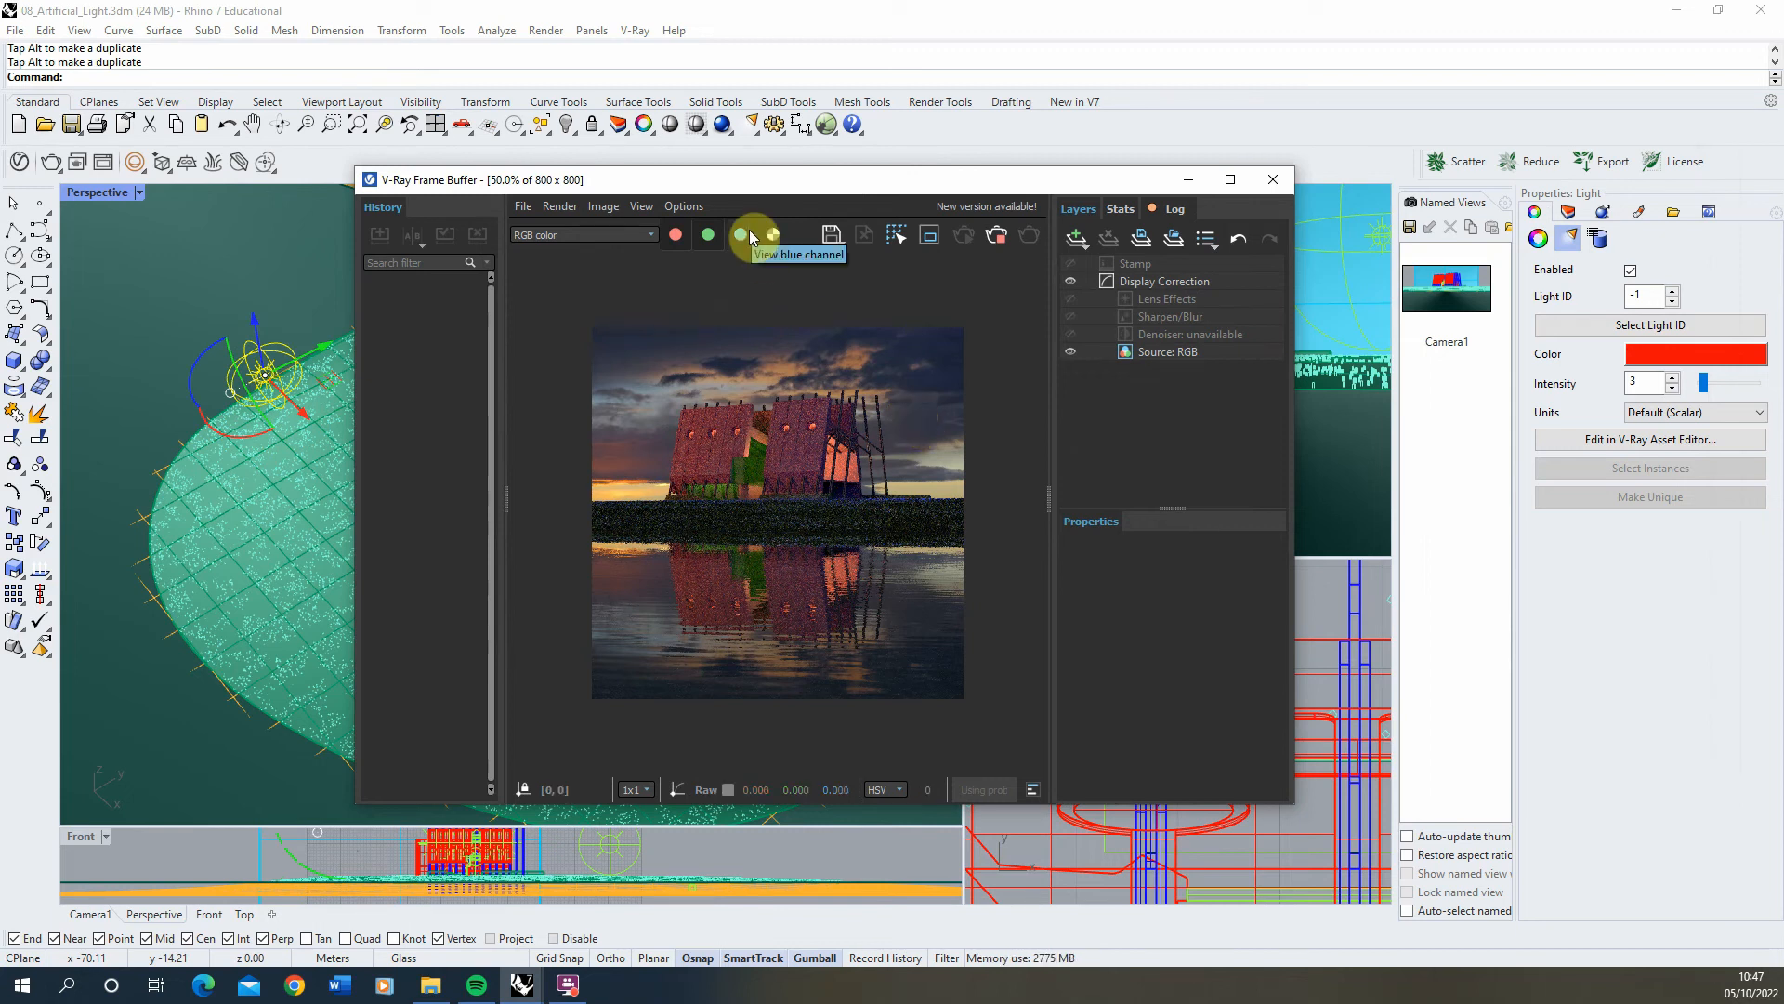
left_click_drag(766, 177, 918, 195)
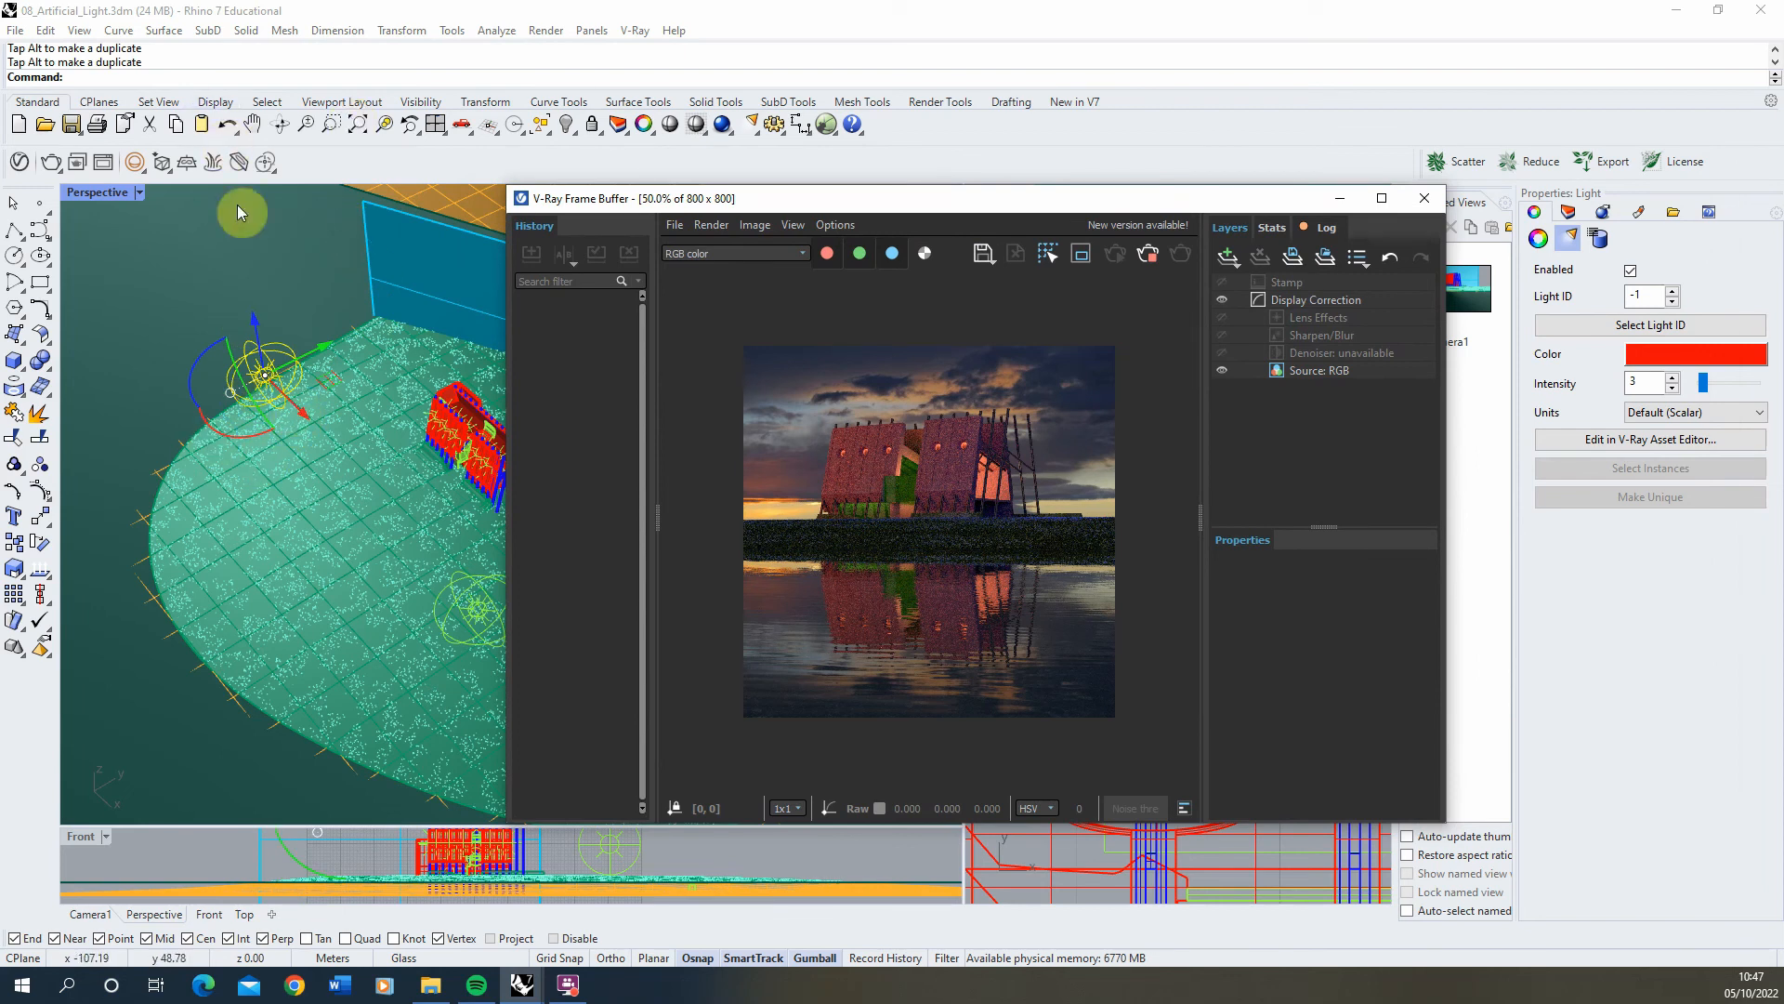
left_click_drag(726, 201, 1006, 167)
Step: Try an orange colour, R 1, G 0.38, B 0, and an intensity of 10 on the Enviroment_2 light
left_click(20, 161)
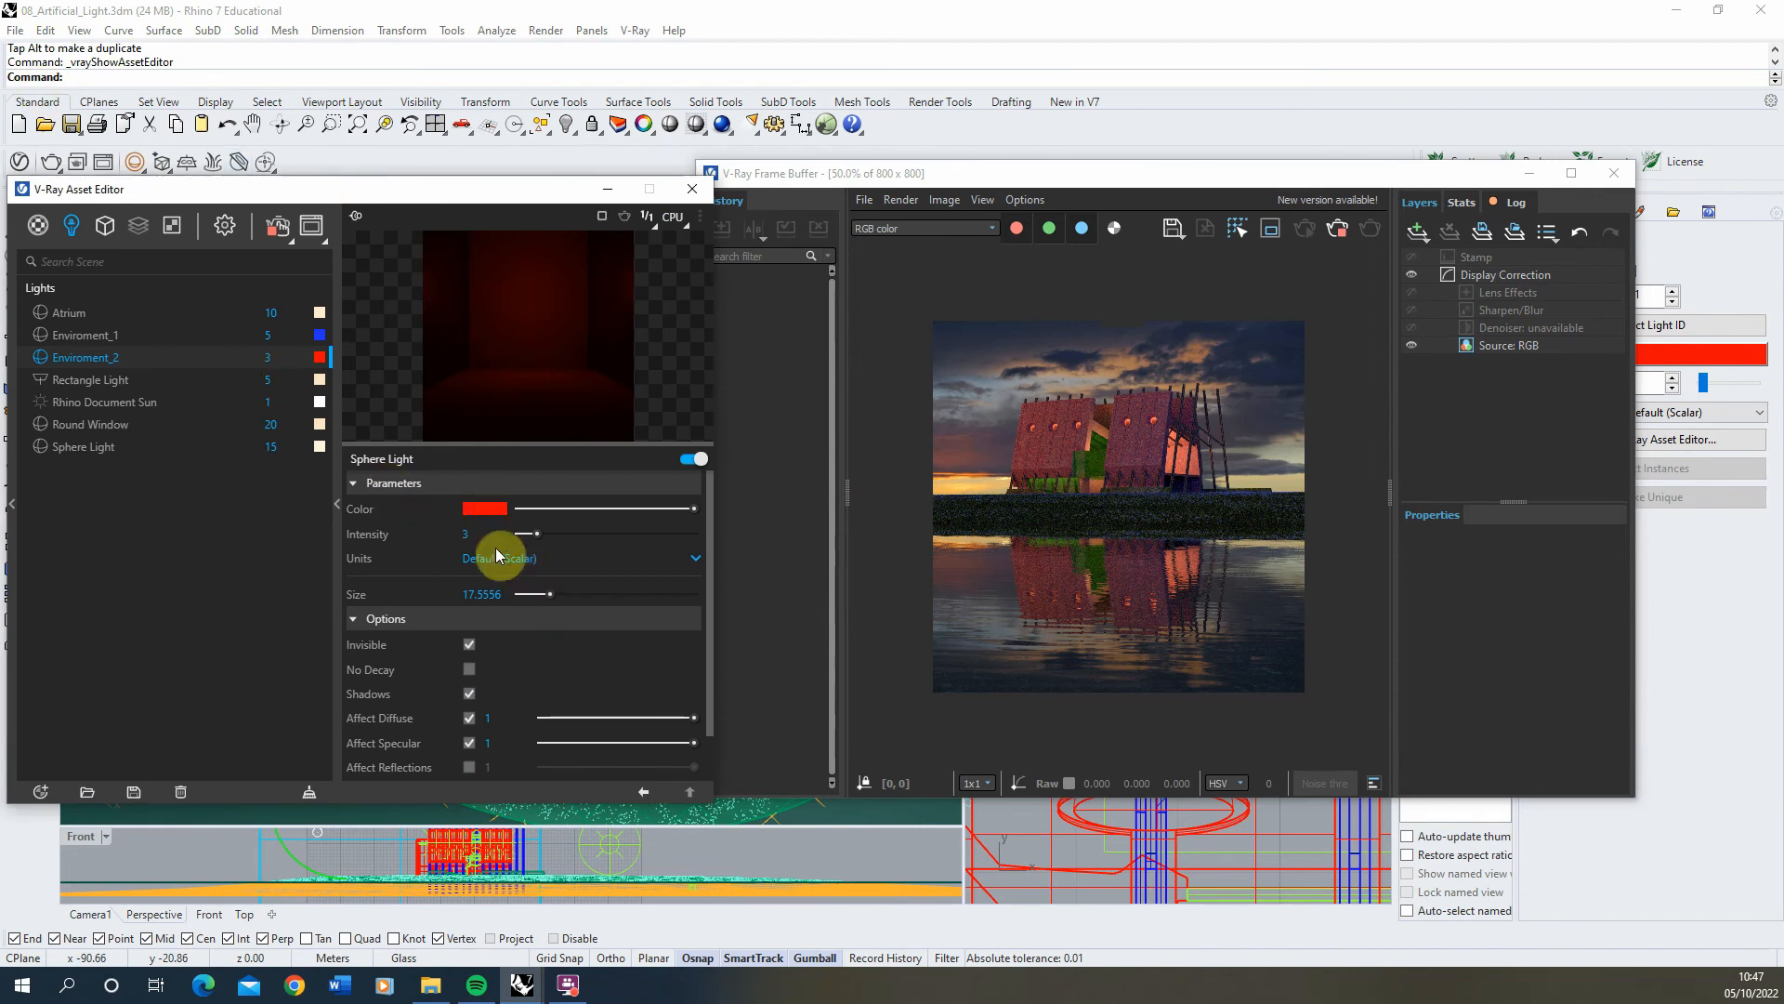
left_click(494, 506)
left_click(447, 577)
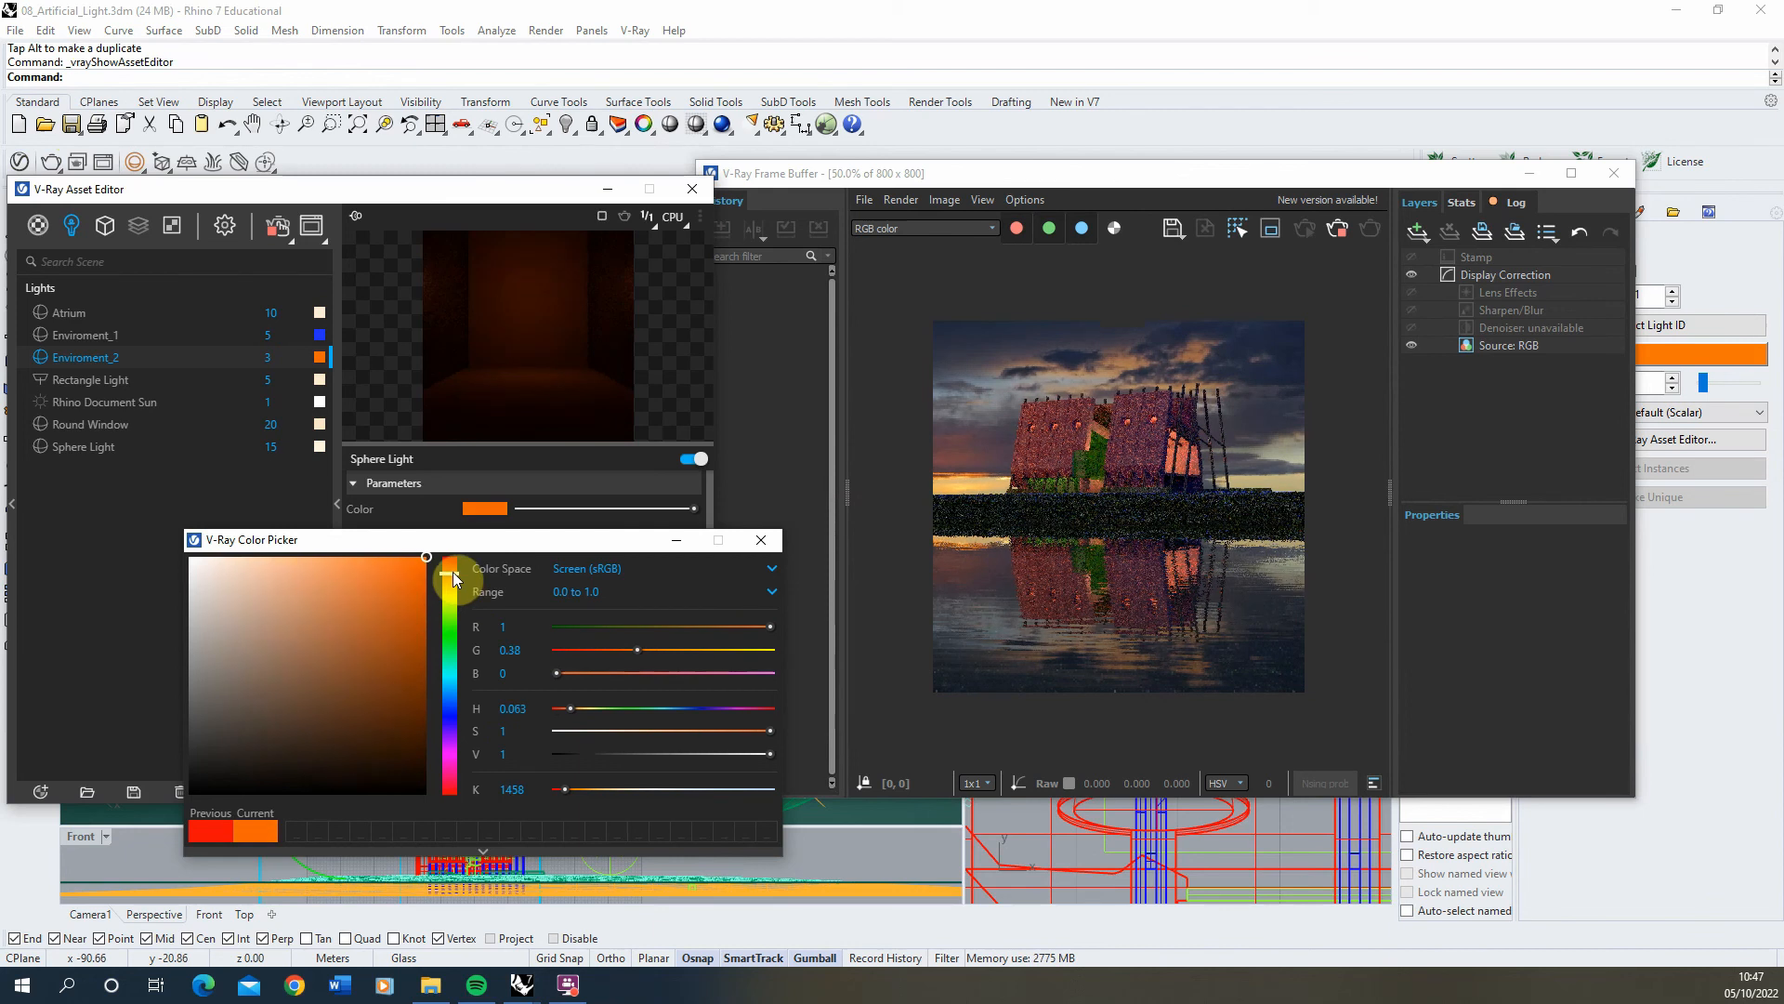
left_click(763, 540)
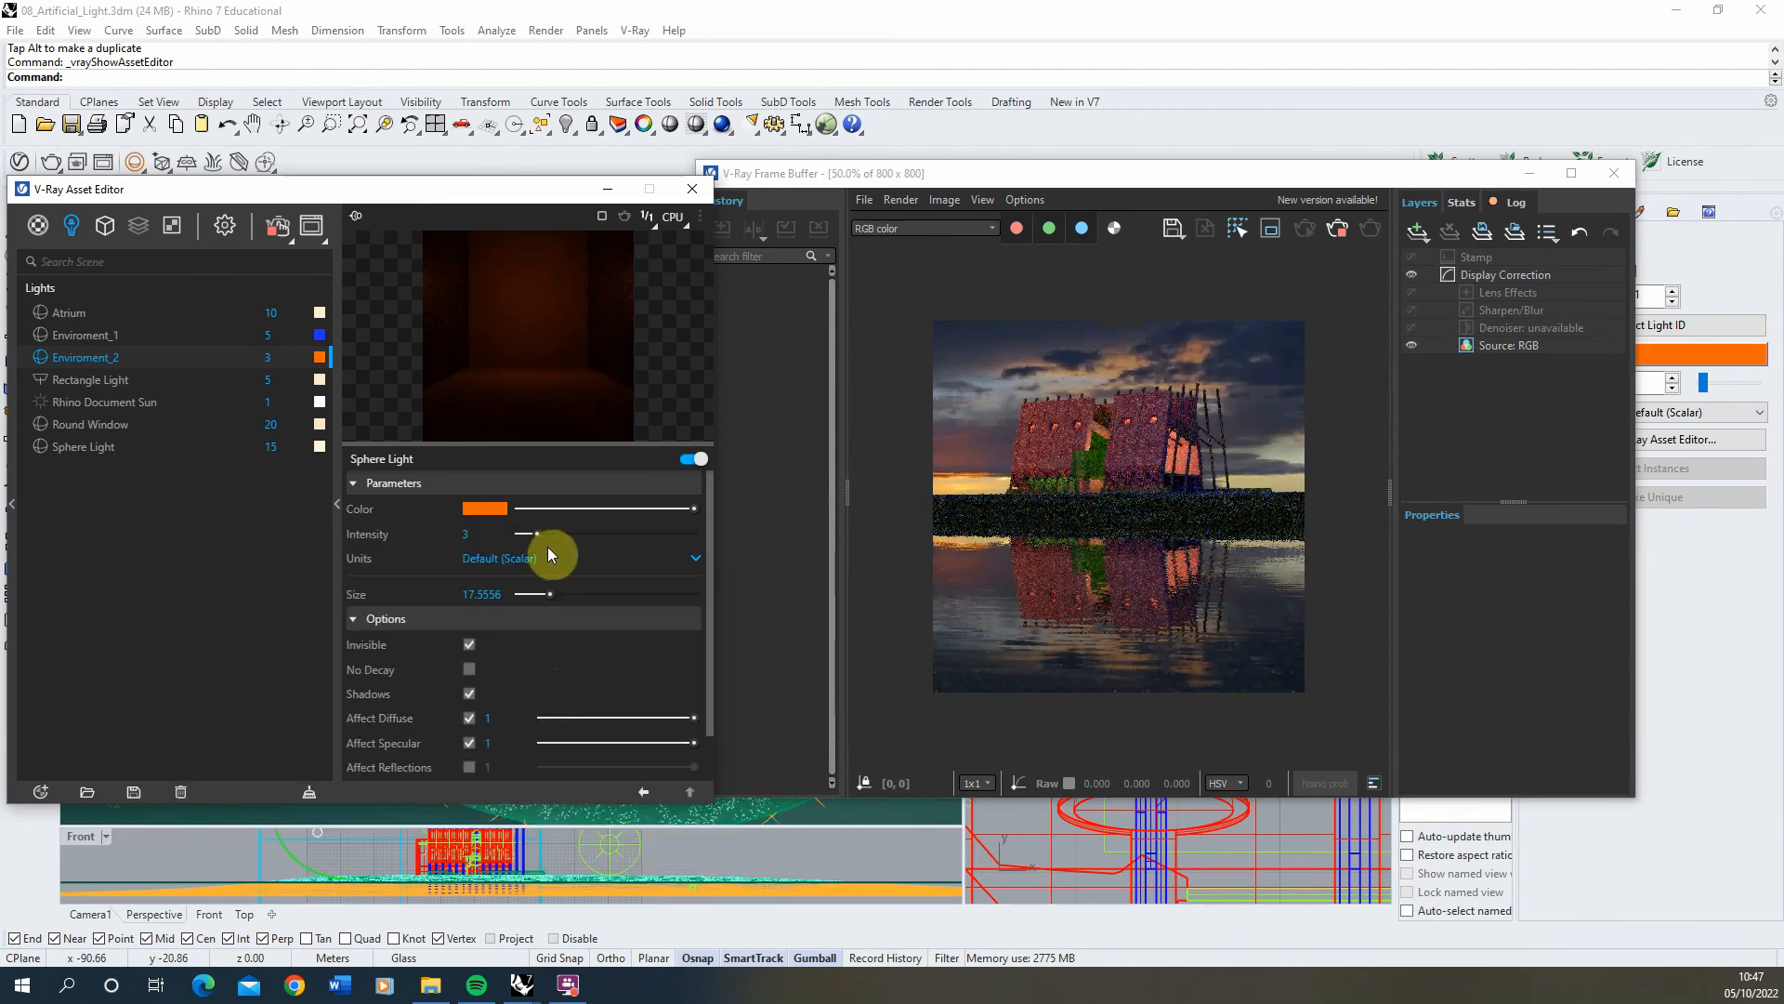
left_click(464, 534)
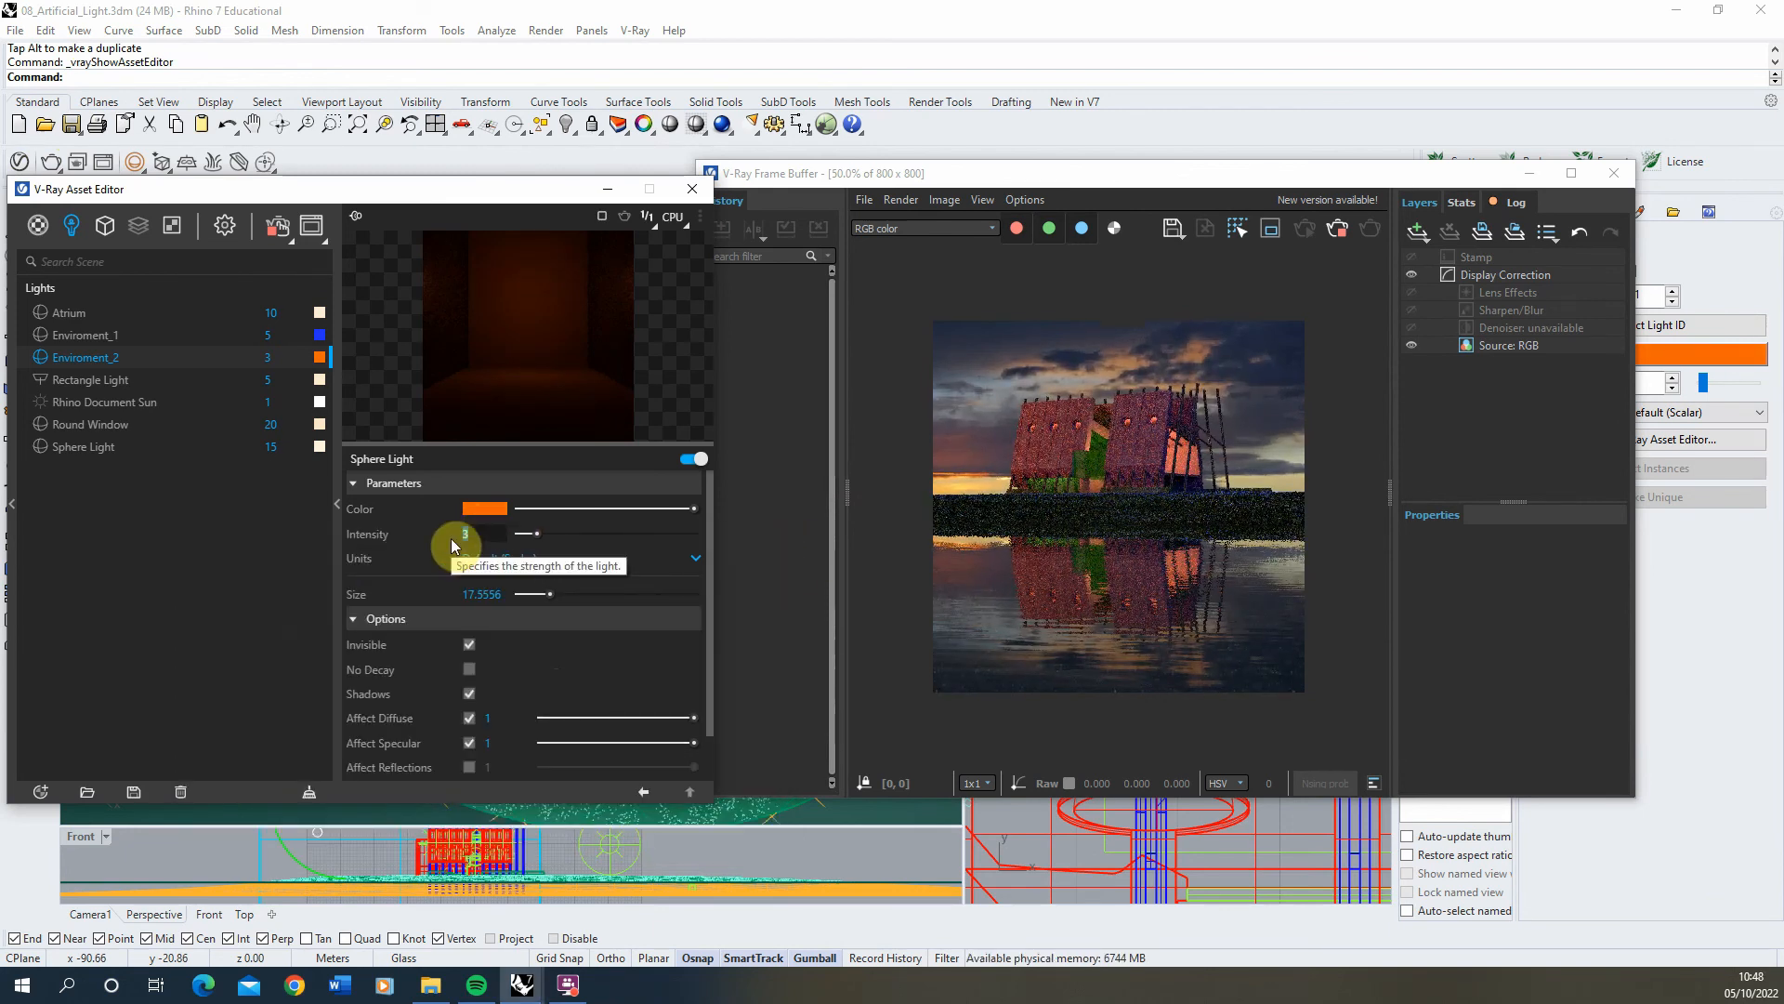
type("10")
key("Return")
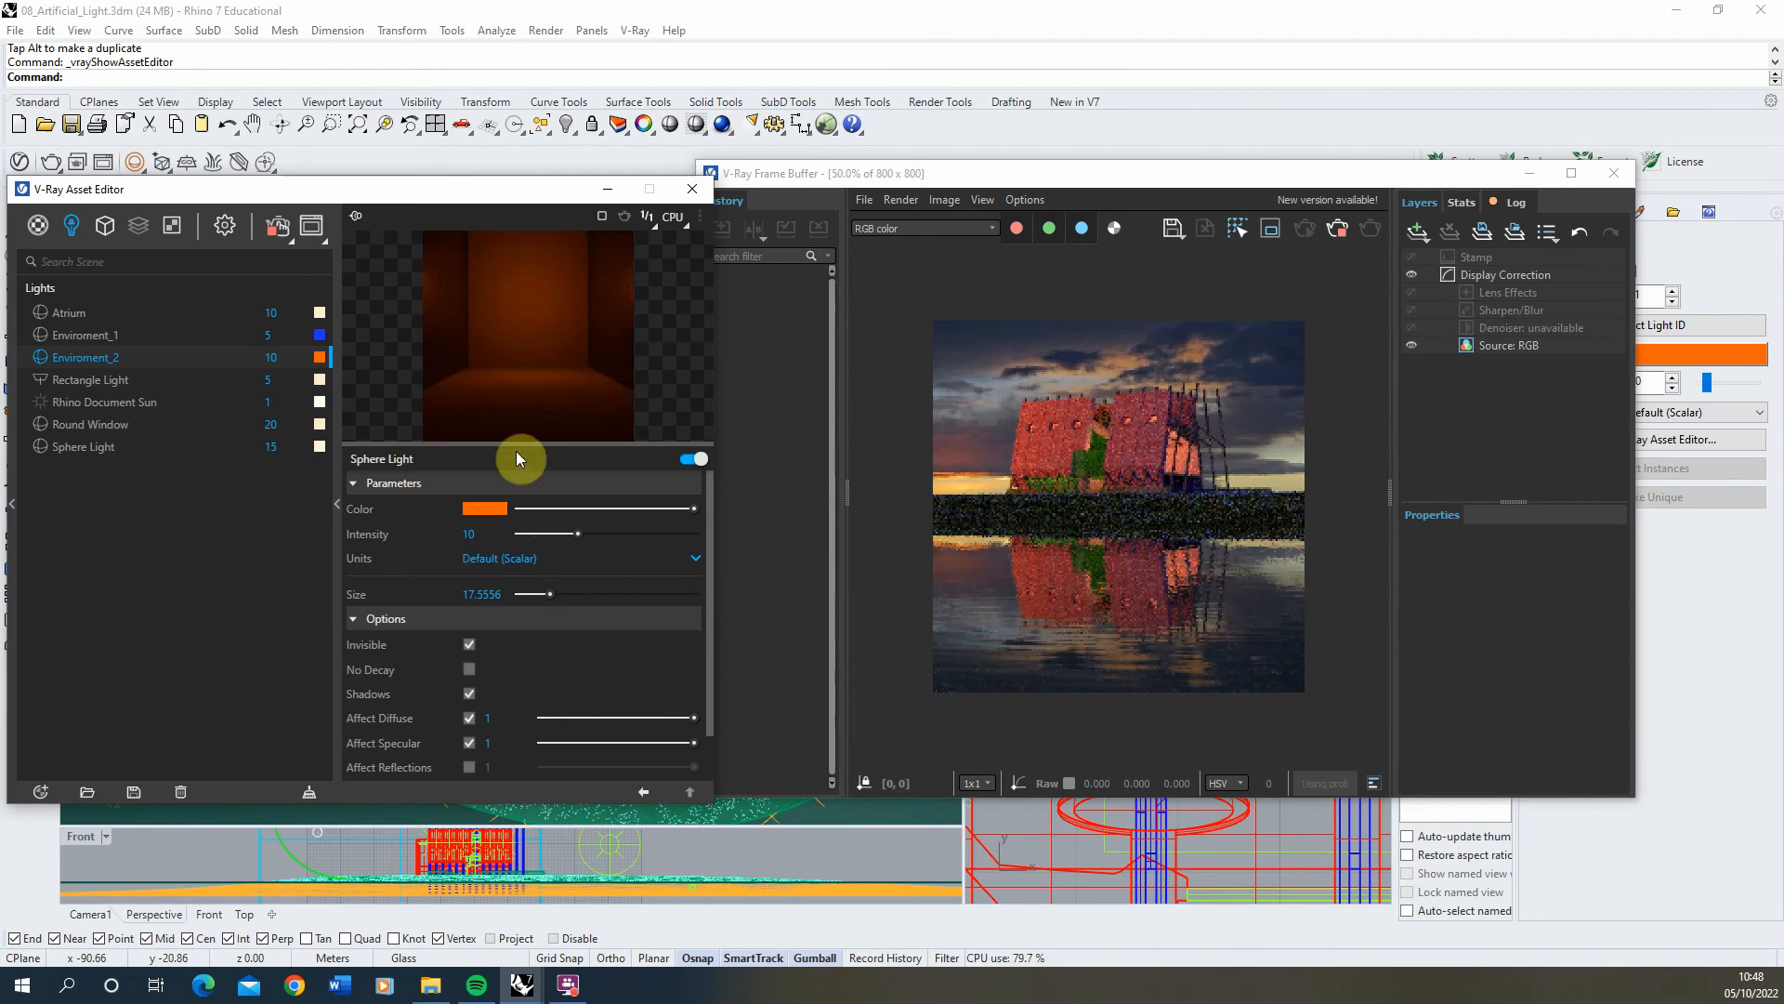
Step: Set Enviroment_2 to intensity 3 and pure red, R 1, G 0, B 0, and put away the Asset Editor
left_click(479, 533)
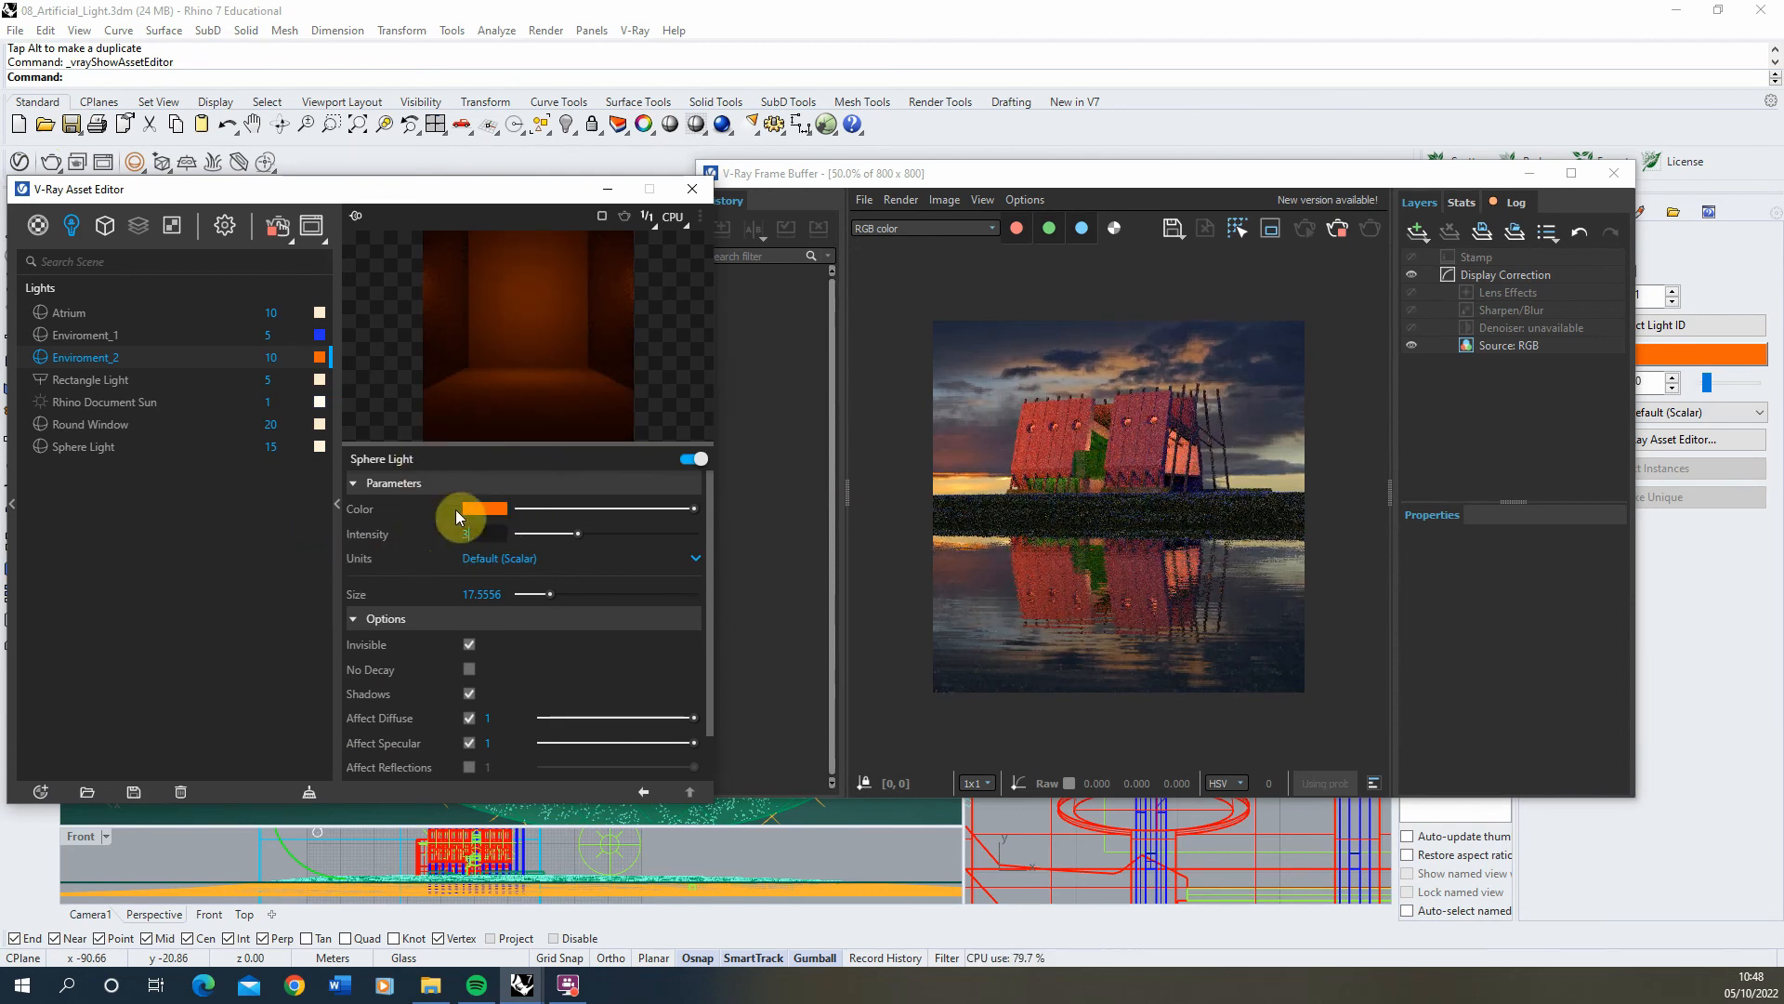
left_click(484, 508)
left_click(450, 562)
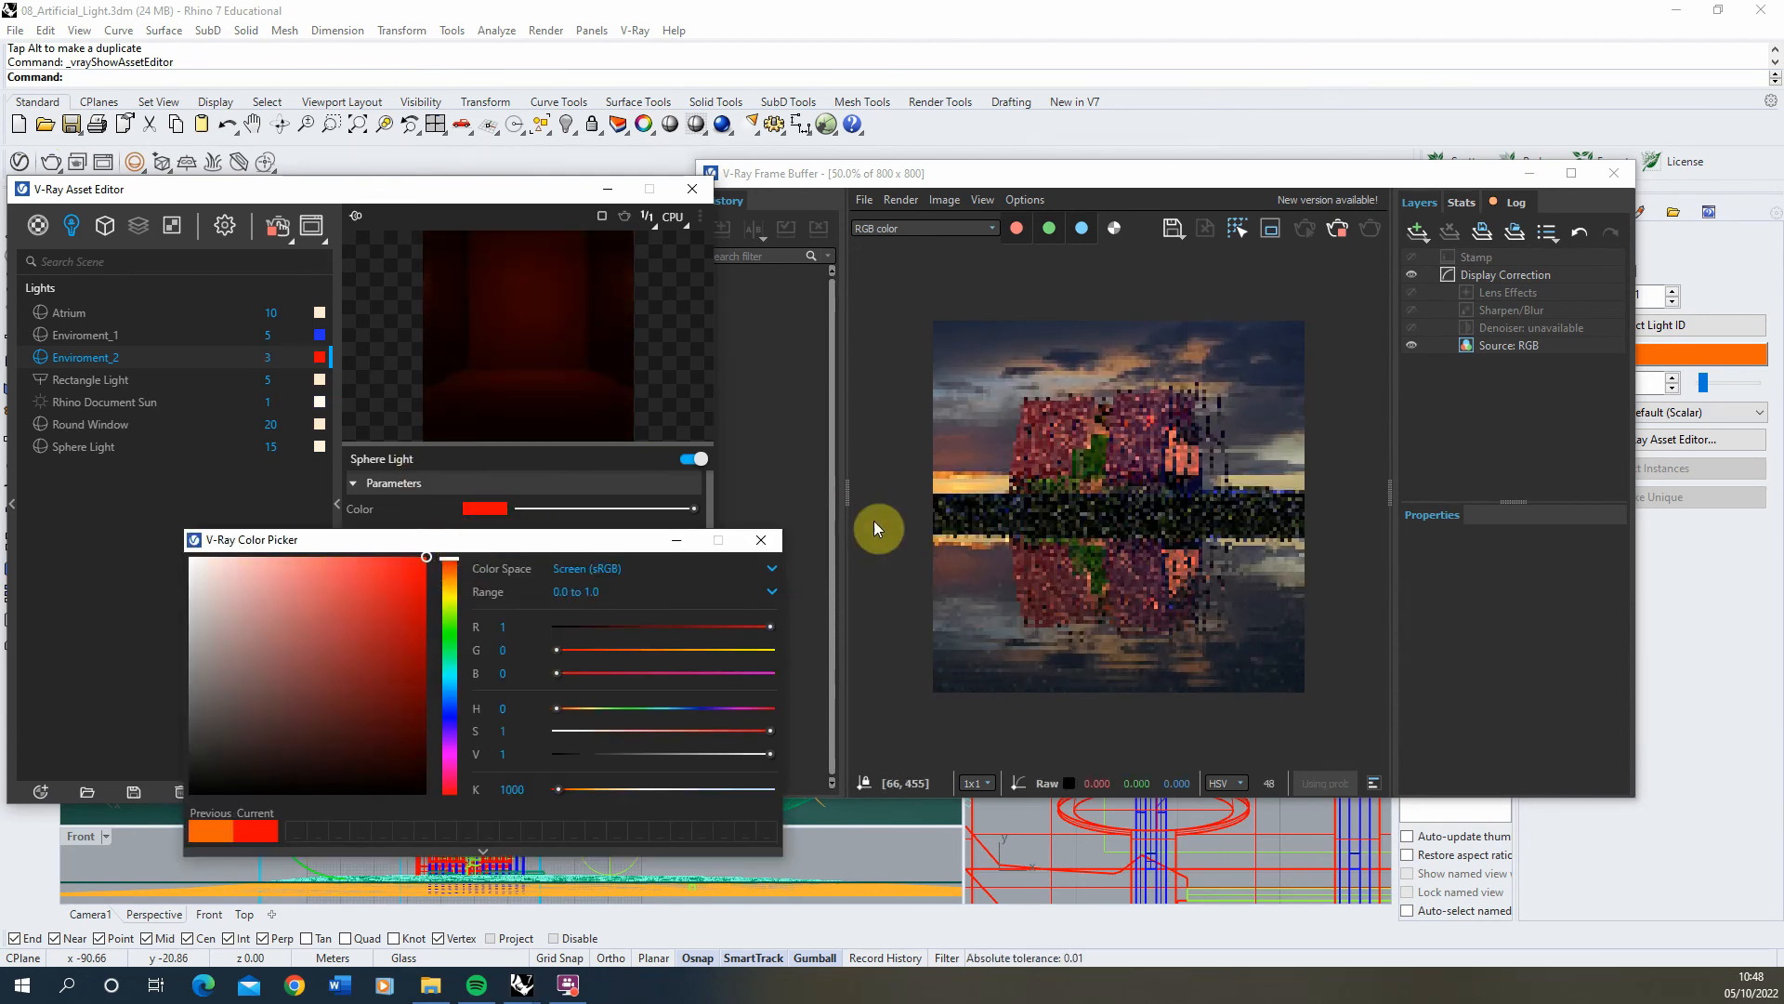
left_click(761, 540)
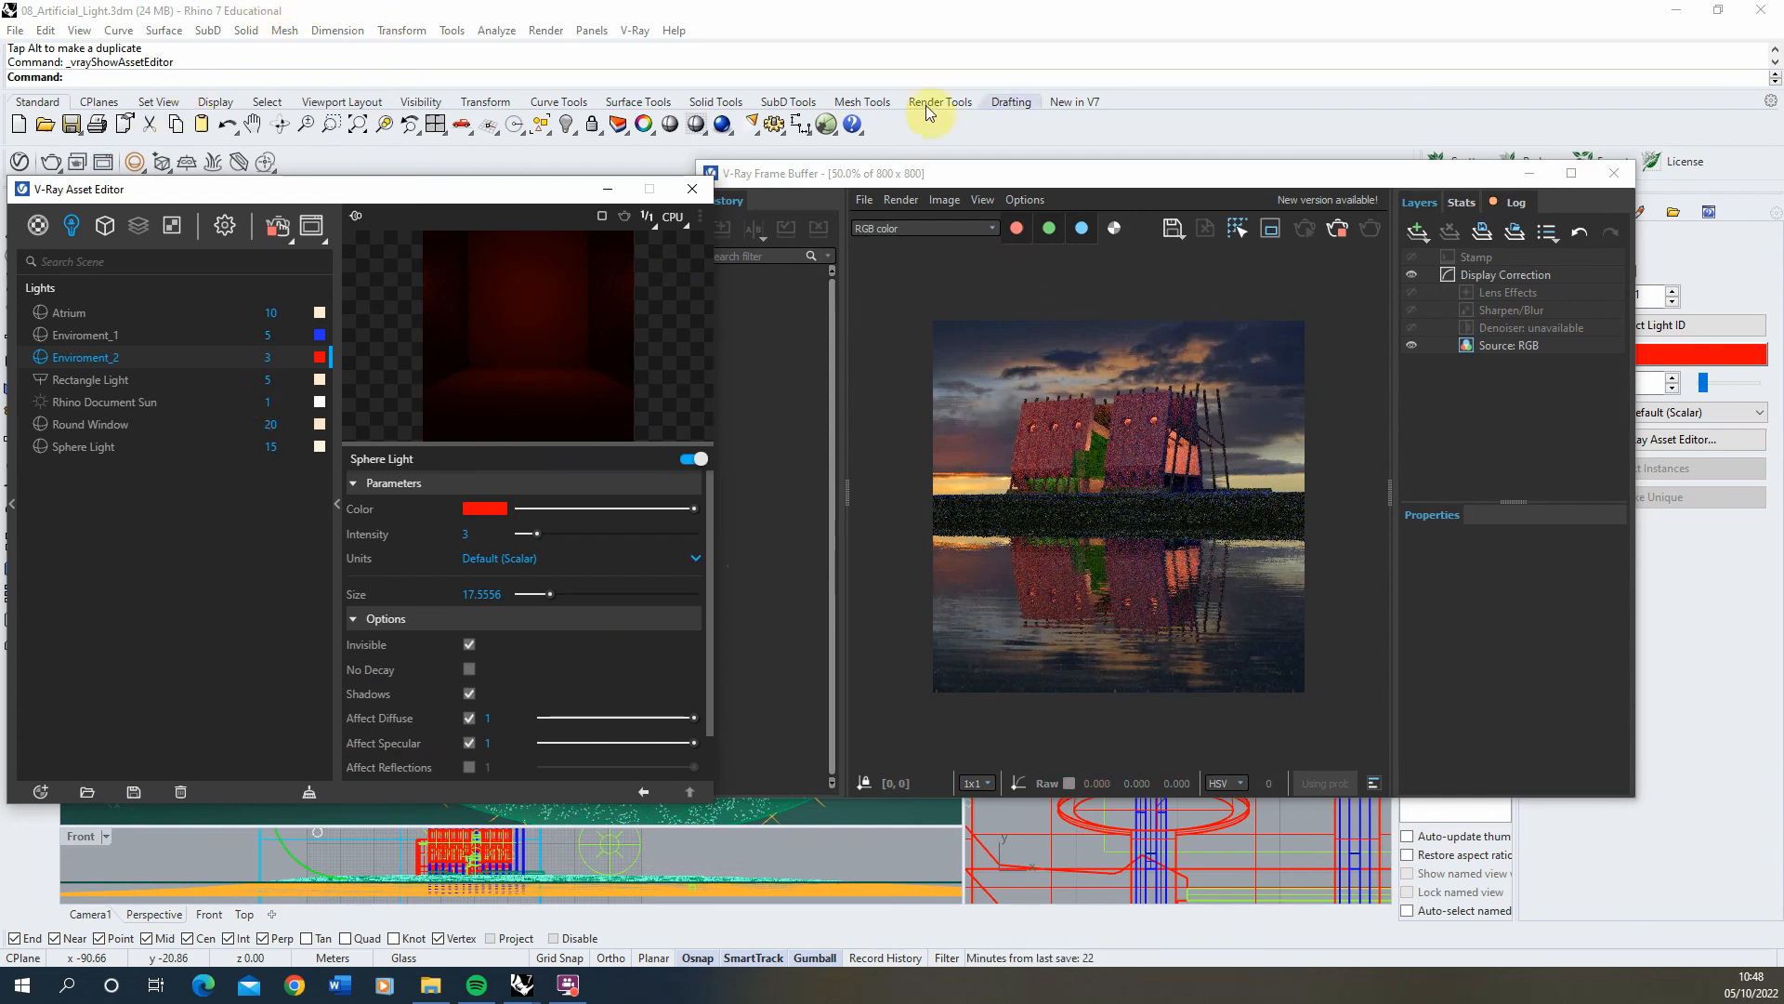
left_click(618, 189)
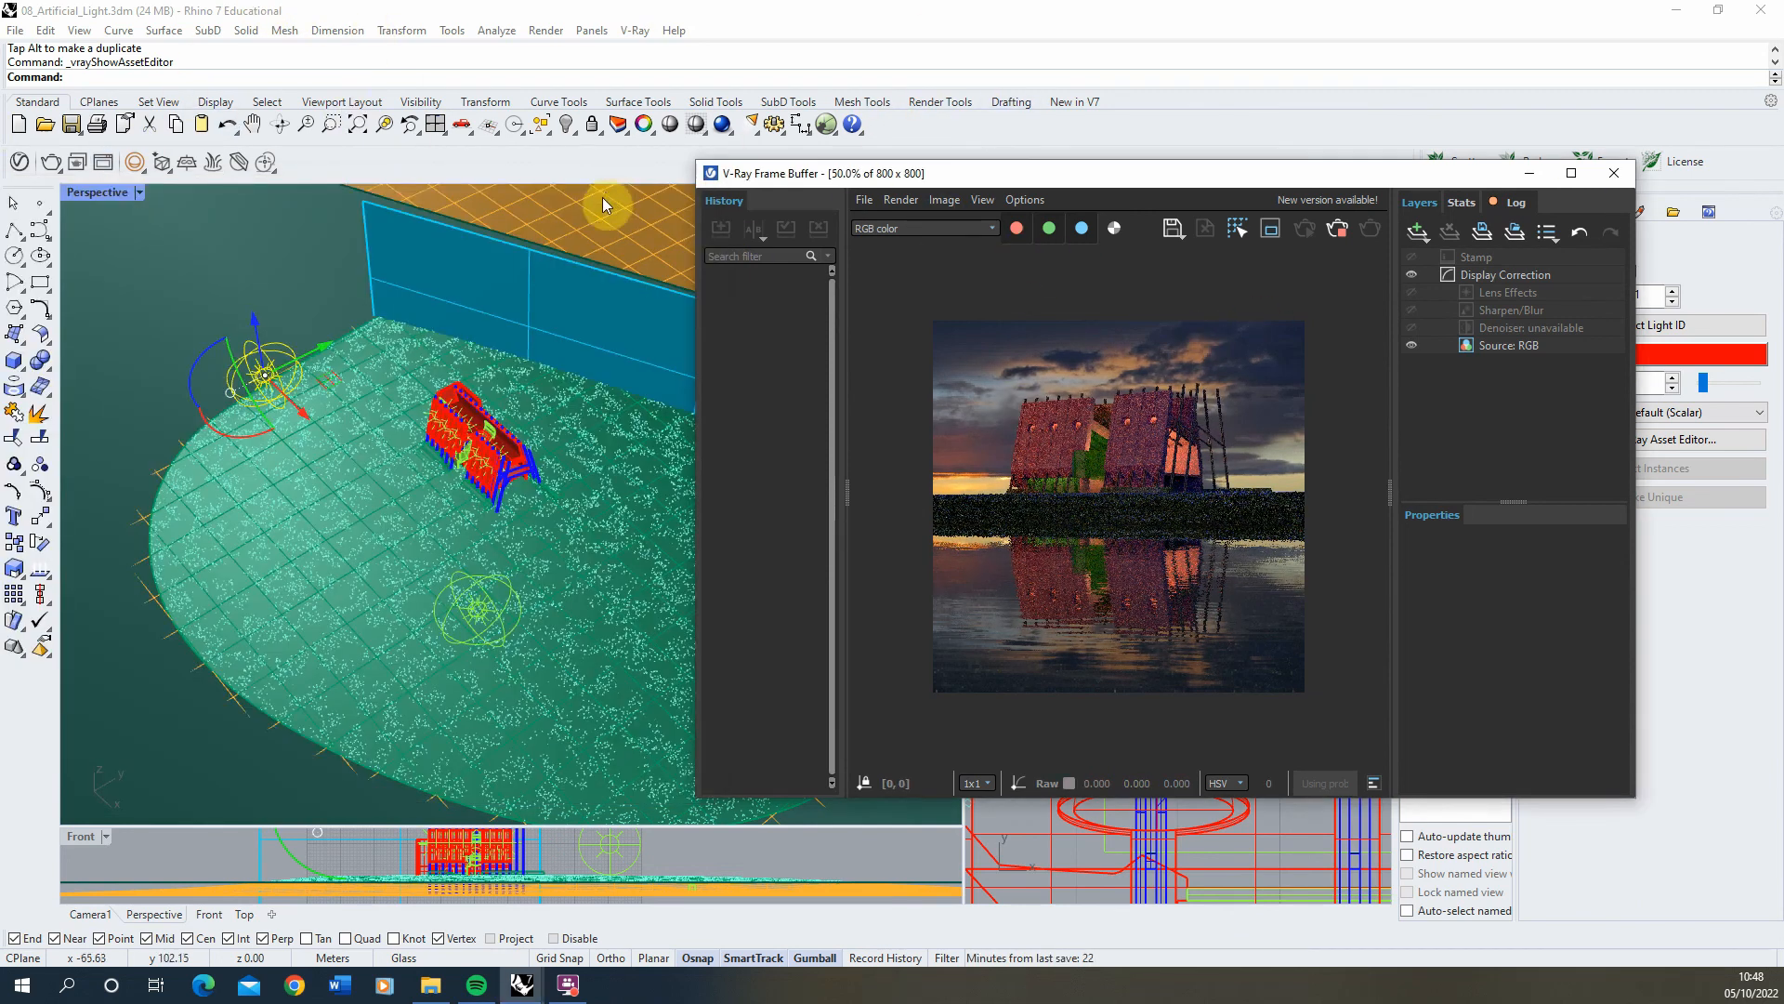
Step: Widen the V-Ray Frame Buffer, examine the red-lit facades at 100%, and stop the interactive render
left_click_drag(734, 173, 734, 169)
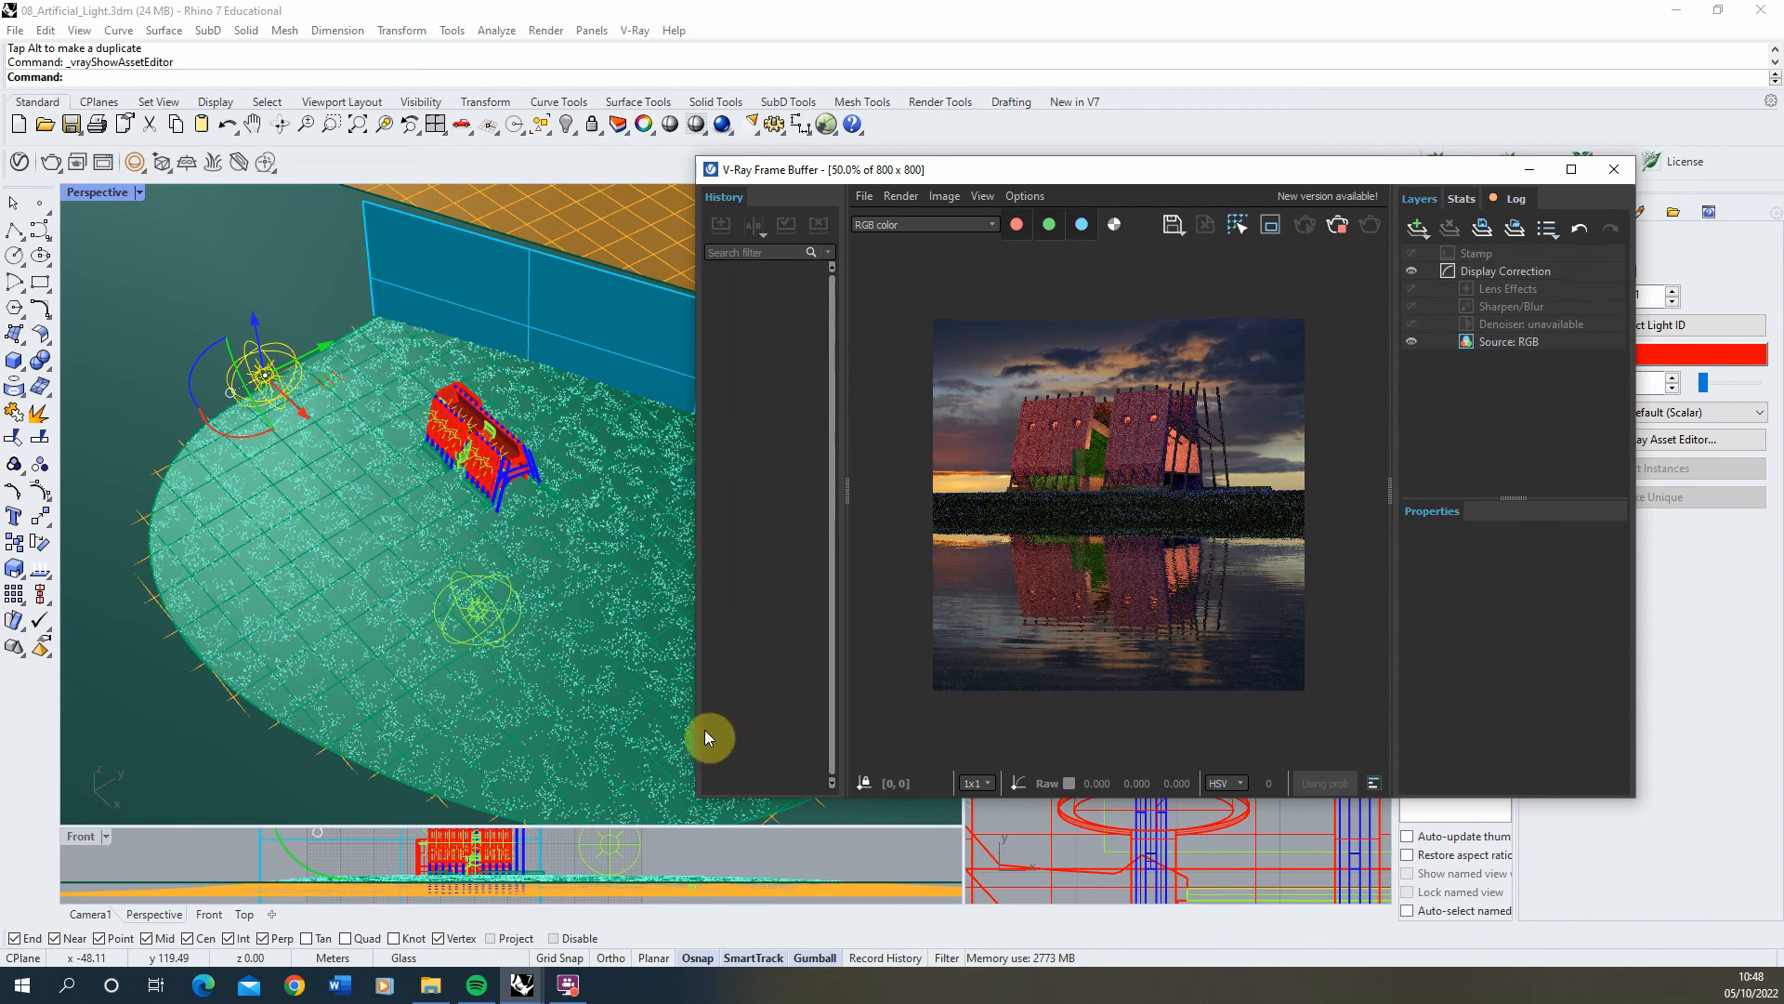
left_click_drag(695, 721, 371, 725)
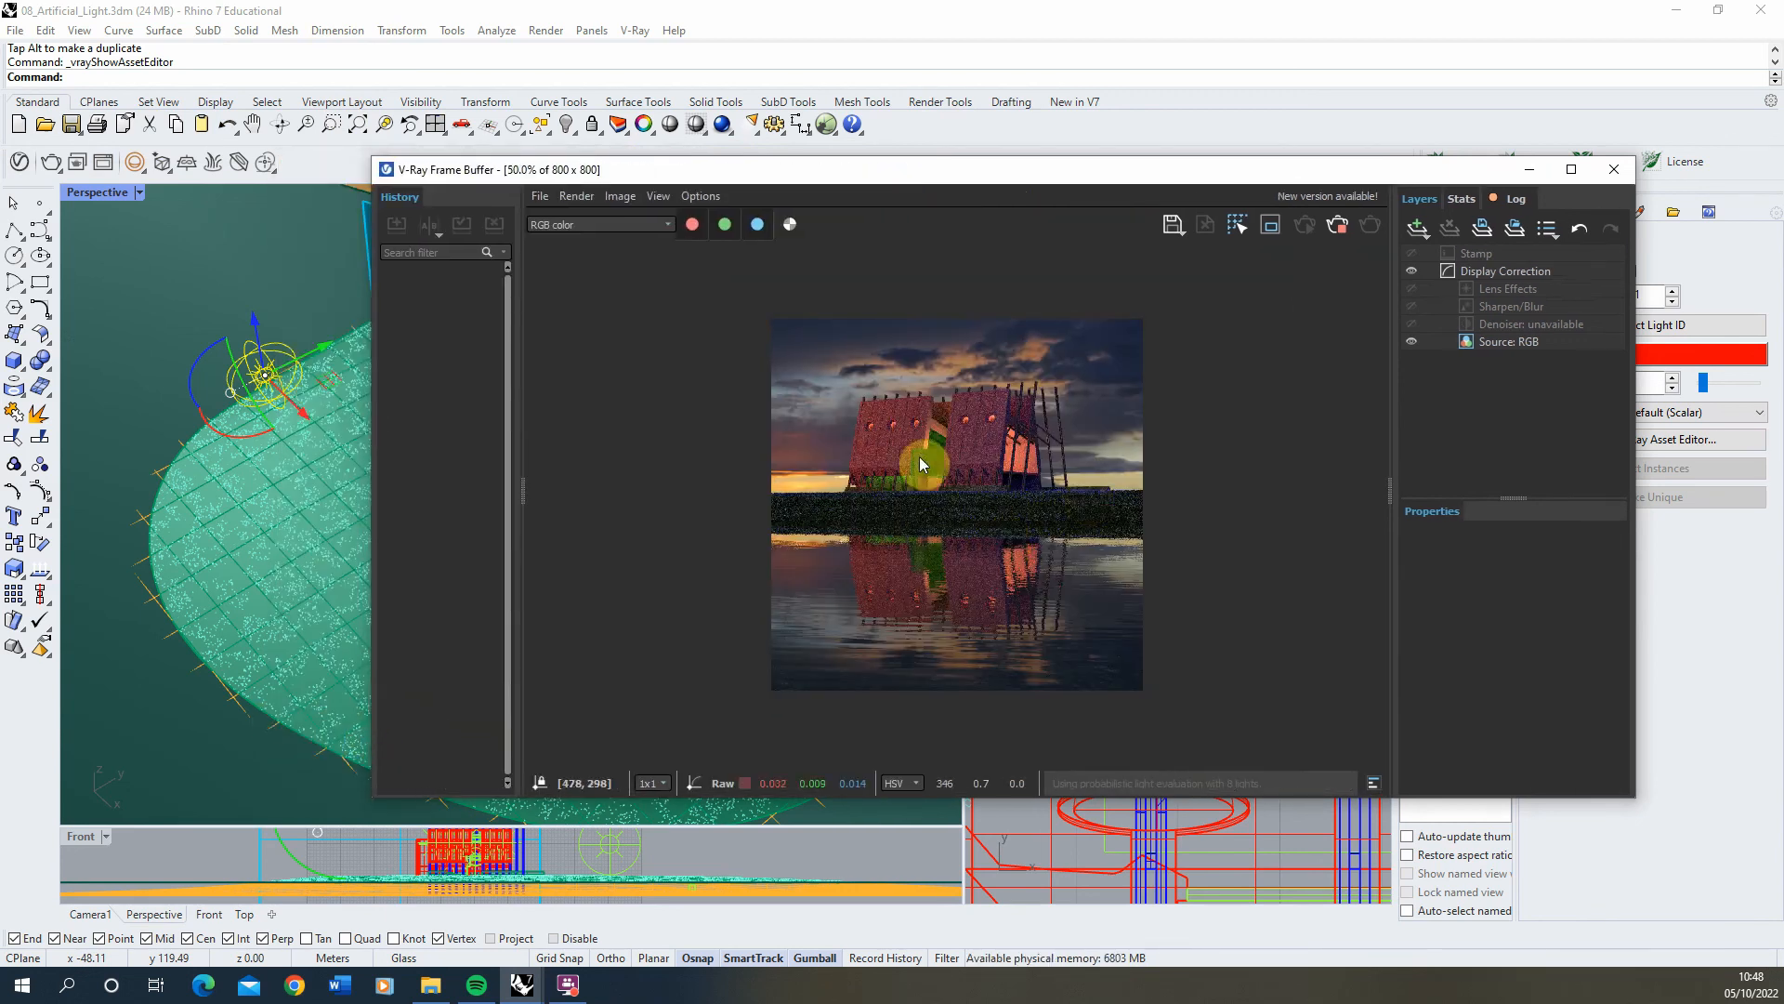
double_click(918, 456)
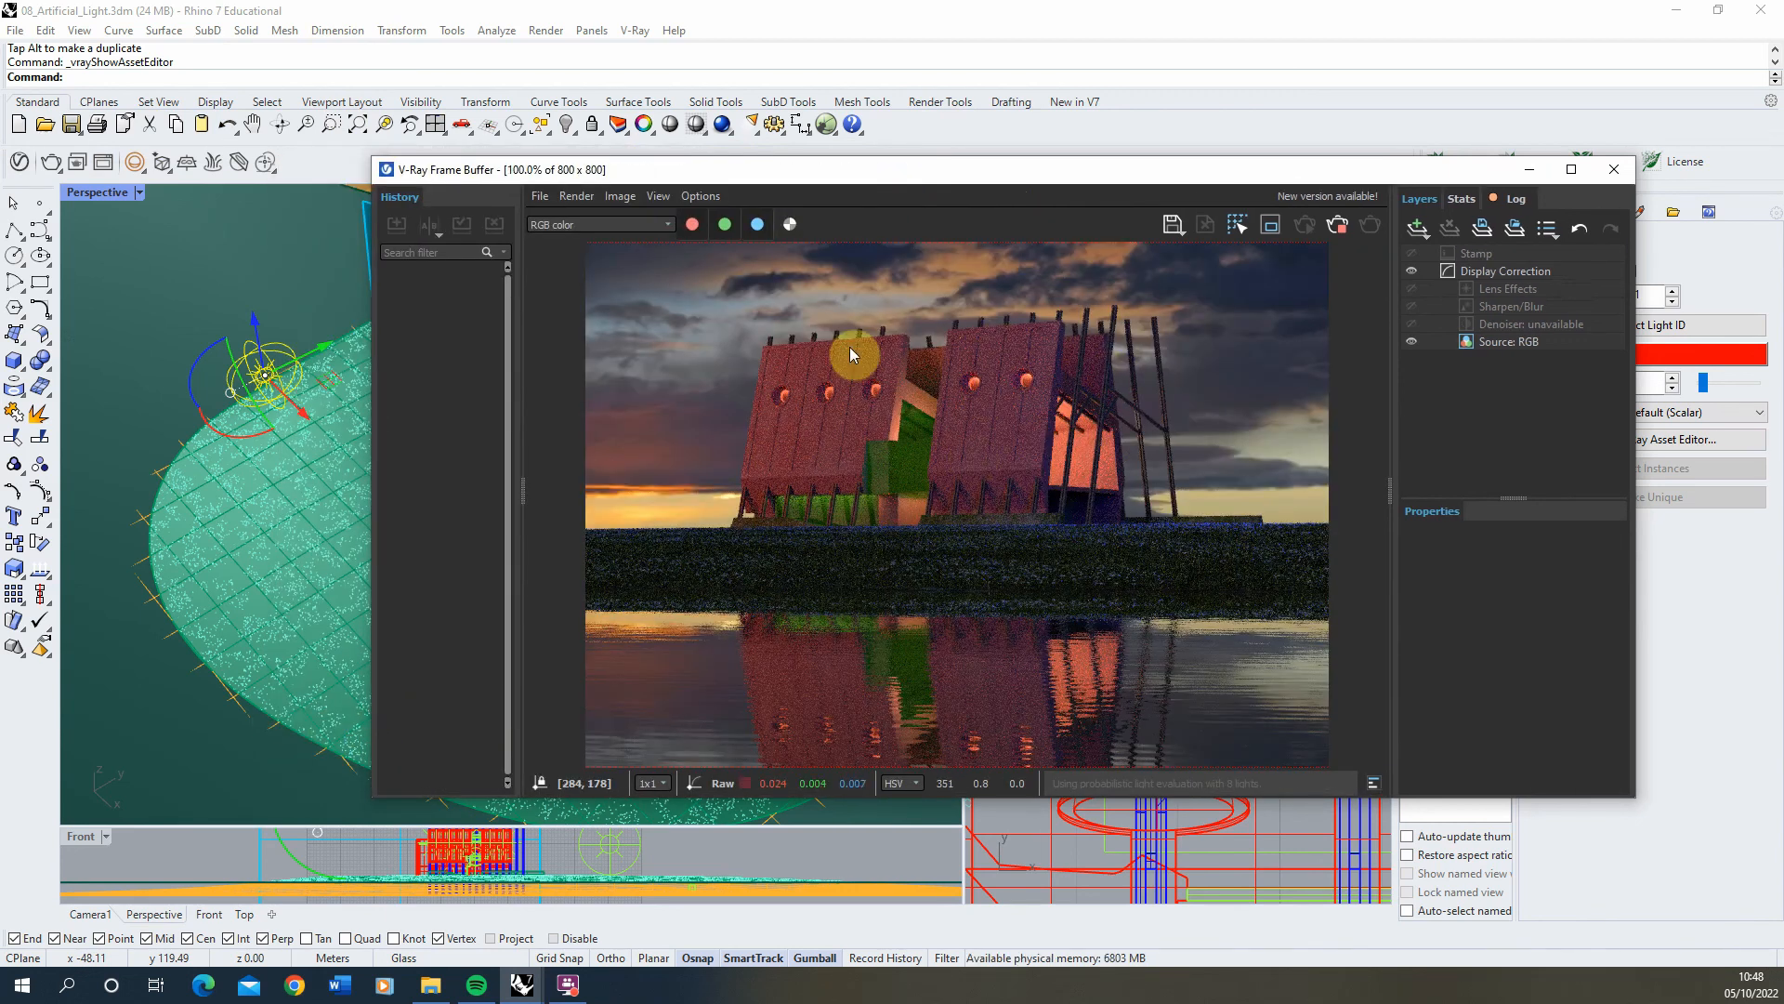
scroll(840, 380, "down", 1)
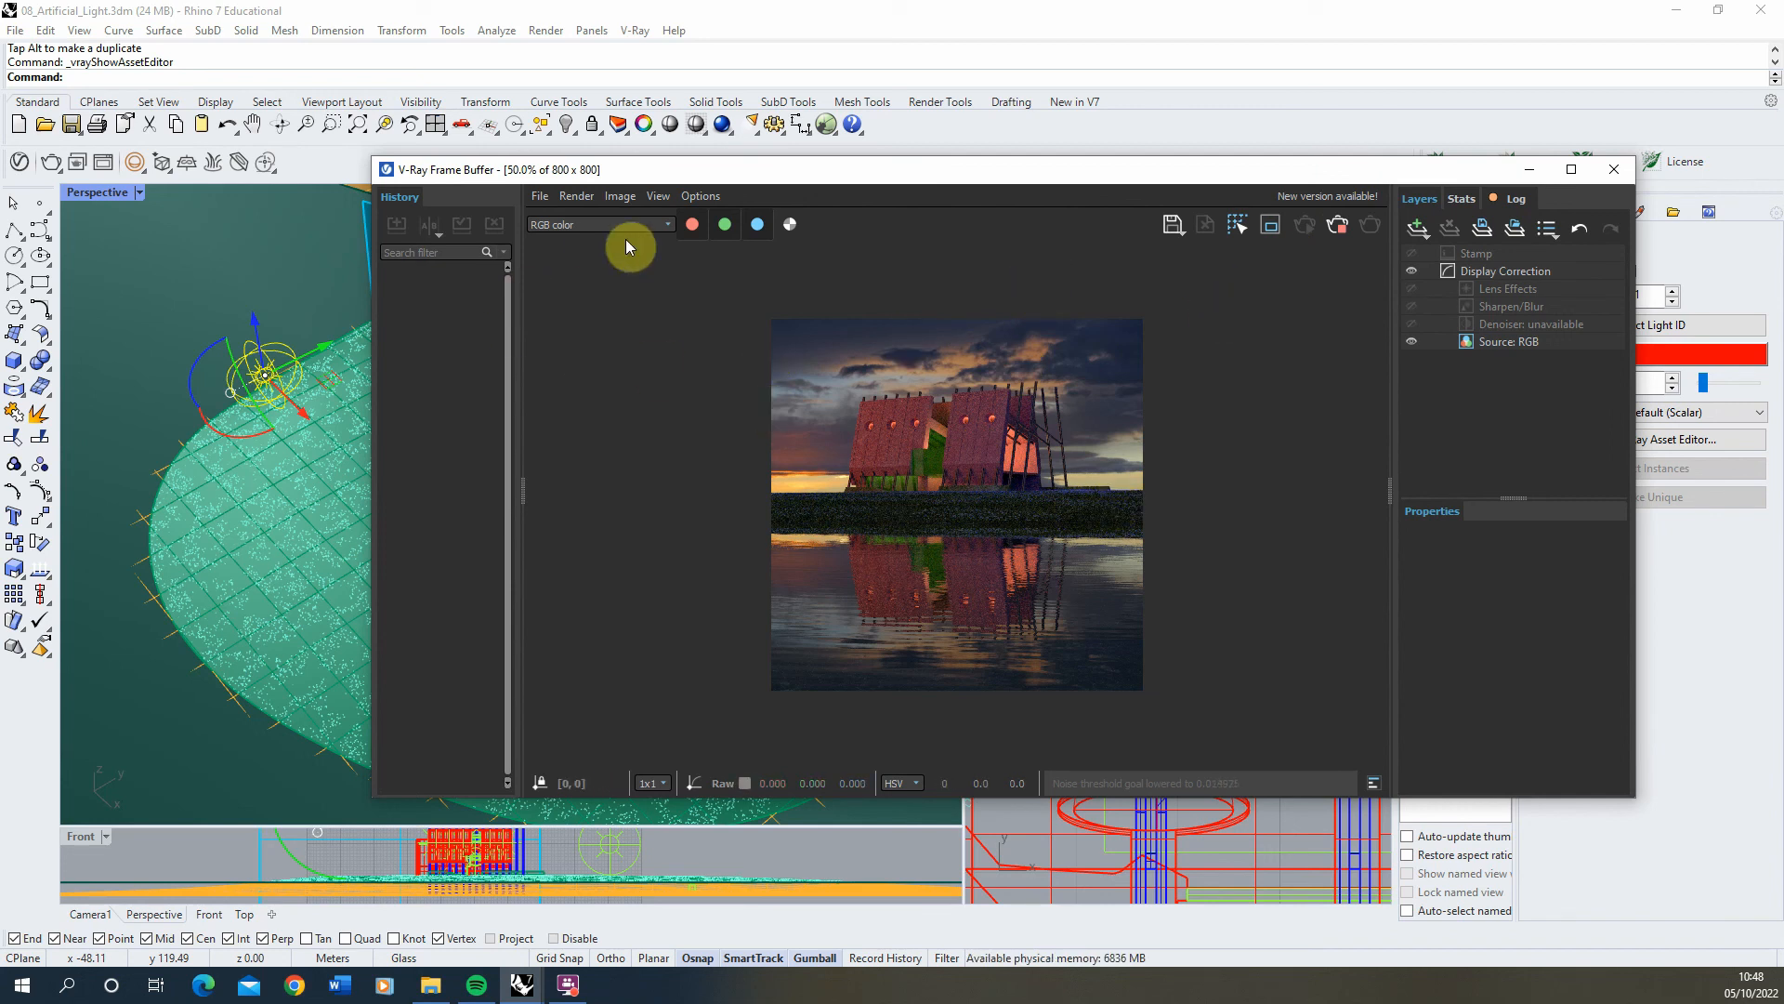
left_click(1332, 231)
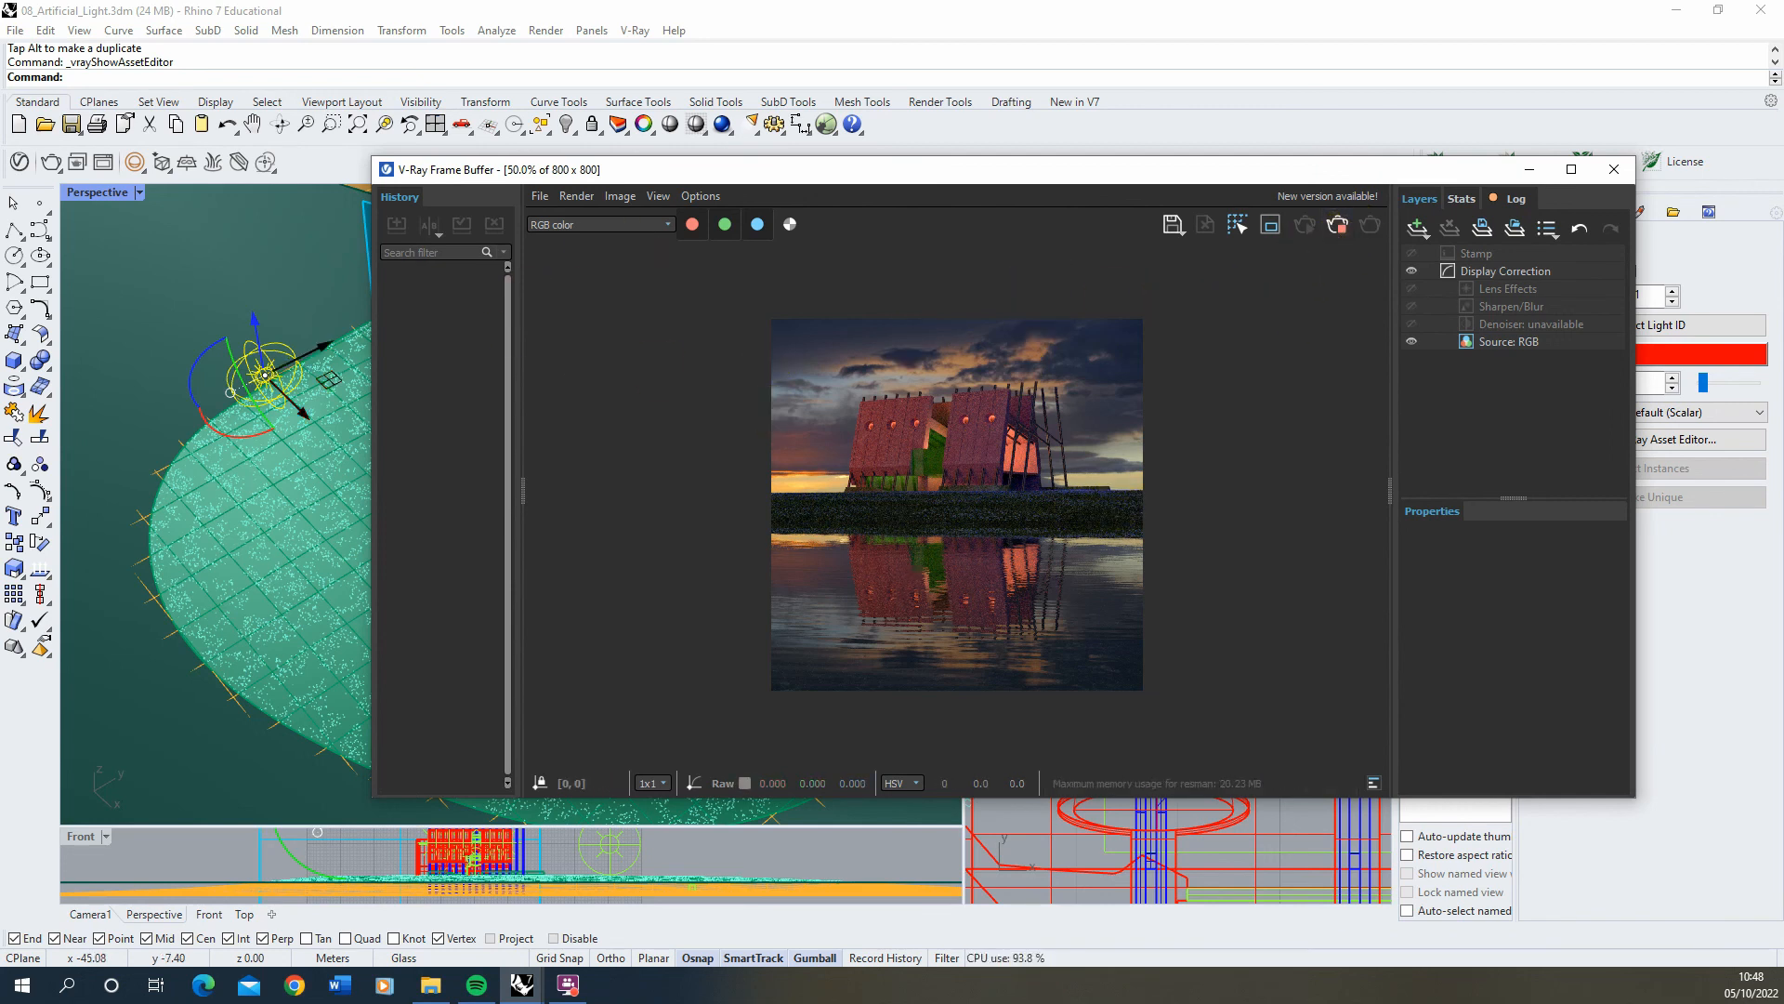